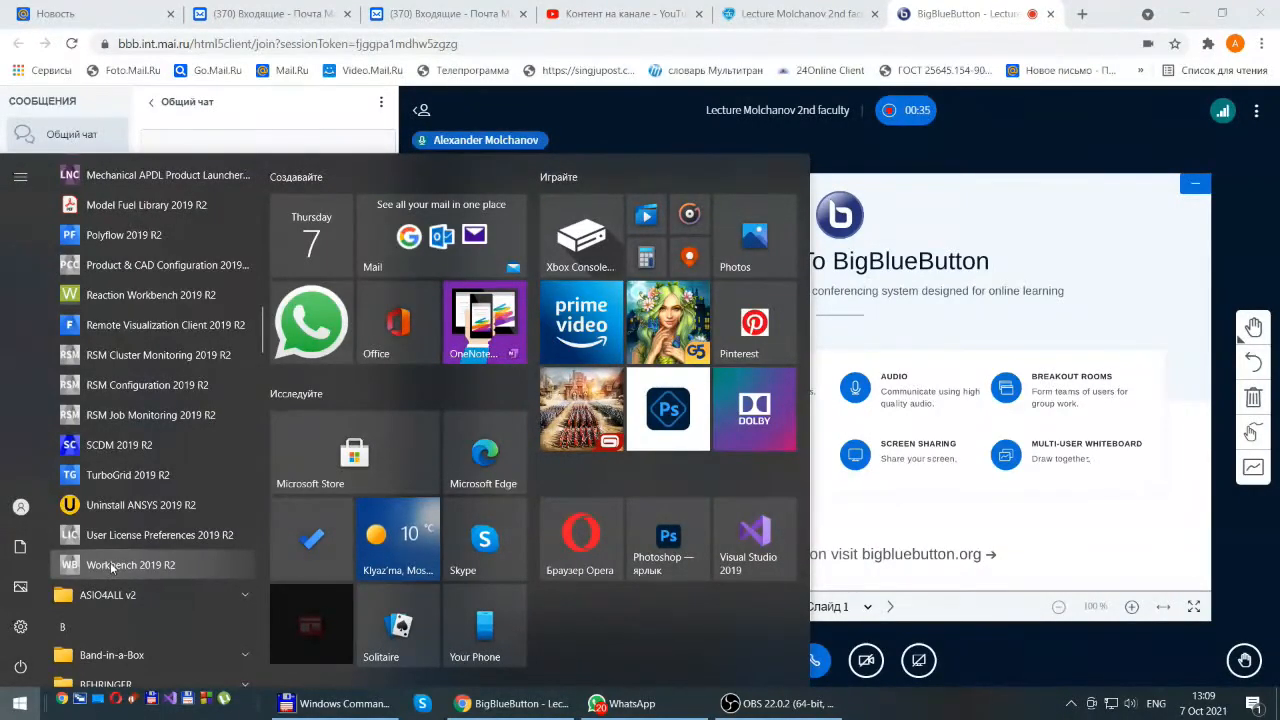
# Step: Launch Workbench 2019 R2 and maximize its window with the empty unsaved project
pyautogui.click(112, 567)
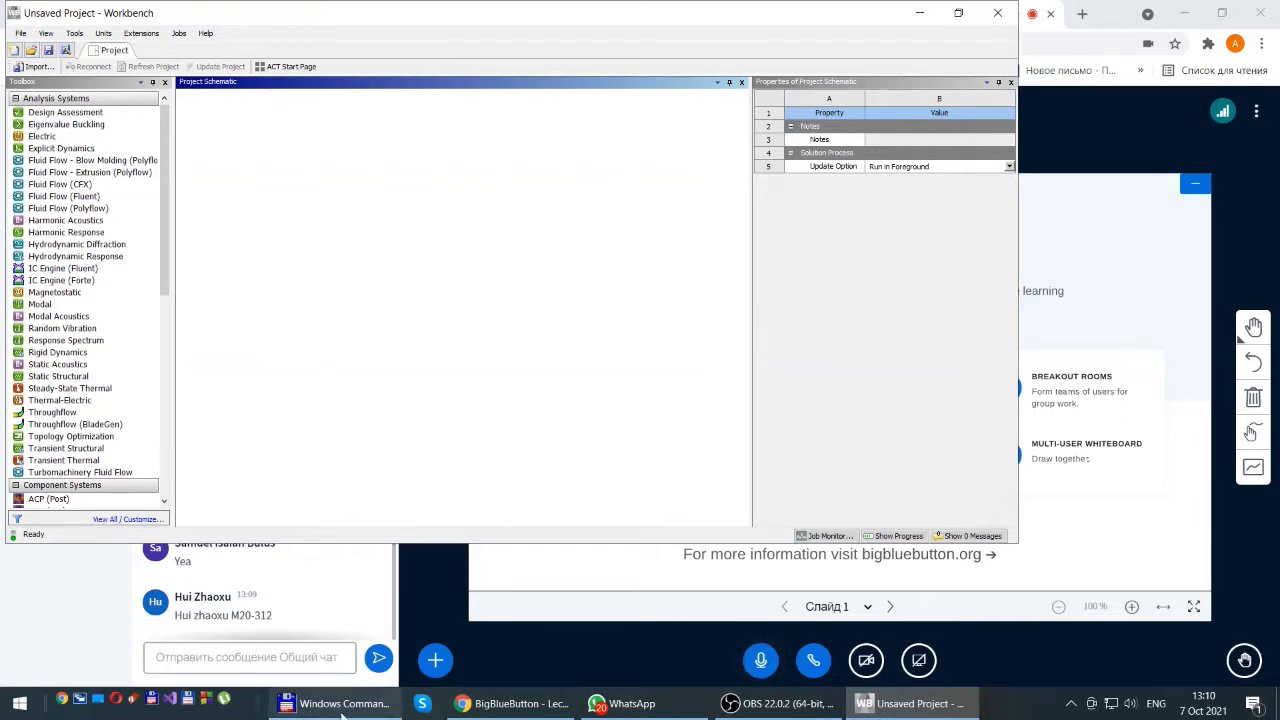
pyautogui.click(958, 14)
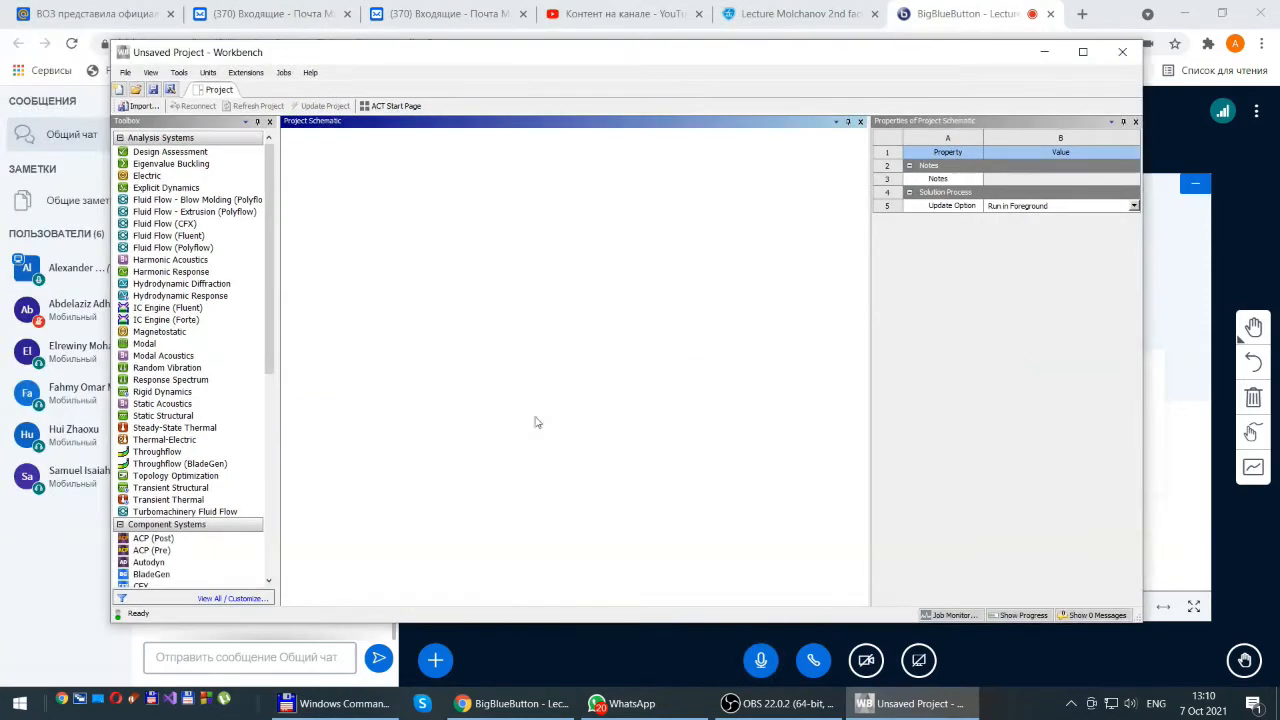
pyautogui.click(1082, 51)
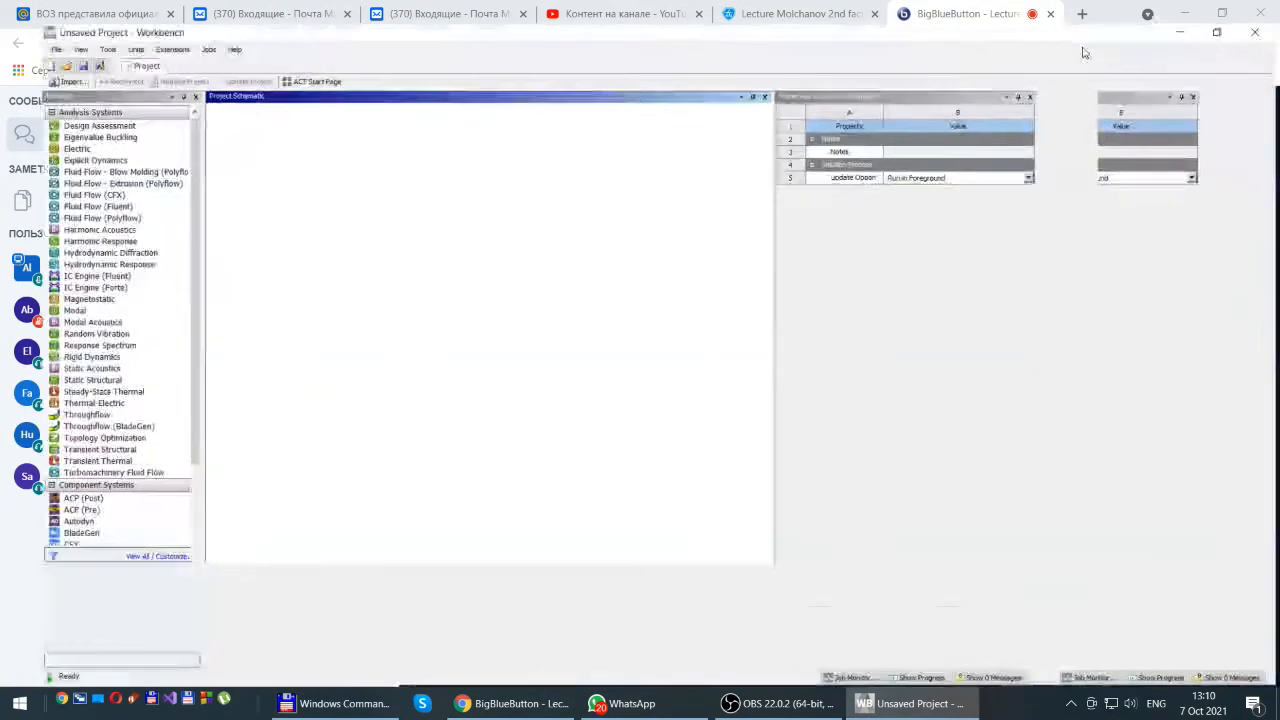
# Step: Switch to Windows Commander and look through the Lectures folder and the Practice folder's 2021_09_23 subfolder
pyautogui.click(338, 705)
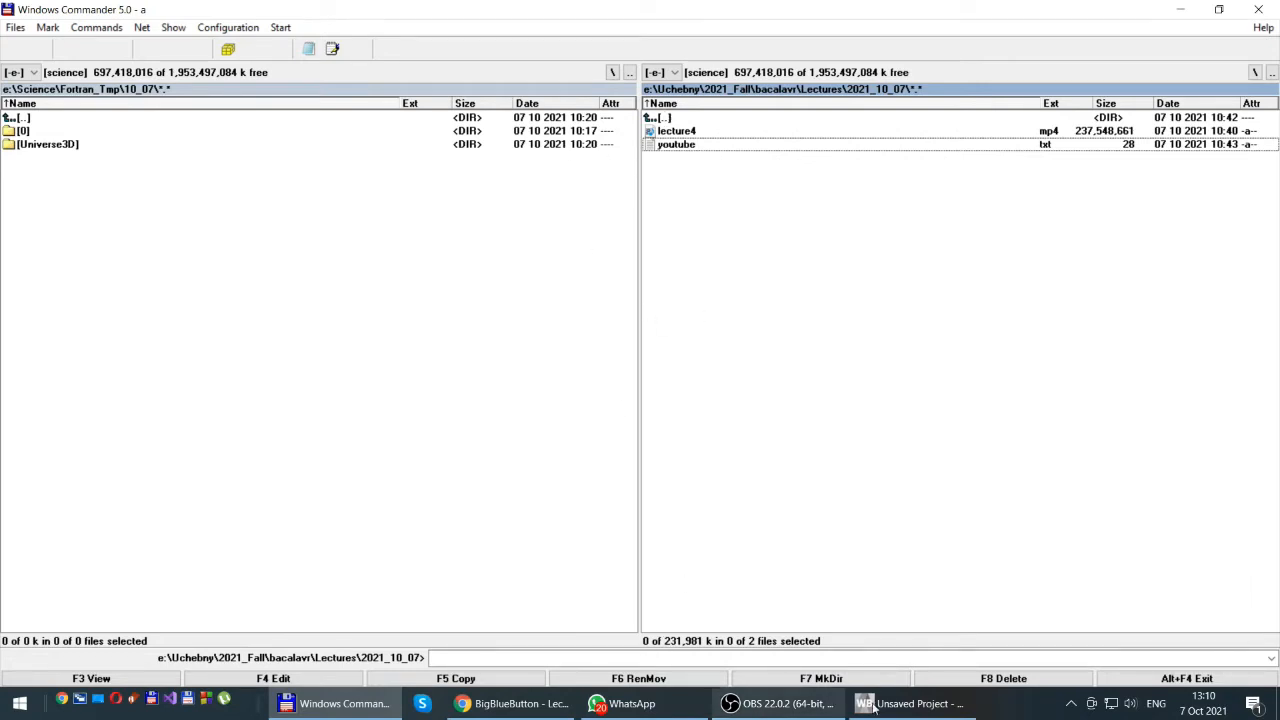
pyautogui.doubleClick(668, 118)
pyautogui.click(668, 118)
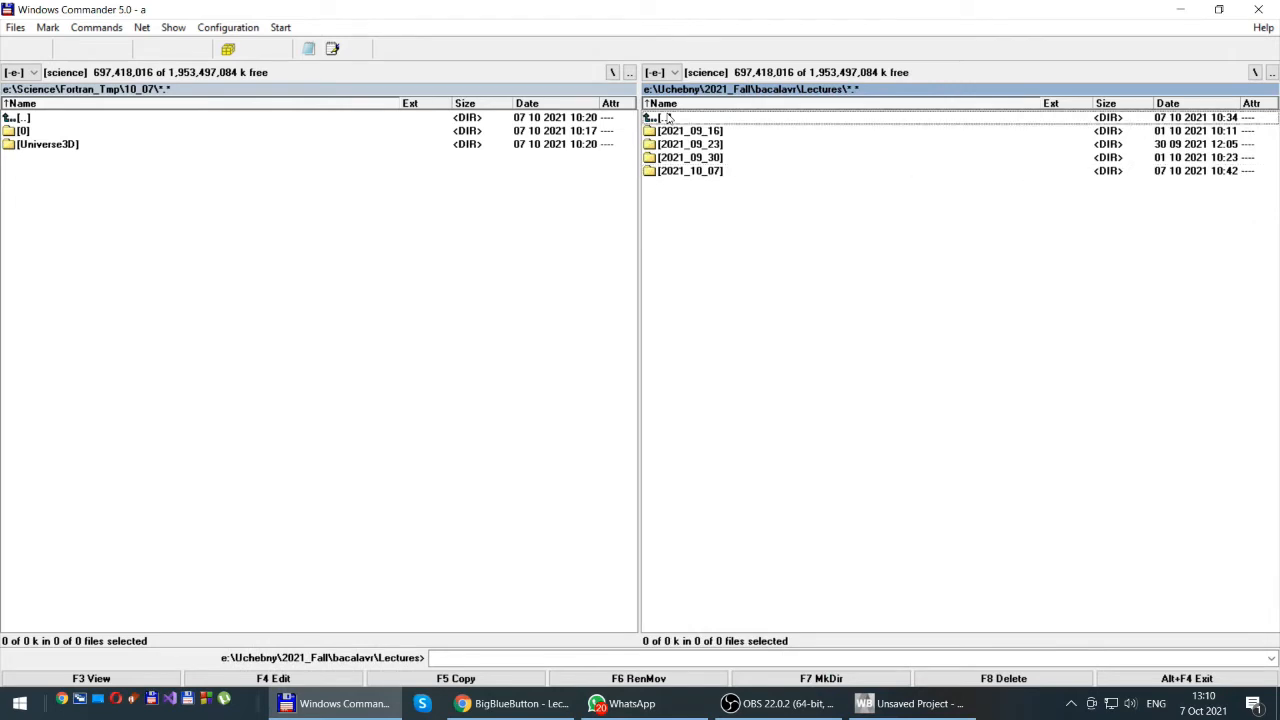
pyautogui.doubleClick(676, 144)
pyautogui.doubleClick(668, 118)
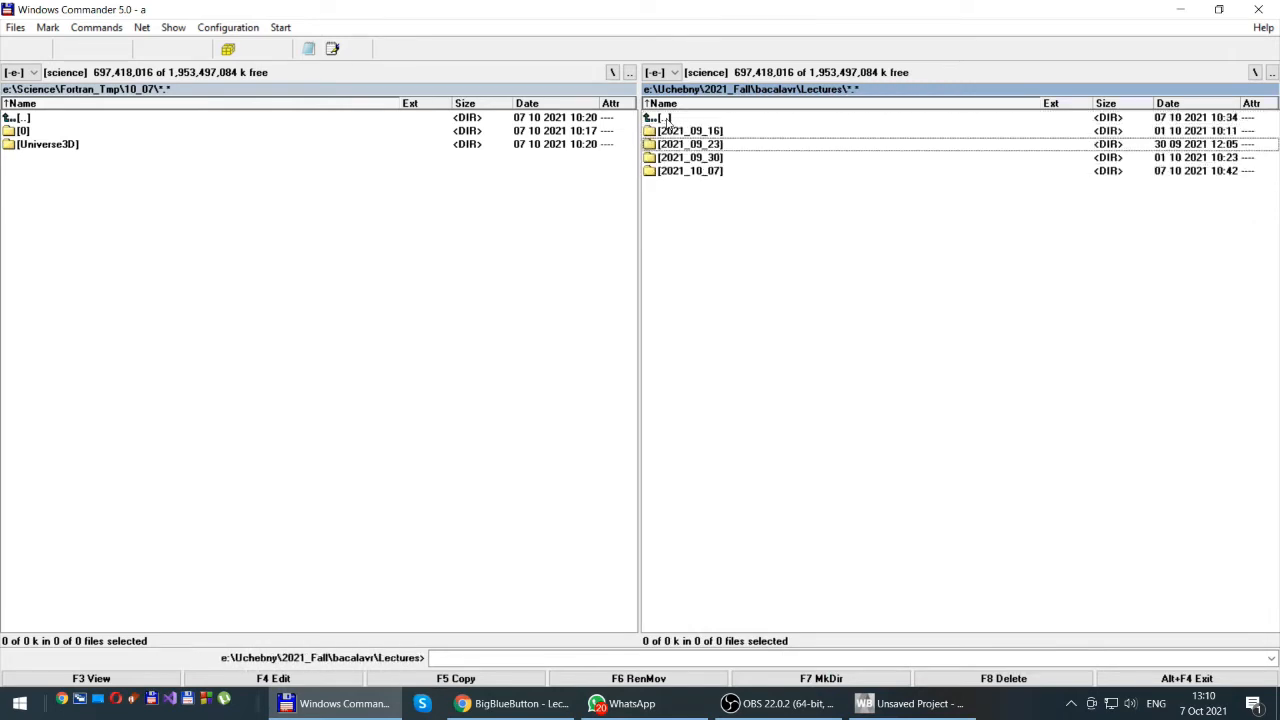
pyautogui.doubleClick(668, 118)
pyautogui.doubleClick(676, 146)
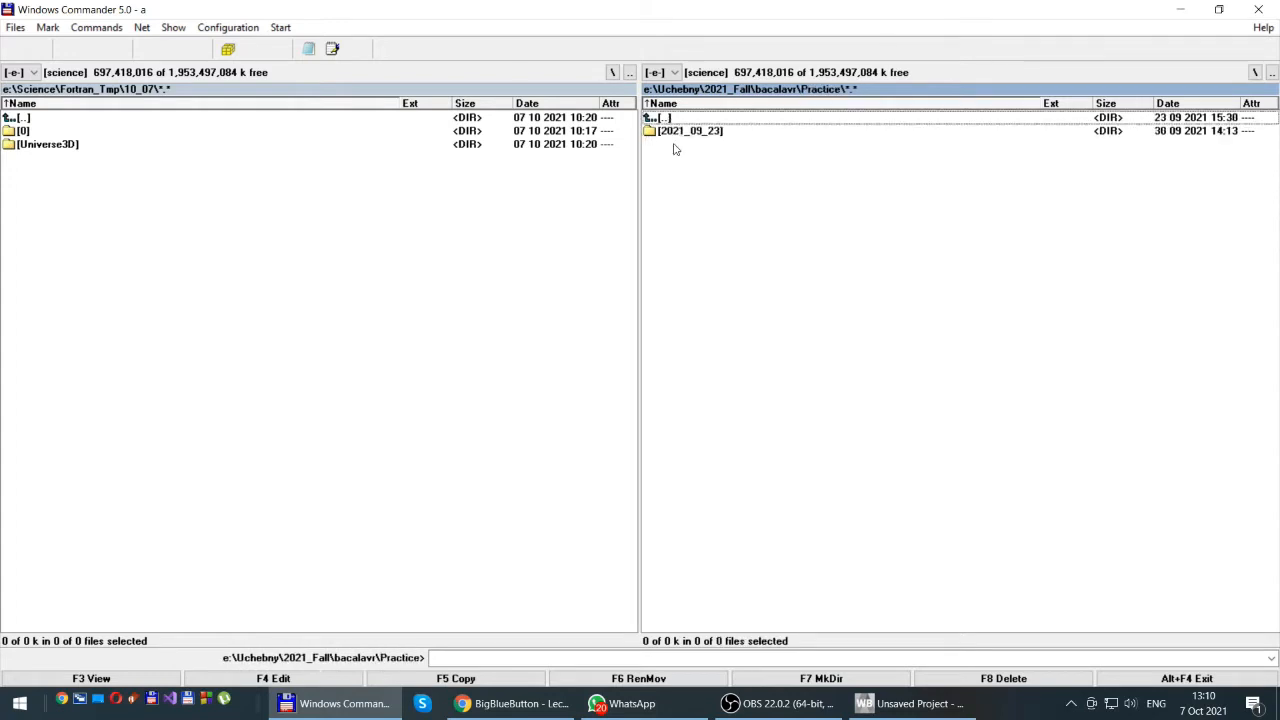
pyautogui.doubleClick(675, 136)
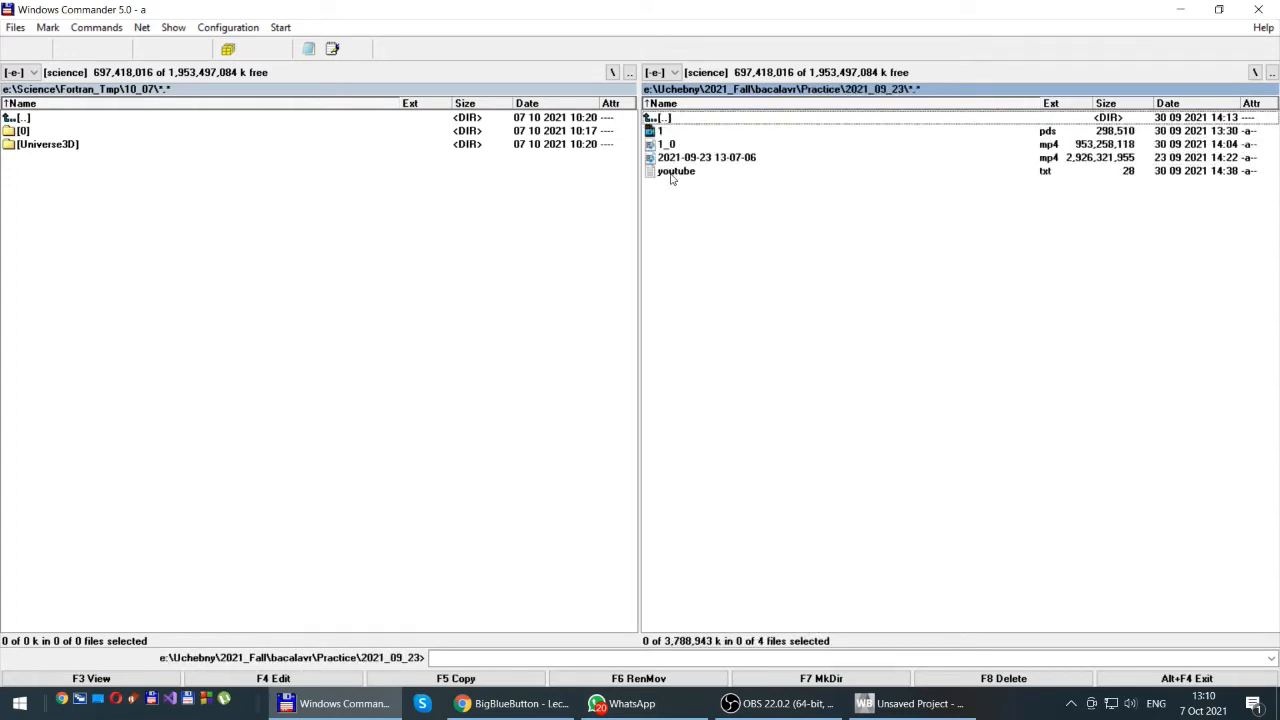
pyautogui.doubleClick(668, 118)
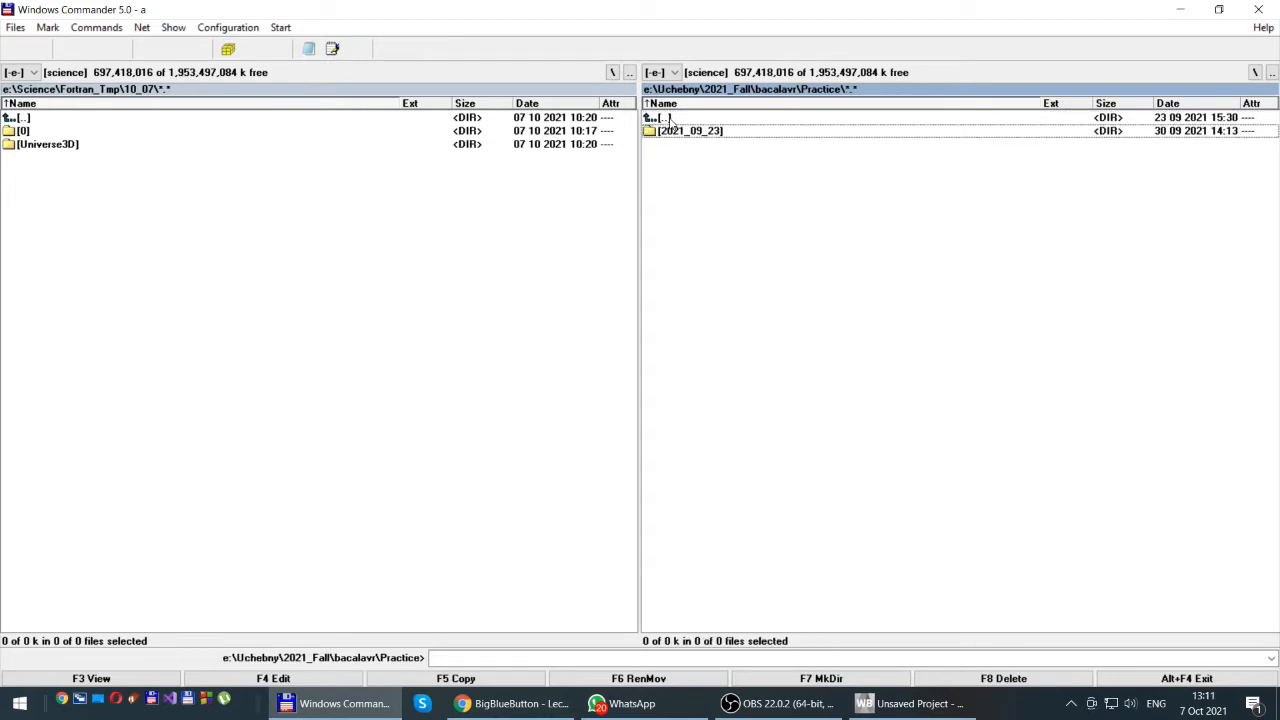
# Step: Examine the project folders in e:\Science\Ansys2021 and return to Workbench
pyautogui.doubleClick(668, 118)
pyautogui.doubleClick(668, 118)
pyautogui.doubleClick(668, 118)
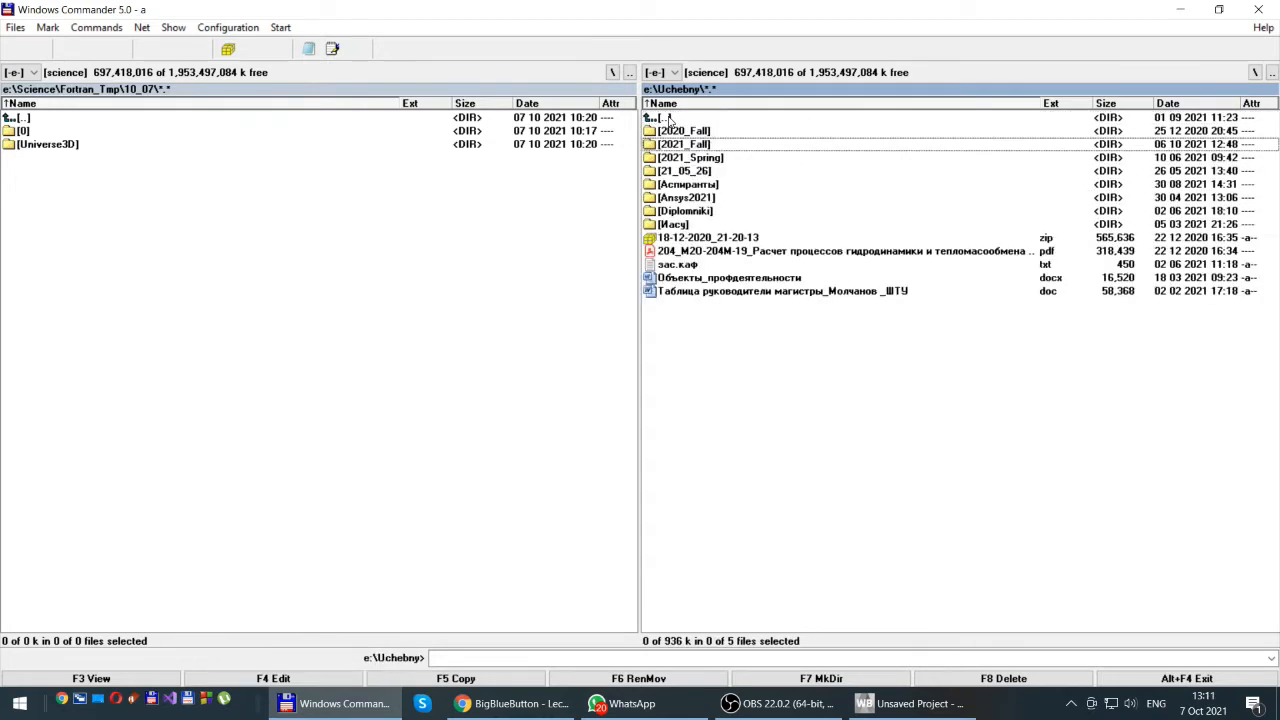
pyautogui.doubleClick(668, 118)
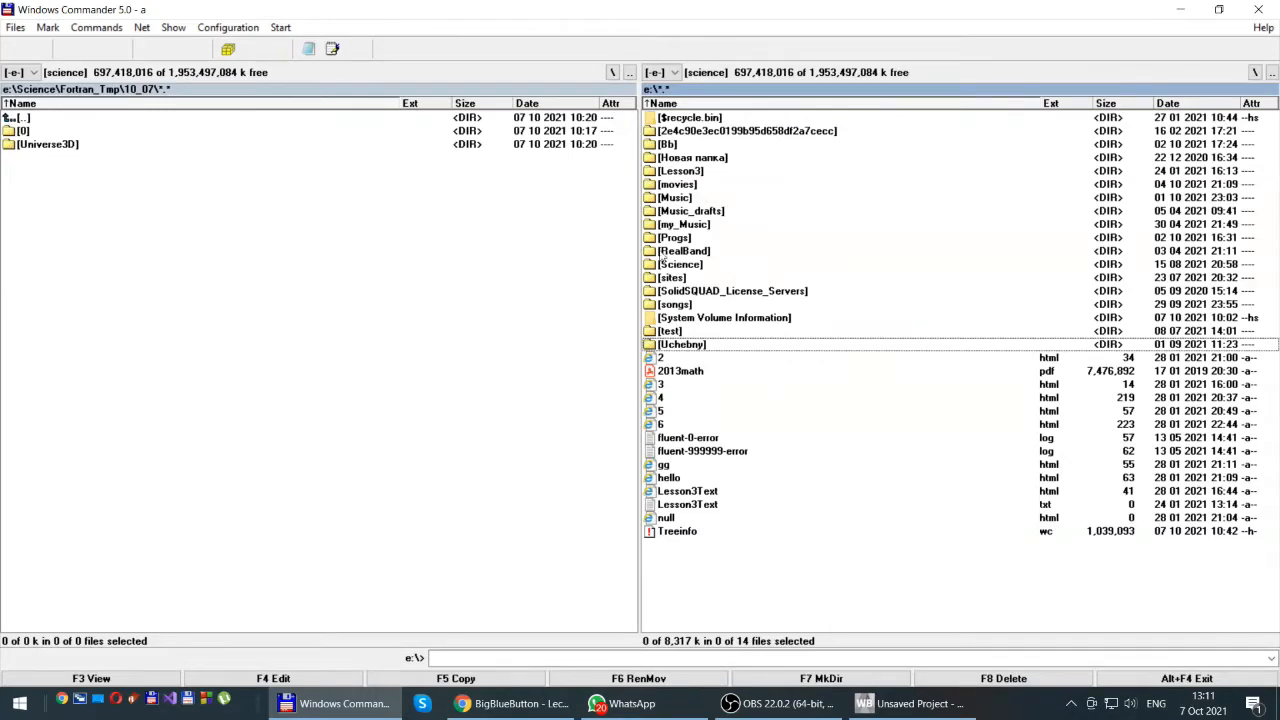
pyautogui.click(688, 264)
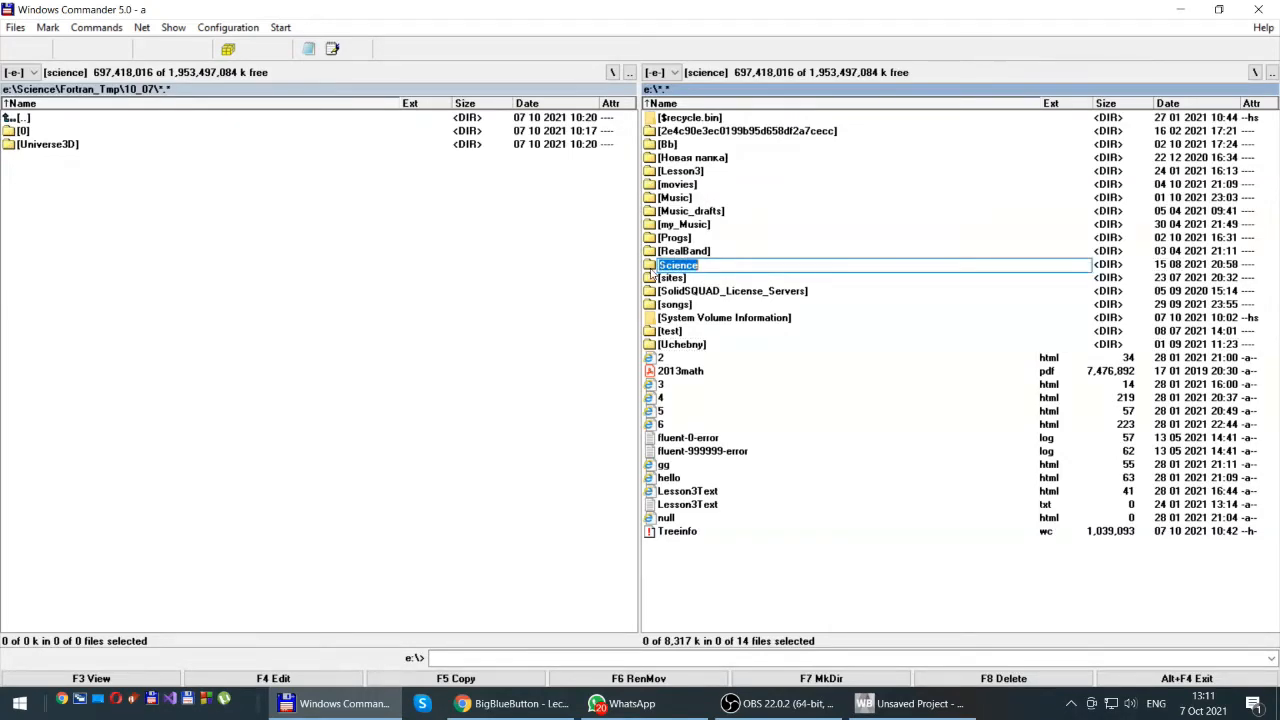
pyautogui.press('Return')
pyautogui.doubleClick(684, 146)
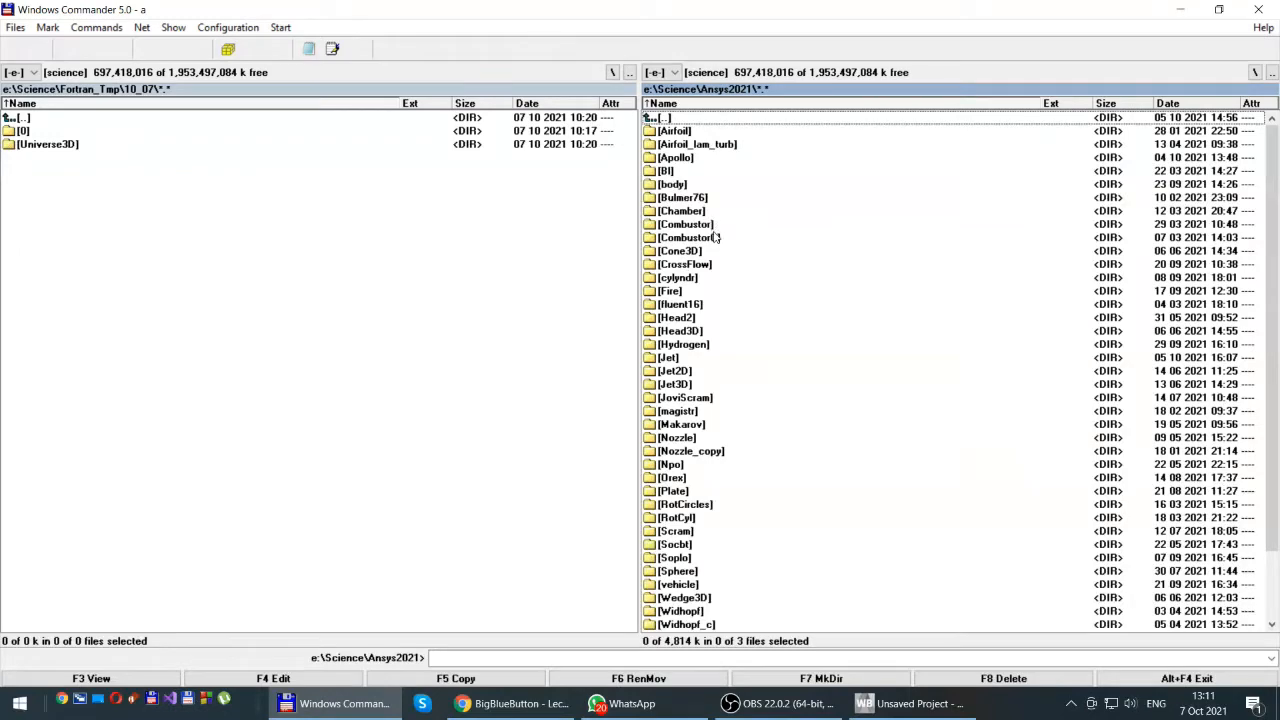
pyautogui.scroll(-2, 717, 370)
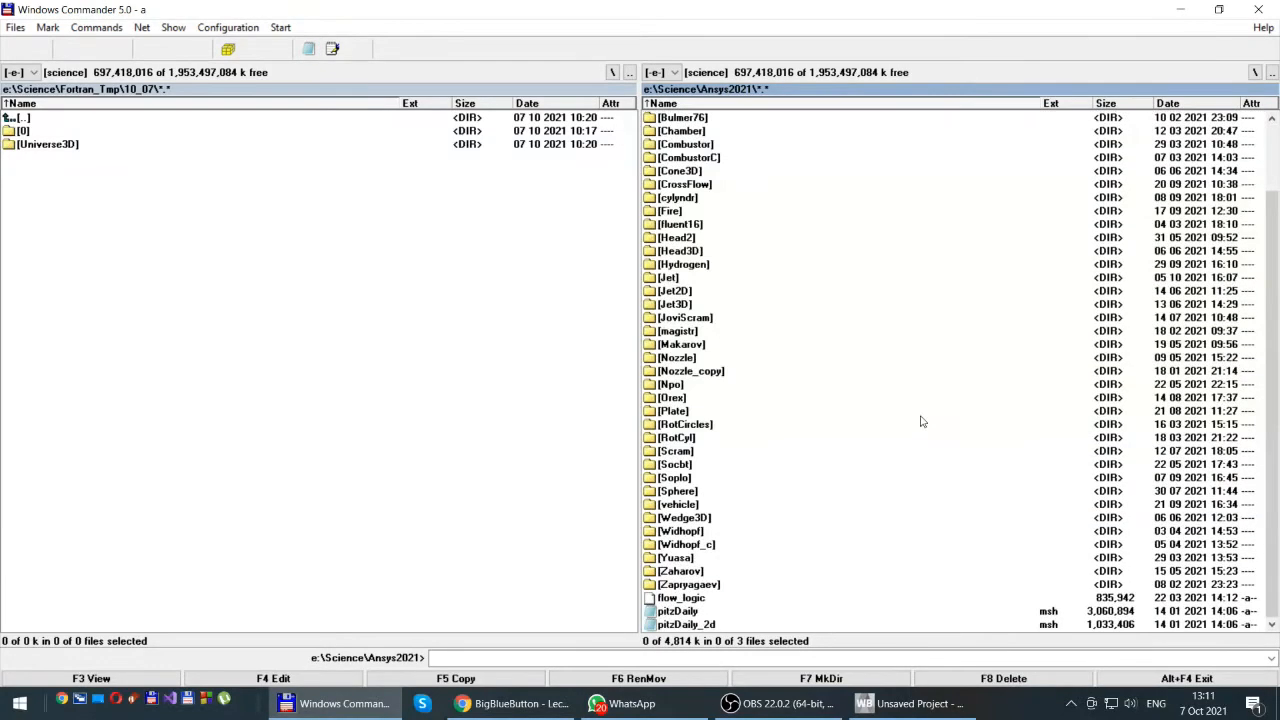
pyautogui.scroll(2, 857, 415)
pyautogui.scroll(-2, 855, 415)
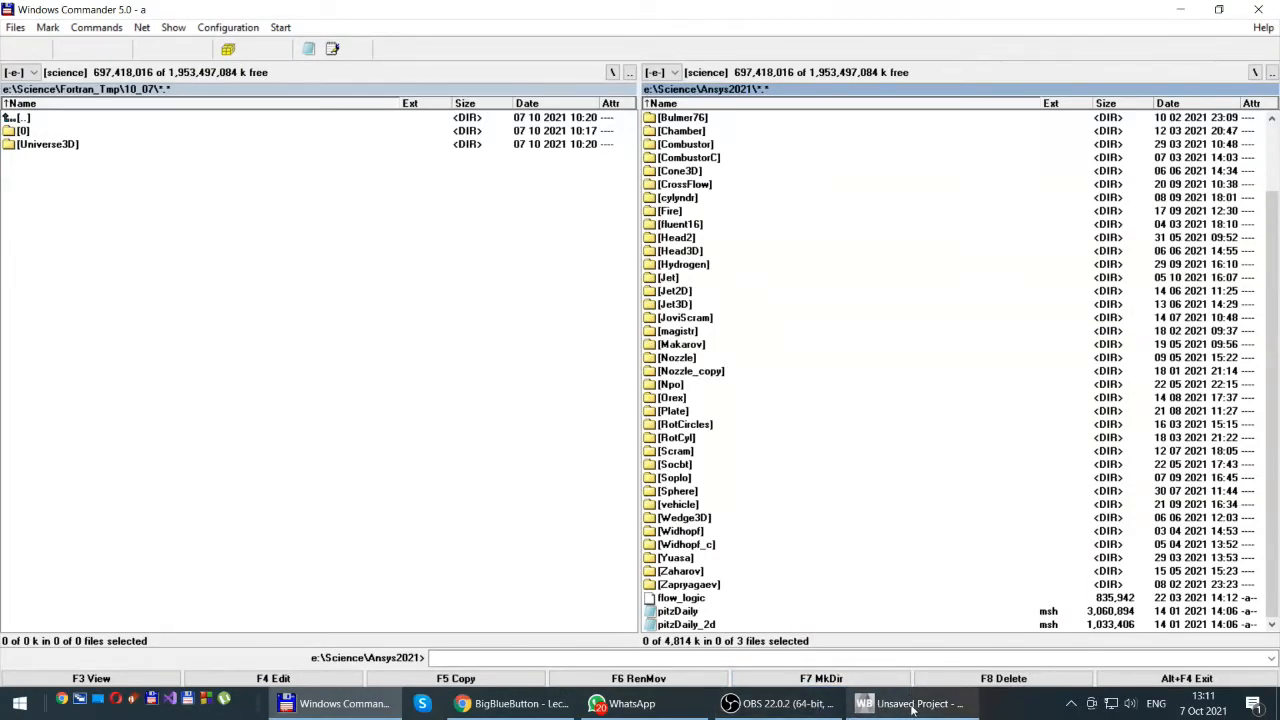
pyautogui.moveTo(904, 708)
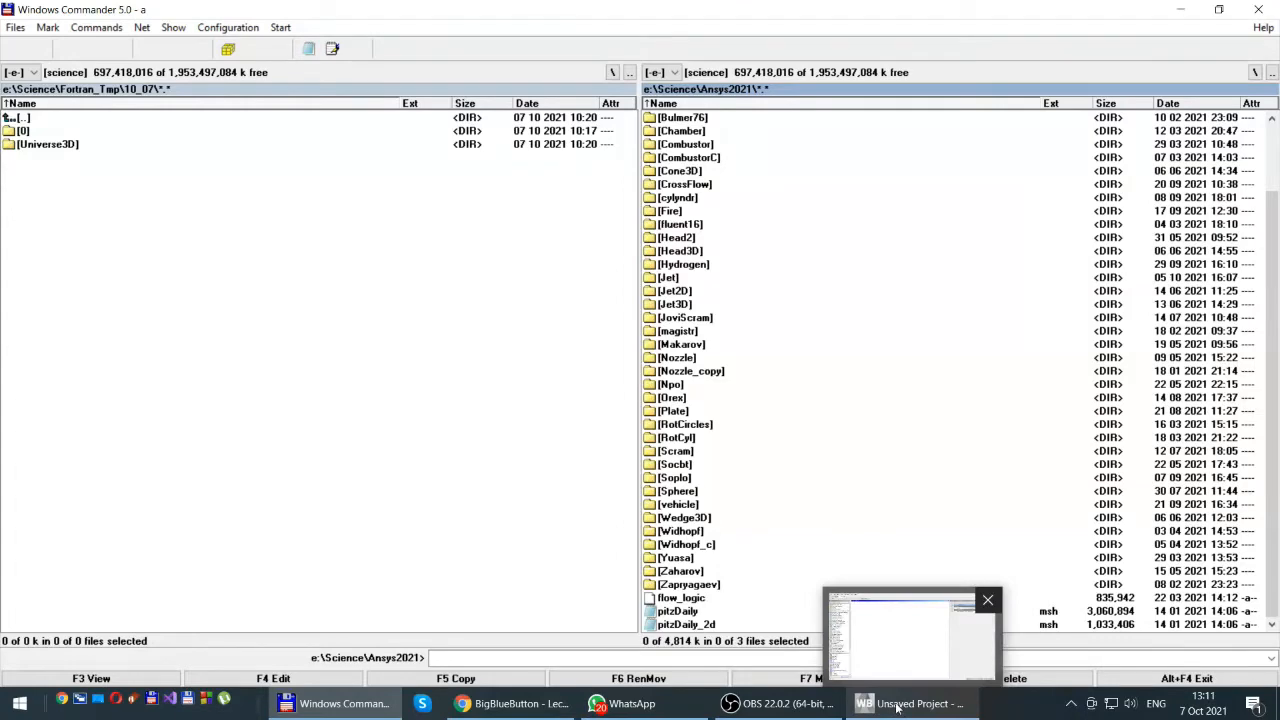
pyautogui.click(897, 705)
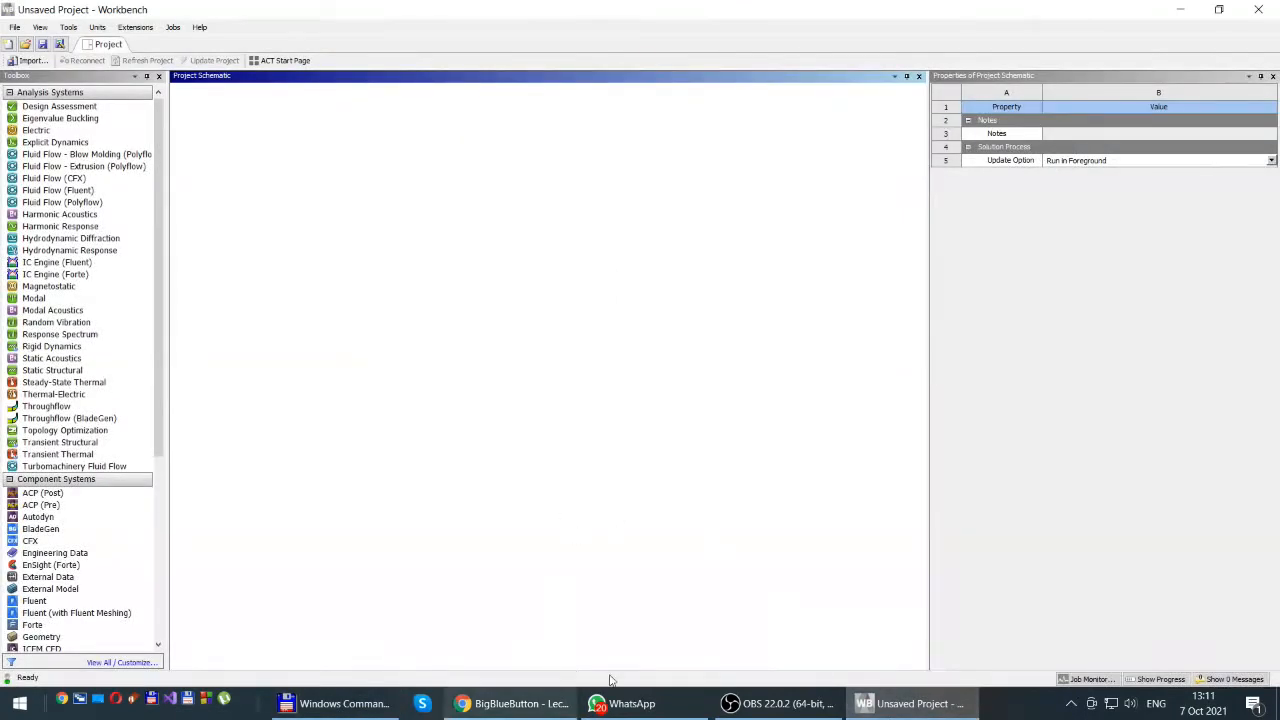
# Step: Share the entire Screen 1 in the BigBlueButton meeting and hide the screen-sharing notice over Workbench
pyautogui.click(497, 705)
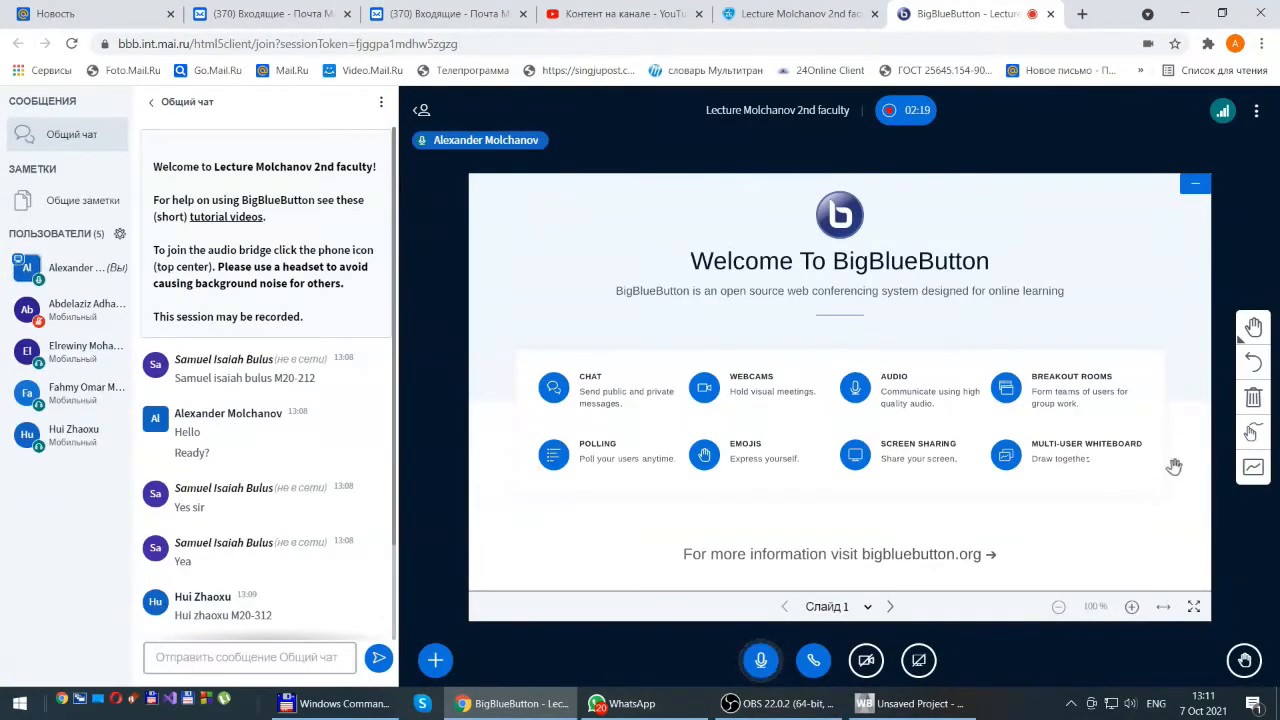
pyautogui.click(437, 664)
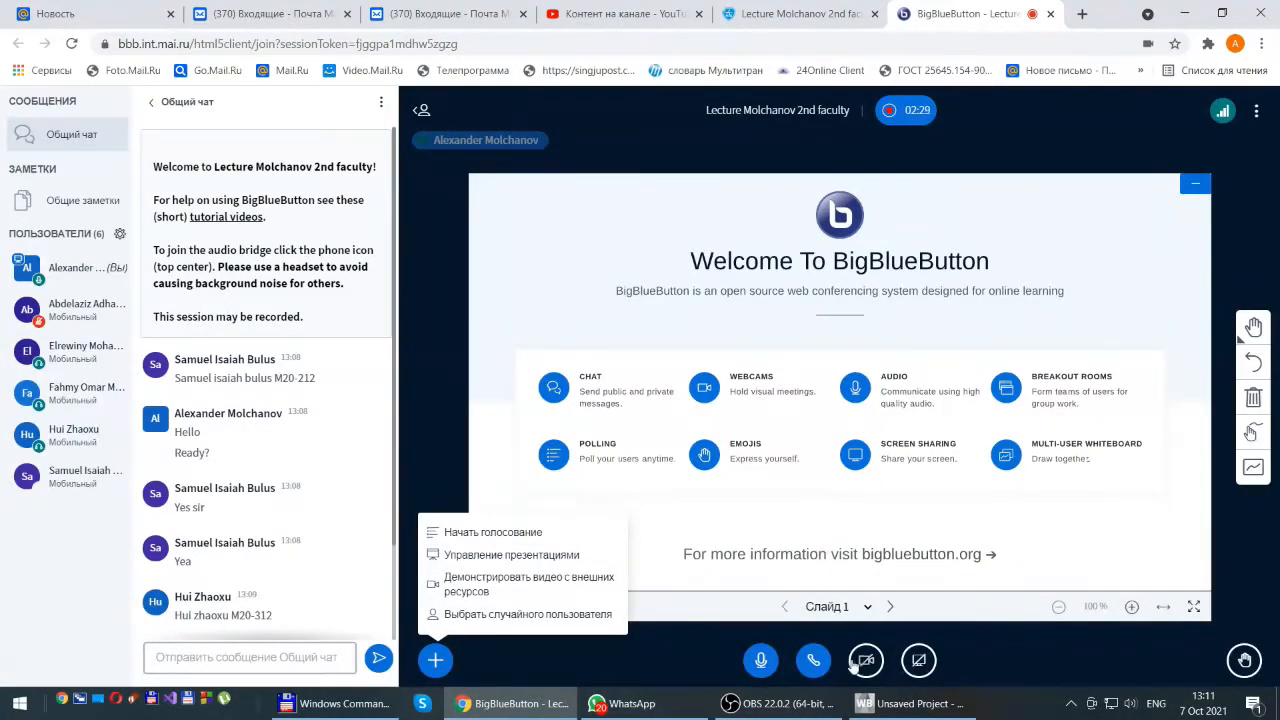
pyautogui.click(918, 662)
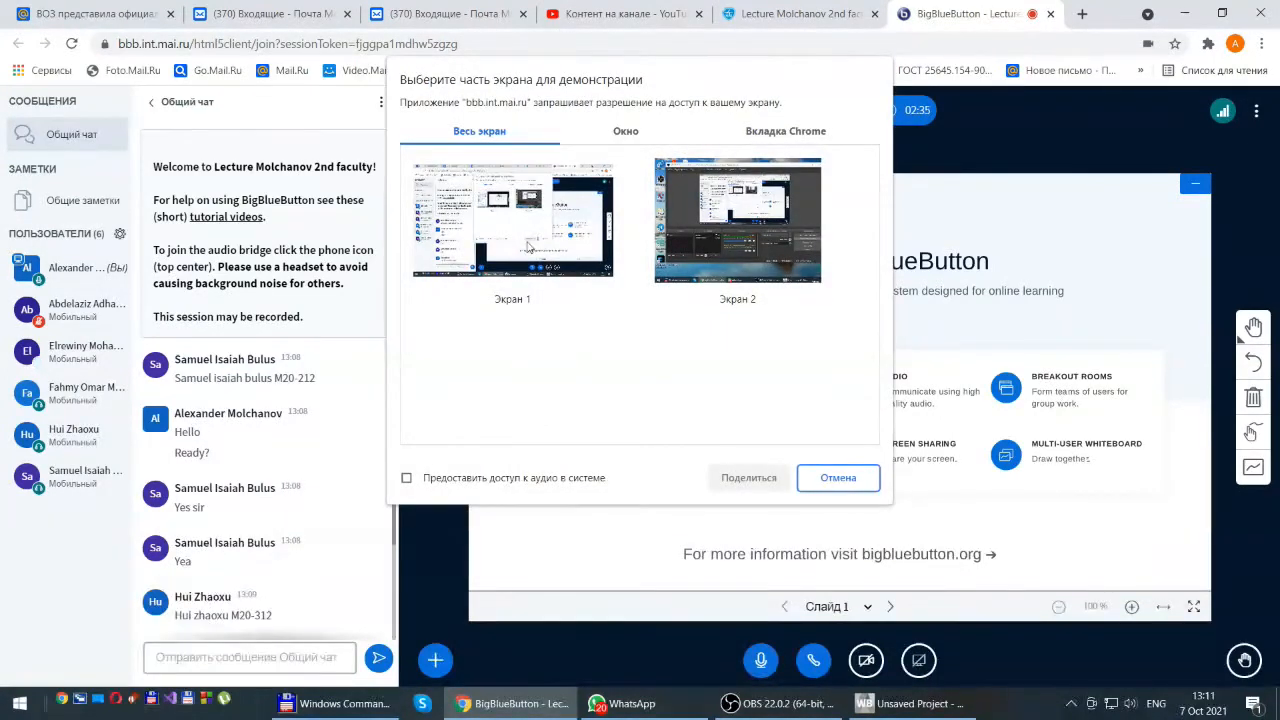
pyautogui.click(525, 232)
pyautogui.click(757, 482)
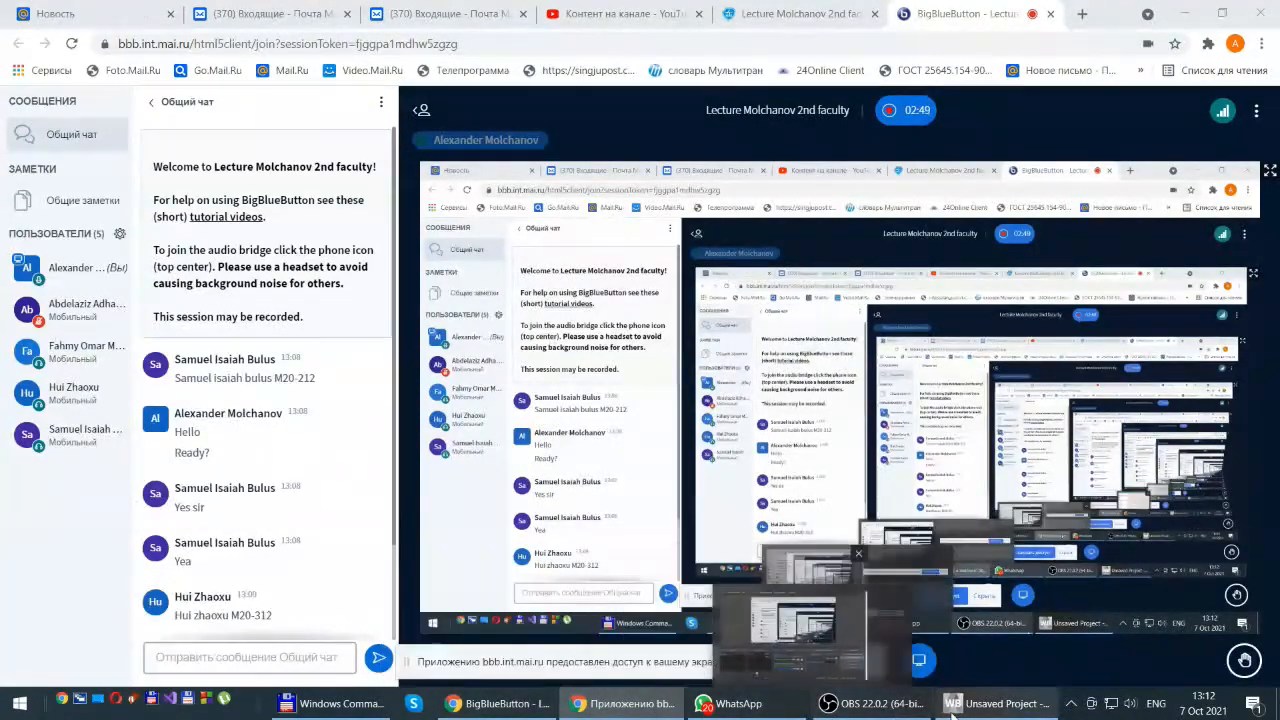
pyautogui.click(985, 708)
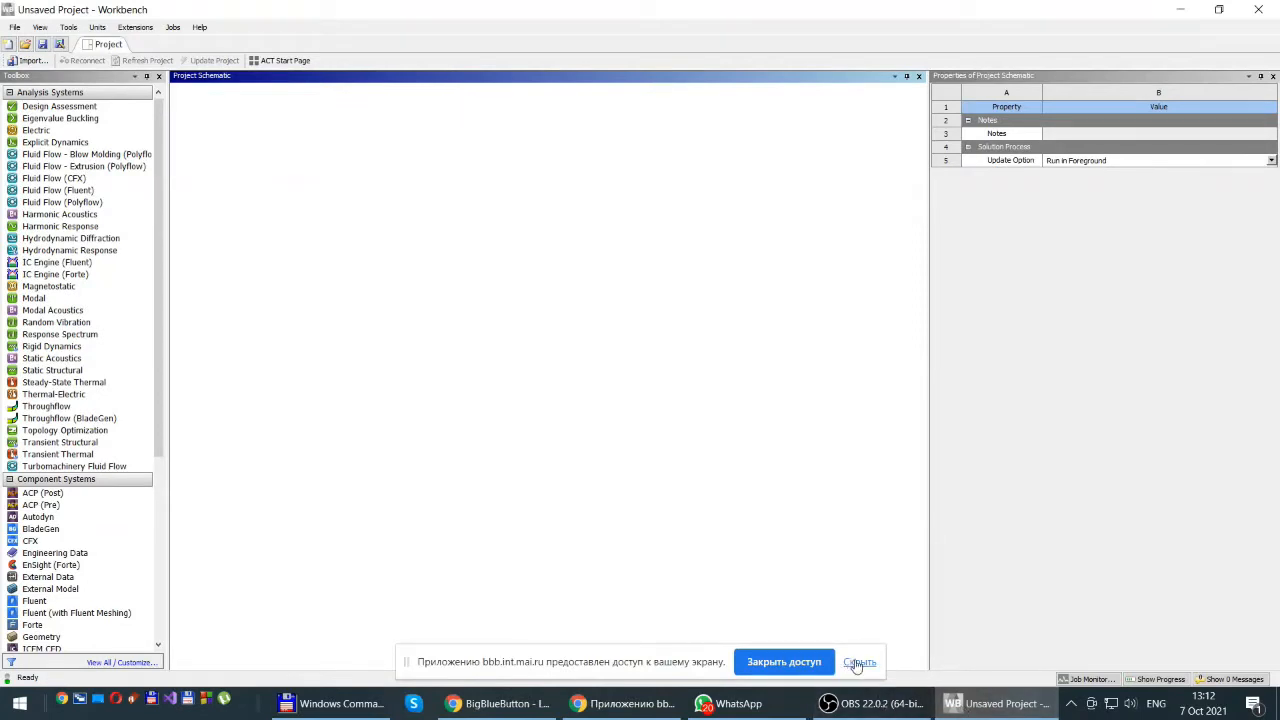
pyautogui.click(857, 664)
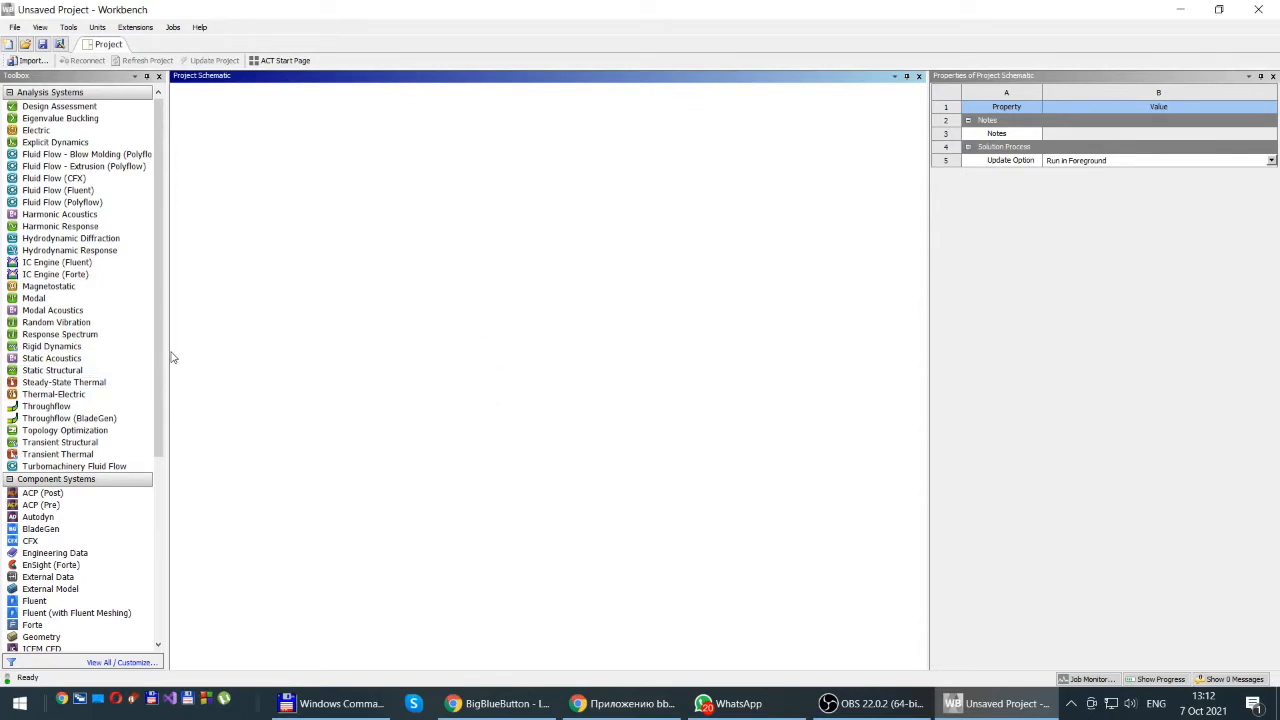
# Step: Add a Fluid Flow (Fluent) analysis system to the project schematic, keeping its default name
pyautogui.moveTo(158, 320); pyautogui.dragTo(158, 397)
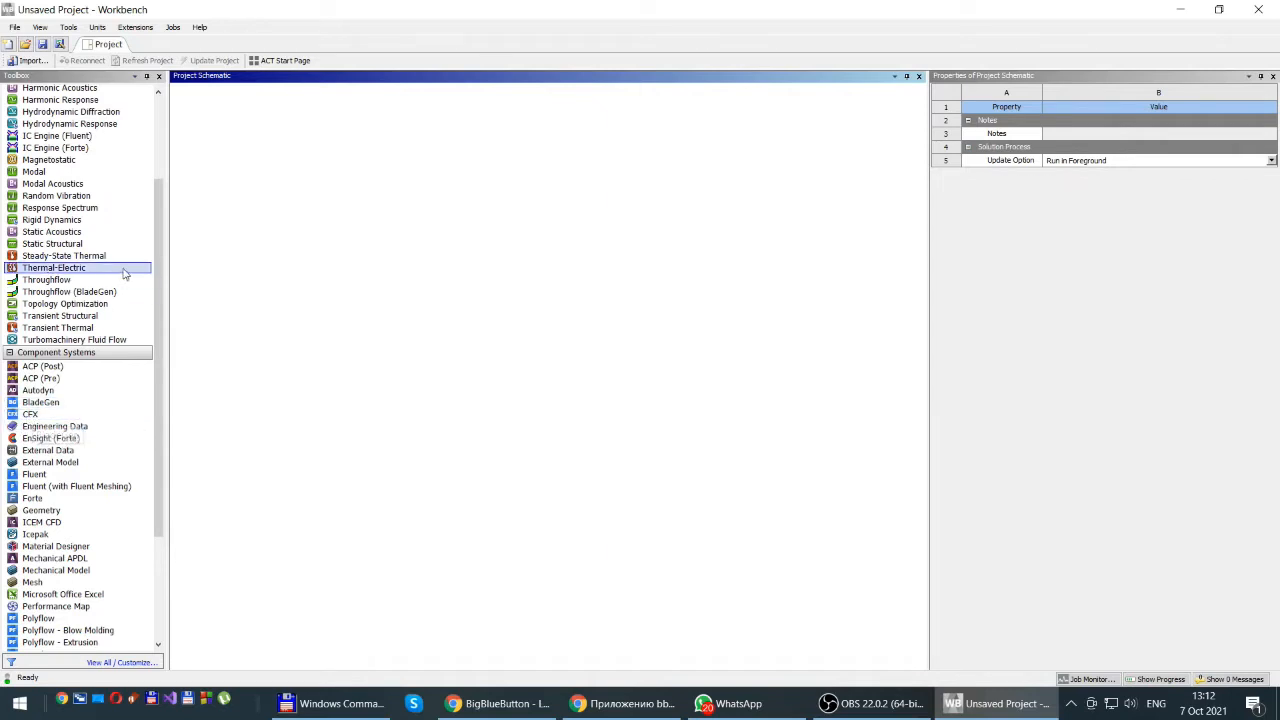
pyautogui.moveTo(155, 263); pyautogui.dragTo(158, 195)
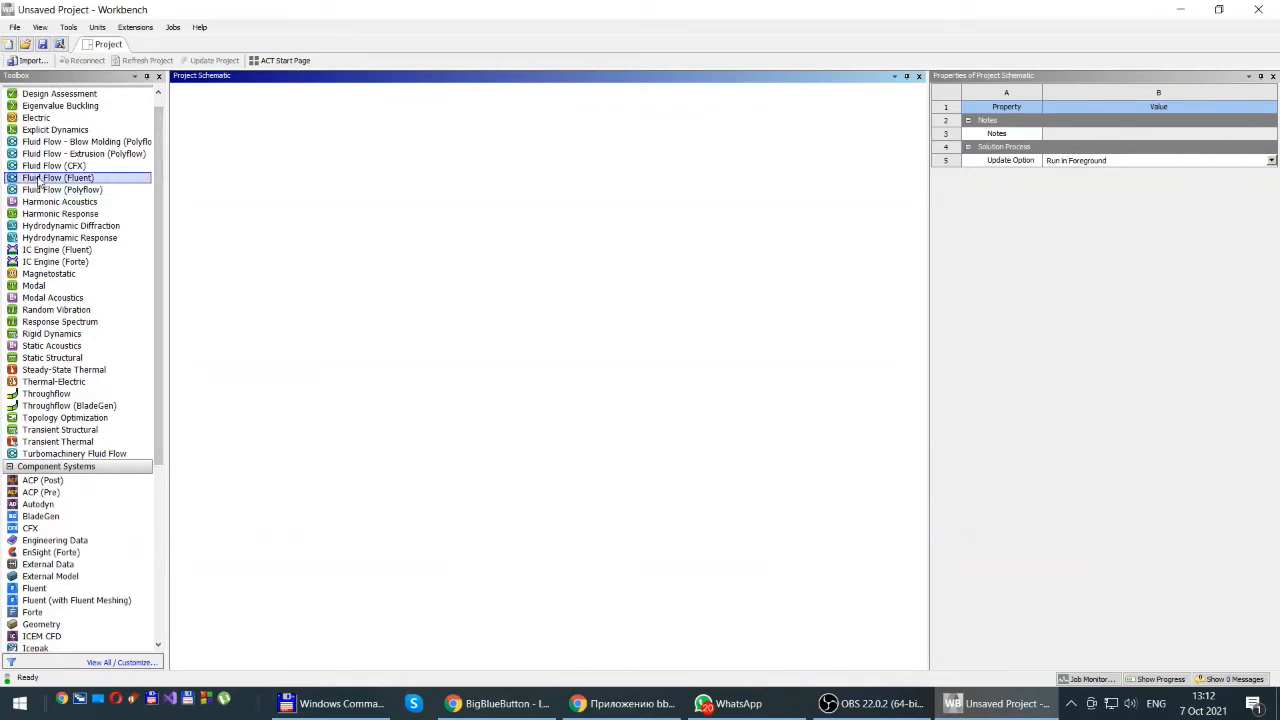
pyautogui.moveTo(158, 207); pyautogui.dragTo(161, 159)
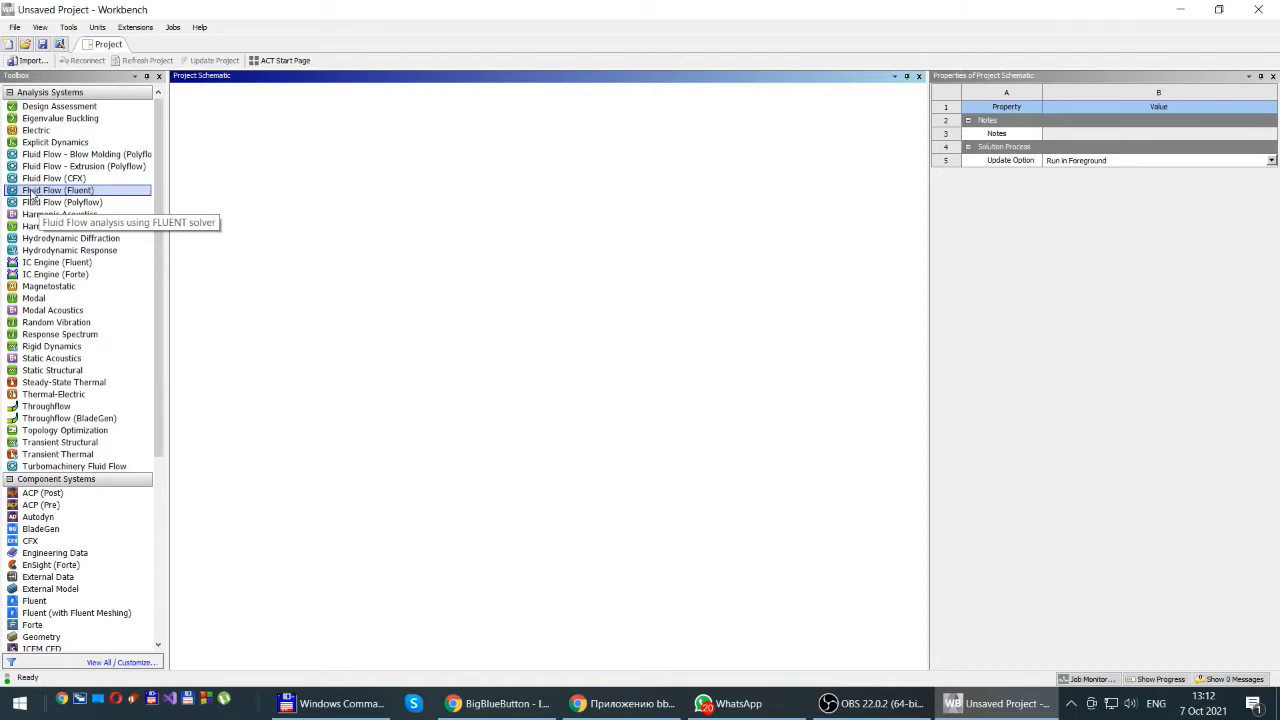
pyautogui.moveTo(33, 197); pyautogui.dragTo(237, 174)
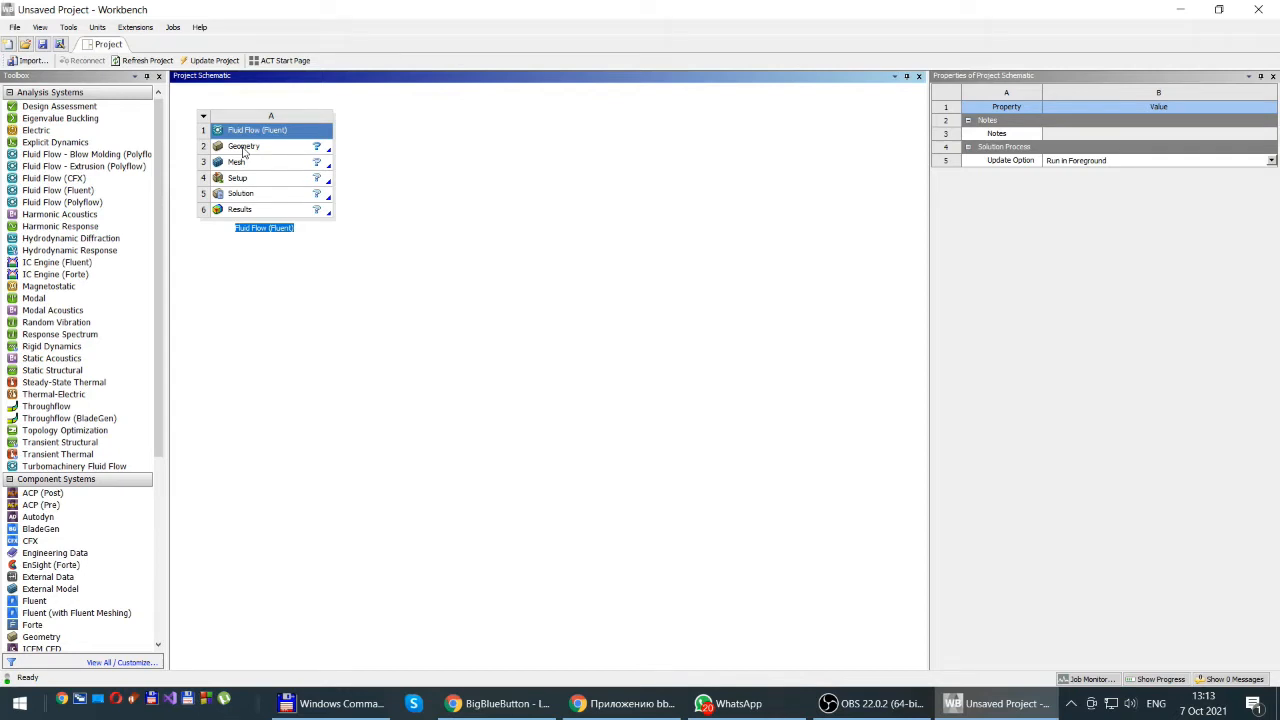
pyautogui.press('Return')
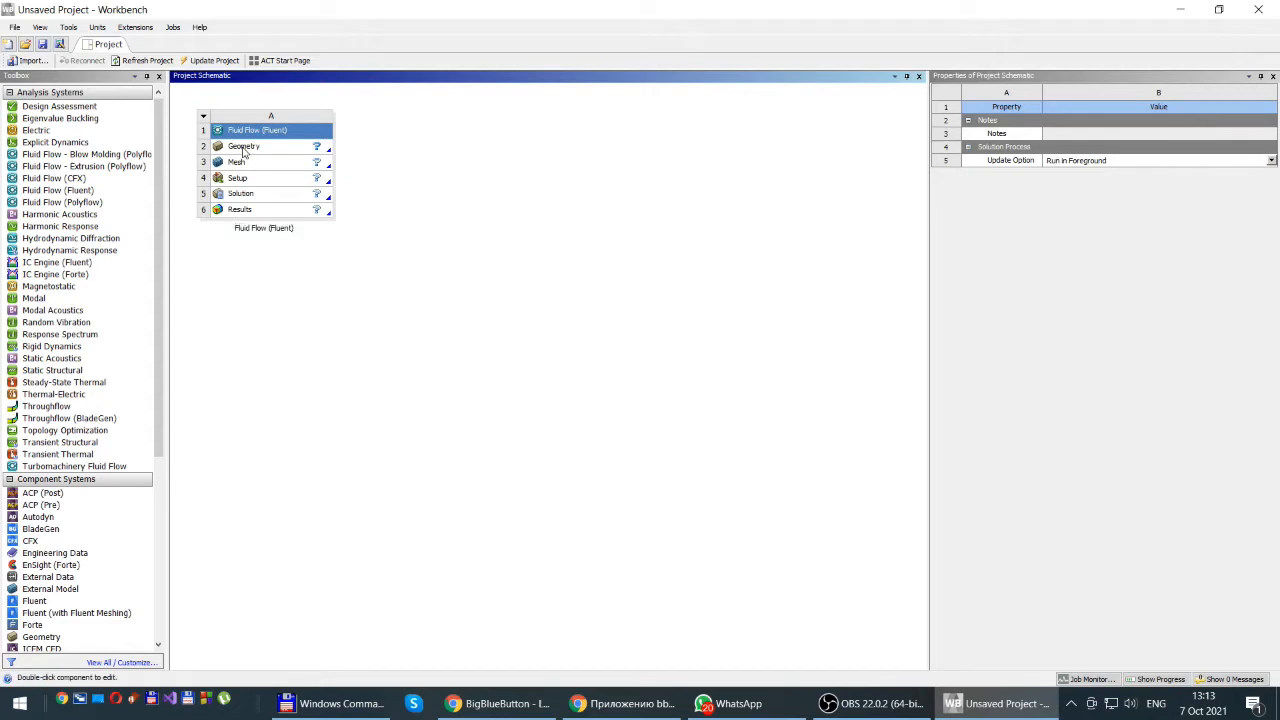
pyautogui.rightClick(243, 150)
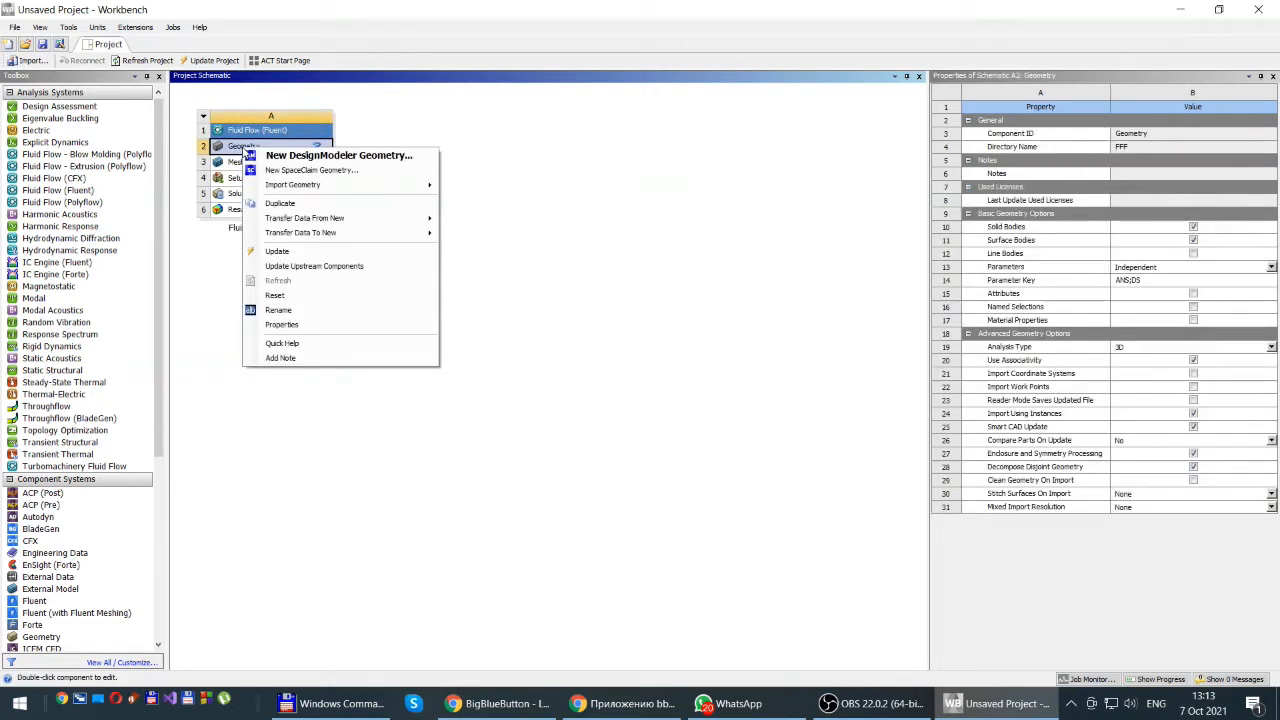
pyautogui.click(682, 307)
pyautogui.click(684, 306)
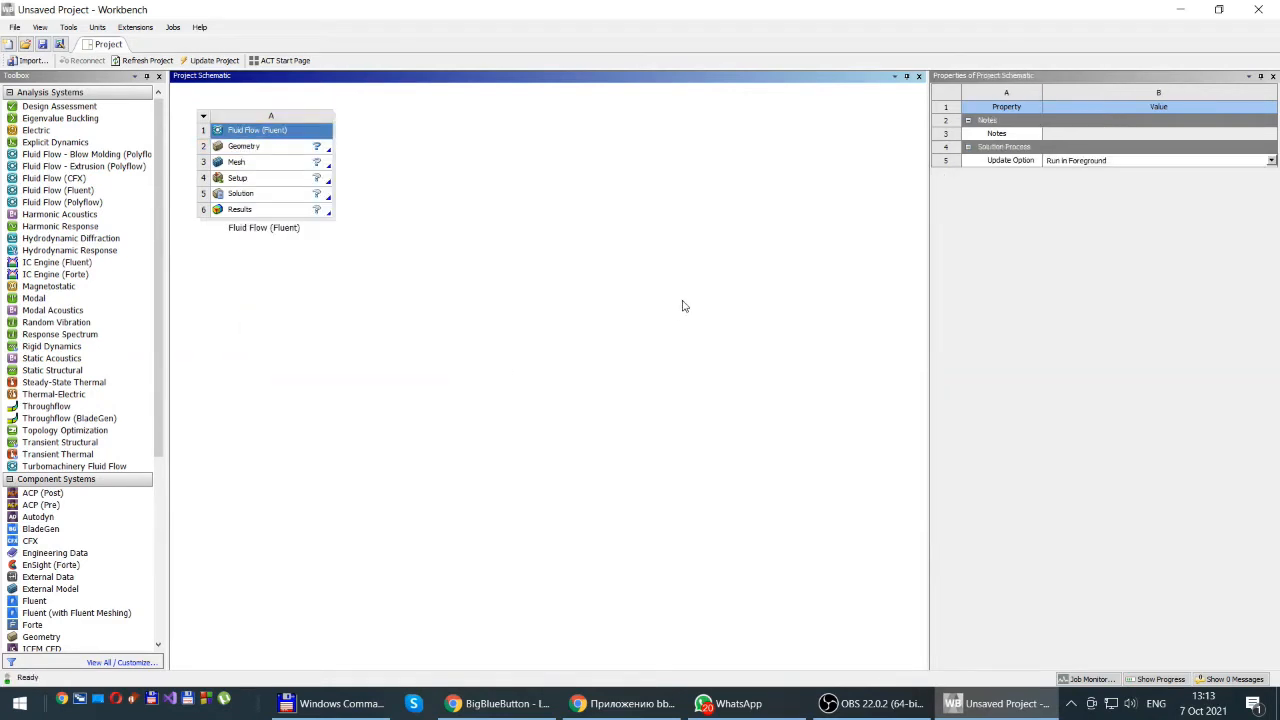
pyautogui.rightClick(234, 150)
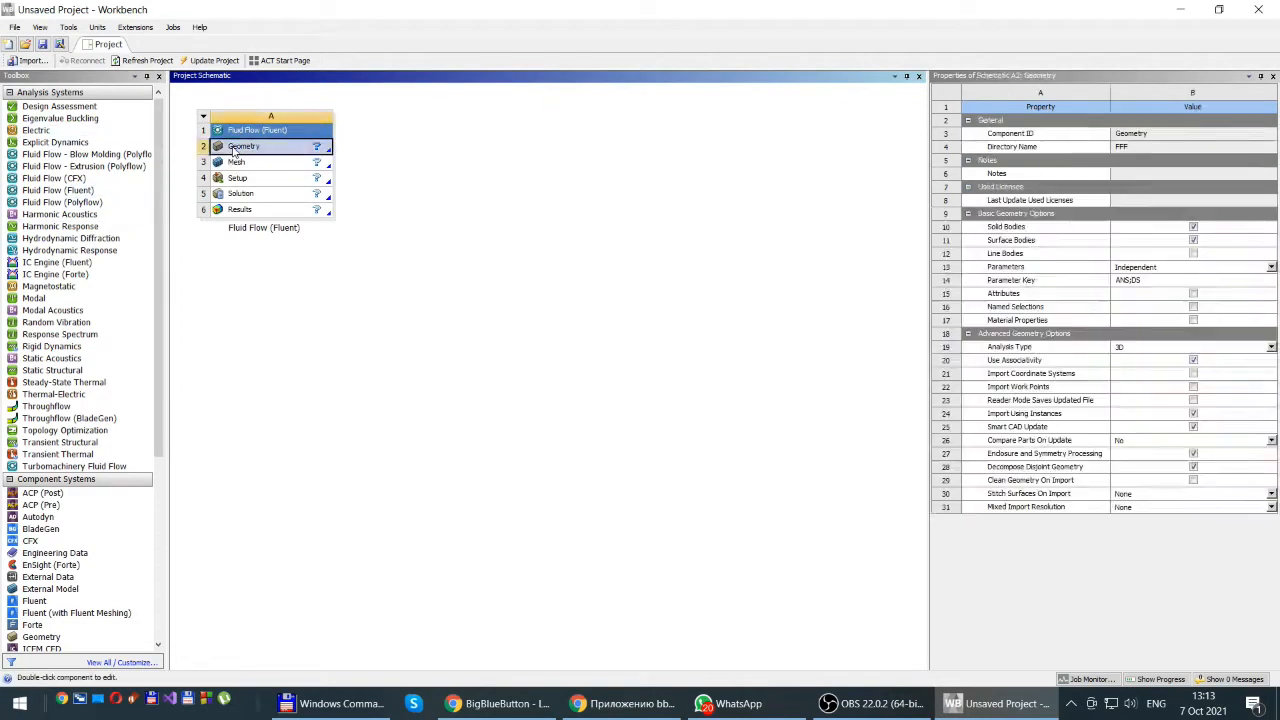
pyautogui.click(812, 255)
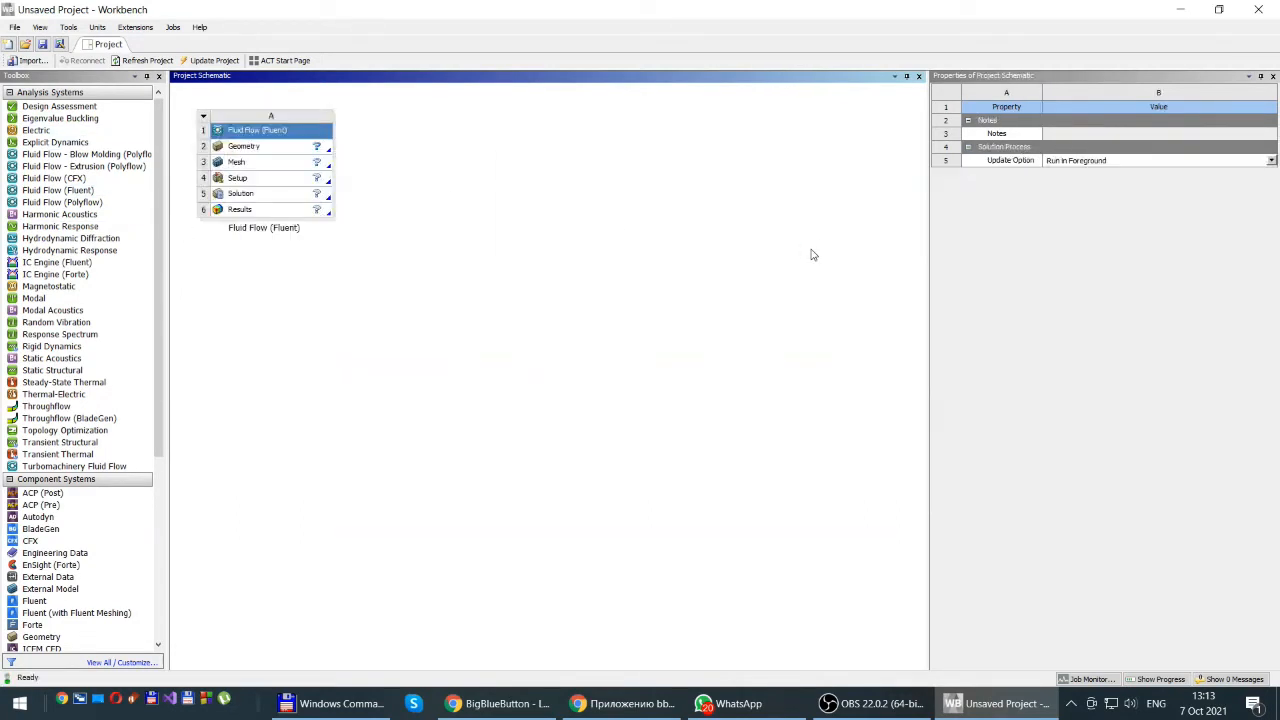
# Step: Set the Analysis Type of the Fluid Flow system's Geometry cell to 2D
pyautogui.rightClick(247, 147)
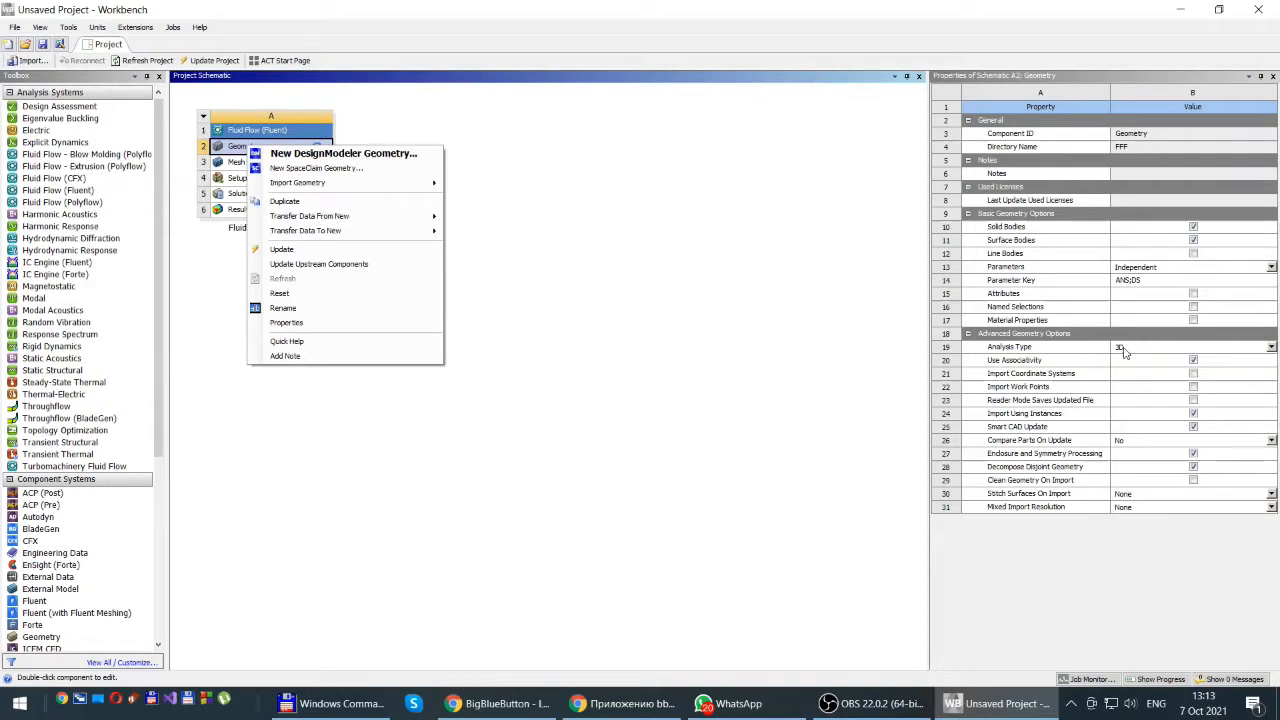
pyautogui.click(1272, 349)
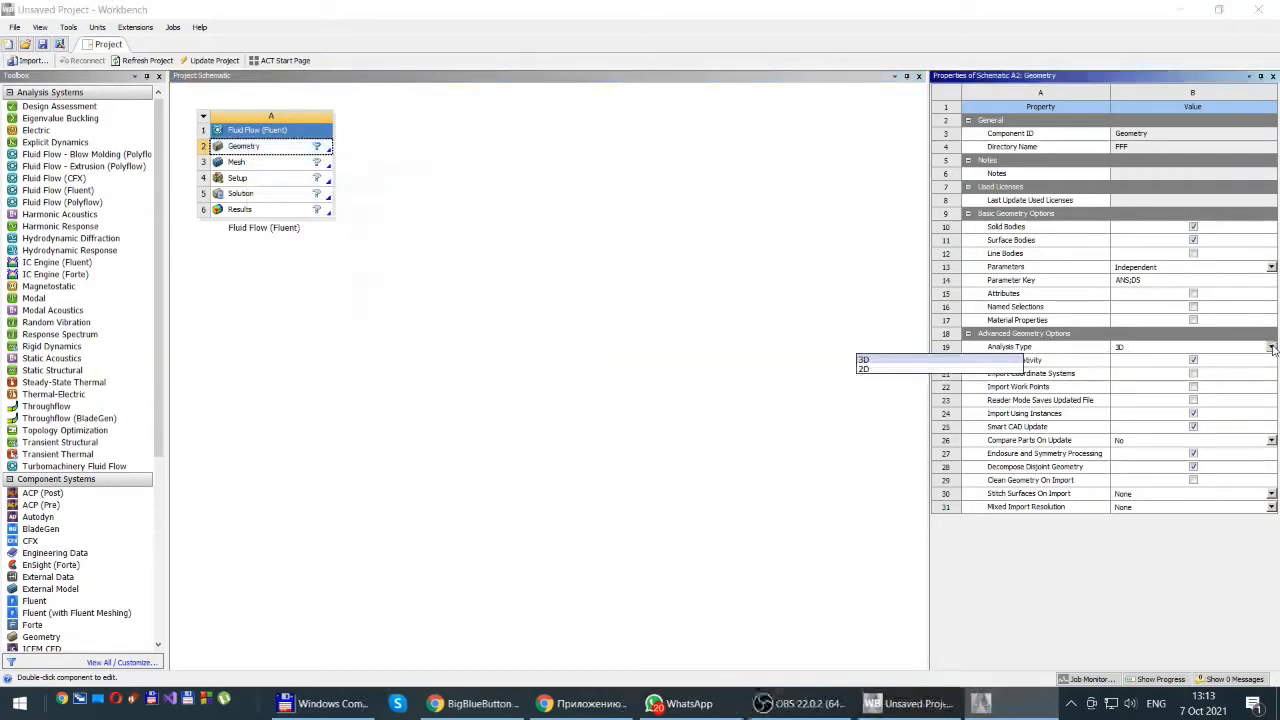
pyautogui.click(866, 370)
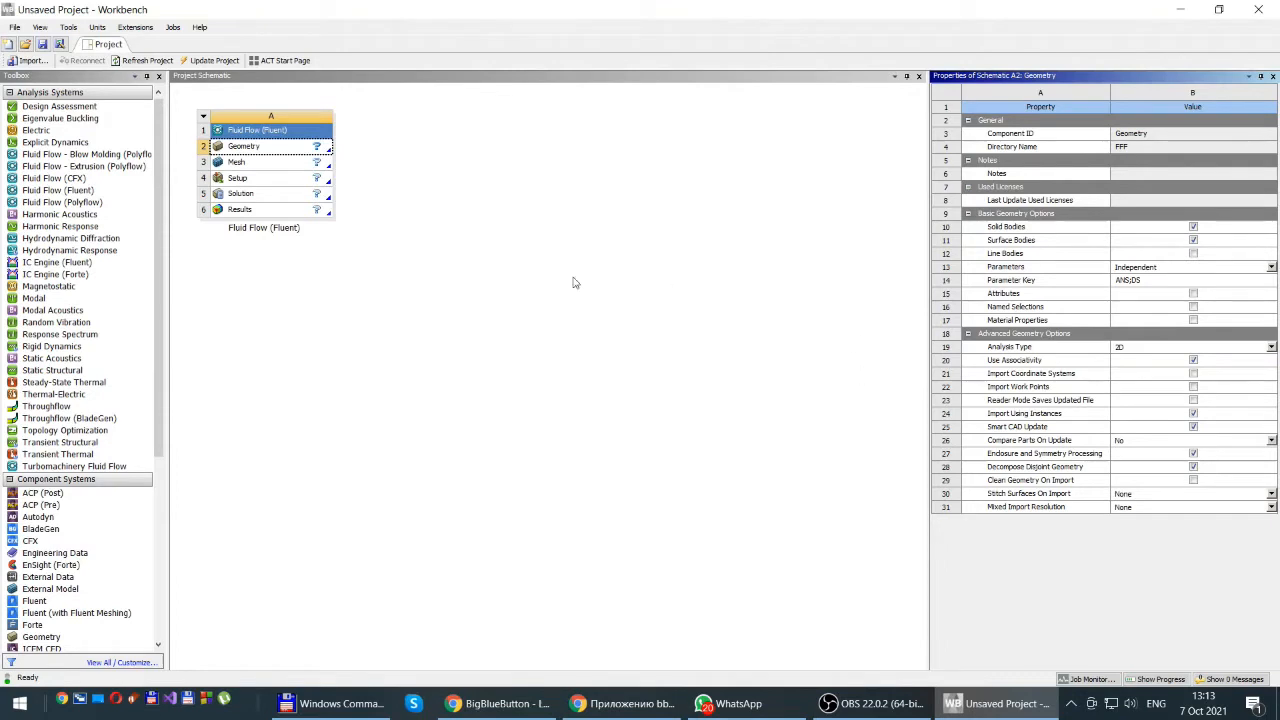
# Step: Create a new DesignModeler geometry from the Fluid Flow (Fluent) system's Geometry cell
pyautogui.rightClick(235, 147)
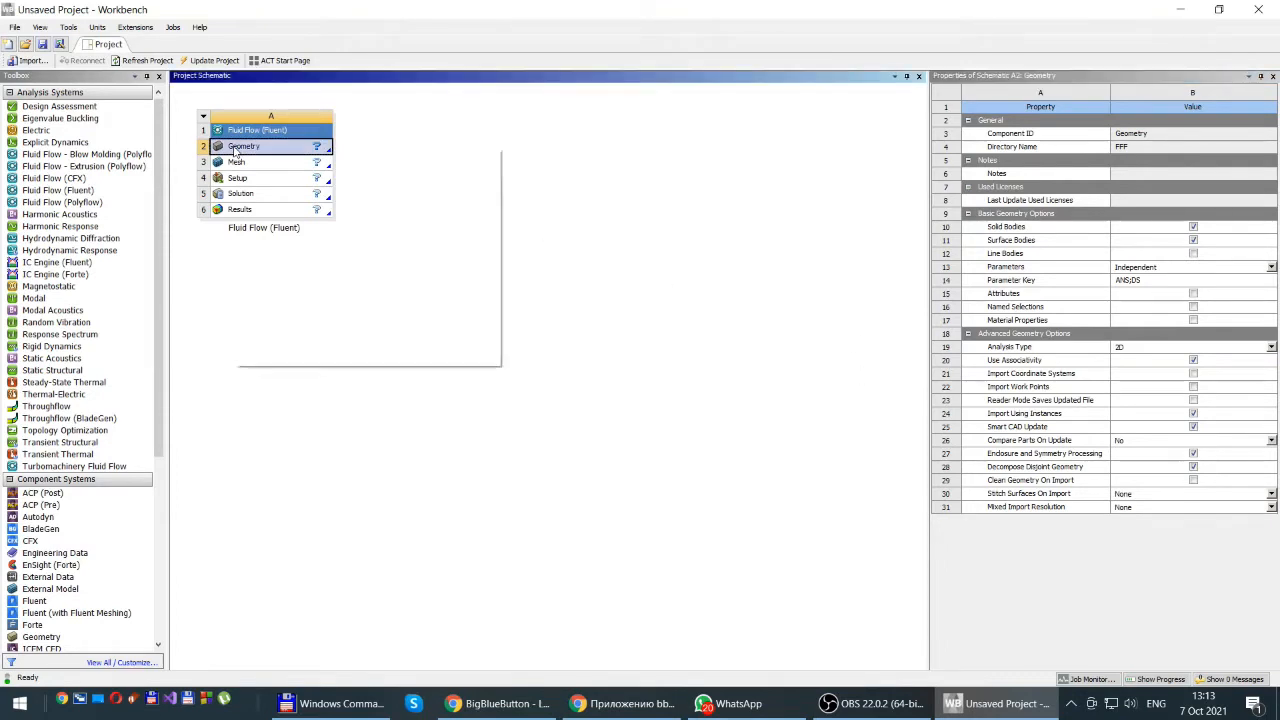
pyautogui.click(272, 324)
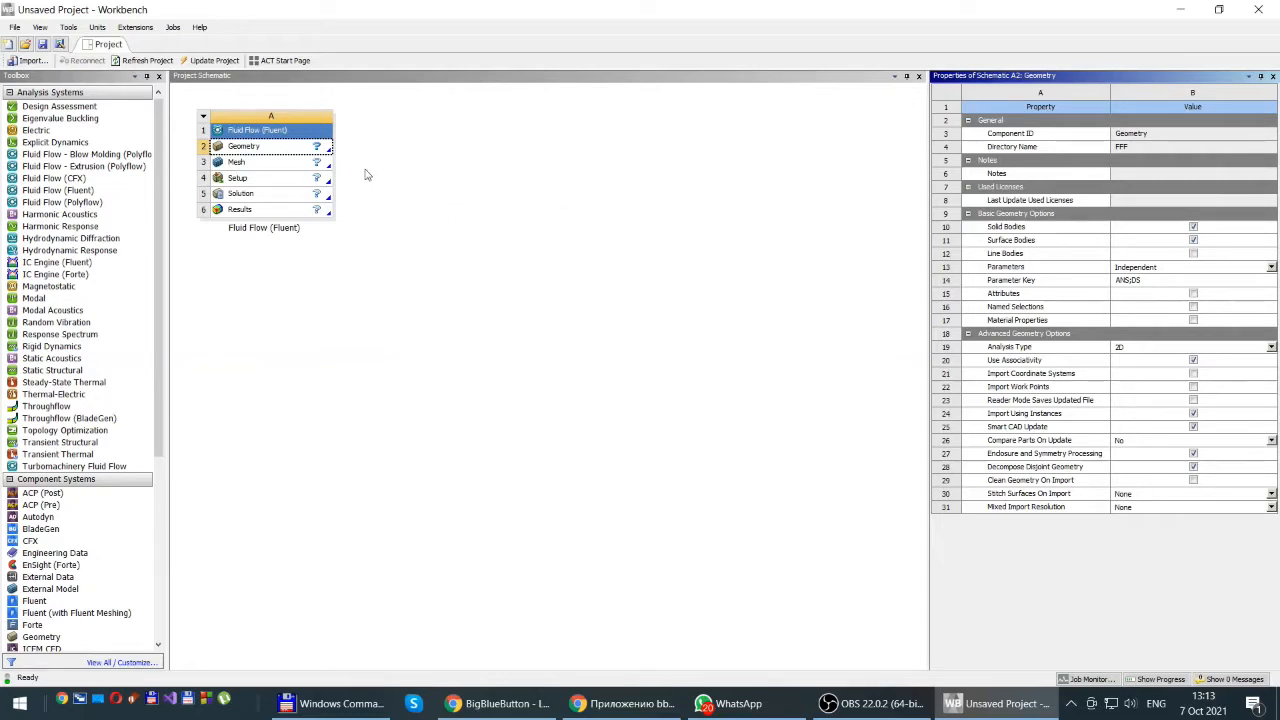
pyautogui.rightClick(242, 150)
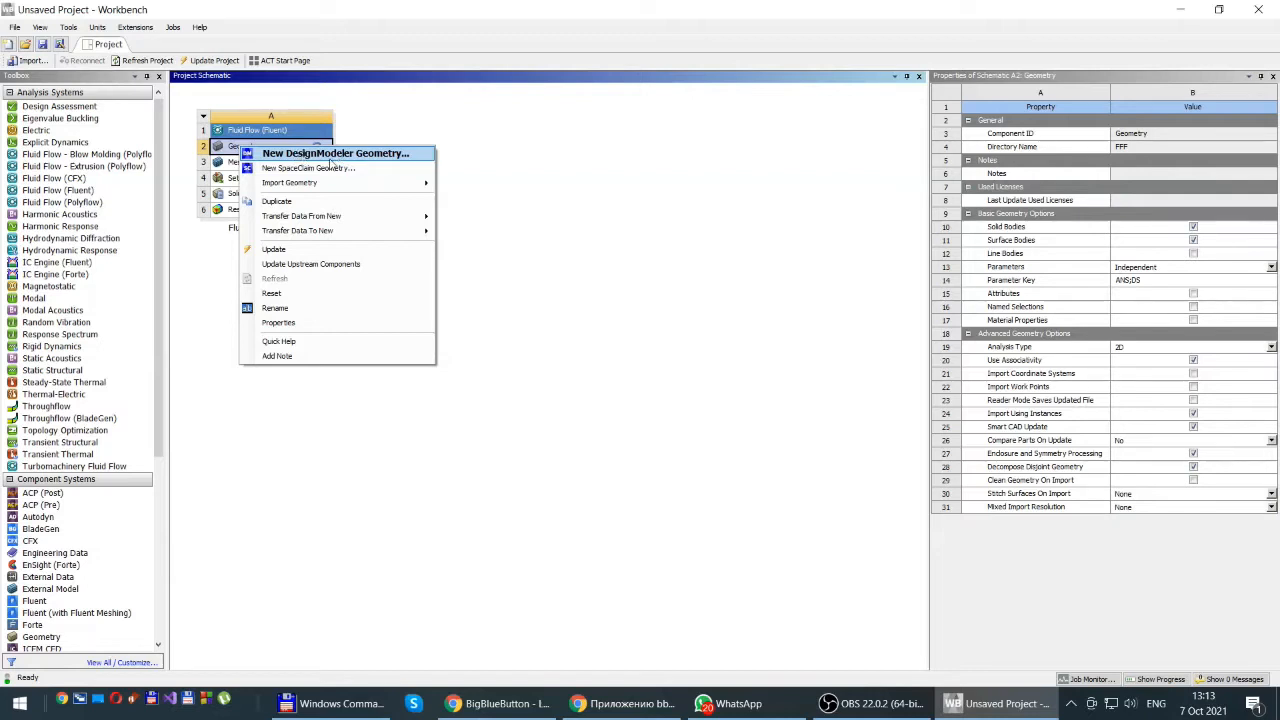
pyautogui.click(333, 157)
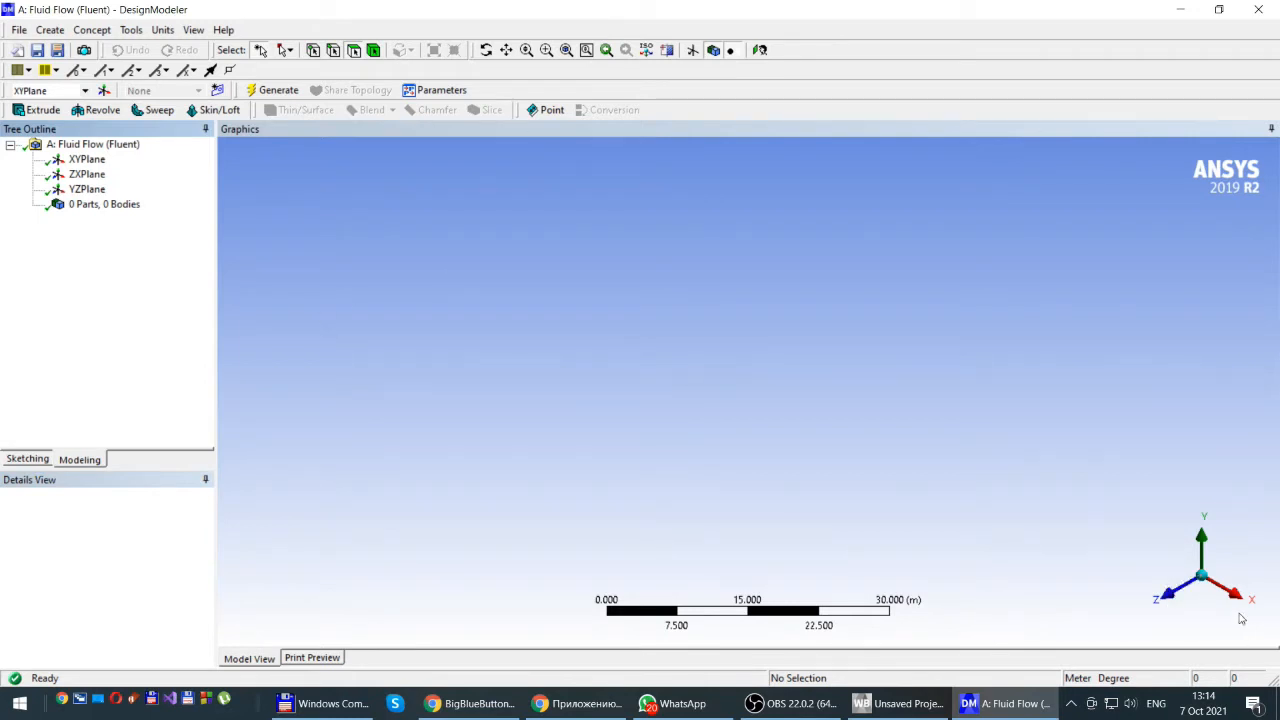
# Step: Orient the view face-on to the XY plane and start sketching on XYPlane
pyautogui.click(1165, 603)
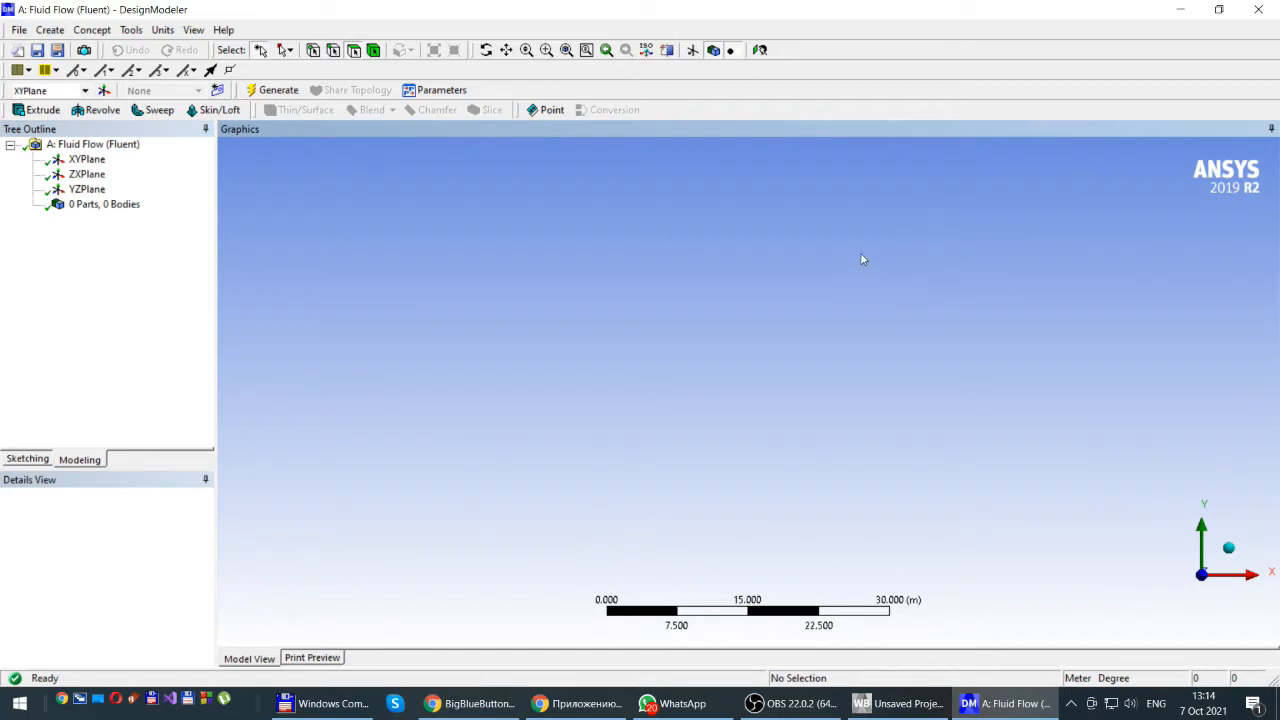
pyautogui.click(1230, 553)
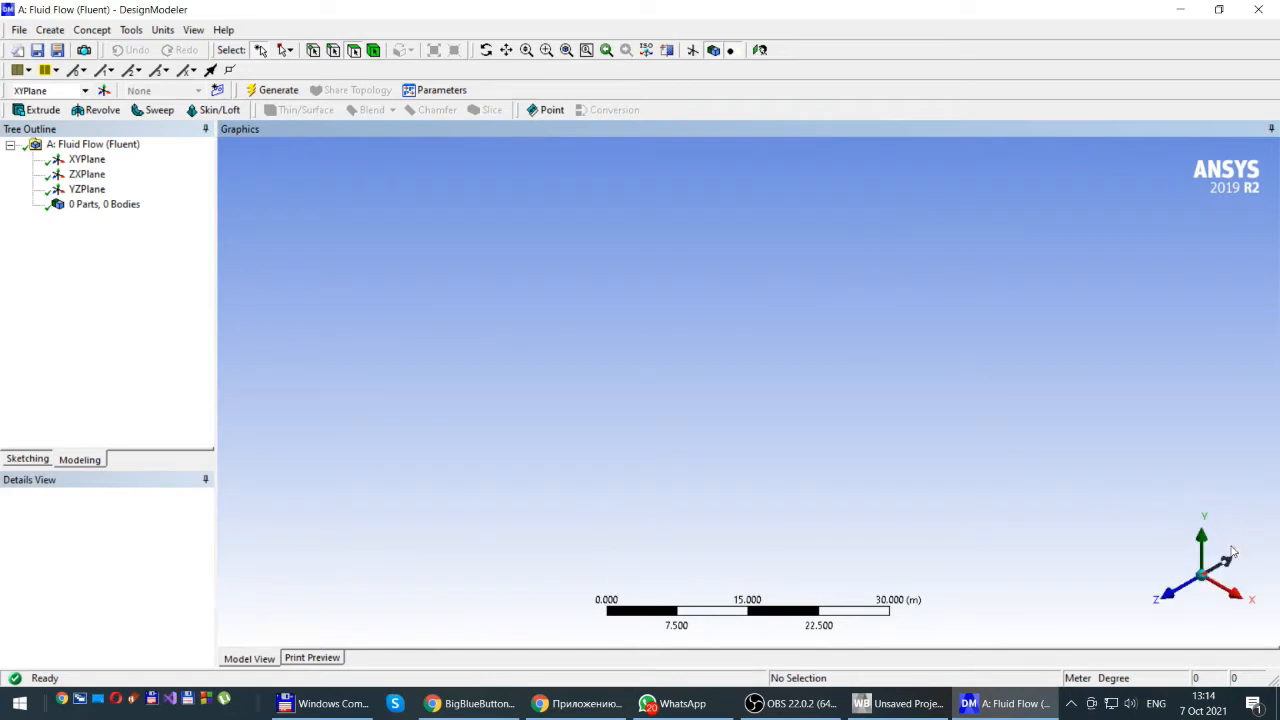
pyautogui.click(1172, 598)
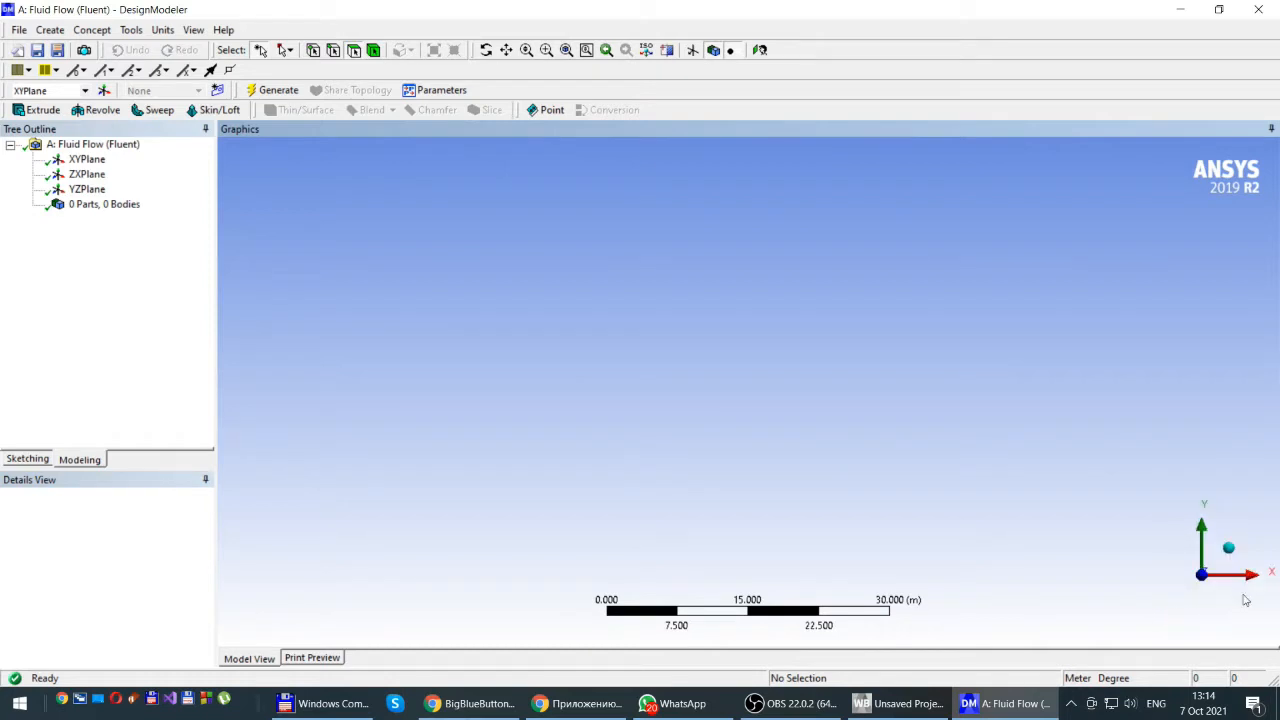
pyautogui.click(86, 161)
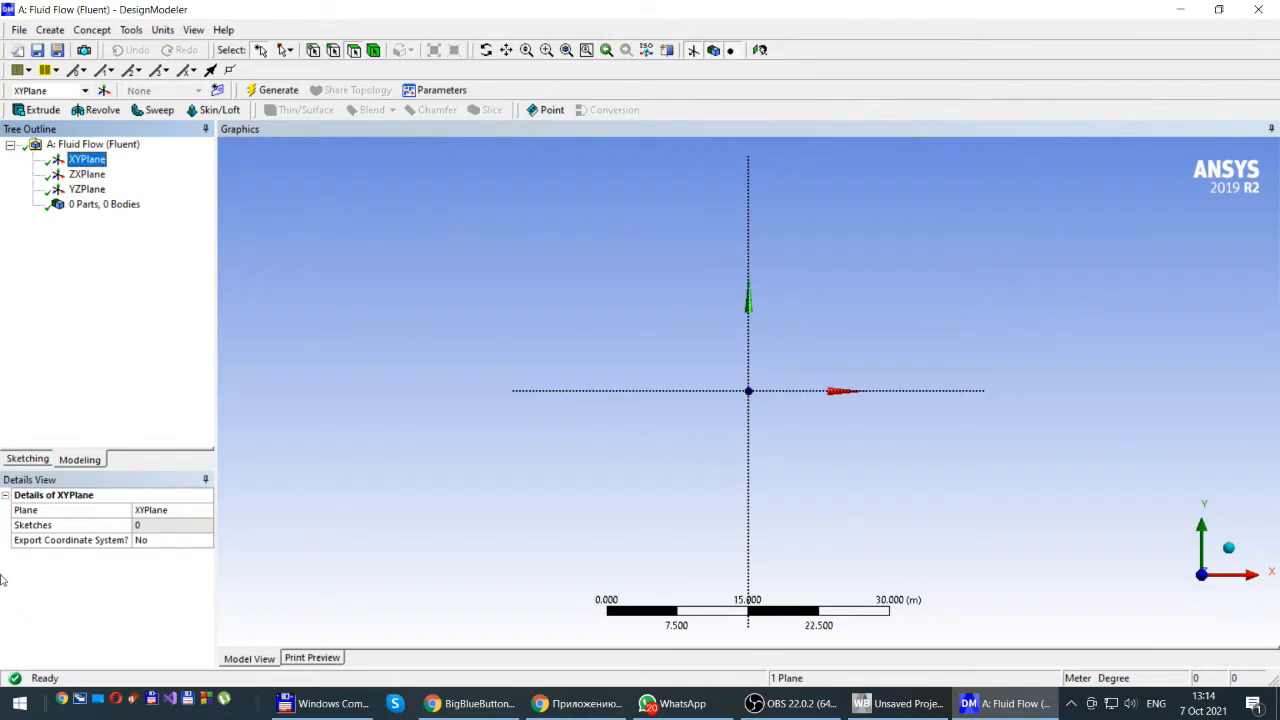
pyautogui.click(22, 461)
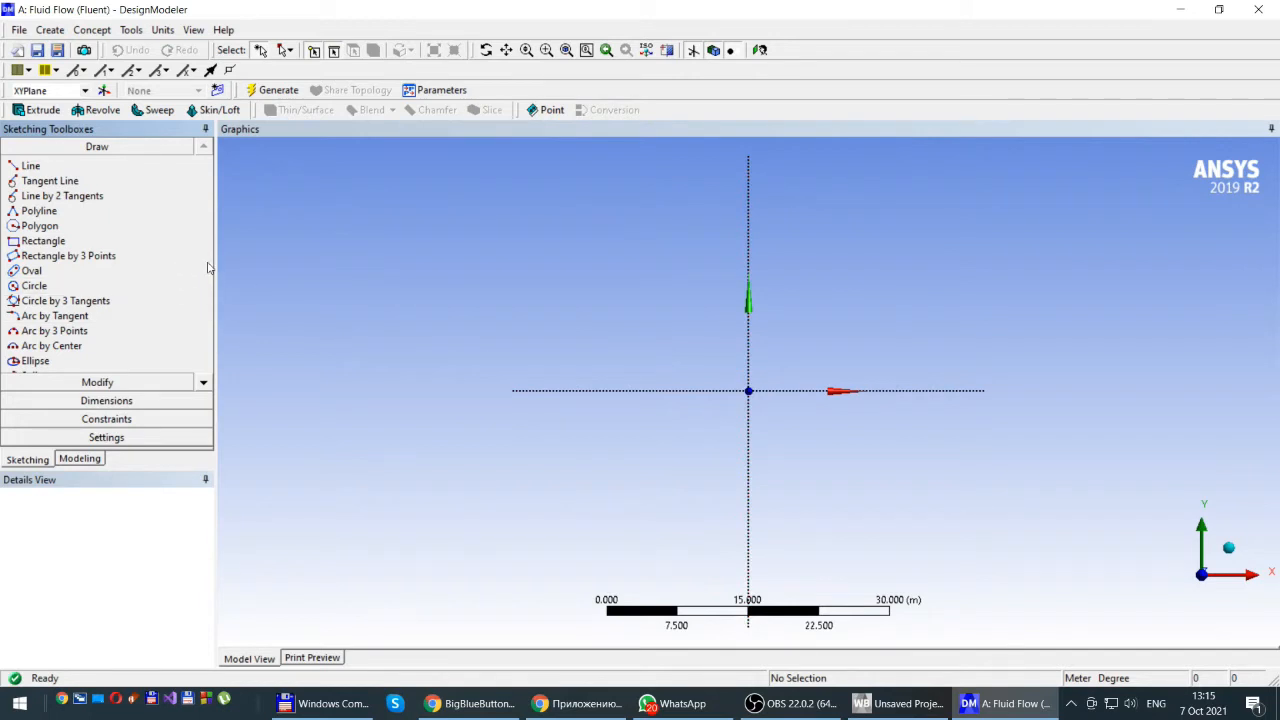
# Step: Set the DesignModeler length units to Centimeter for the sketch
pyautogui.click(35, 287)
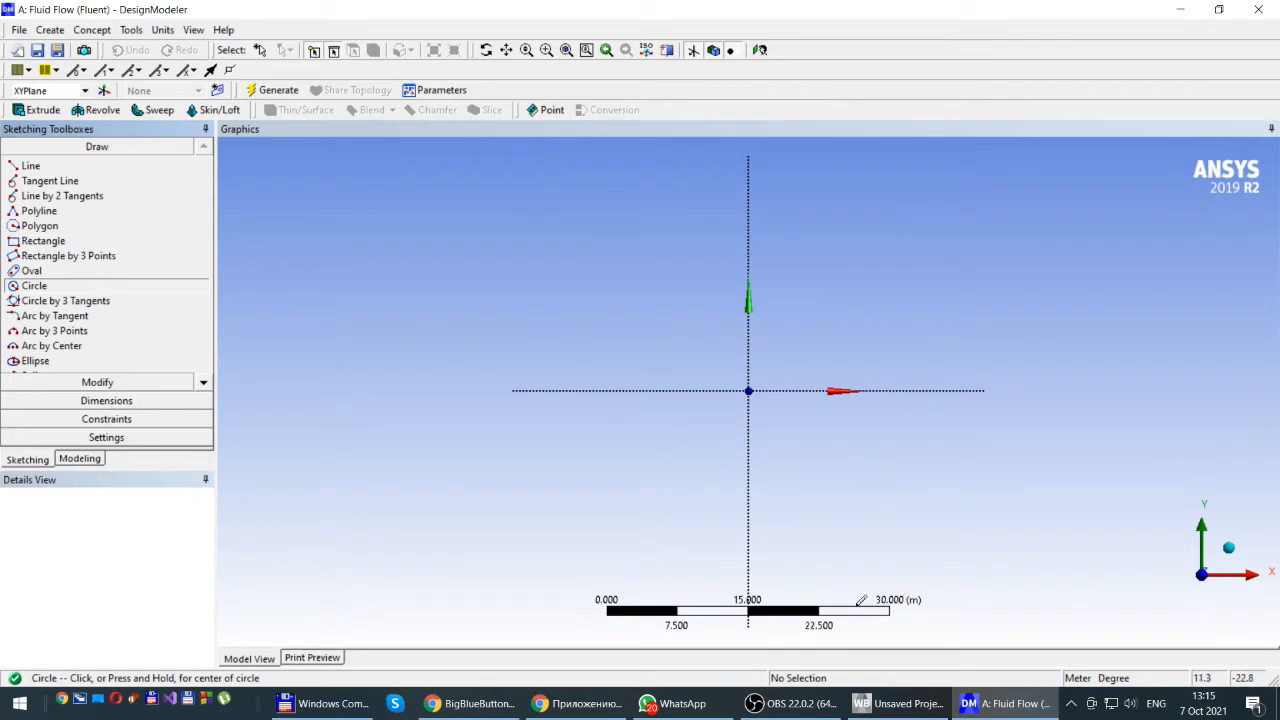
pyautogui.click(162, 31)
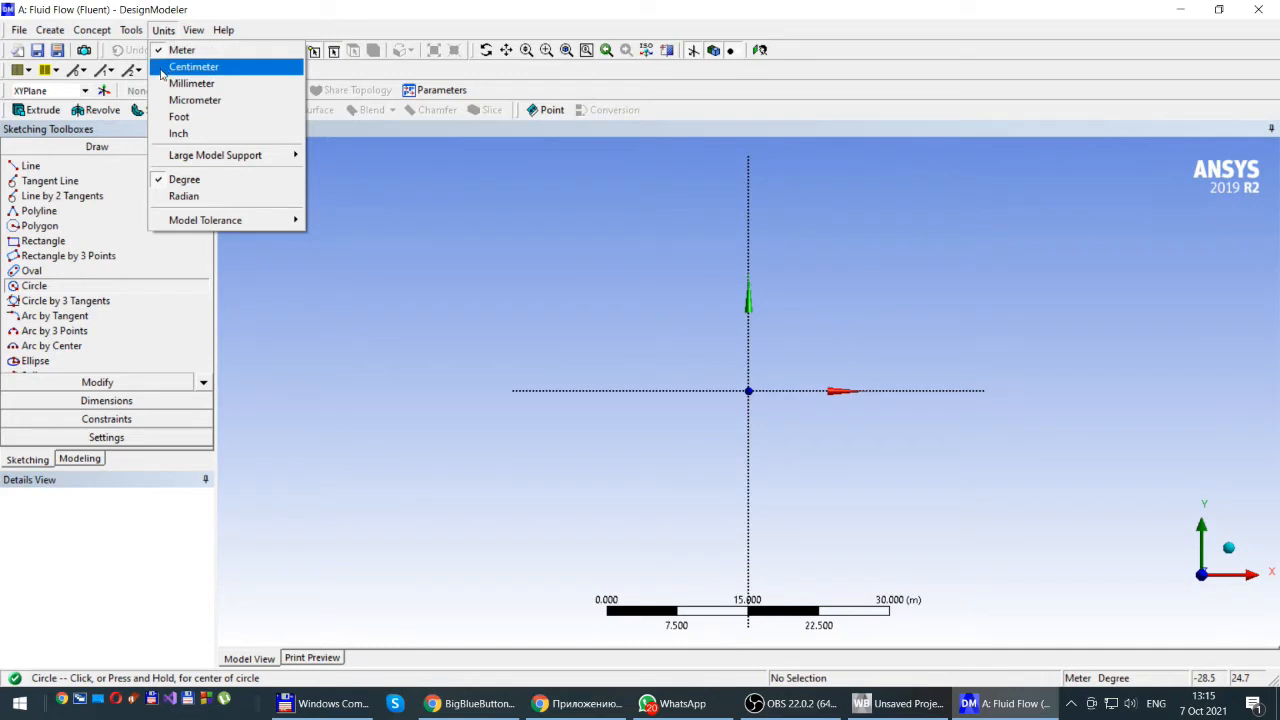
pyautogui.click(161, 72)
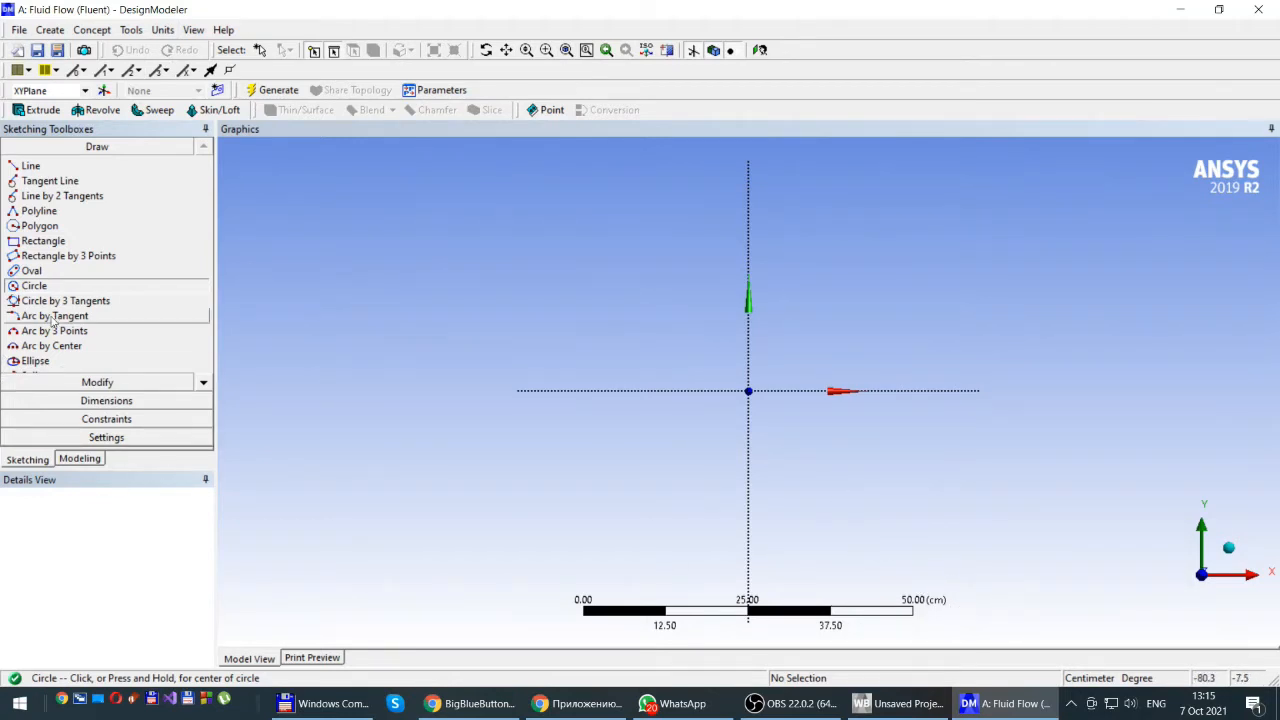
# Step: Sketch two concentric circles centred on the origin, with radii of about 10 cm and 22 cm
pyautogui.click(31, 271)
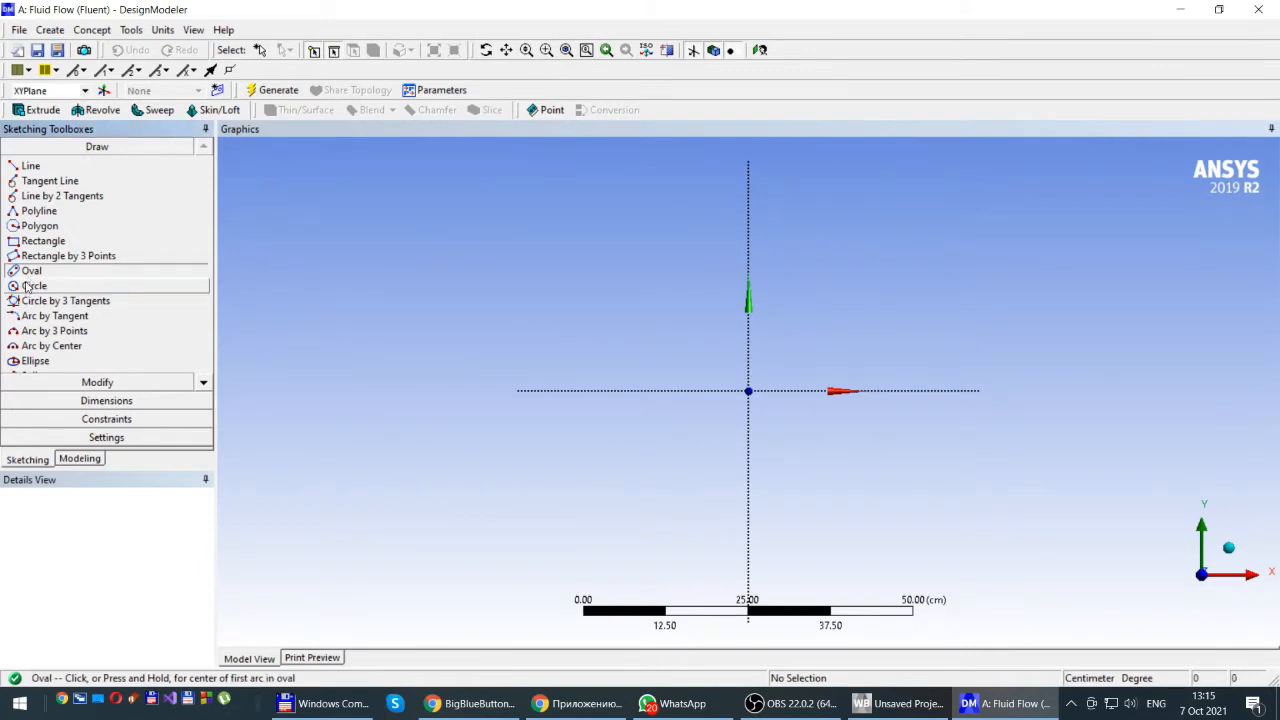
pyautogui.click(30, 287)
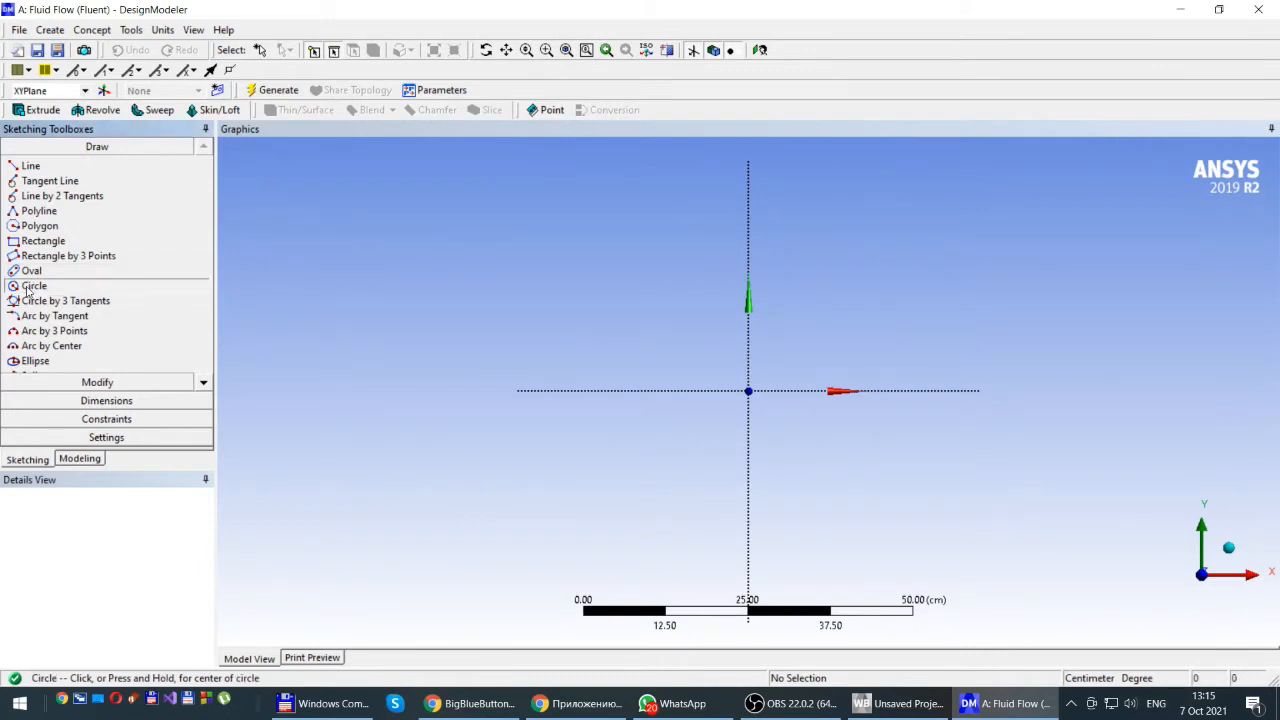
pyautogui.click(749, 389)
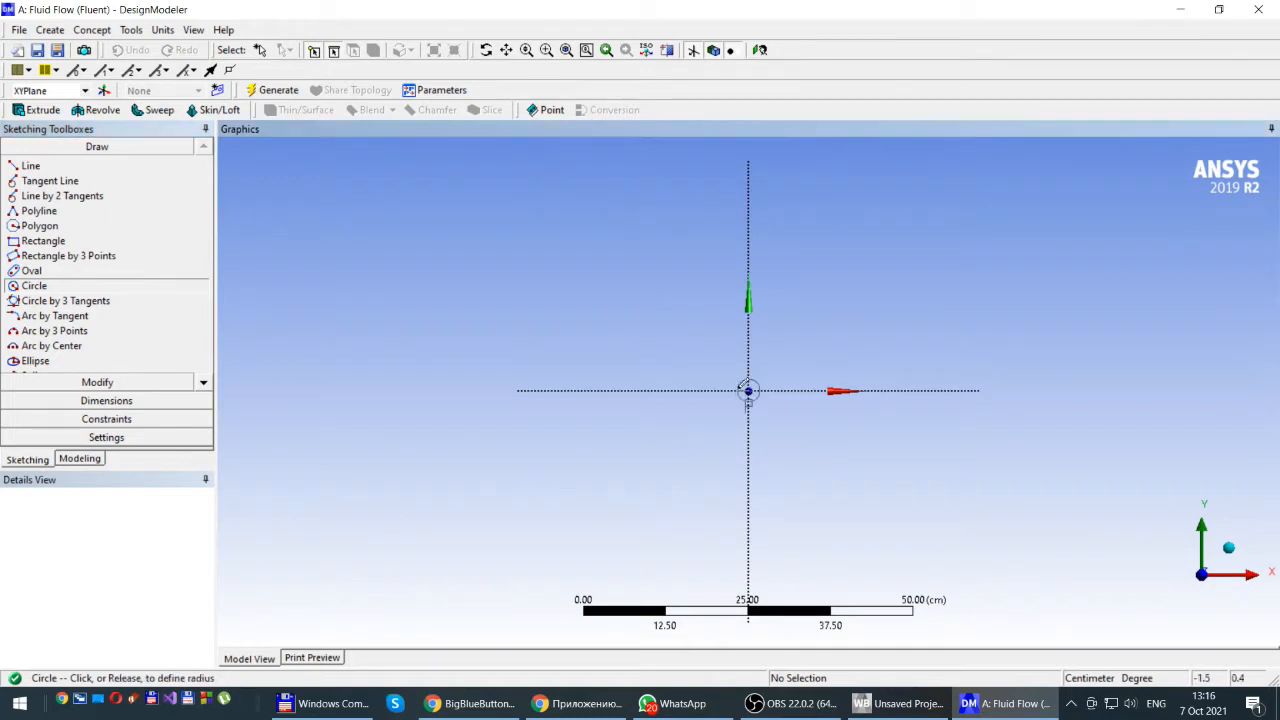
pyautogui.click(697, 352)
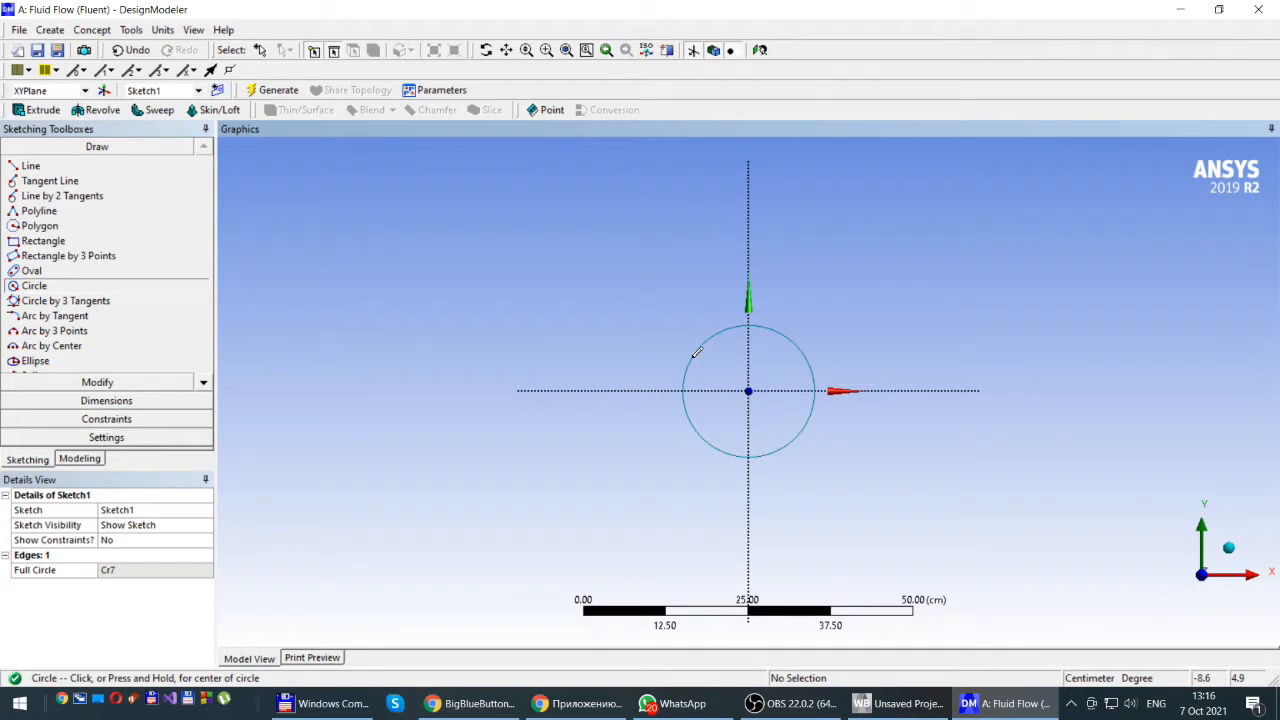
pyautogui.click(749, 389)
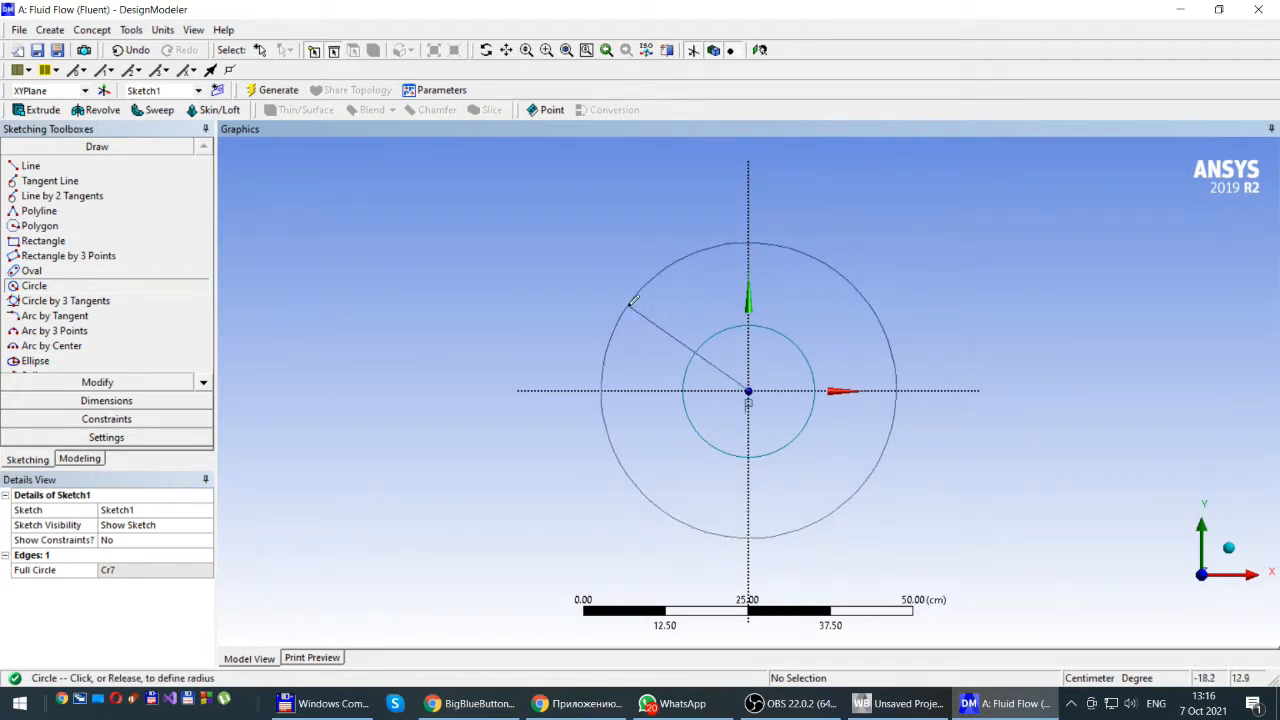
pyautogui.click(633, 300)
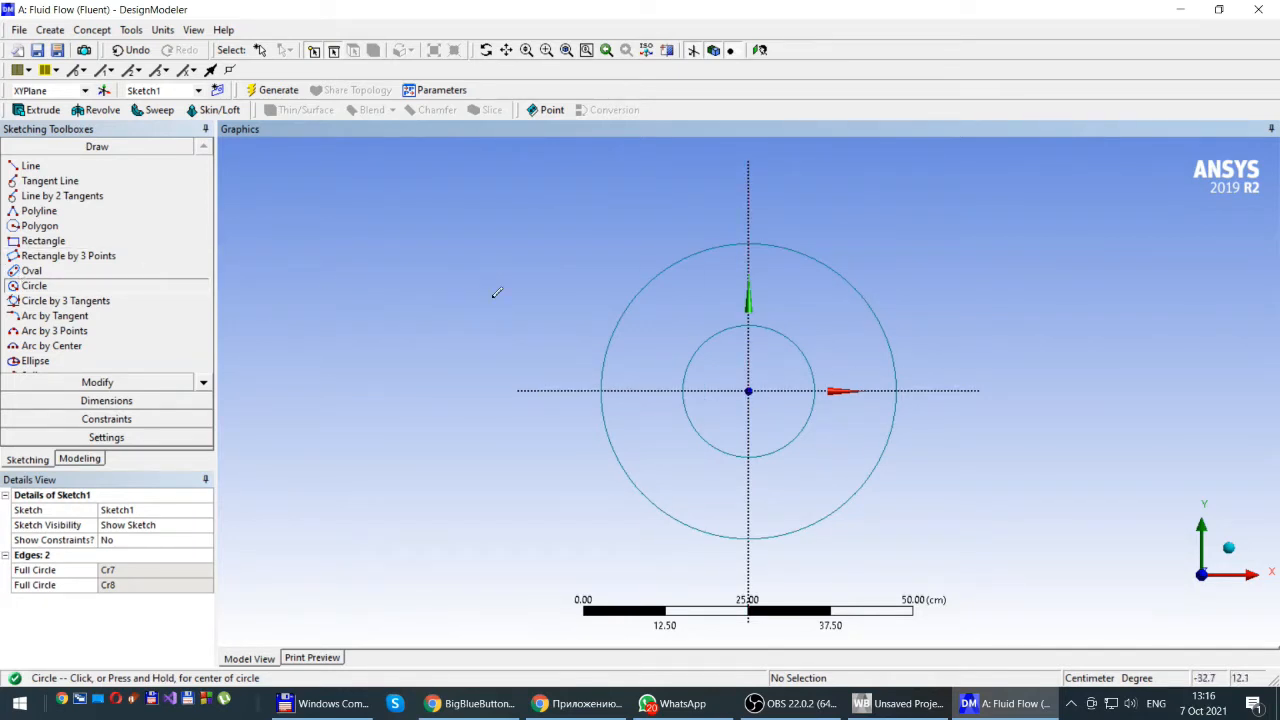
# Step: Draw a rectangle about 44 cm wide from the origin along the positive X axis, as high as the outer circle's top
pyautogui.click(42, 241)
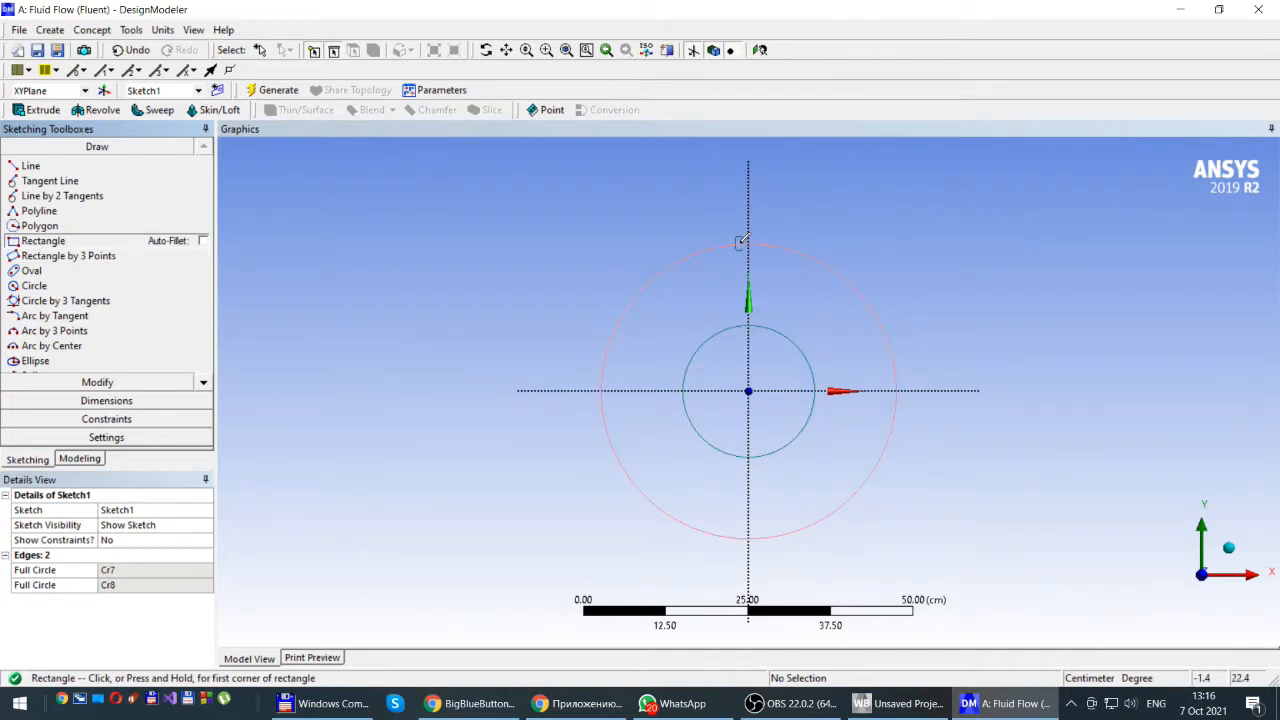
pyautogui.click(750, 389)
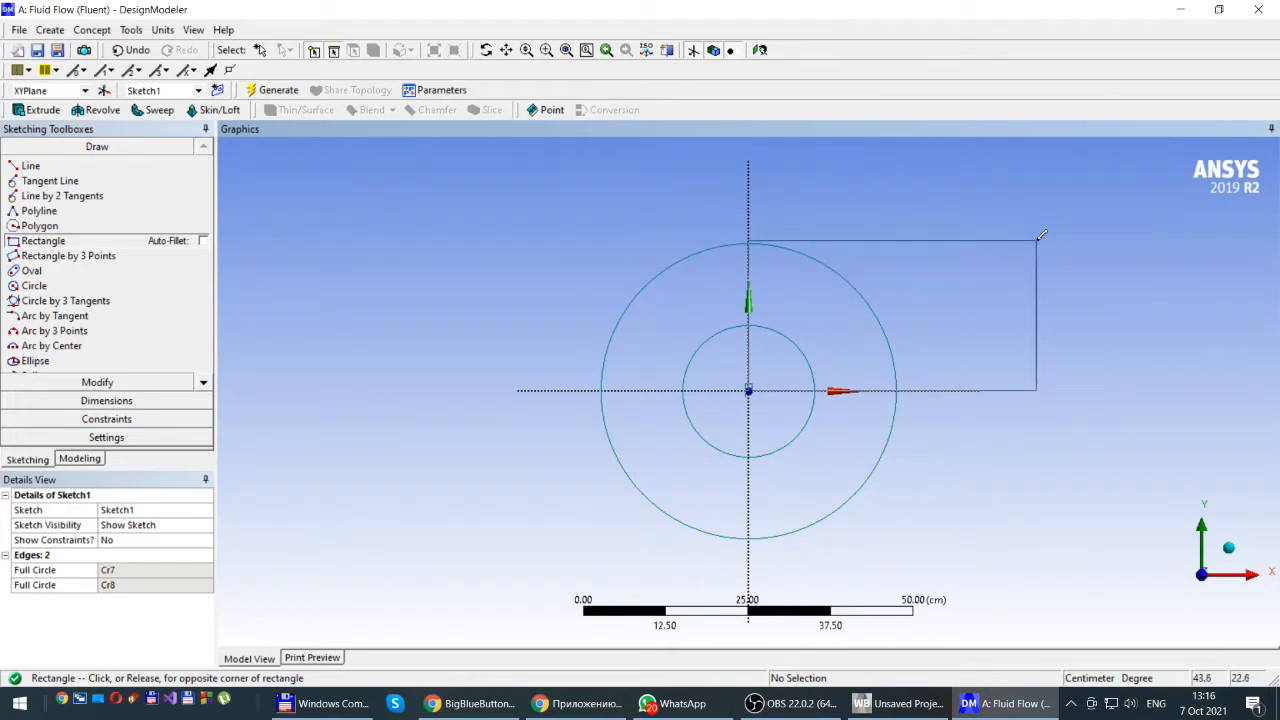
pyautogui.click(1037, 241)
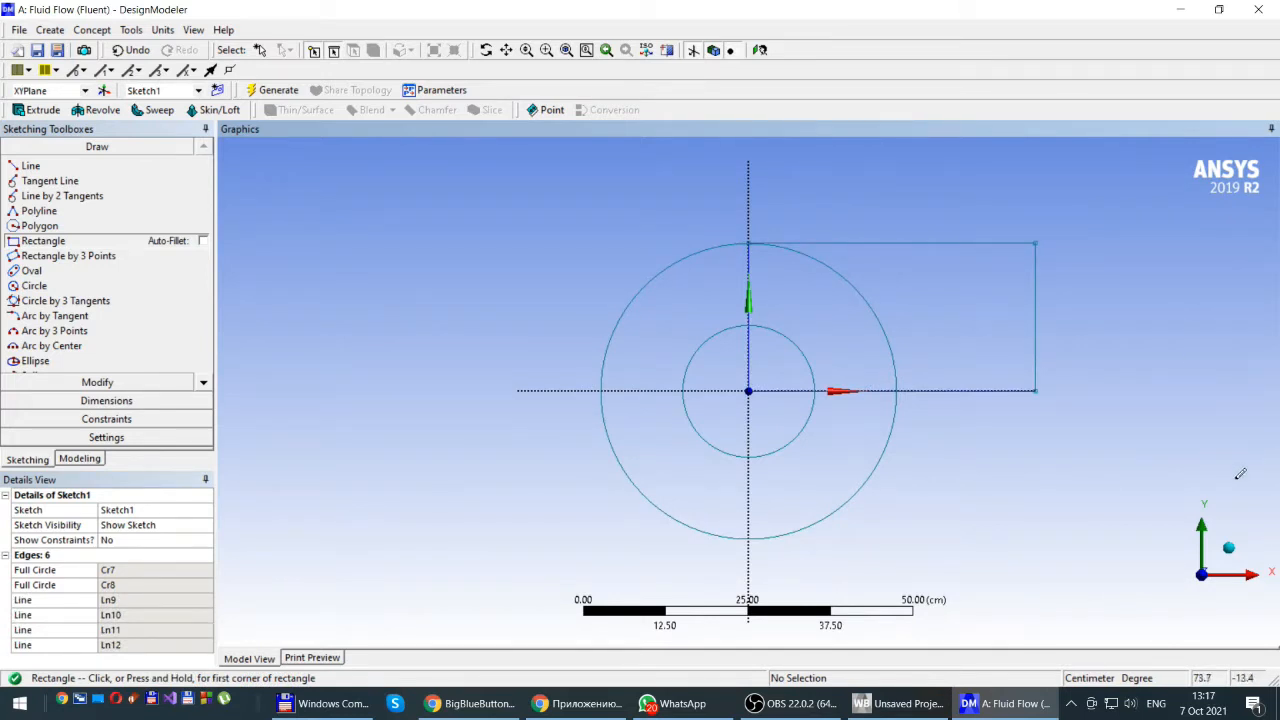
pyautogui.click(748, 390)
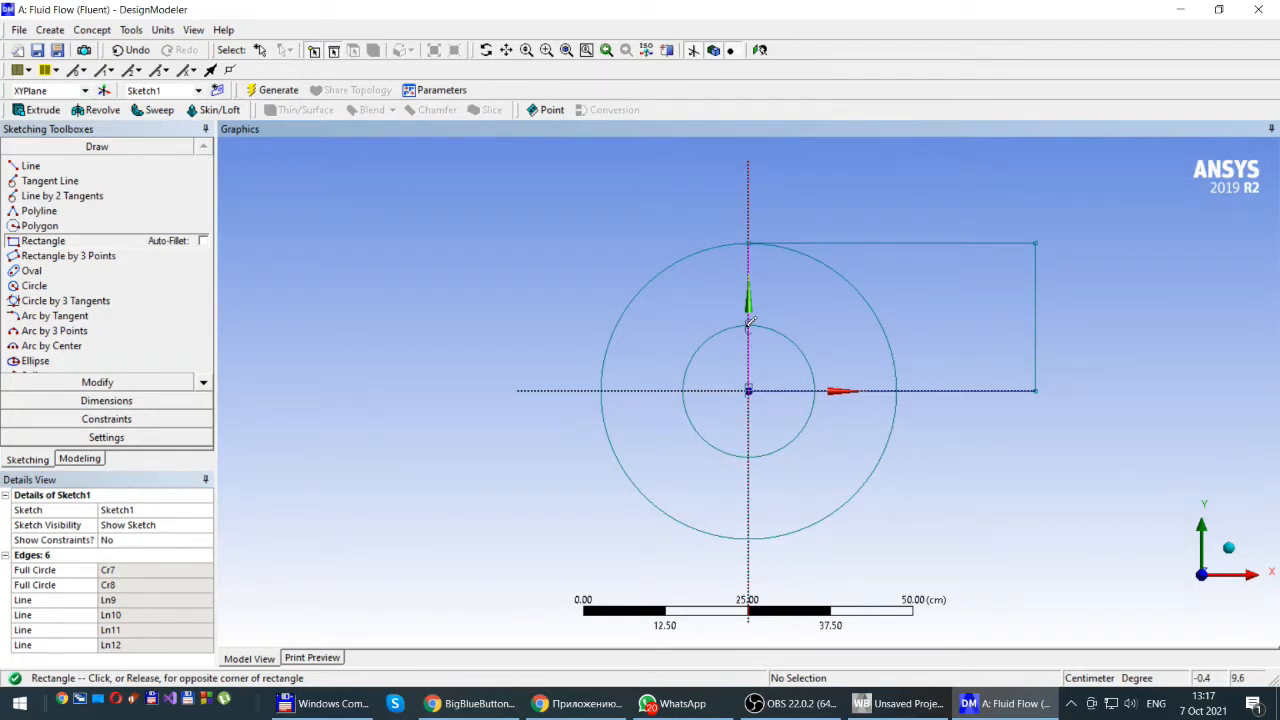
pyautogui.click(793, 321)
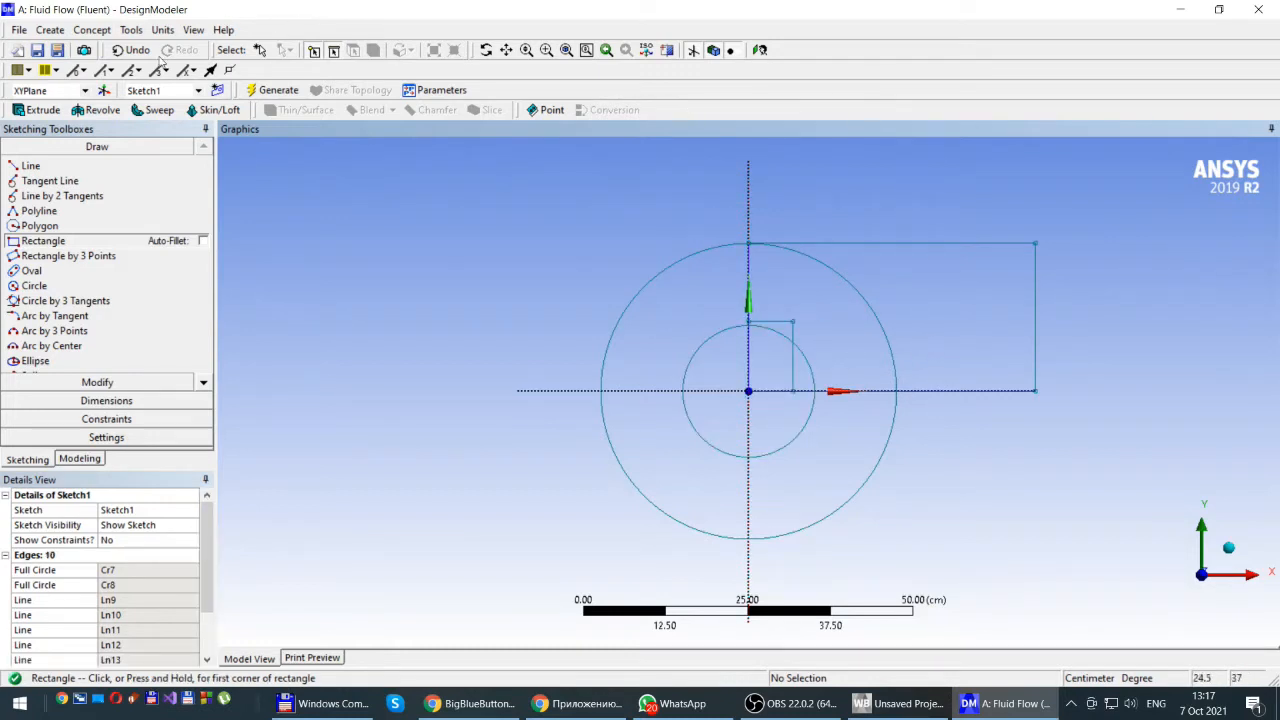
pyautogui.click(131, 50)
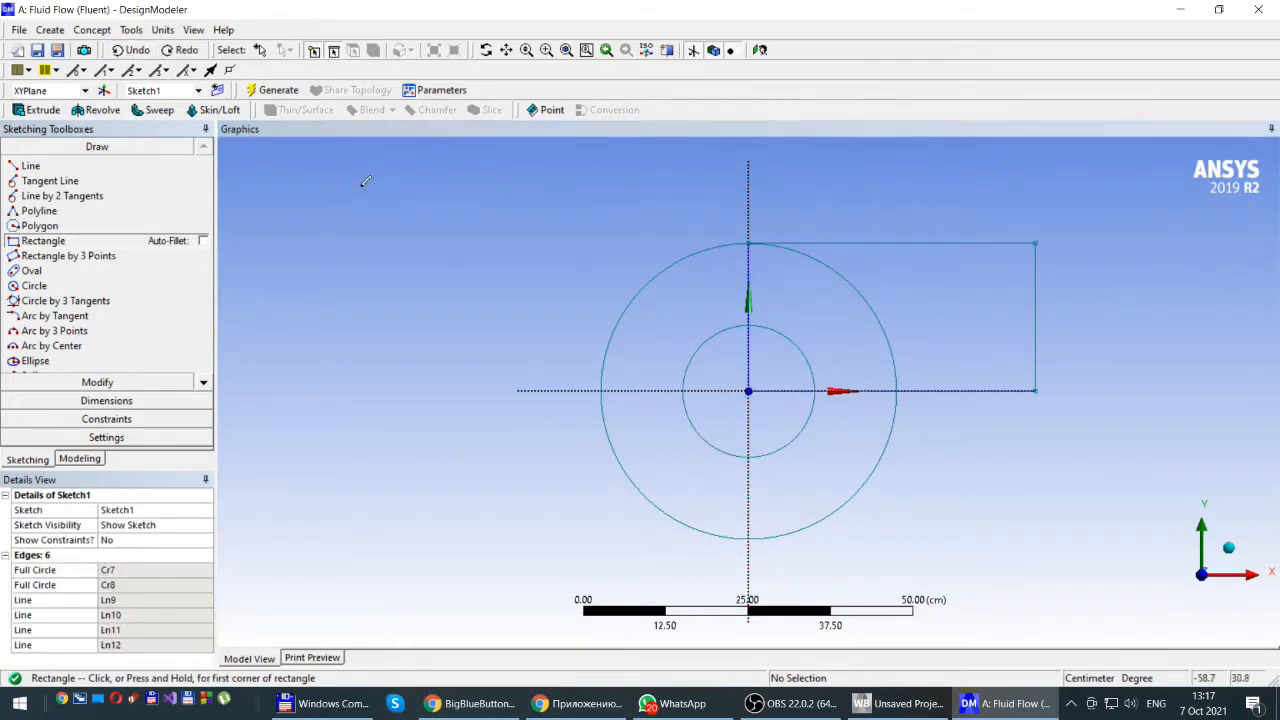
# Step: Draw a second rectangle about 30 cm wide from the inner circle's topmost point to the positive X axis
pyautogui.click(749, 324)
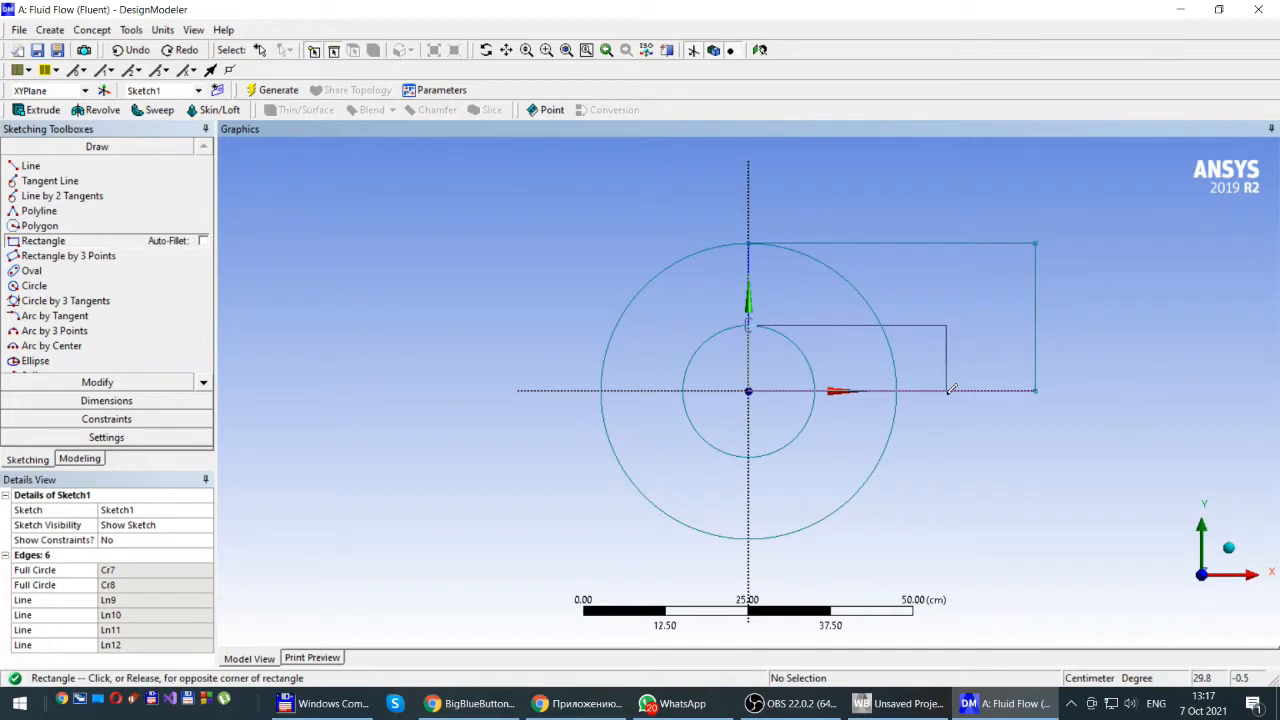
pyautogui.click(948, 390)
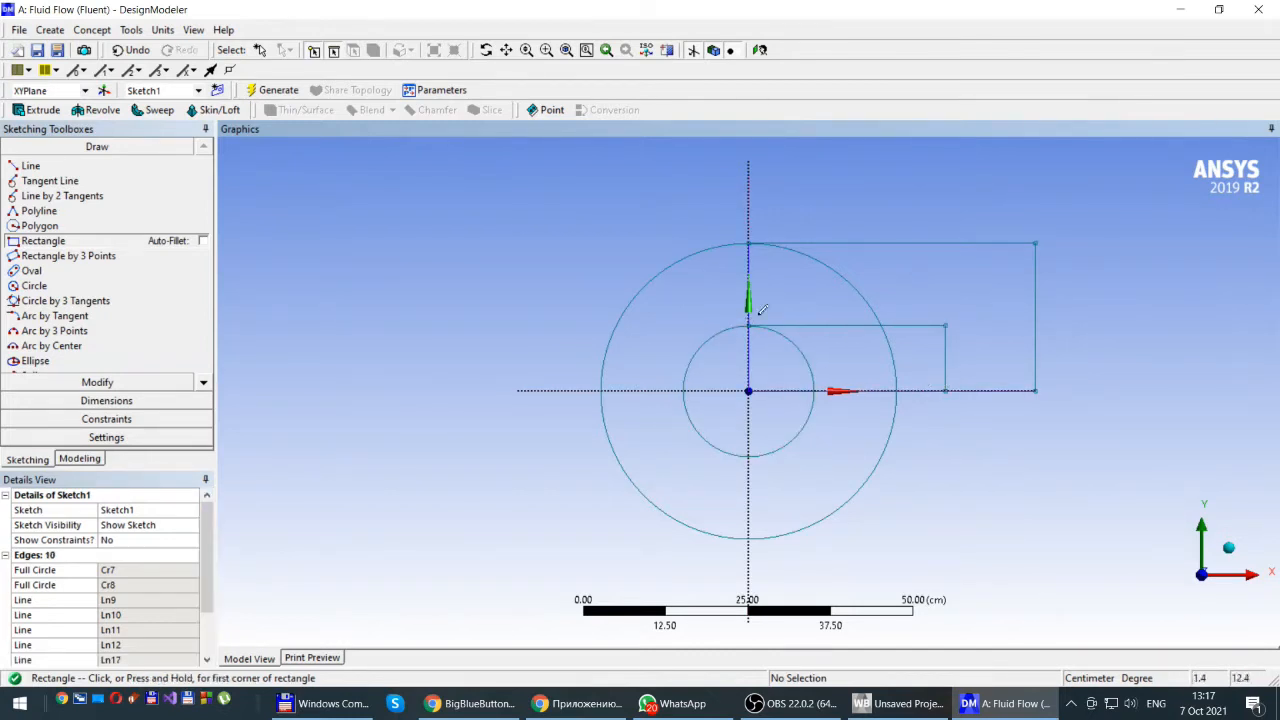
# Step: Examine closely how the large rectangle's upper corner on the Y axis meets the top of the outer circle
pyautogui.click(547, 50)
pyautogui.moveTo(733, 227); pyautogui.dragTo(777, 261)
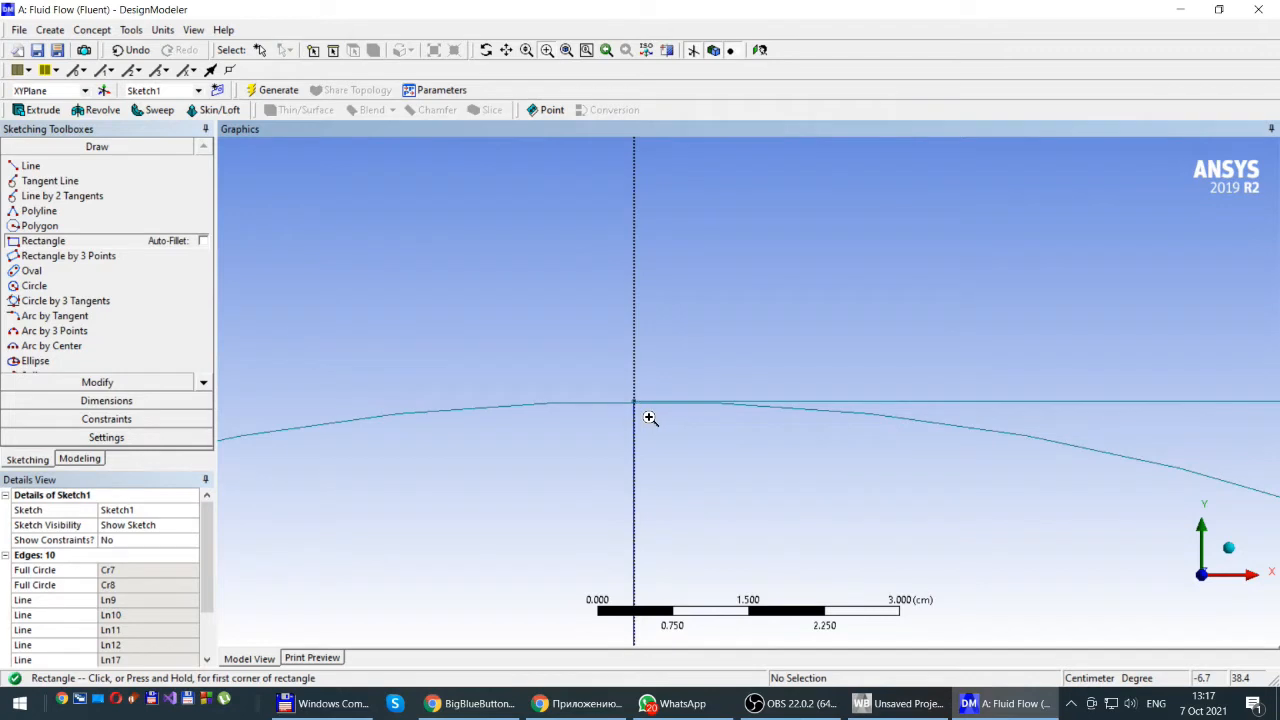
pyautogui.moveTo(606, 391); pyautogui.dragTo(668, 429)
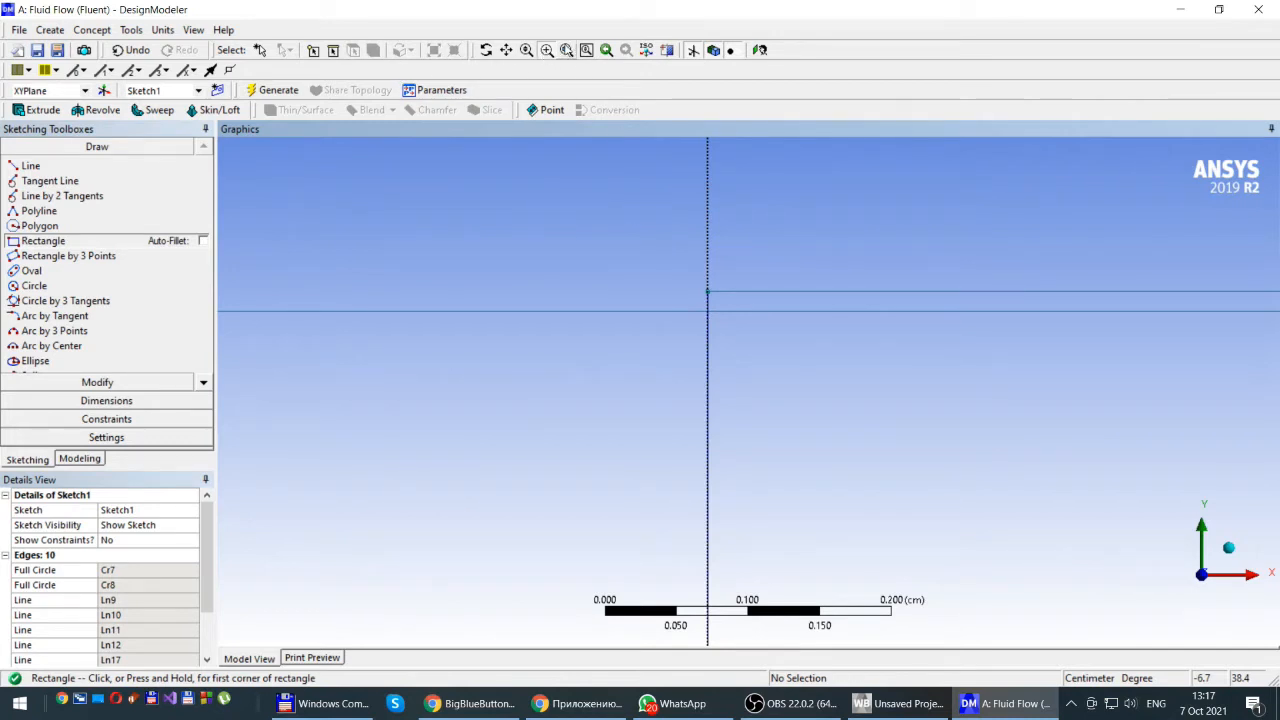
pyautogui.click(566, 50)
pyautogui.moveTo(618, 266); pyautogui.dragTo(675, 315)
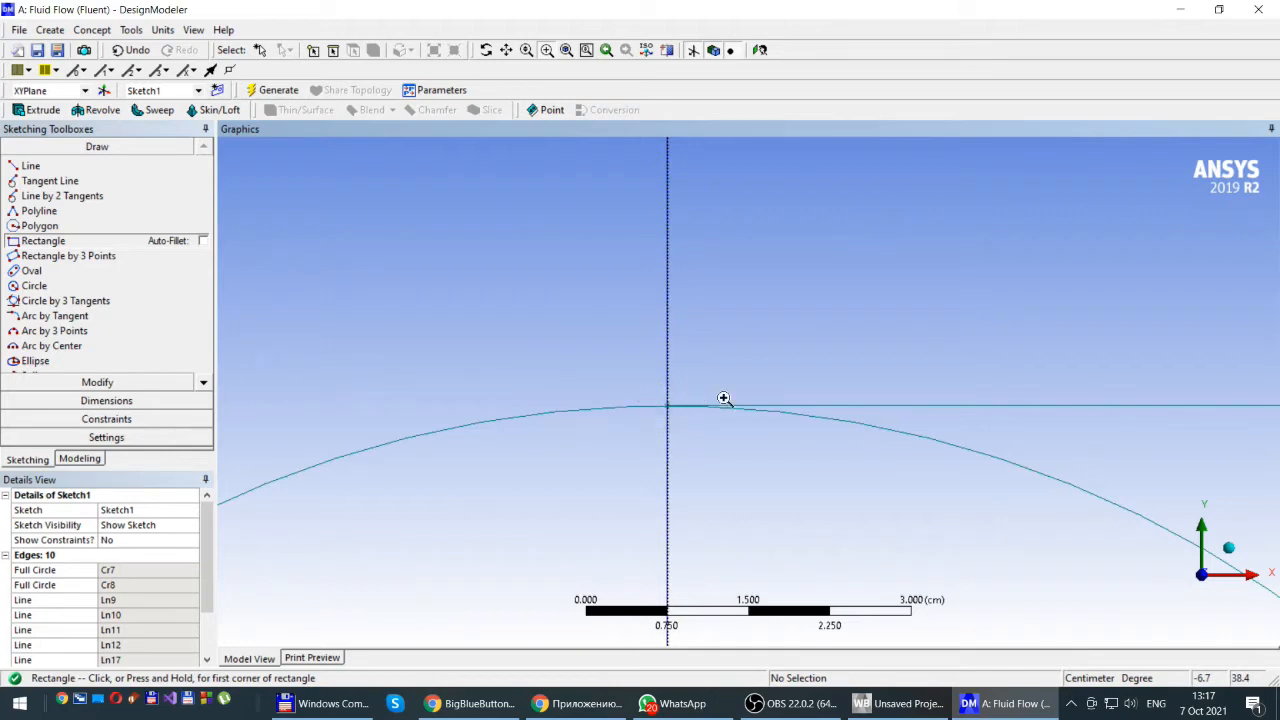
pyautogui.scroll(-5, 786, 314)
pyautogui.scroll(-4, 786, 314)
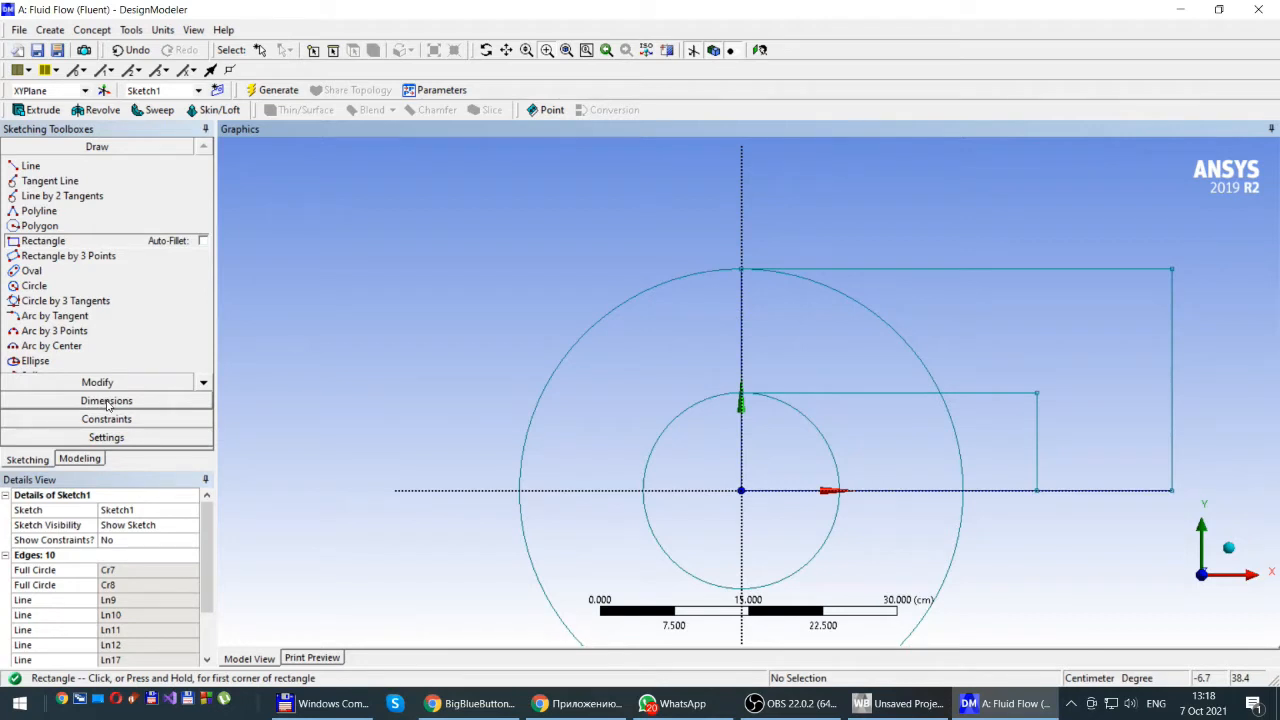
# Step: Add a radius dimension to the inner circle and set it to 10 cm
pyautogui.click(107, 401)
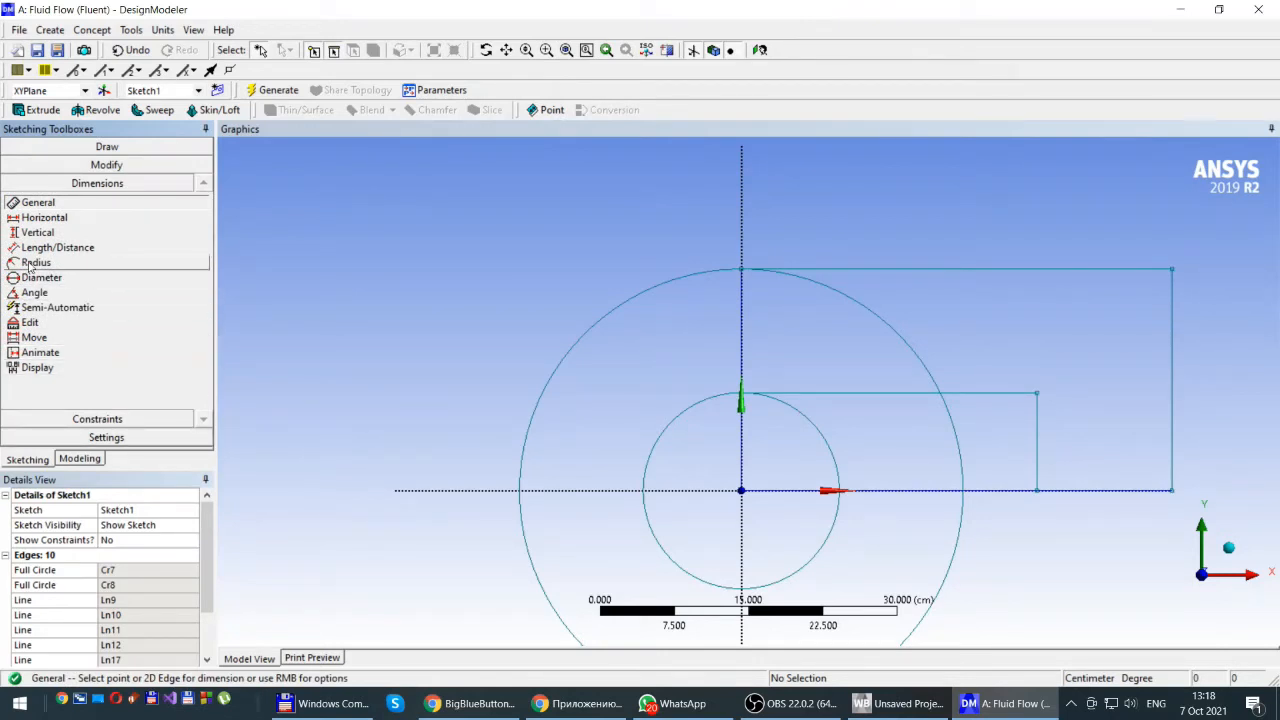
pyautogui.click(32, 264)
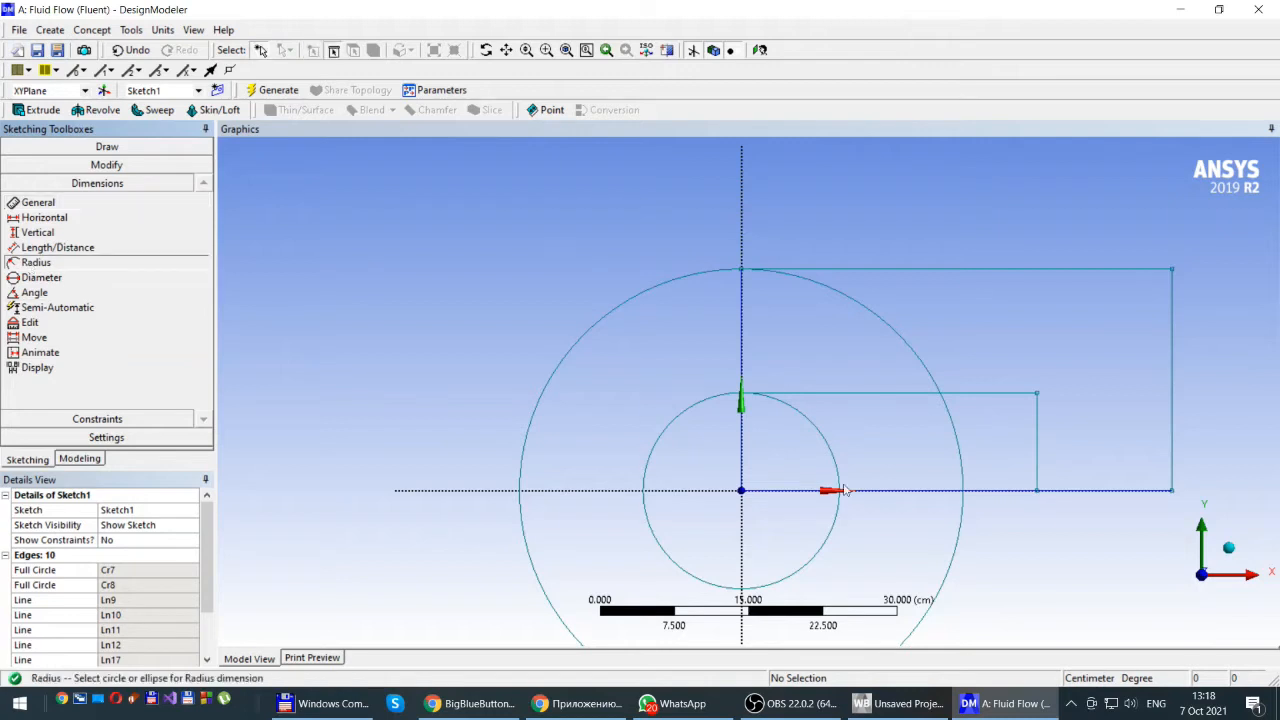
pyautogui.click(667, 445)
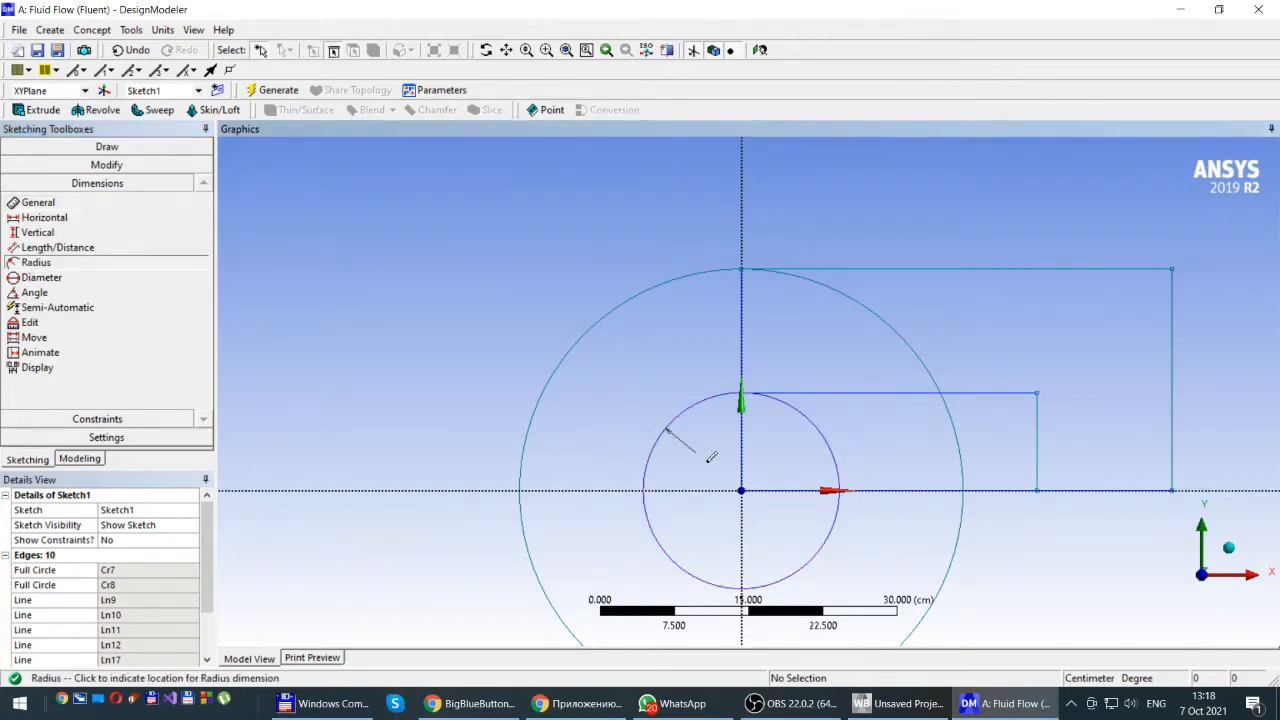
pyautogui.click(719, 476)
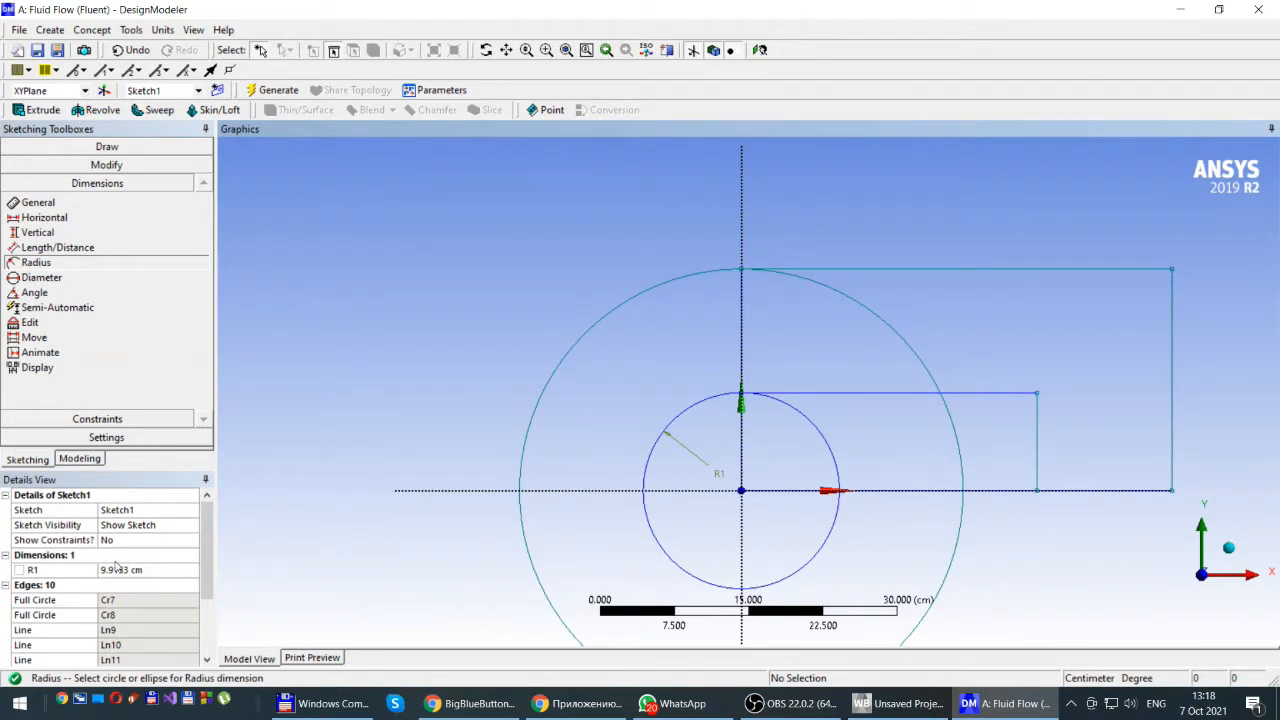
pyautogui.click(128, 570)
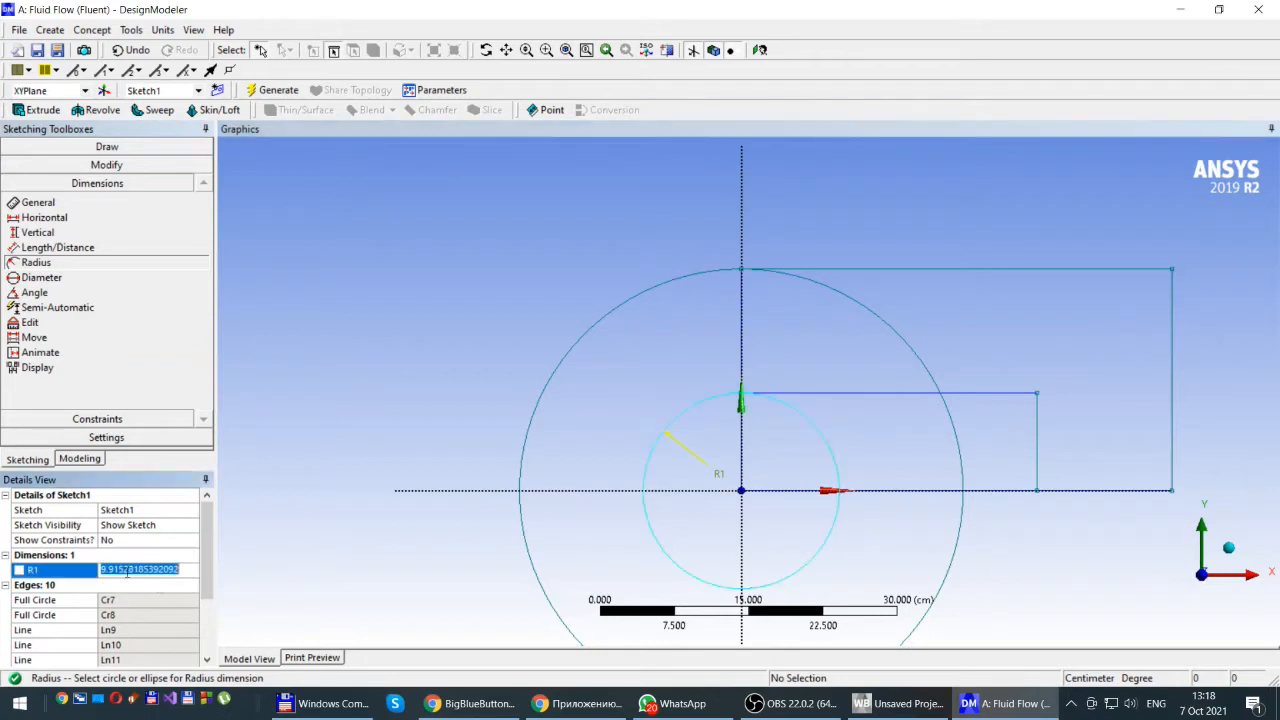
pyautogui.write('10')
pyautogui.press('Return')
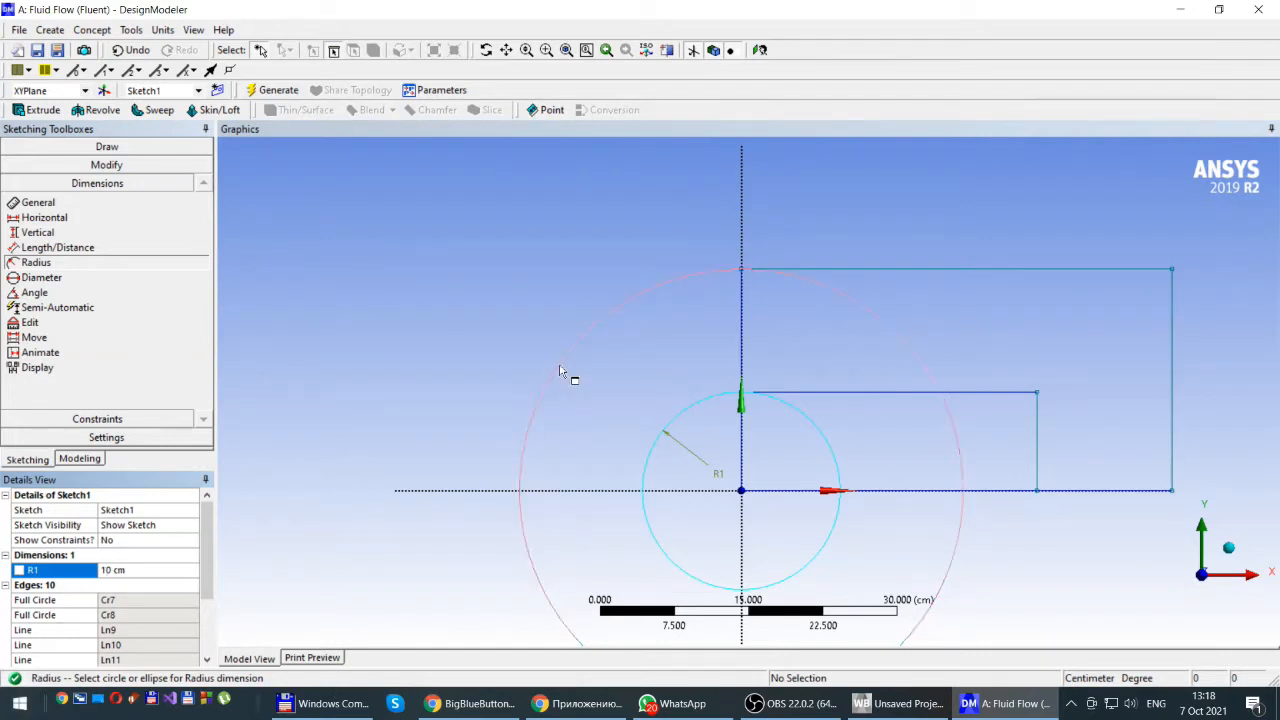
# Step: Dimension the outer circle's radius and set it to 25 cm
pyautogui.click(571, 374)
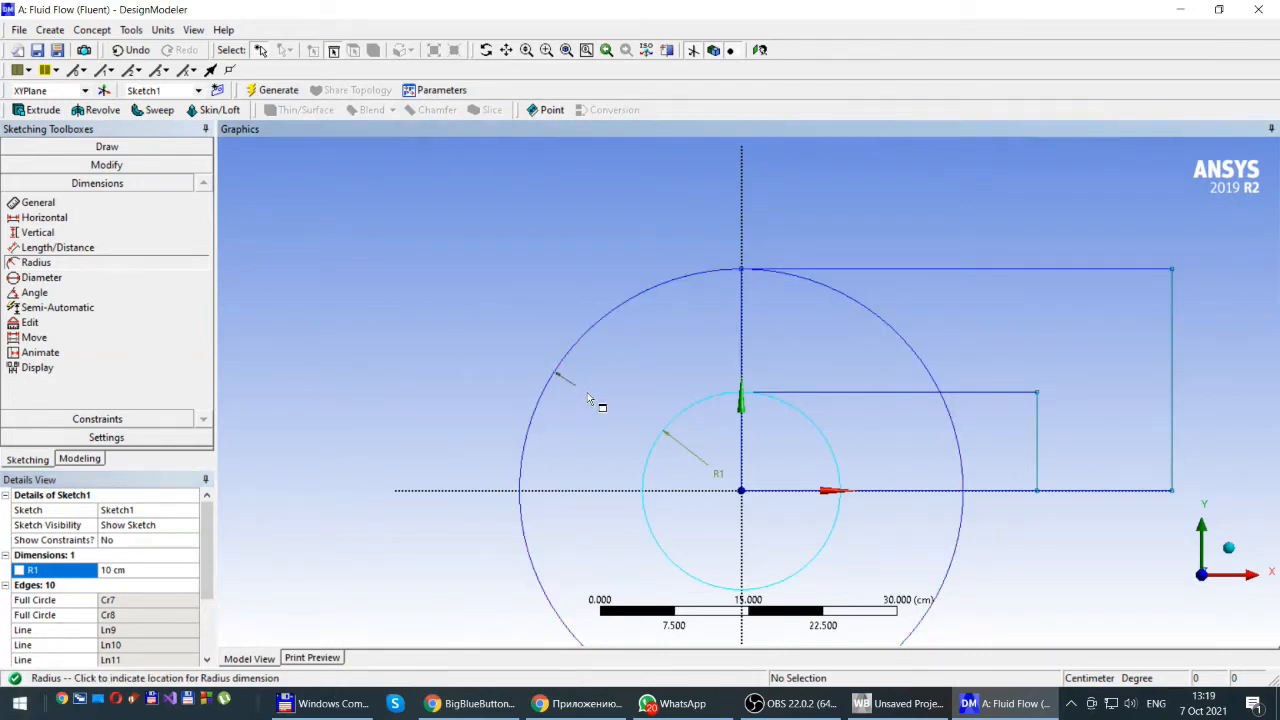
pyautogui.click(603, 455)
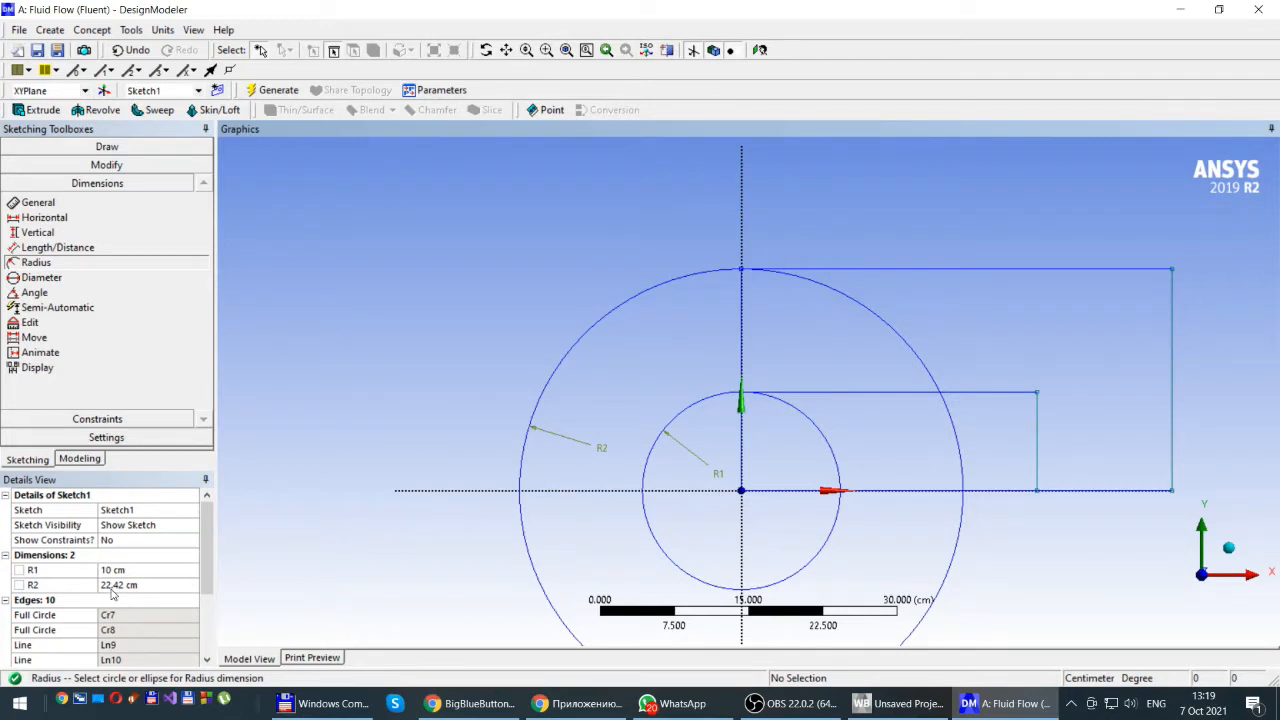
pyautogui.click(112, 588)
pyautogui.write('25')
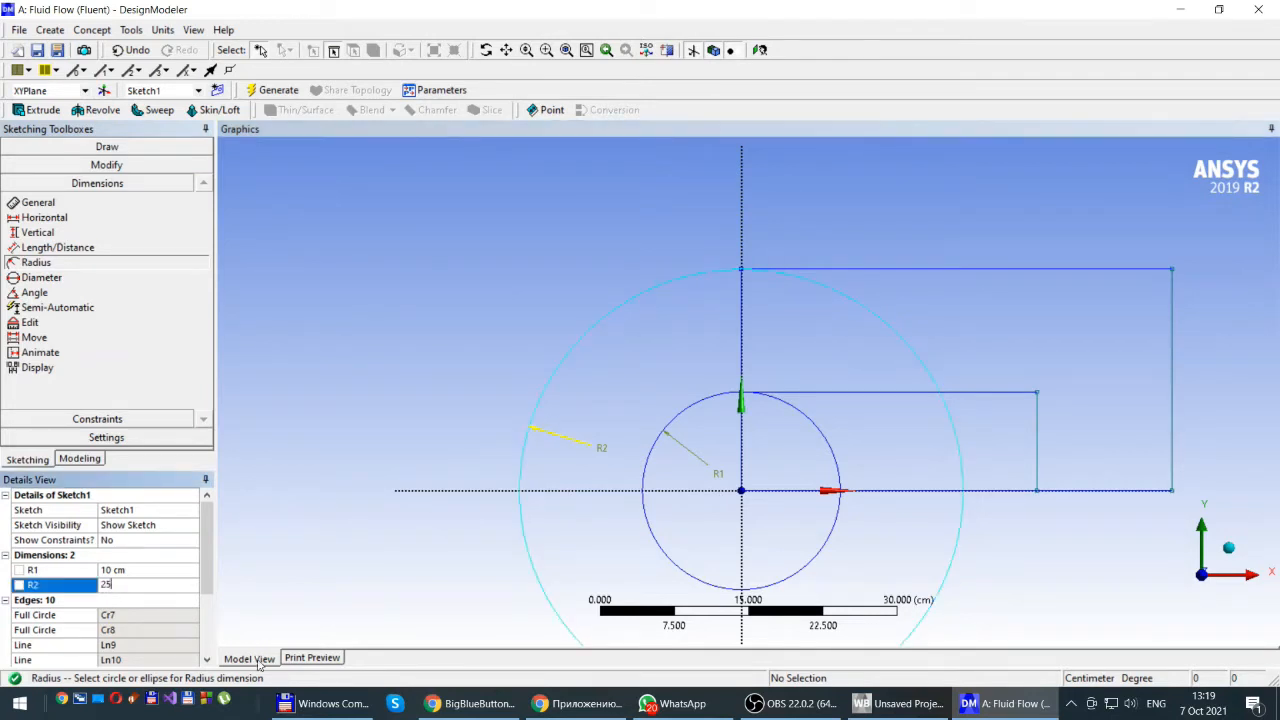
pyautogui.press('Return')
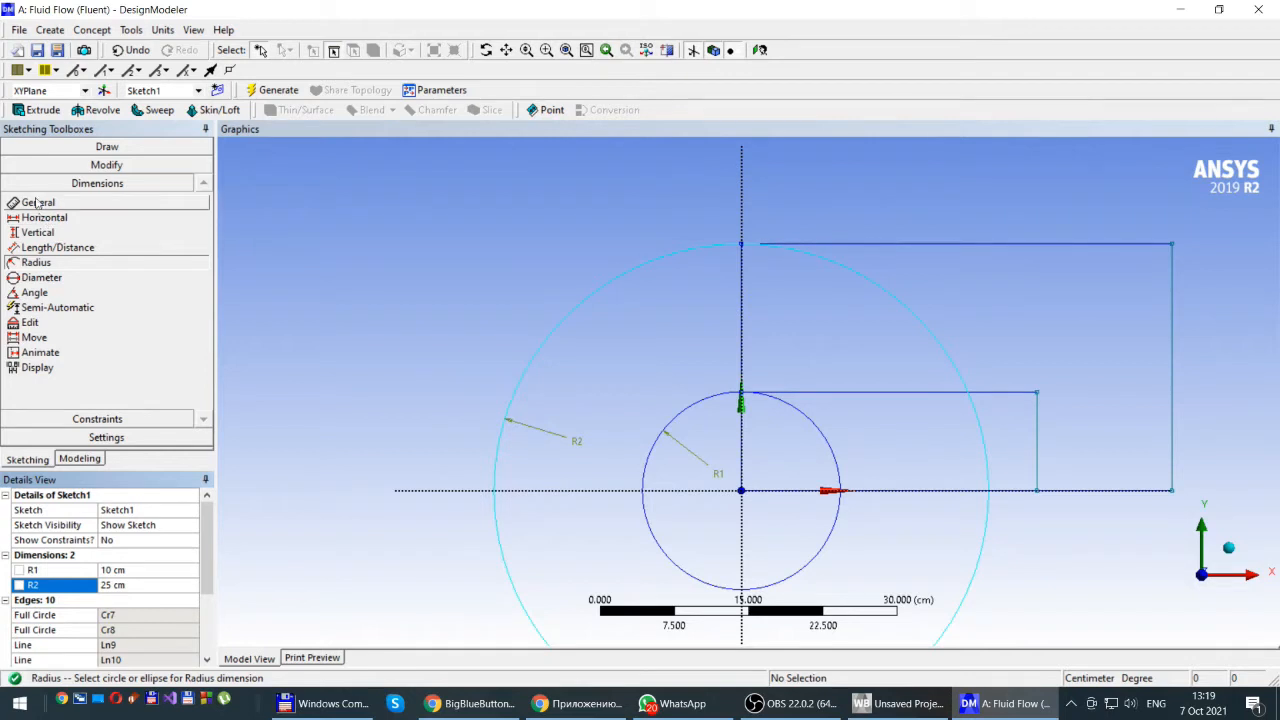
# Step: Dimension the small rectangle's horizontal edge on the X axis and set its length to 30 cm
pyautogui.click(35, 204)
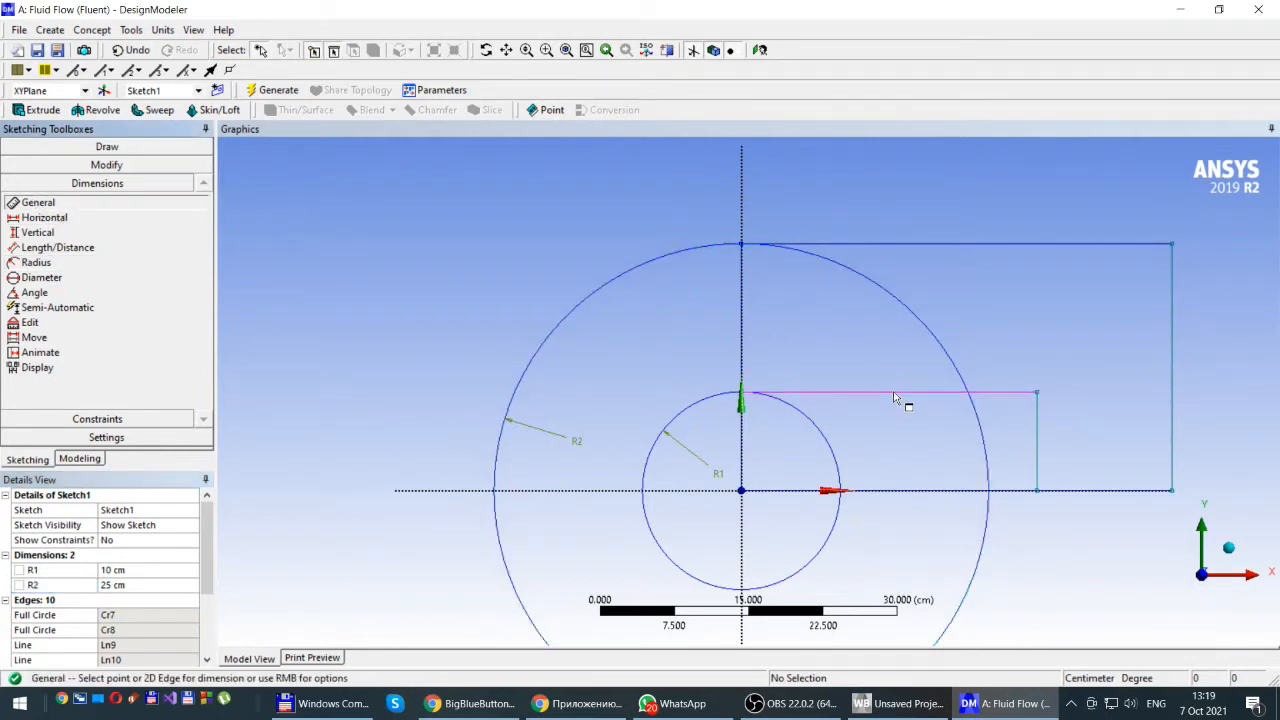
pyautogui.click(903, 494)
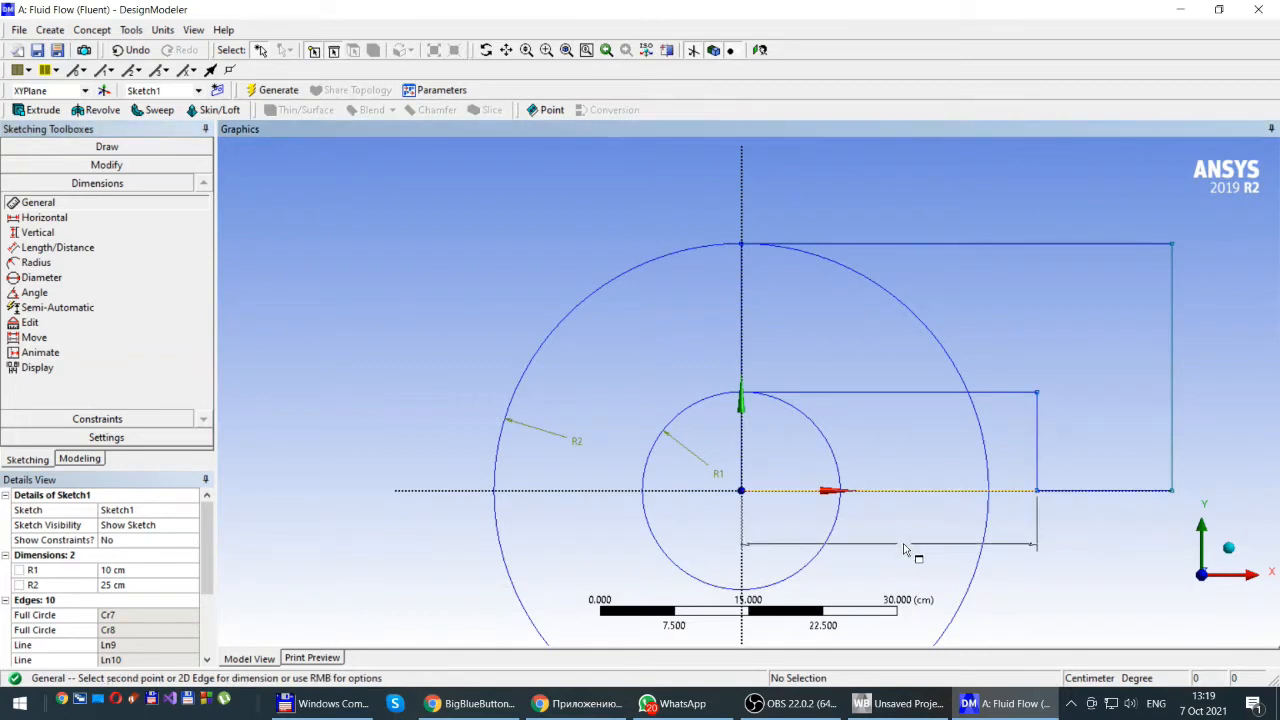
pyautogui.click(903, 548)
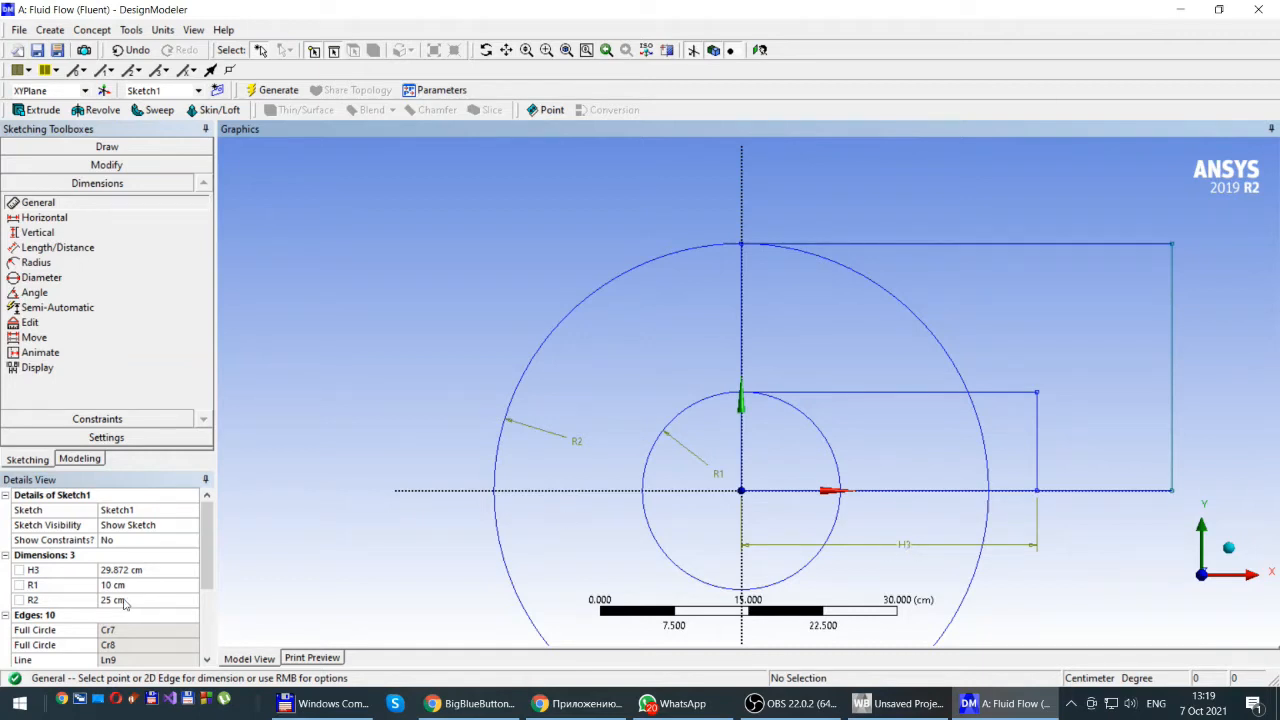
pyautogui.click(106, 568)
pyautogui.write('30')
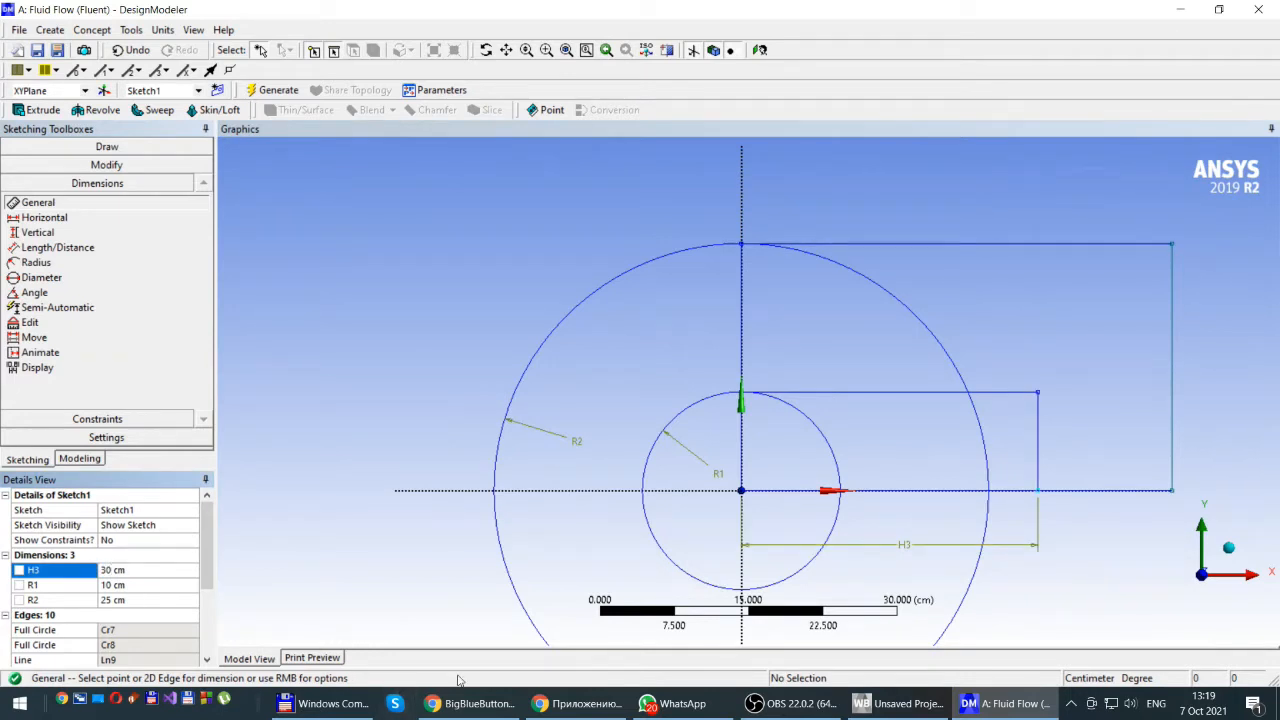
# Step: Dimension the large rectangle's upper horizontal edge and set its length to 60 cm
pyautogui.click(991, 246)
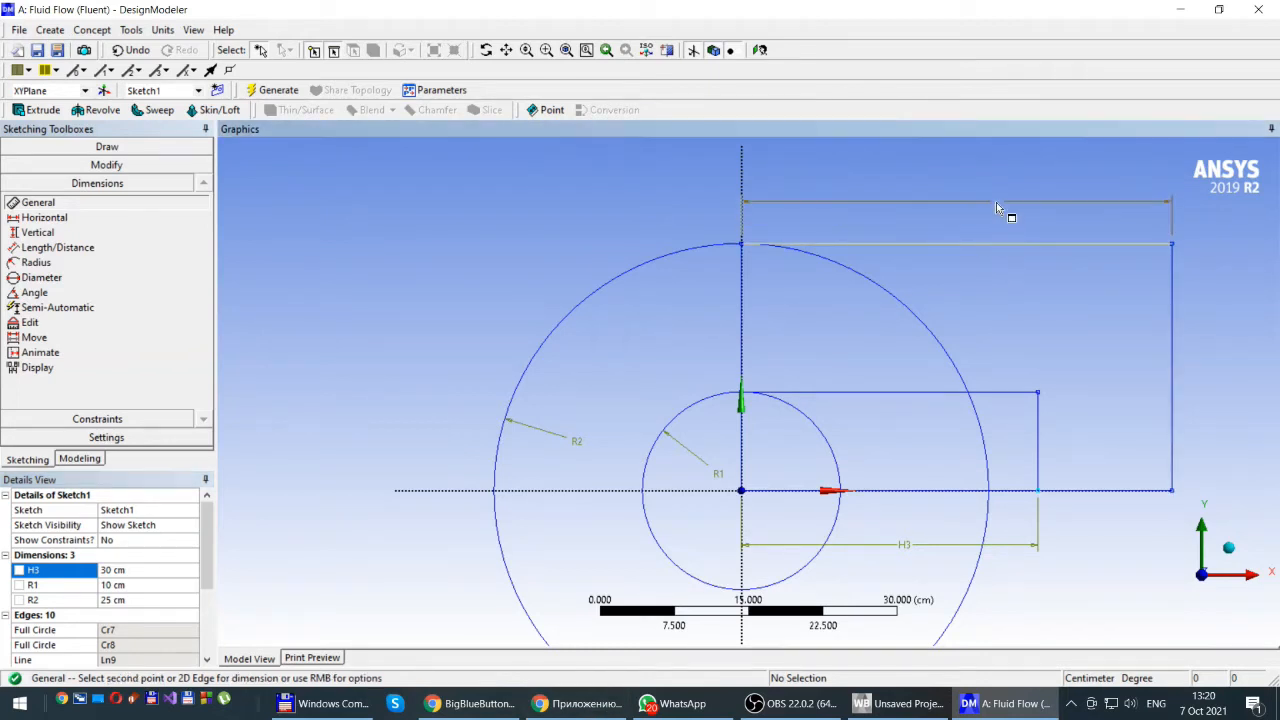
pyautogui.click(1006, 207)
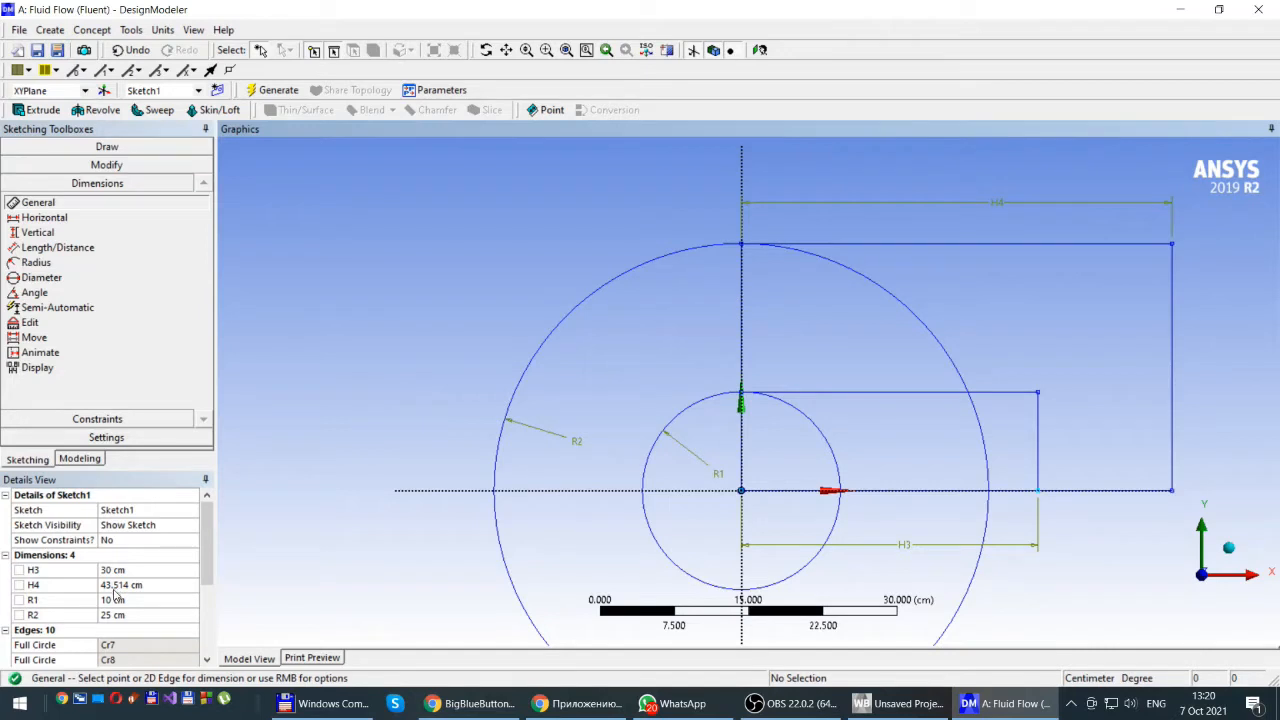
pyautogui.click(114, 589)
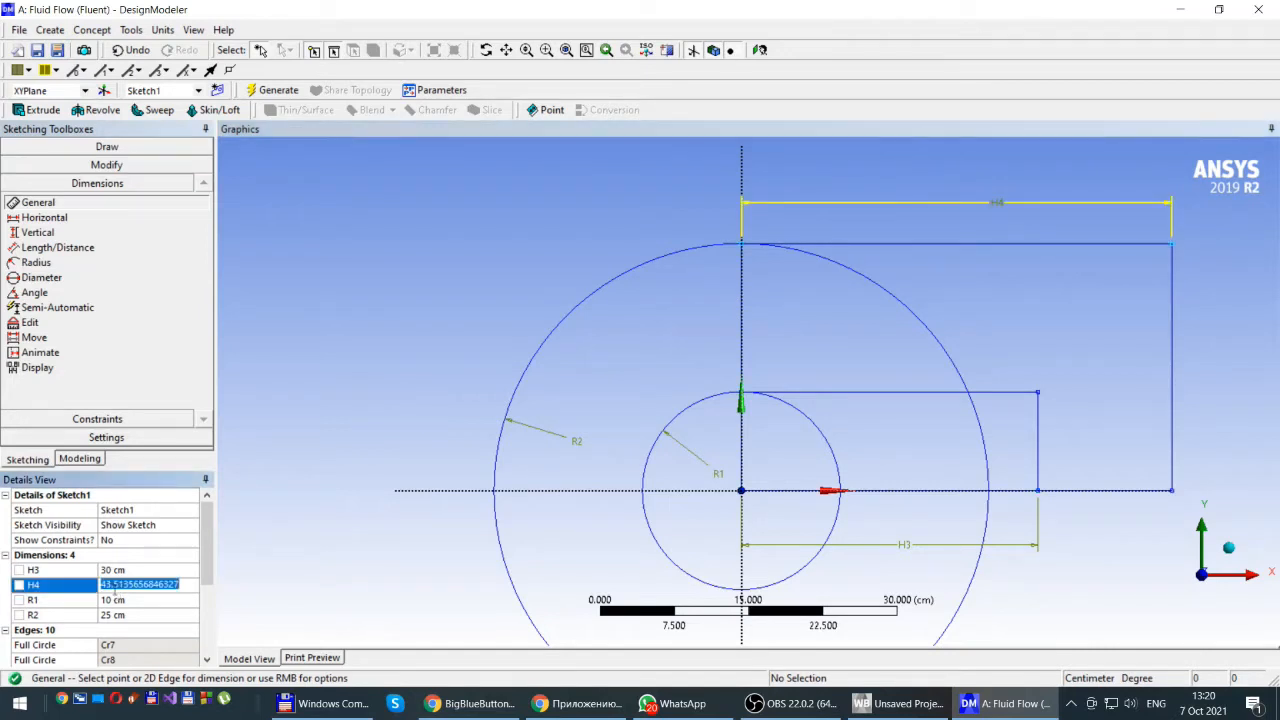
pyautogui.write('60')
pyautogui.press('Return')
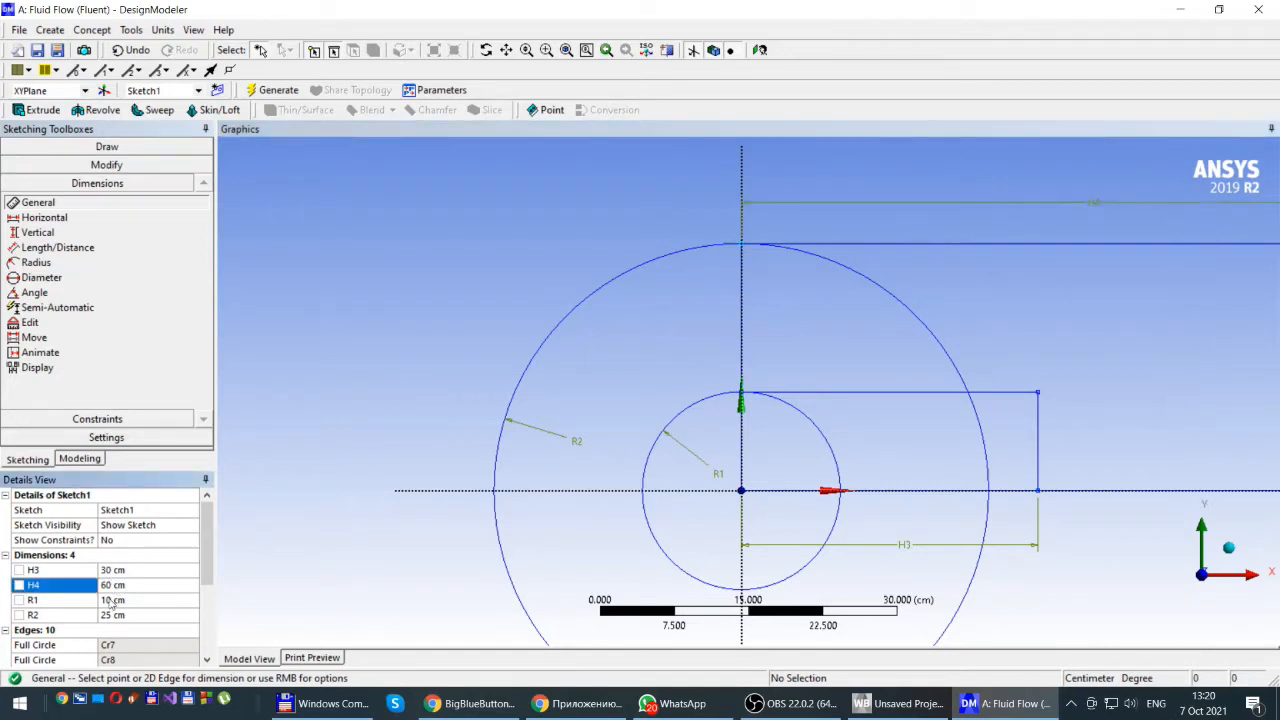
pyautogui.click(567, 50)
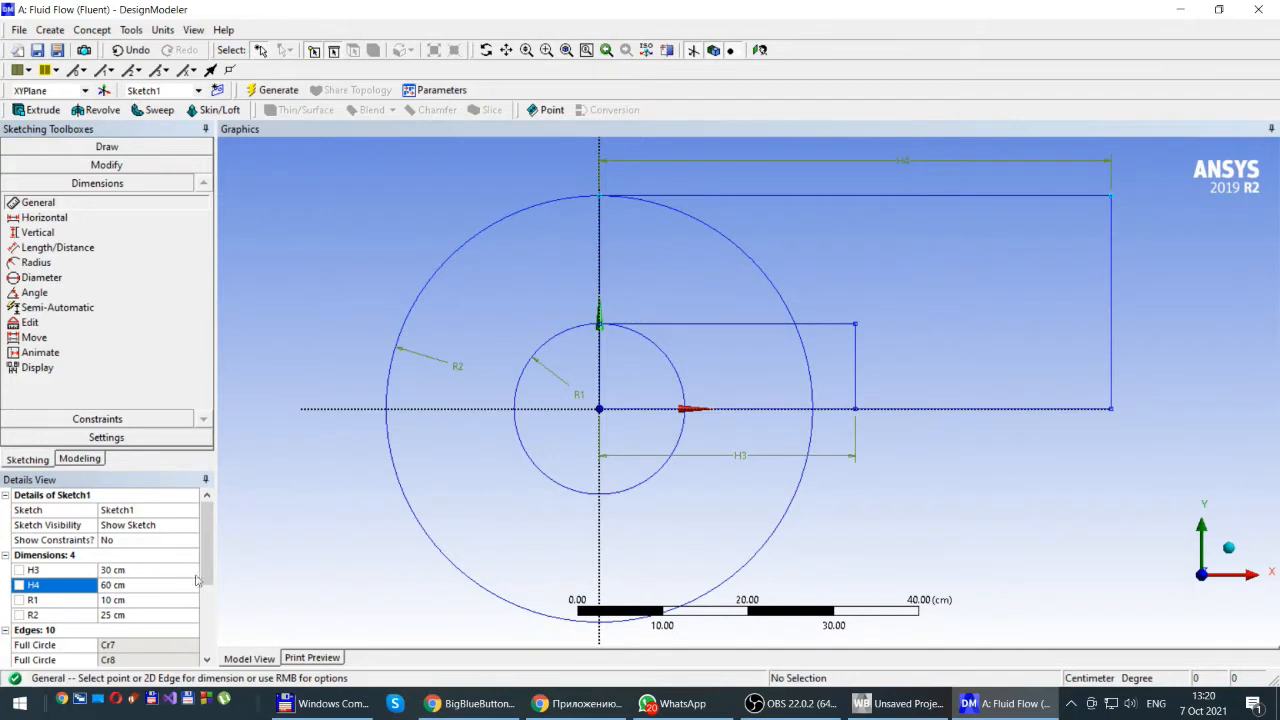
# Step: Change the large rectangle's horizontal length to 80 cm
pyautogui.click(105, 585)
pyautogui.write('80')
pyautogui.press('Return')
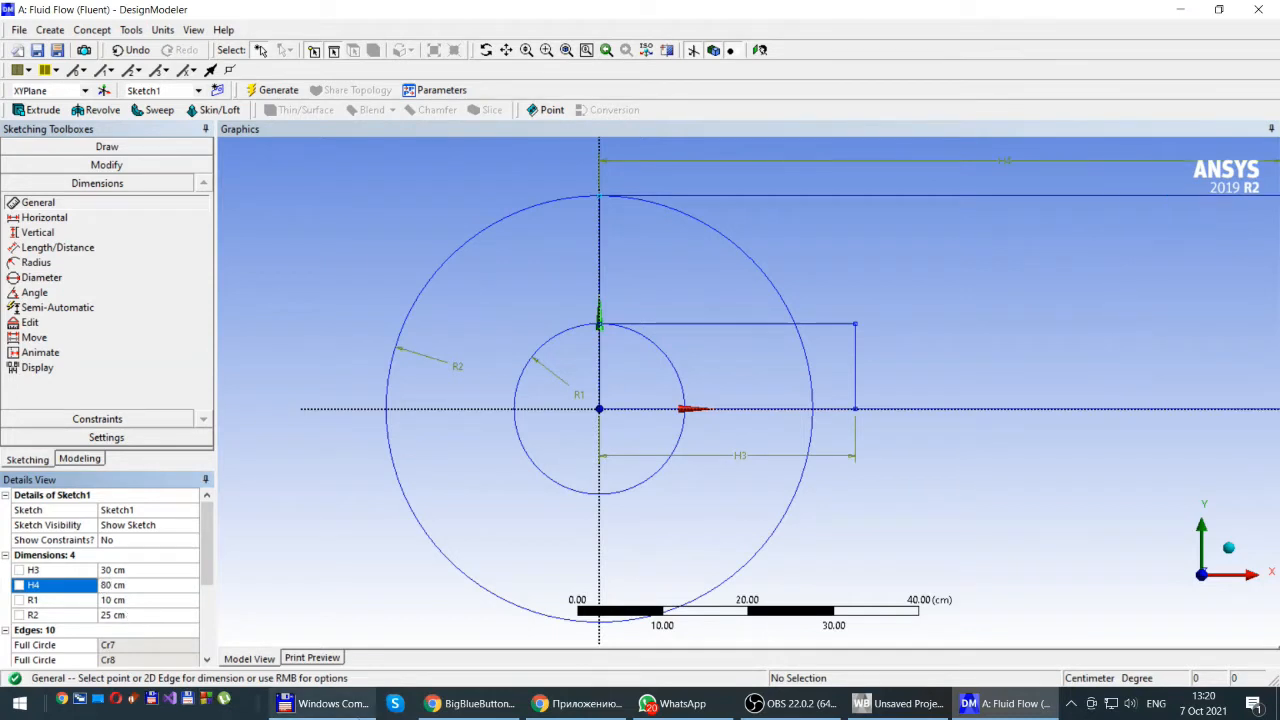
pyautogui.click(566, 50)
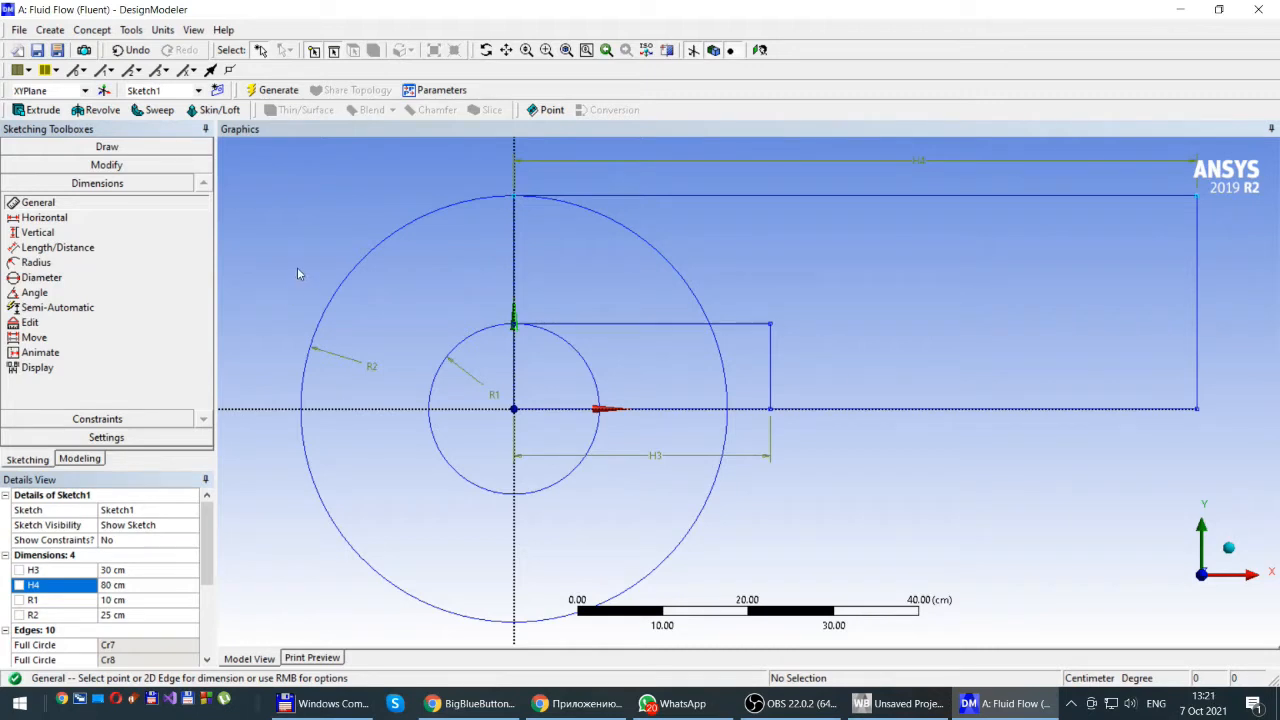
# Step: Trim the outer circle down to its quarter arc between the negative X axis and the positive Y axis
pyautogui.click(100, 166)
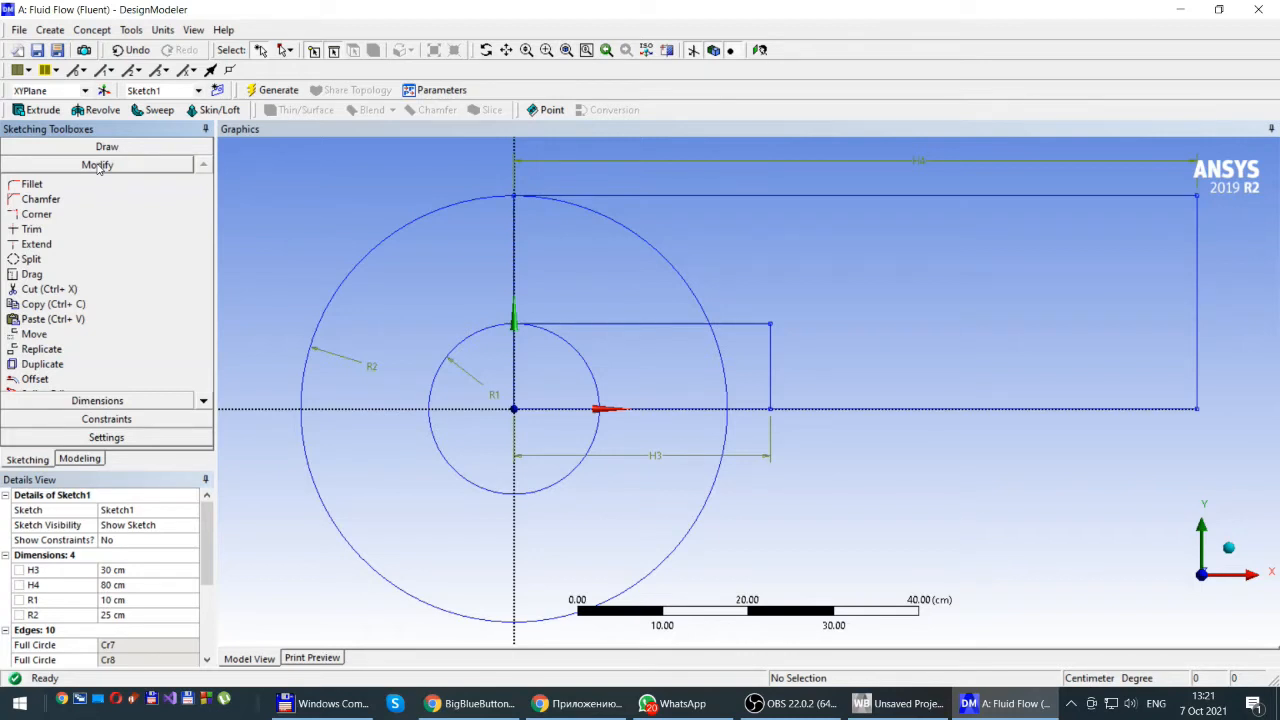
pyautogui.click(36, 234)
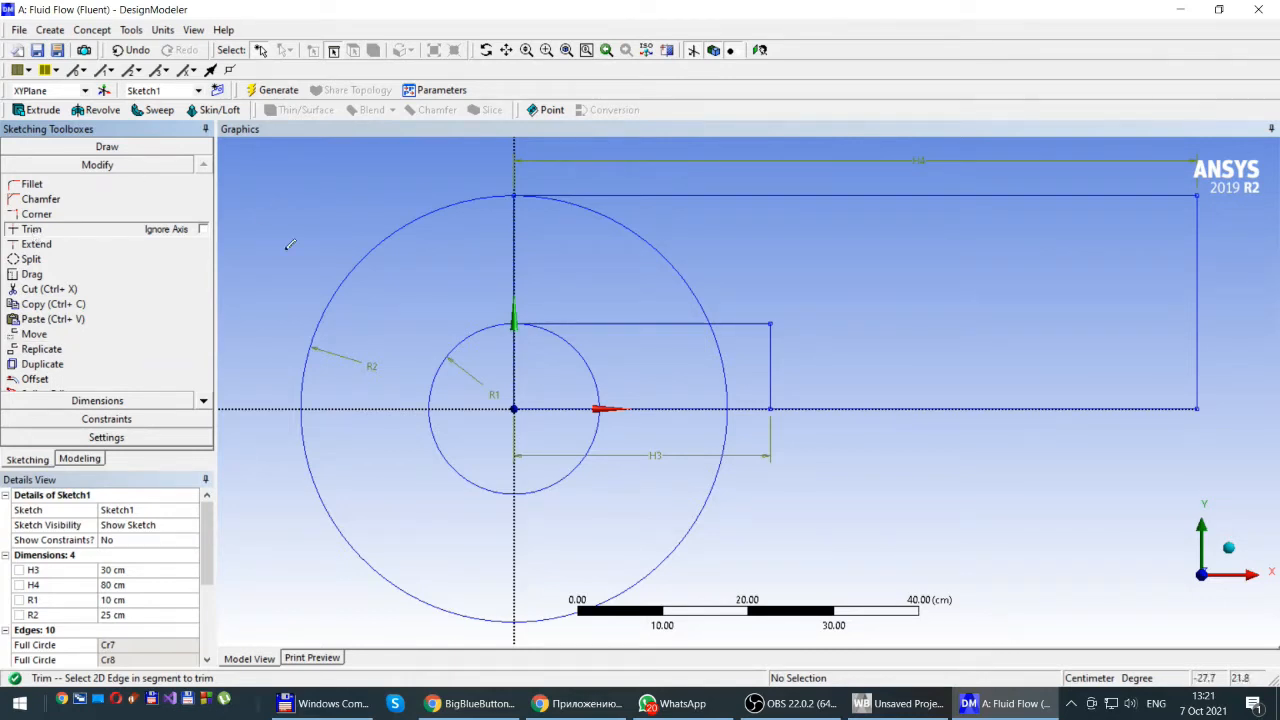
pyautogui.click(658, 251)
pyautogui.click(730, 366)
pyautogui.click(688, 534)
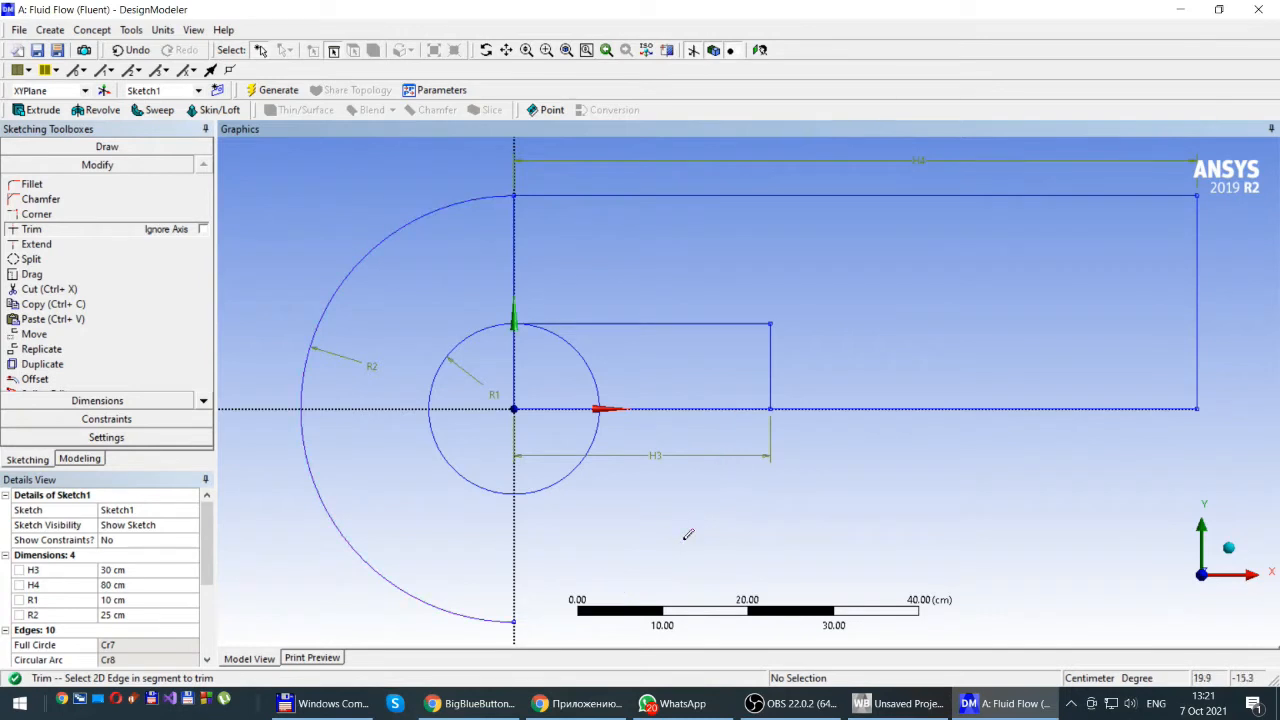
pyautogui.click(322, 495)
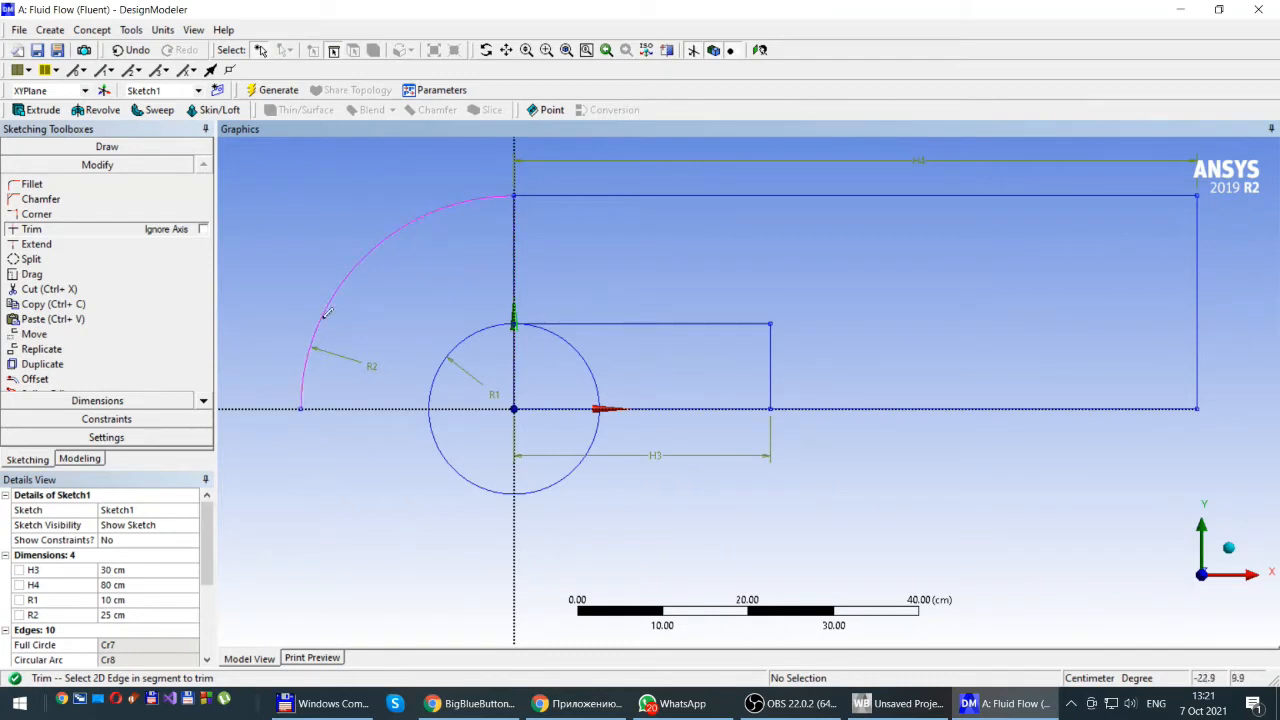
# Step: Trim the inner circle down to its quarter arc between the negative X axis and the positive Y axis
pyautogui.click(585, 352)
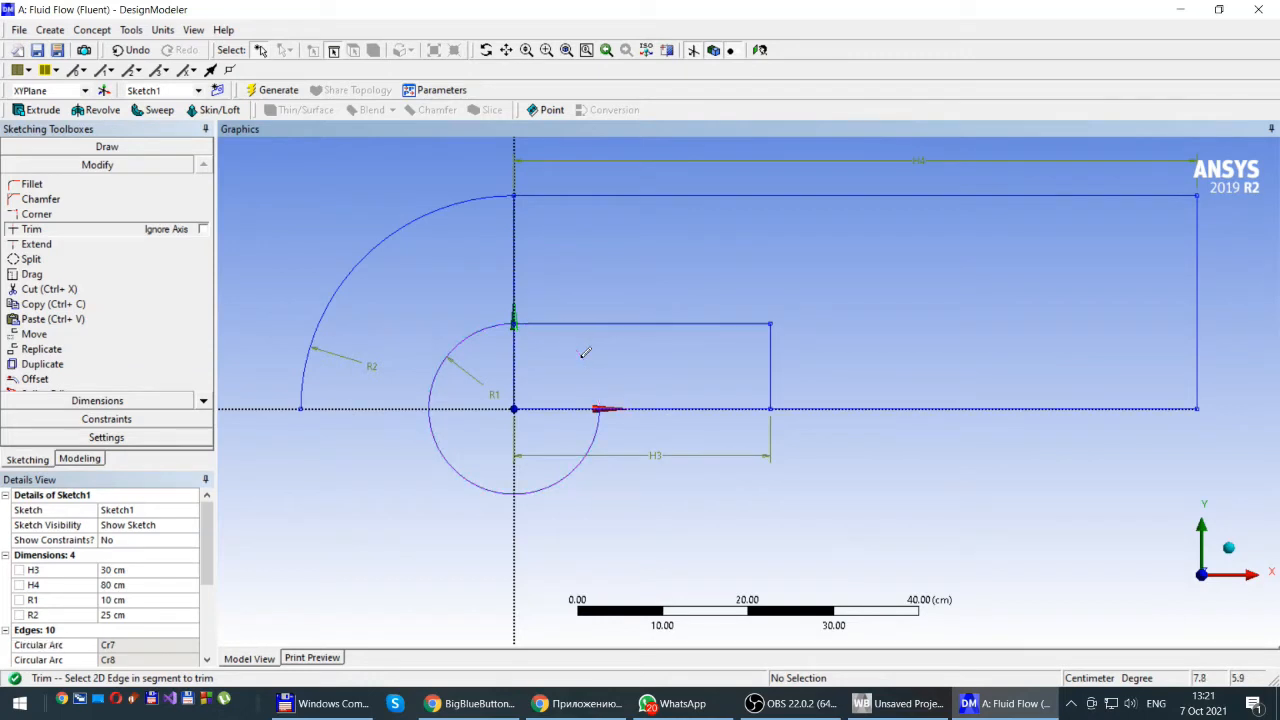
pyautogui.click(566, 476)
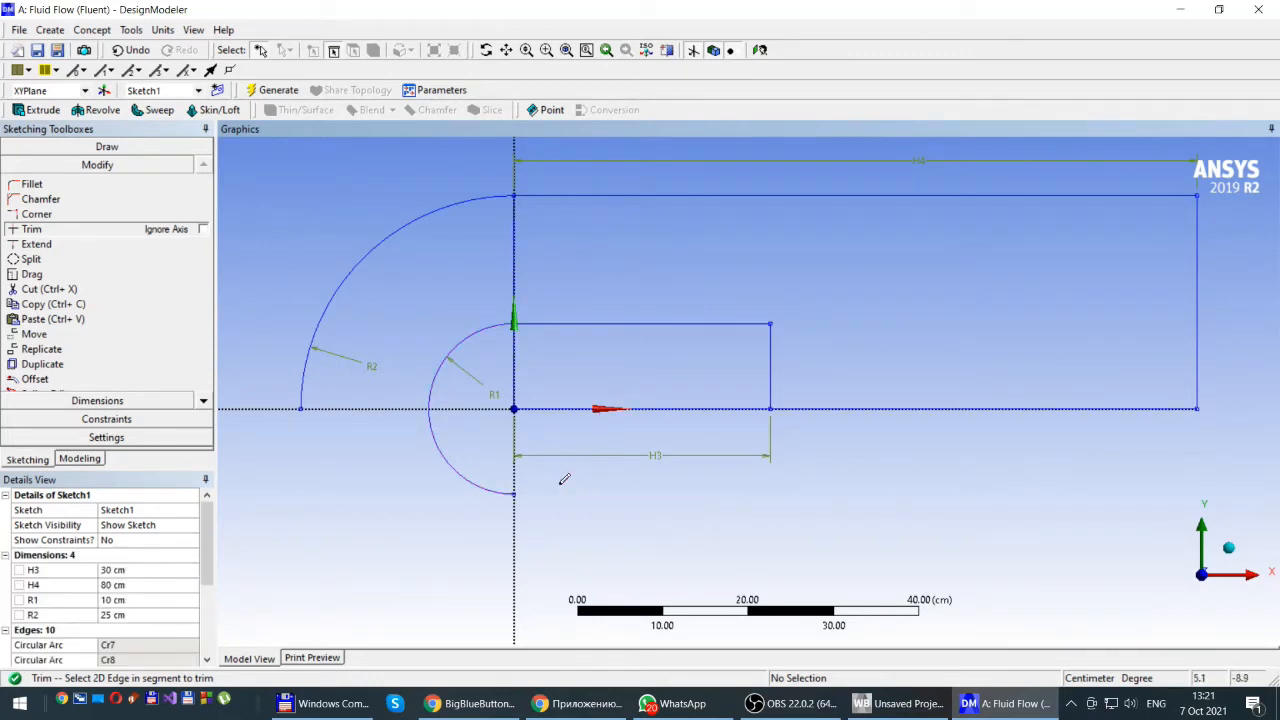
pyautogui.click(453, 455)
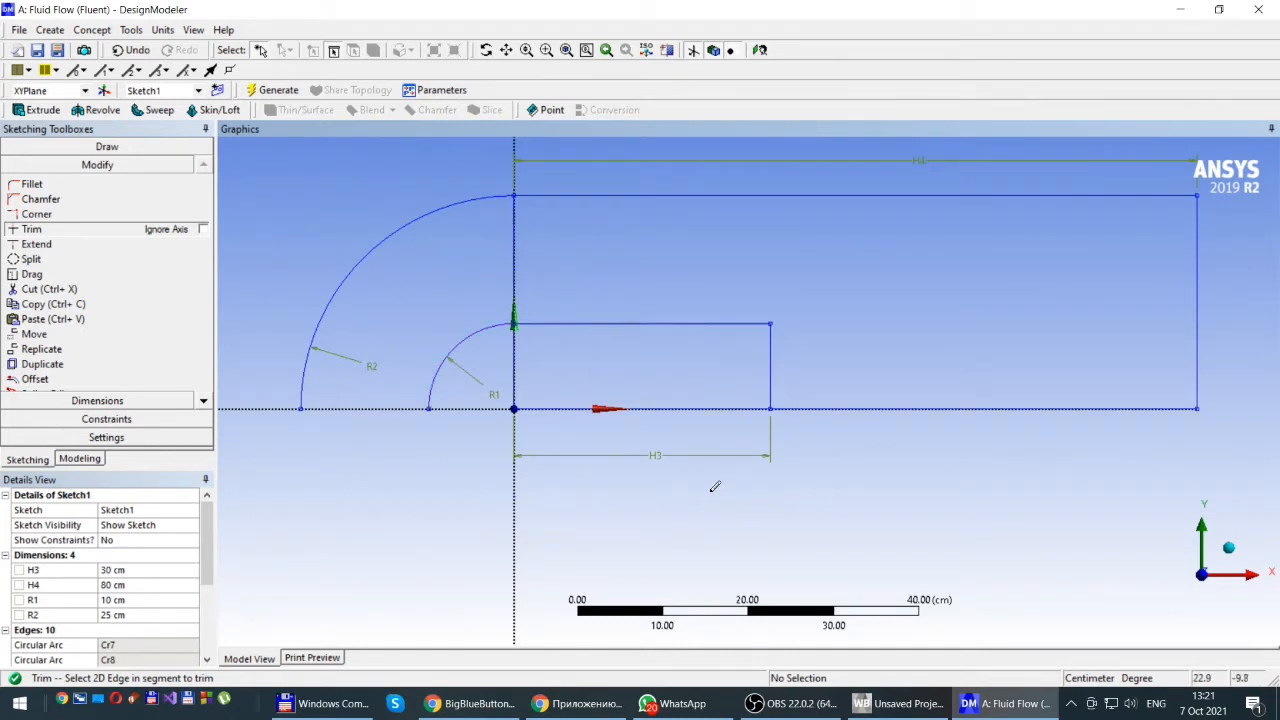
# Step: Trim the overlapping rectangle edges on the X axis below the small rectangle and the rectangle edges along the Y axis
pyautogui.click(659, 405)
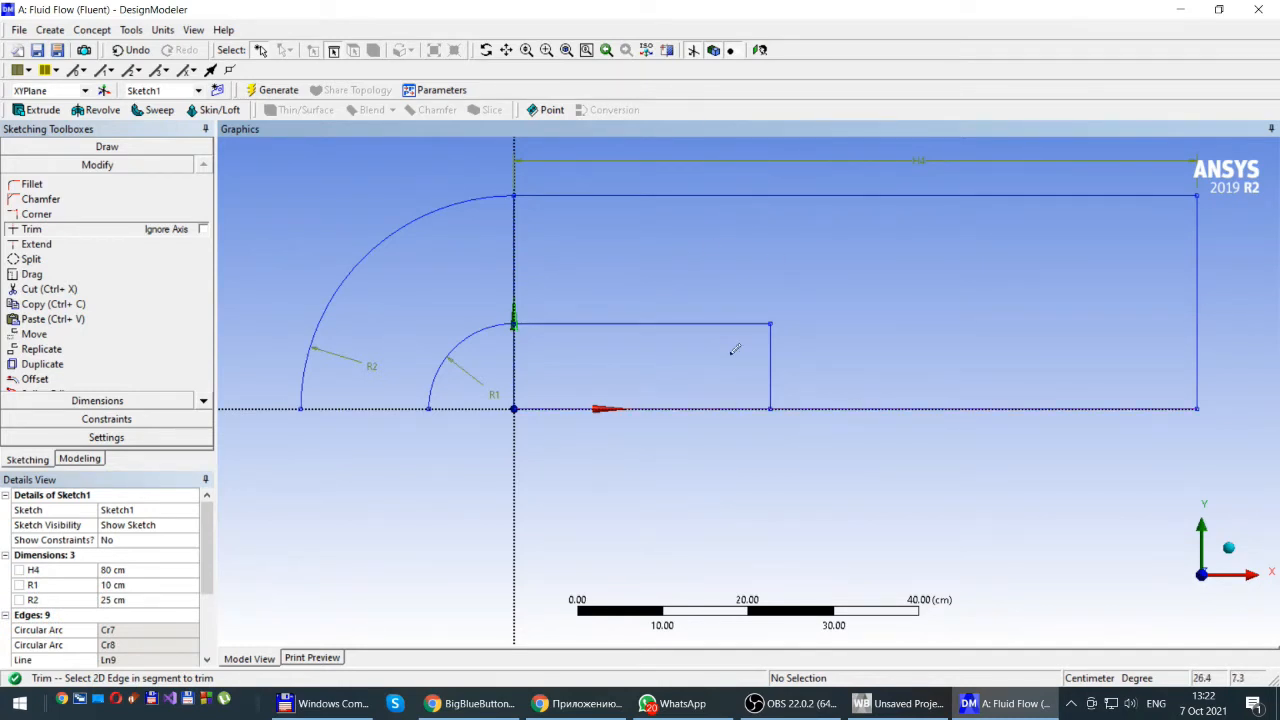
pyautogui.click(654, 406)
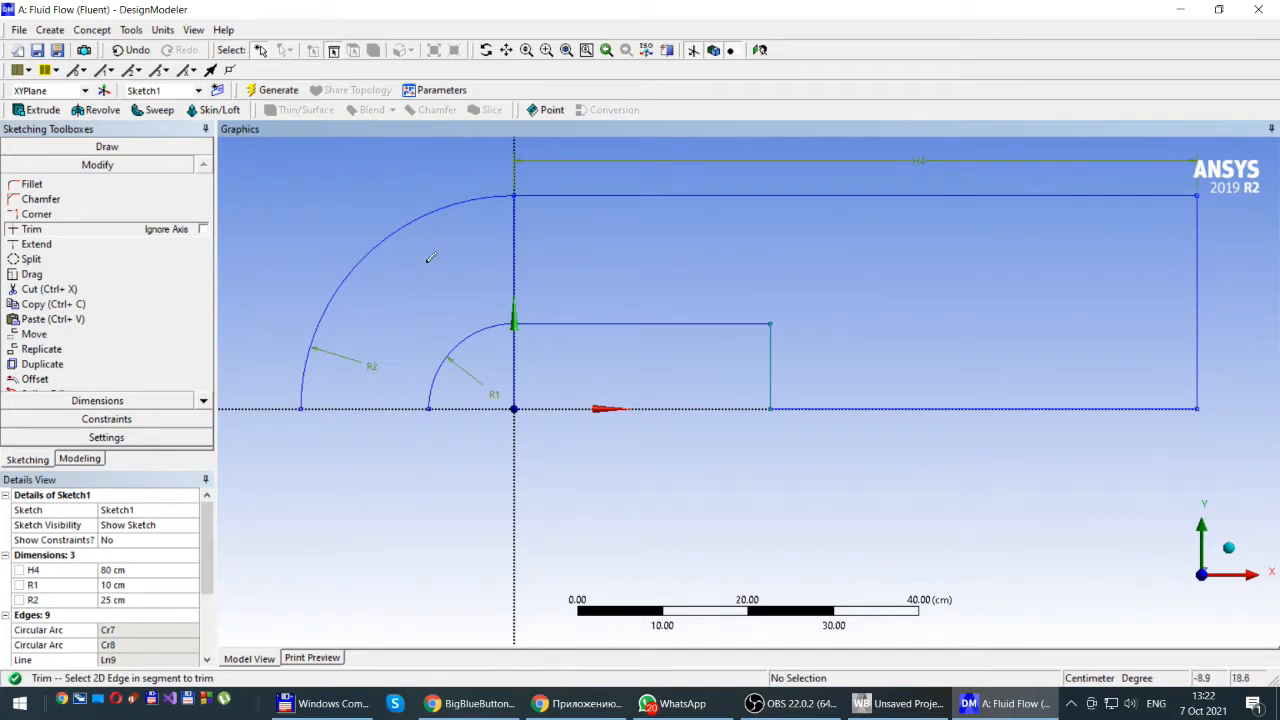
pyautogui.click(517, 248)
pyautogui.click(517, 360)
# Step: Draw a horizontal line about 22 cm long on the negative X axis, overshooting the lower ends of both arcs
pyautogui.click(107, 147)
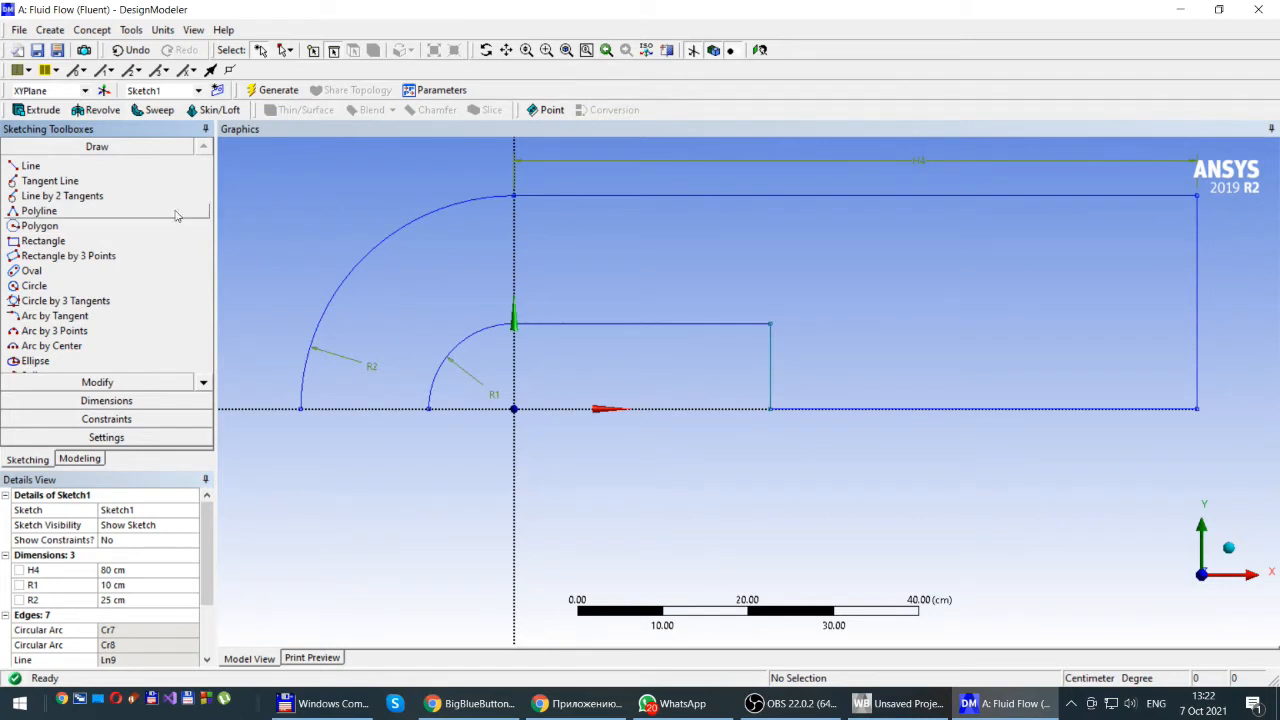
pyautogui.click(28, 167)
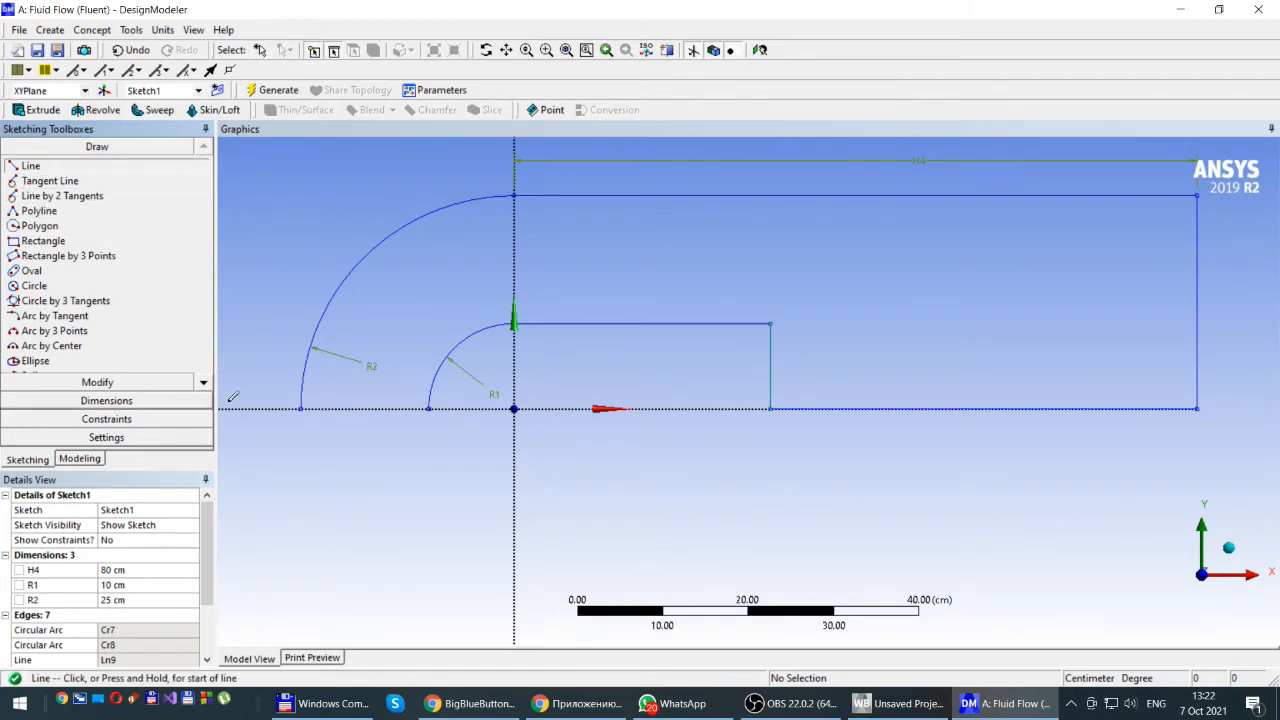
pyautogui.click(269, 407)
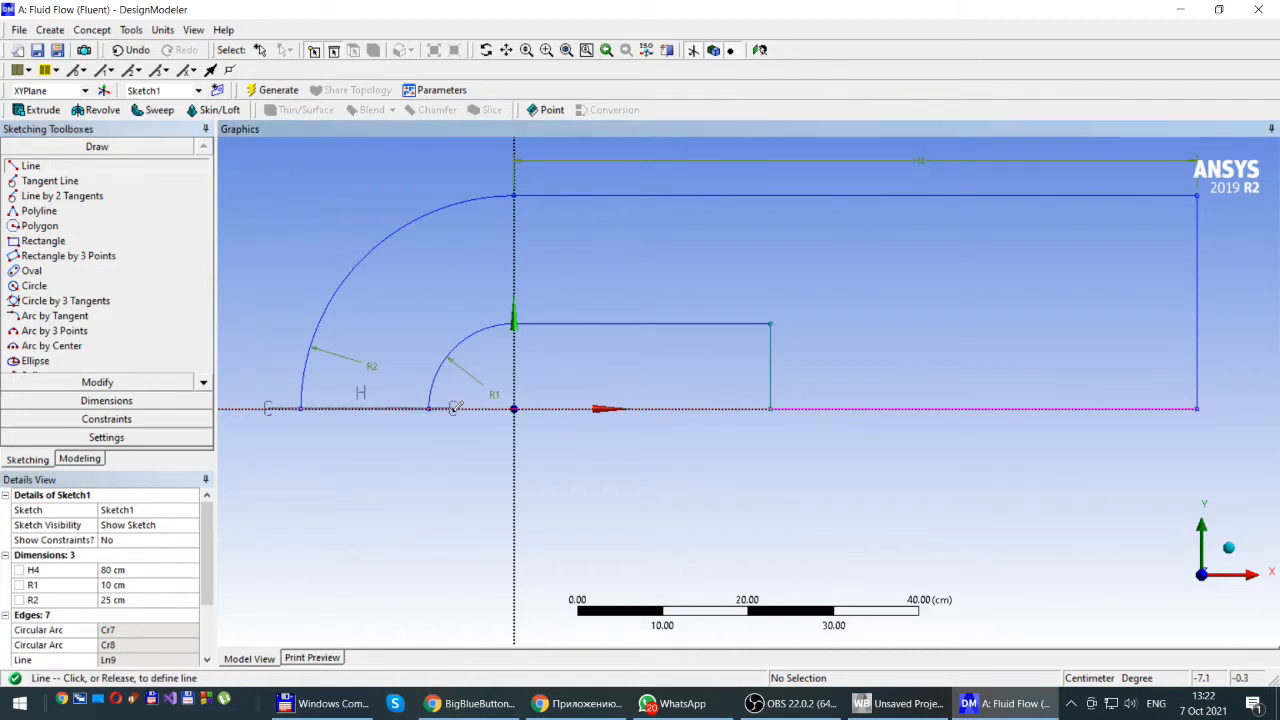
pyautogui.click(454, 408)
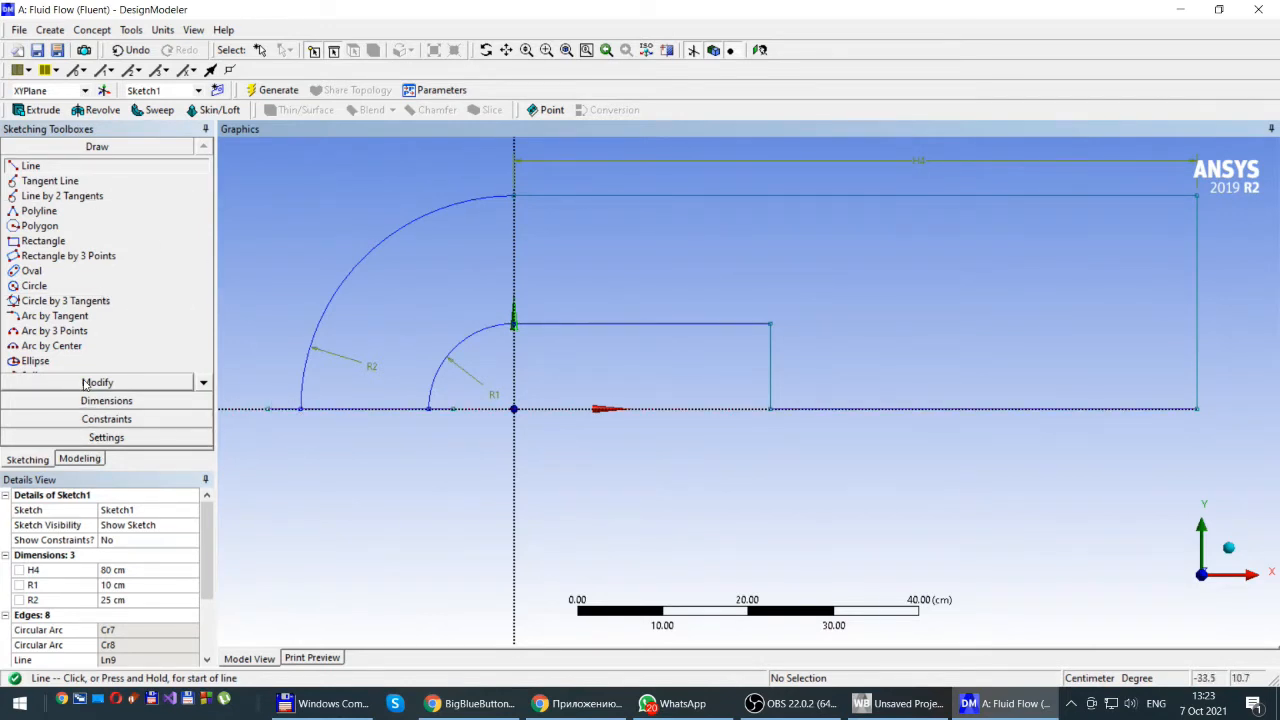
# Step: Trim the overshooting ends of the line on the negative X axis so it spans only between the two arcs
pyautogui.click(88, 383)
pyautogui.click(28, 230)
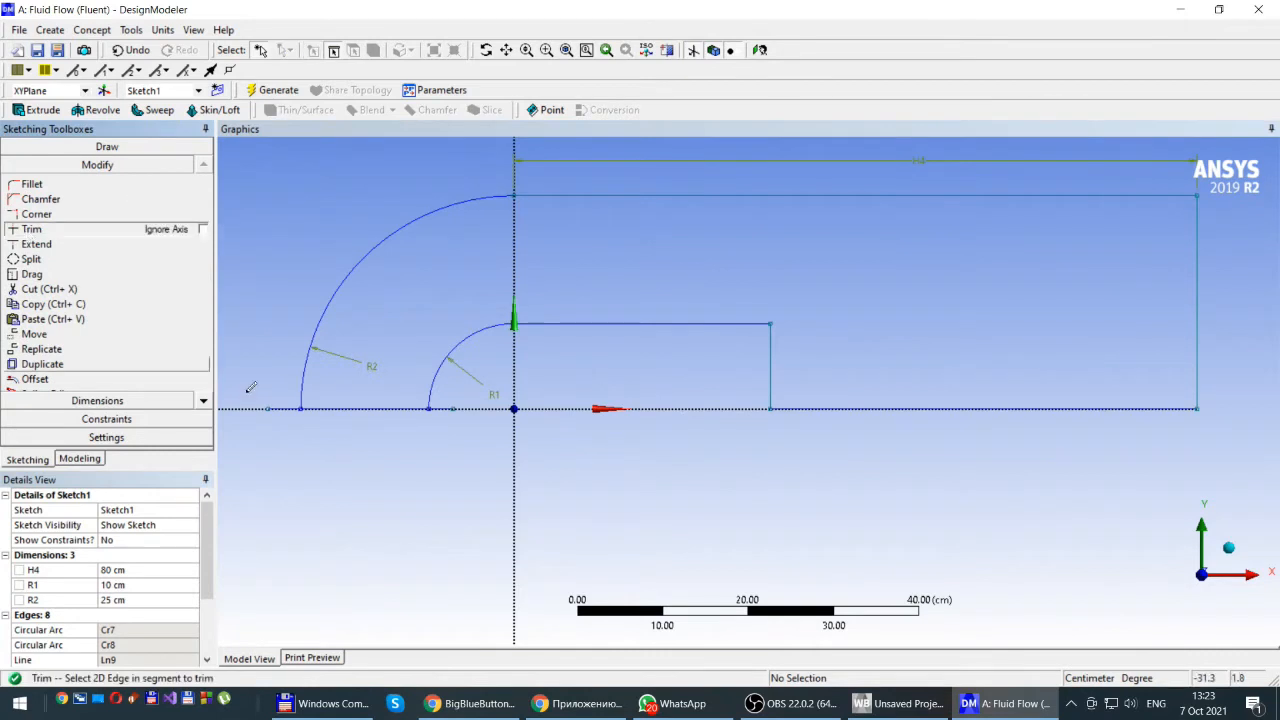
pyautogui.click(287, 405)
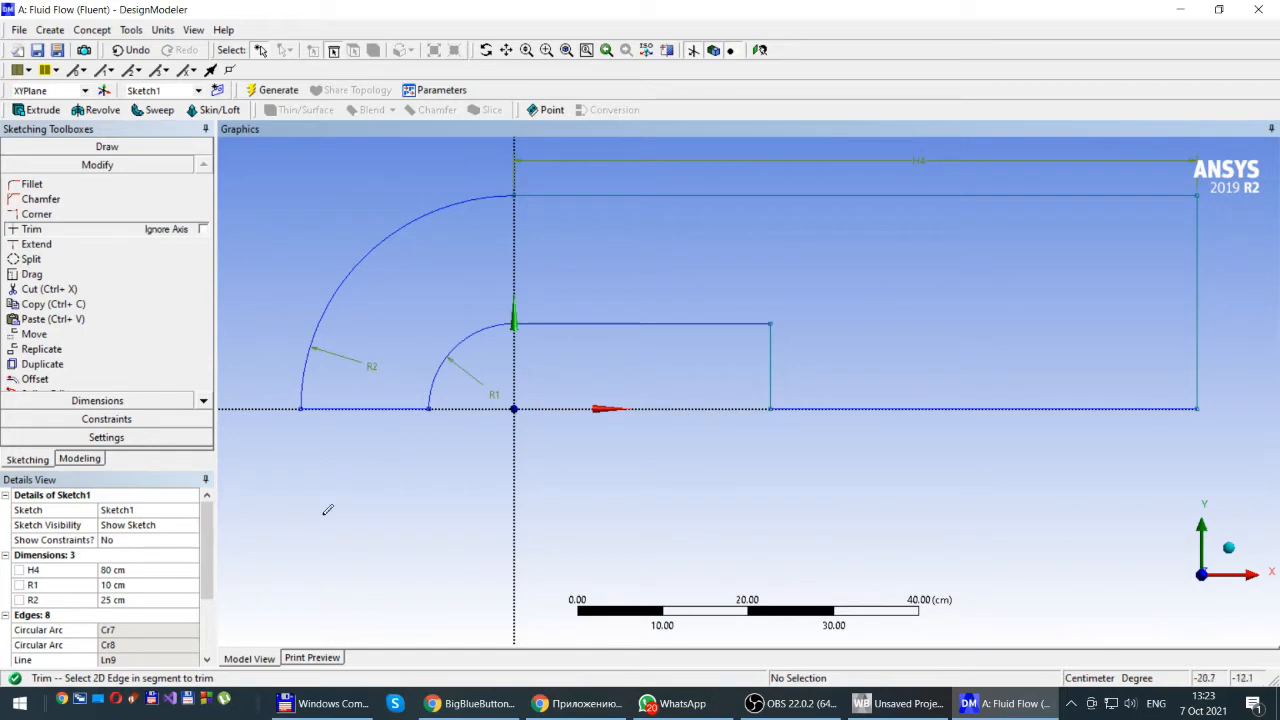
# Step: Create a surface from Sketch1, generate it and check the resulting face in the XY view
pyautogui.click(1229, 553)
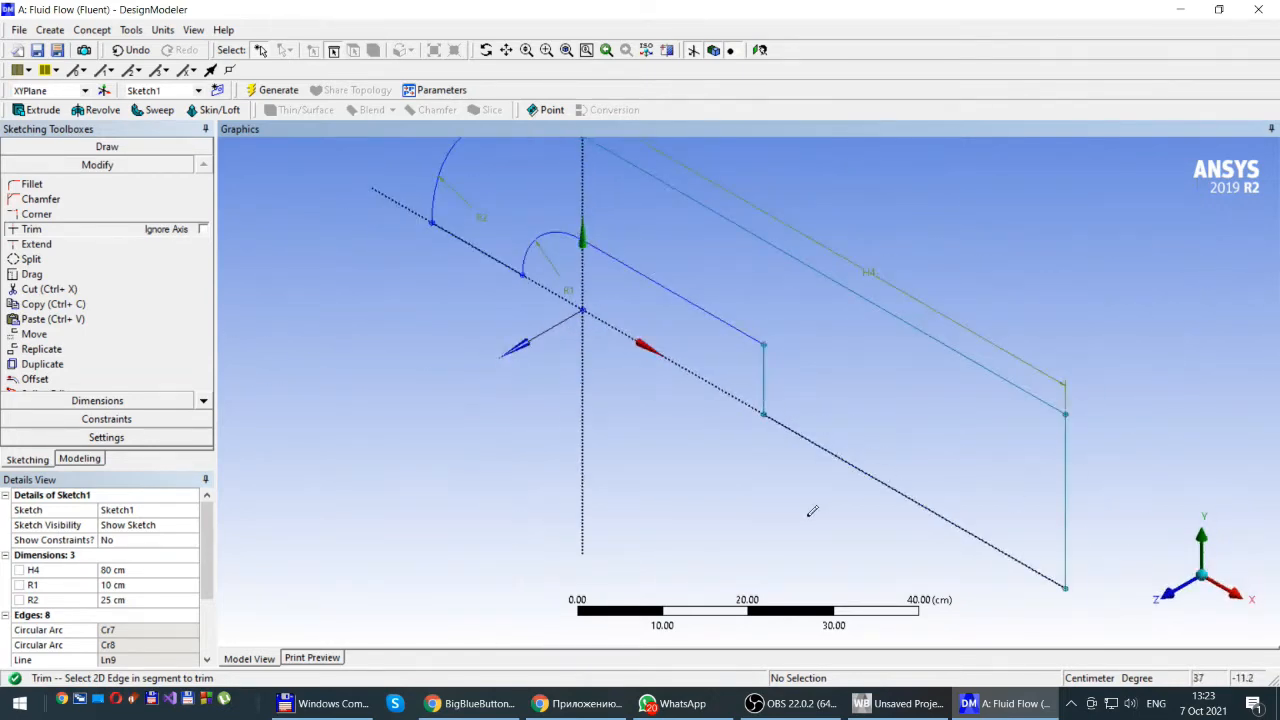
pyautogui.scroll(2, 876, 493)
pyautogui.scroll(-2, 876, 493)
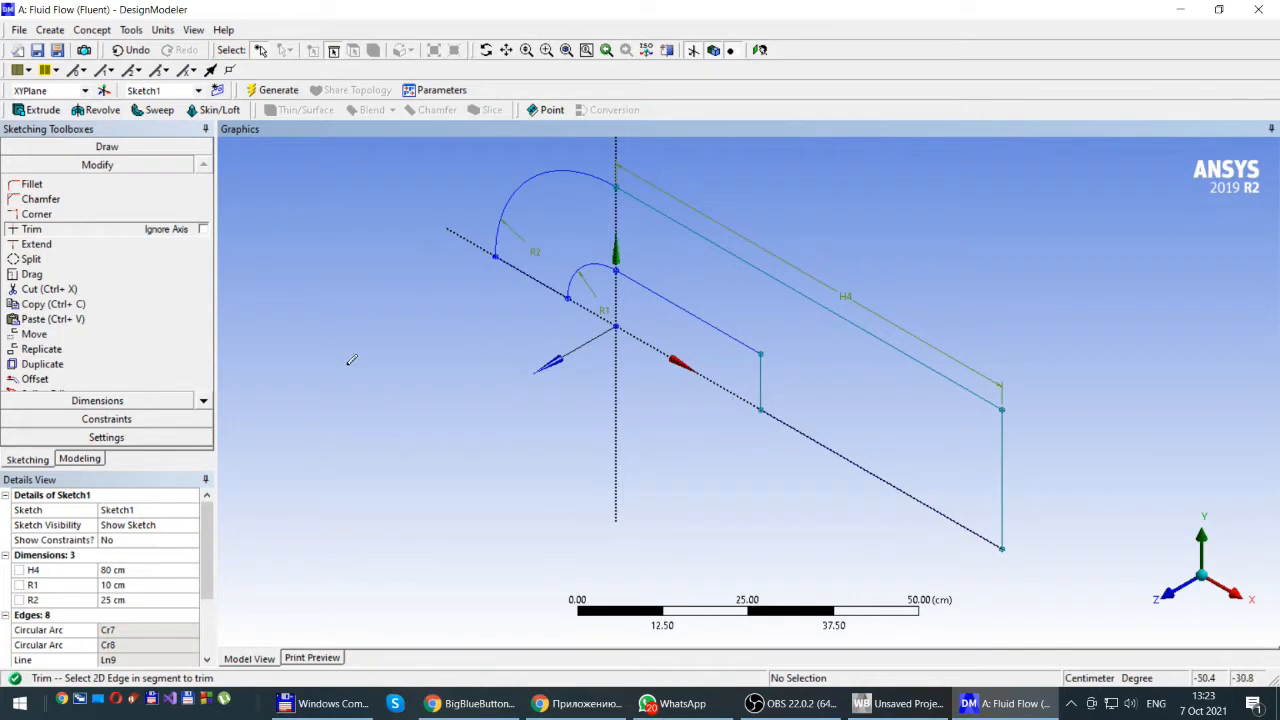
pyautogui.click(79, 459)
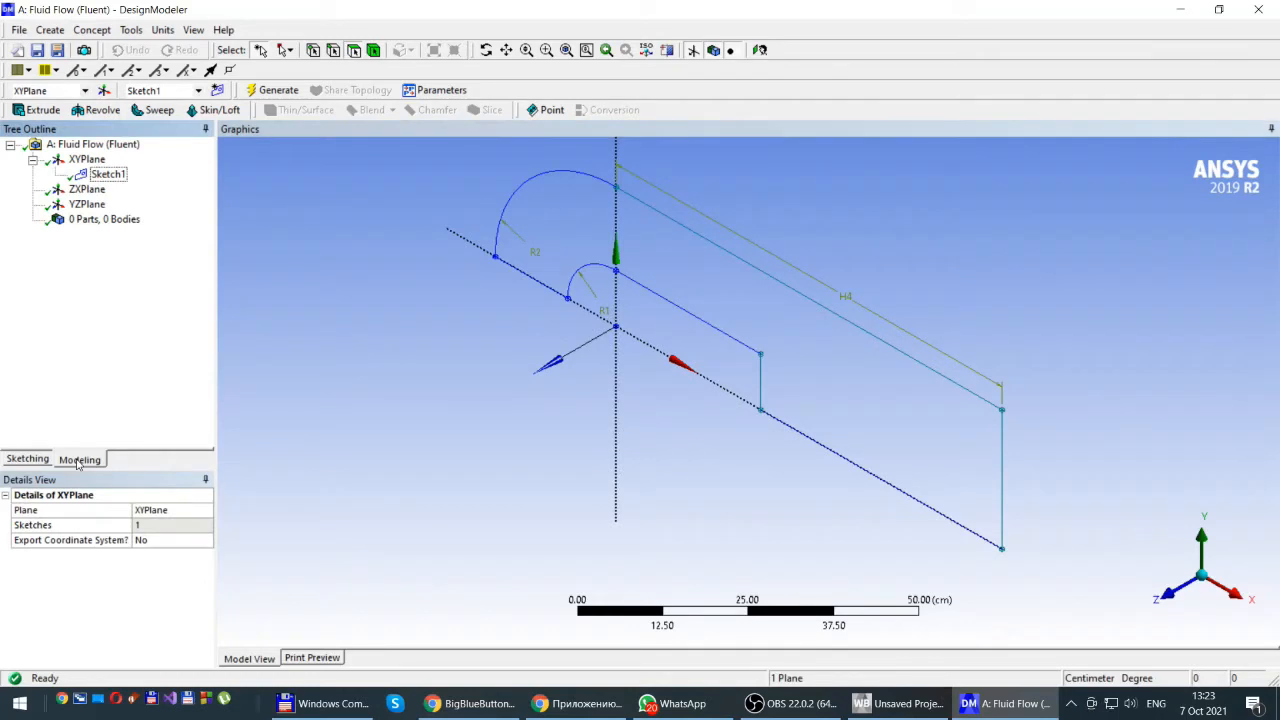
pyautogui.click(92, 30)
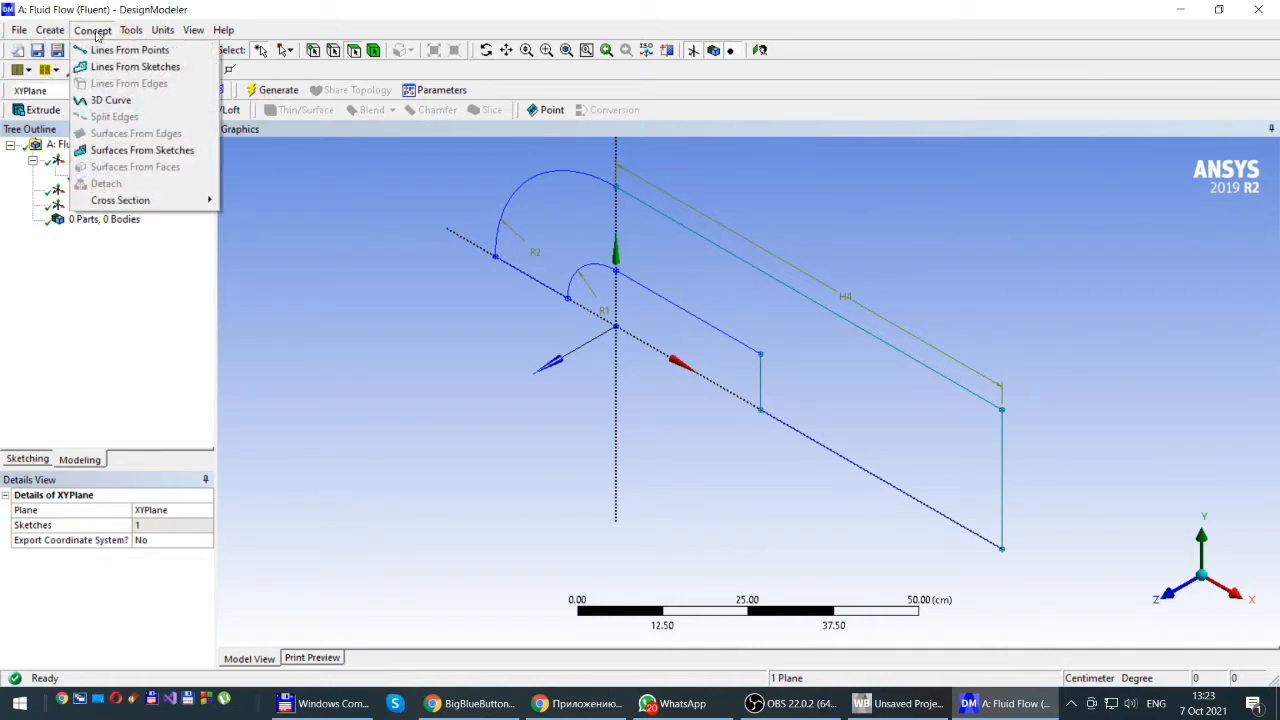
pyautogui.click(108, 155)
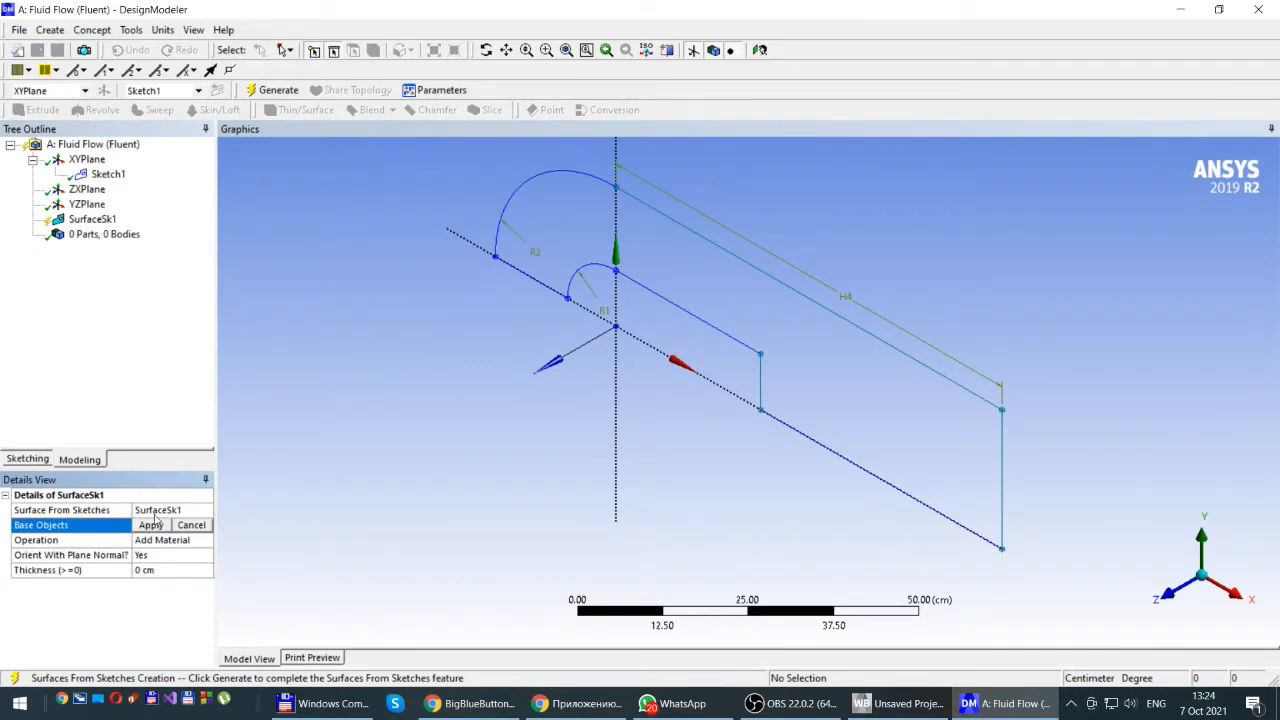
pyautogui.click(108, 175)
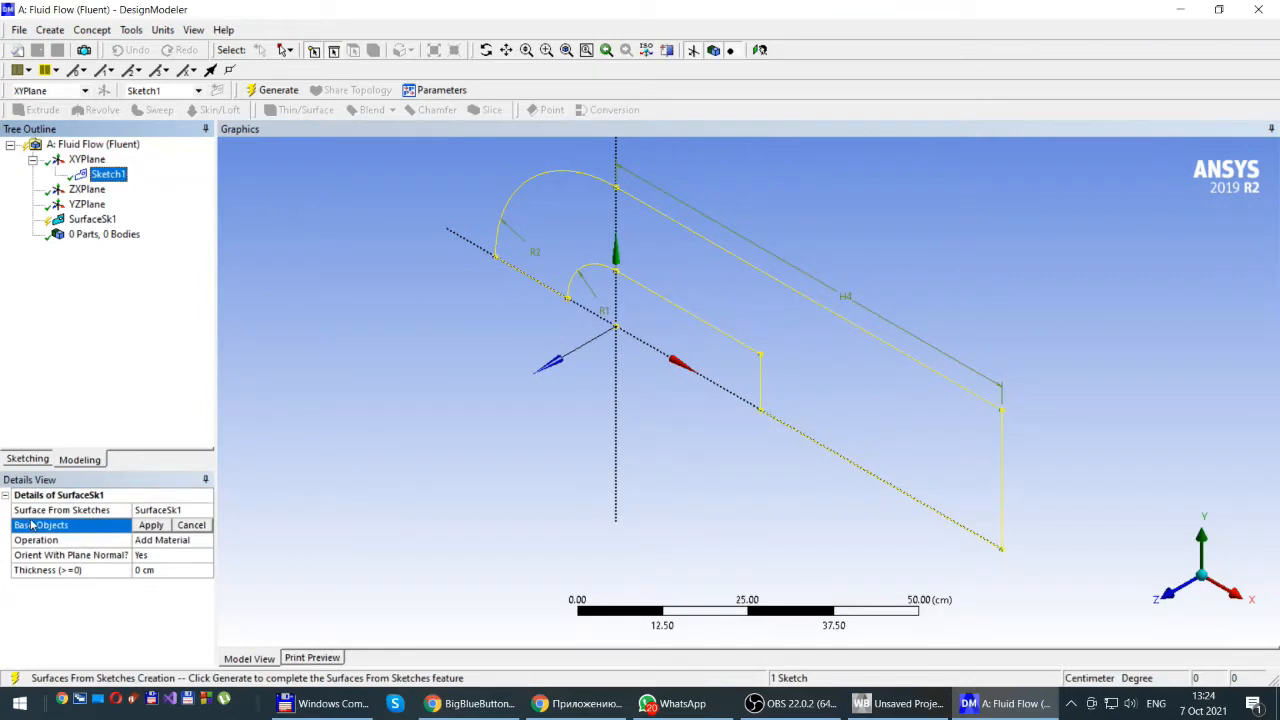
pyautogui.click(151, 526)
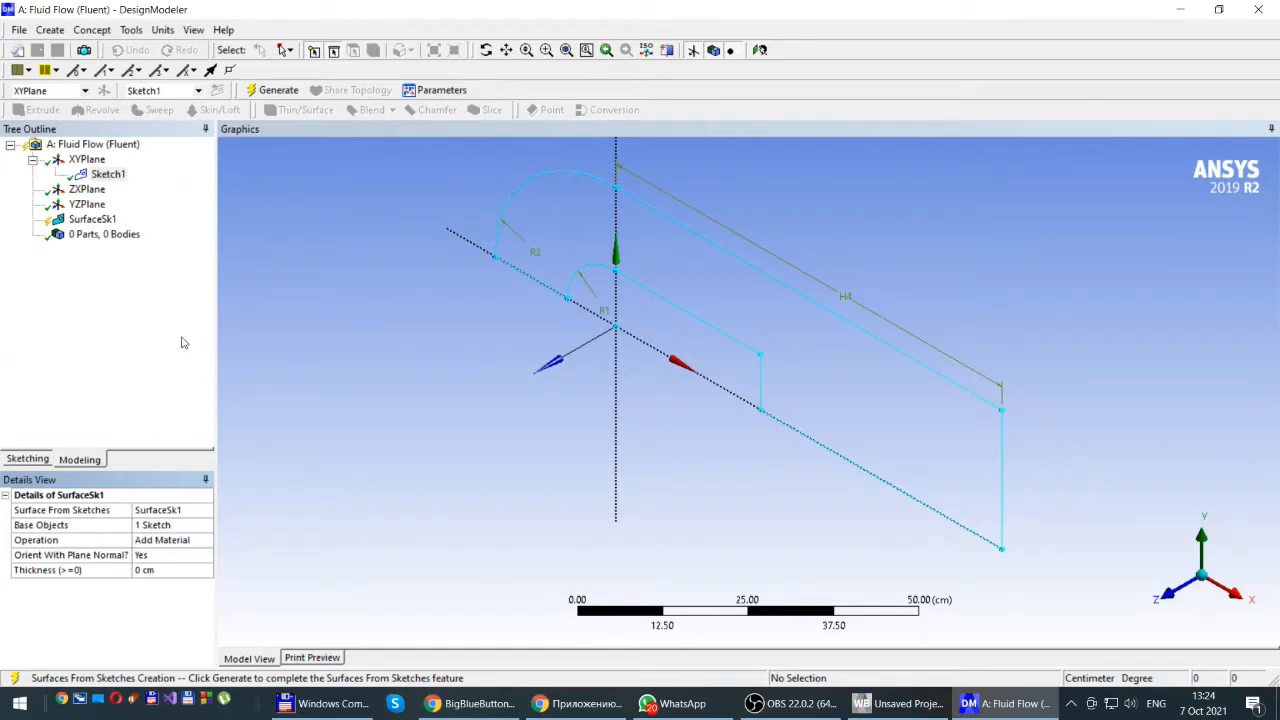
pyautogui.click(275, 92)
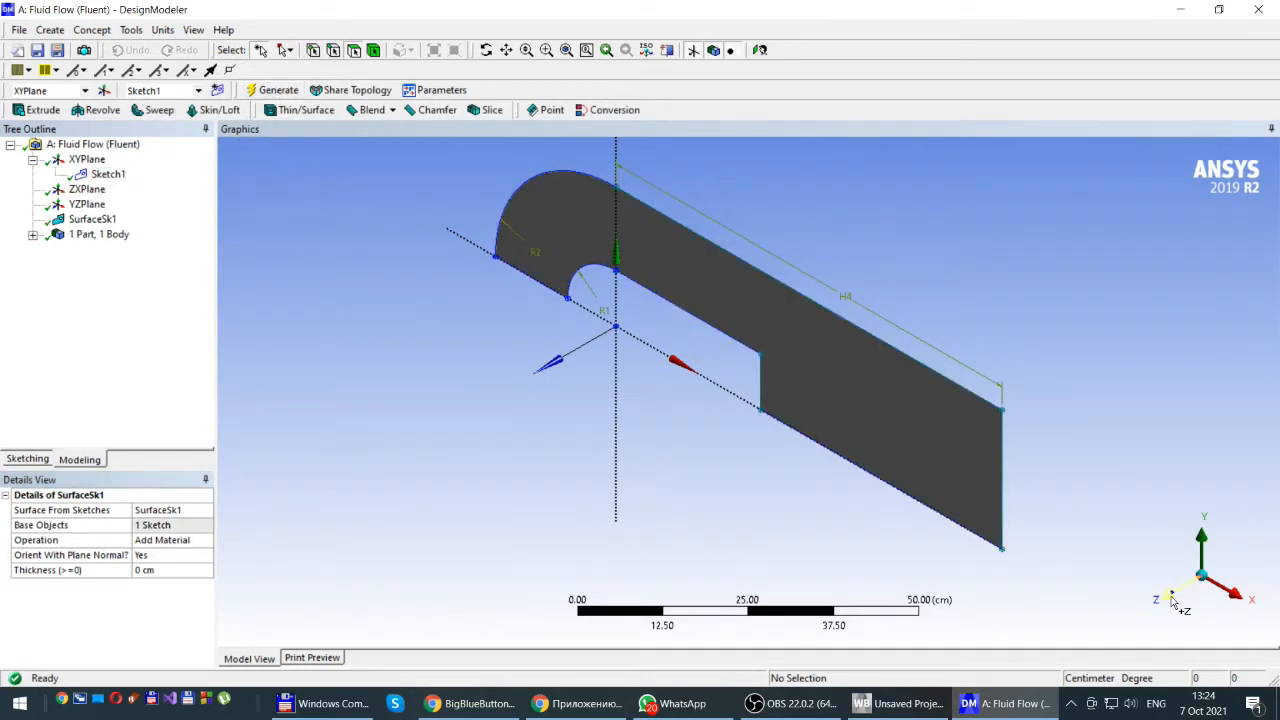
pyautogui.click(1172, 598)
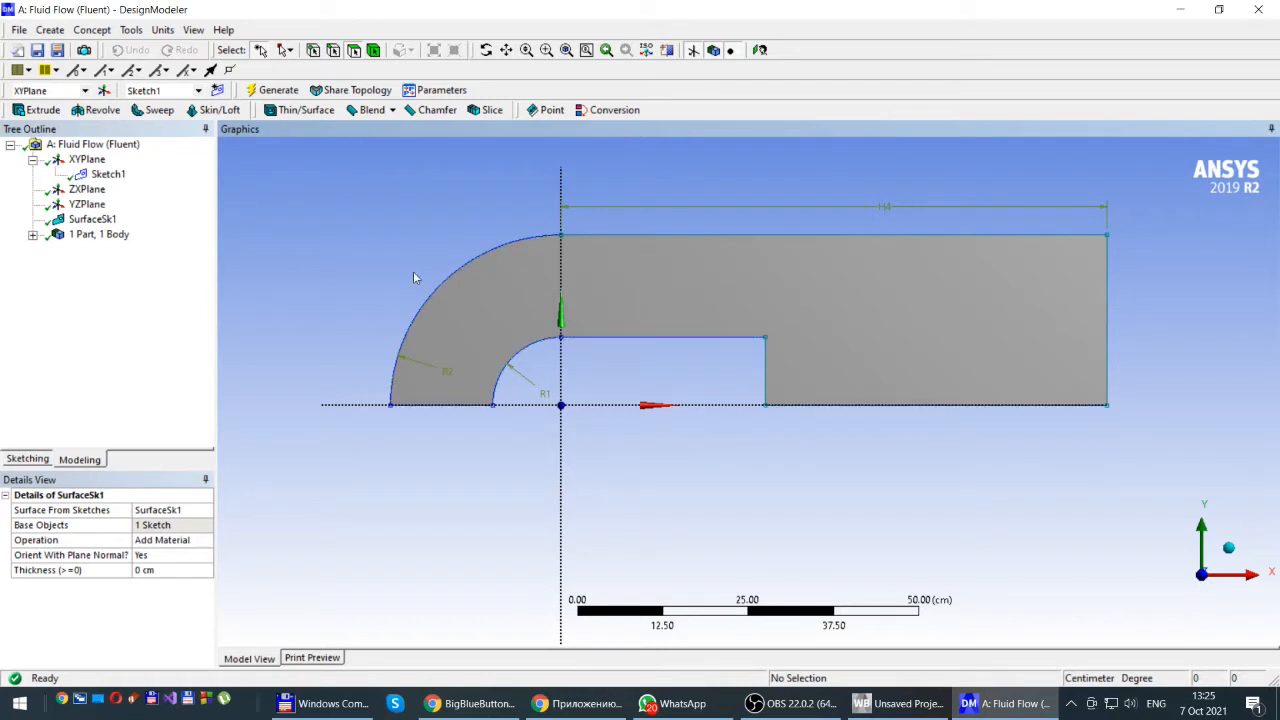
pyautogui.click(641, 277)
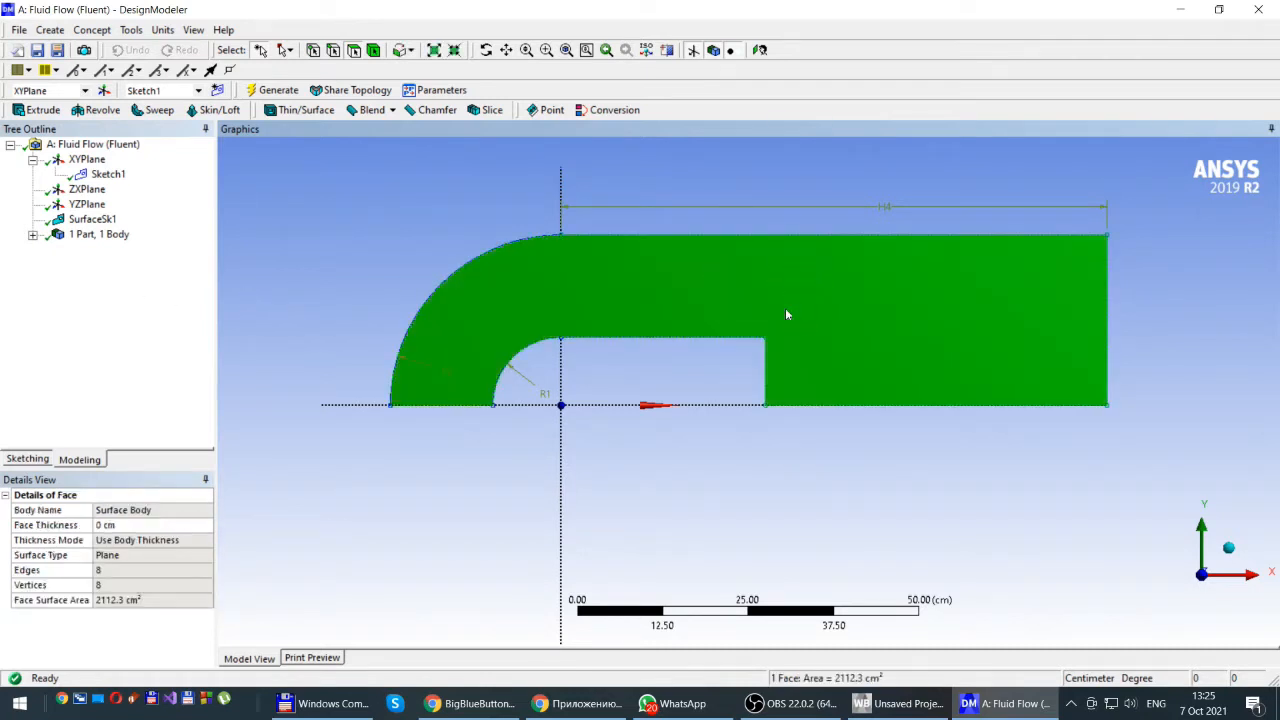
pyautogui.click(549, 383)
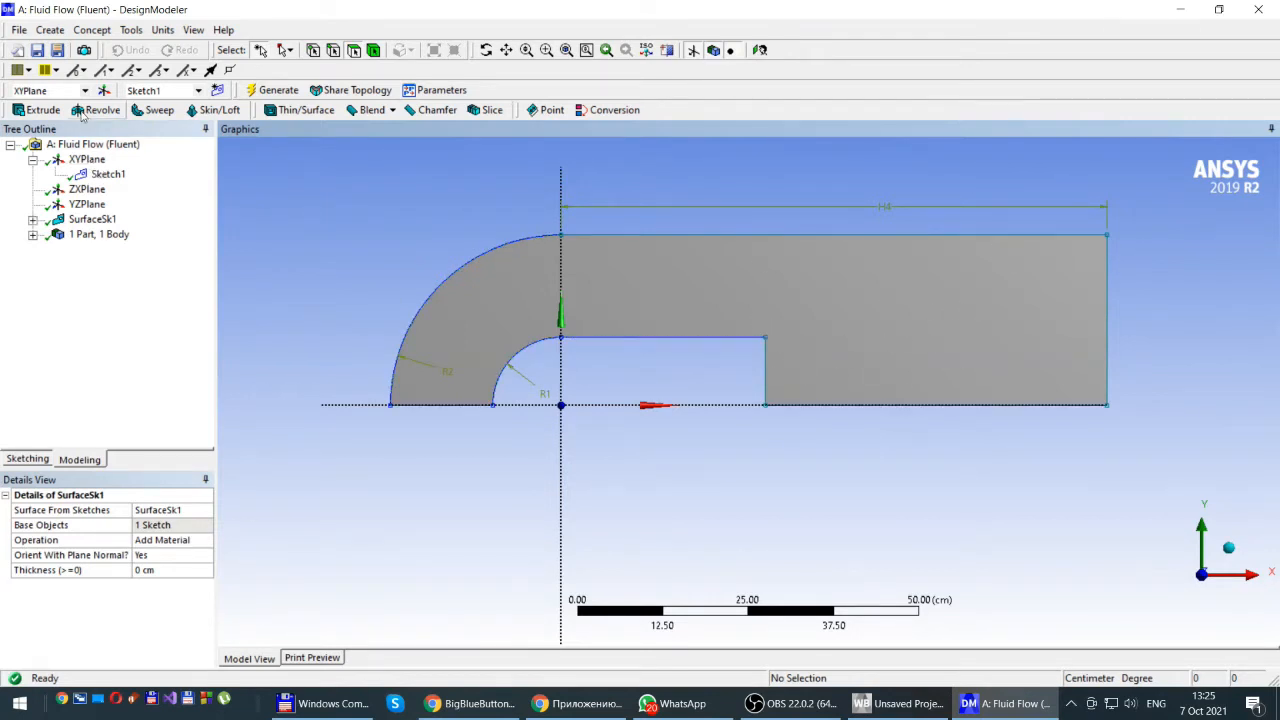
# Step: Start saving the project and create a folder named Cyl_07_oct in E:\Science\Ansys2021
pyautogui.click(37, 51)
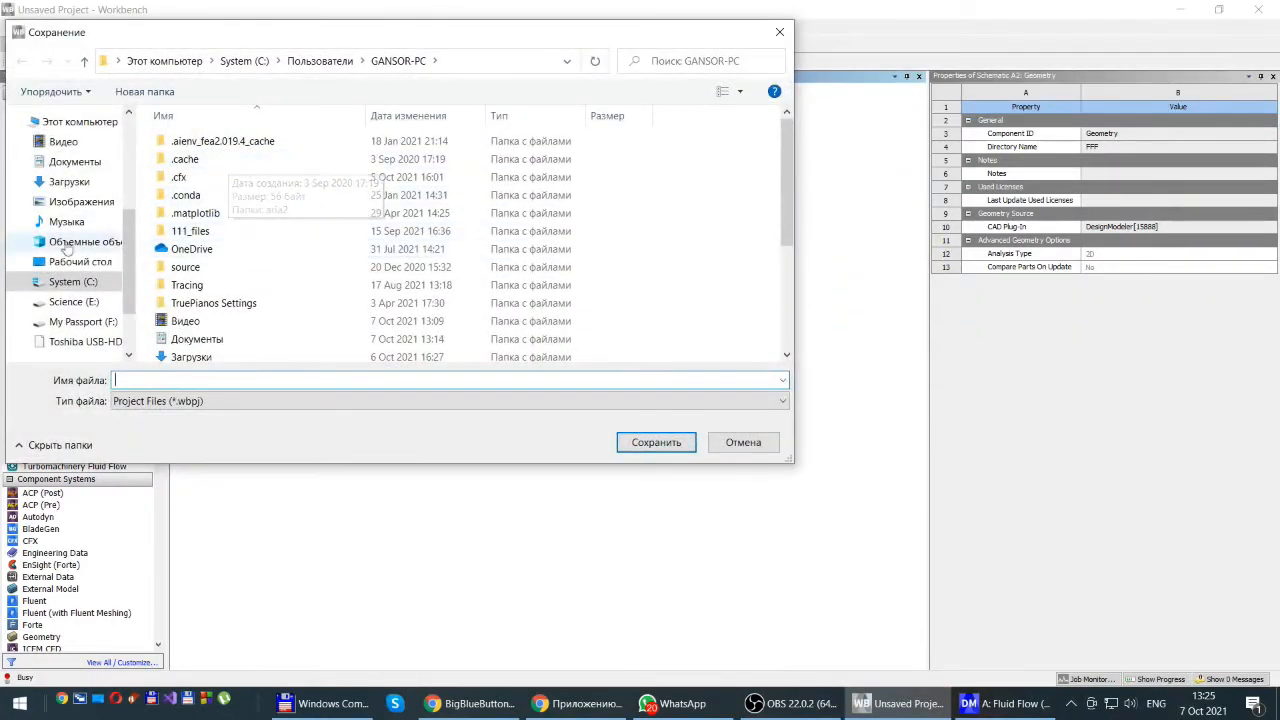
pyautogui.click(68, 303)
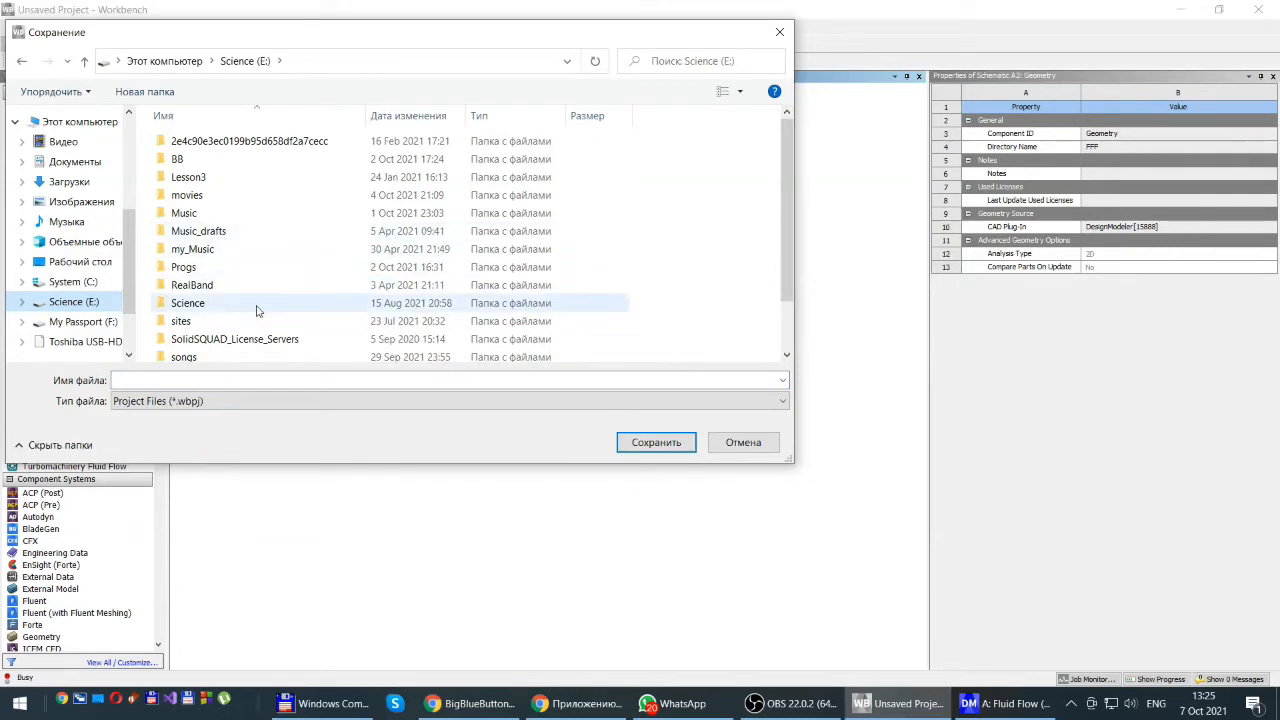
pyautogui.doubleClick(187, 303)
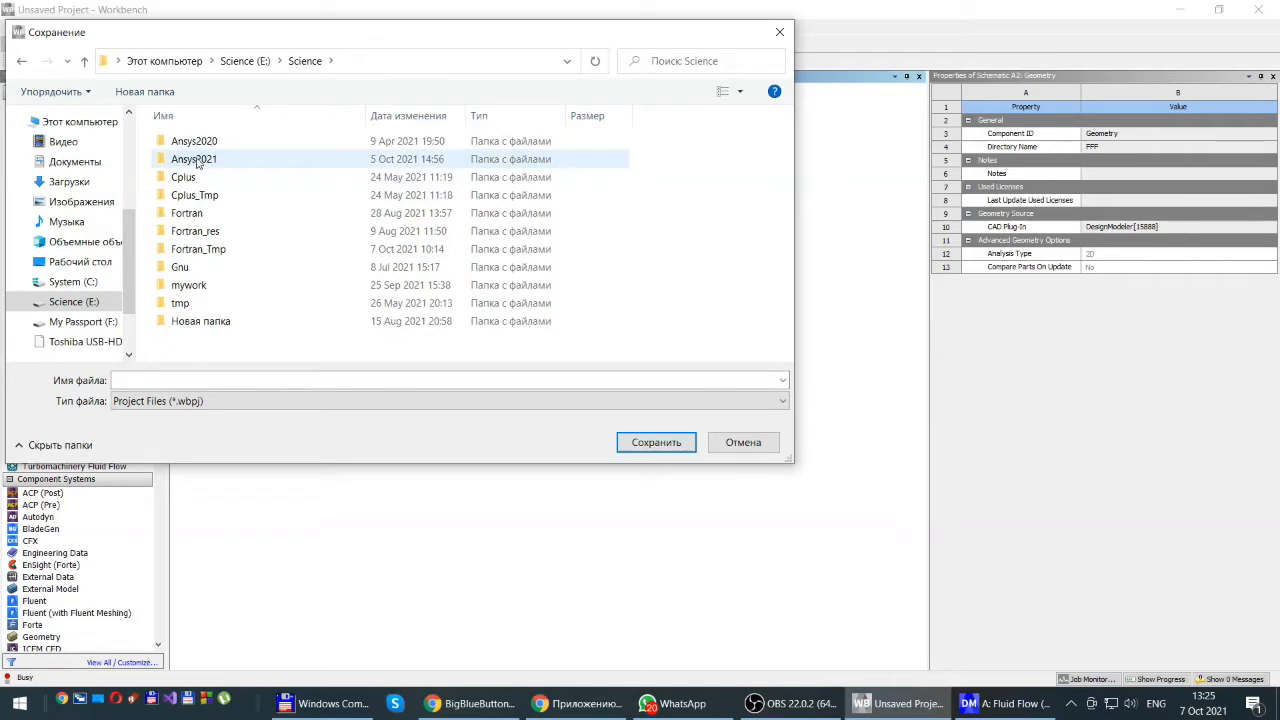
pyautogui.doubleClick(196, 163)
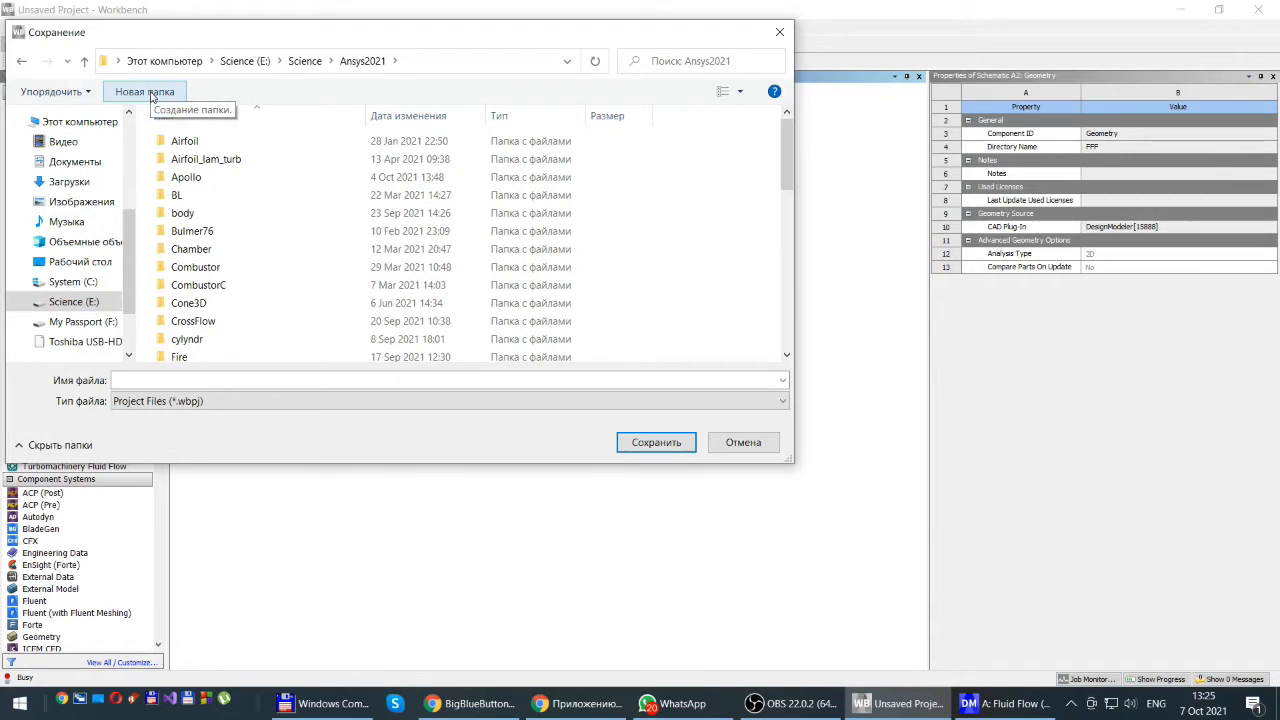
pyautogui.click(151, 93)
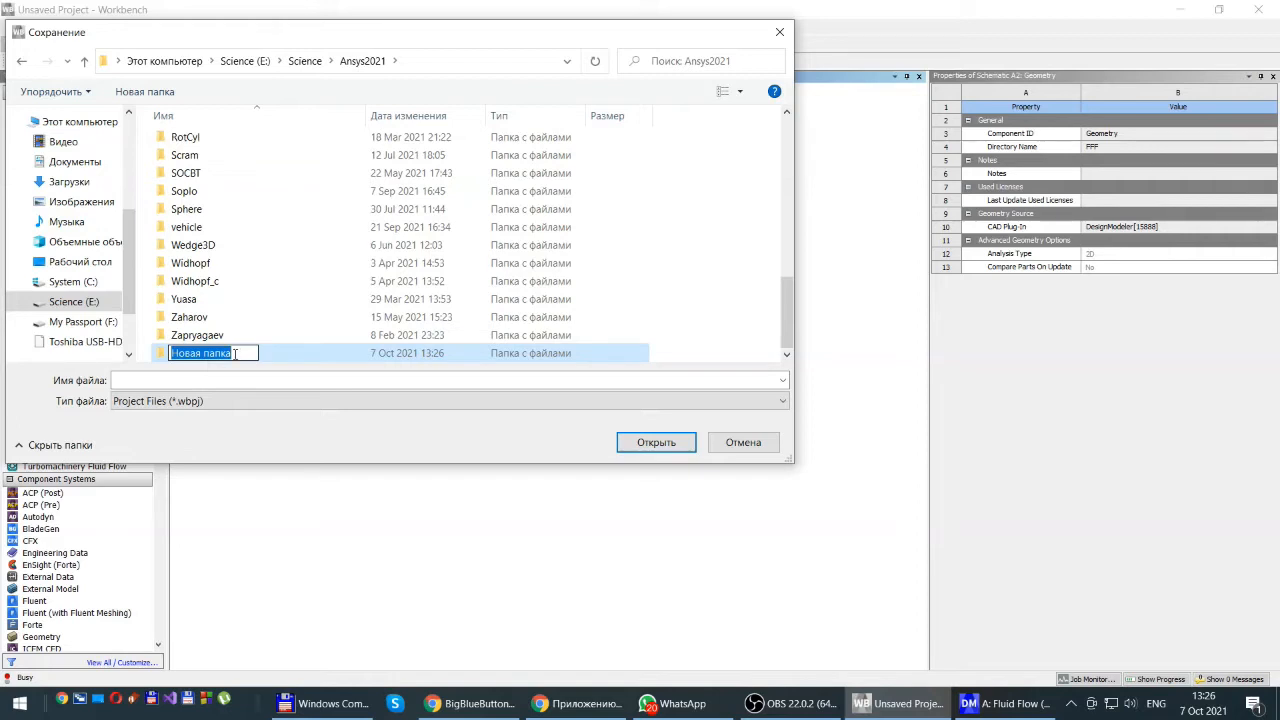
pyautogui.write('Cyl')
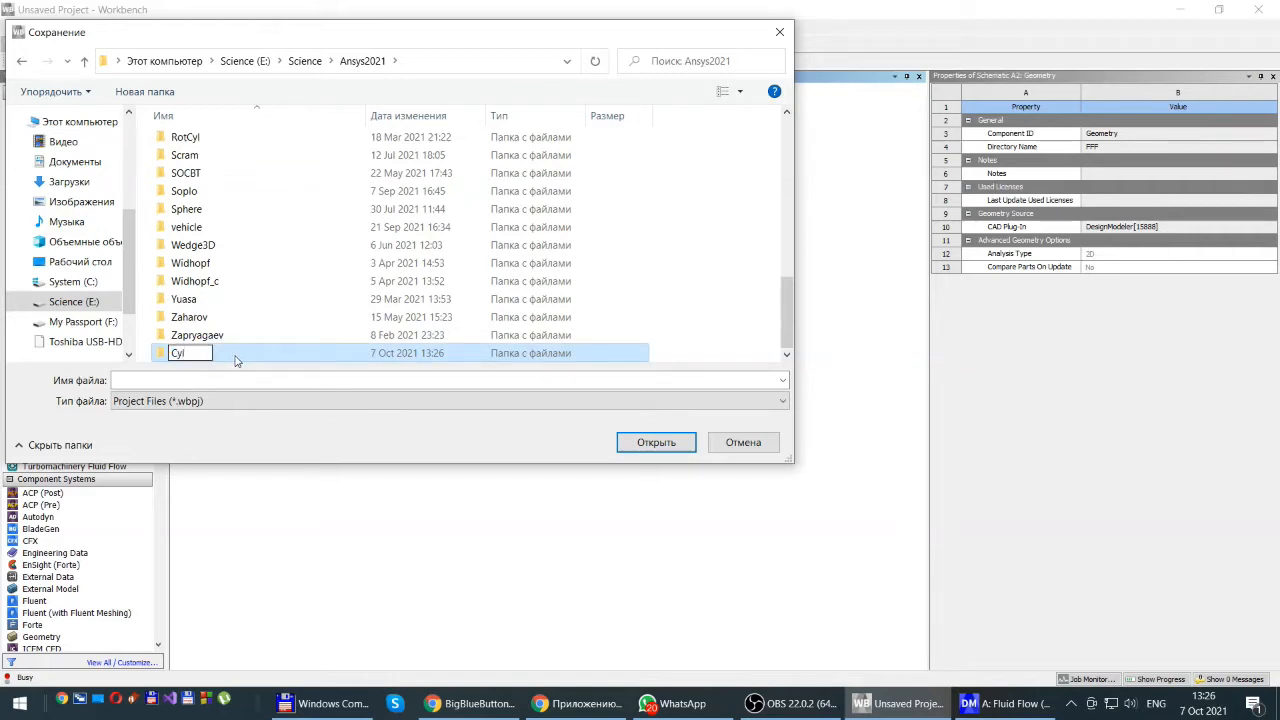
pyautogui.write('_')
pyautogui.write('07')
pyautogui.write('_')
pyautogui.write('c')
pyautogui.write('ct')
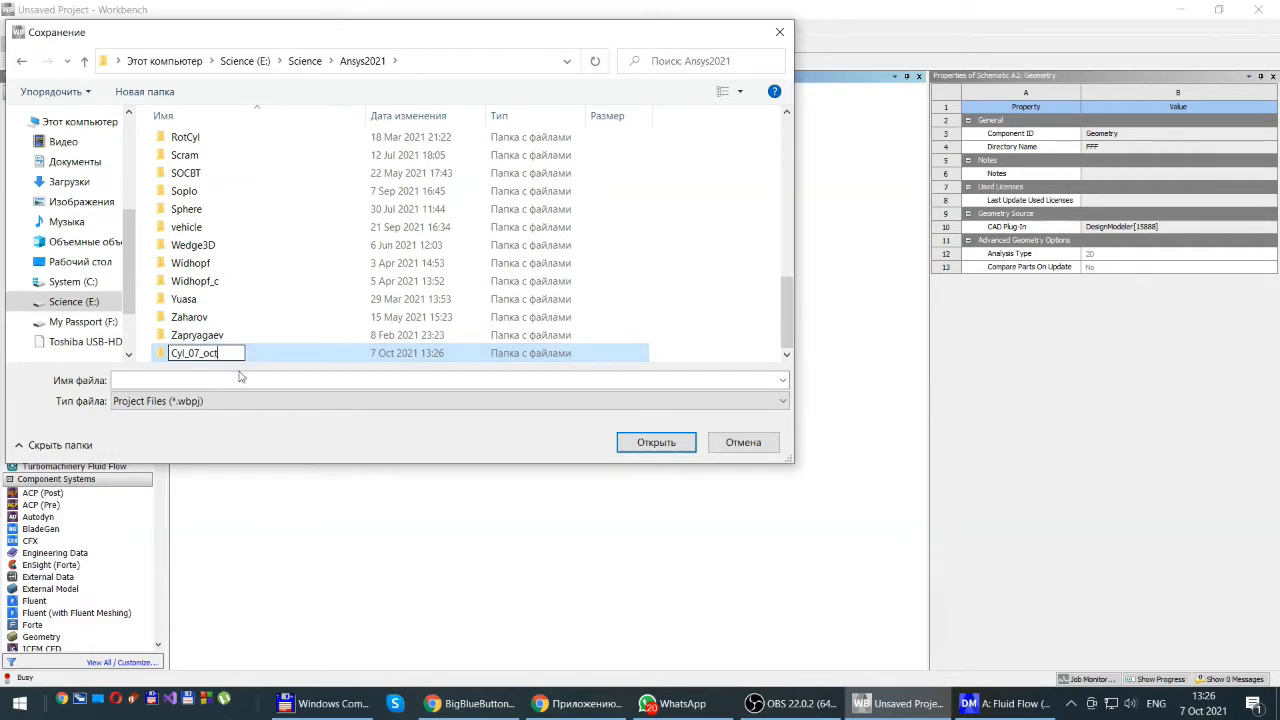
pyautogui.press('Return')
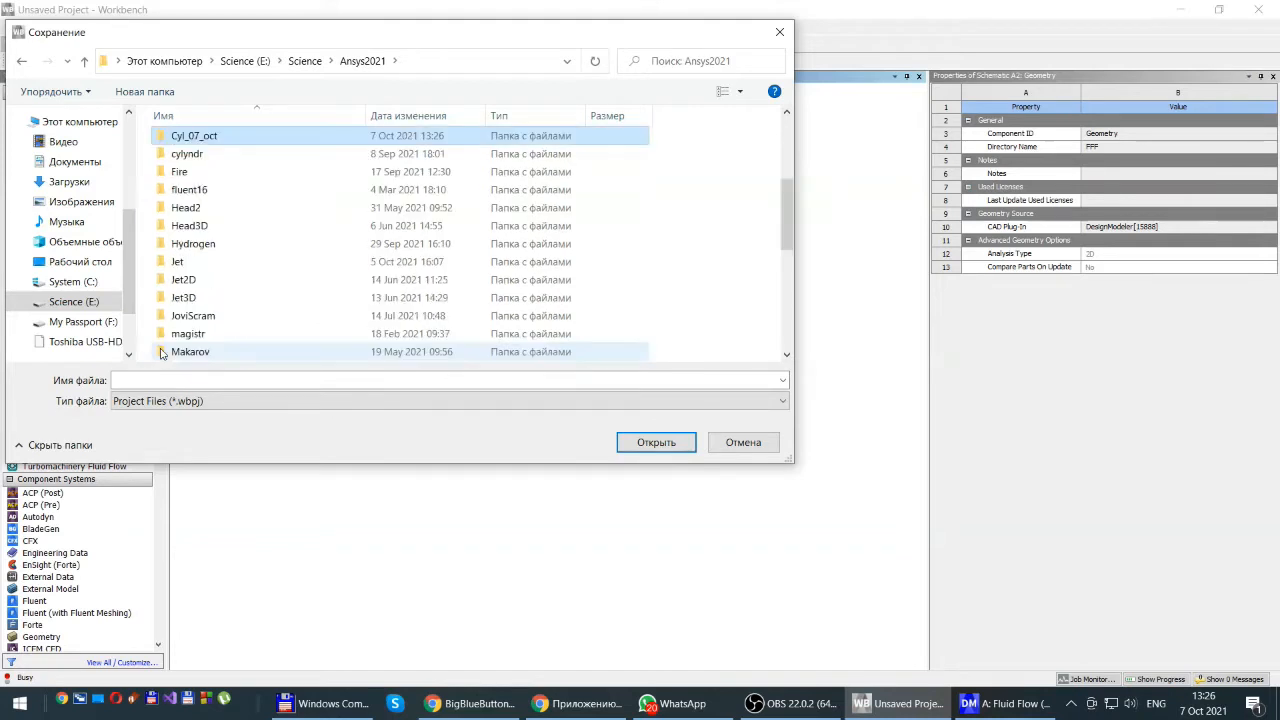
# Step: Save the project as 1 inside the Cyl_07_oct folder
pyautogui.doubleClick(164, 138)
pyautogui.write('1')
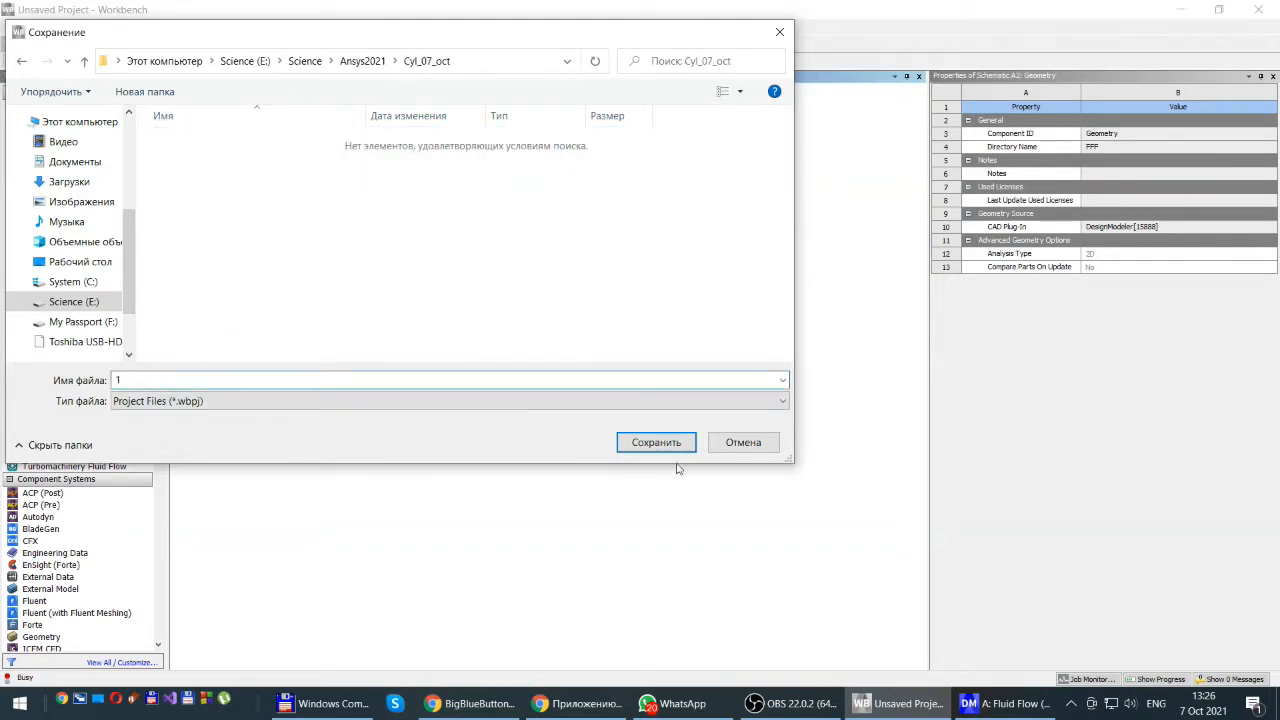
pyautogui.click(642, 446)
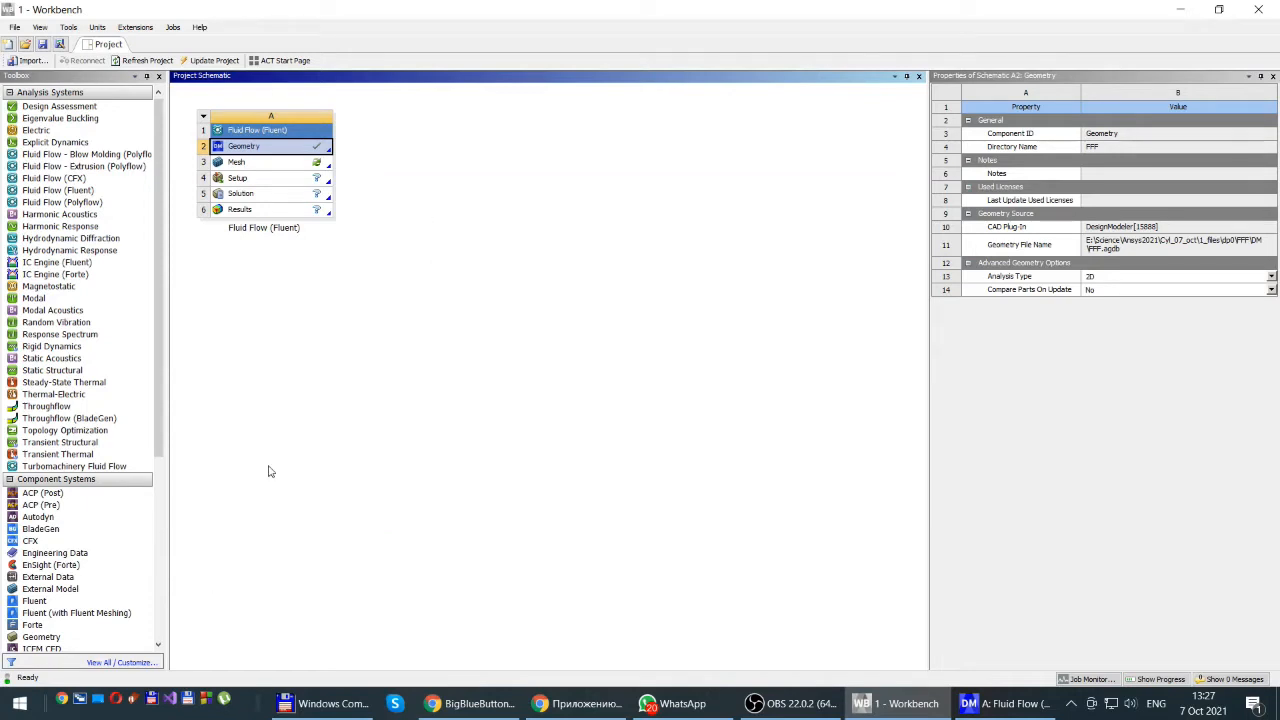
# Step: Add an ICEM CFD component system beside the Fluent system and link the Fluent Geometry cell to its Model cell
pyautogui.scroll(-4, 129, 368)
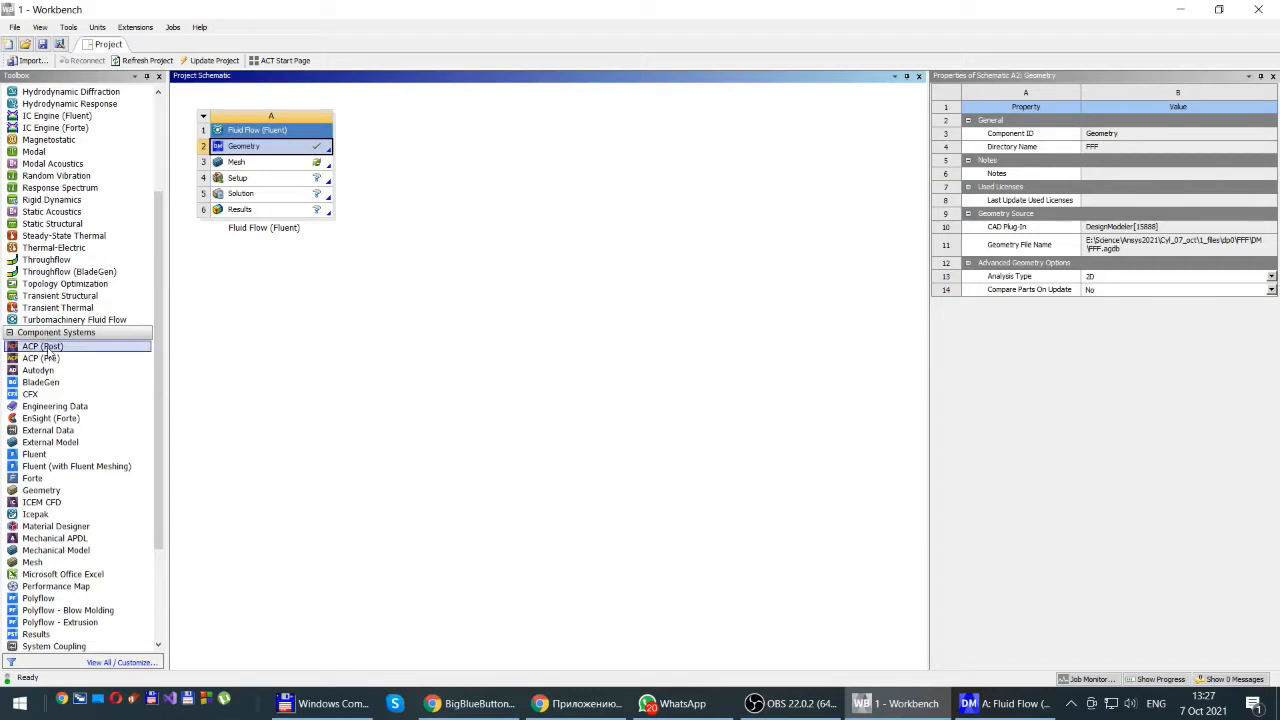
pyautogui.click(38, 504)
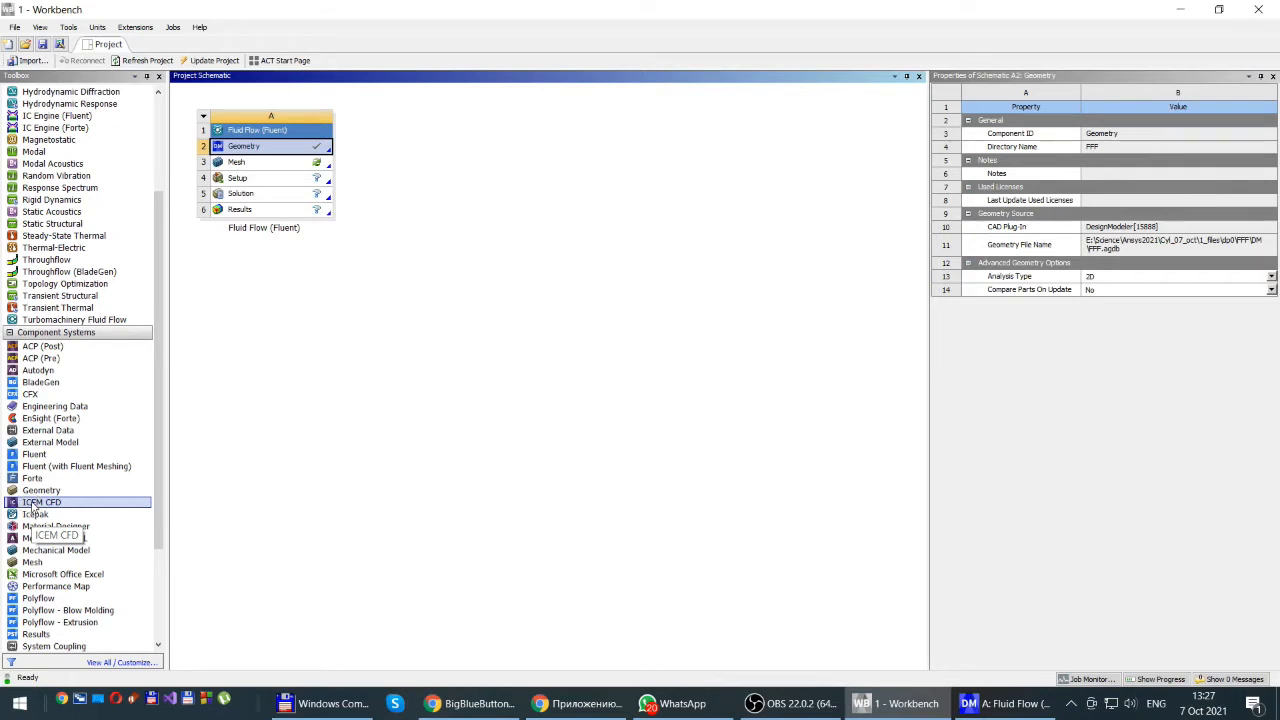
pyautogui.moveTo(34, 508); pyautogui.dragTo(395, 143)
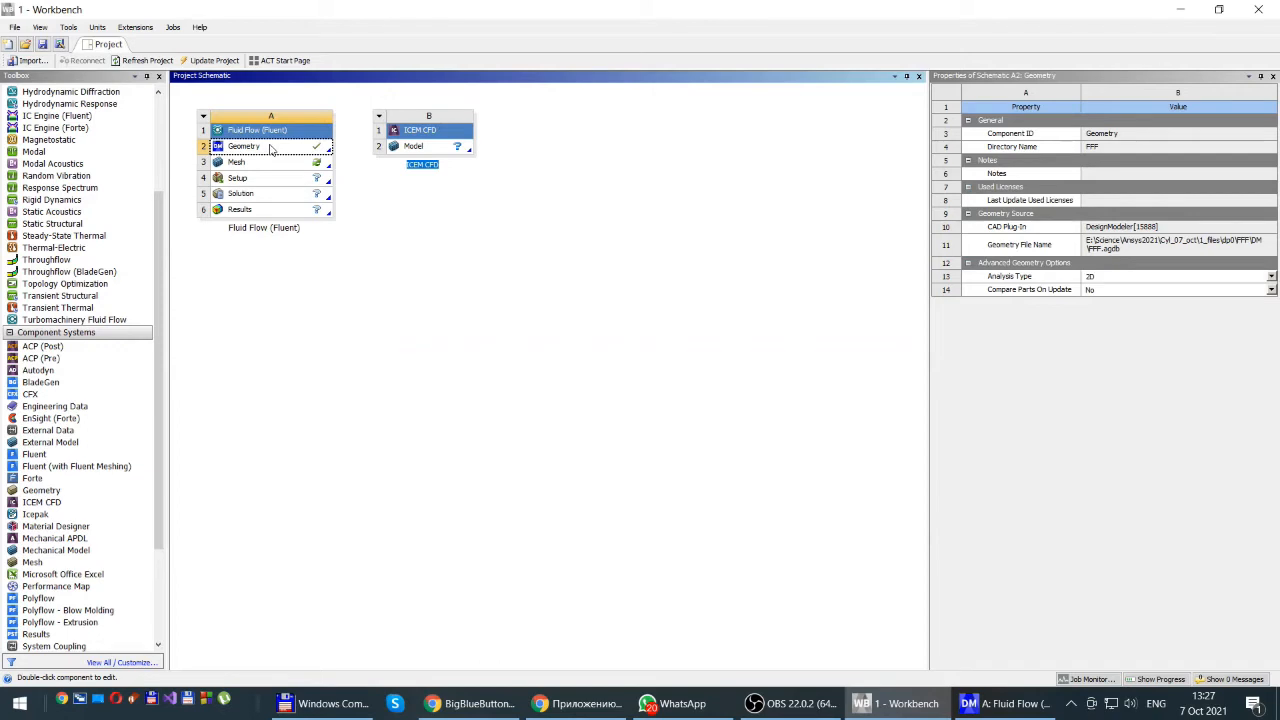
pyautogui.moveTo(270, 149); pyautogui.dragTo(426, 150)
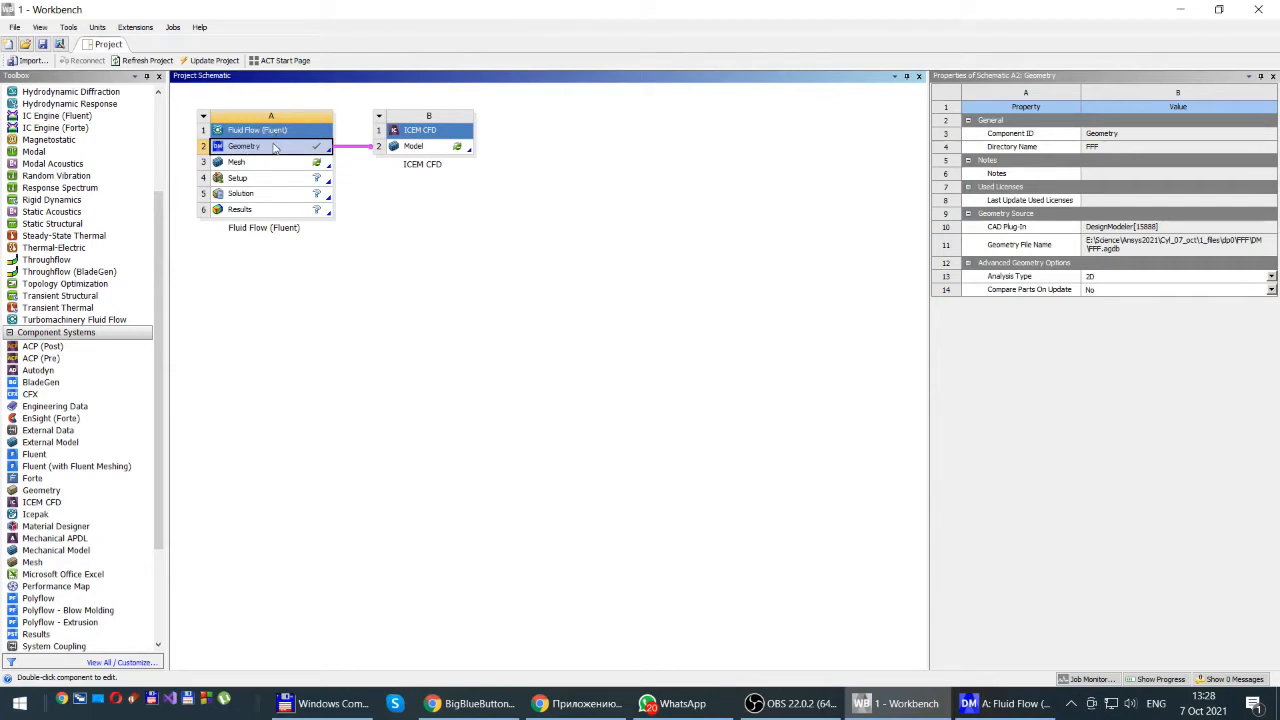
# Step: Open the linked model in ICEM CFD and close DesignModeler
pyautogui.doubleClick(421, 148)
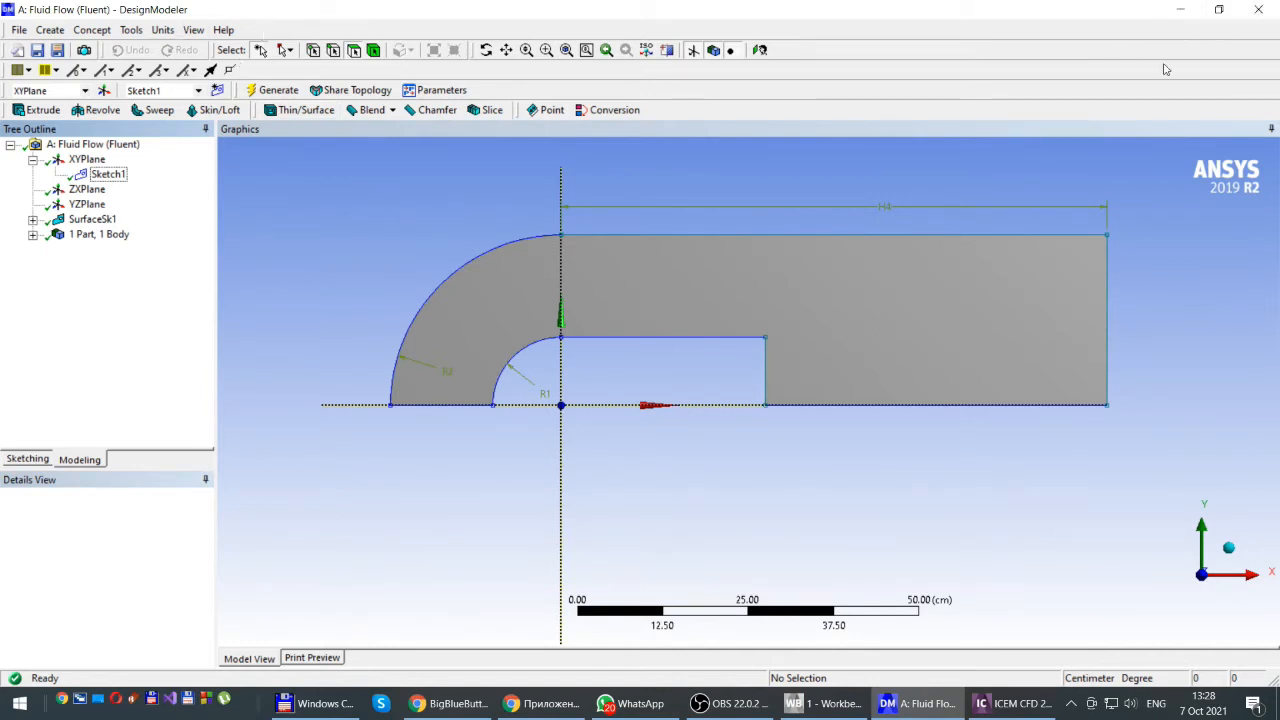
pyautogui.click(1260, 14)
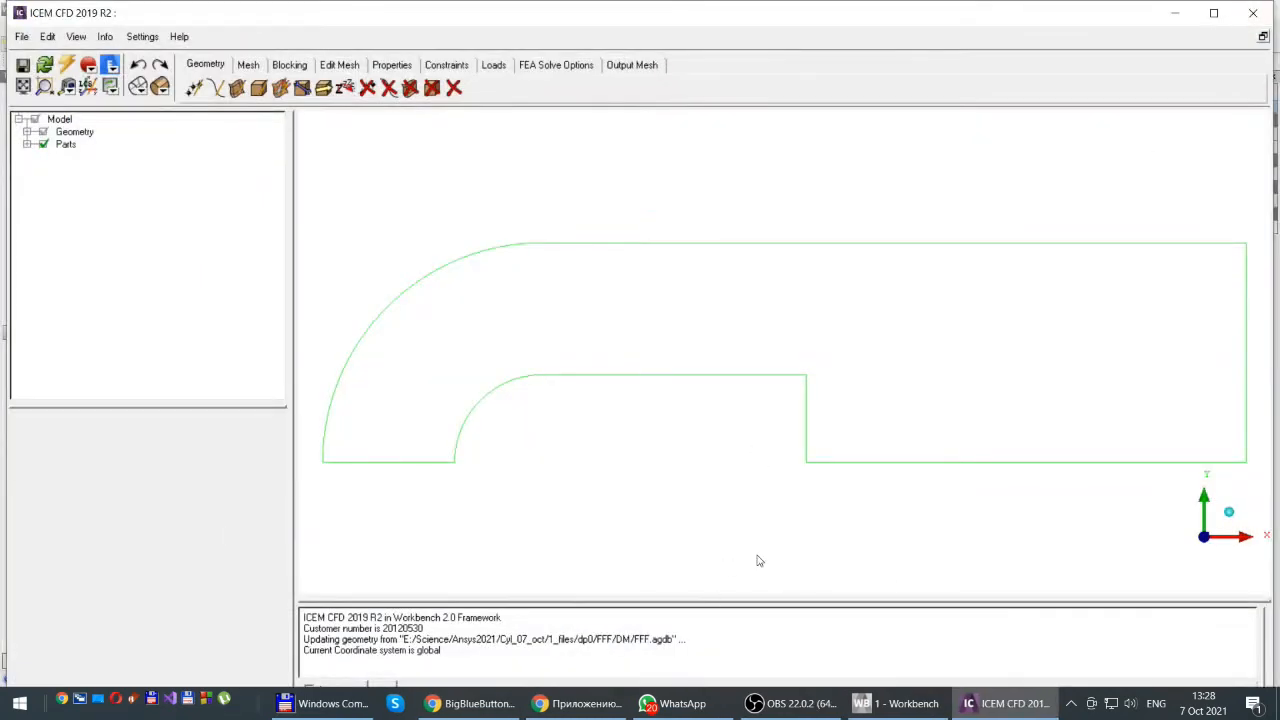
pyautogui.scroll(2, 763, 457)
pyautogui.scroll(-3, 763, 457)
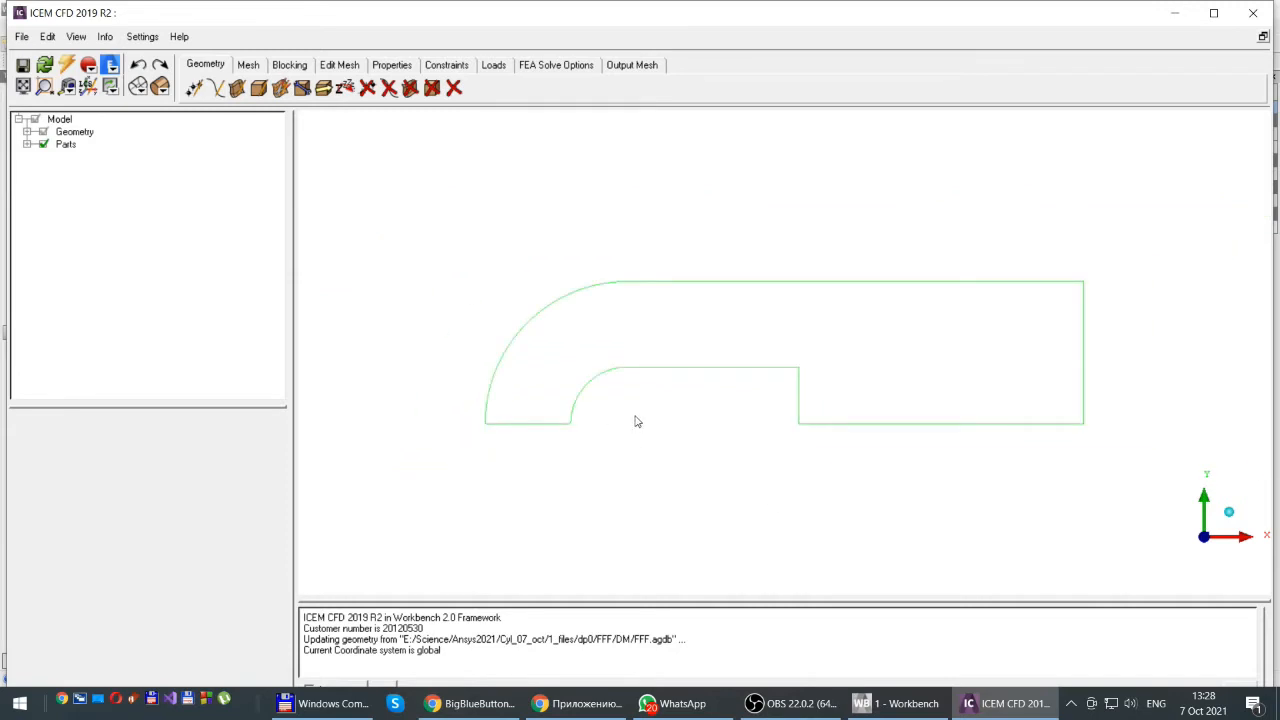
# Step: Show the geometry points in the ICEM CFD model and expand the list of parts
pyautogui.click(27, 132)
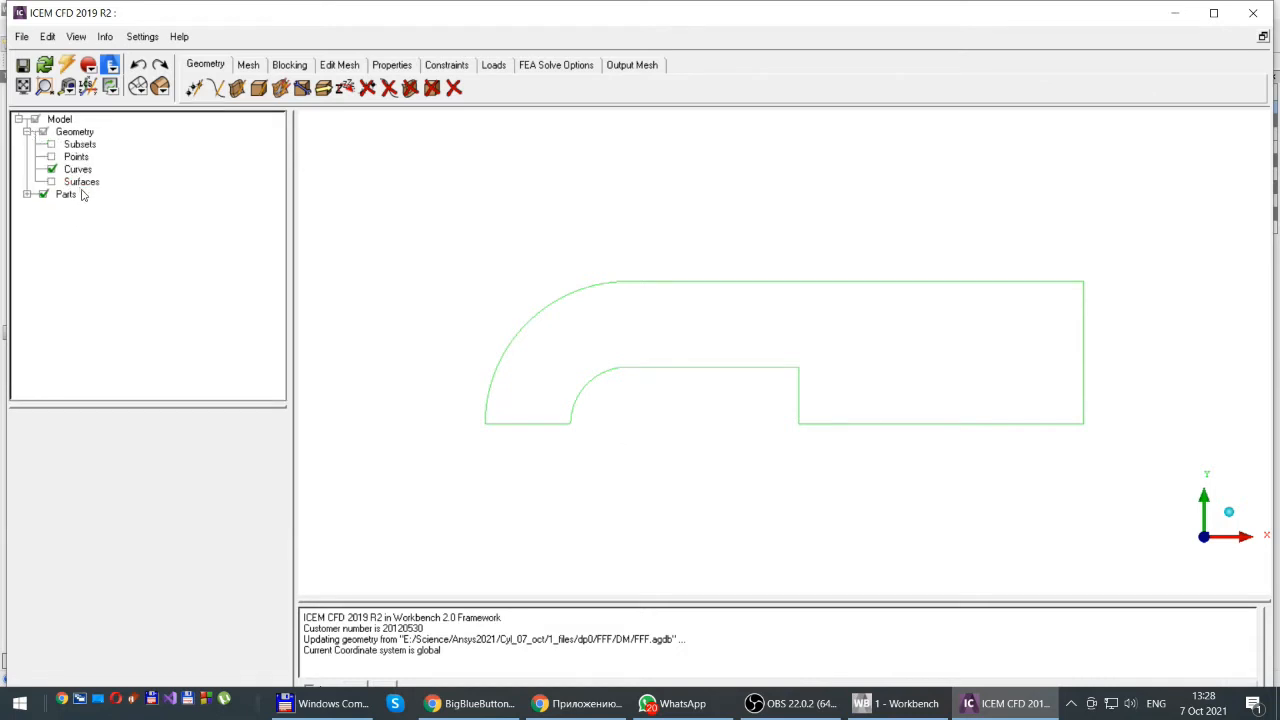
pyautogui.click(51, 157)
pyautogui.click(27, 194)
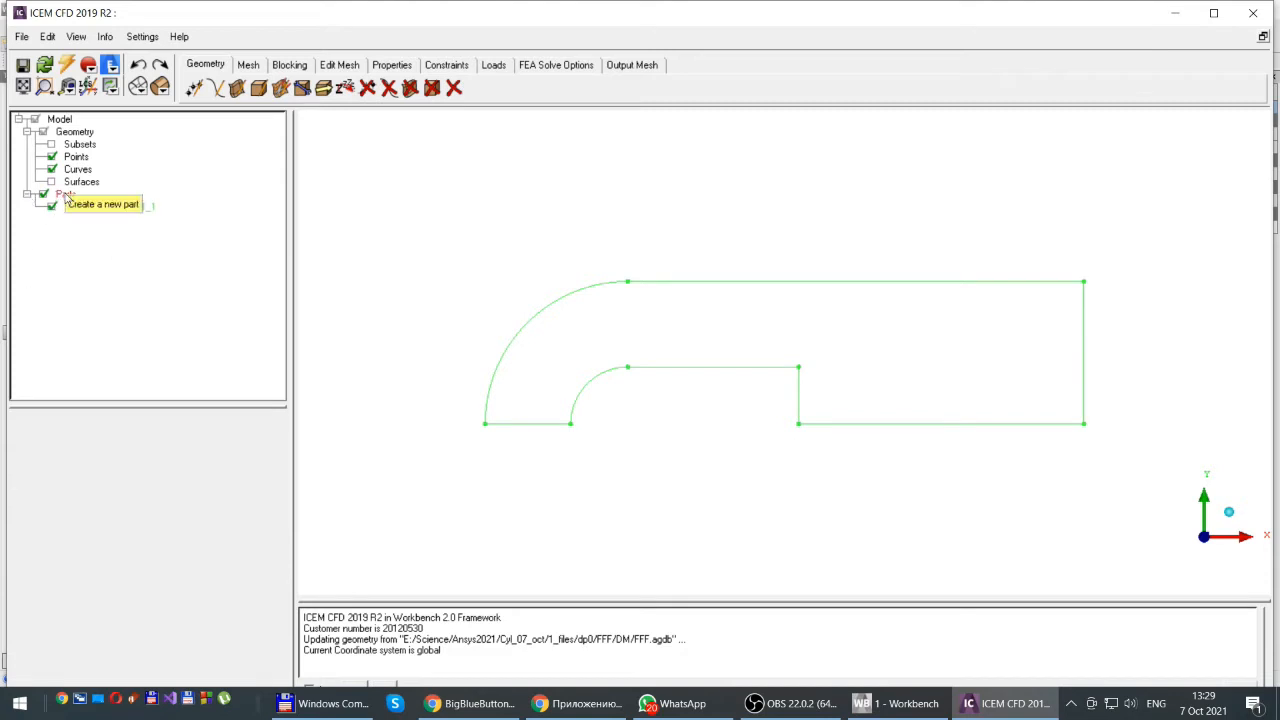
# Step: Start a new part named inlet that is created by selecting entities
pyautogui.rightClick(66, 197)
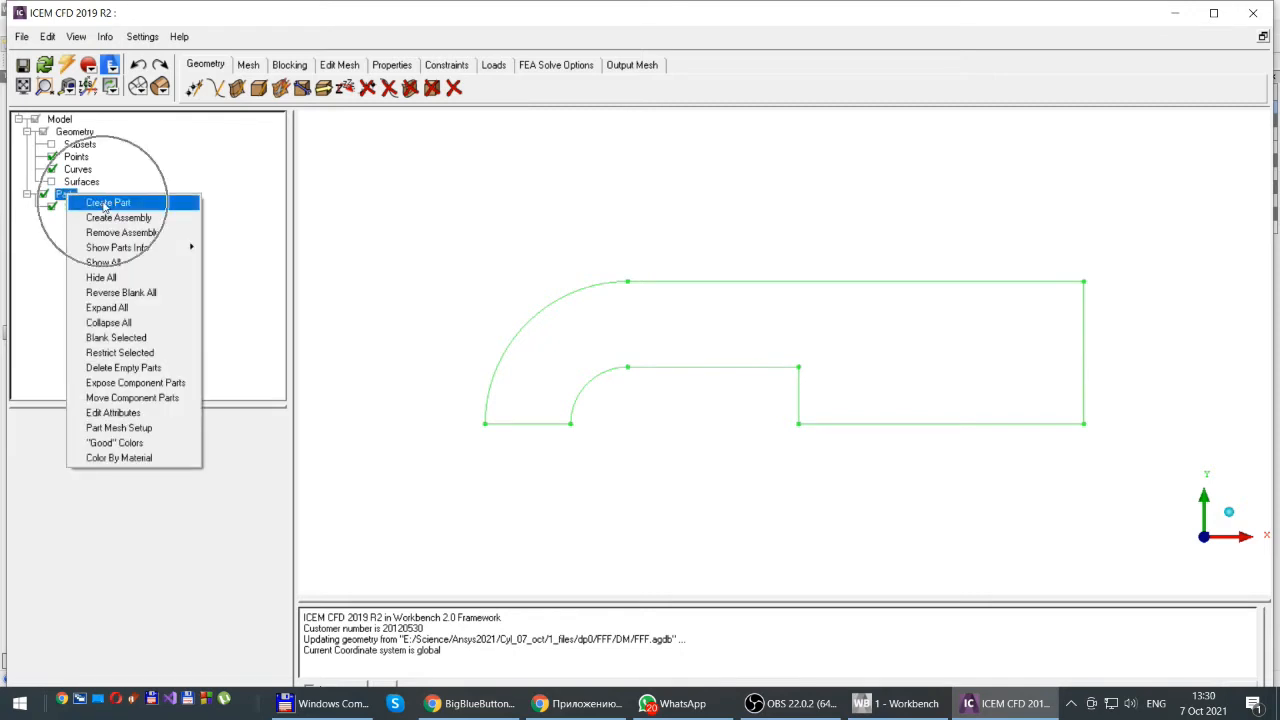
pyautogui.click(104, 204)
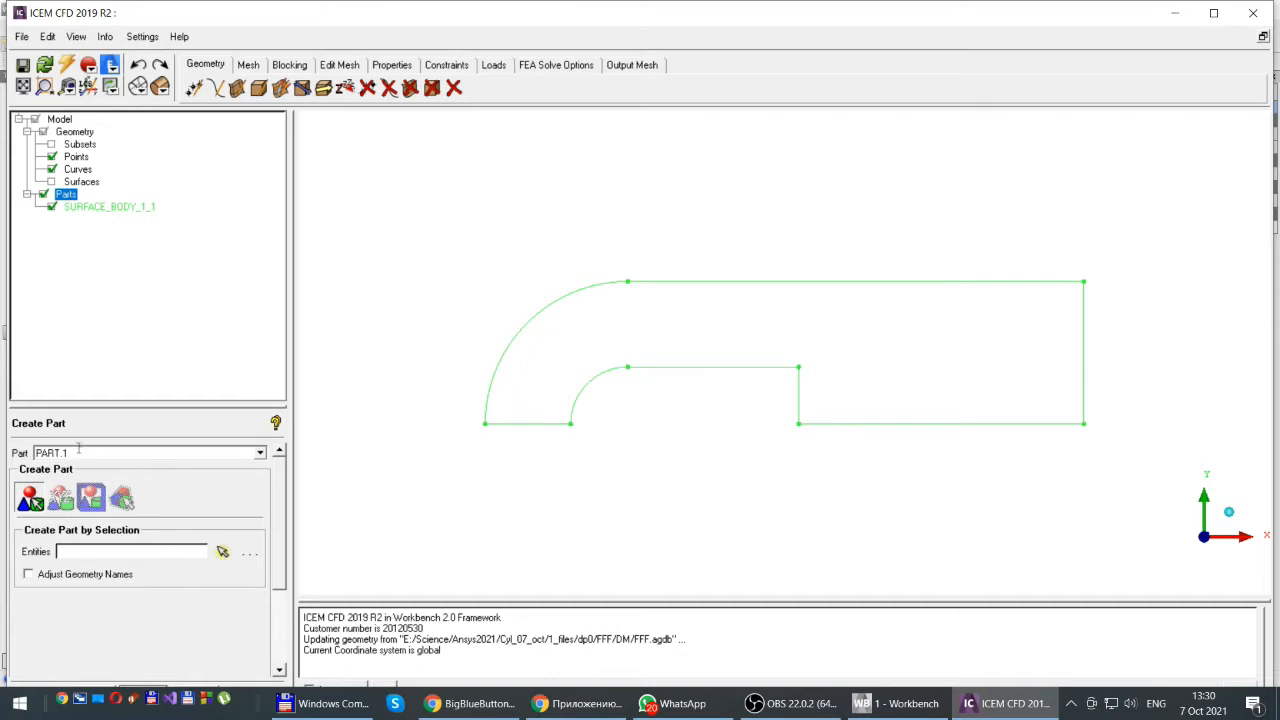
pyautogui.moveTo(75, 452); pyautogui.dragTo(33, 452)
pyautogui.press('BackSpace')
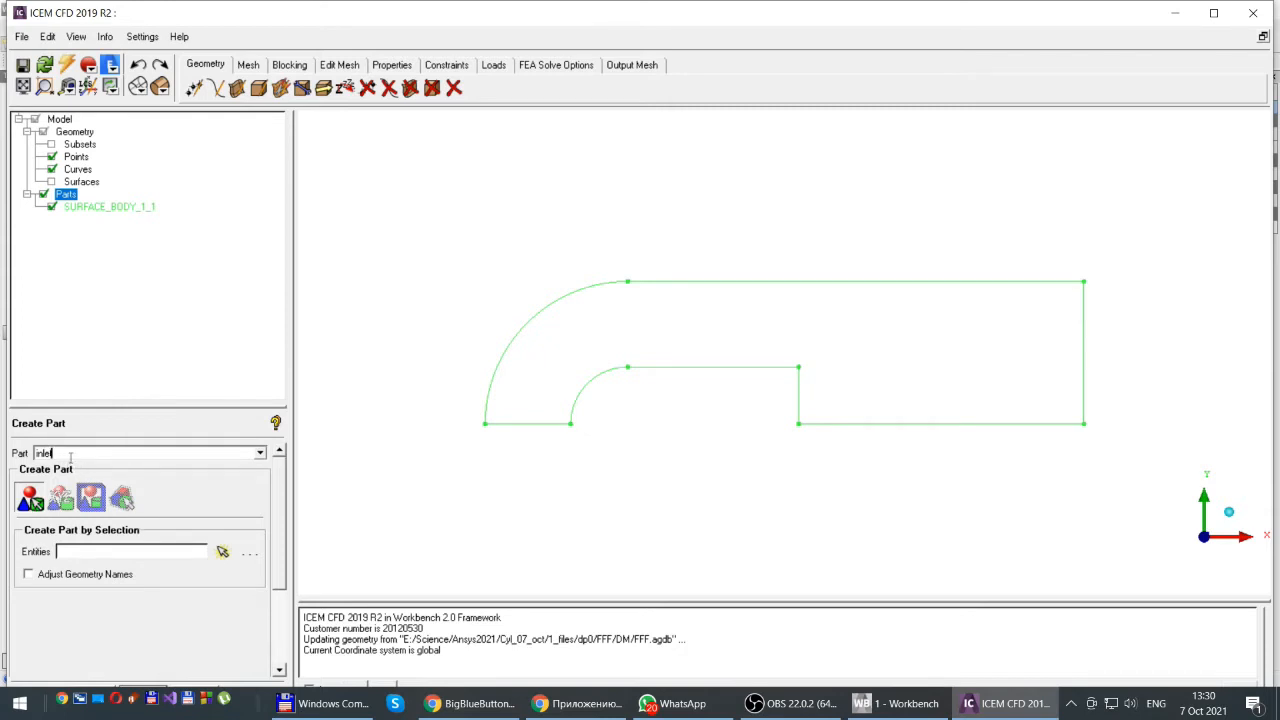
pyautogui.click(222, 553)
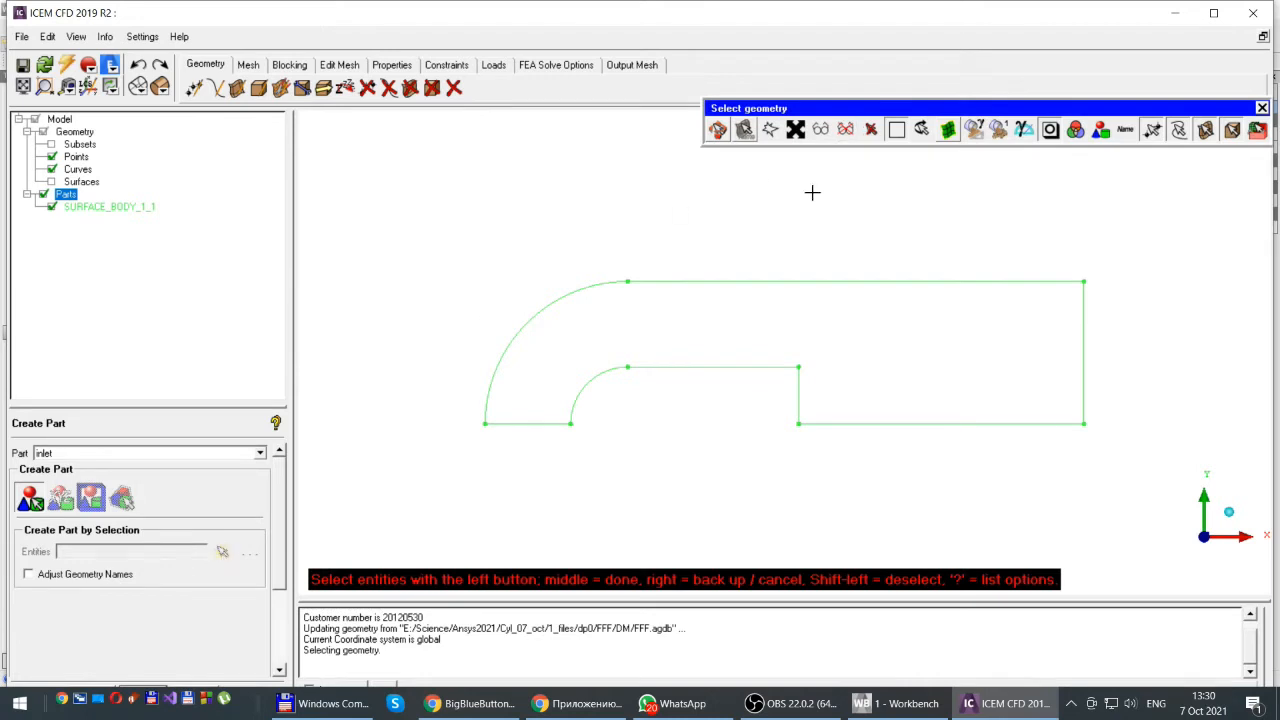
# Step: Restrict the geometry selection to curves only and assign the large outer arc to the inlet part
pyautogui.click(1153, 135)
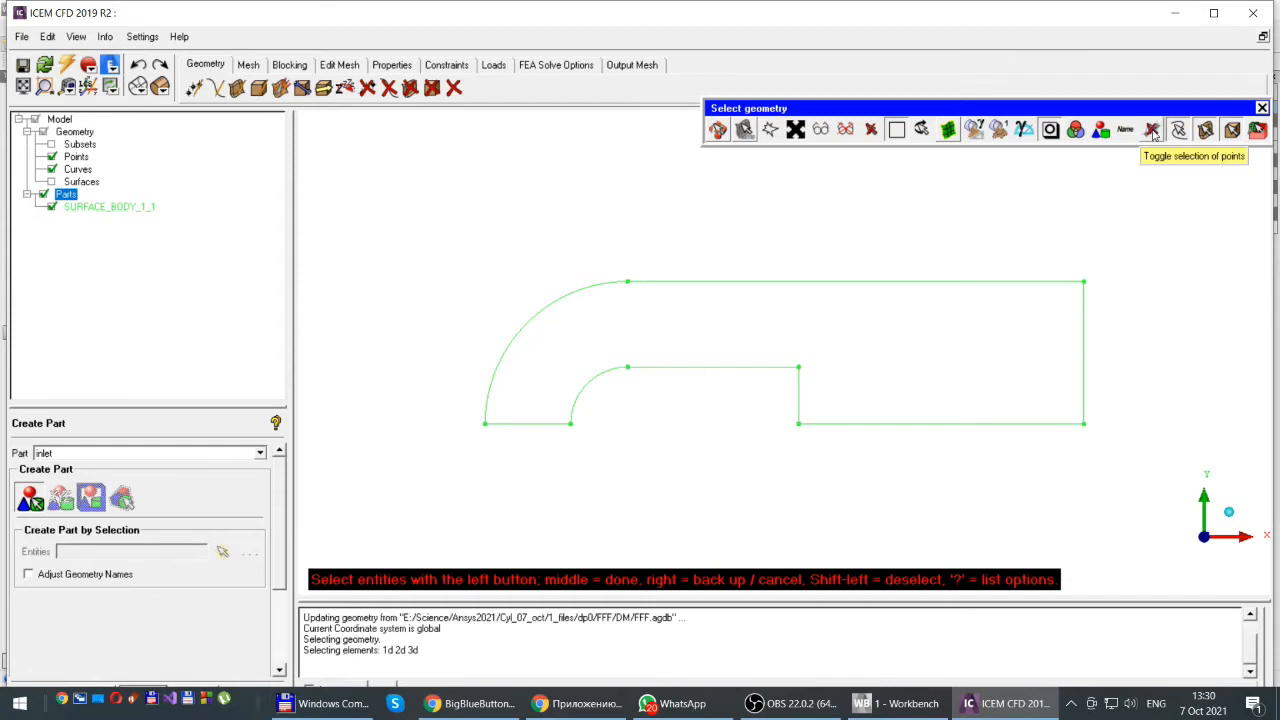
pyautogui.click(1206, 140)
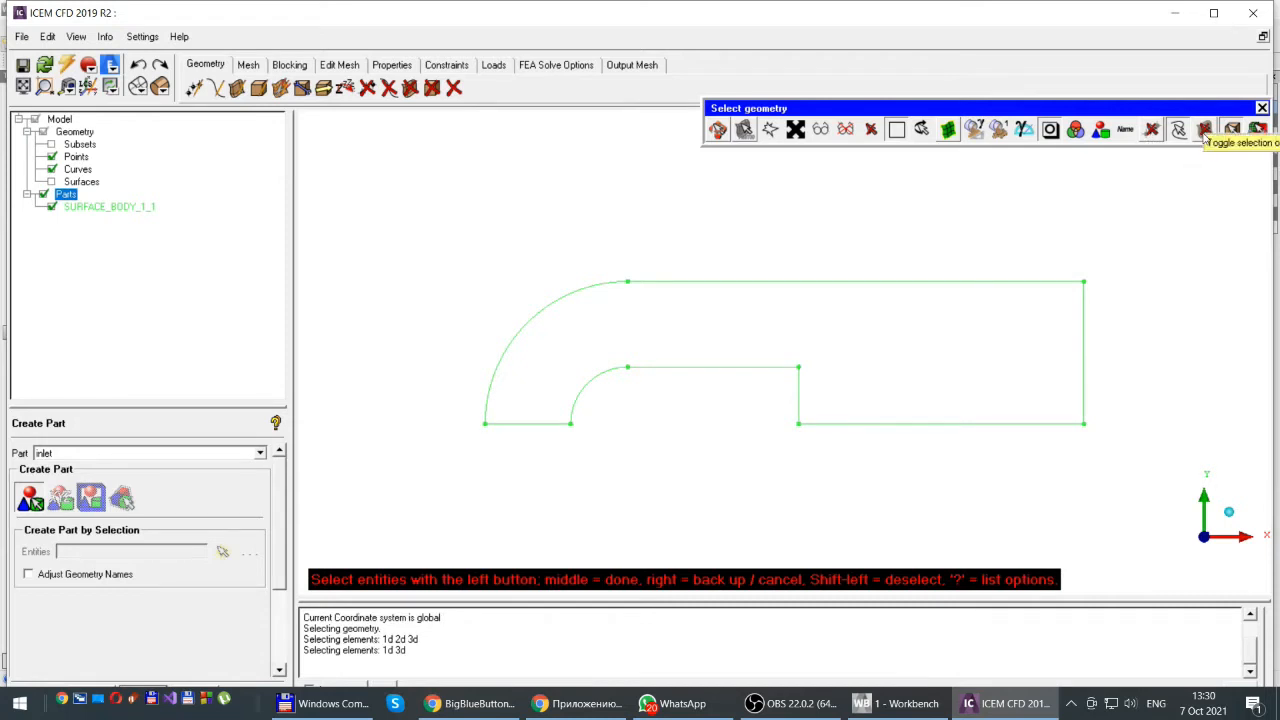
pyautogui.click(1232, 131)
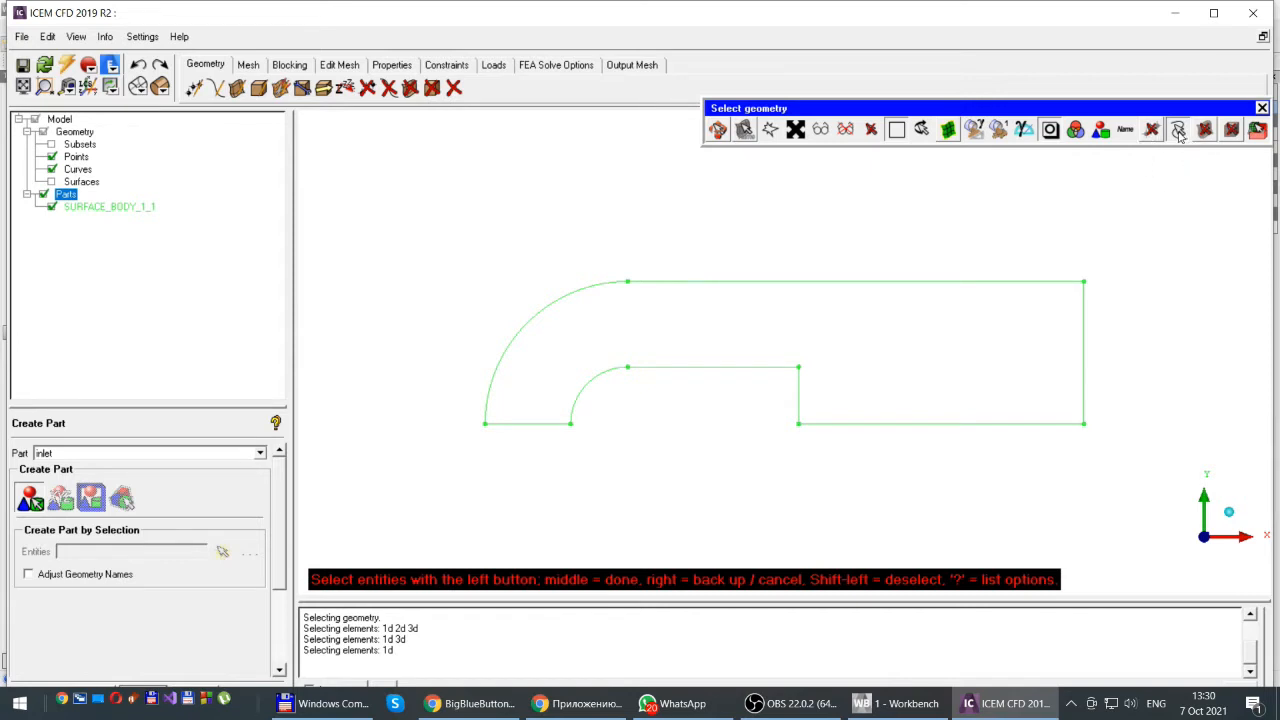
pyautogui.moveTo(1160, 110); pyautogui.dragTo(933, 153)
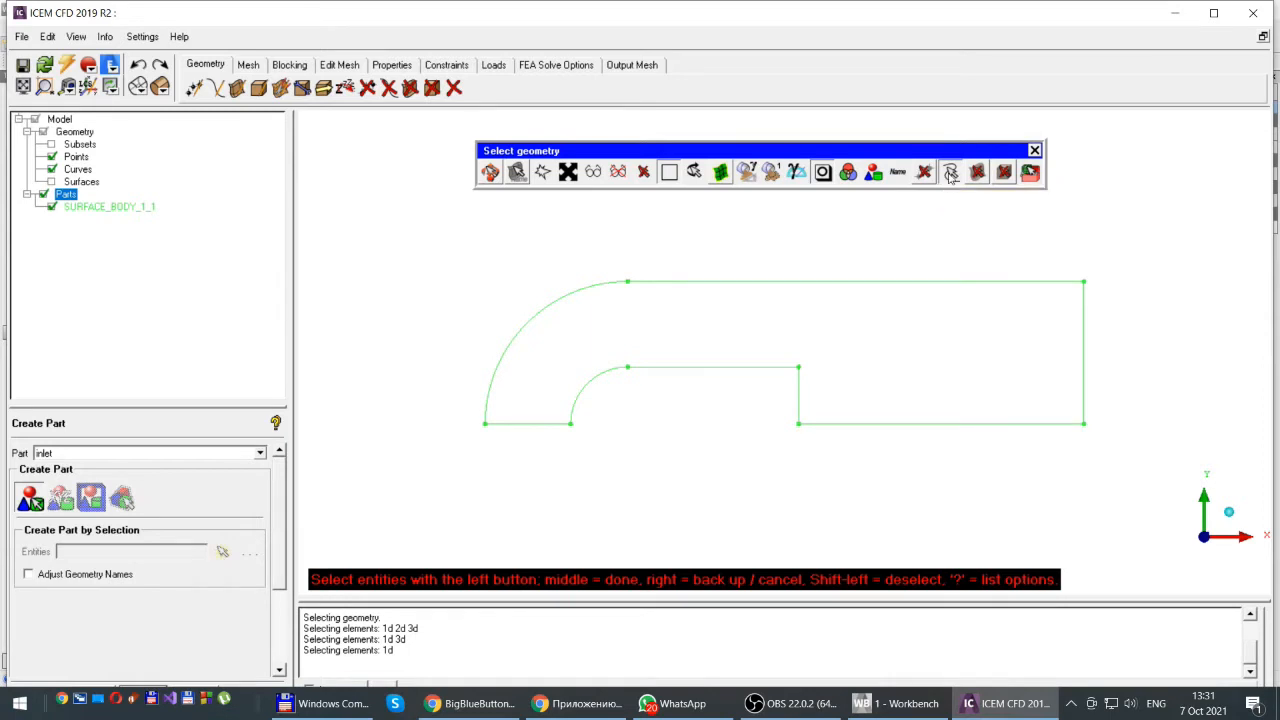
pyautogui.click(925, 173)
pyautogui.click(925, 173)
pyautogui.click(511, 344)
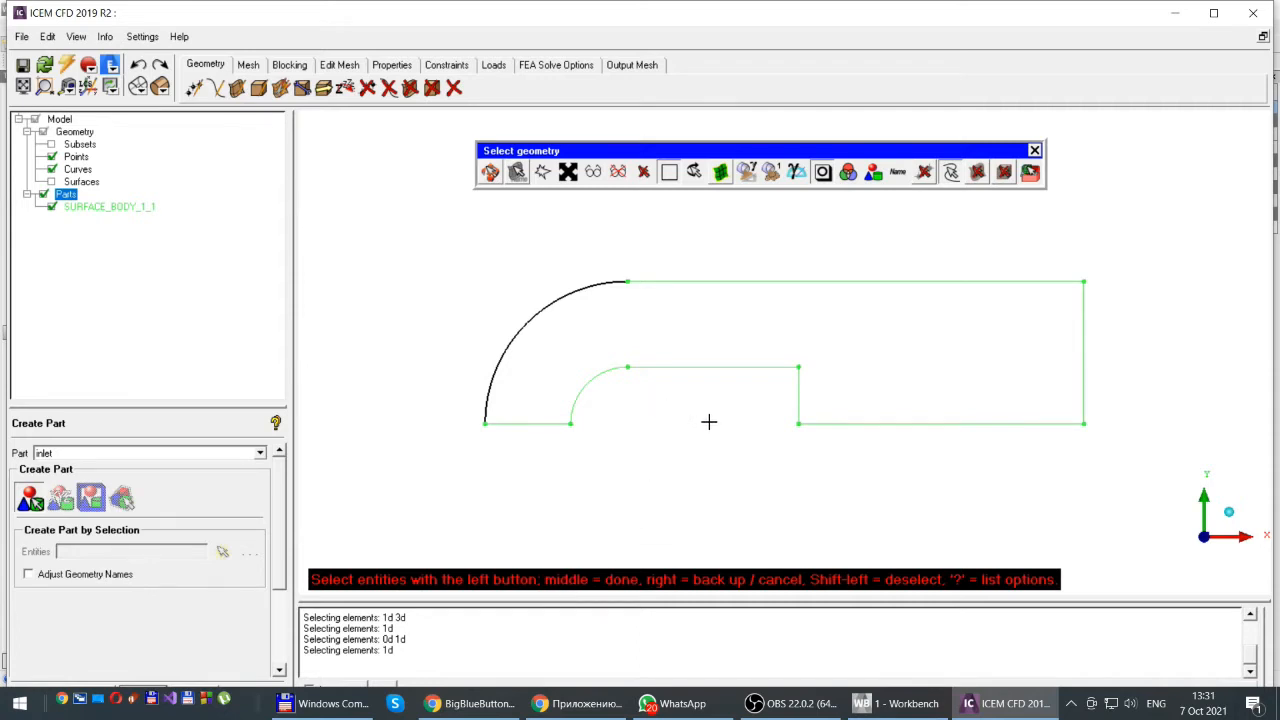
pyautogui.middleClick(660, 426)
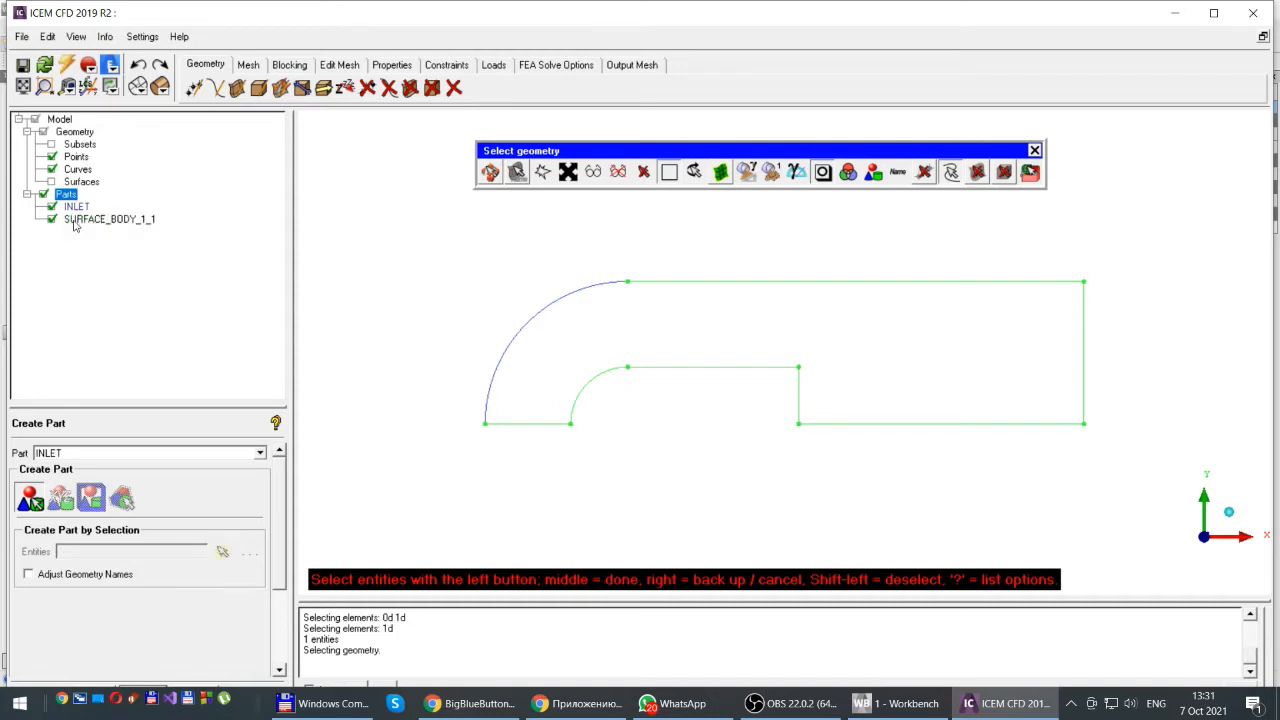
# Step: Create a part named top from the long upper horizontal line of the domain
pyautogui.doubleClick(78, 452)
pyautogui.press('BackSpace')
pyautogui.write('top')
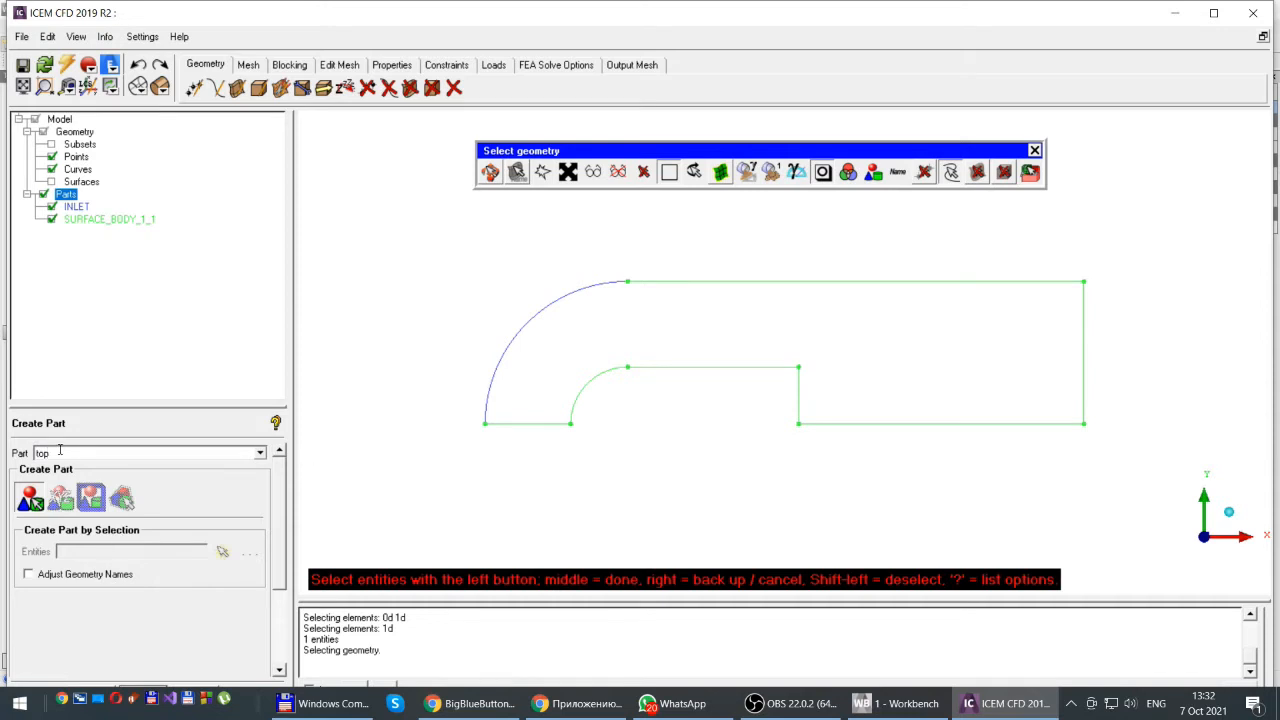
pyautogui.click(838, 282)
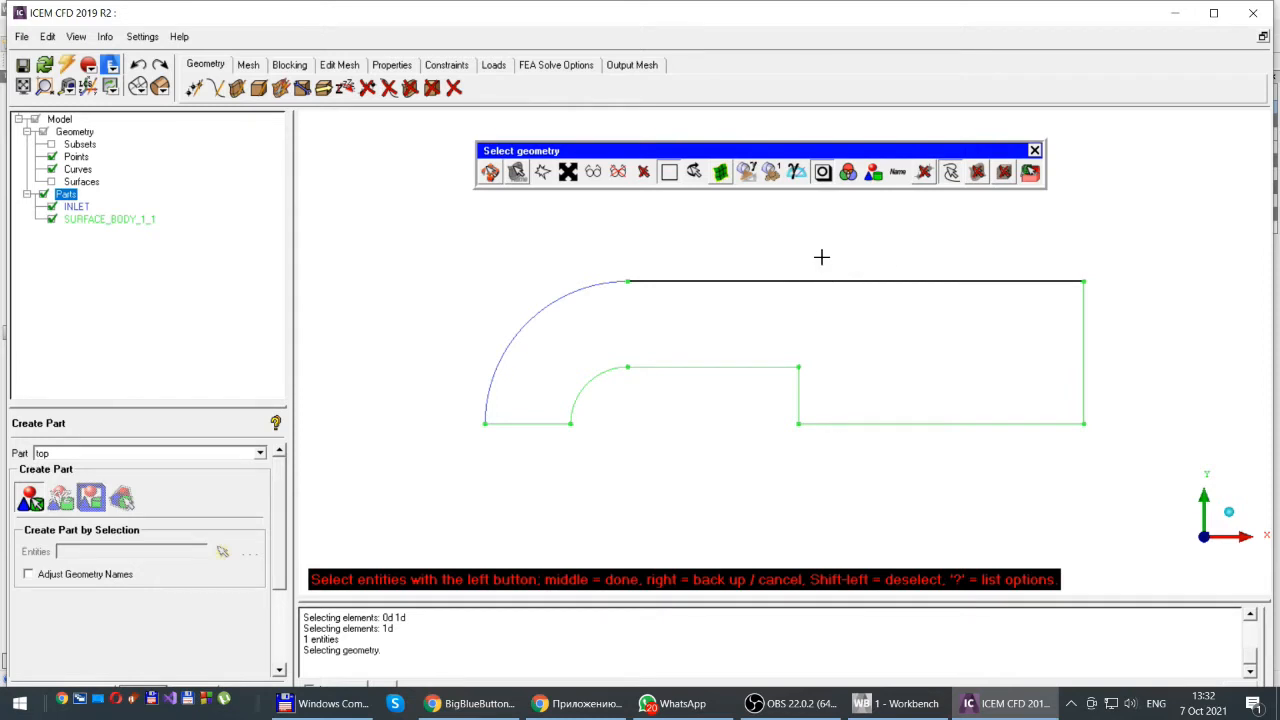
pyautogui.middleClick(821, 257)
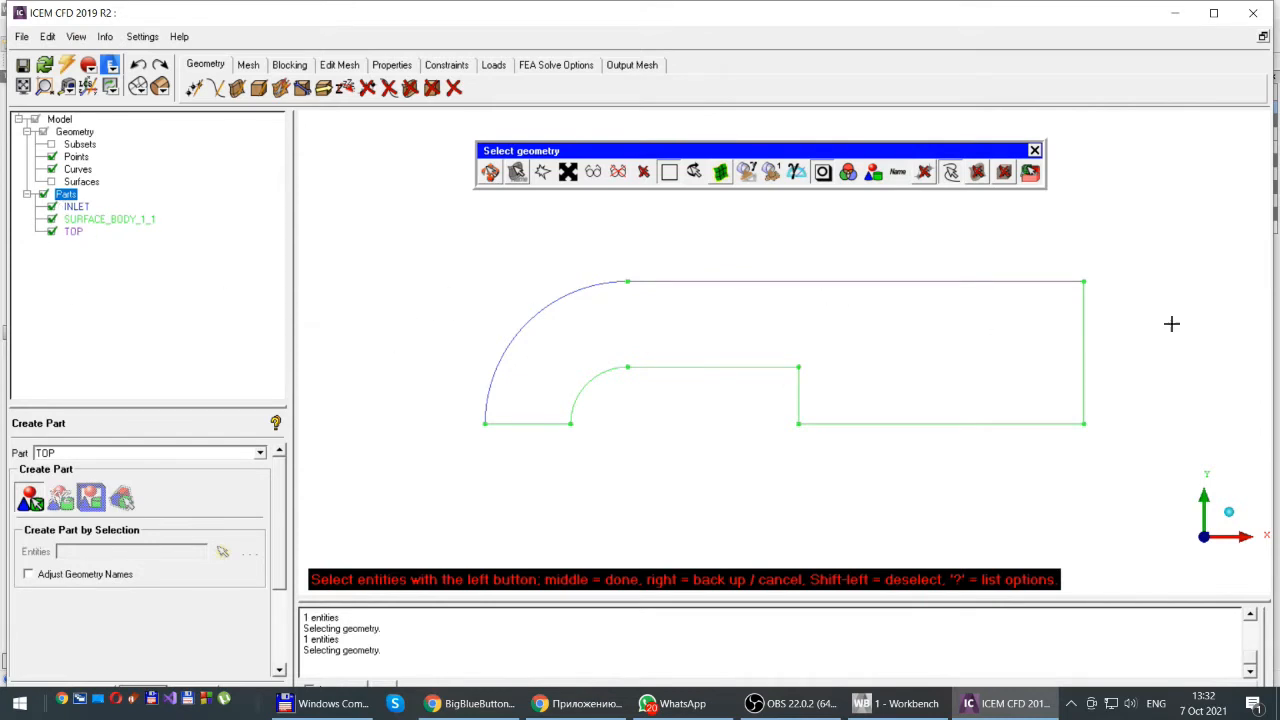
# Step: Create a part named outlet from the vertical line at the domain's downstream end
pyautogui.doubleClick(67, 453)
pyautogui.write('outlet')
pyautogui.click(1081, 347)
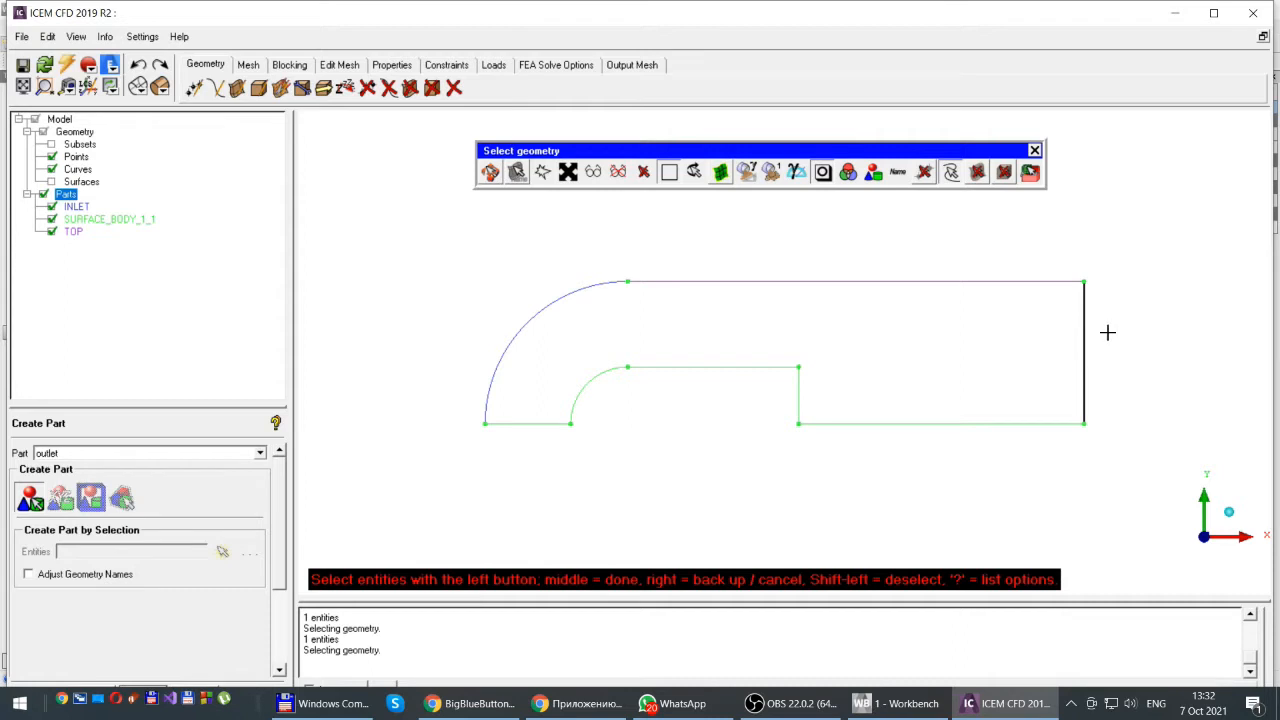
pyautogui.middleClick(1107, 332)
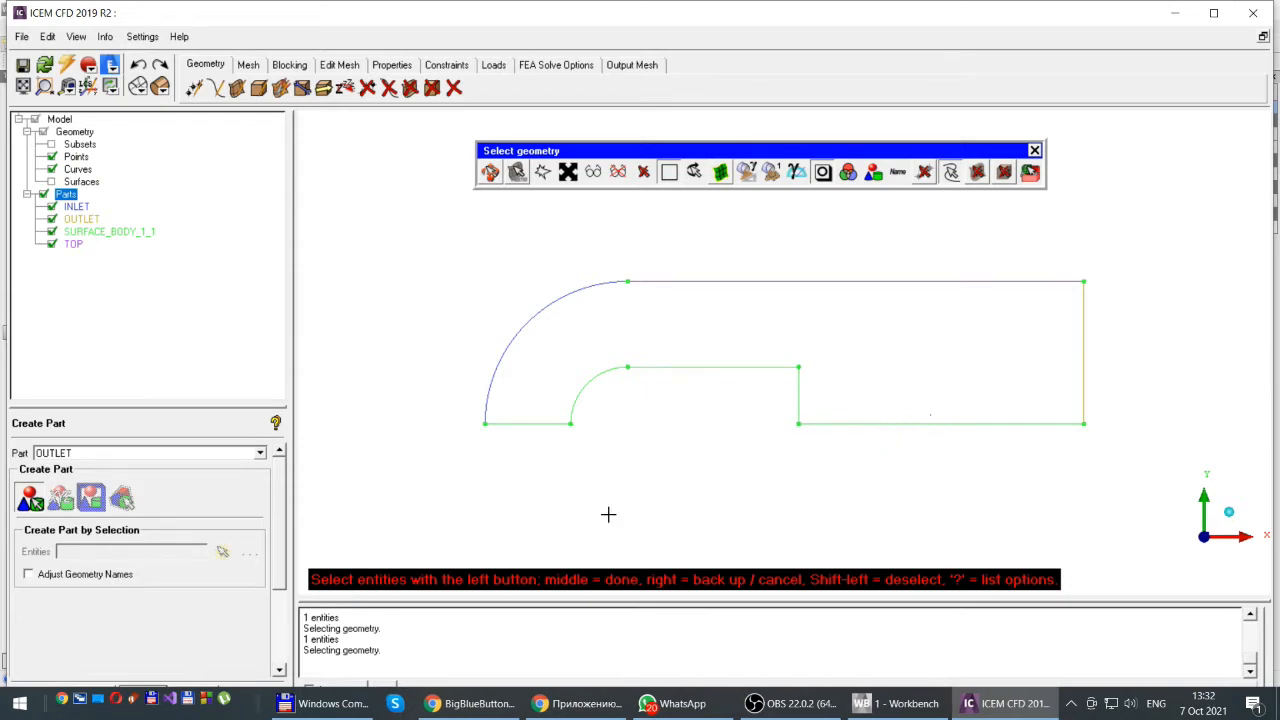
# Step: Create a part named axis2 from the lower horizontal line behind the body
pyautogui.doubleClick(79, 455)
pyautogui.write('axis2')
pyautogui.click(932, 424)
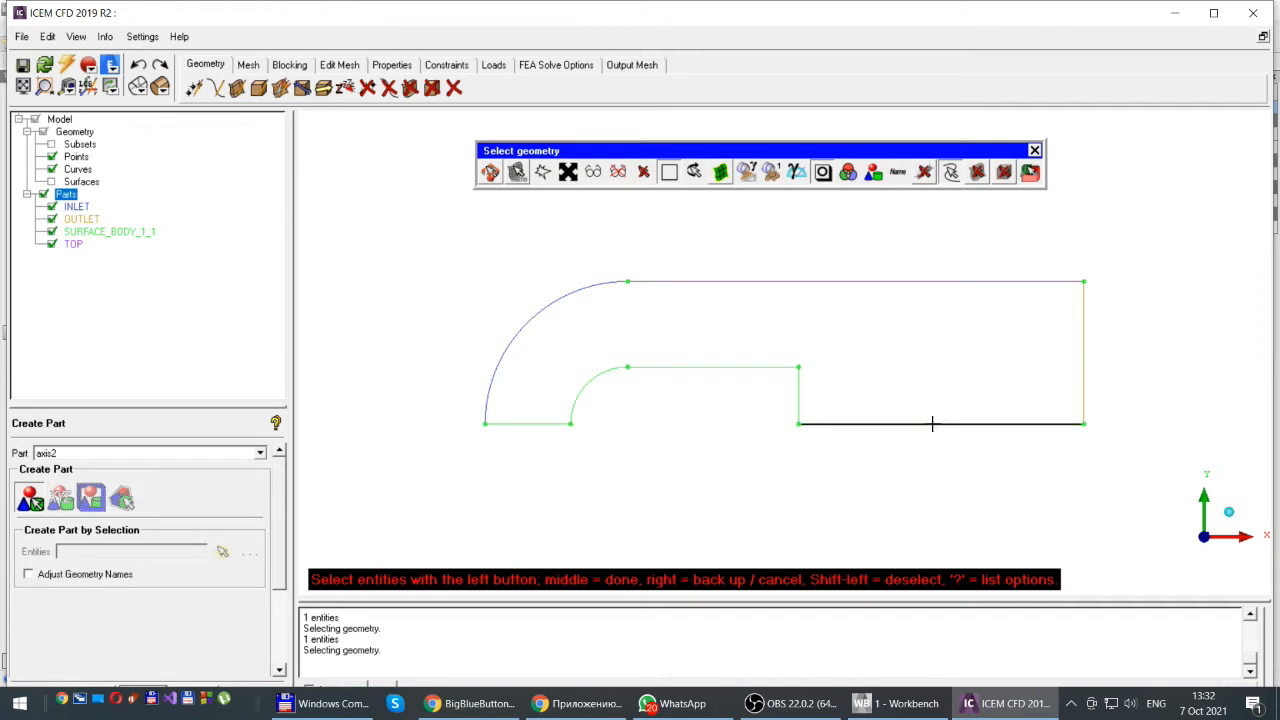
pyautogui.middleClick(907, 356)
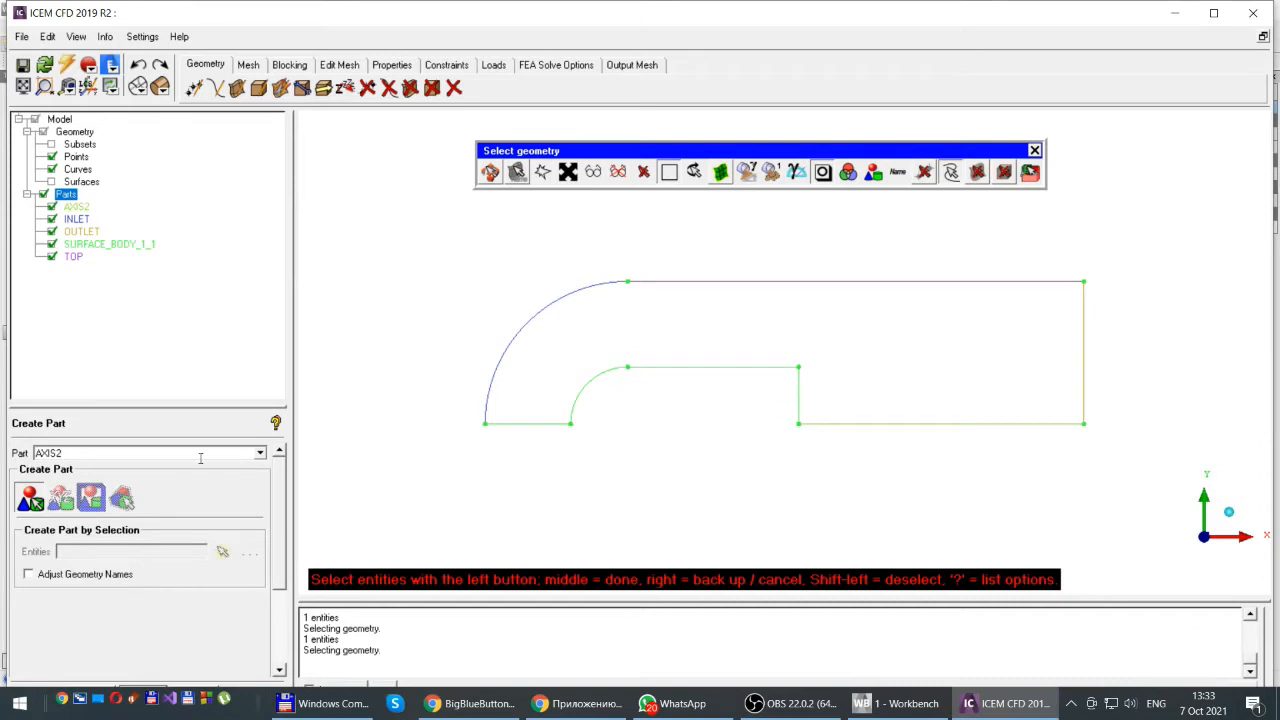
# Step: Create a part named Base from the short vertical line at the rear of the body
pyautogui.moveTo(69, 452); pyautogui.dragTo(15, 457)
pyautogui.write('Base')
pyautogui.click(797, 394)
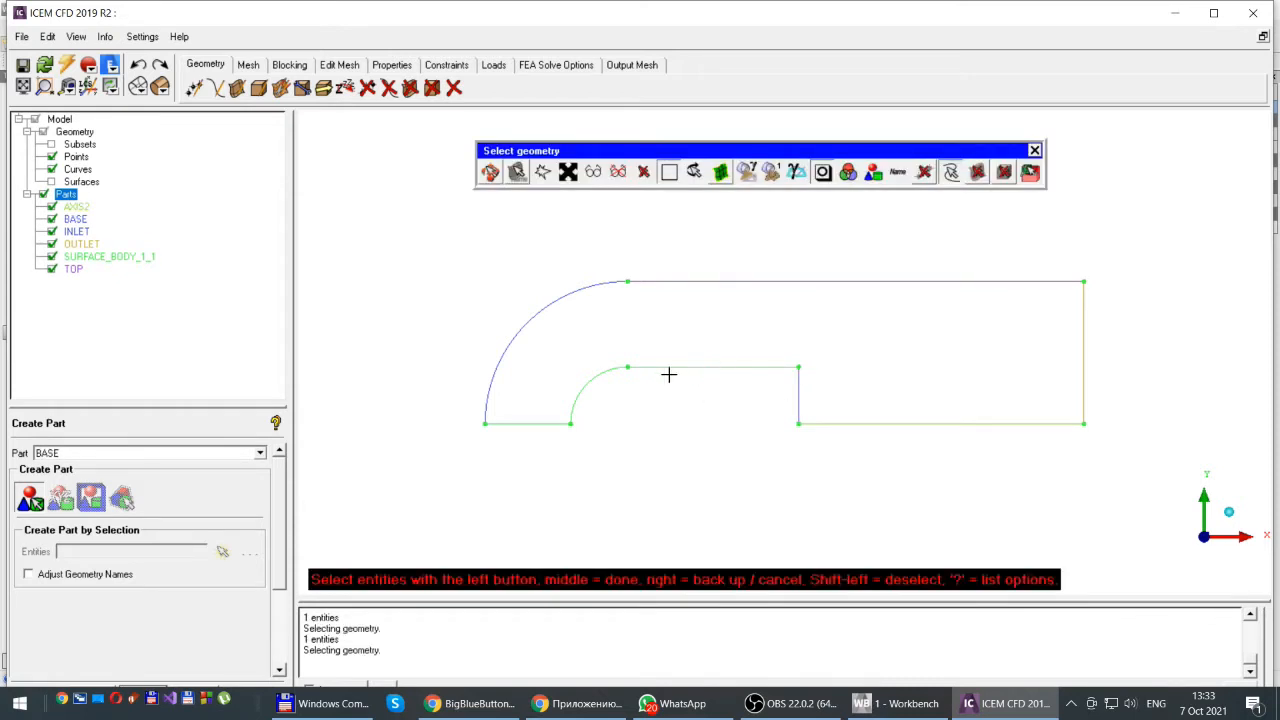
# Step: Create a part named cyl from the horizontal line along the top of the body
pyautogui.doubleClick(55, 453)
pyautogui.write('cyl')
pyautogui.click(698, 369)
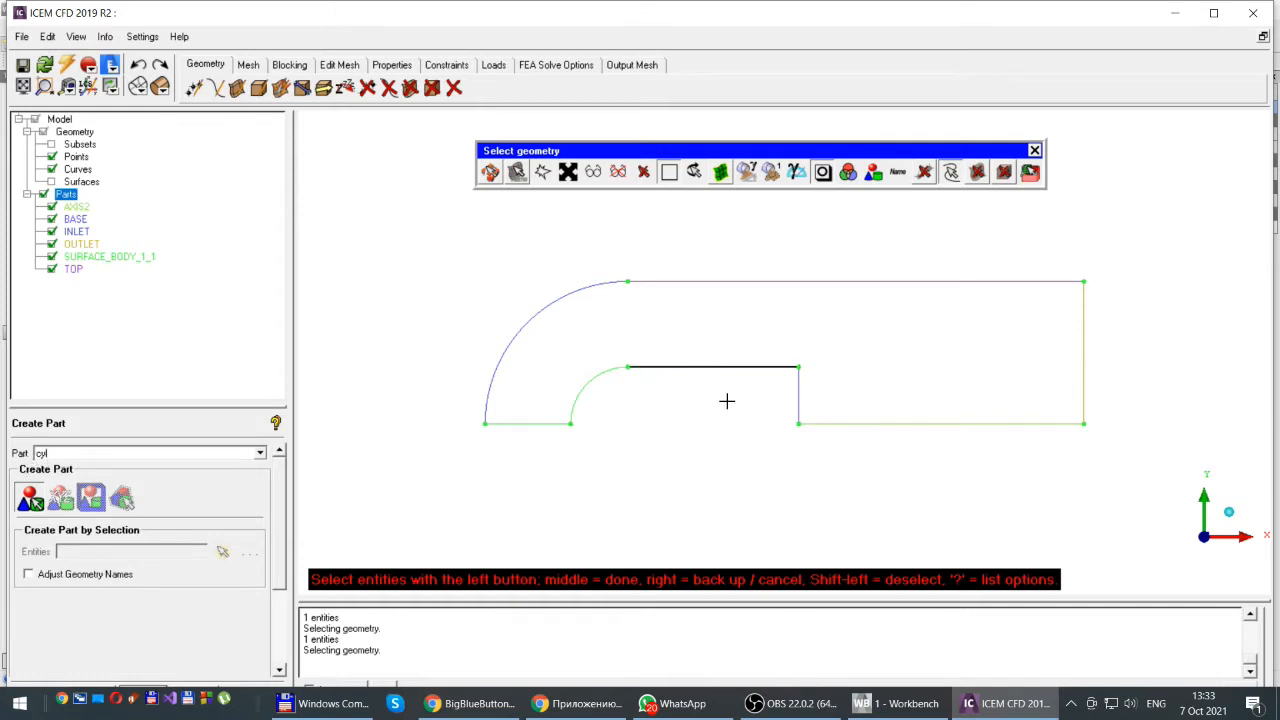
pyautogui.middleClick(757, 328)
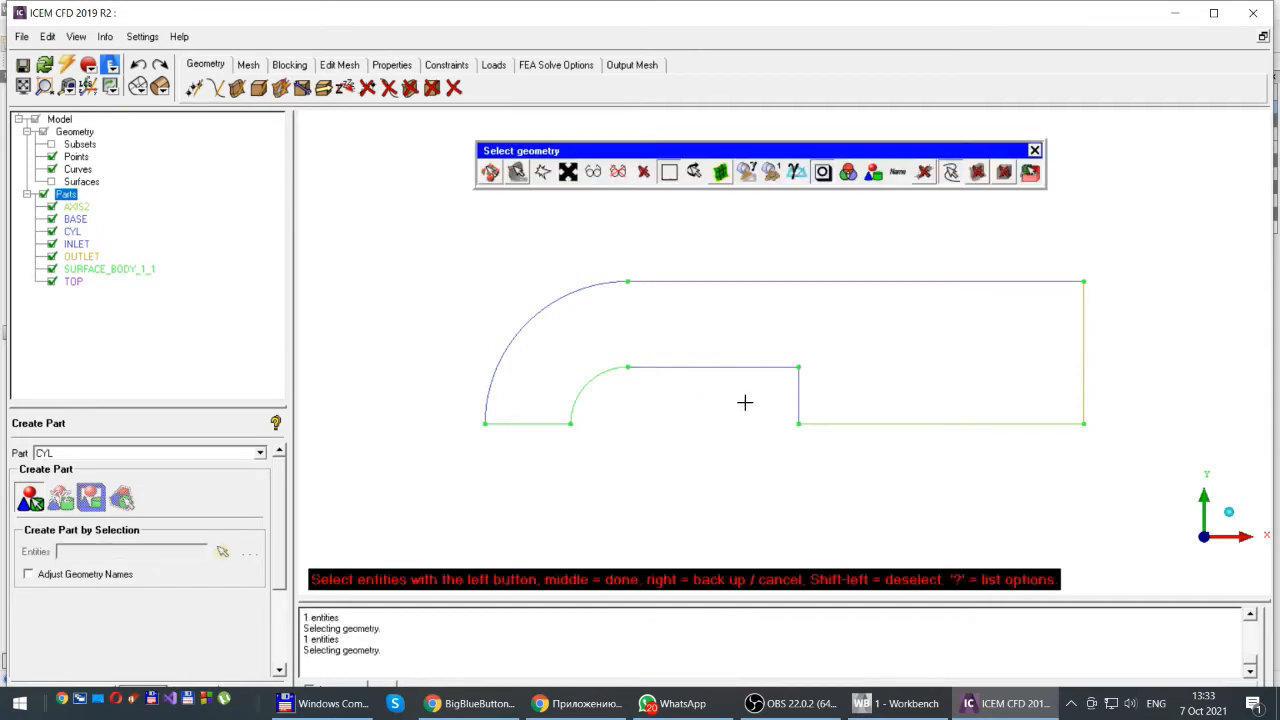
# Step: Create a part named front from the small inner arc at the nose of the body
pyautogui.click(583, 387)
pyautogui.moveTo(64, 453); pyautogui.dragTo(22, 455)
pyautogui.write('front')
pyautogui.middleClick(674, 420)
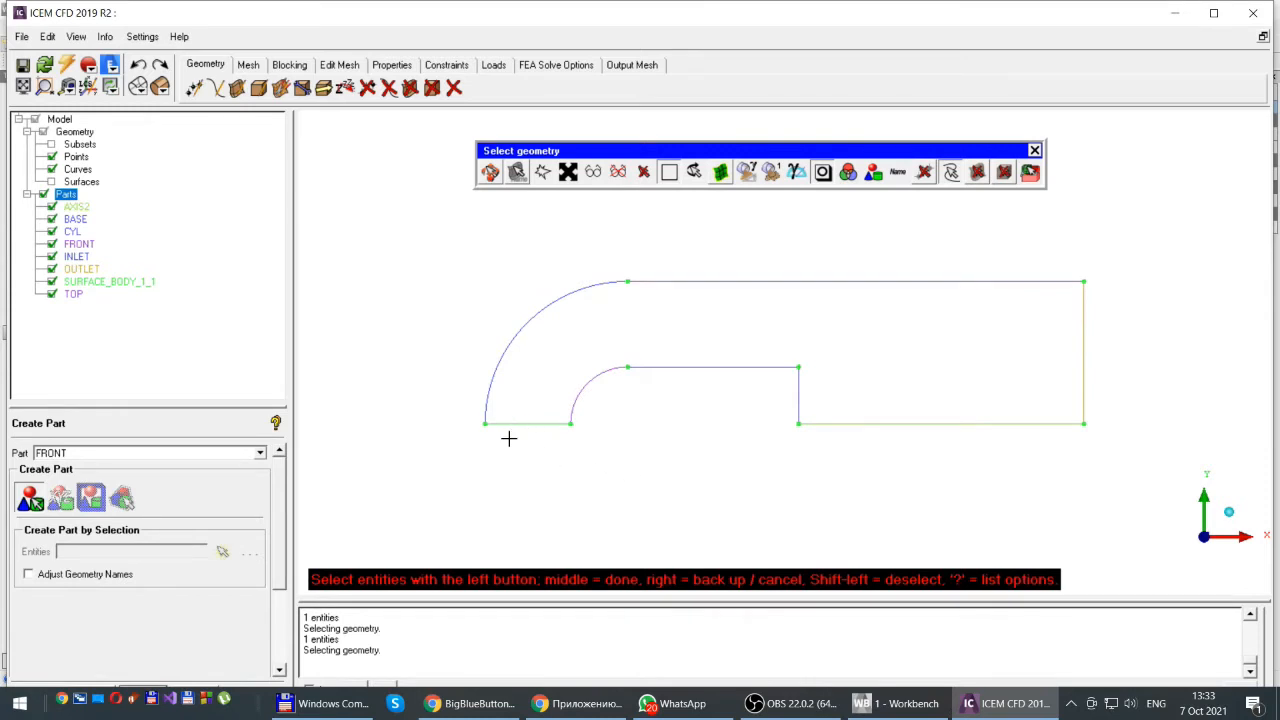
# Step: Create a part named axis1 from the short lower line ahead of the body and finish creating parts
pyautogui.doubleClick(68, 453)
pyautogui.write('sxis1')
pyautogui.click(527, 423)
pyautogui.middleClick(652, 455)
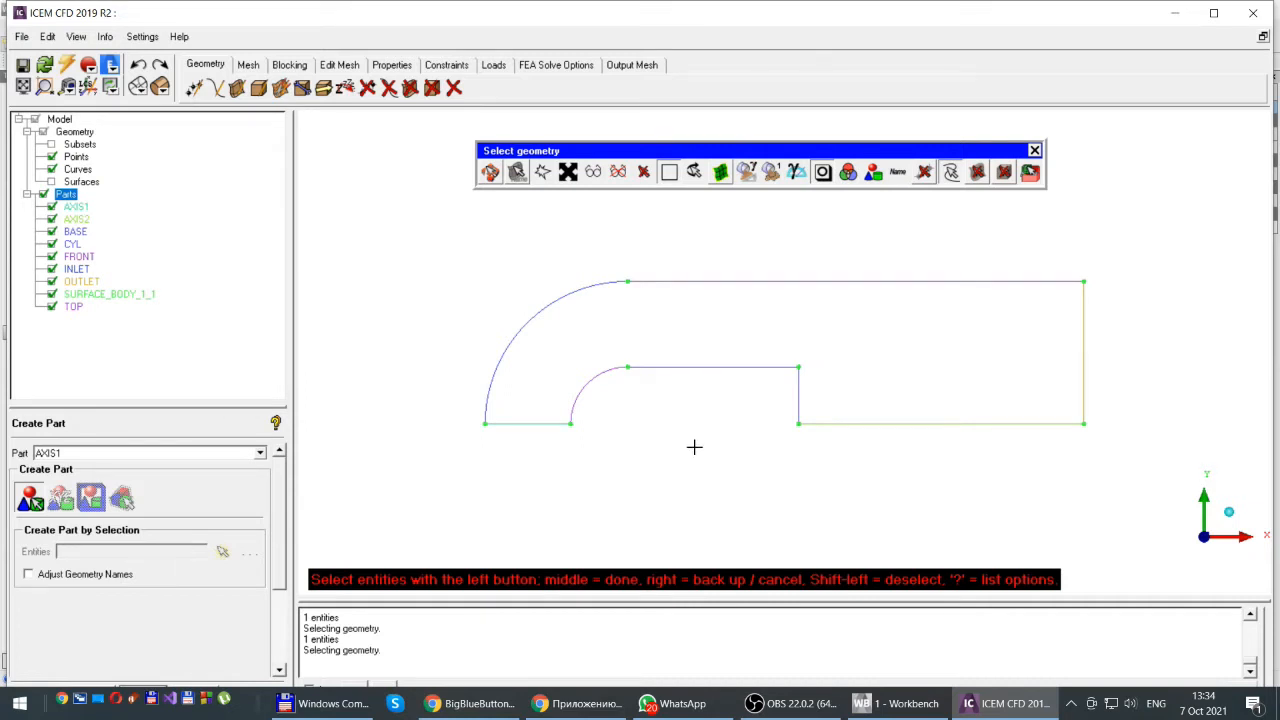
pyautogui.click(1216, 13)
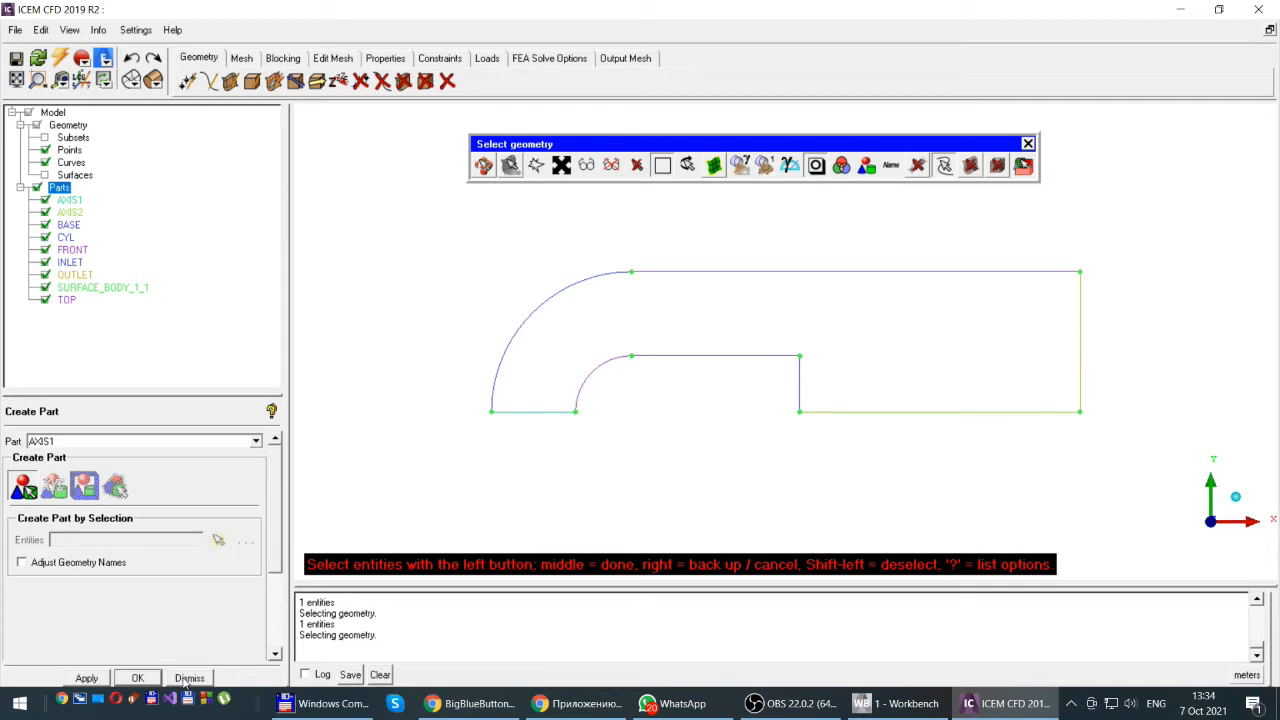
pyautogui.click(187, 679)
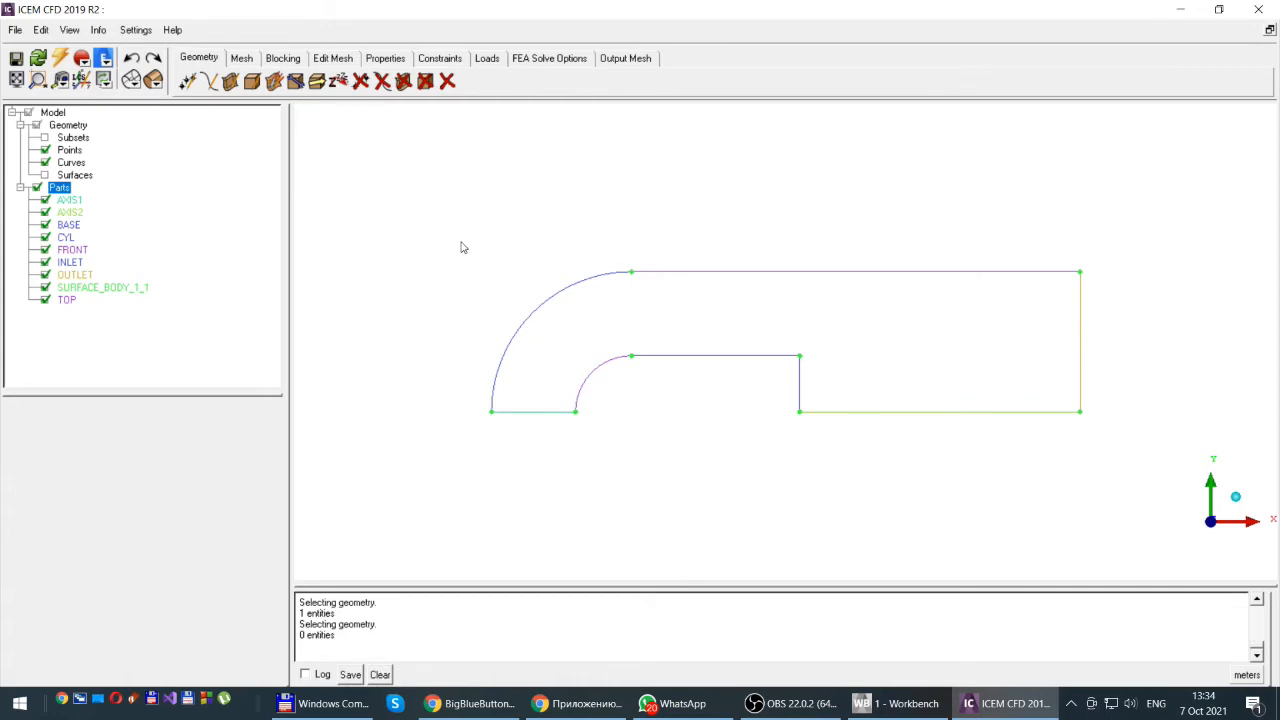
# Step: Check which curve belongs to each named boundary part by hiding and showing the parts one by one, from AXIS1 through TOP
pyautogui.click(45, 201)
pyautogui.click(45, 201)
pyautogui.click(45, 201)
pyautogui.click(45, 201)
pyautogui.click(45, 201)
pyautogui.click(45, 201)
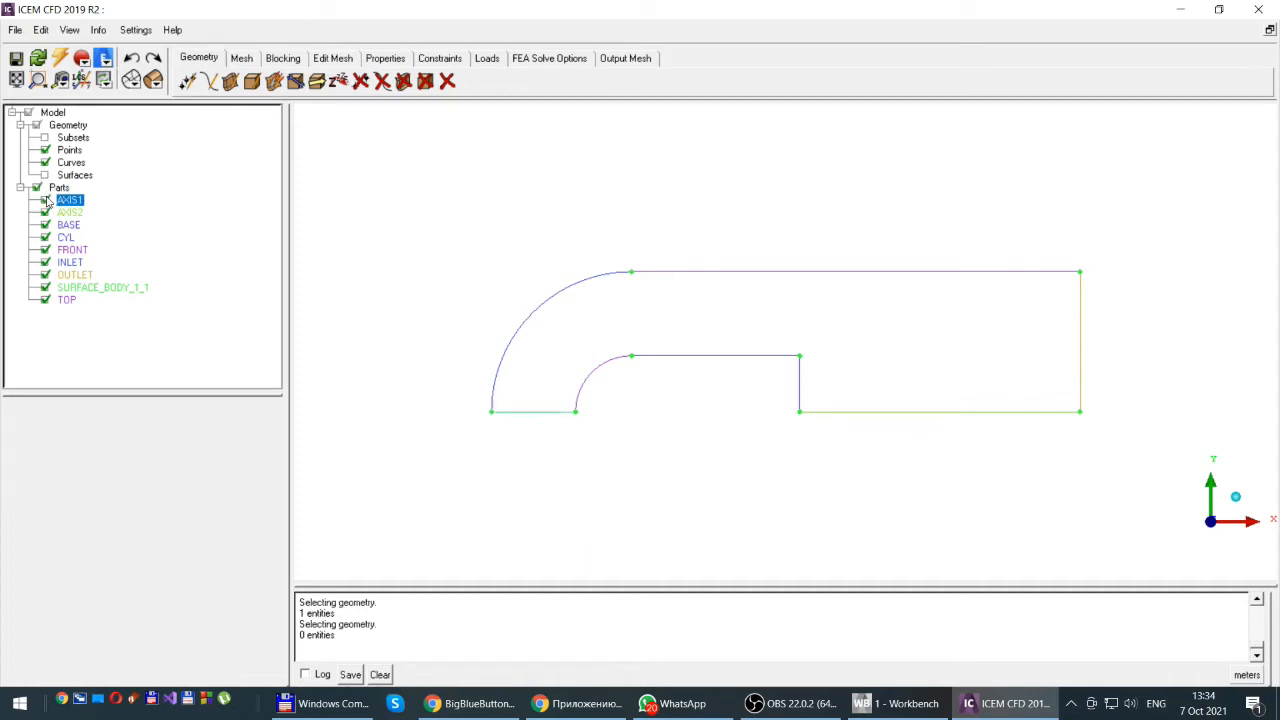
pyautogui.click(44, 213)
pyautogui.click(44, 213)
pyautogui.click(44, 213)
pyautogui.click(44, 213)
pyautogui.click(44, 213)
pyautogui.click(44, 213)
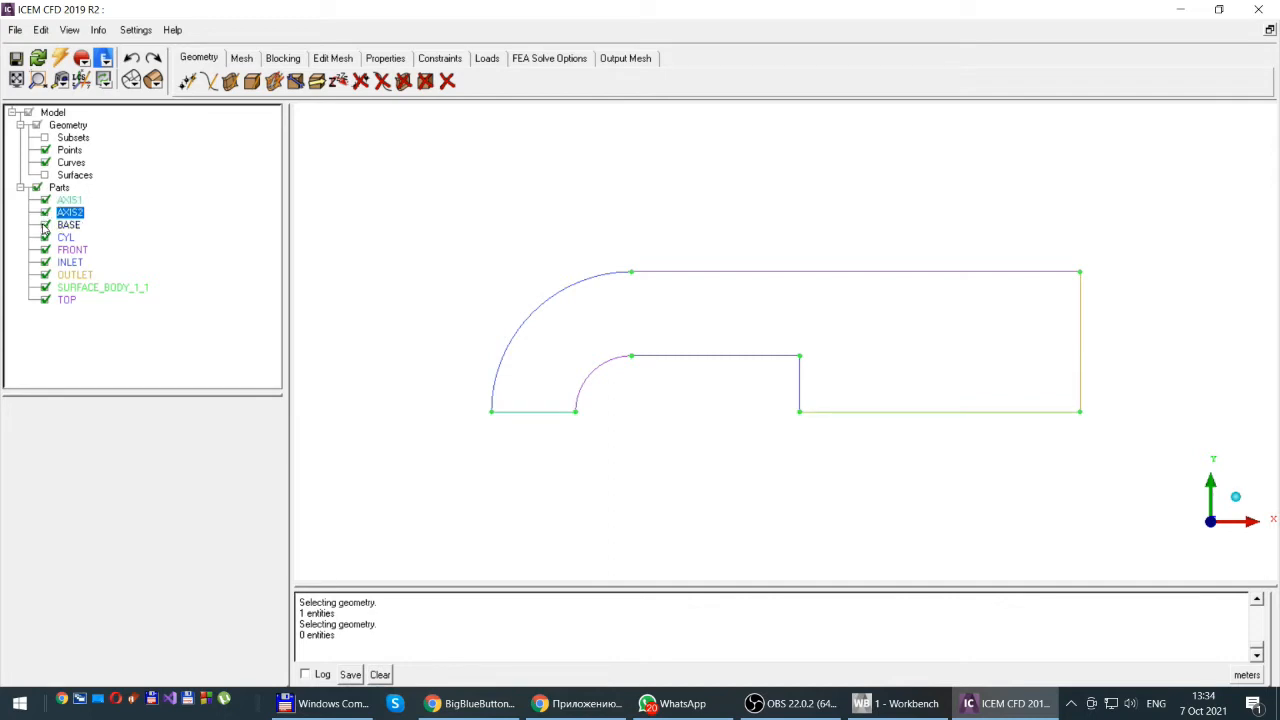
pyautogui.click(44, 225)
pyautogui.click(44, 225)
pyautogui.click(44, 225)
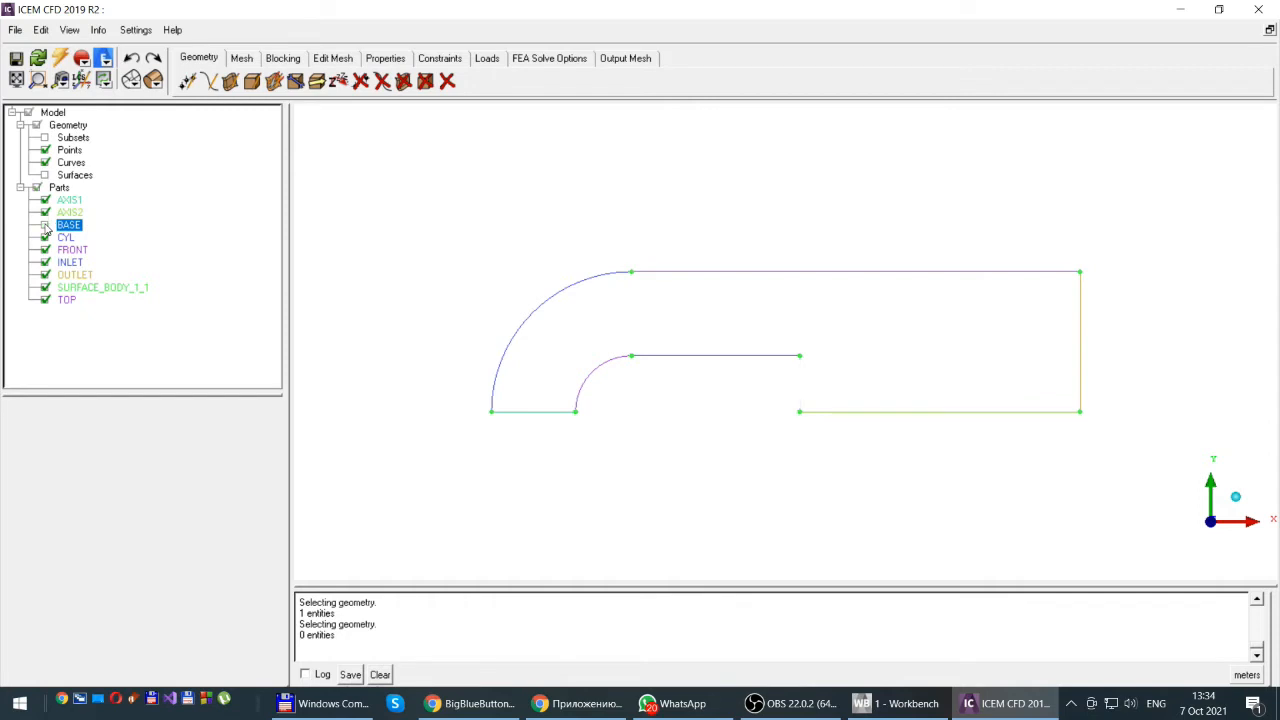
pyautogui.click(44, 225)
pyautogui.click(44, 238)
pyautogui.click(44, 238)
pyautogui.click(44, 238)
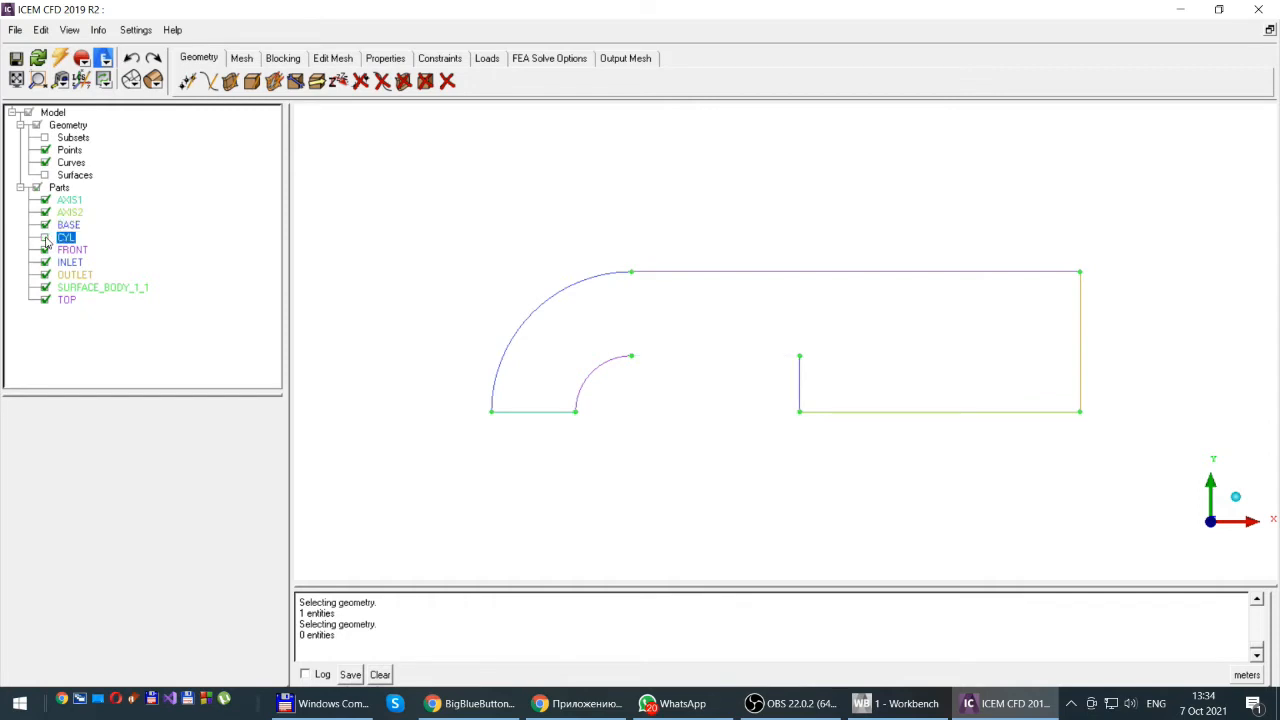
pyautogui.click(44, 238)
pyautogui.click(44, 250)
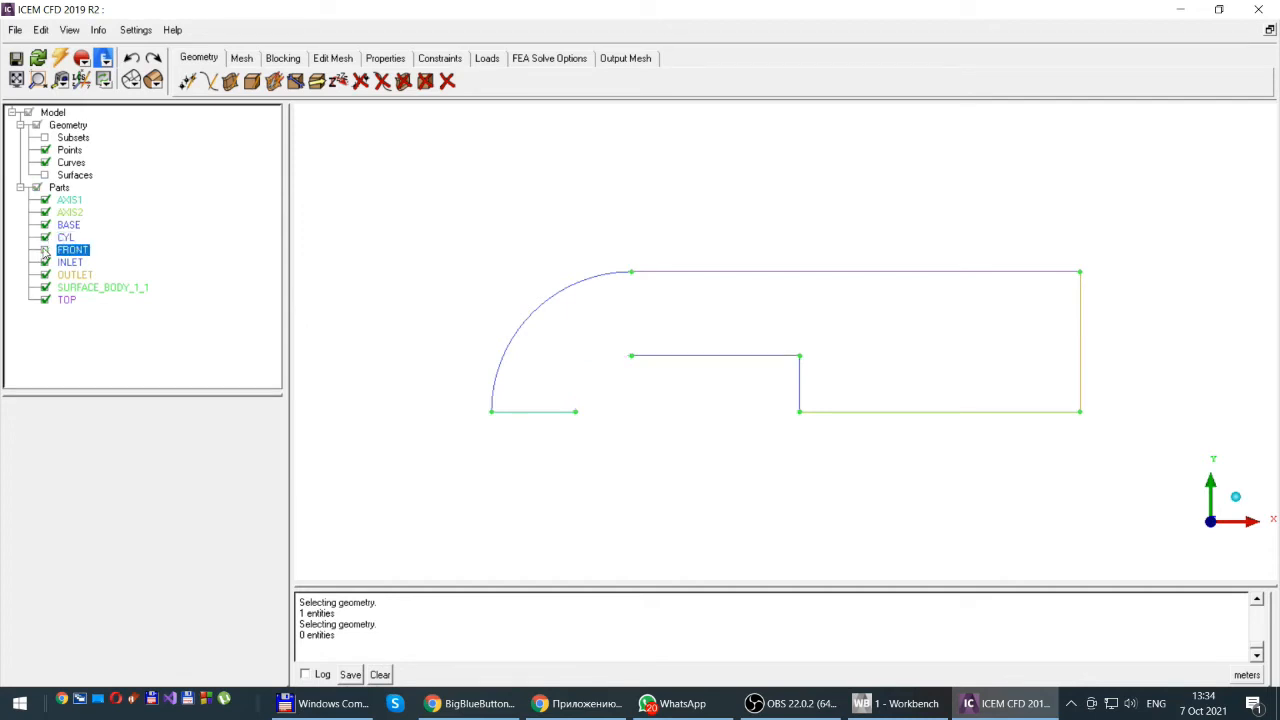
pyautogui.click(44, 250)
pyautogui.click(44, 262)
pyautogui.click(44, 262)
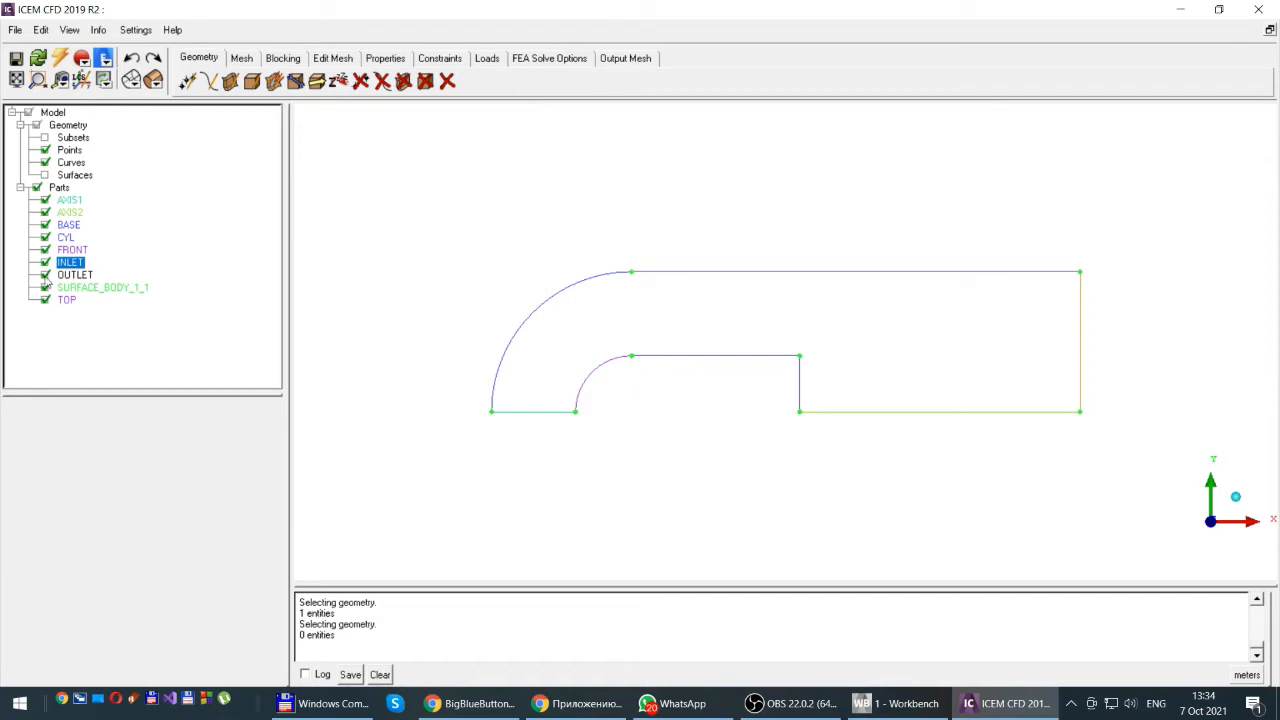
pyautogui.click(44, 275)
pyautogui.click(44, 275)
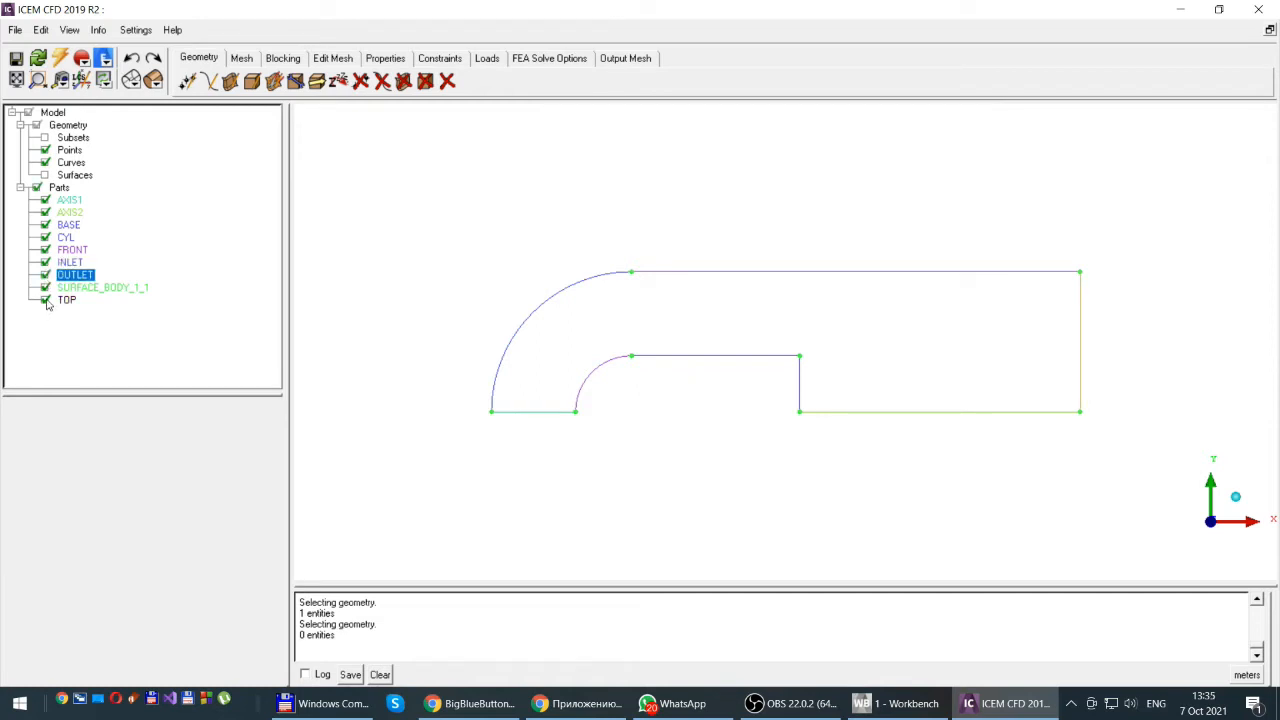
pyautogui.click(44, 300)
pyautogui.click(44, 300)
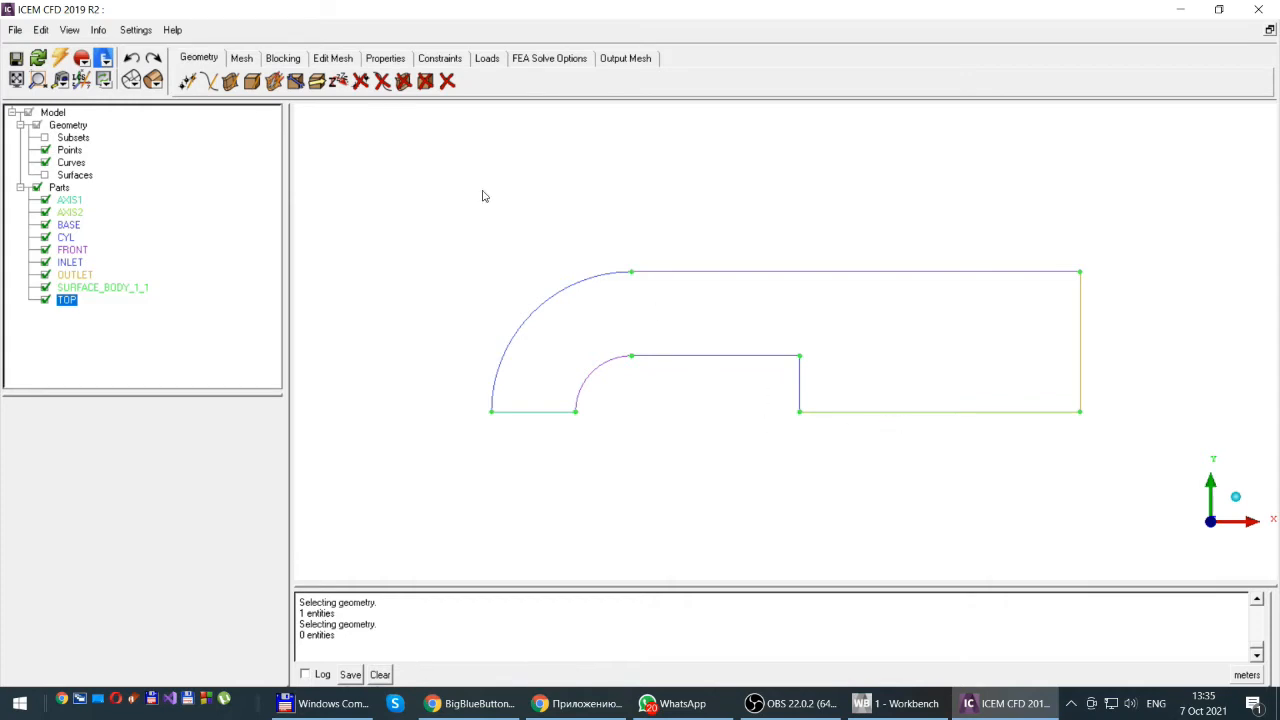
# Step: Create a material-point body named flow at the centroid between the body's upper rear corner and the domain's upper outlet corner
pyautogui.click(253, 84)
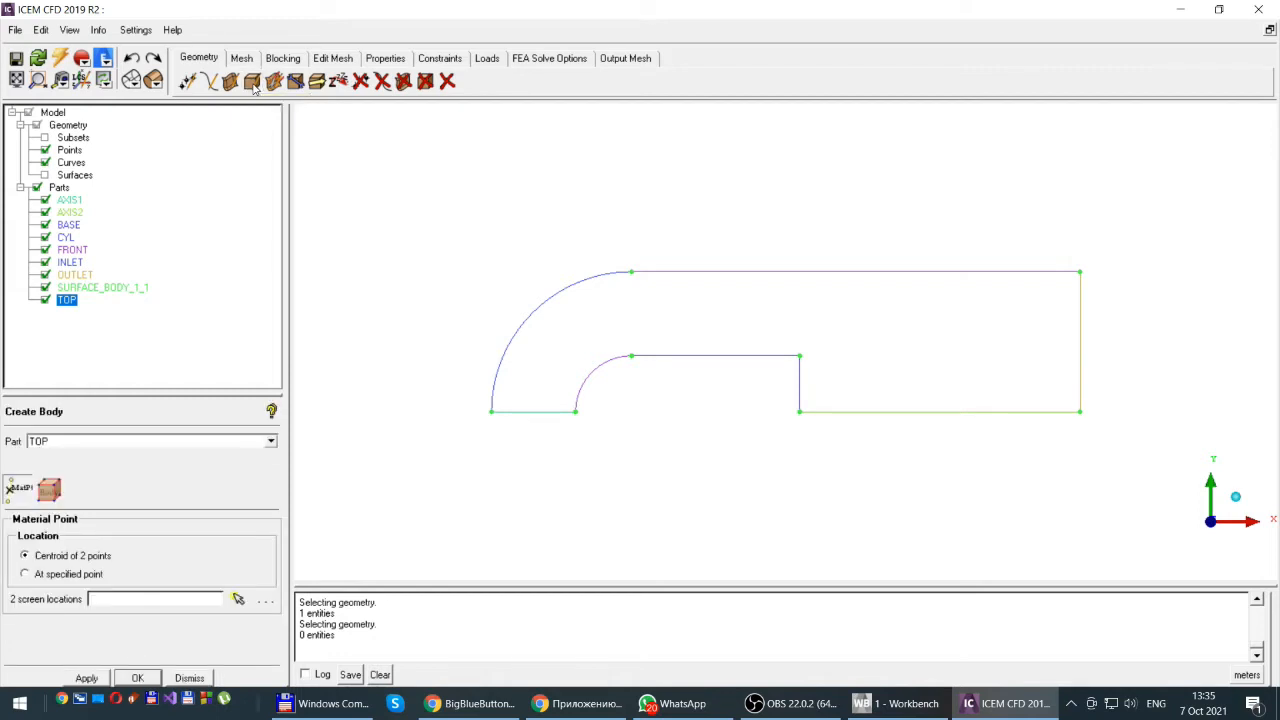
pyautogui.doubleClick(60, 444)
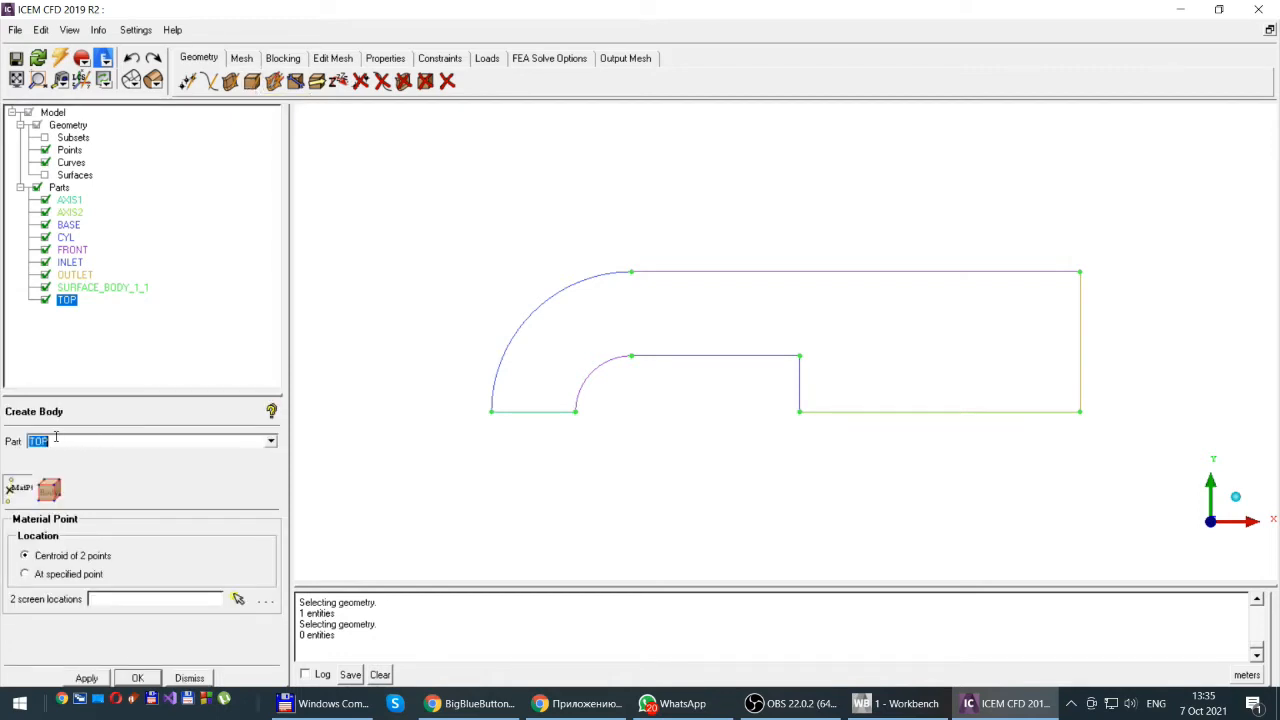
pyautogui.press('BackSpace')
pyautogui.write('flow')
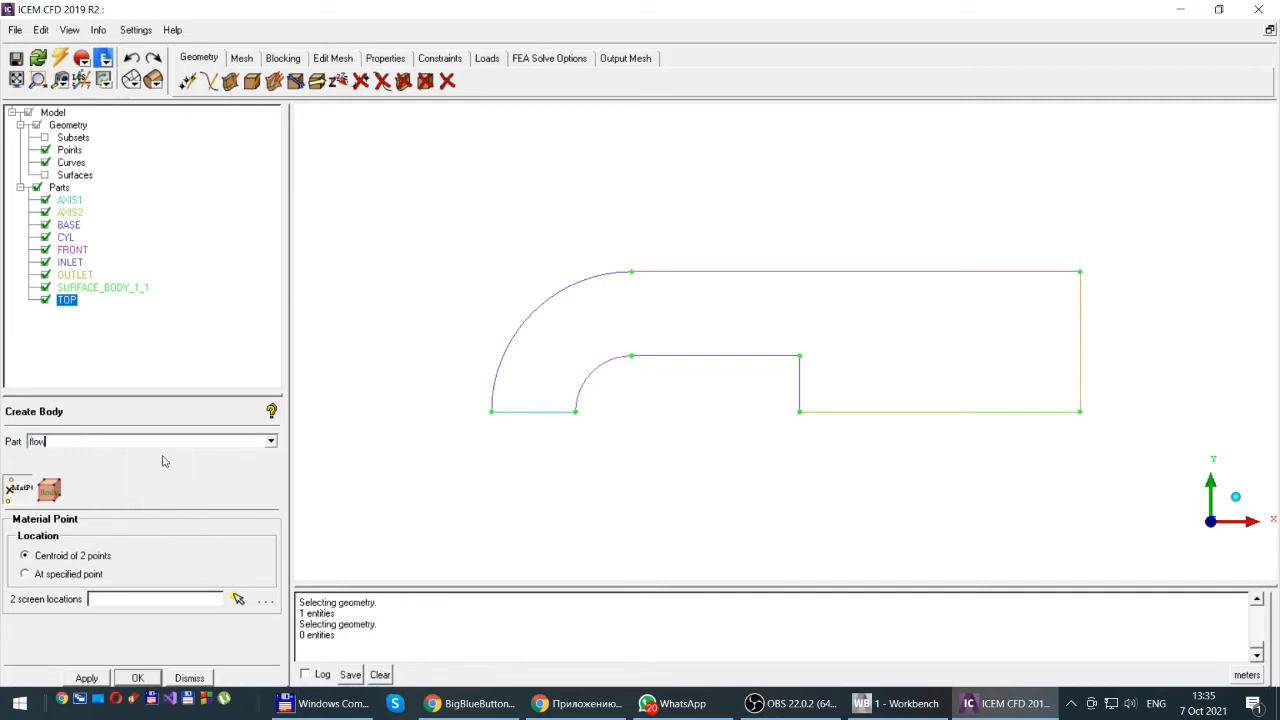
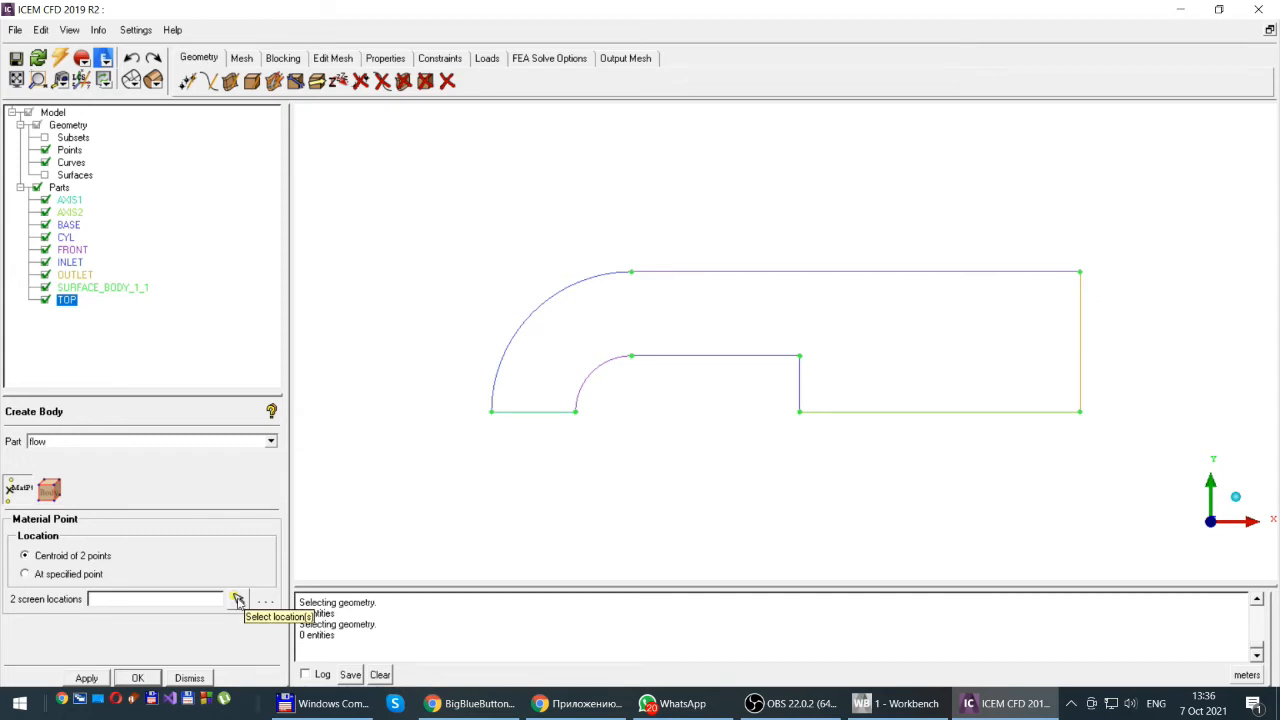
pyautogui.click(238, 599)
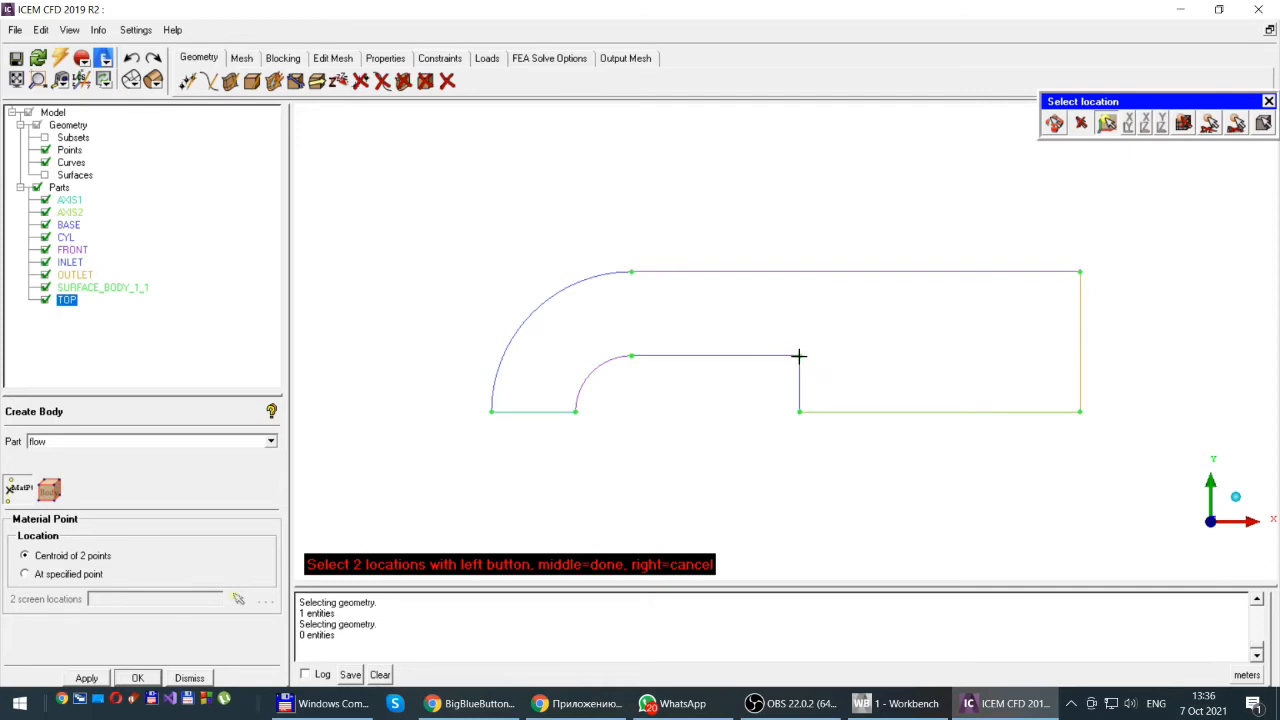
pyautogui.middleClick(1114, 271)
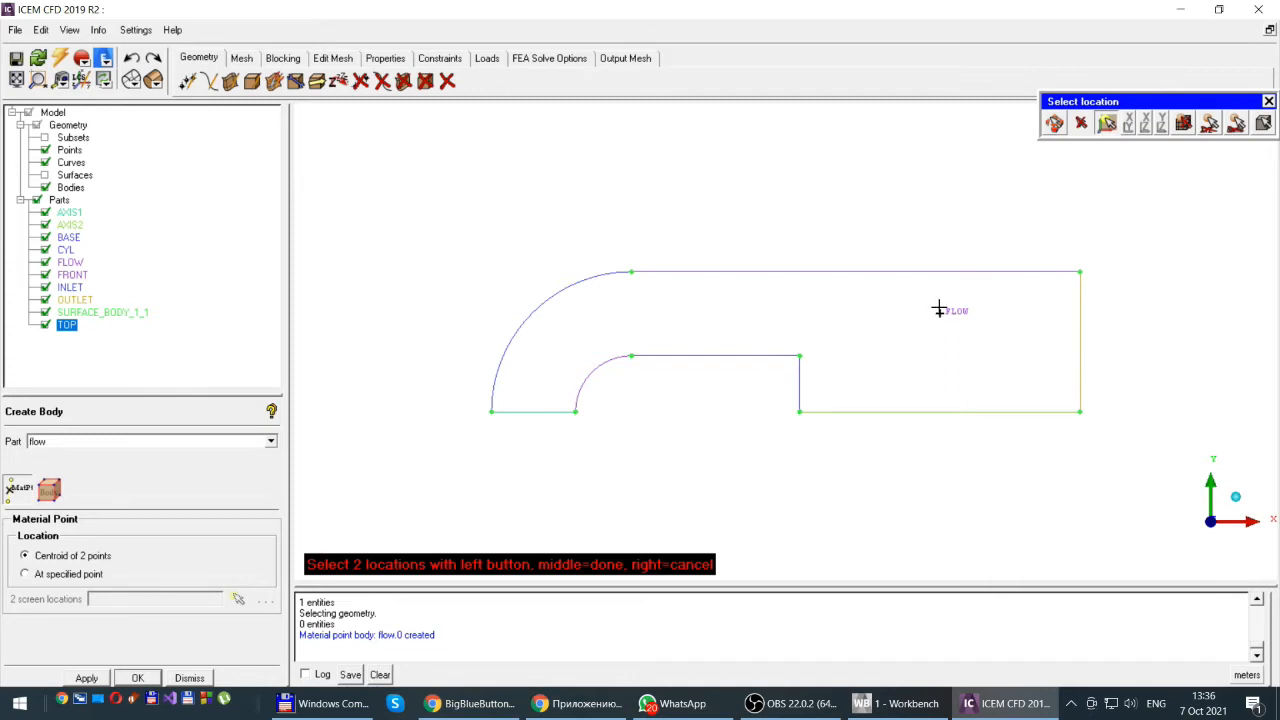
pyautogui.click(189, 678)
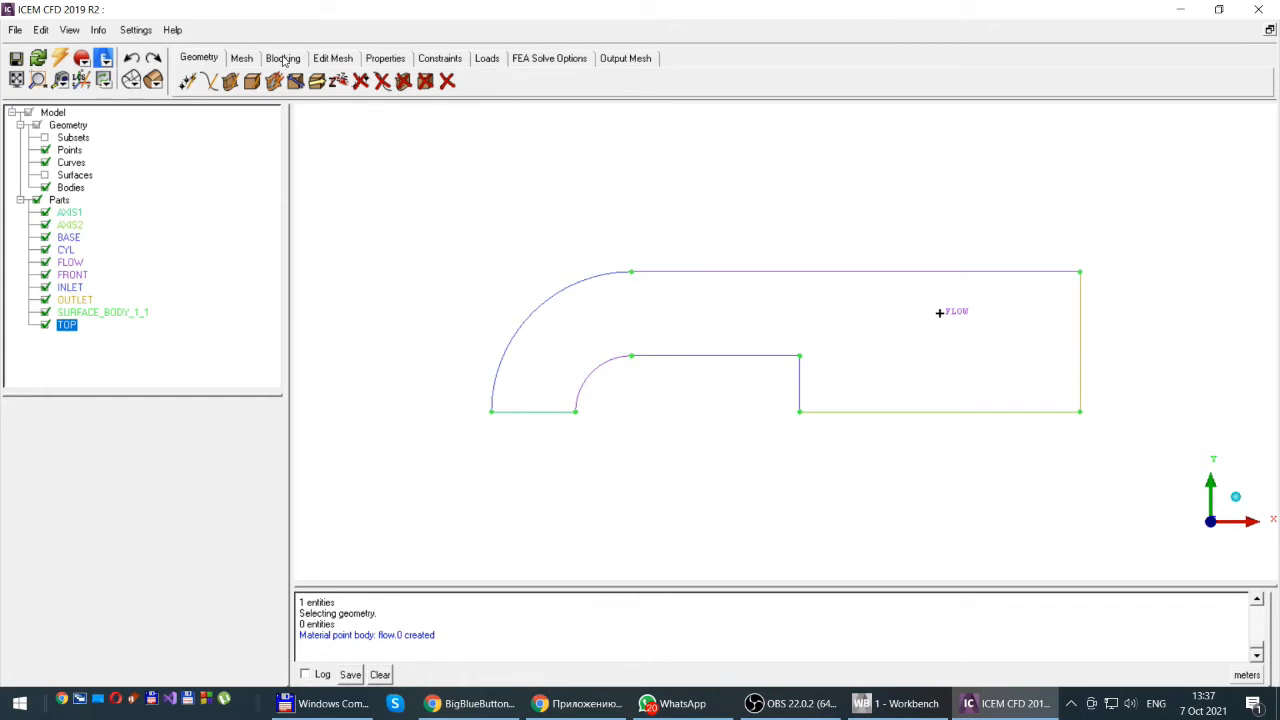
# Step: Initialize a 2D Planar block in the FLOW part, keeping Initialize with settings enabled
pyautogui.click(283, 58)
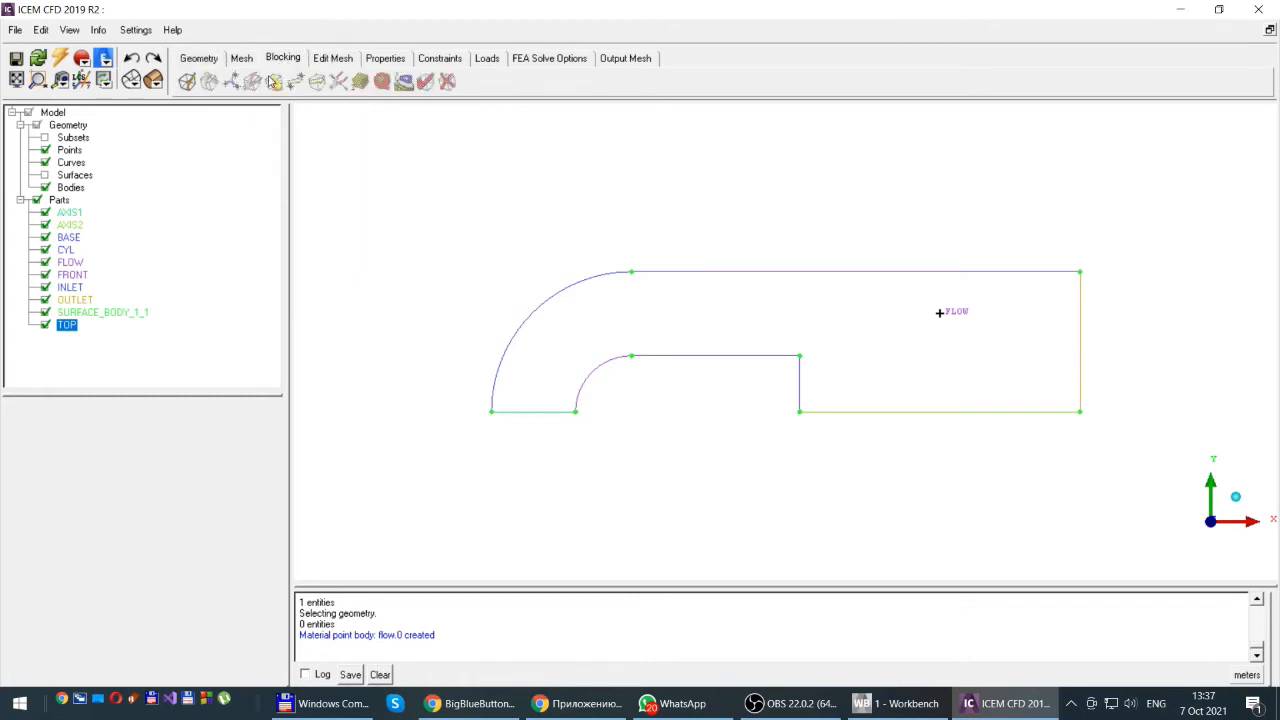
pyautogui.click(188, 84)
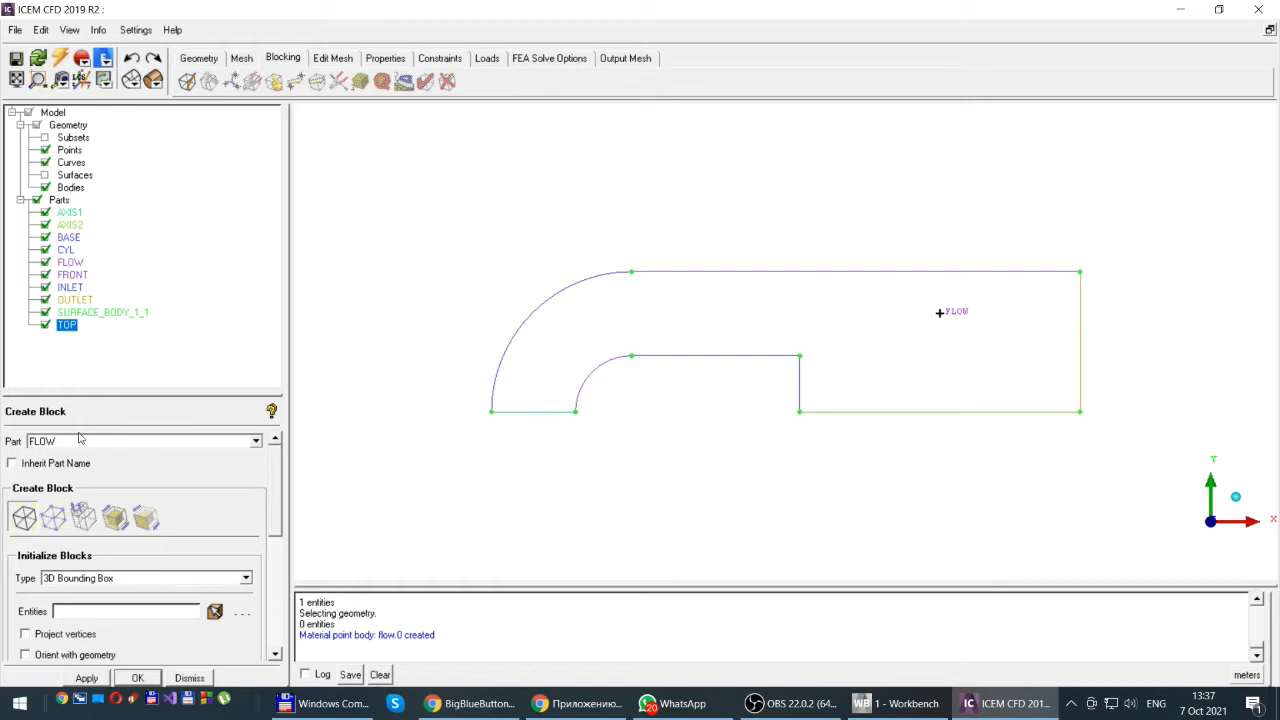
pyautogui.doubleClick(42, 441)
pyautogui.click(77, 447)
pyautogui.click(246, 579)
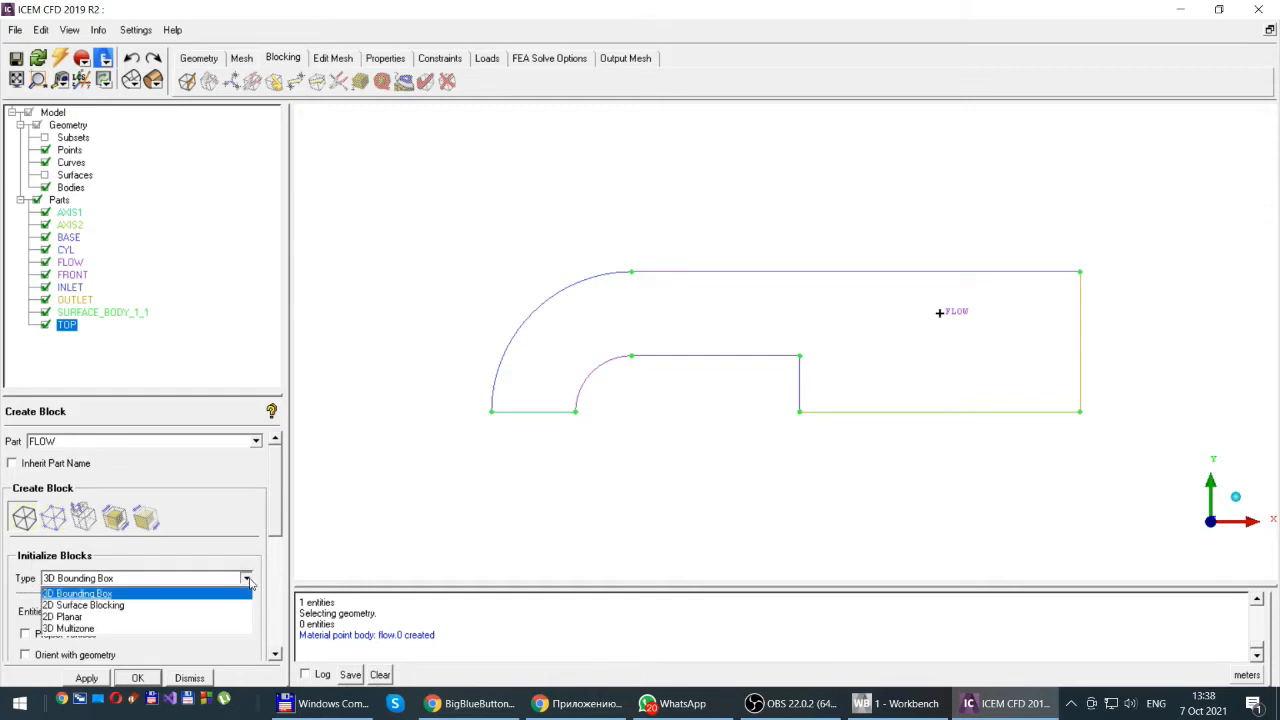
pyautogui.click(70, 617)
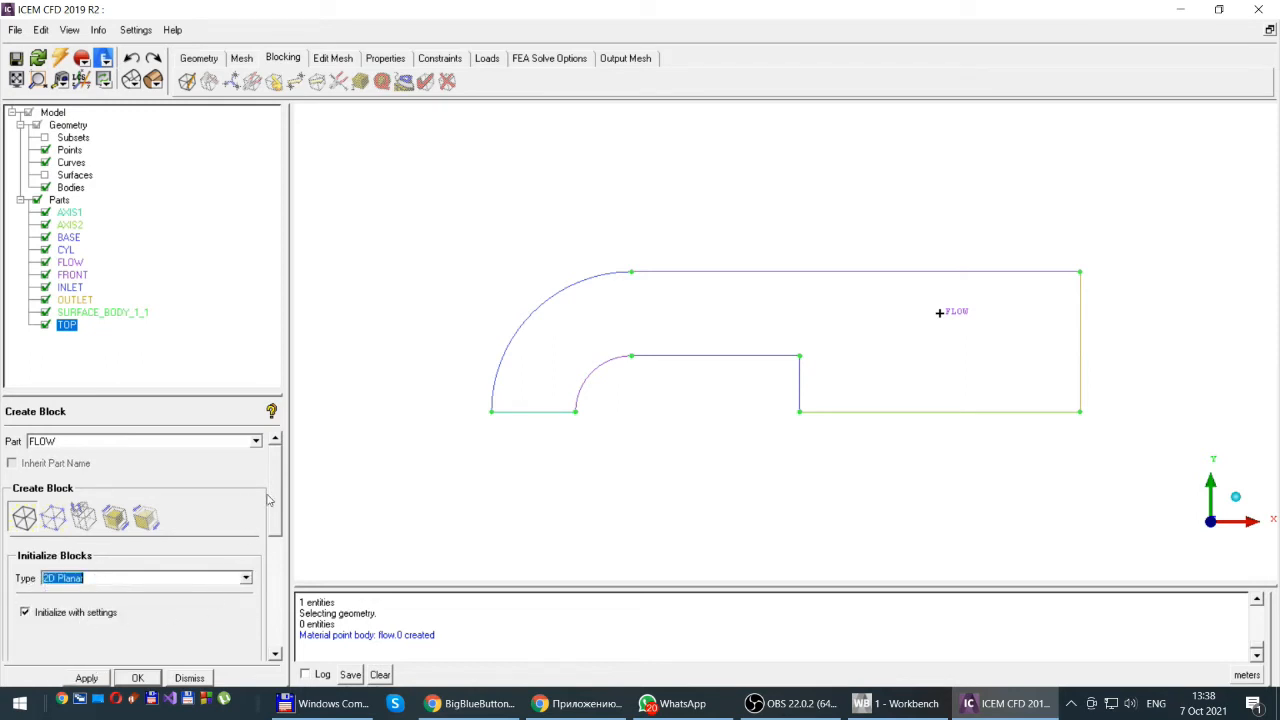
pyautogui.scroll(-2, 279, 488)
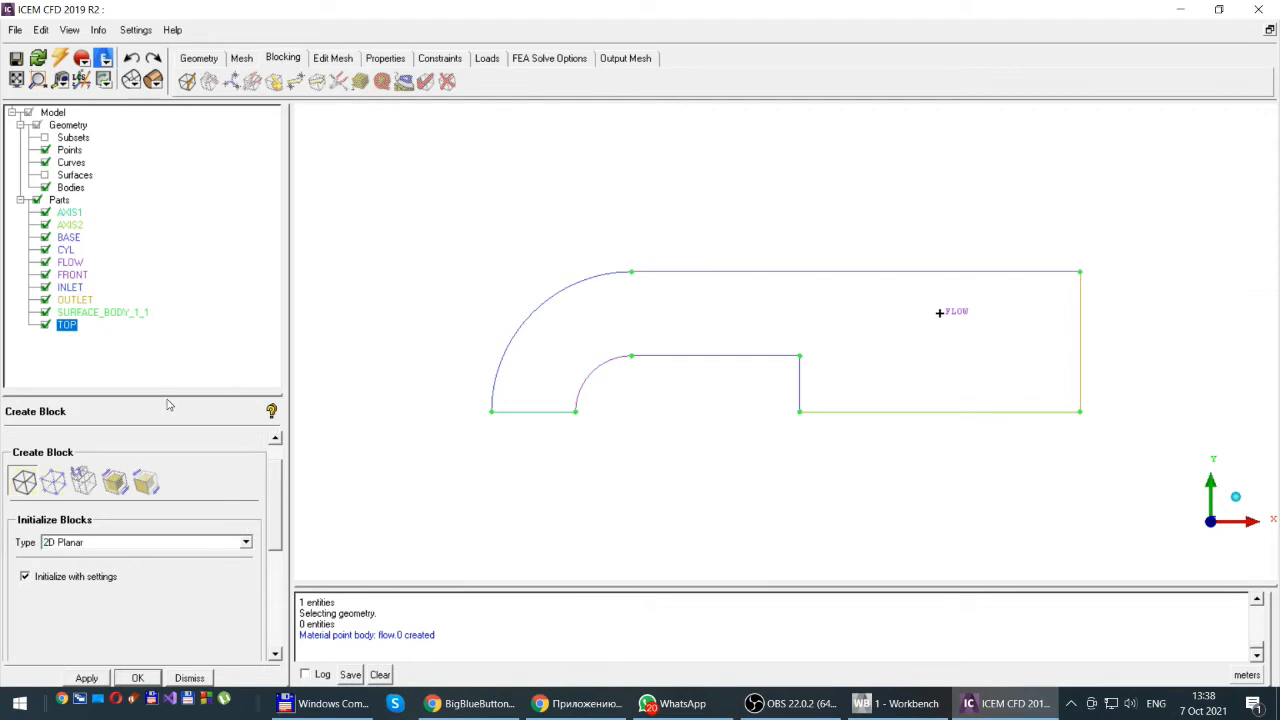
pyautogui.click(138, 678)
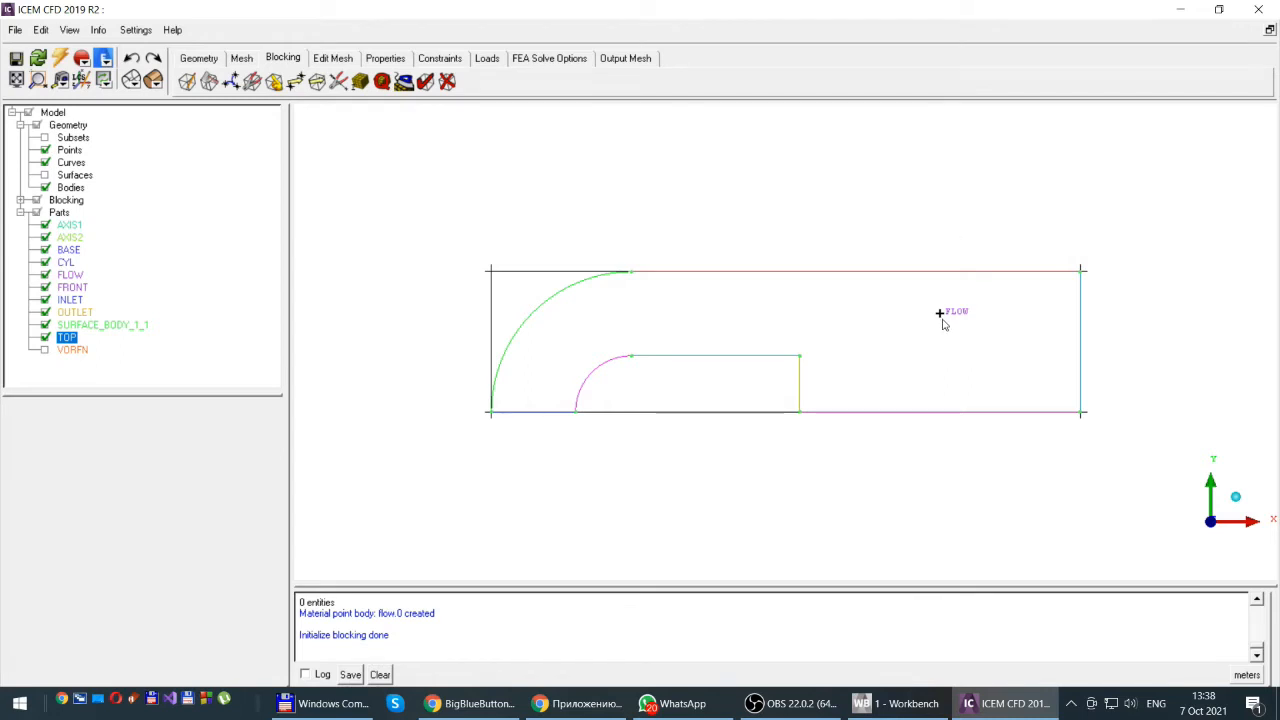
# Step: Hide the bodies and split the block vertically in line with the base of the body
pyautogui.click(44, 188)
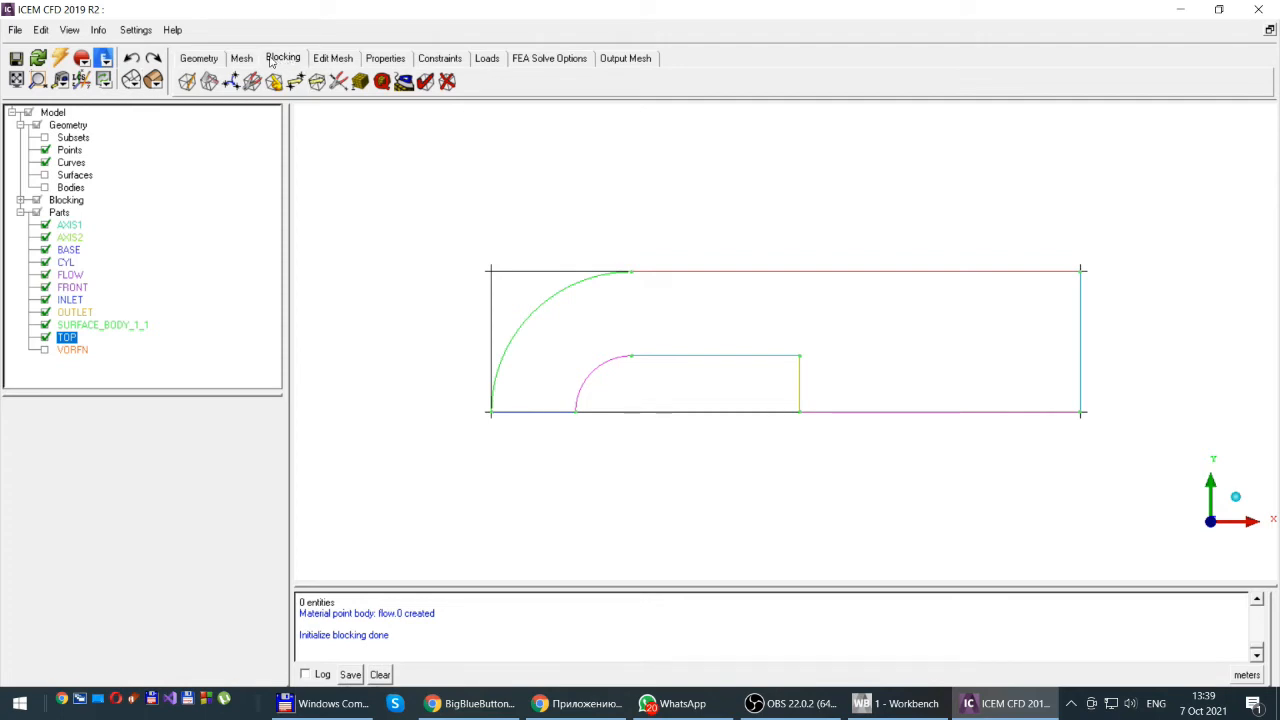
pyautogui.click(207, 83)
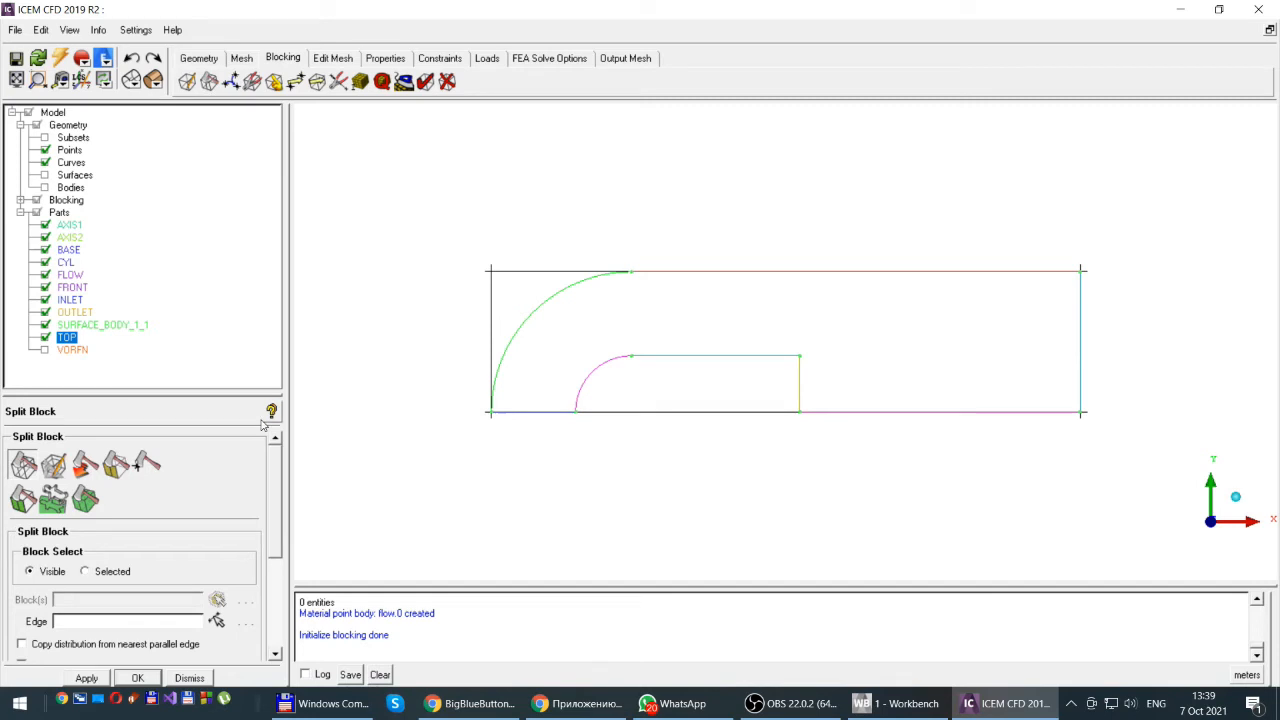
pyautogui.moveTo(172, 399); pyautogui.dragTo(172, 276)
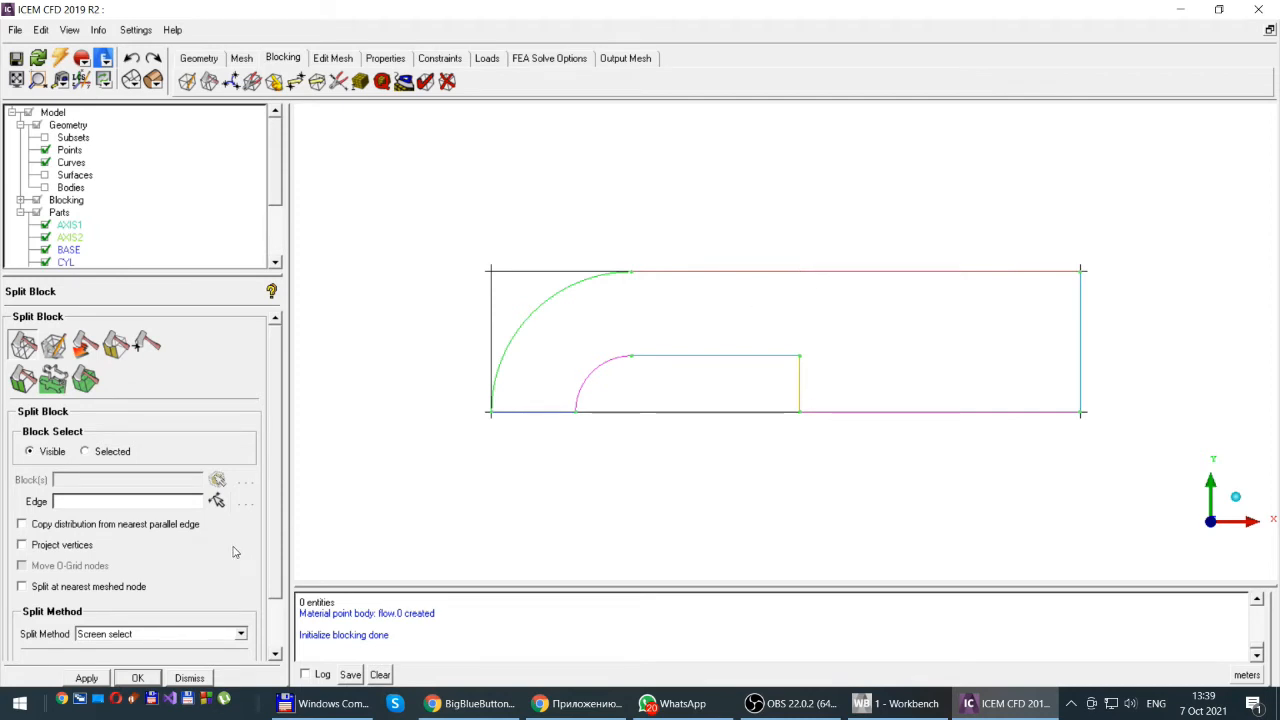
pyautogui.click(213, 503)
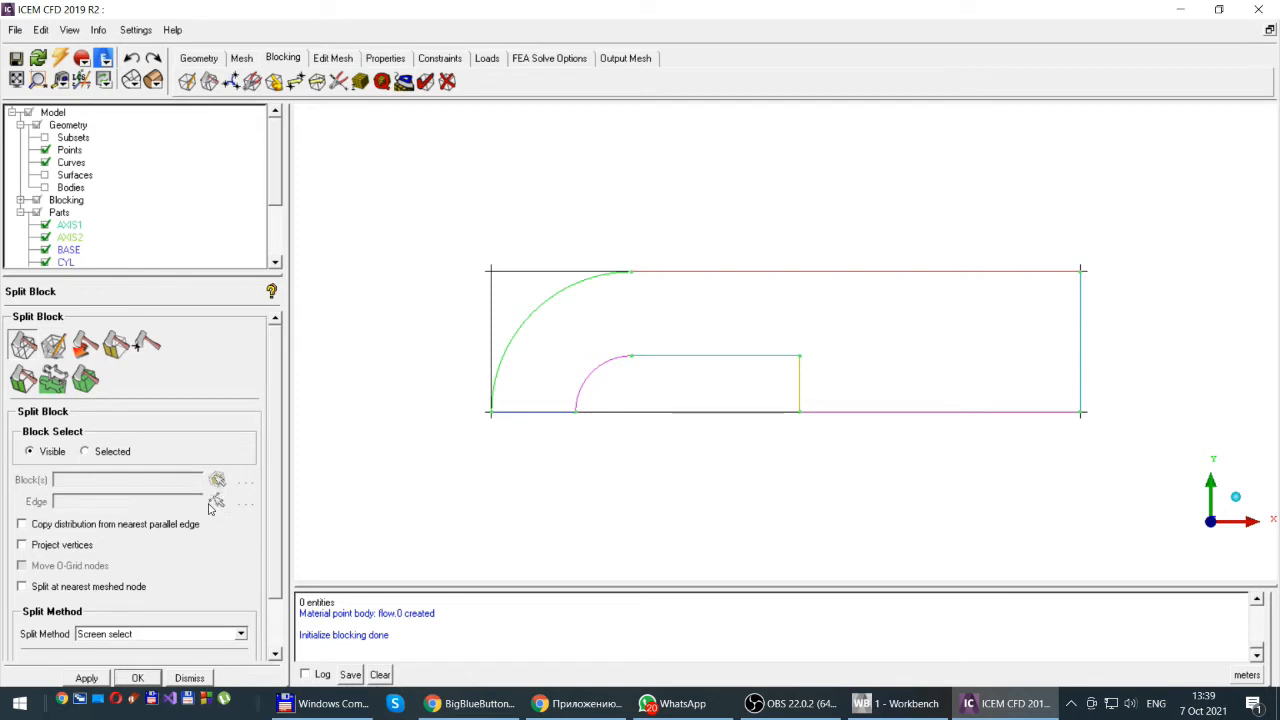
pyautogui.click(800, 270)
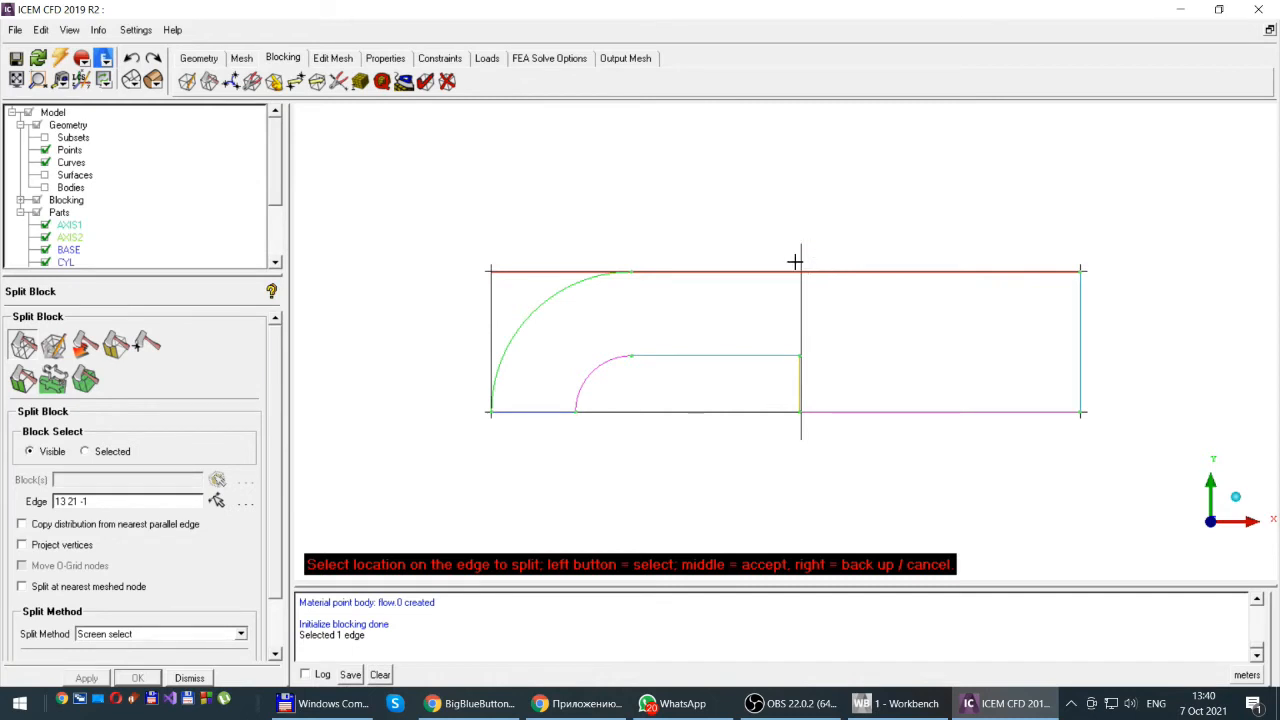
pyautogui.moveTo(801, 258)
pyautogui.mouseDown()
pyautogui.moveTo(757, 257)
pyautogui.moveTo(883, 257)
pyautogui.moveTo(743, 251)
pyautogui.moveTo(863, 249)
pyautogui.moveTo(789, 248)
pyautogui.moveTo(800, 246)
pyautogui.mouseUp()
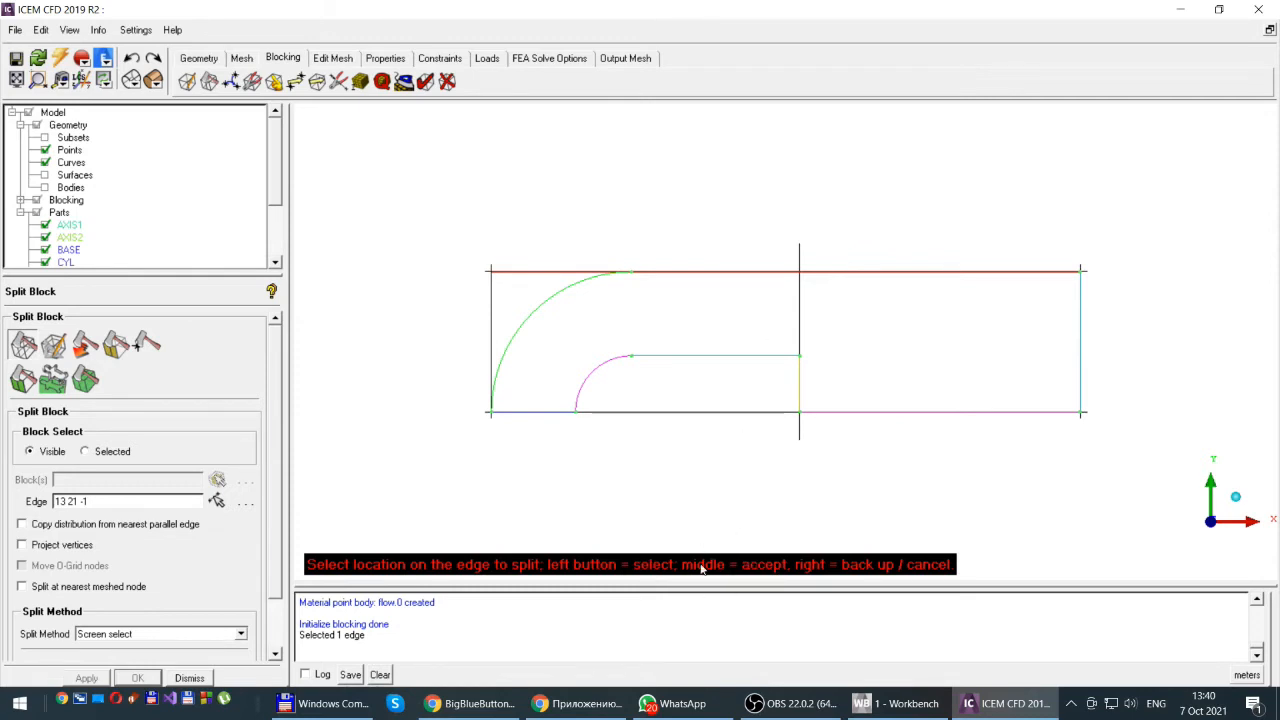
pyautogui.middleClick(818, 233)
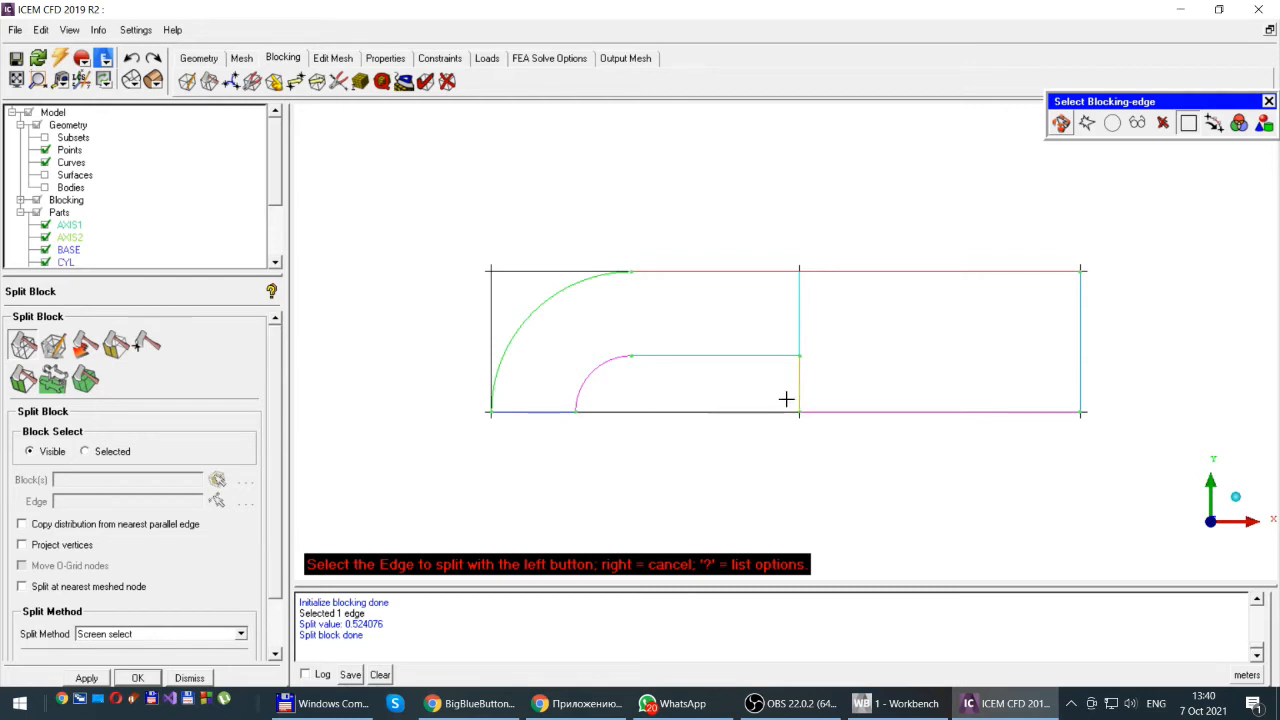
# Step: Split the blocks horizontally at the height of the body's upper line and finish splitting
pyautogui.click(490, 353)
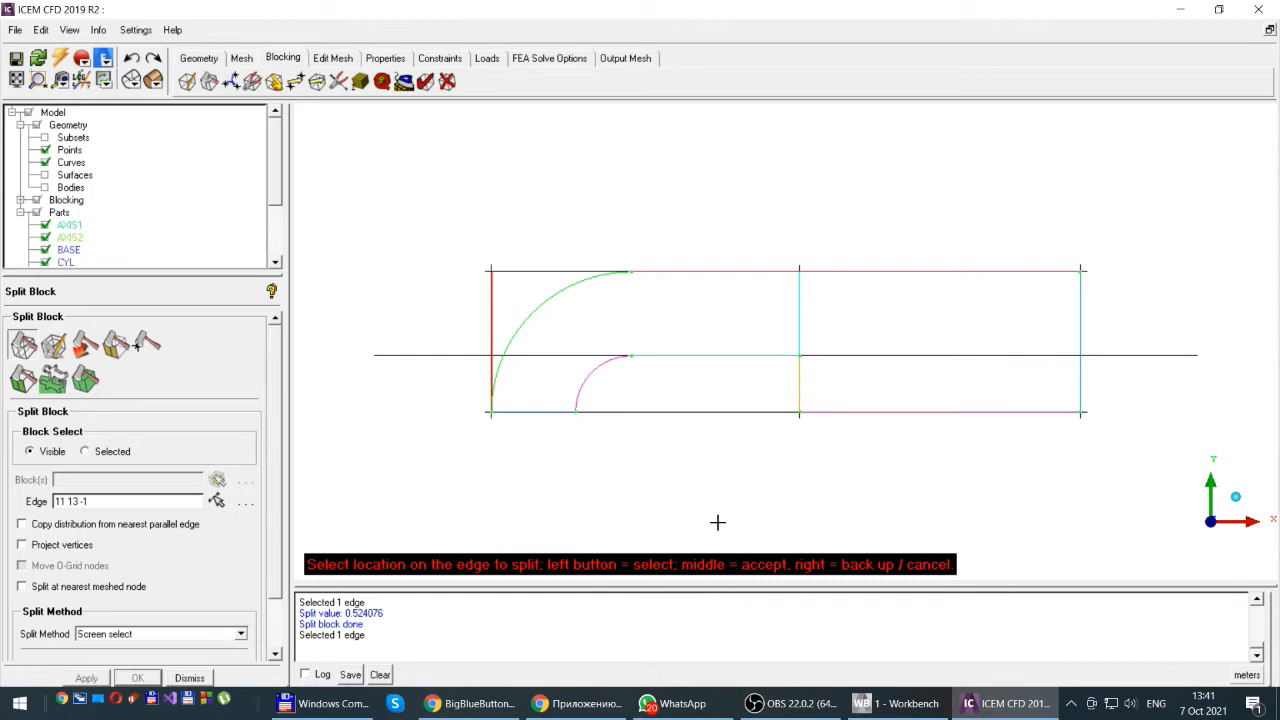
pyautogui.click(857, 375)
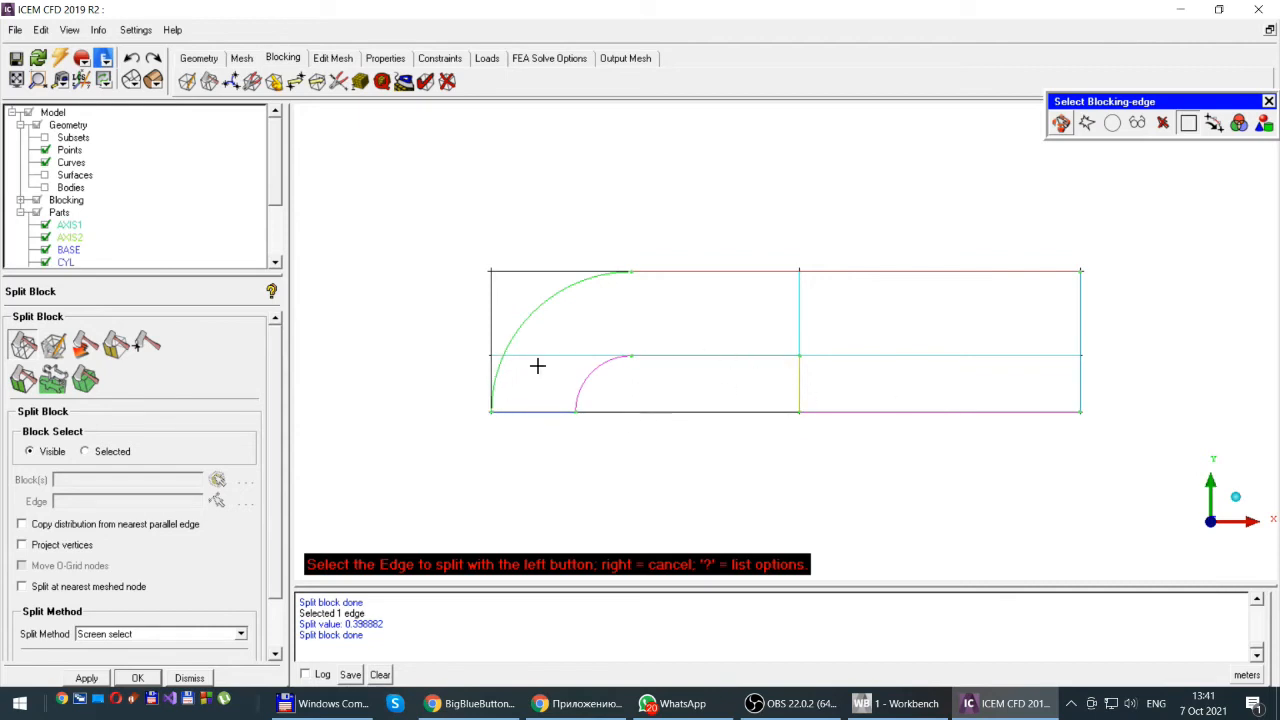
pyautogui.click(190, 679)
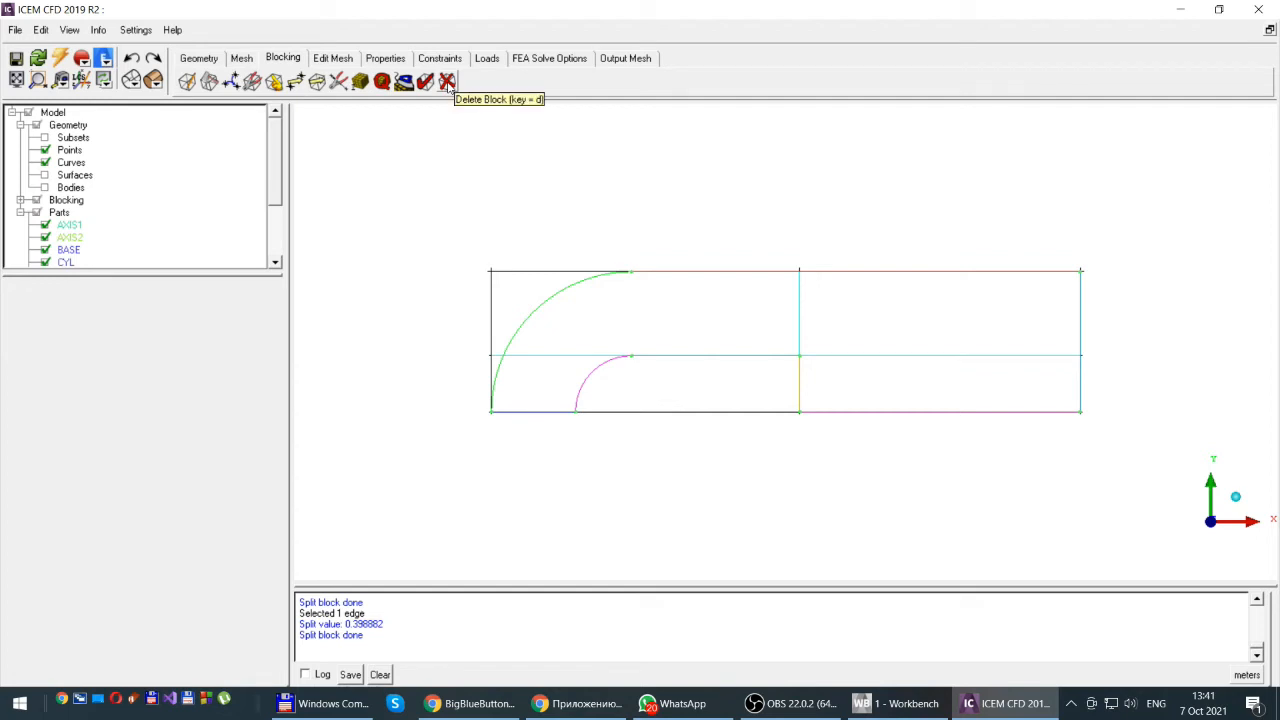
# Step: Delete block 4, which covers the solid body below the horizontal split, without deleting it permanently
pyautogui.click(447, 83)
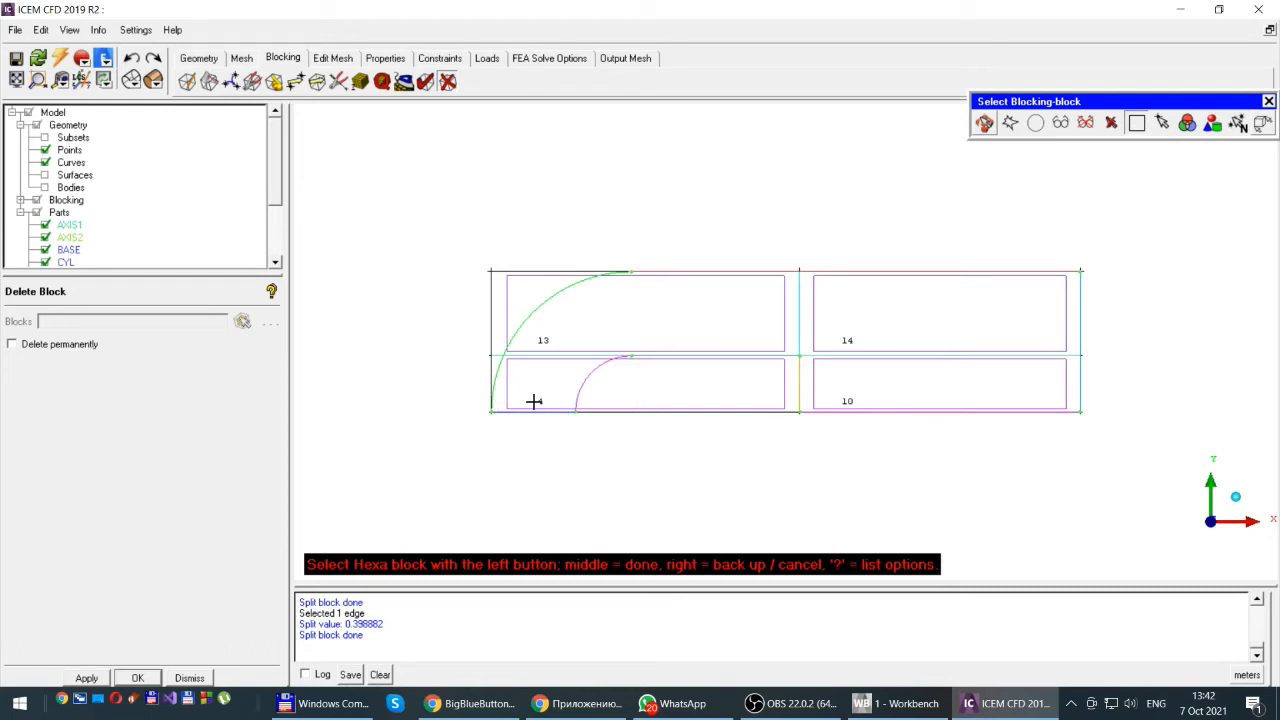
pyautogui.click(637, 383)
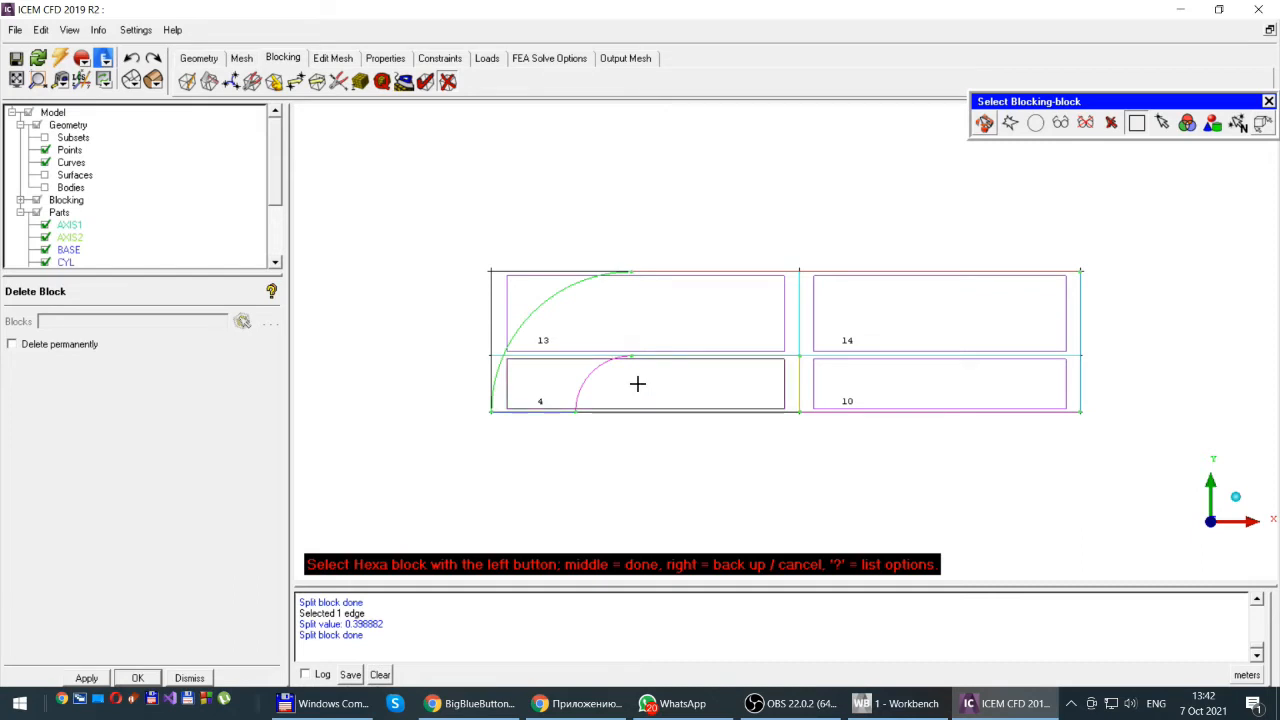
pyautogui.middleClick(637, 385)
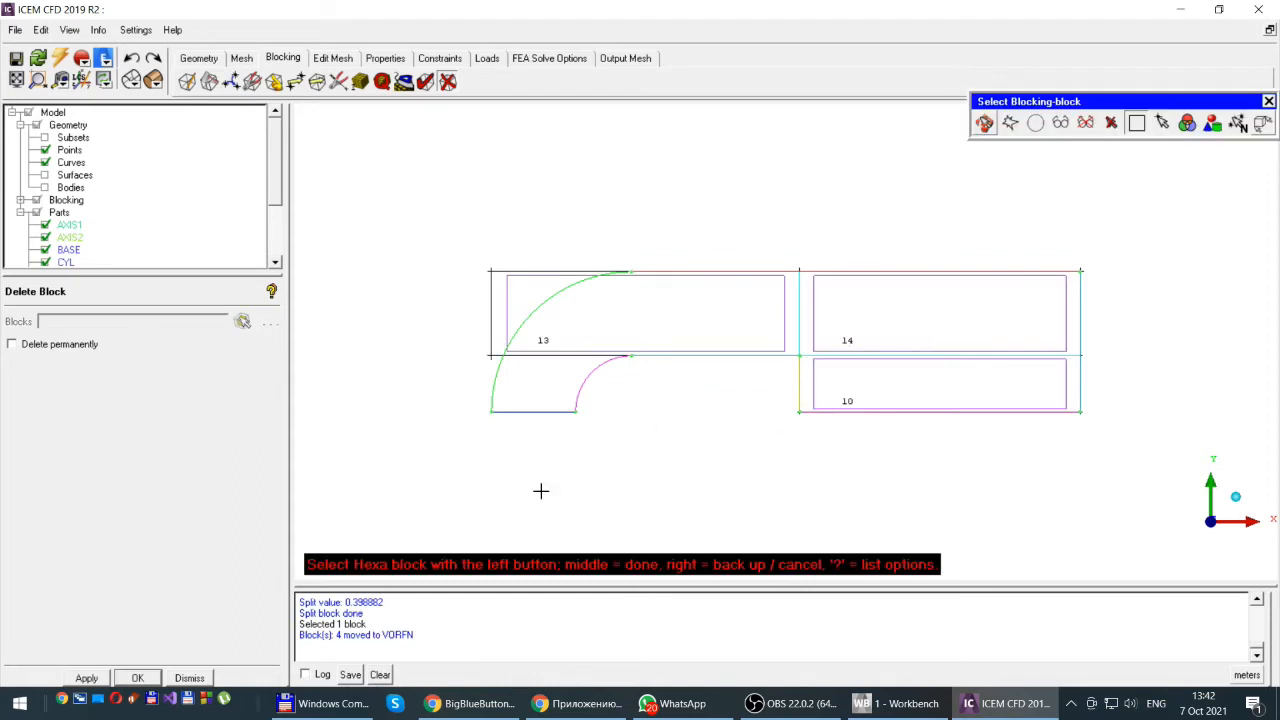
pyautogui.click(186, 679)
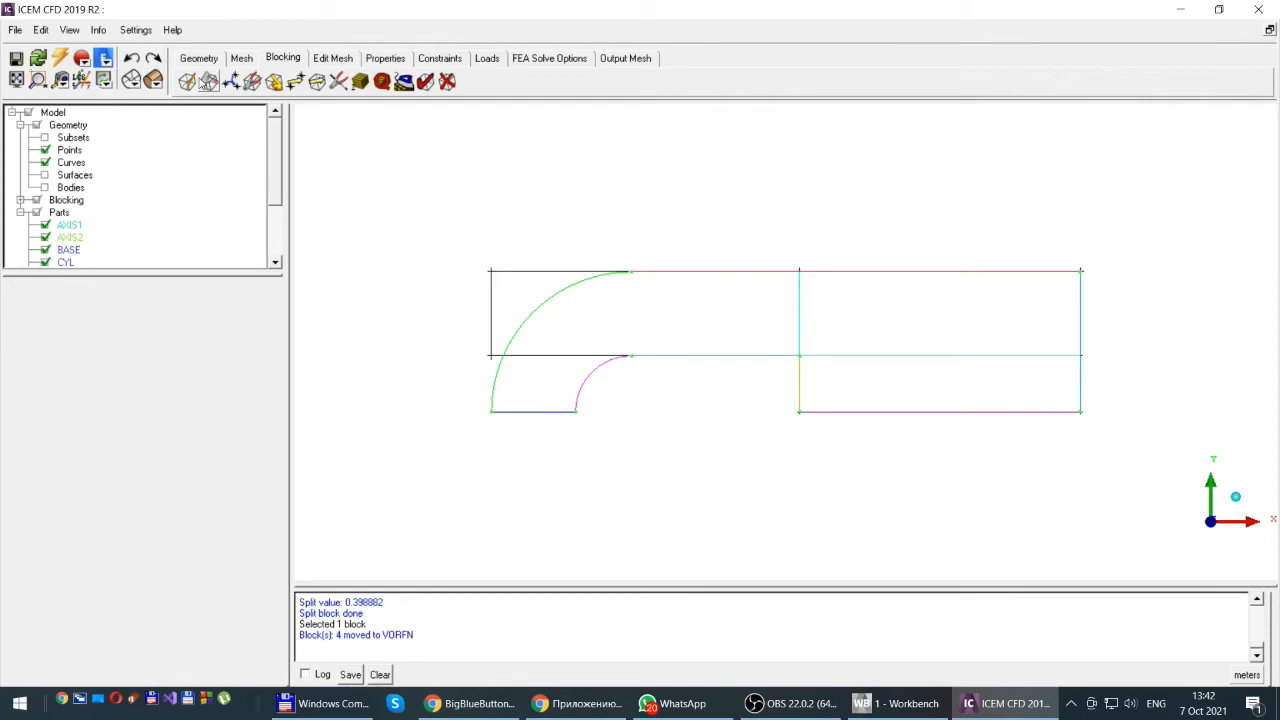
# Step: Split the upper front block vertically where the nose arc meets the body's horizontal line
pyautogui.click(209, 81)
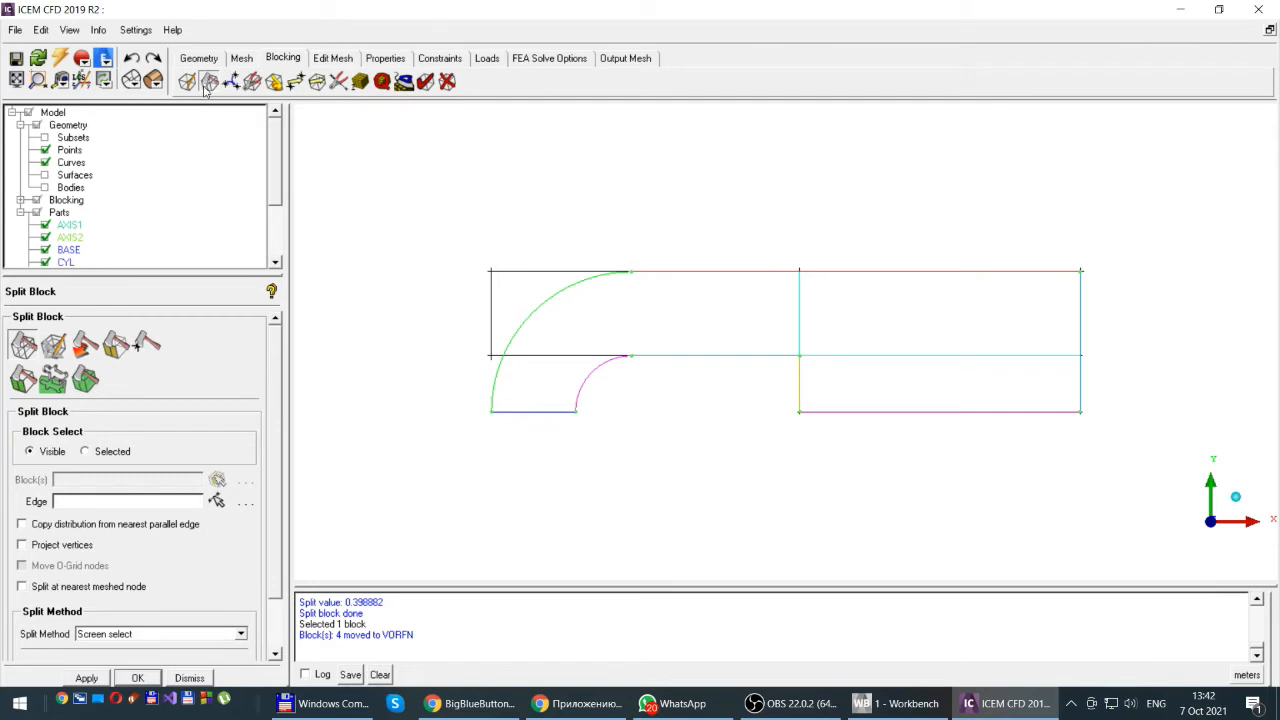
pyautogui.click(216, 502)
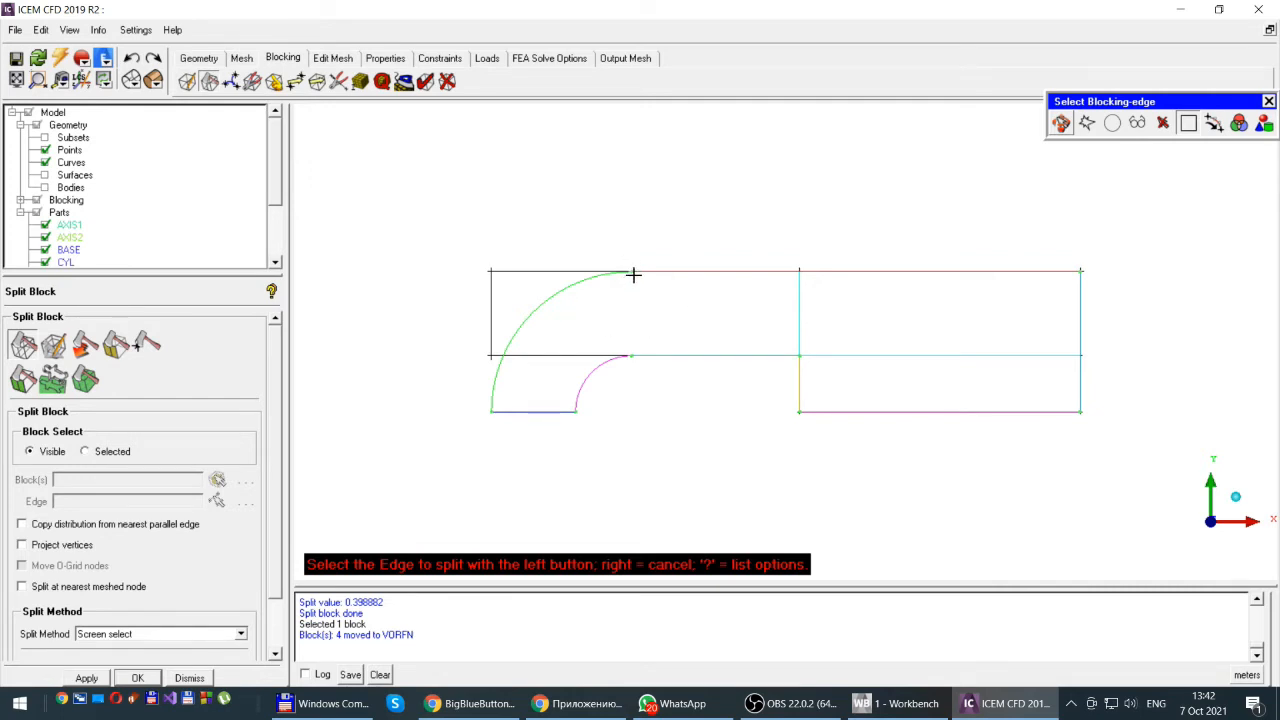
pyautogui.click(632, 355)
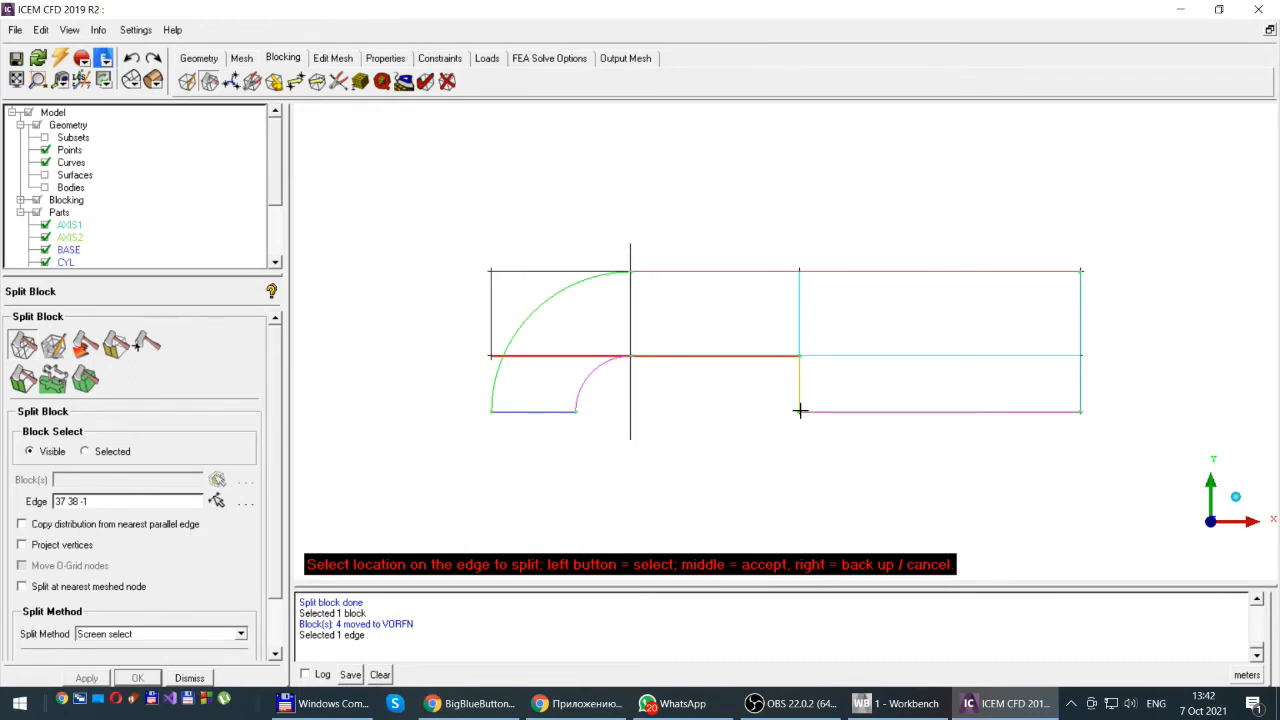
pyautogui.middleClick(713, 392)
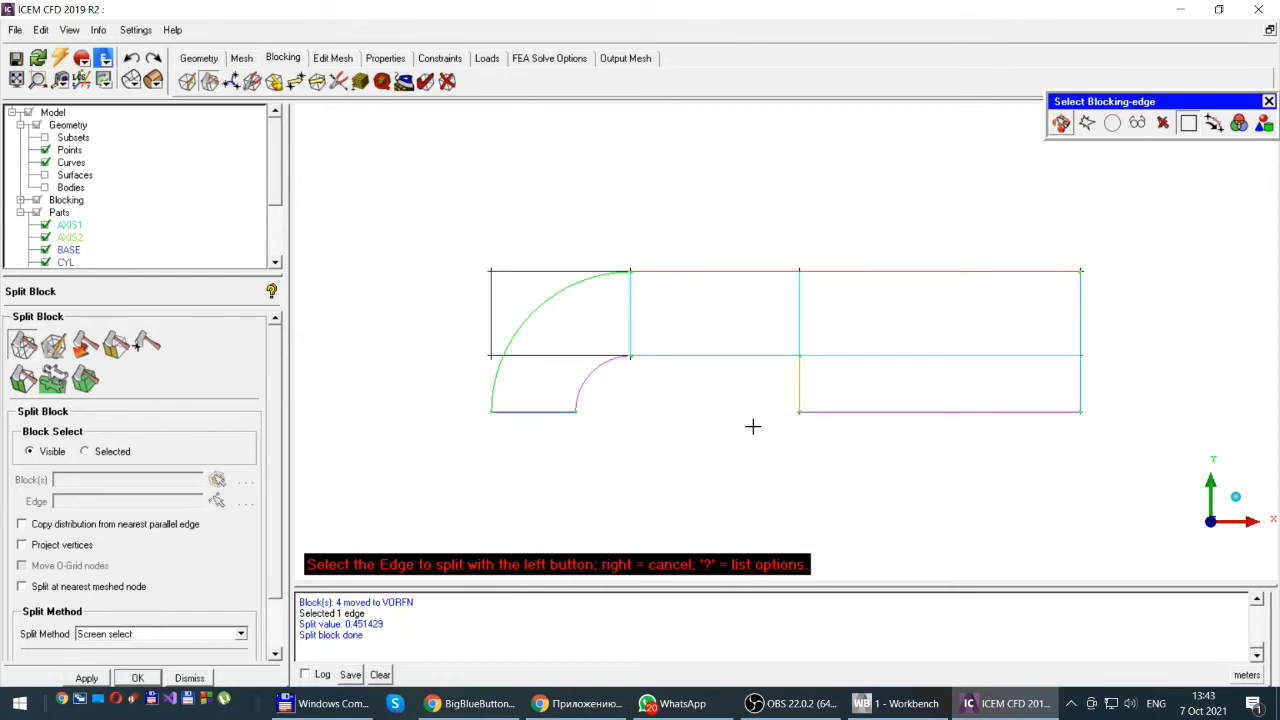
pyautogui.click(188, 678)
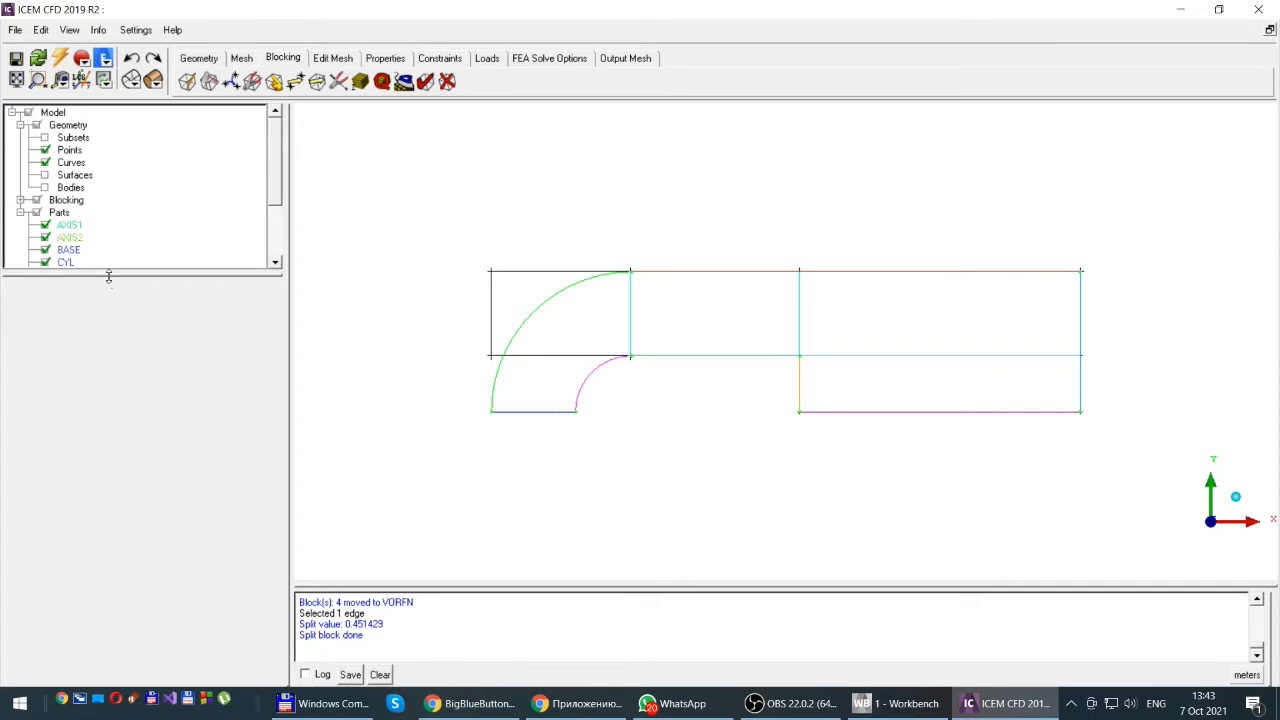
# Step: Enlarge the model tree, expand the Blocking branch and display the blocking vertices
pyautogui.moveTo(111, 277); pyautogui.dragTo(126, 374)
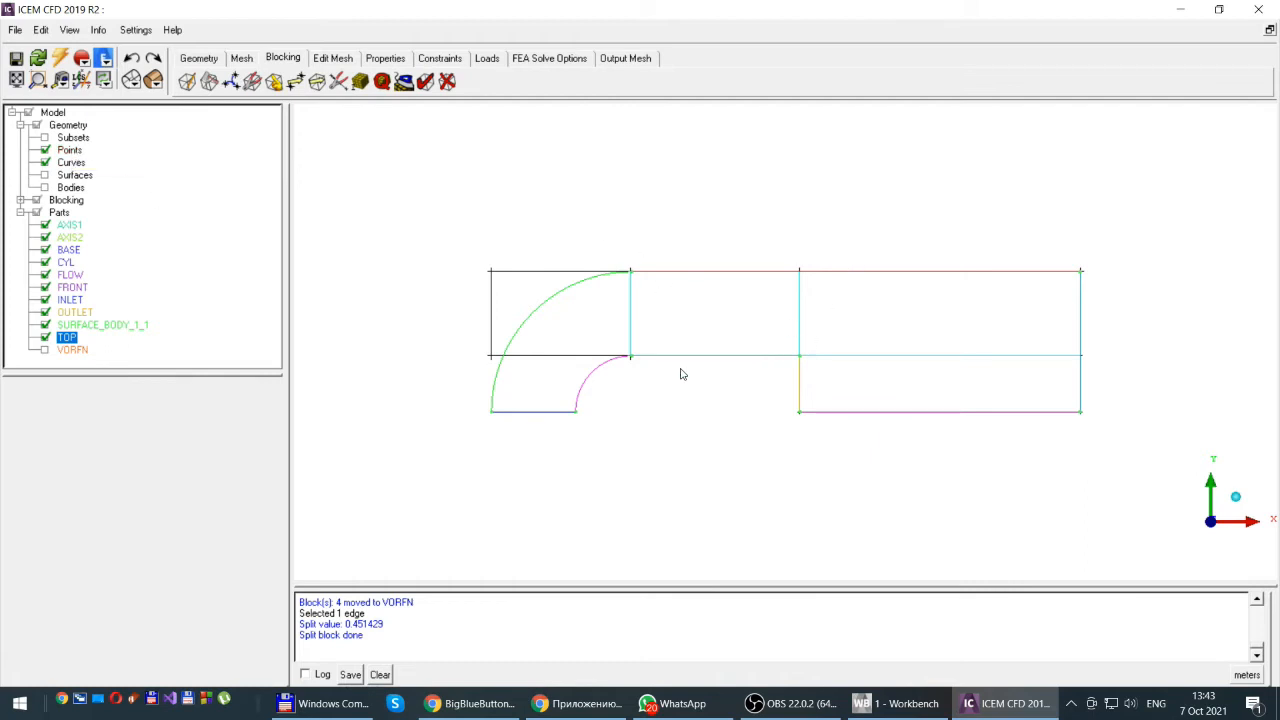
pyautogui.click(21, 200)
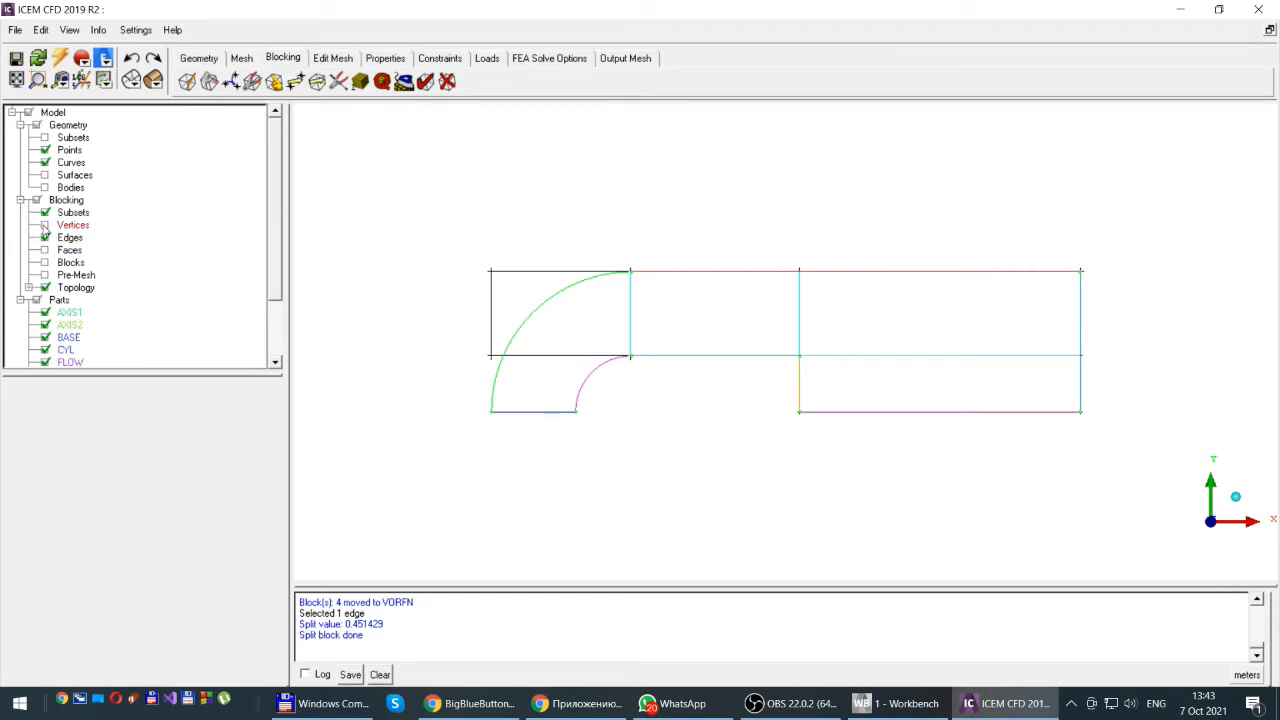
pyautogui.click(44, 225)
# Step: Associate the lower front vertex with the nose tip point and the upper front vertex with the outer arc's endpoint on the axis
pyautogui.click(275, 84)
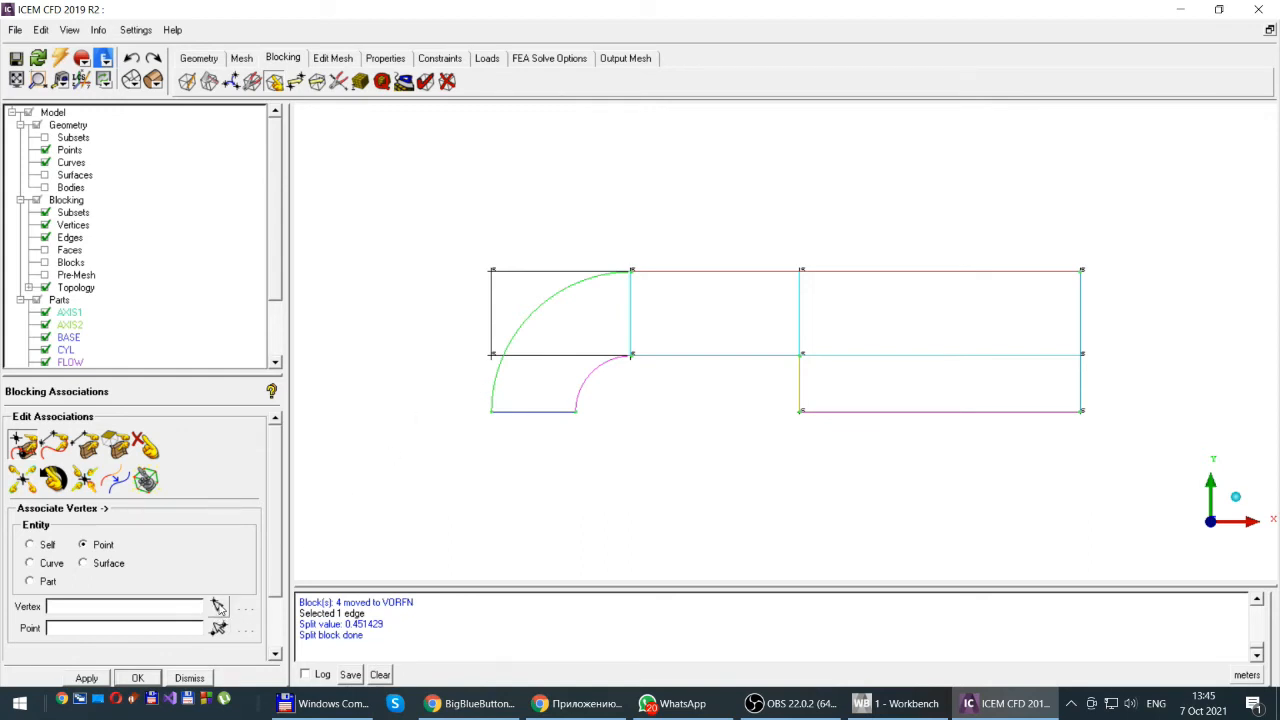
pyautogui.click(218, 607)
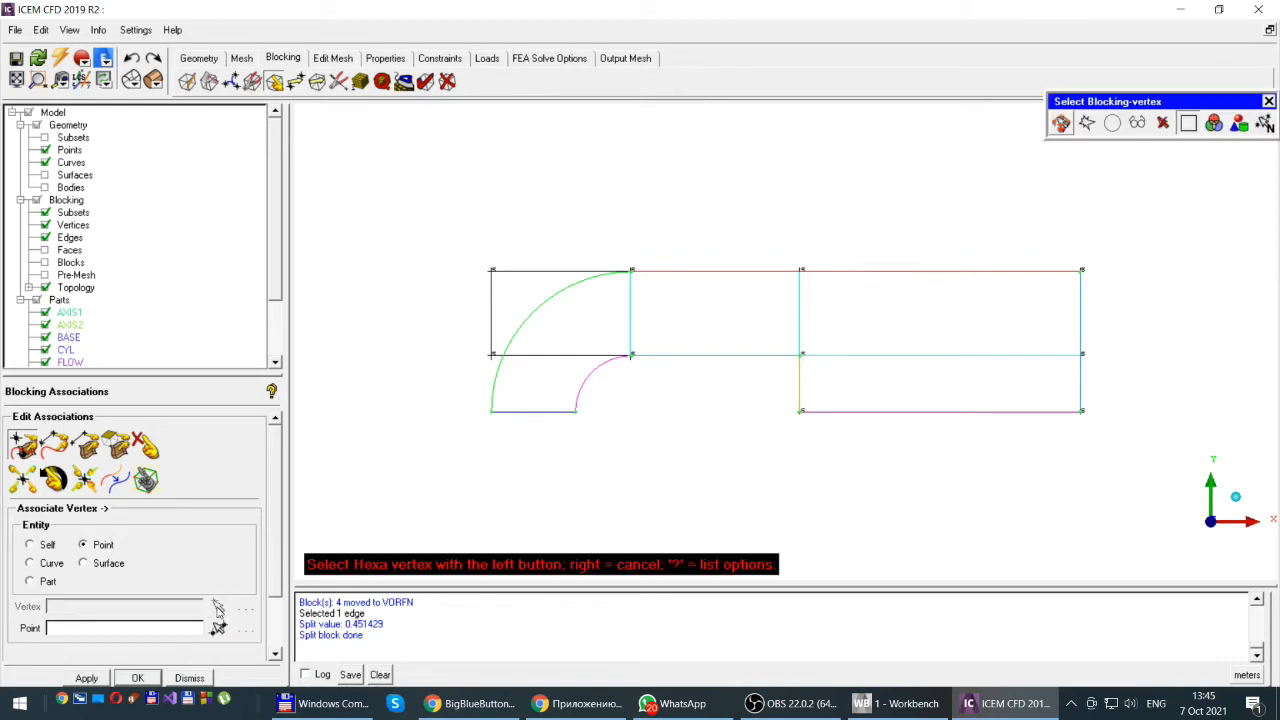
pyautogui.click(491, 354)
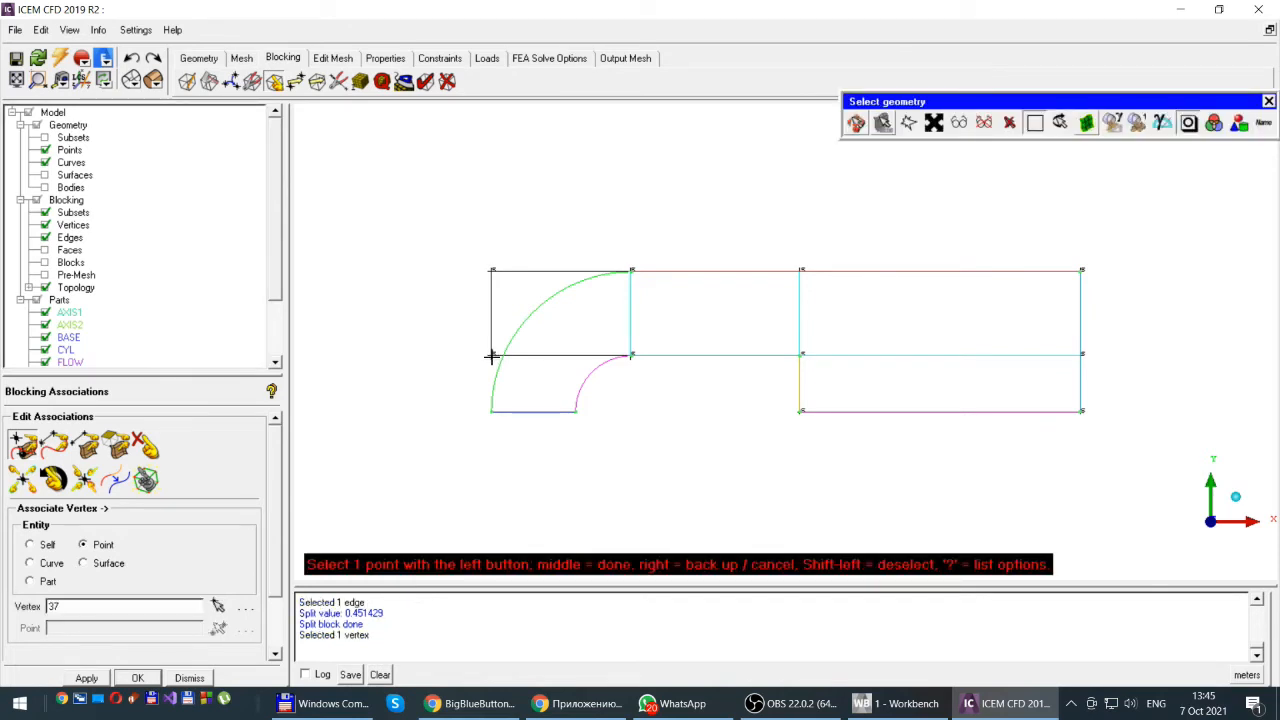
pyautogui.click(575, 410)
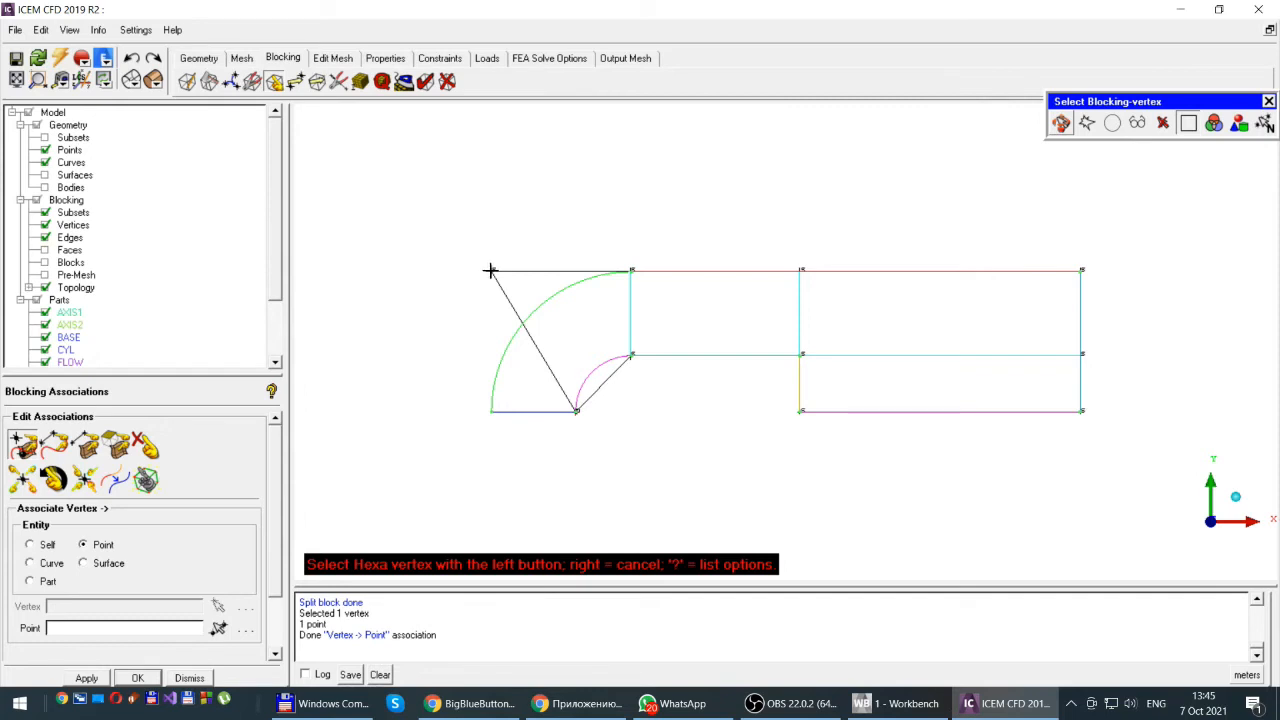
pyautogui.click(490, 270)
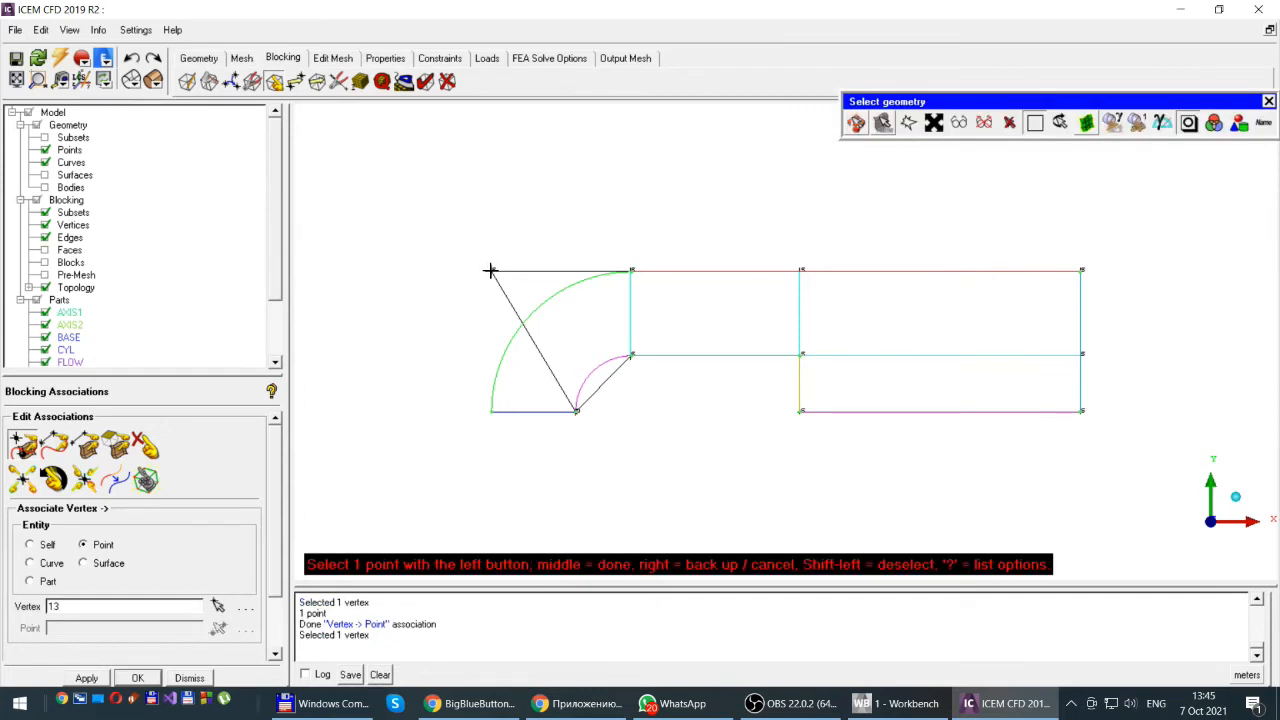
pyautogui.click(492, 410)
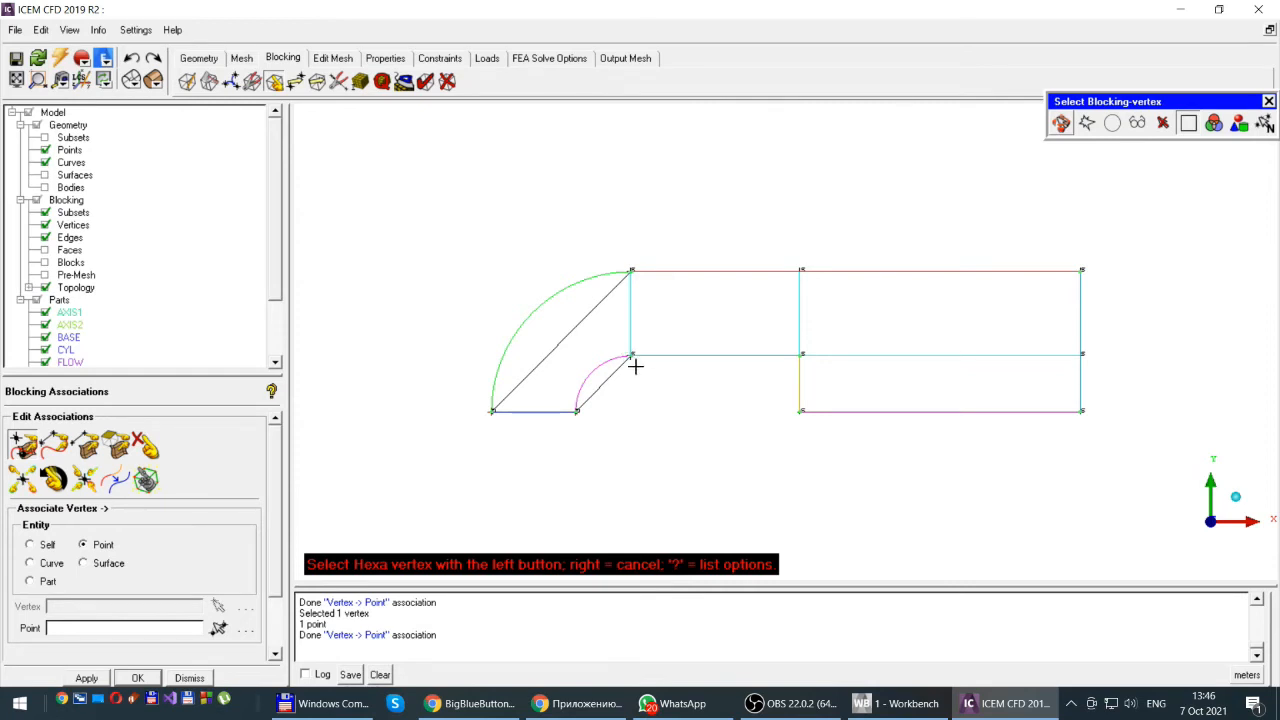
# Step: Associate the two vertices of the vertical split behind the nose with the rear endpoints of the nose arc and the outer arc
pyautogui.click(630, 355)
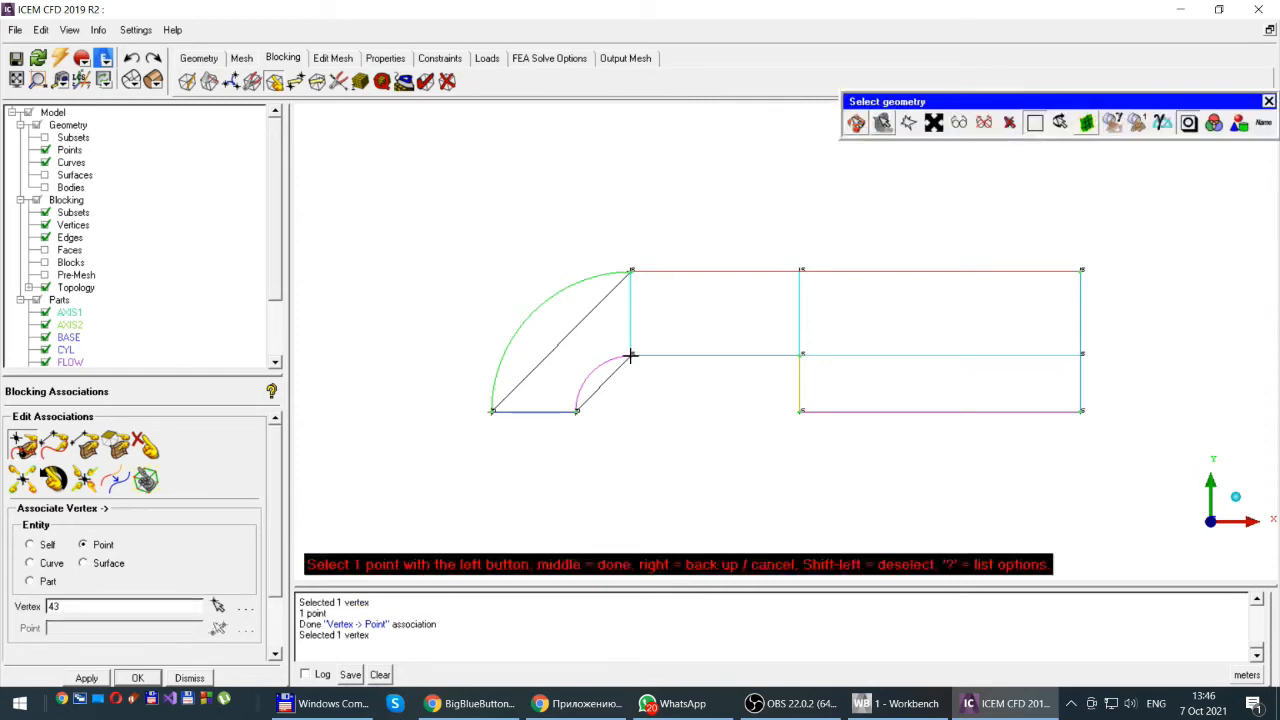
pyautogui.click(631, 354)
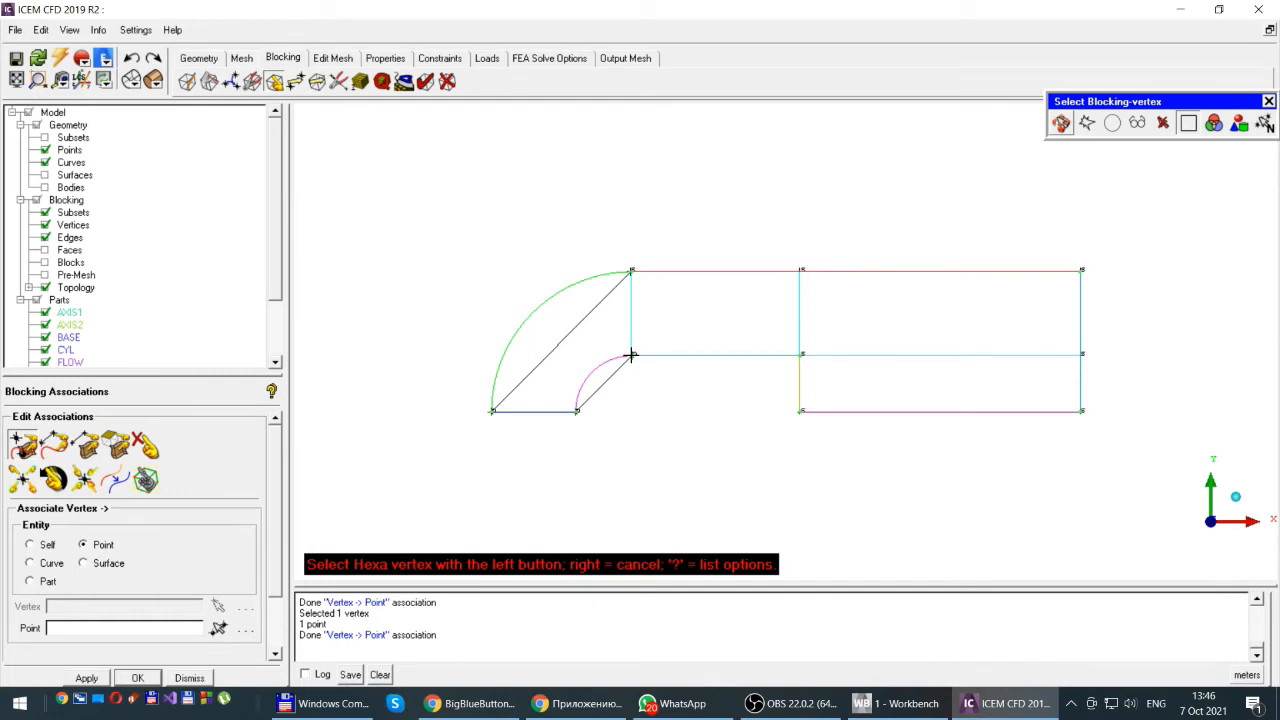
pyautogui.click(632, 271)
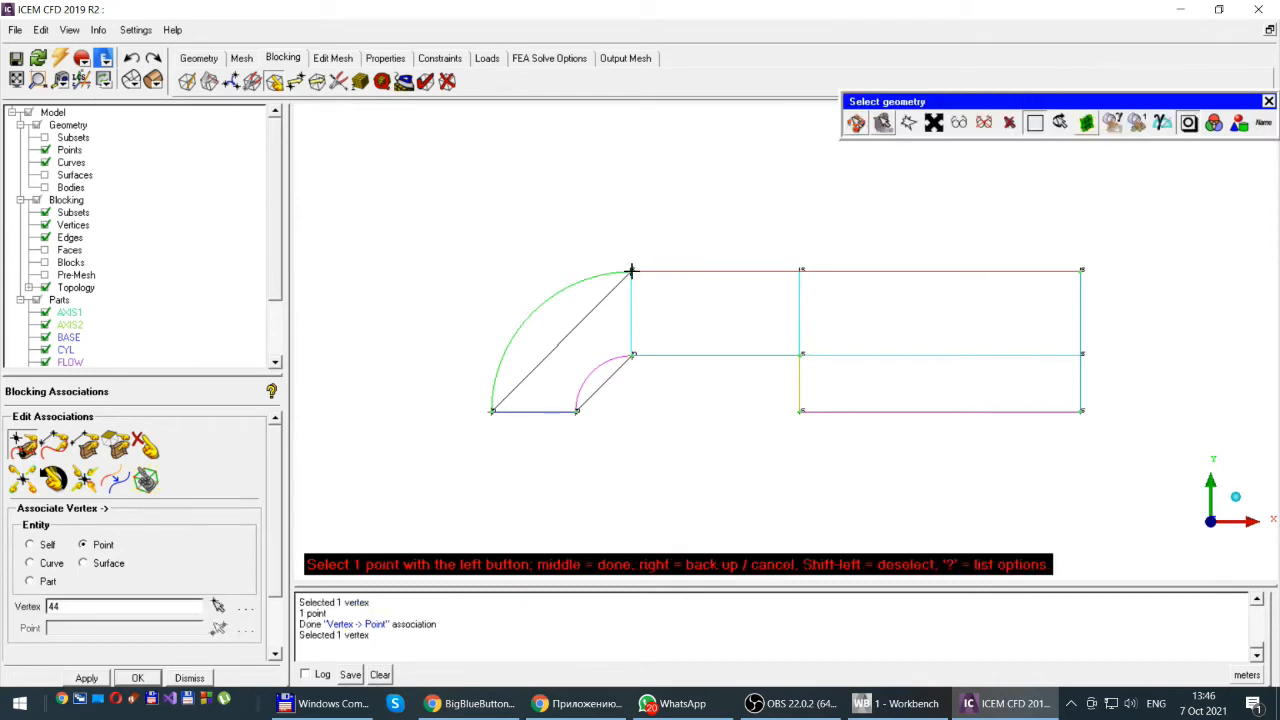
pyautogui.click(632, 271)
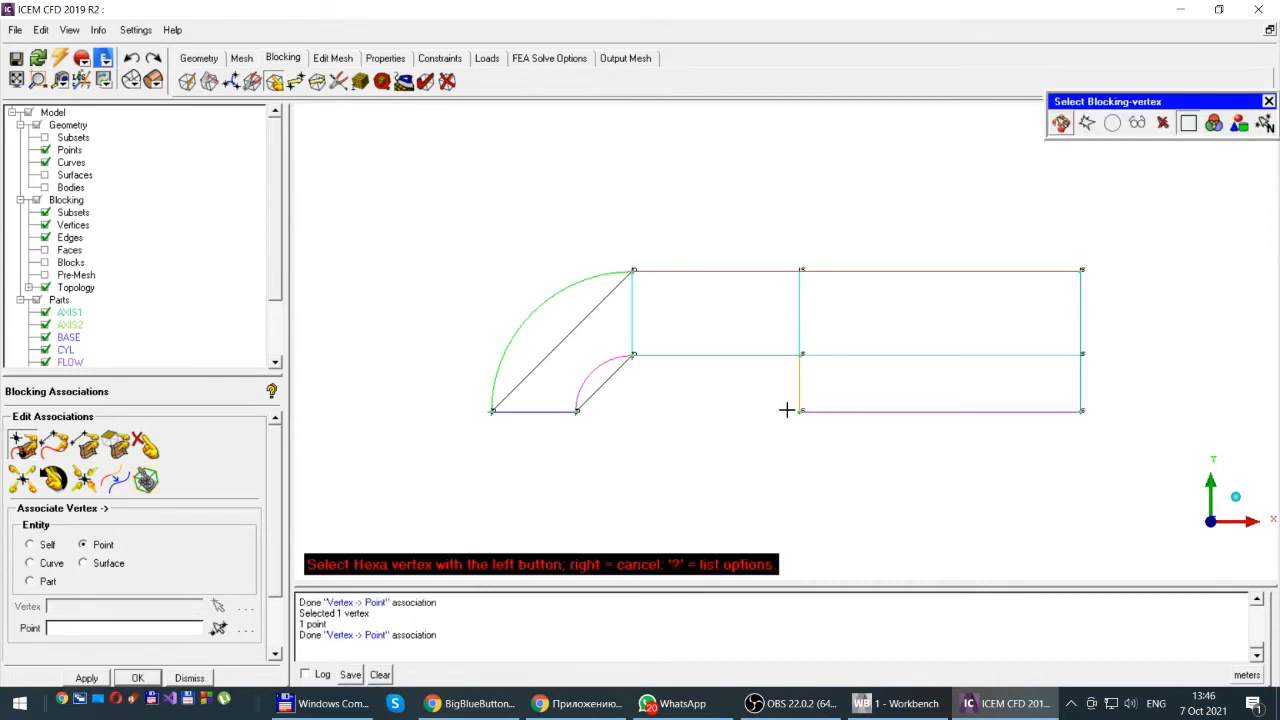
# Step: Associate the vertices at the base's upper and lower corners and the outlet's lower corner with their coincident geometry points
pyautogui.click(800, 354)
pyautogui.click(800, 354)
pyautogui.click(799, 410)
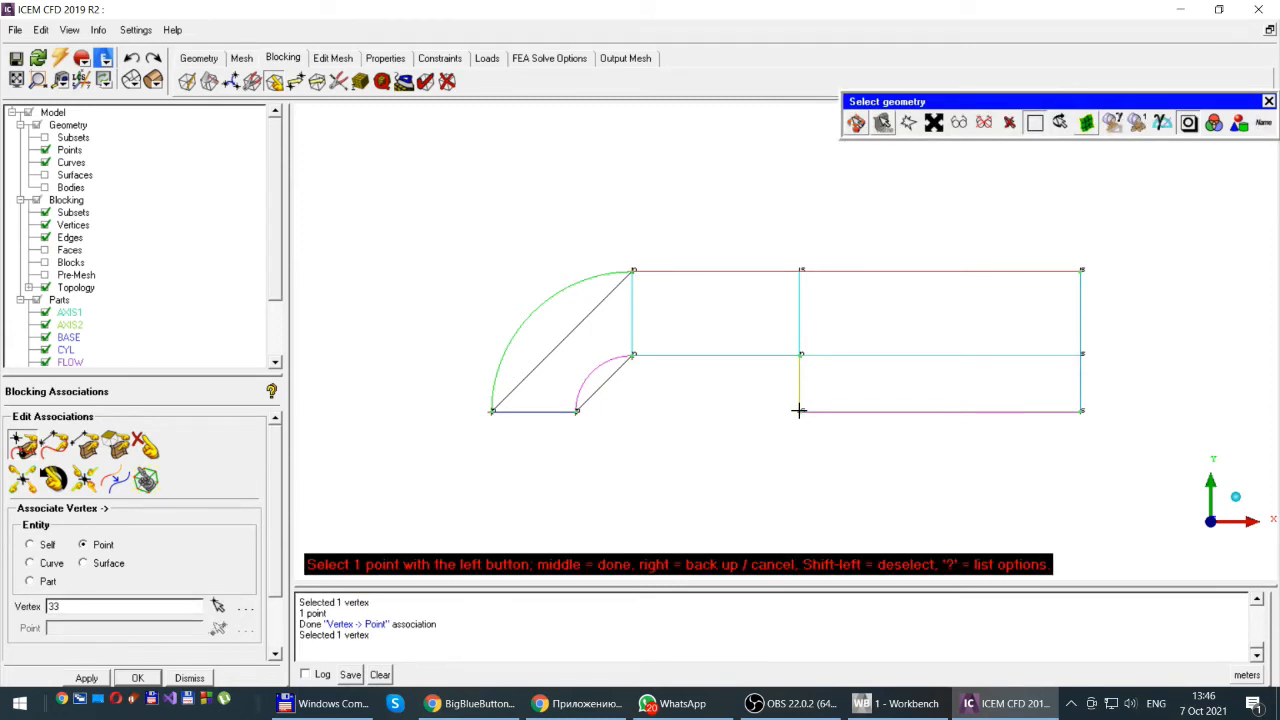
pyautogui.click(799, 410)
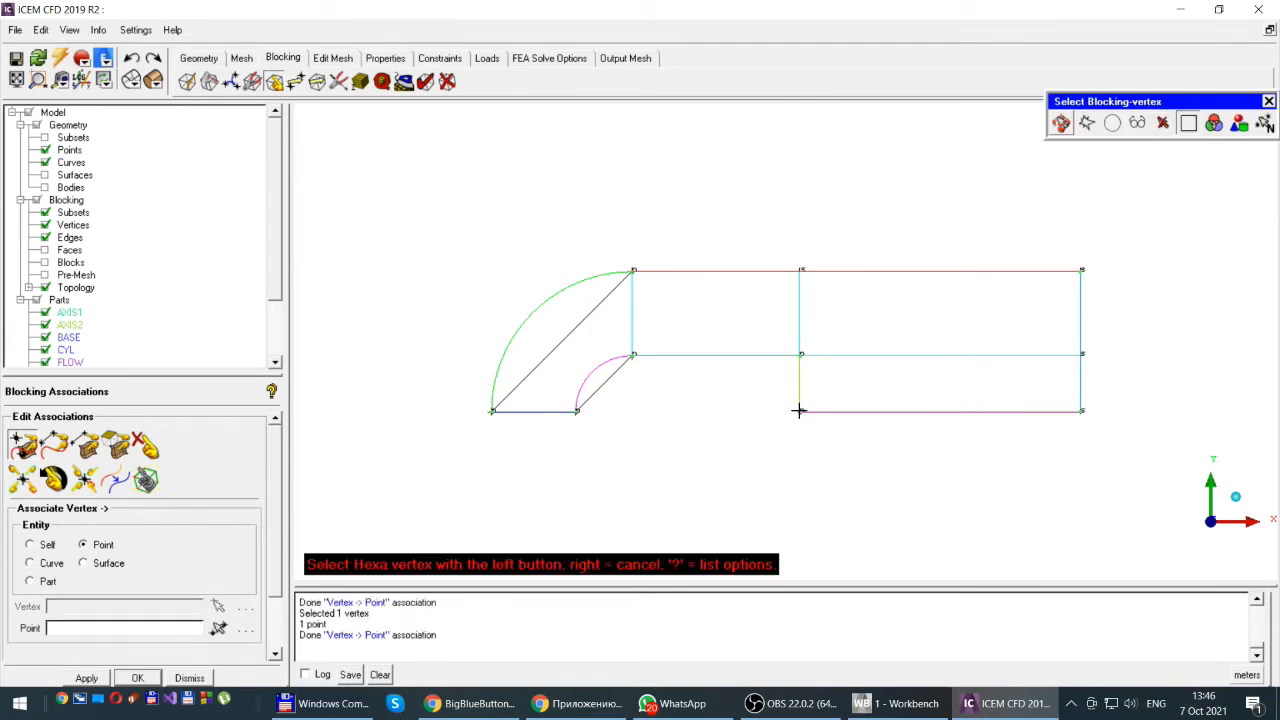
pyautogui.click(1081, 410)
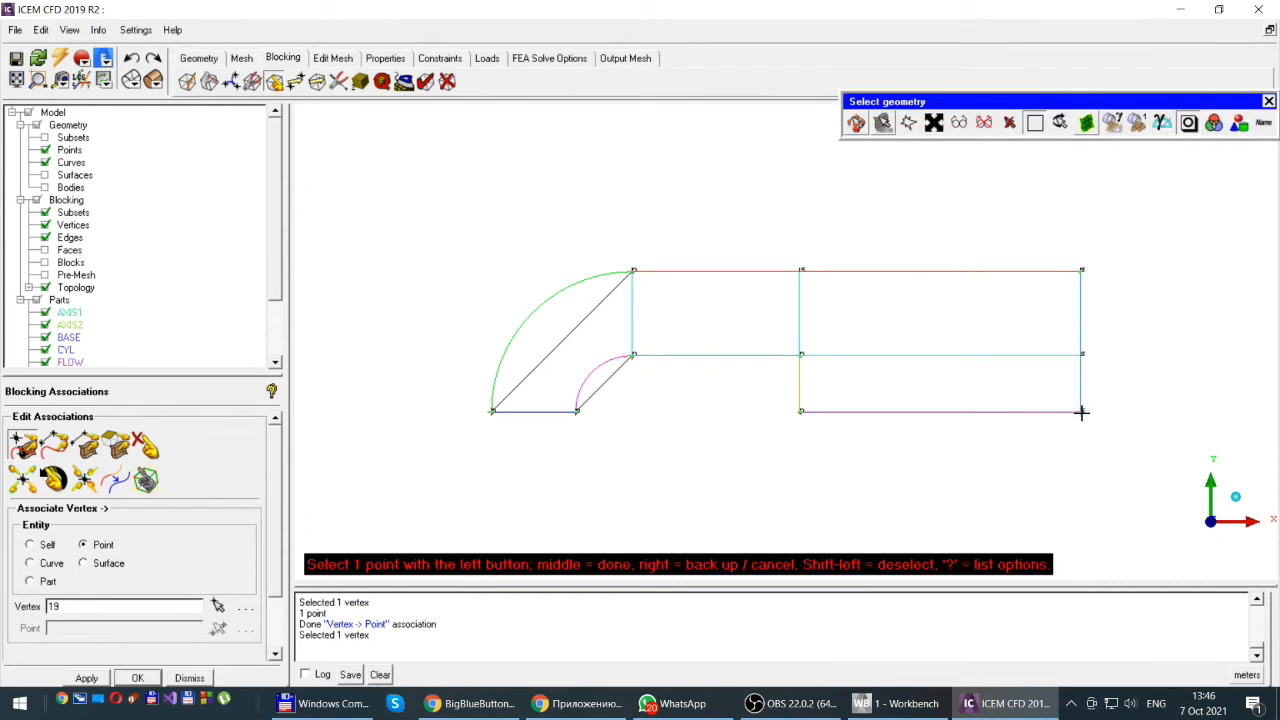
pyautogui.click(1081, 410)
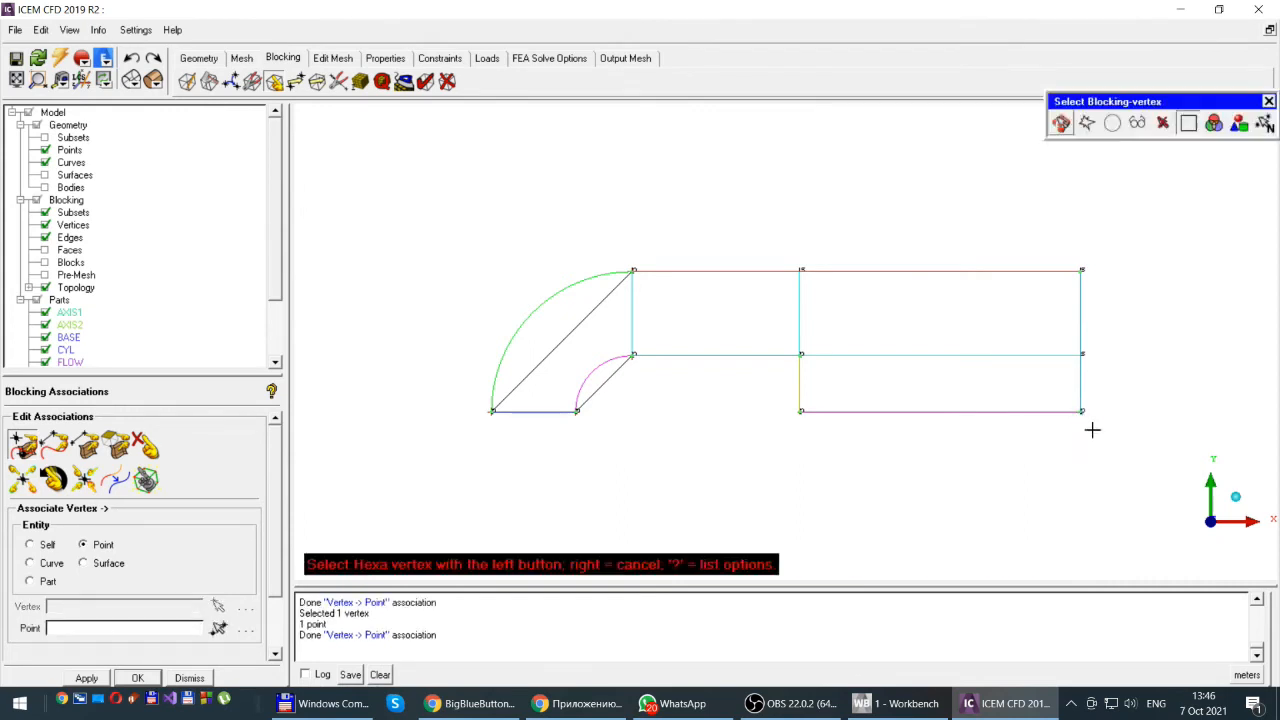
# Step: Leave the vertex association, hiding the blocking vertices and edges to inspect the bare geometry points and displaying them again
pyautogui.click(1081, 270)
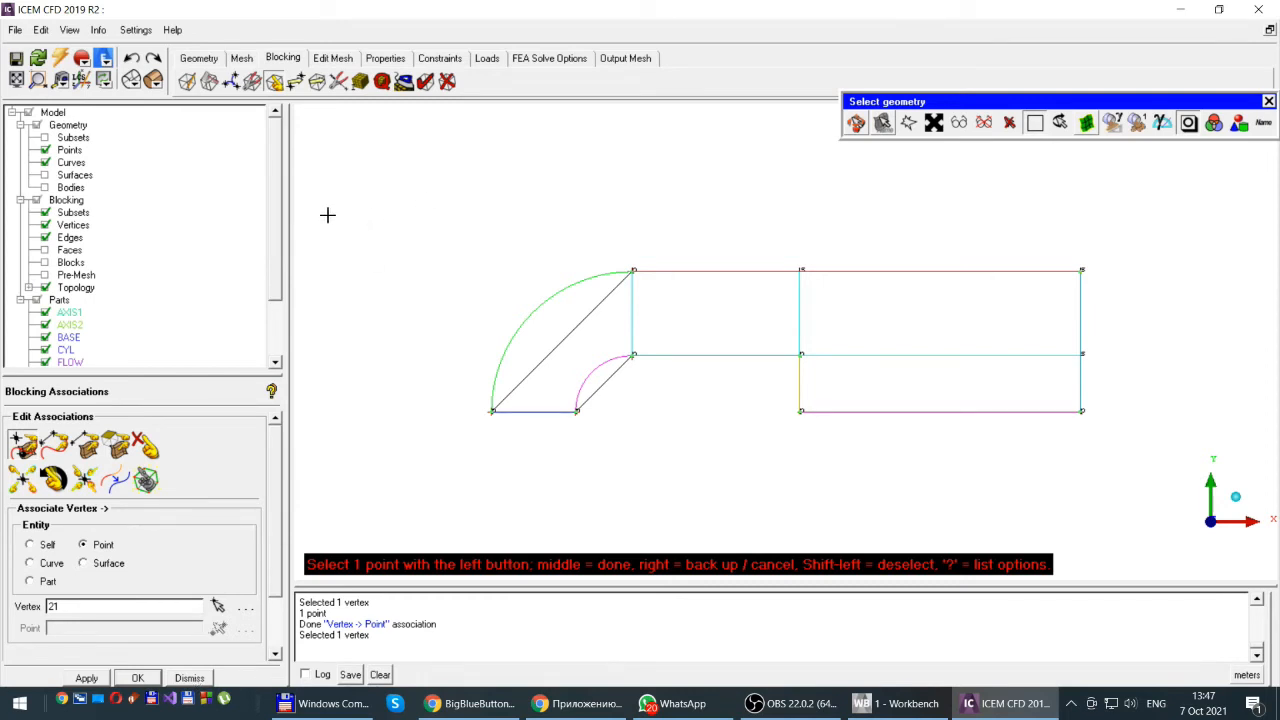
pyautogui.click(44, 226)
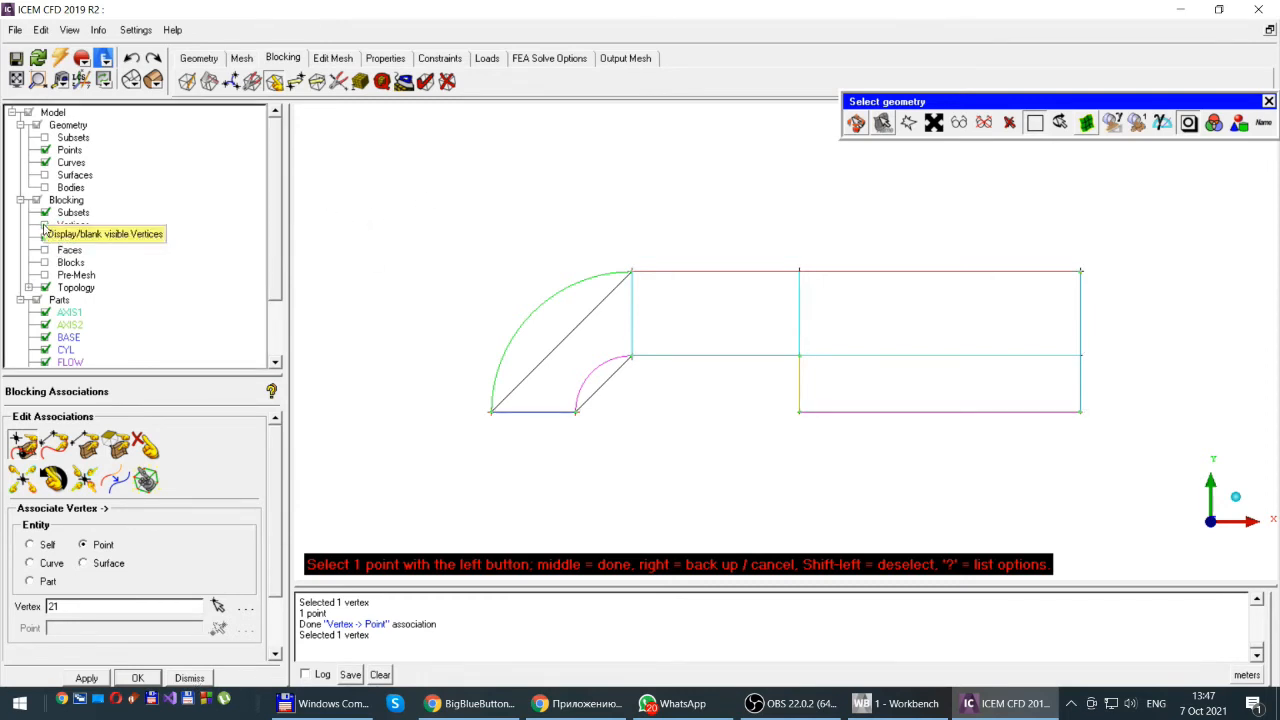
pyautogui.click(44, 238)
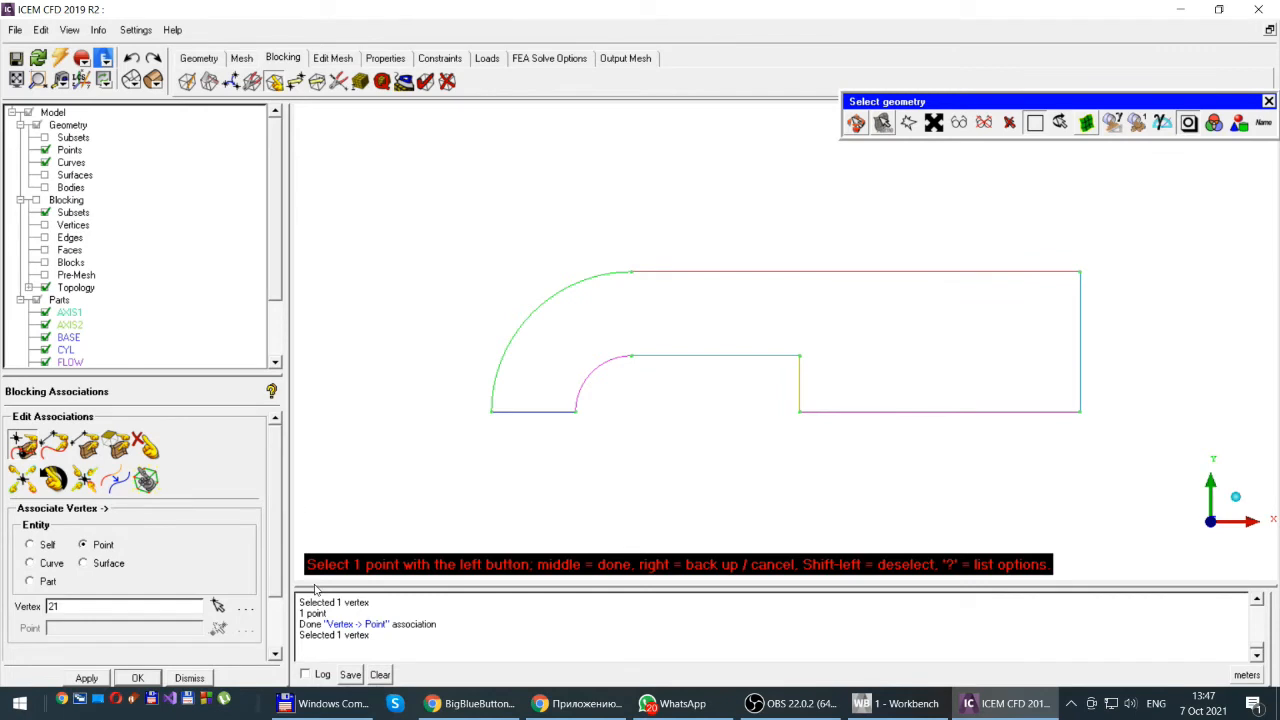
pyautogui.click(189, 678)
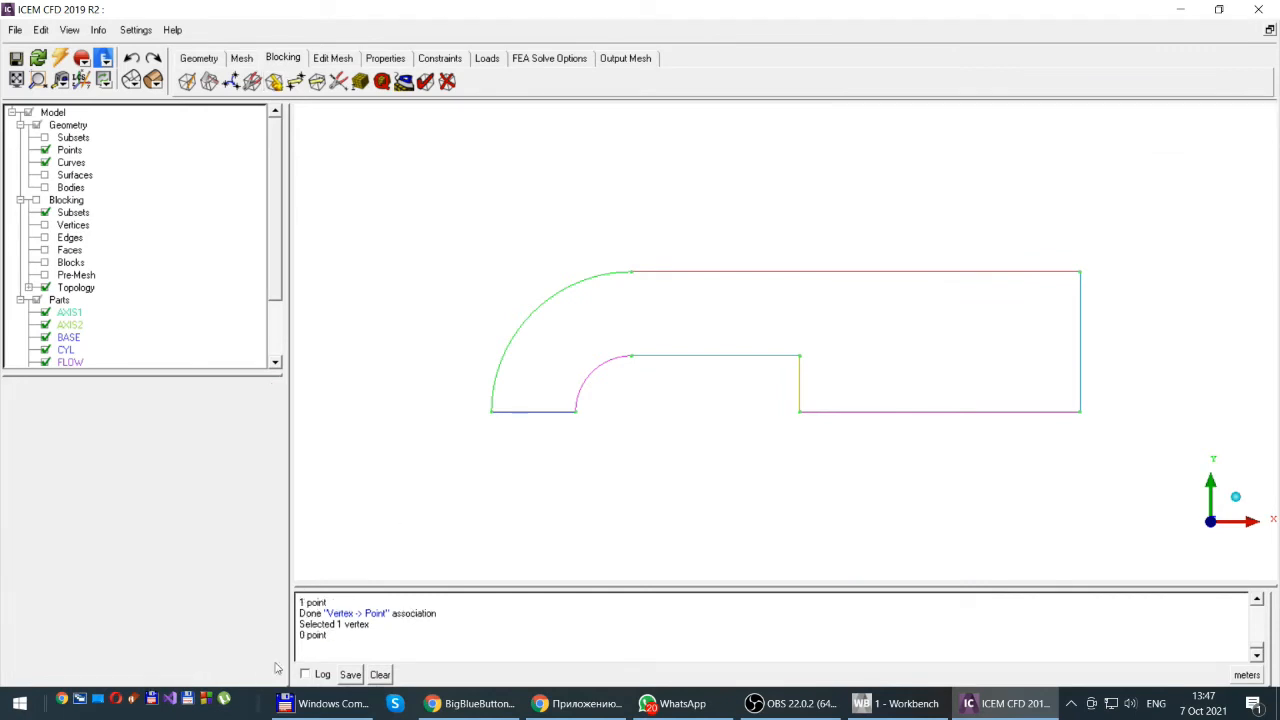
pyautogui.click(44, 238)
pyautogui.click(44, 225)
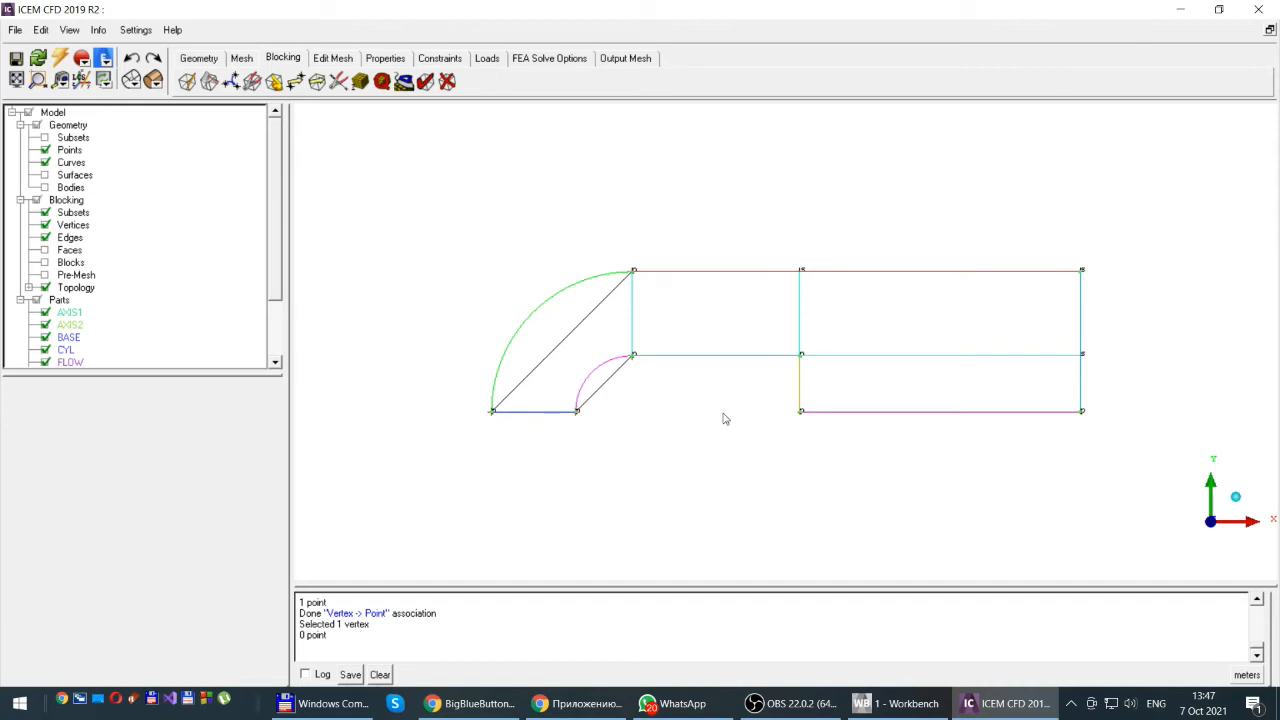
# Step: Start associating blocking edges with geometry curves using the Selected Curves method
pyautogui.click(273, 81)
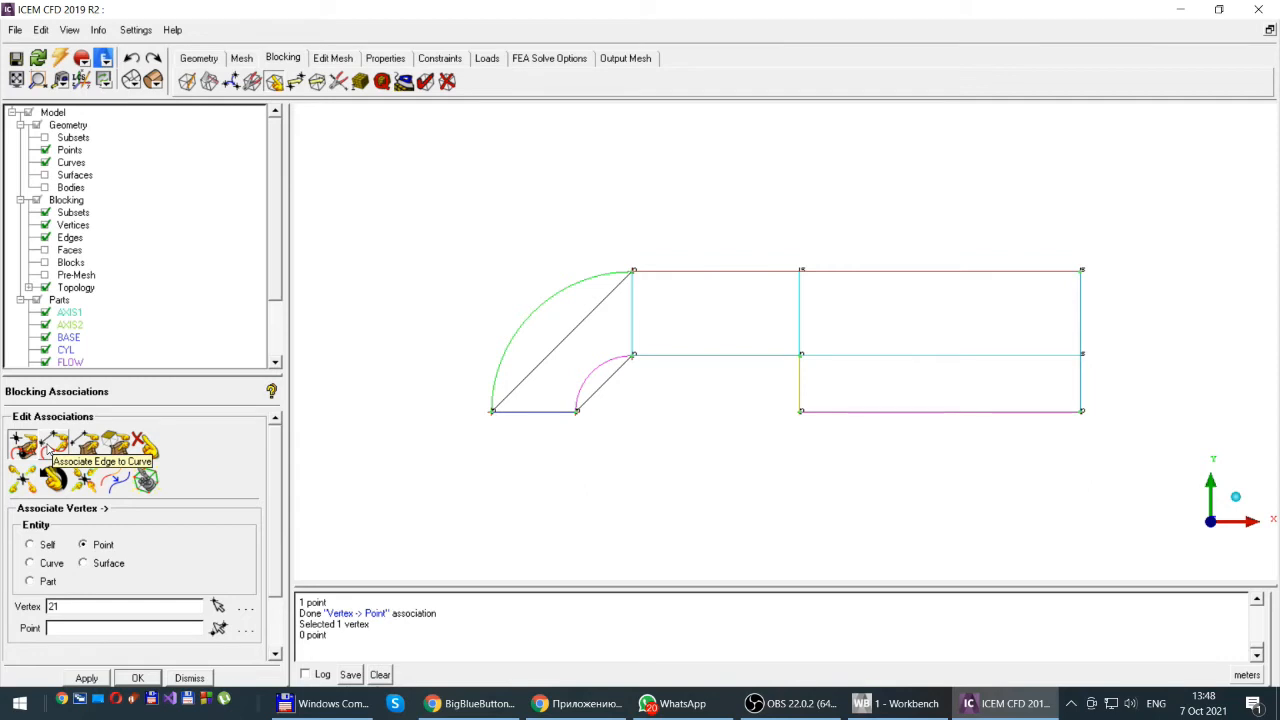
pyautogui.click(47, 451)
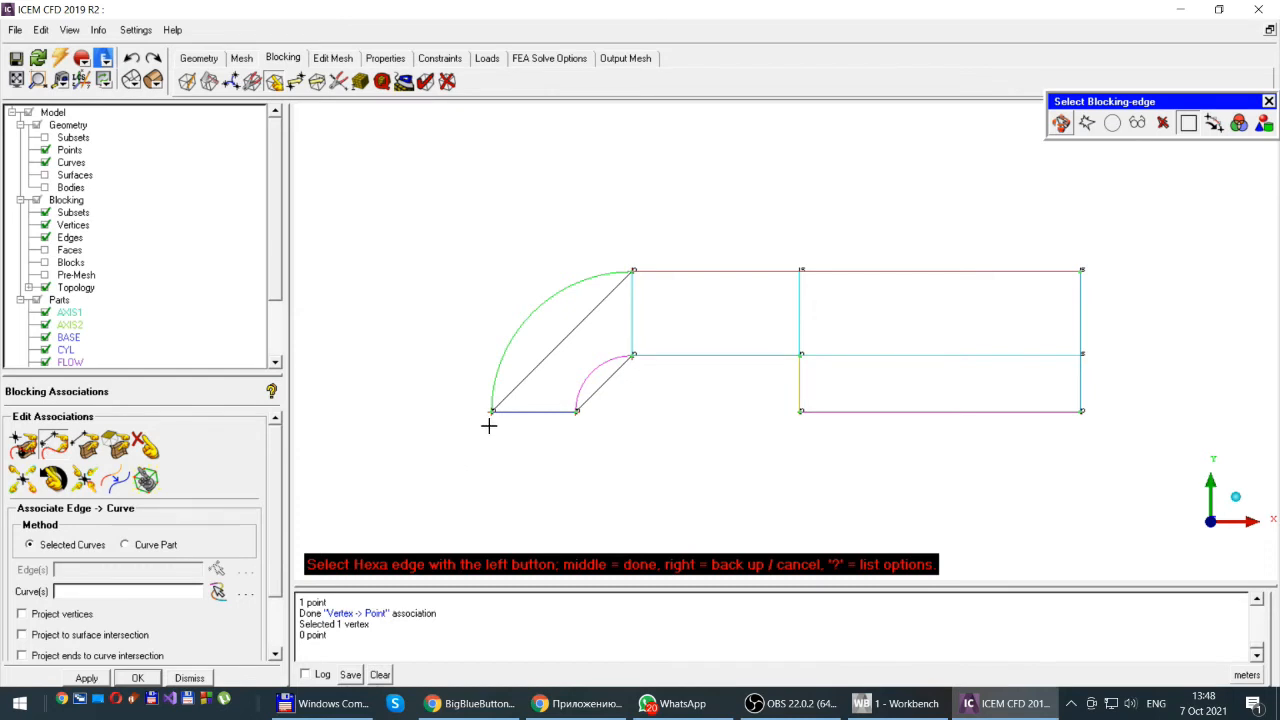
# Step: Associate the outer diagonal edge with the large outer arc curve and turn on Show Association for the edges
pyautogui.click(558, 344)
pyautogui.click(577, 333)
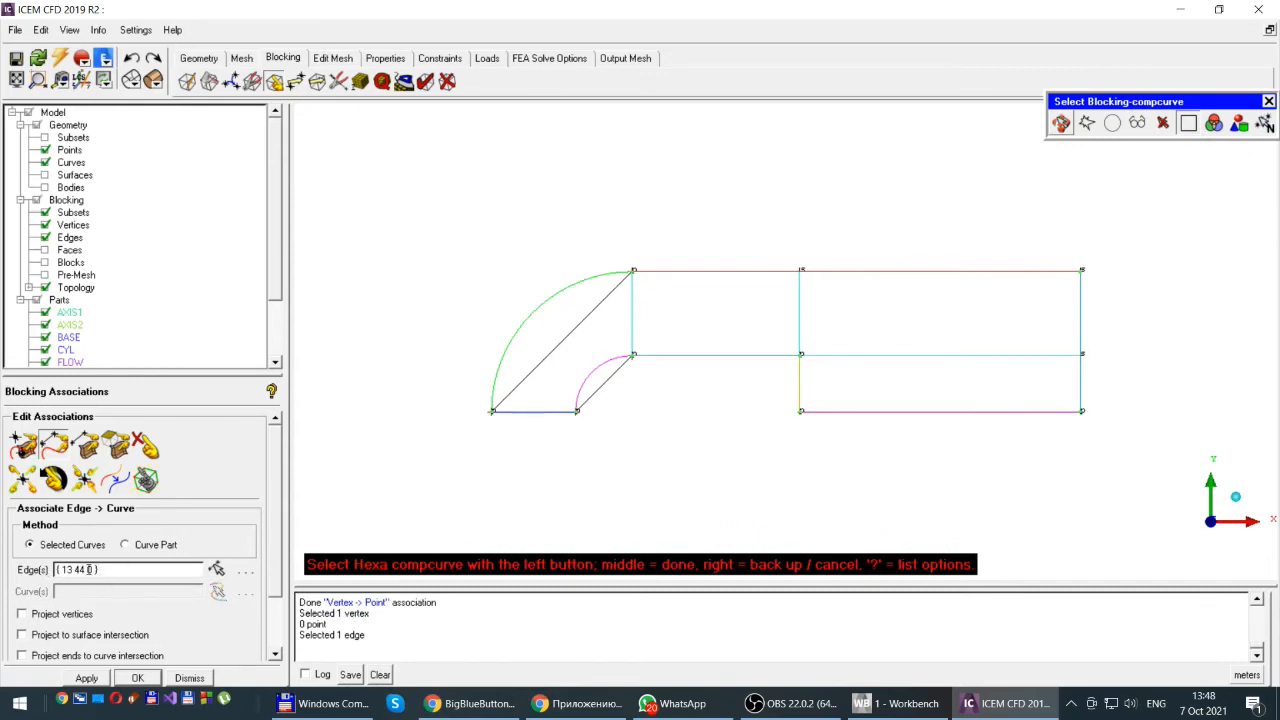
pyautogui.click(535, 307)
pyautogui.middleClick(506, 302)
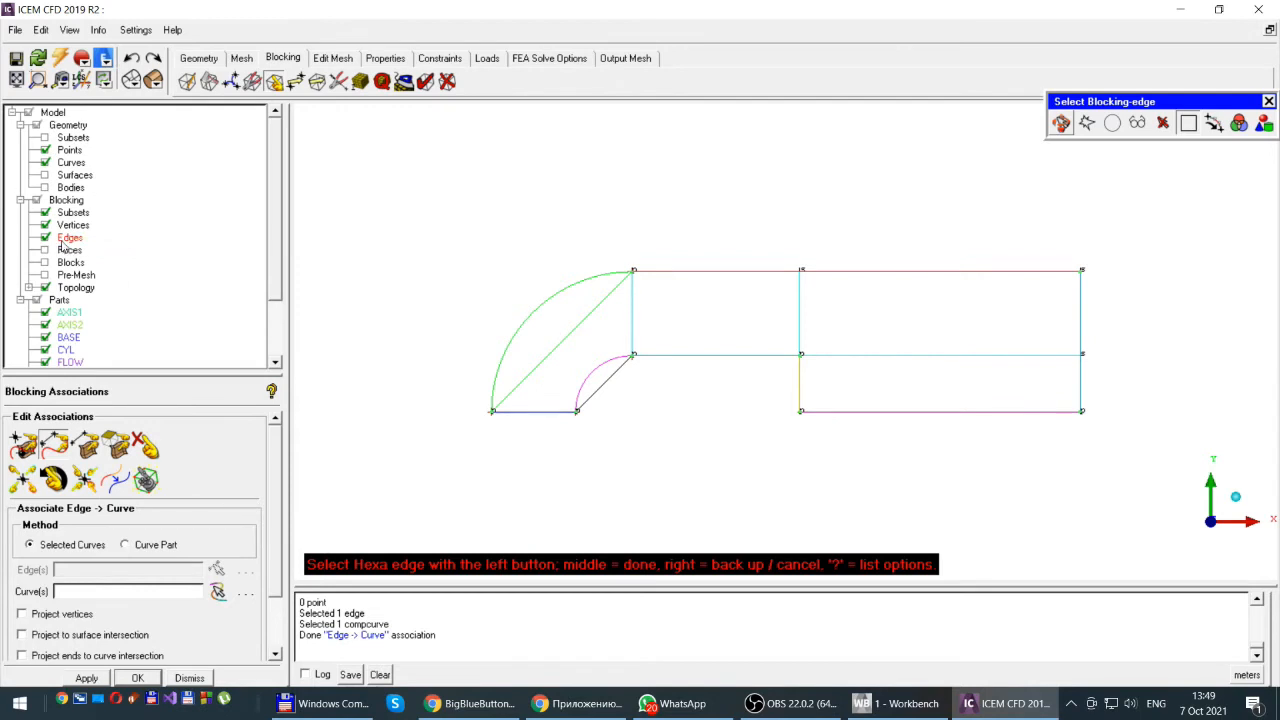
pyautogui.rightClick(66, 239)
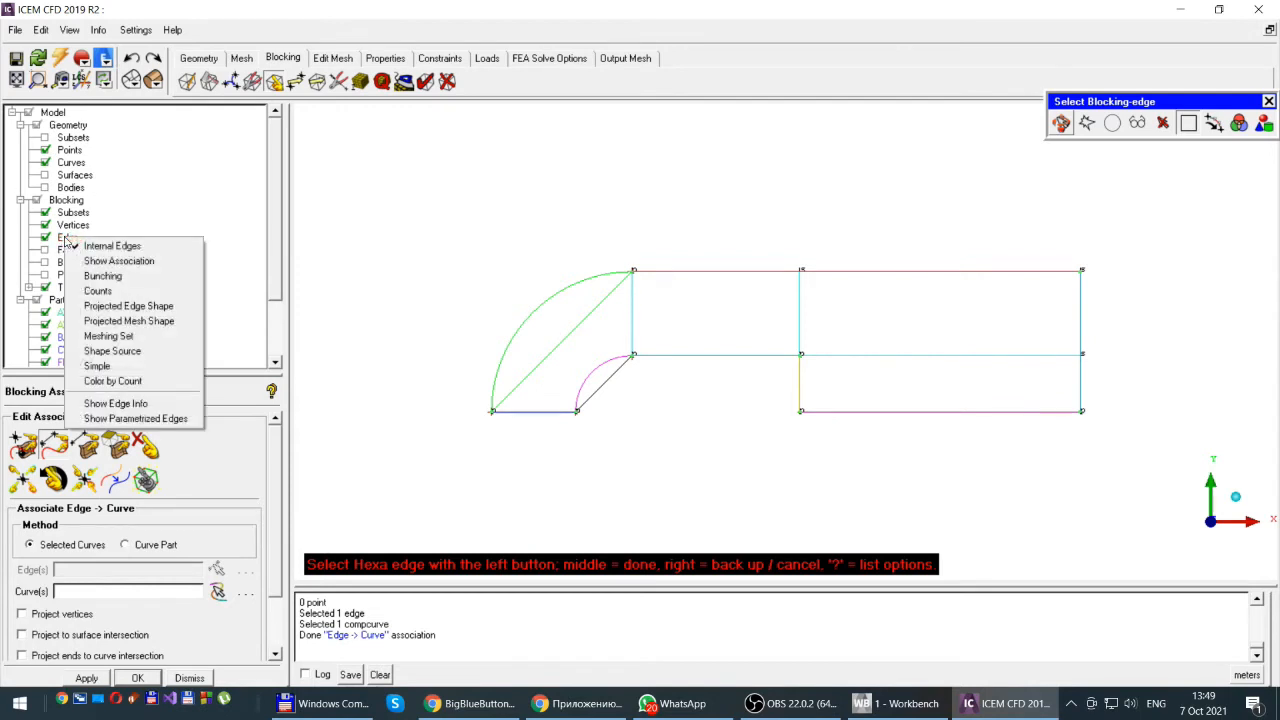
pyautogui.click(91, 262)
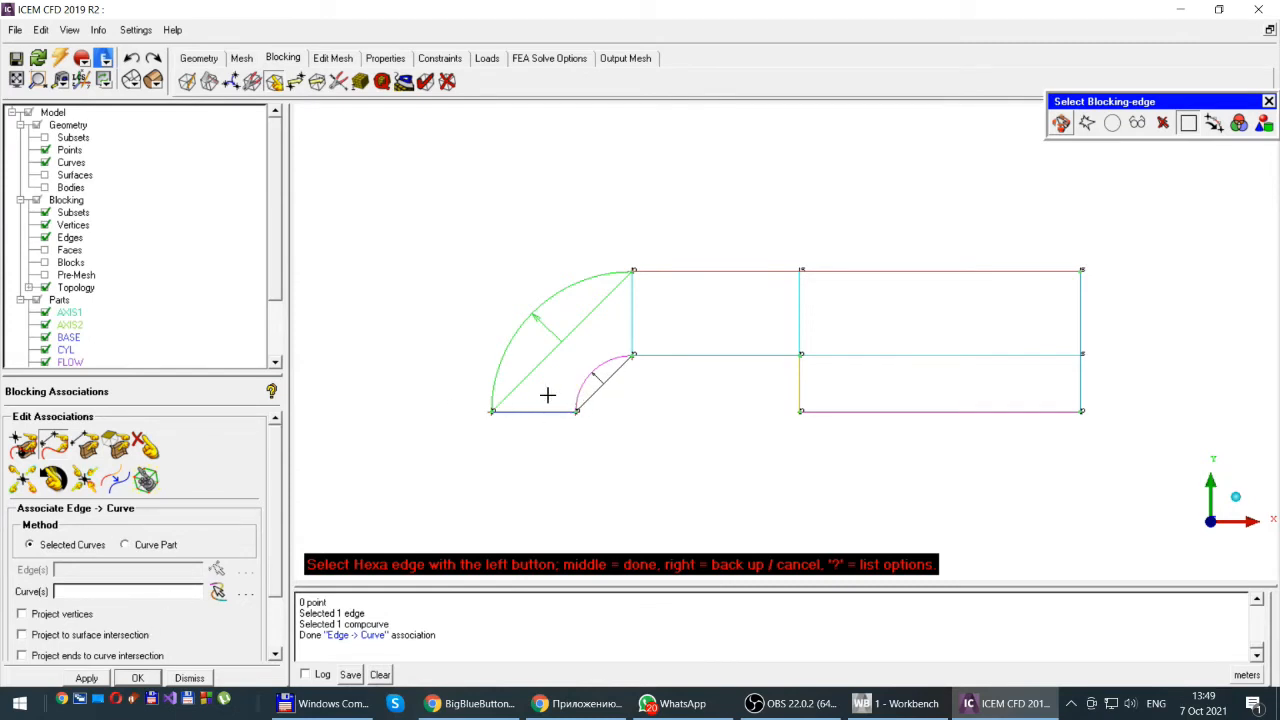
# Step: Associate the inner diagonal edge with the small inner arc curve
pyautogui.click(598, 386)
pyautogui.middleClick(666, 394)
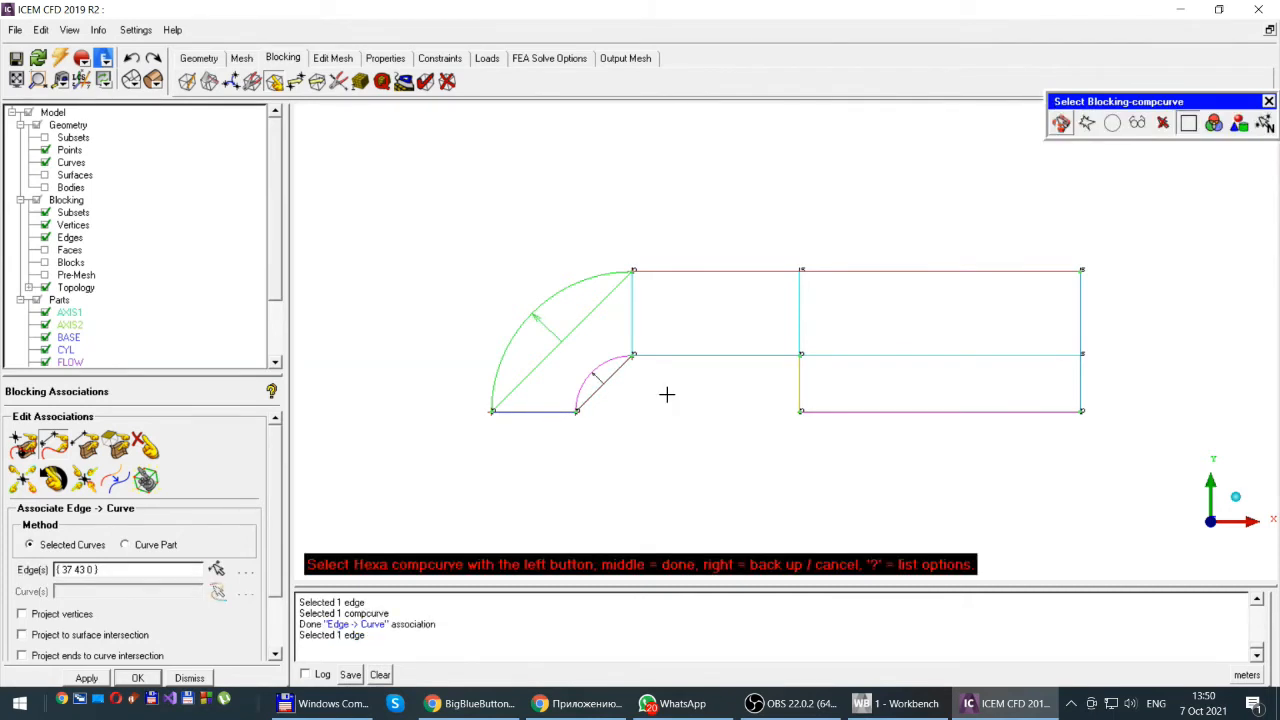
pyautogui.click(594, 371)
pyautogui.middleClick(653, 402)
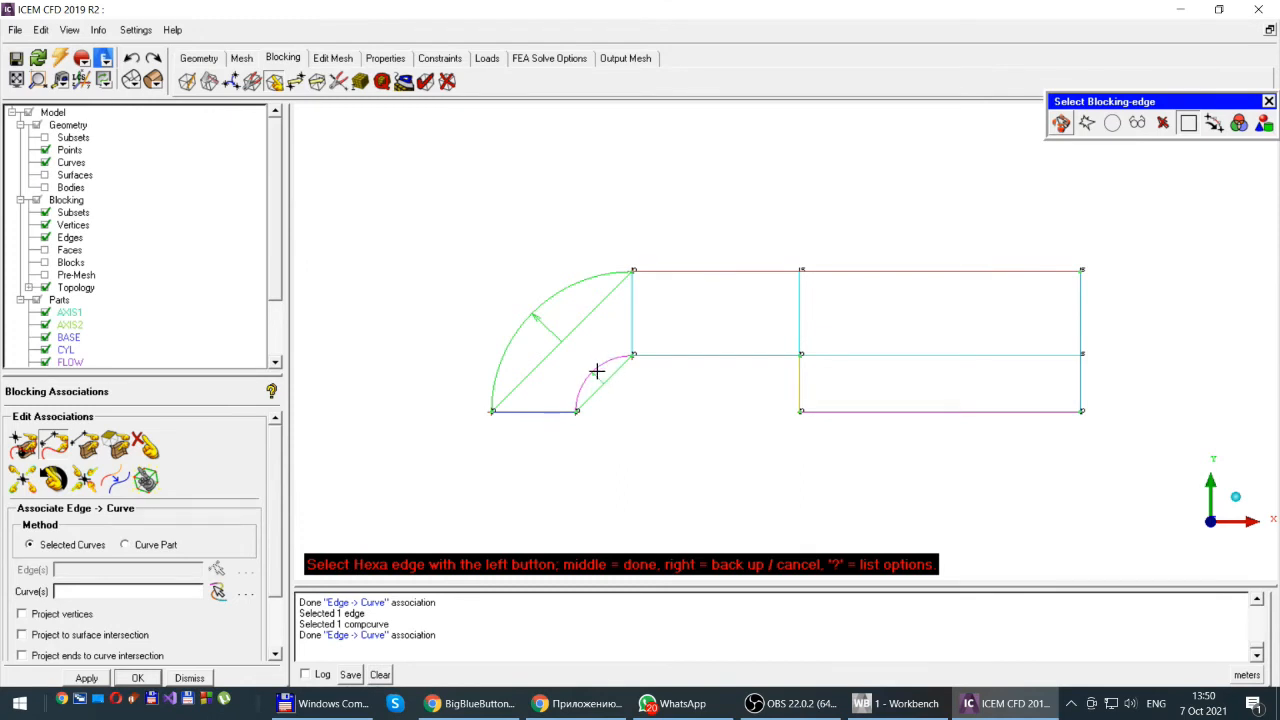
# Step: Switch the edge association display off and on again, and close the edge-to-curve association tool
pyautogui.click(596, 371)
pyautogui.rightClick(72, 241)
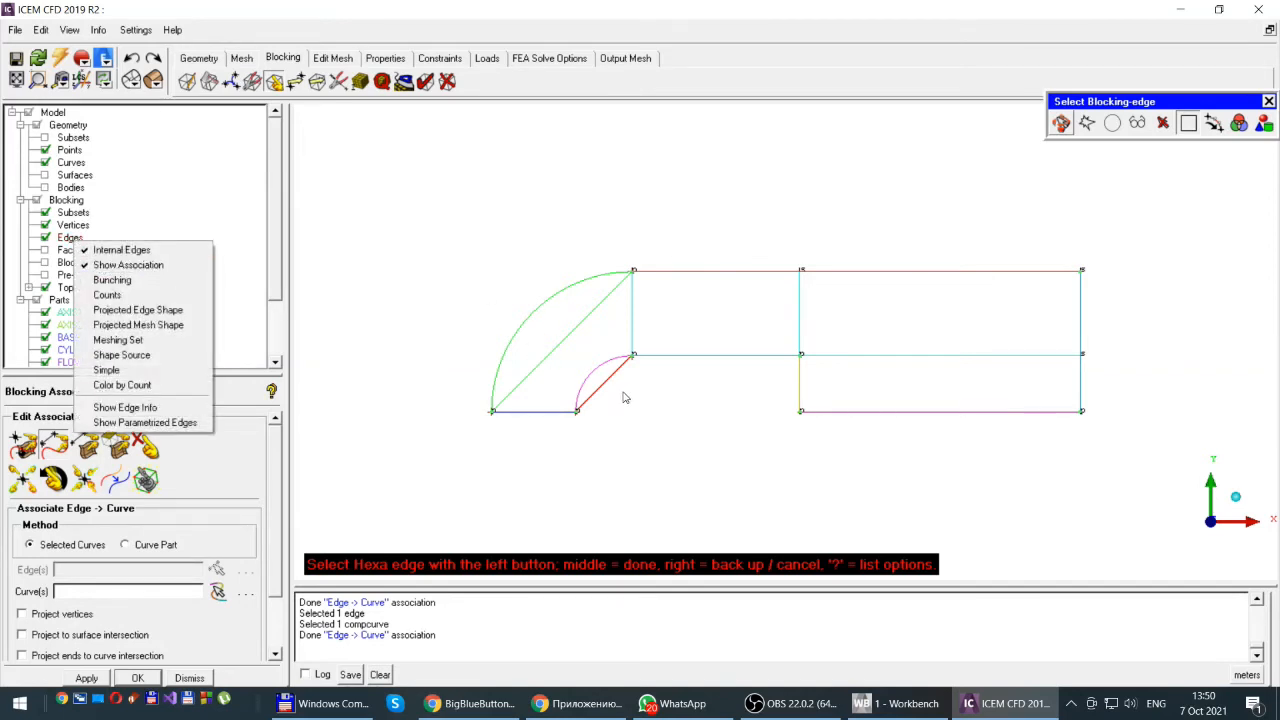
pyautogui.click(374, 335)
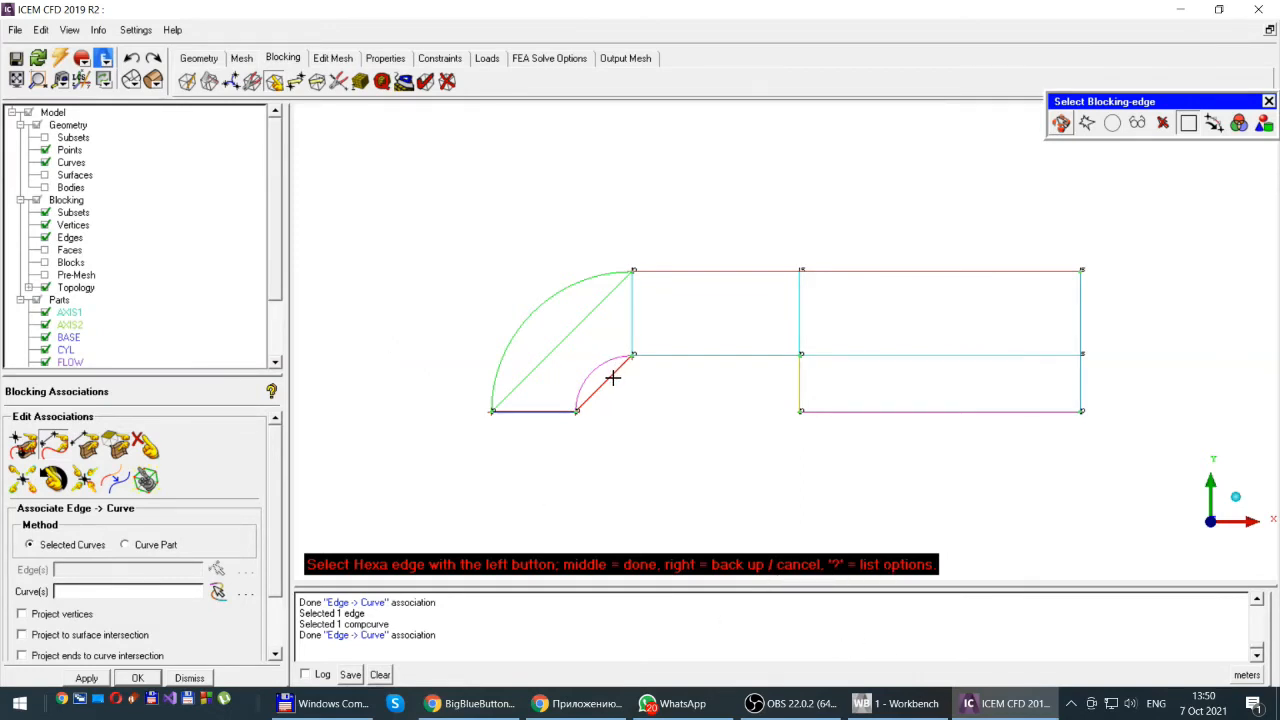
pyautogui.rightClick(72, 242)
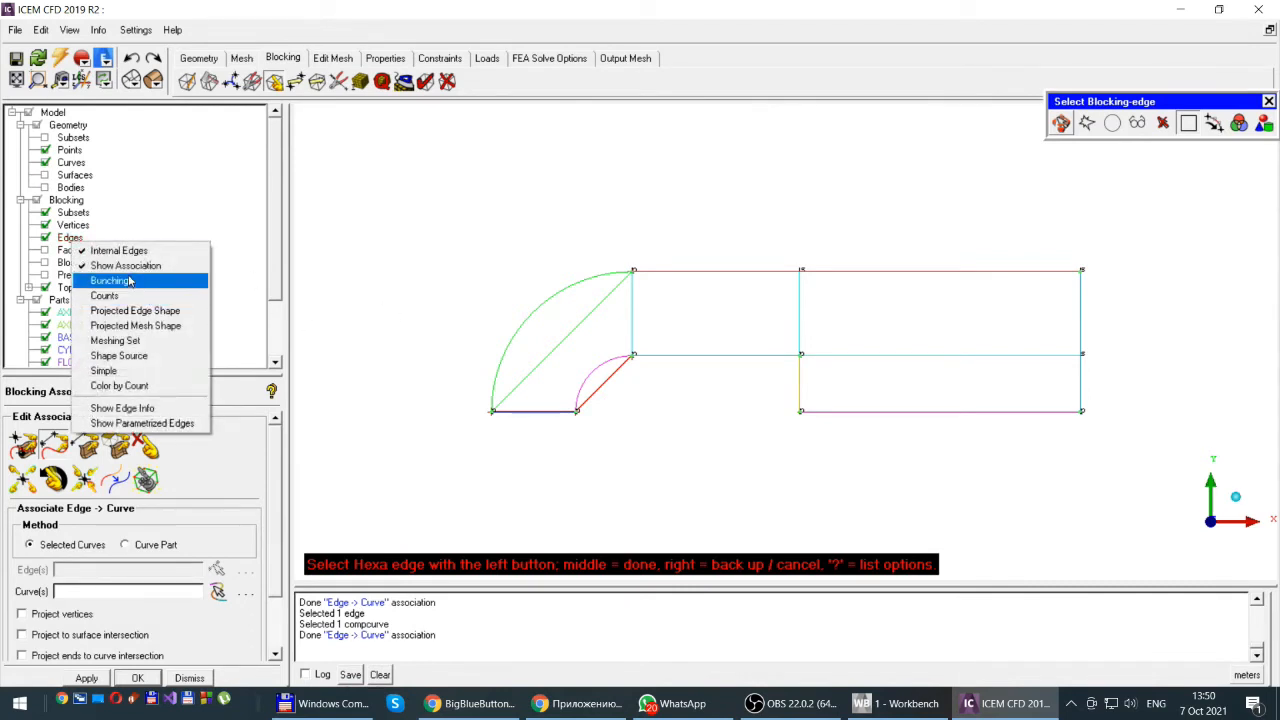
pyautogui.click(125, 266)
pyautogui.rightClick(67, 241)
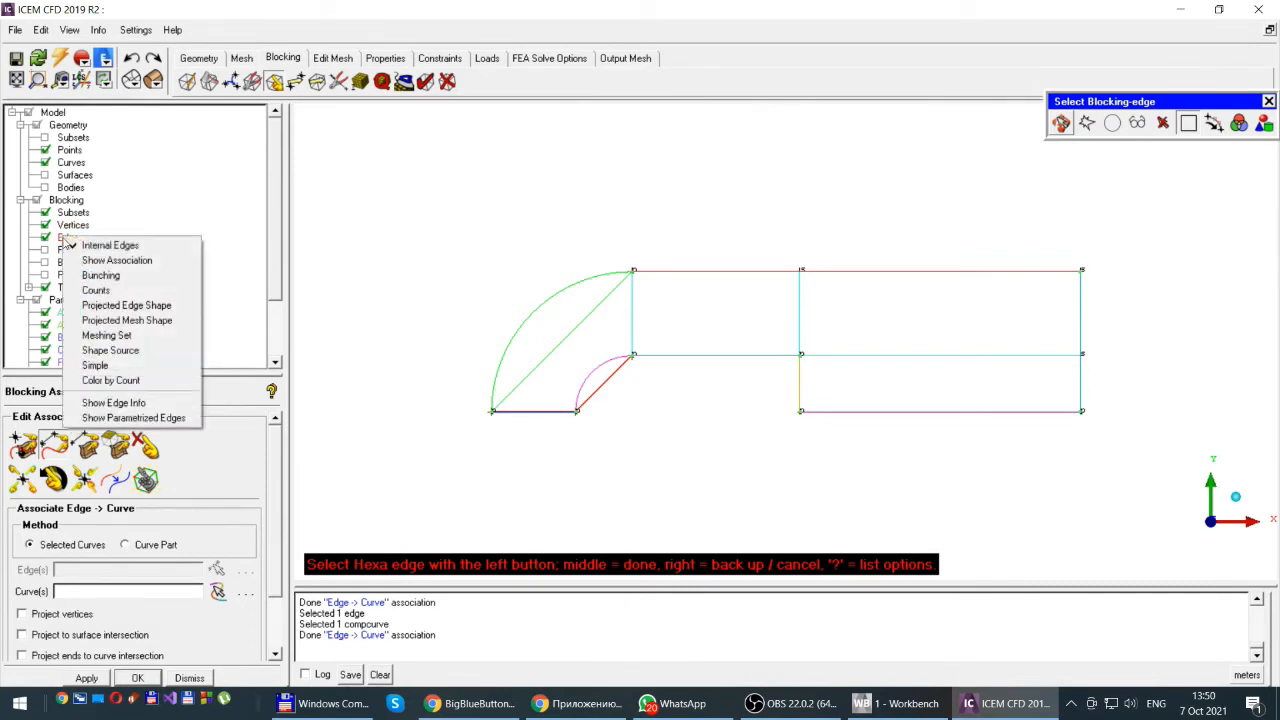
pyautogui.click(88, 261)
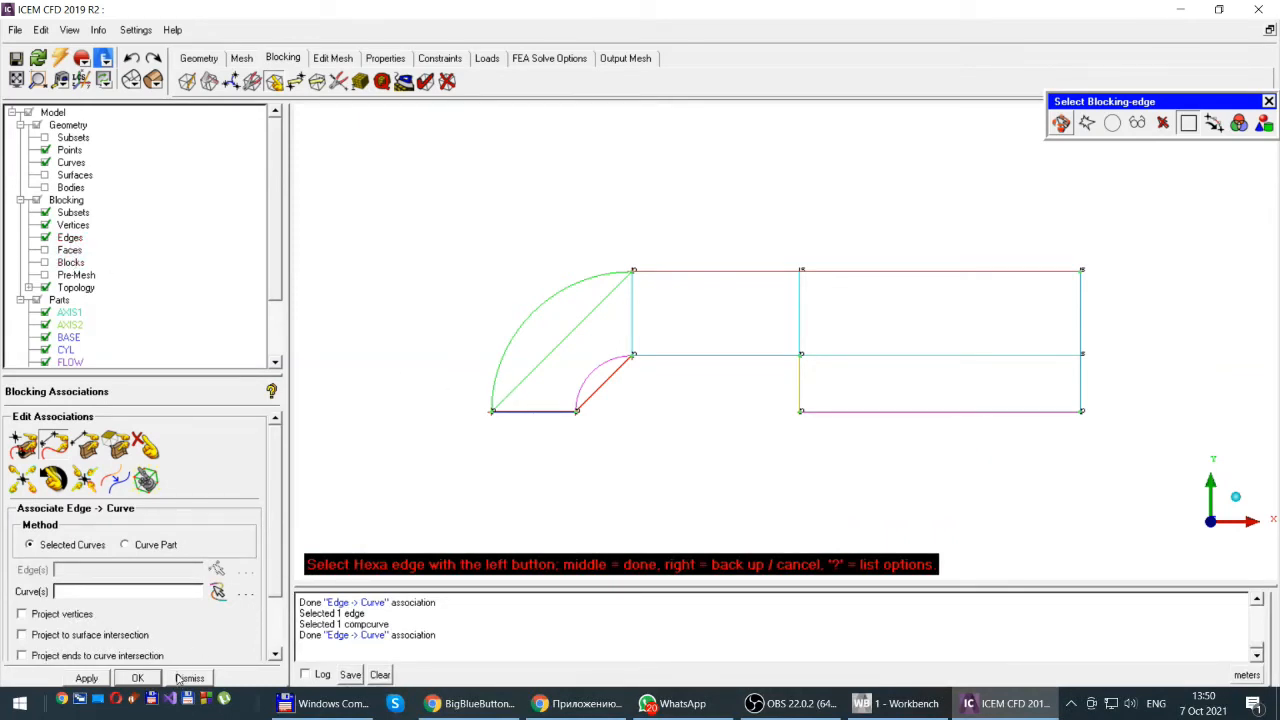
pyautogui.click(185, 678)
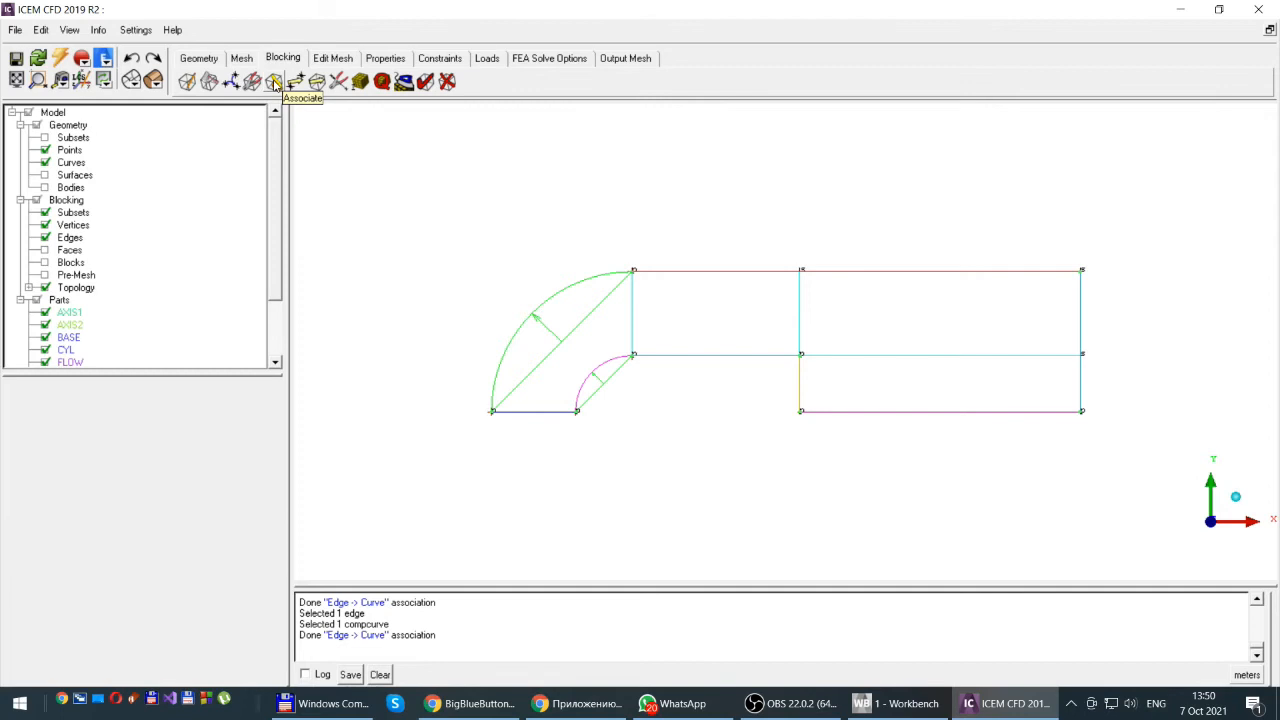
# Step: Using Associate Edge to Curve, associate the two upper horizontal edges with the single curve along the top boundary
pyautogui.click(274, 82)
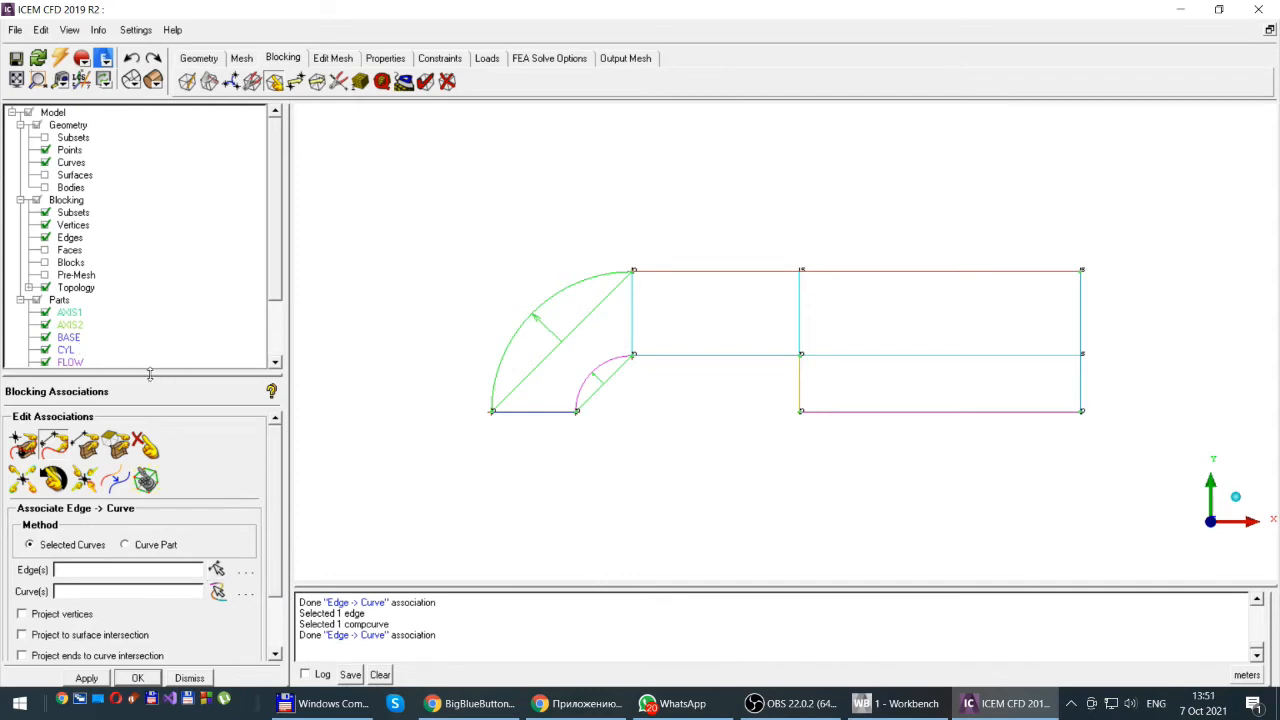
pyautogui.moveTo(150, 373); pyautogui.dragTo(150, 386)
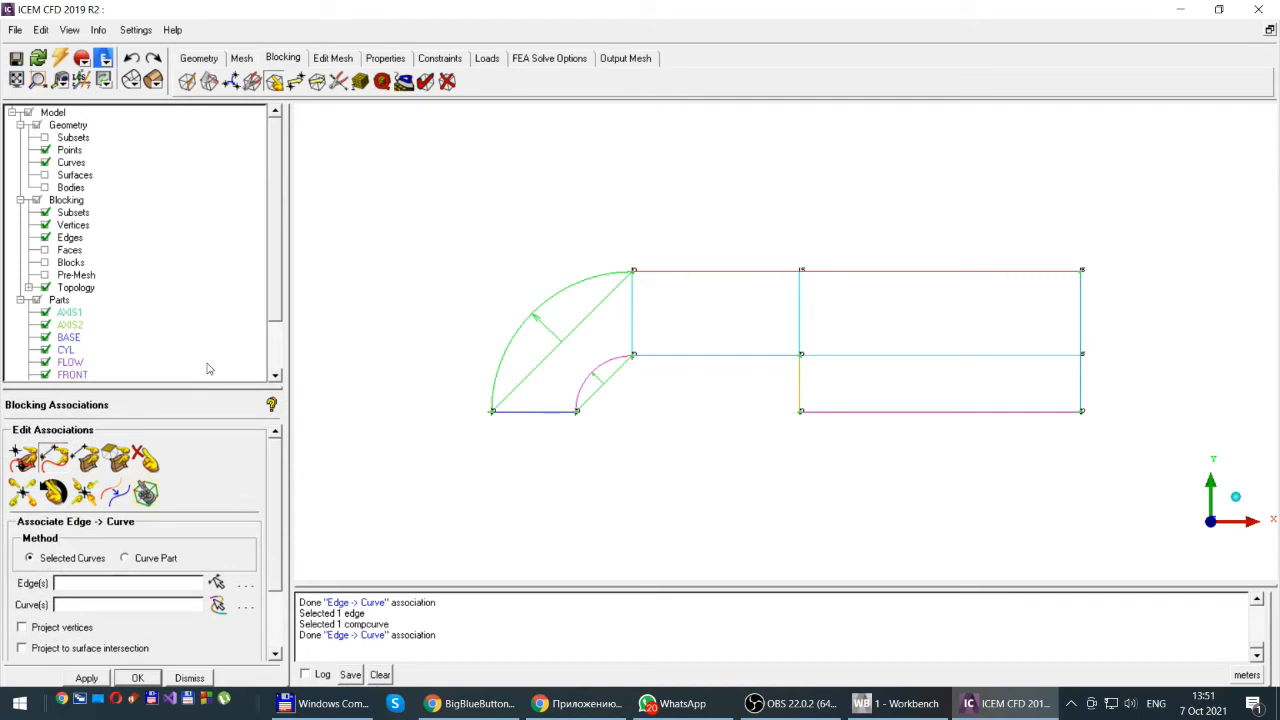
pyautogui.moveTo(277, 277); pyautogui.dragTo(275, 345)
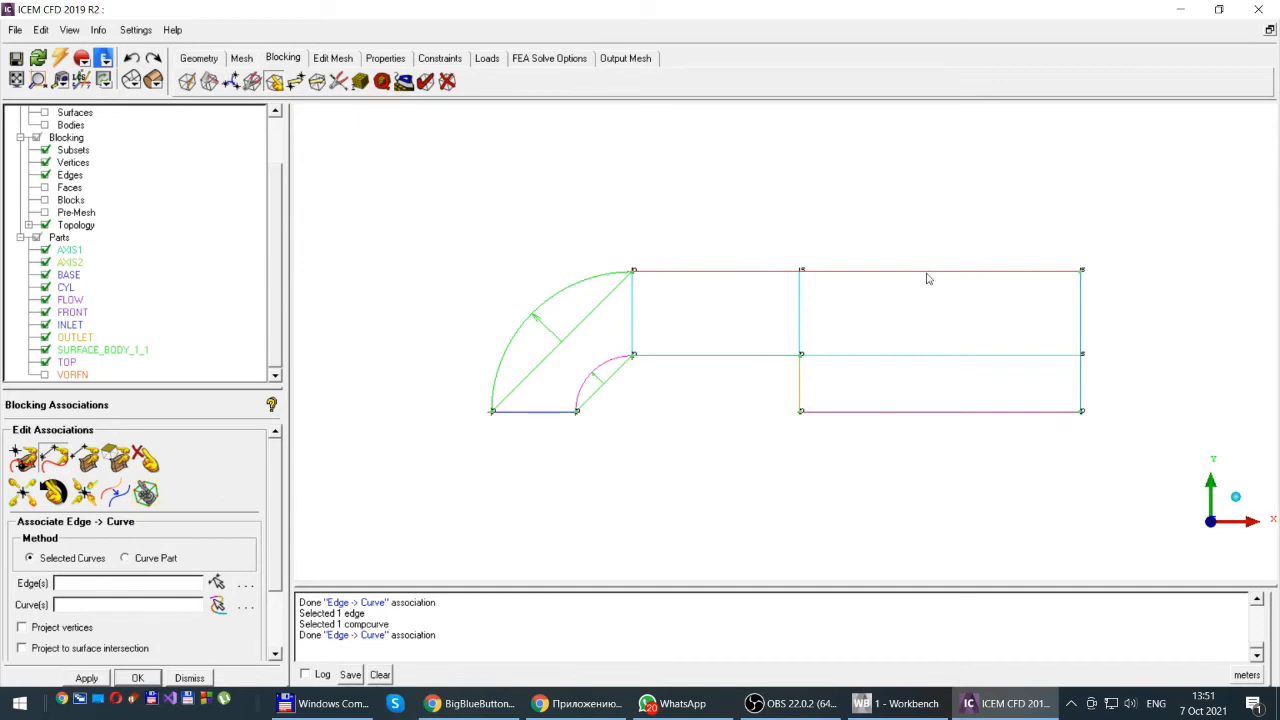
pyautogui.click(216, 583)
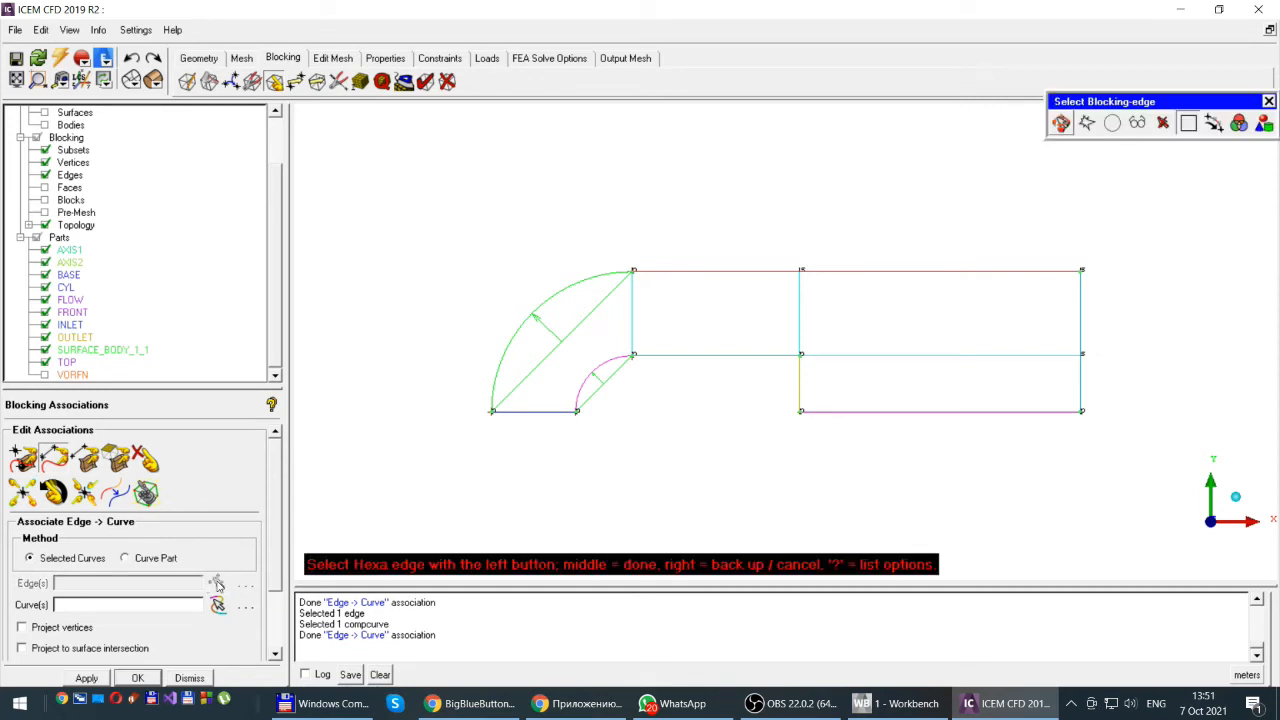
pyautogui.click(716, 271)
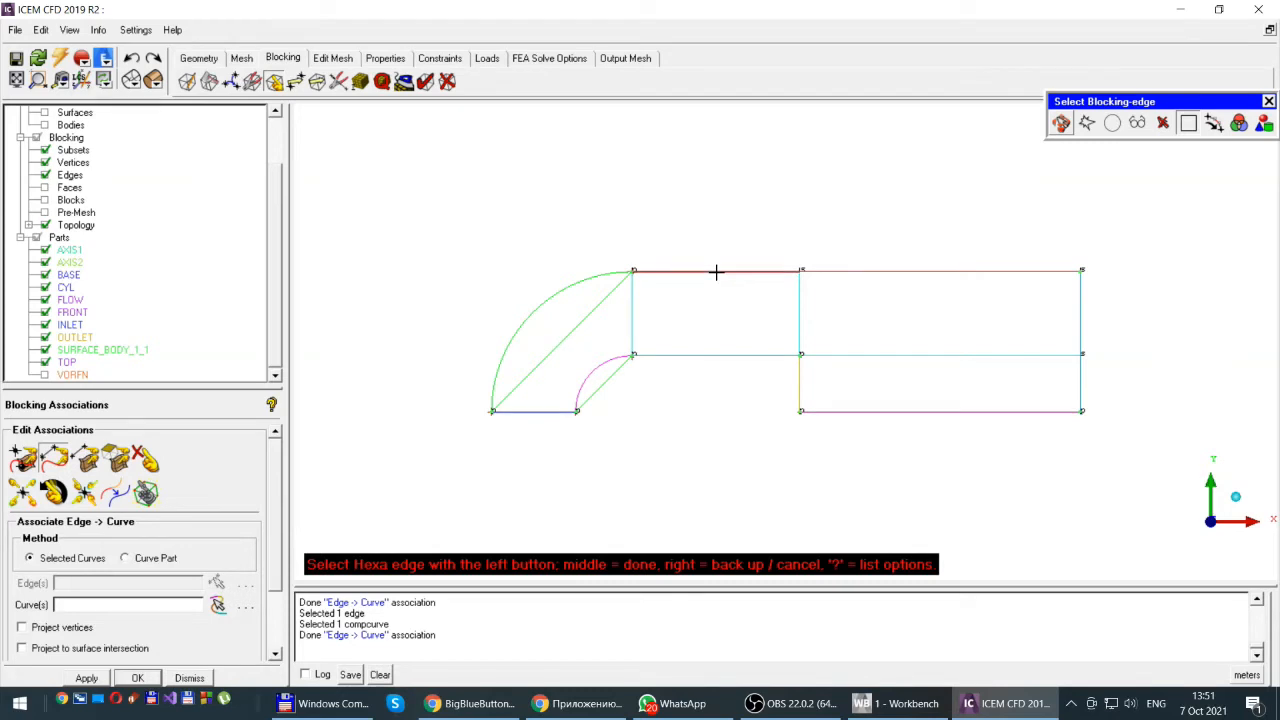
pyautogui.click(888, 271)
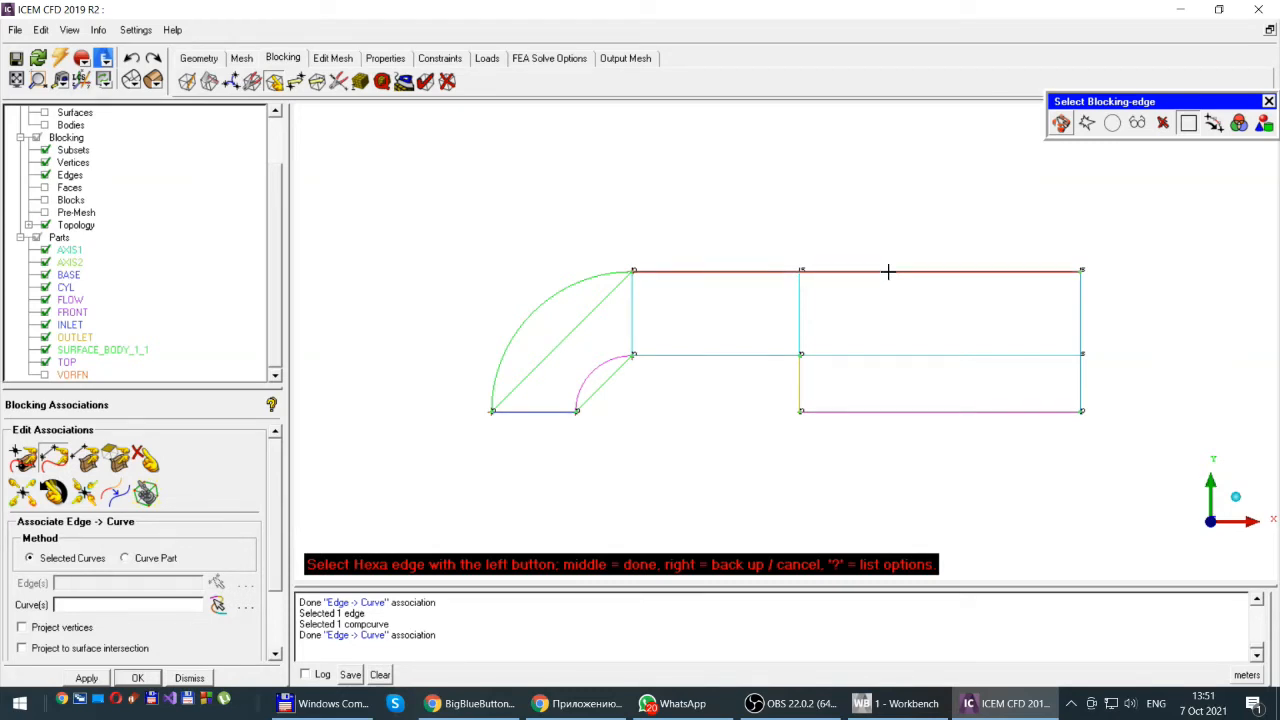
pyautogui.middleClick(812, 227)
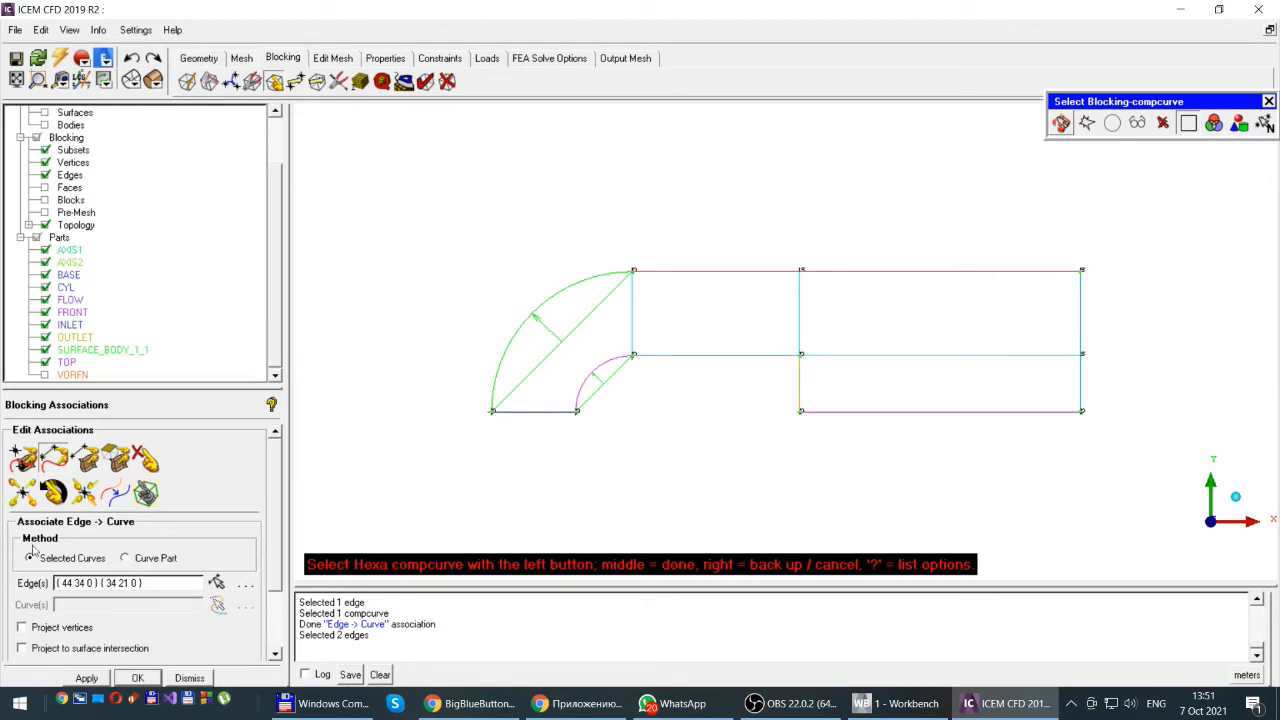
pyautogui.click(752, 270)
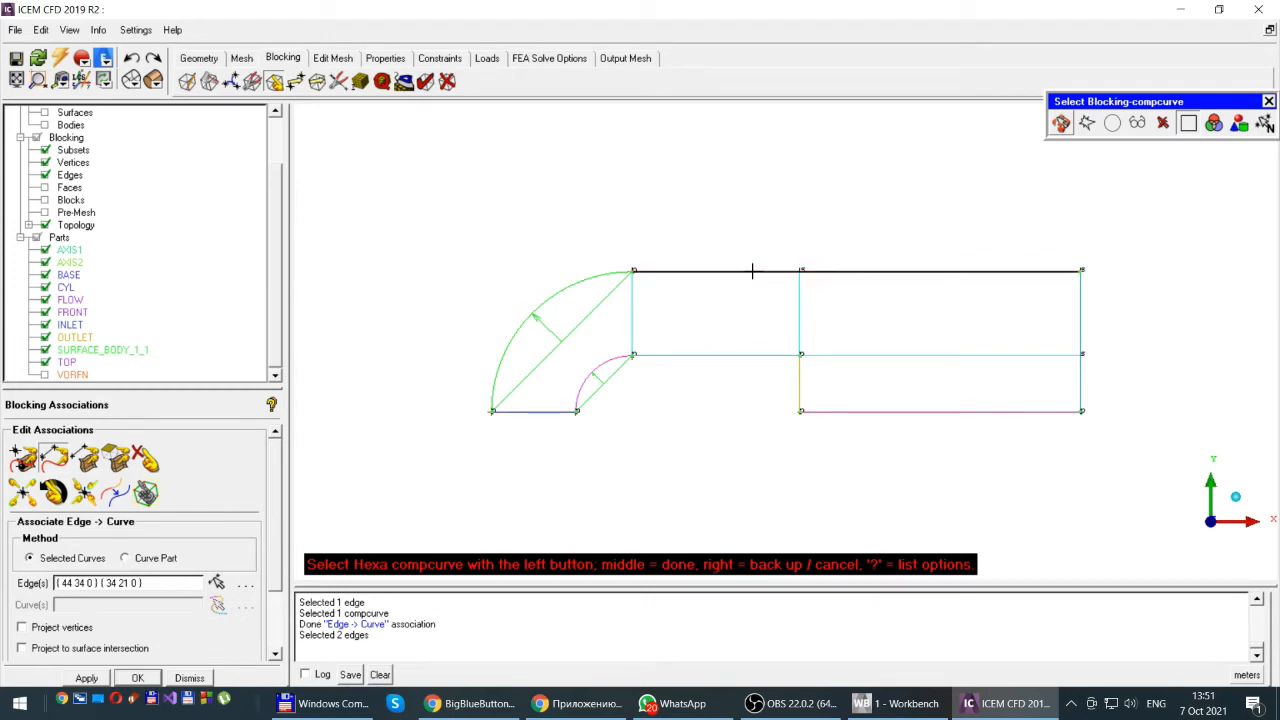
pyautogui.middleClick(787, 233)
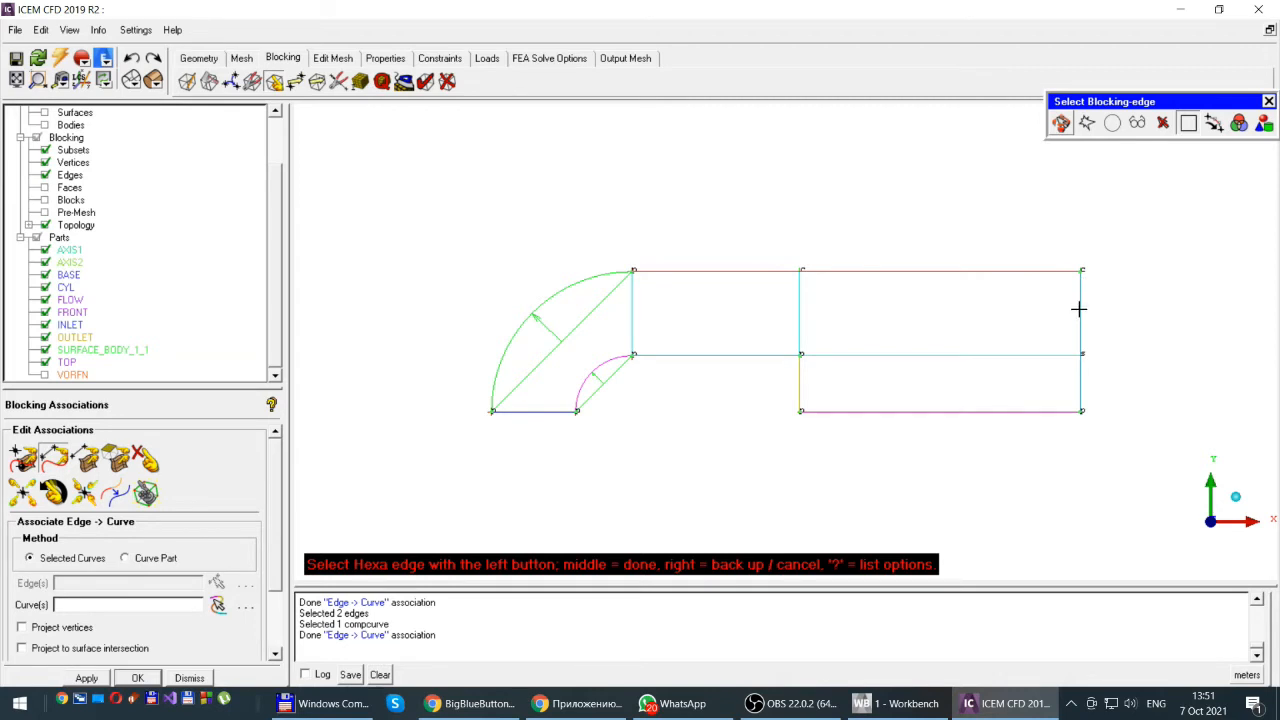
# Step: Associate the two vertical edges at the far right end of the blocking with the right boundary curve
pyautogui.click(1080, 310)
pyautogui.click(1080, 382)
pyautogui.middleClick(1132, 326)
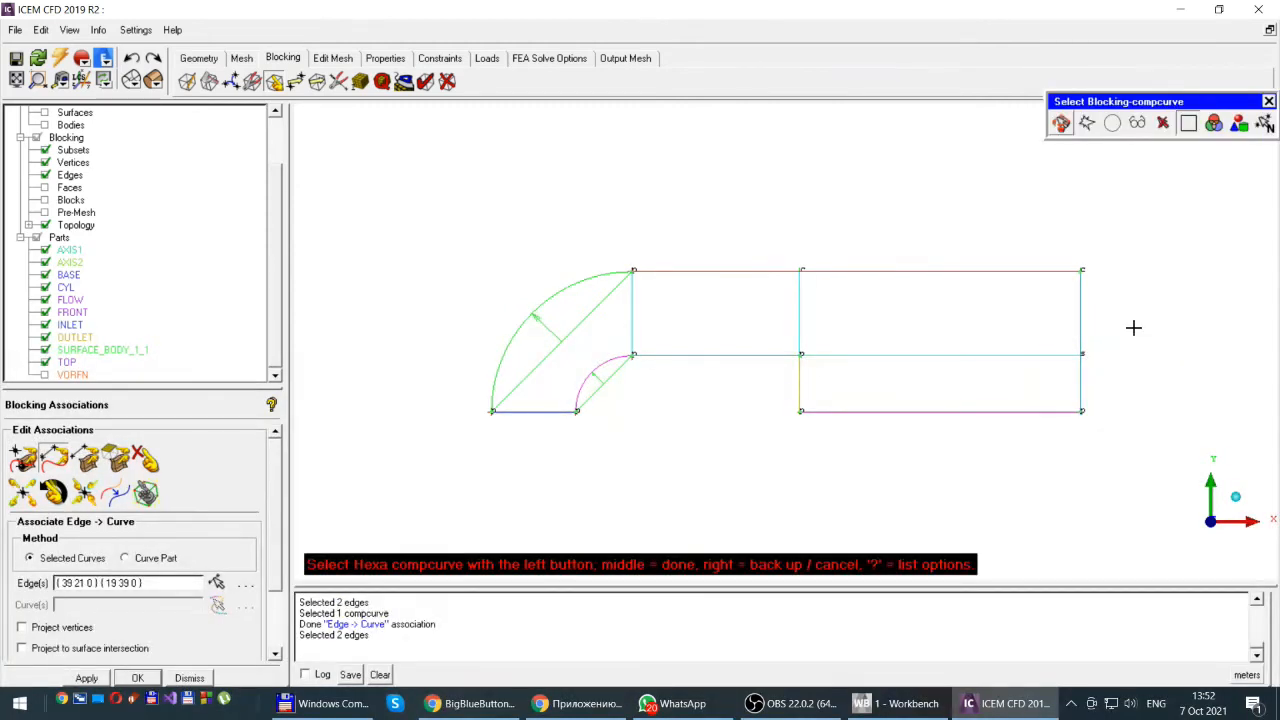
pyautogui.click(1080, 316)
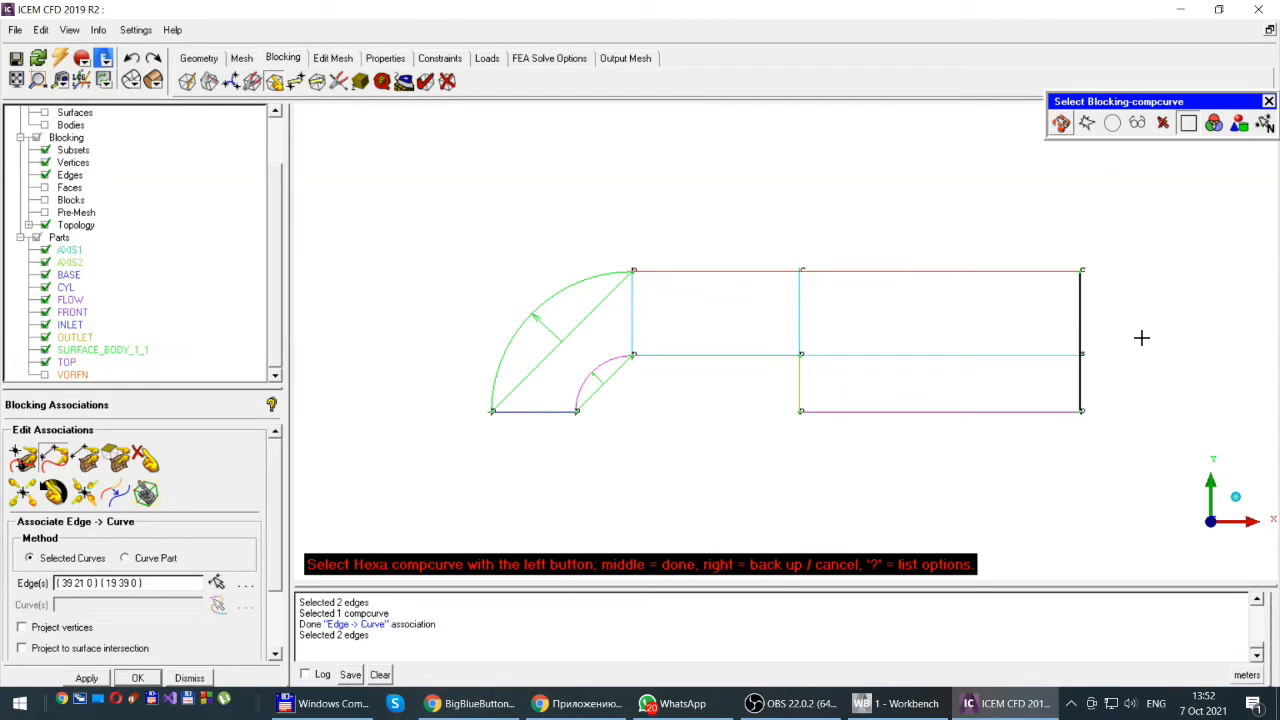
pyautogui.middleClick(1141, 338)
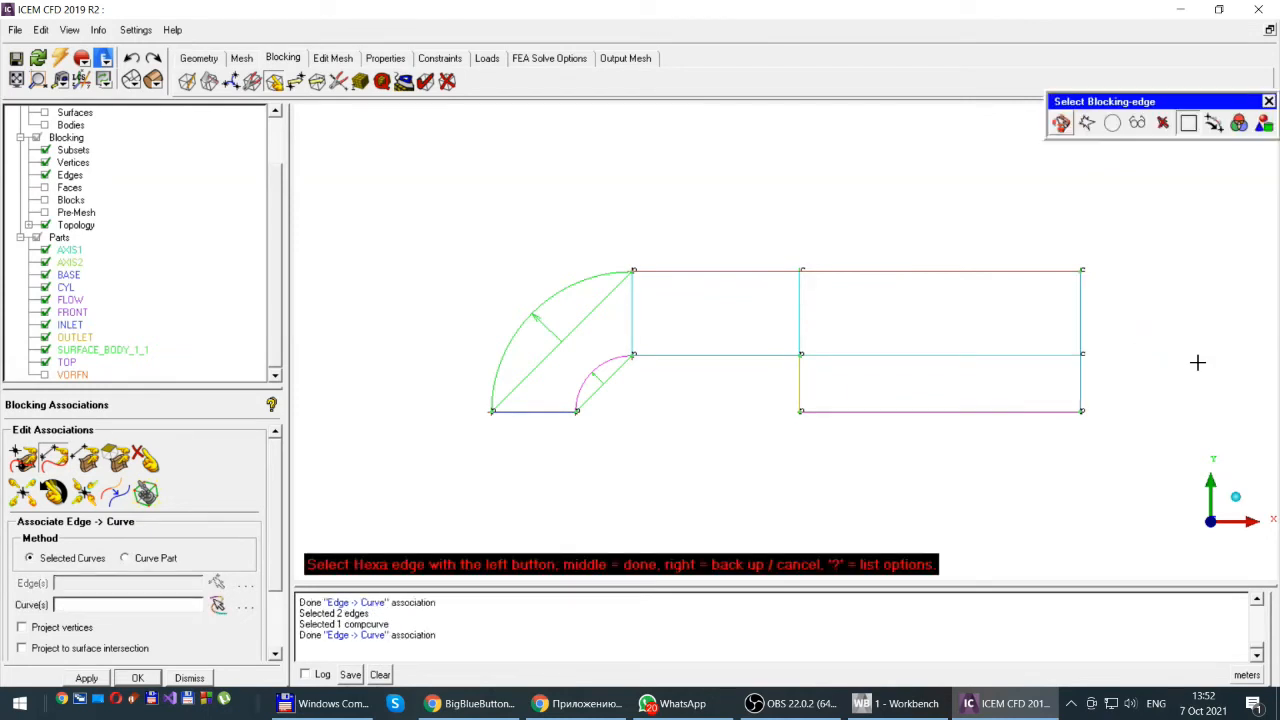
# Step: Associate the bottom horizontal edge of the lower right block with the curve along it
pyautogui.click(923, 411)
pyautogui.middleClick(952, 451)
pyautogui.click(931, 412)
pyautogui.middleClick(932, 443)
# Step: Associate the short left vertical edge of the lower right block with the curve along it
pyautogui.click(799, 379)
pyautogui.middleClick(801, 378)
pyautogui.click(800, 379)
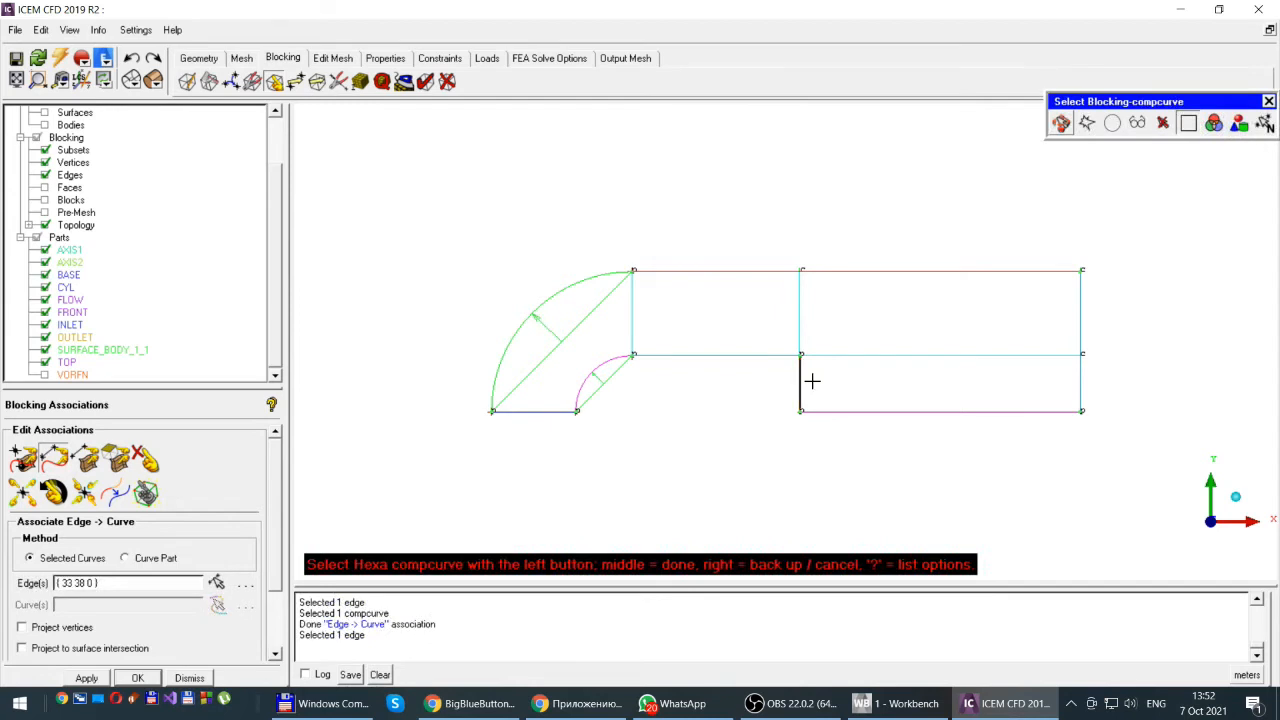
pyautogui.middleClick(811, 380)
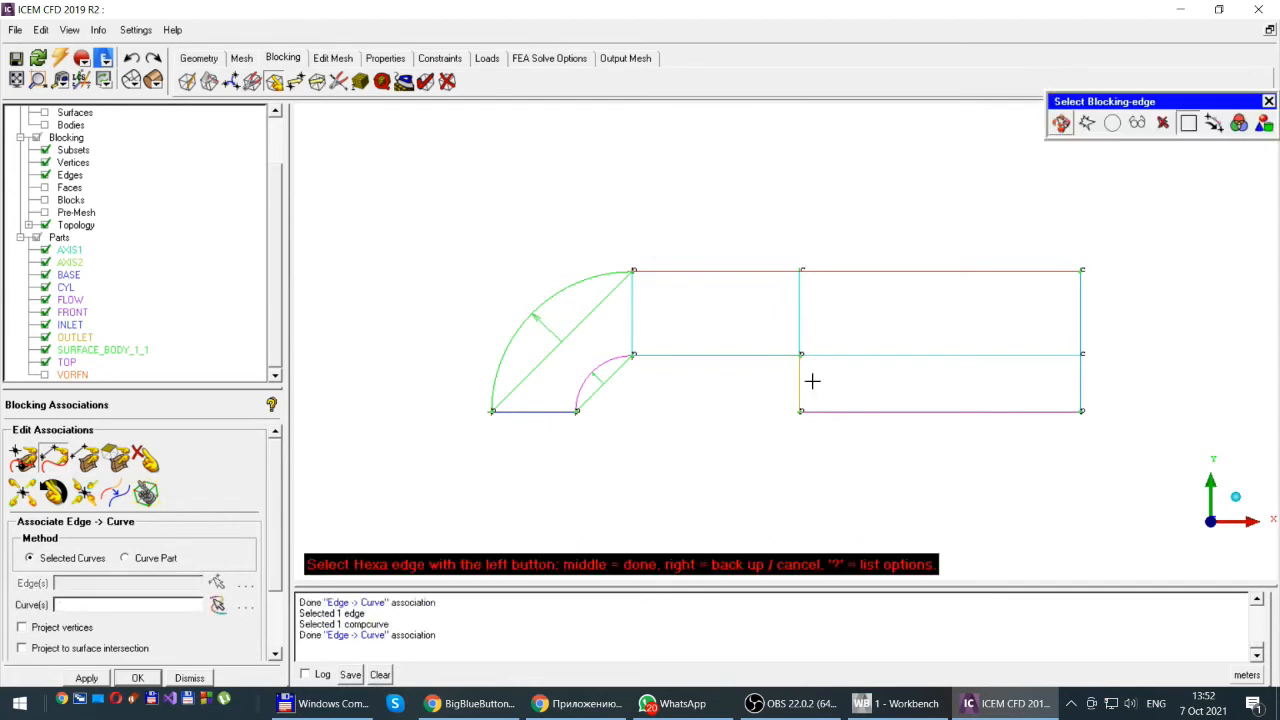
# Step: Associate the middle block's lower horizontal edge with both its own curve and the short bottom curve between the two arcs
pyautogui.click(694, 355)
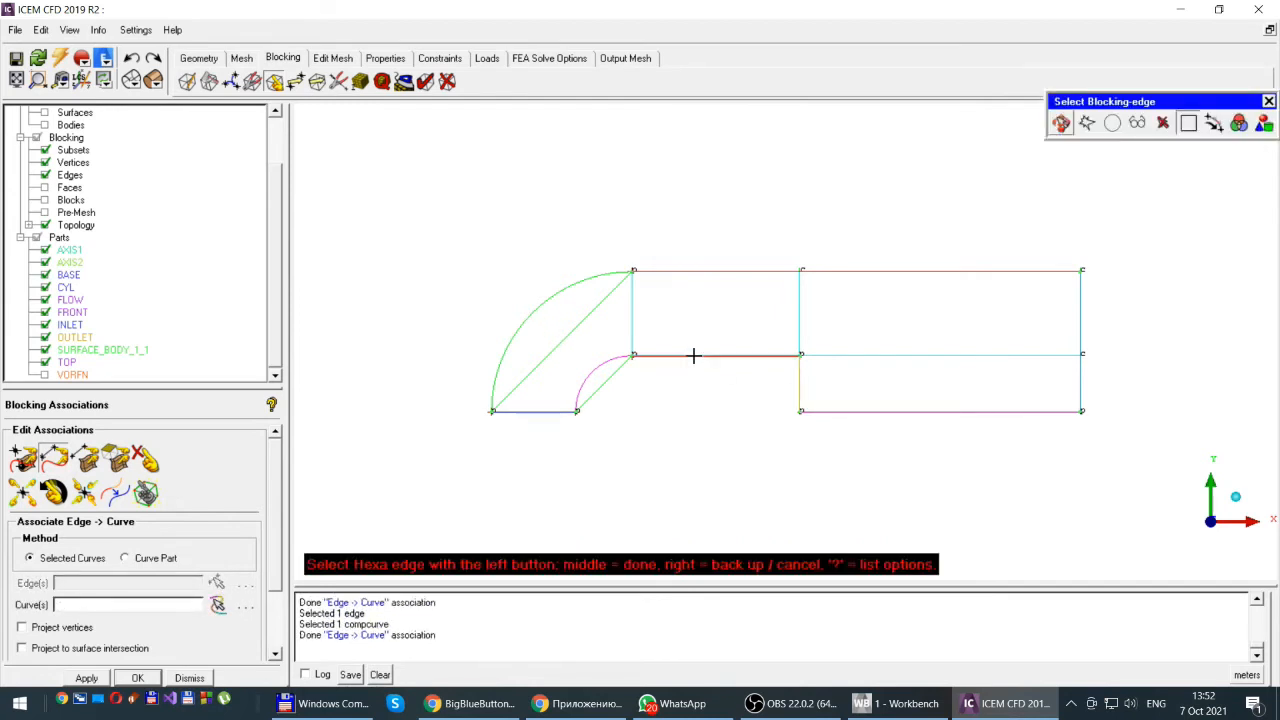
pyautogui.middleClick(694, 355)
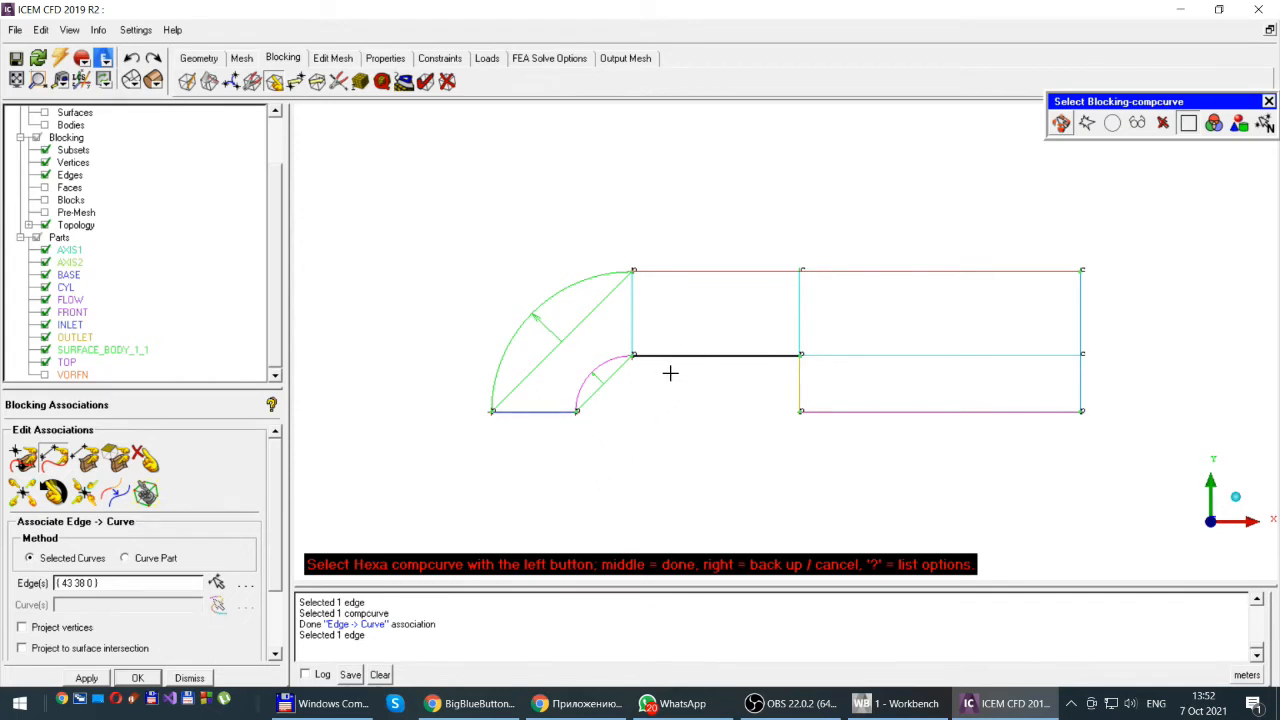
pyautogui.click(525, 410)
pyautogui.middleClick(519, 441)
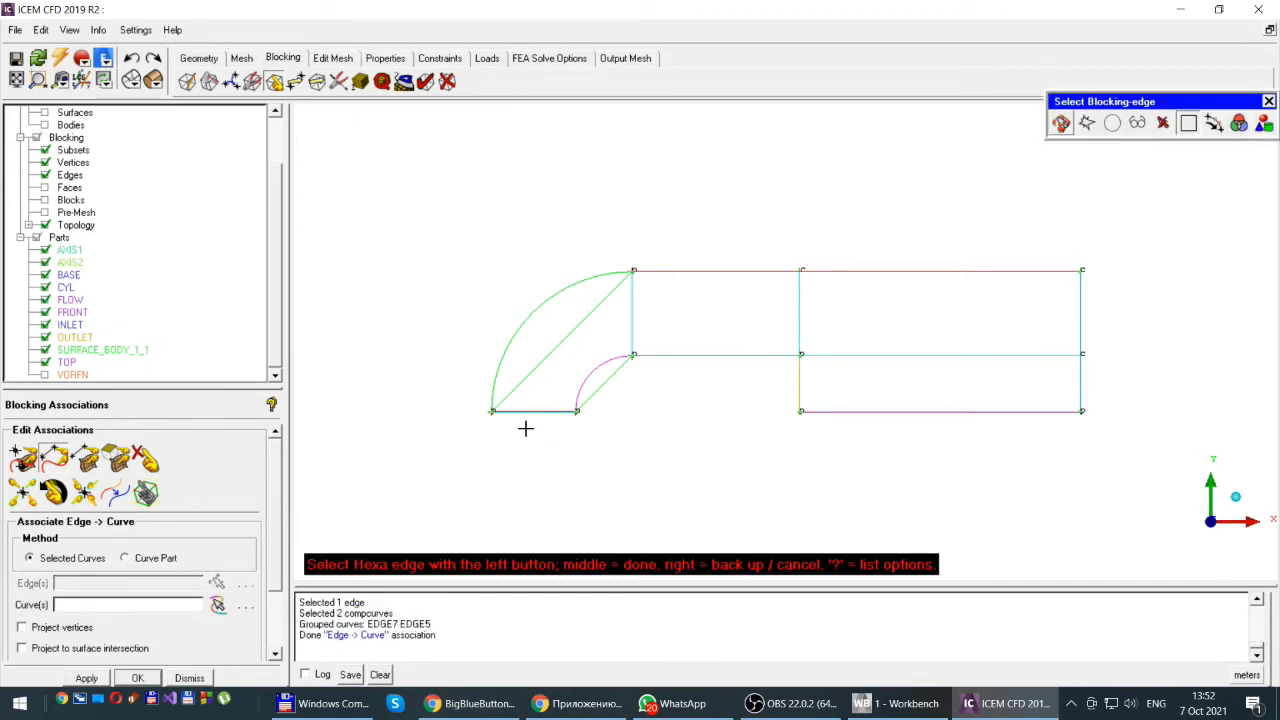
# Step: Try to associate the short bottom edge between the arcs with its curve, and undo the grouped-curve association
pyautogui.click(525, 428)
pyautogui.middleClick(525, 428)
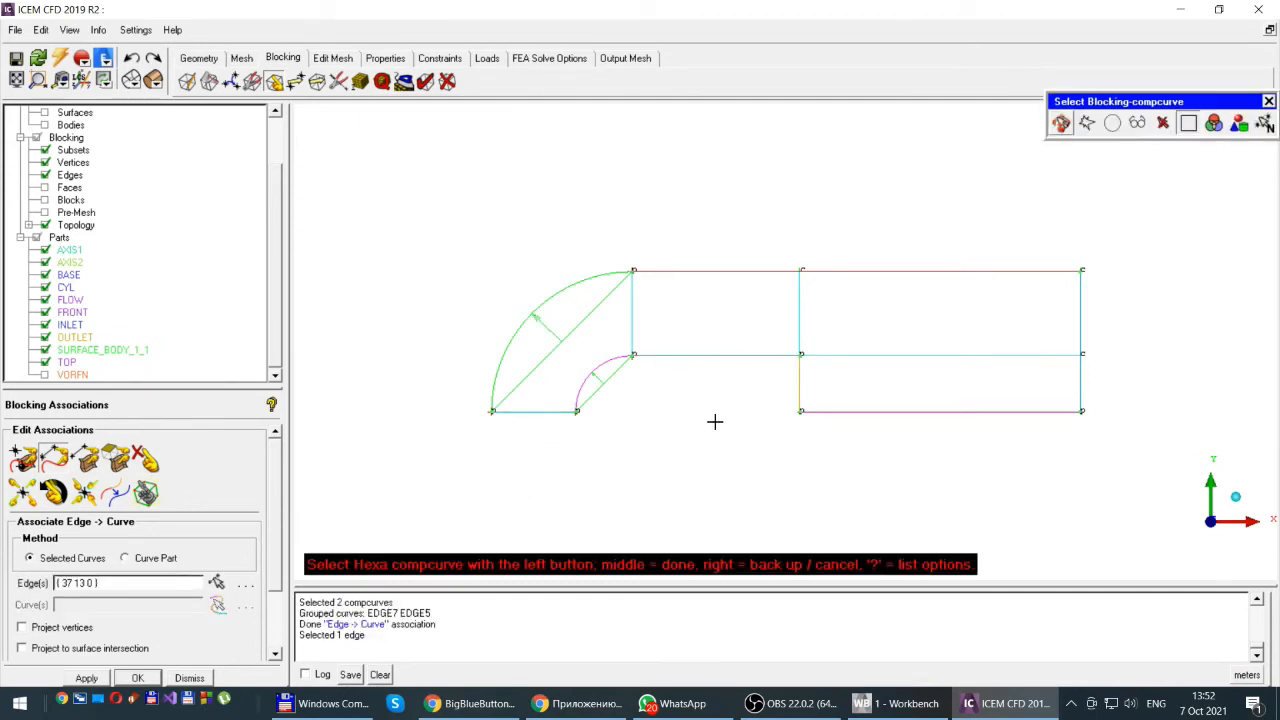
pyautogui.click(712, 355)
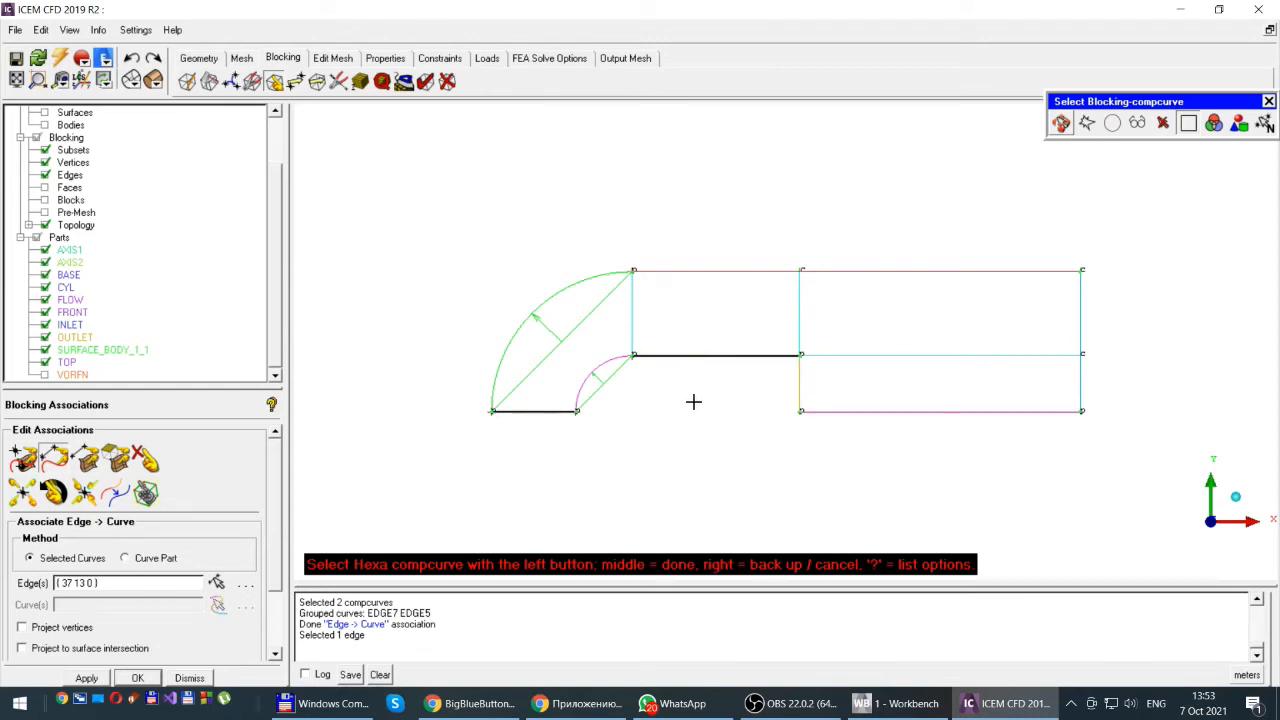
pyautogui.rightClick(530, 412)
pyautogui.click(728, 355)
pyautogui.rightClick(682, 400)
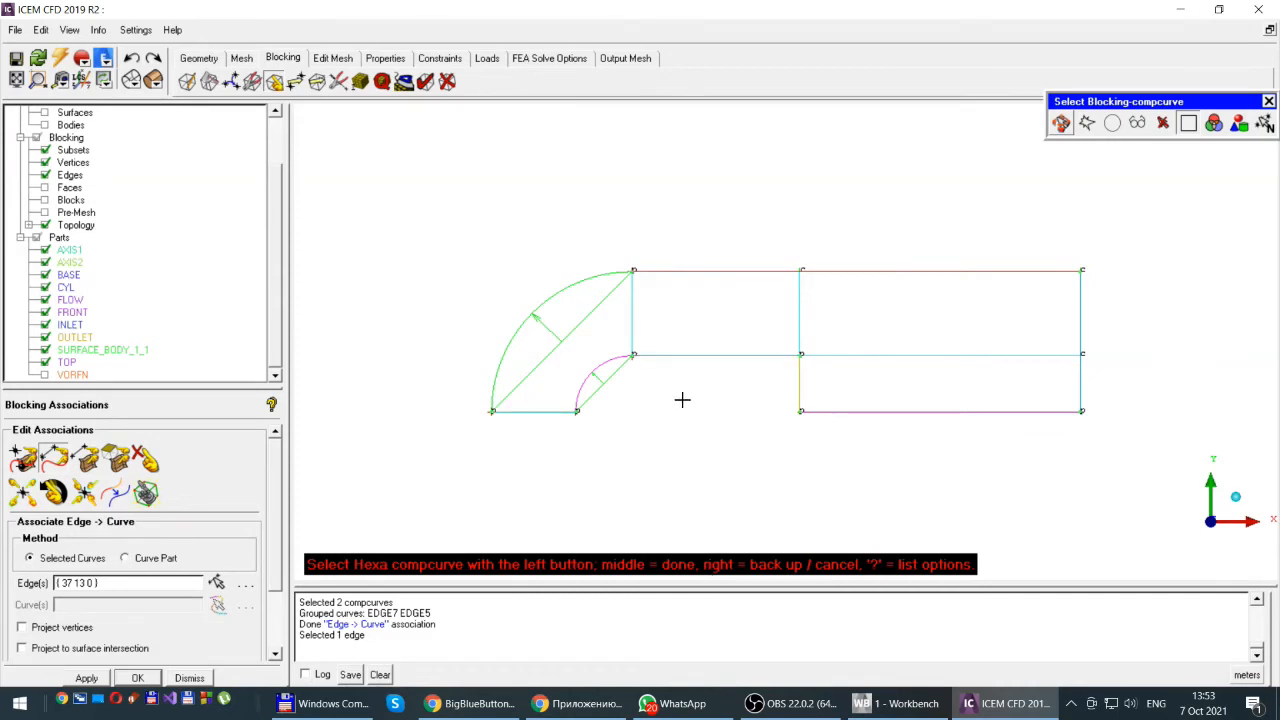
pyautogui.click(720, 354)
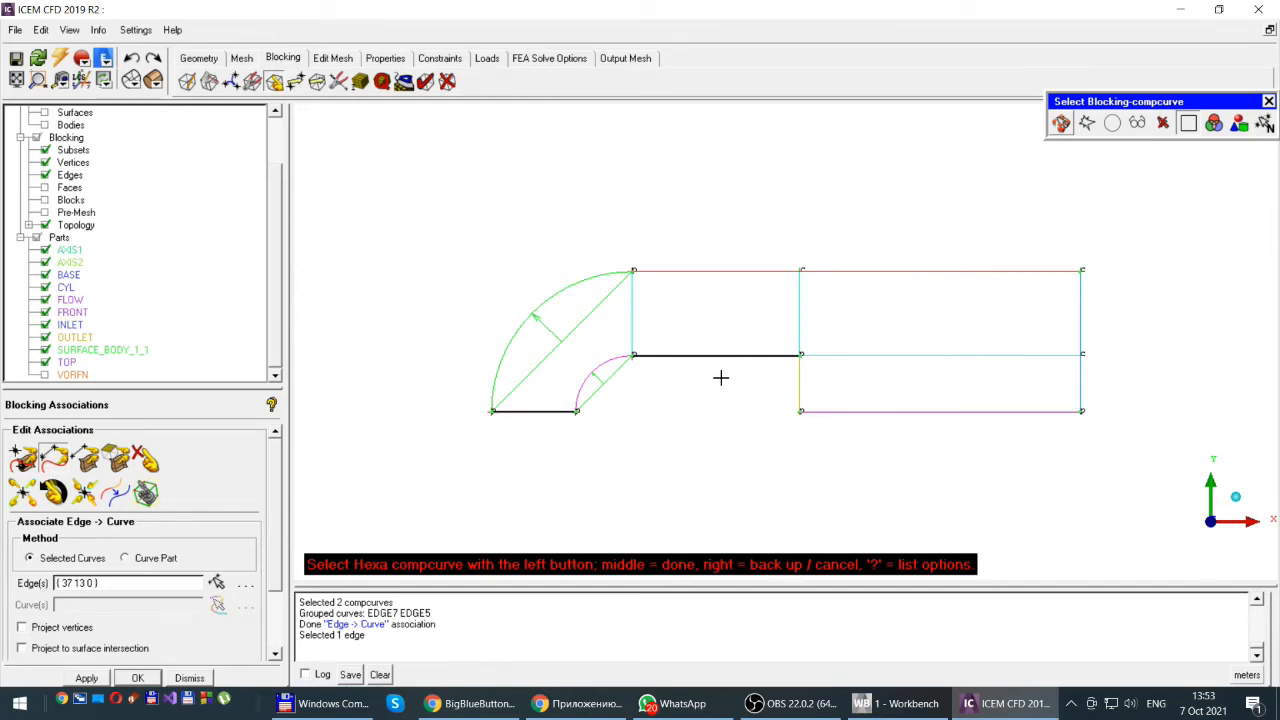
pyautogui.rightClick(720, 377)
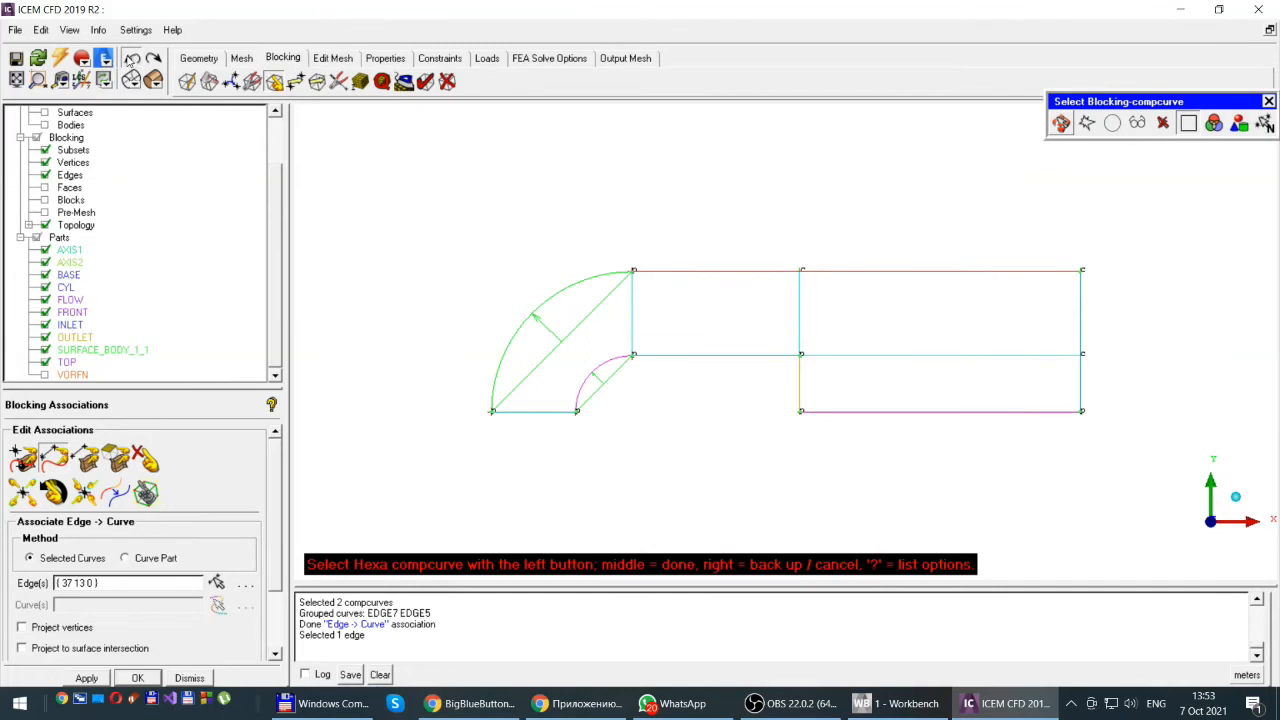
pyautogui.click(131, 58)
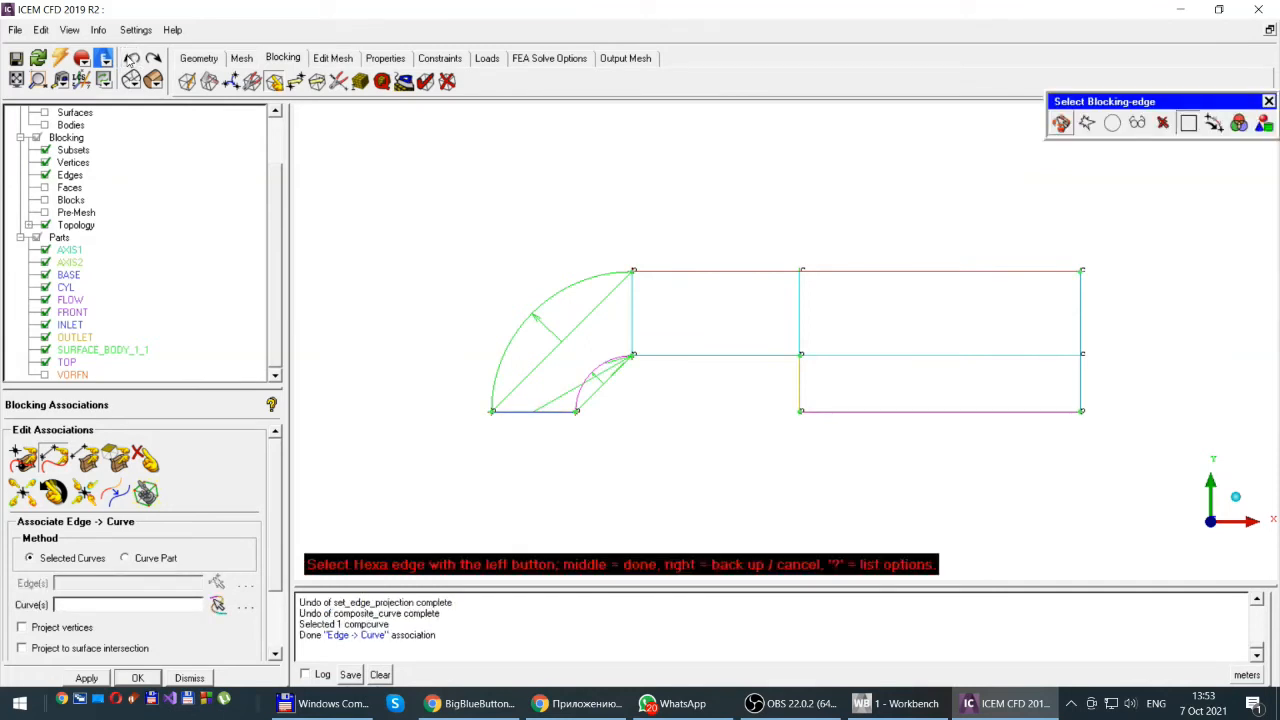
# Step: Undo the last edge association, and associate the middle block's lower horizontal edge with only the curve along it
pyautogui.click(131, 58)
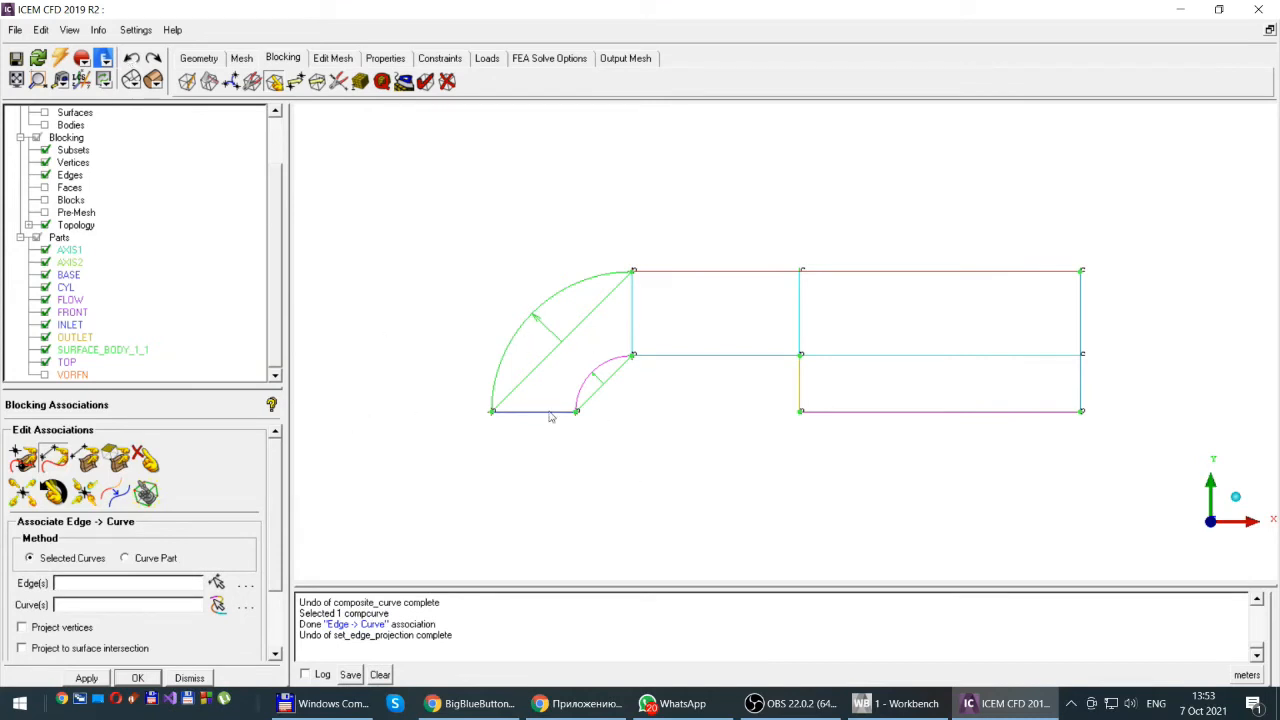
pyautogui.click(216, 583)
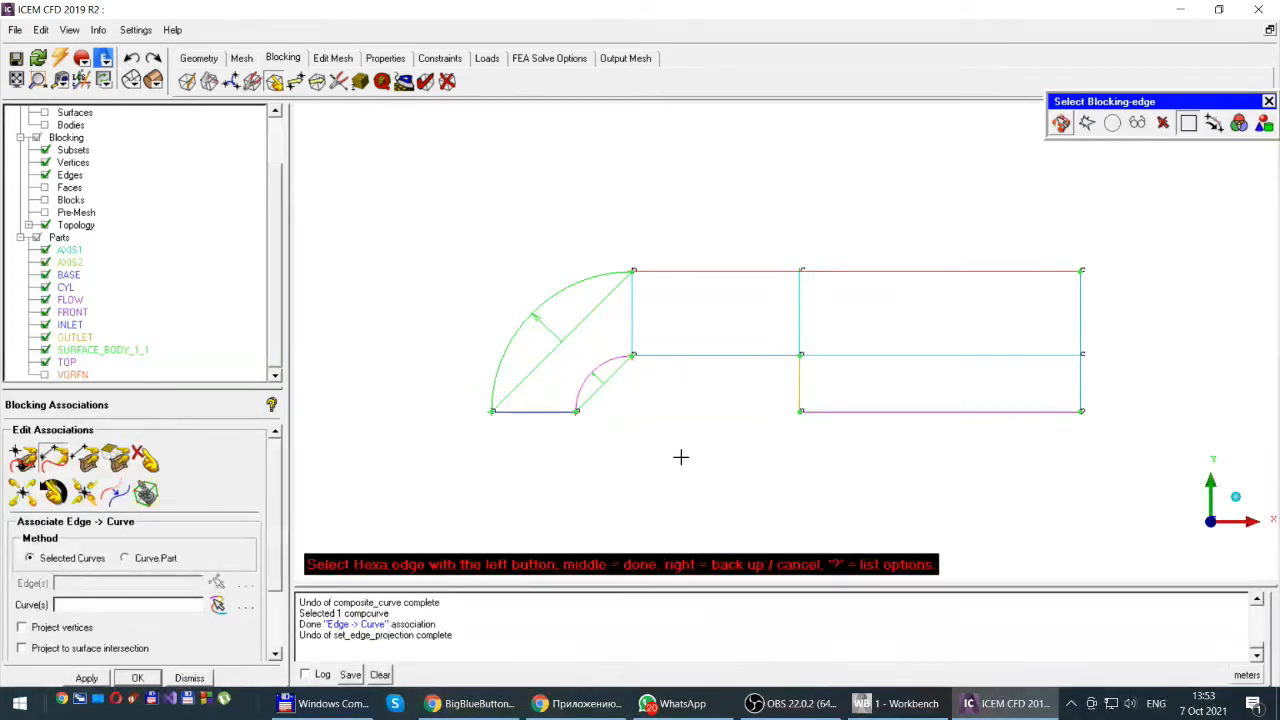
pyautogui.click(705, 353)
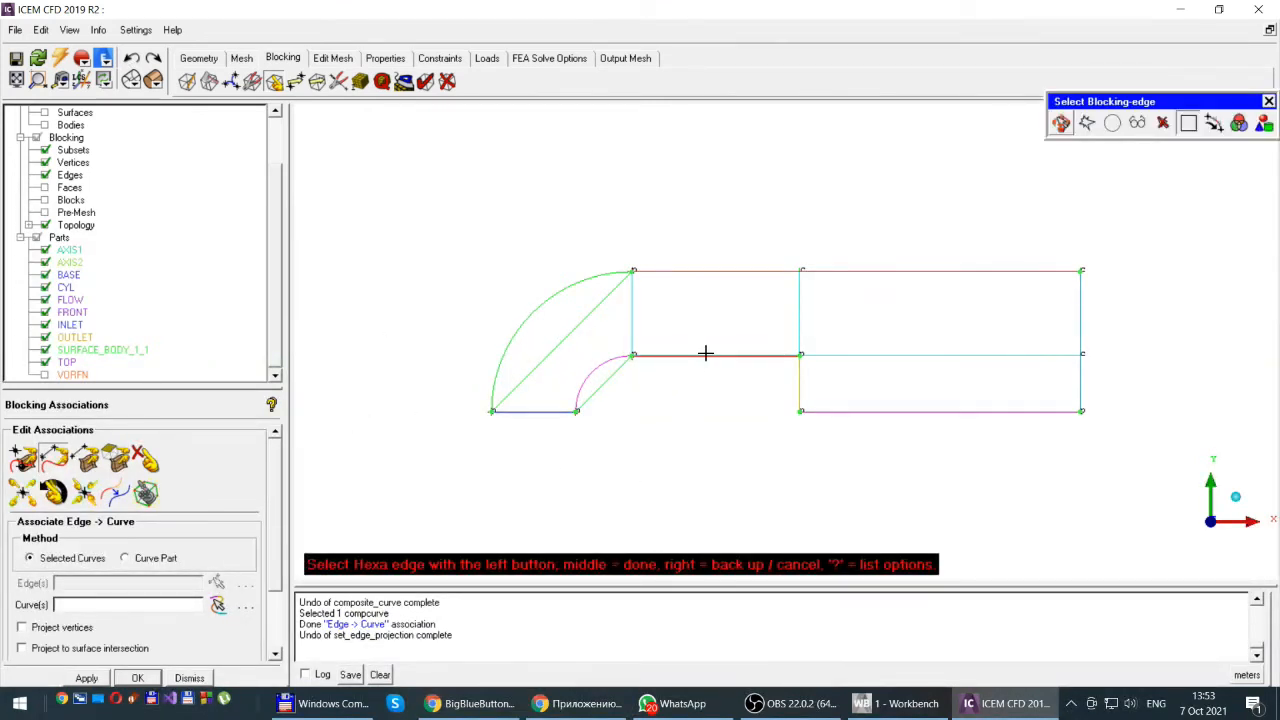
pyautogui.middleClick(735, 397)
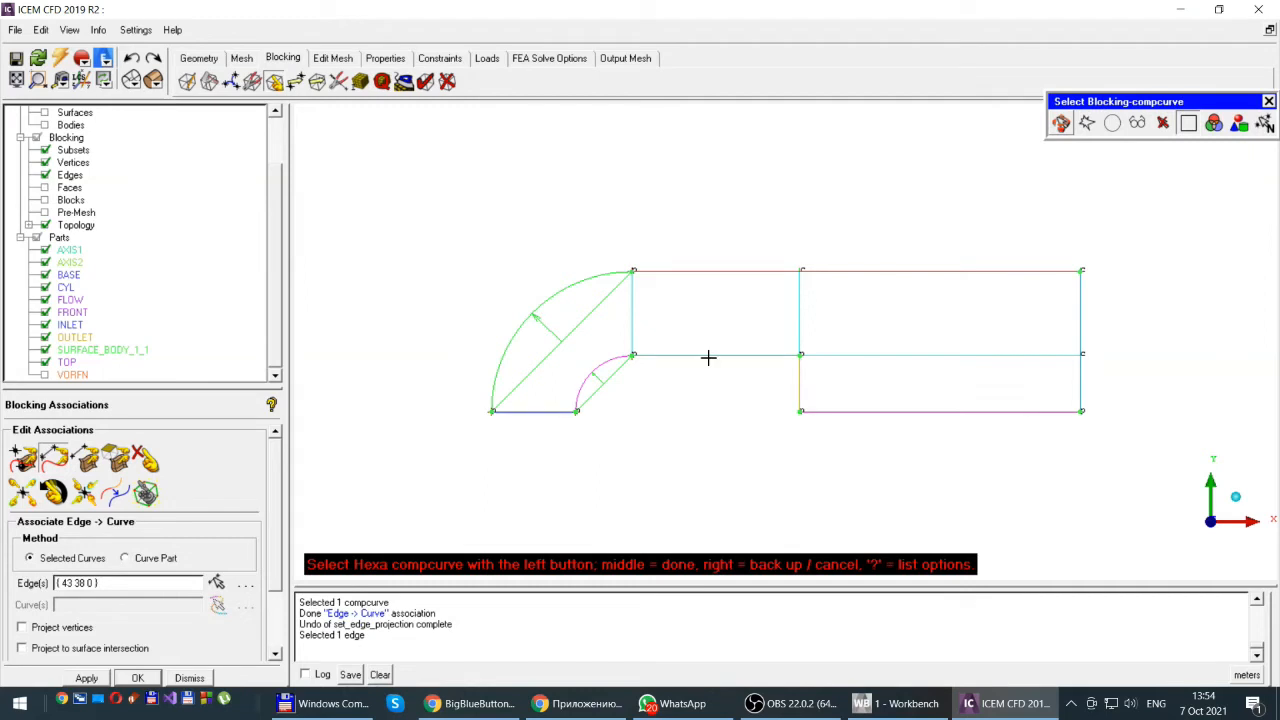
pyautogui.click(707, 355)
pyautogui.middleClick(707, 374)
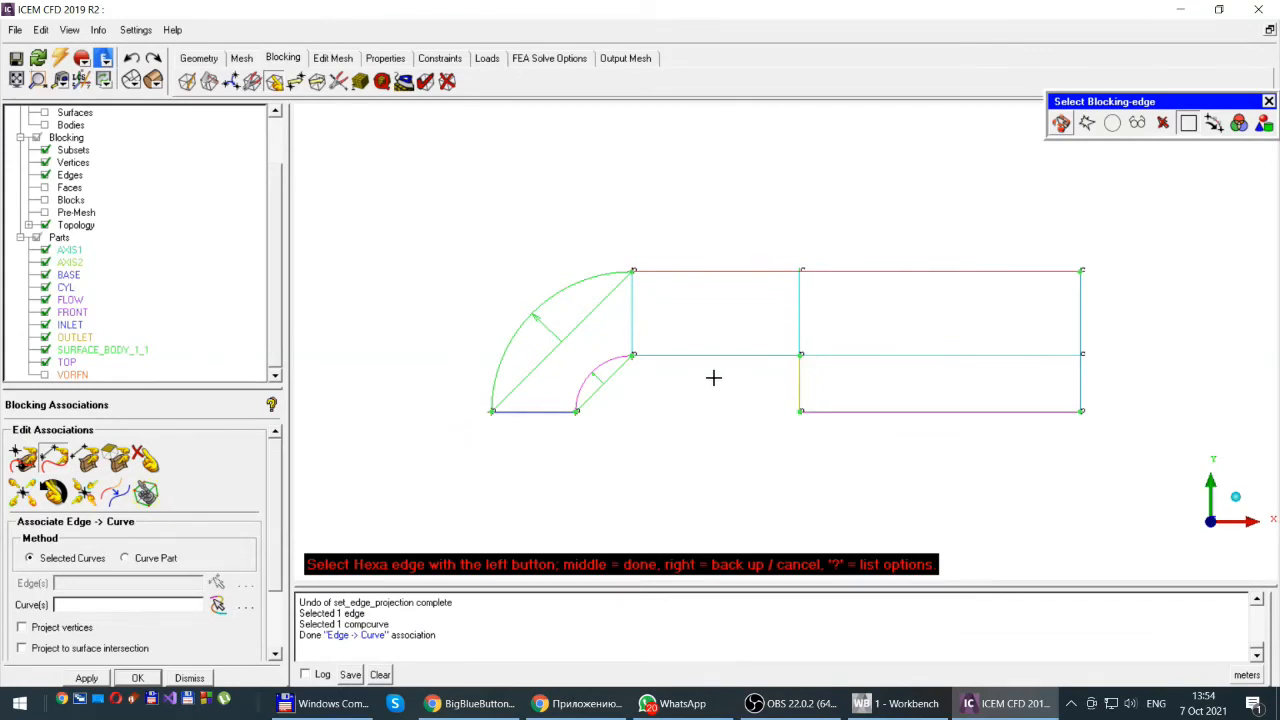
# Step: Associate the short bottom edge between the two arcs with the curve along it
pyautogui.click(528, 412)
pyautogui.middleClick(561, 464)
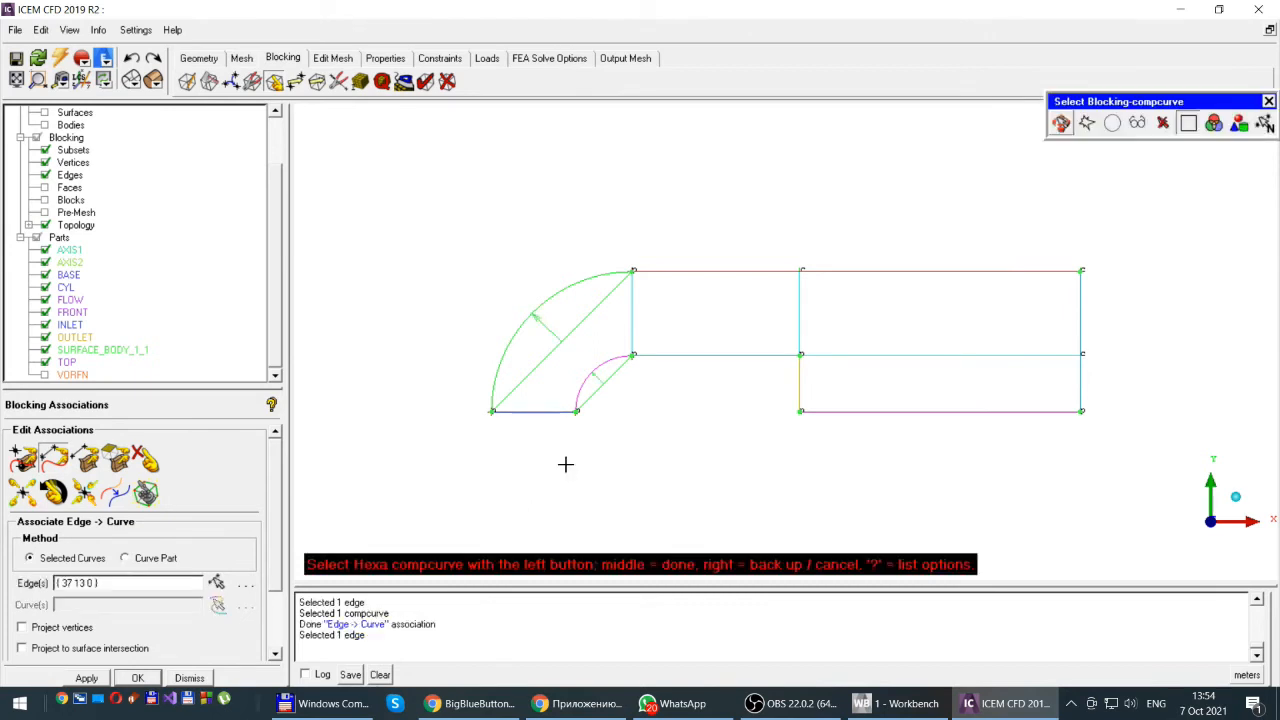
pyautogui.click(528, 412)
pyautogui.middleClick(527, 447)
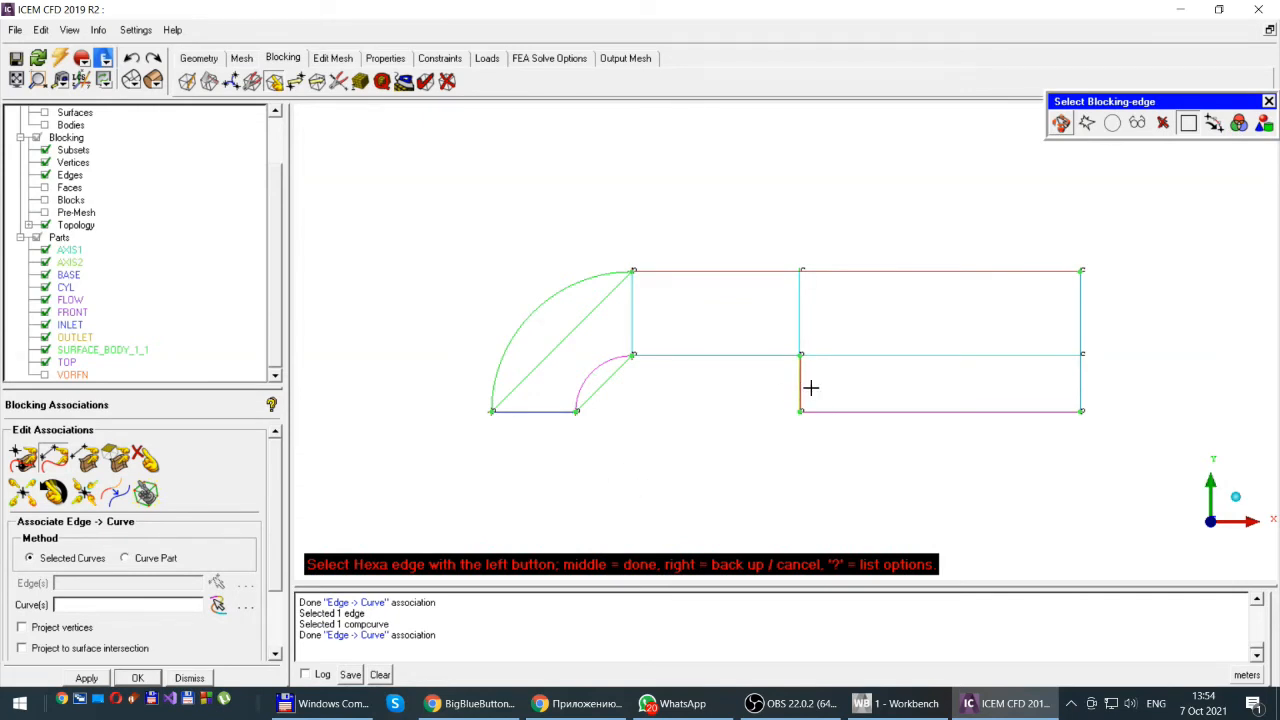
# Step: Associate the two stacked vertical edges at the far right end of the blocking with the vertical curve along them
pyautogui.click(818, 385)
pyautogui.click(800, 374)
pyautogui.click(1079, 379)
pyautogui.click(1083, 314)
pyautogui.middleClick(1102, 378)
pyautogui.click(1080, 377)
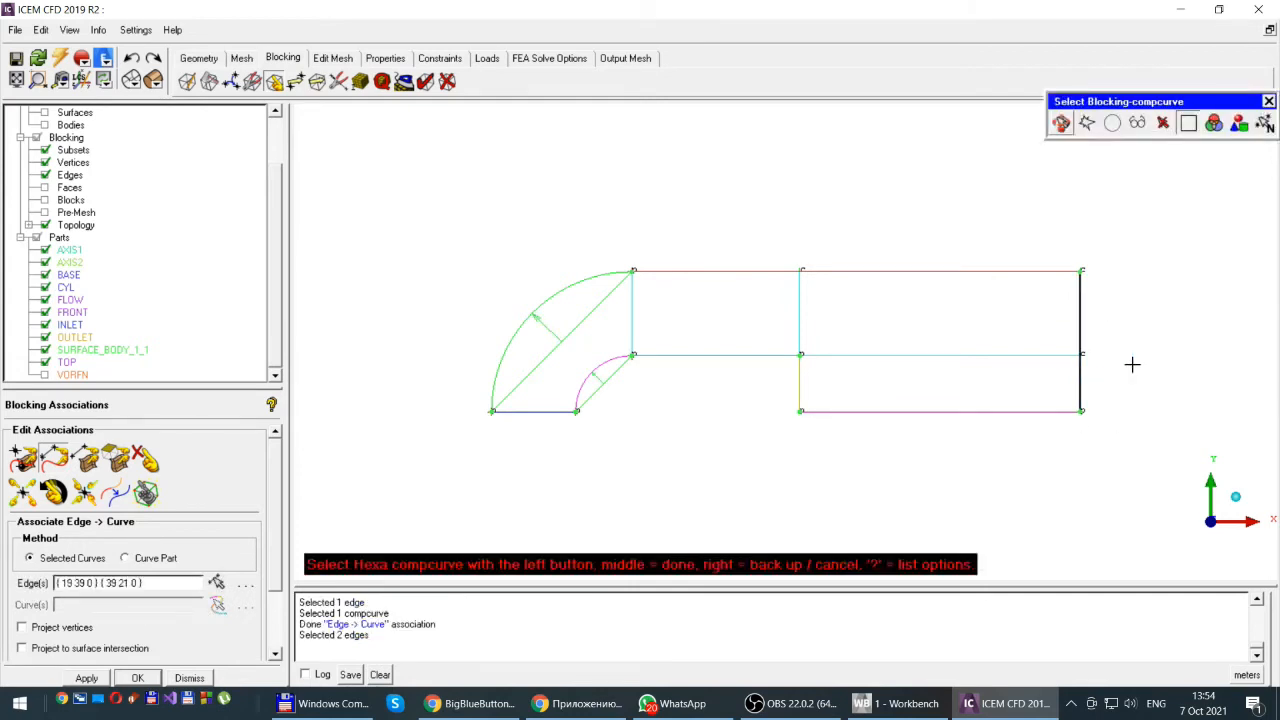
pyautogui.middleClick(1134, 367)
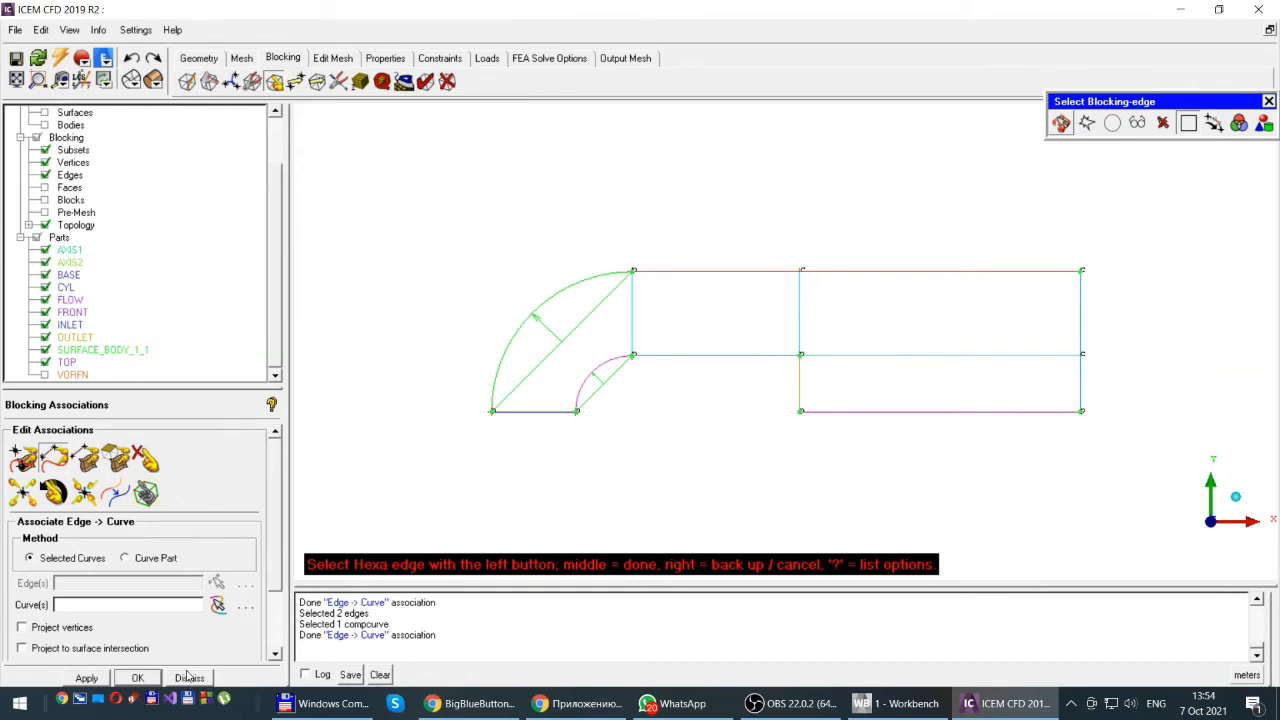
# Step: Snap all visible vertices onto their associated geometry and save the project
pyautogui.click(84, 494)
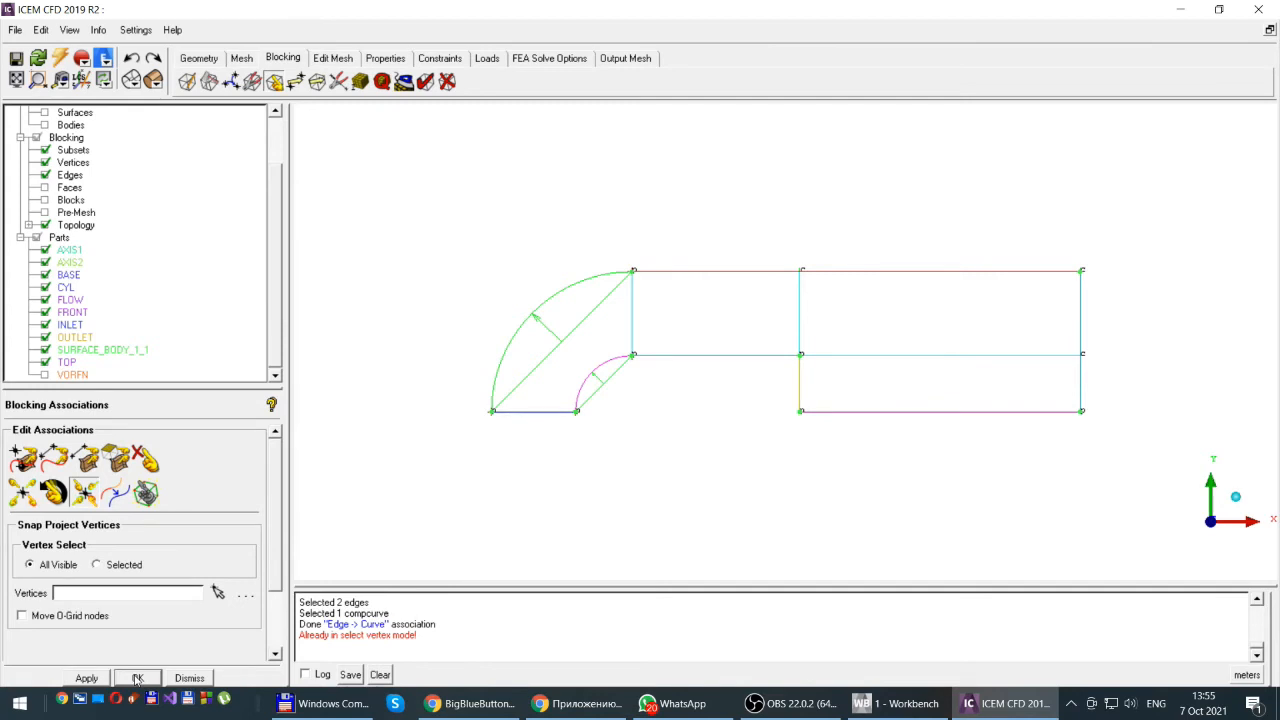
pyautogui.click(137, 679)
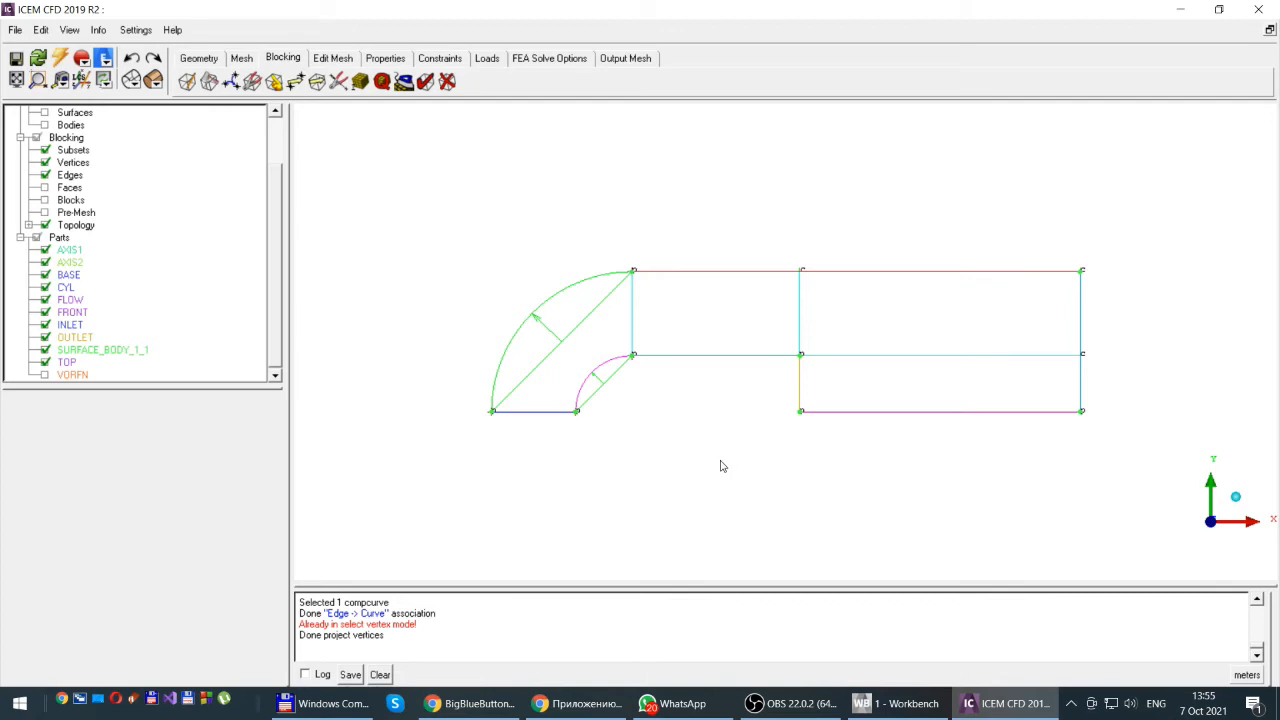
pyautogui.click(16, 60)
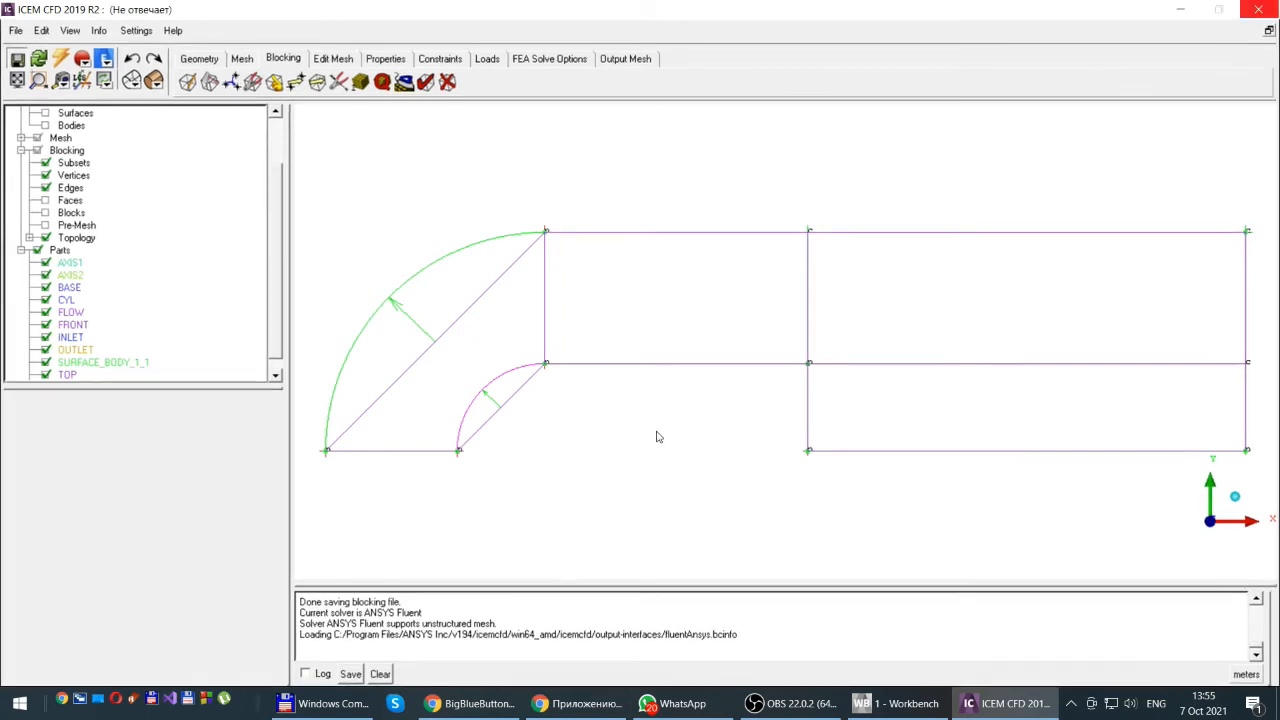
# Step: Turn off the association display for the blocking edges
pyautogui.scroll(2, 645, 432)
pyautogui.scroll(2, 583, 406)
pyautogui.scroll(-3, 579, 399)
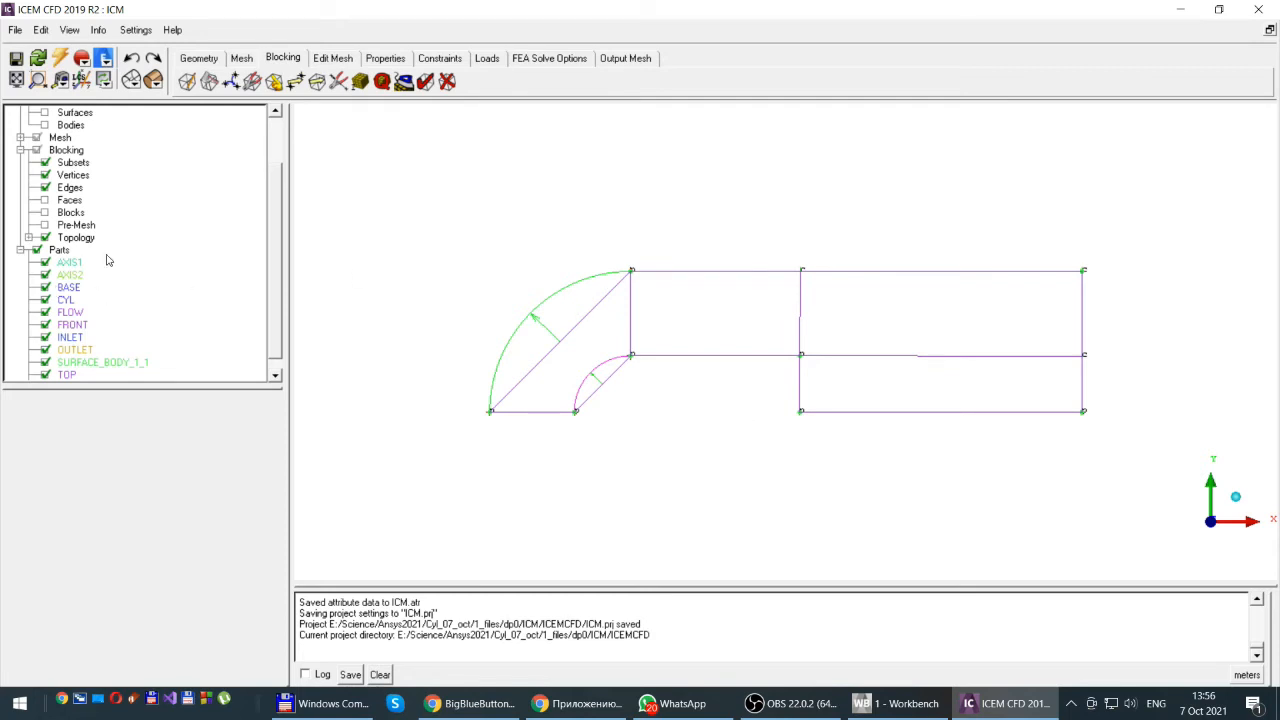
pyautogui.rightClick(70, 191)
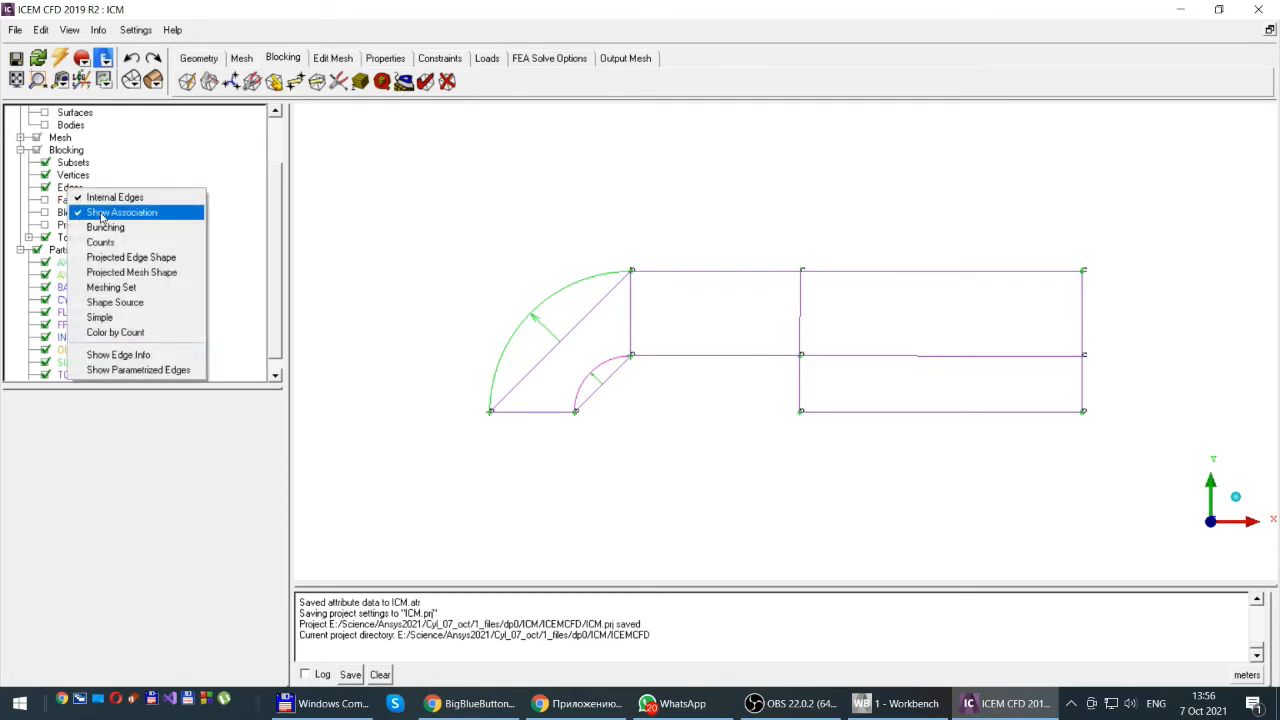
pyautogui.click(101, 213)
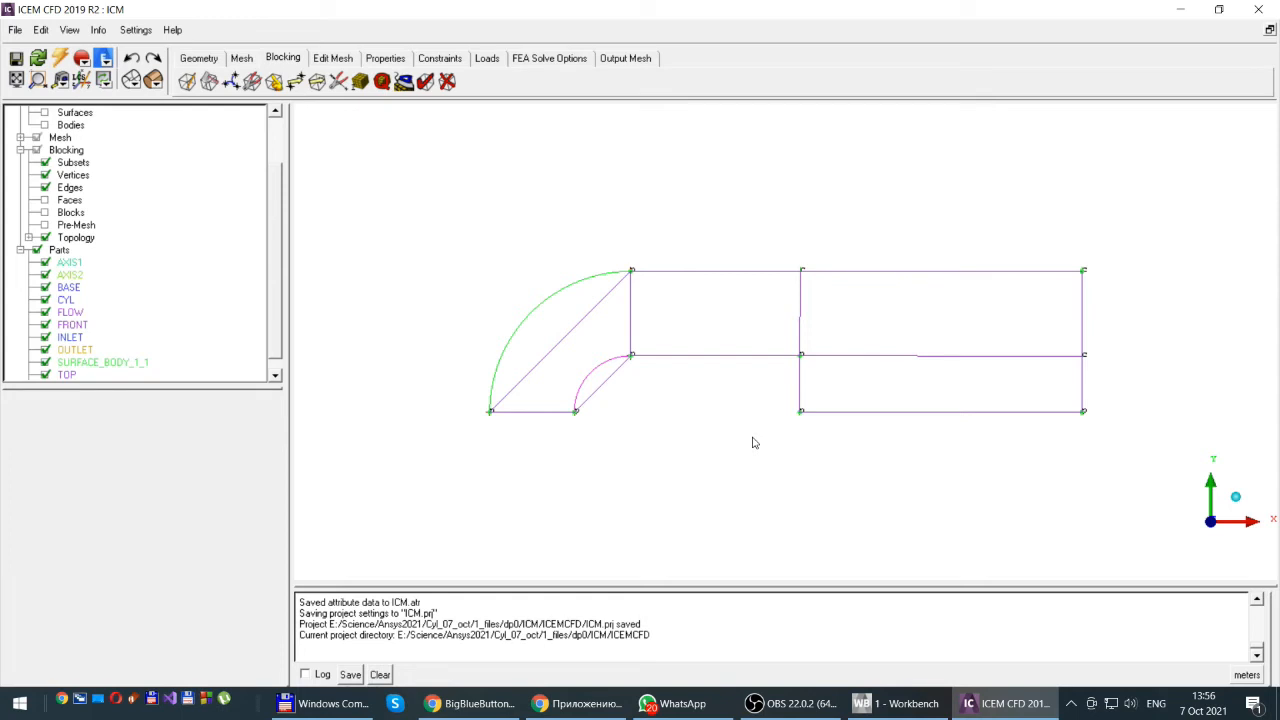
# Step: Set the maximum mesh size of all visible curves to 1
pyautogui.click(242, 60)
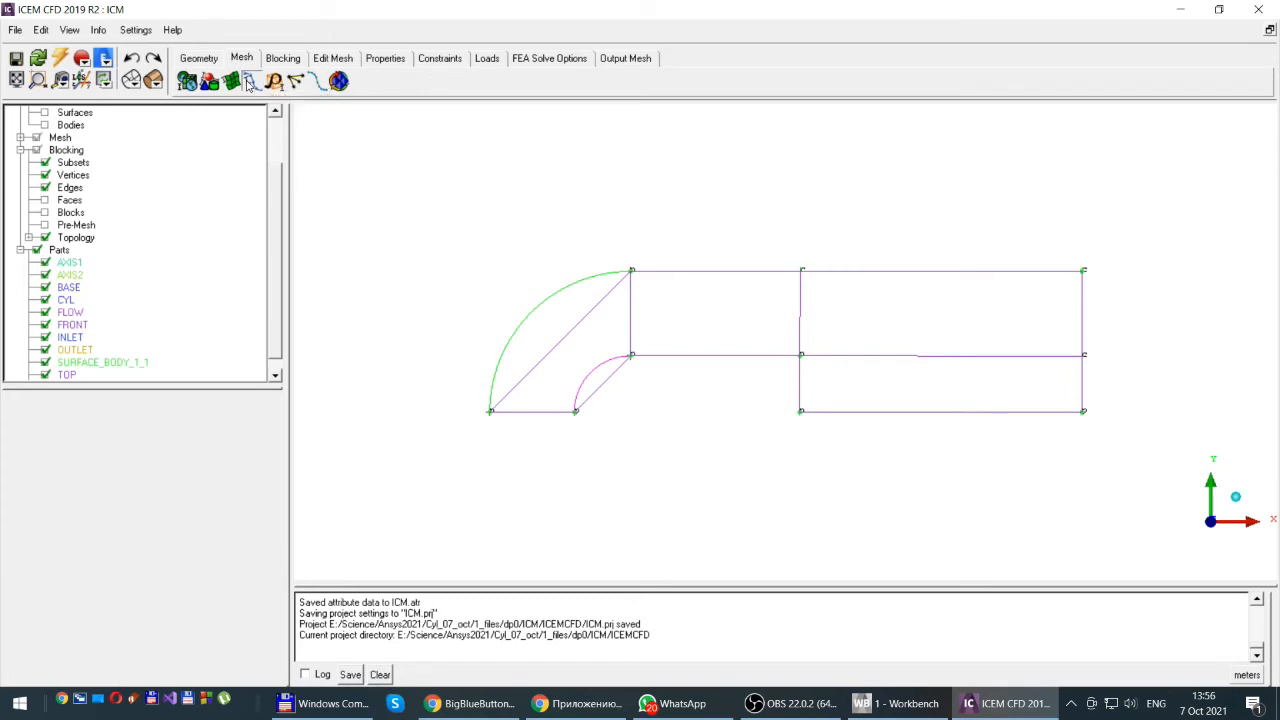
pyautogui.click(249, 86)
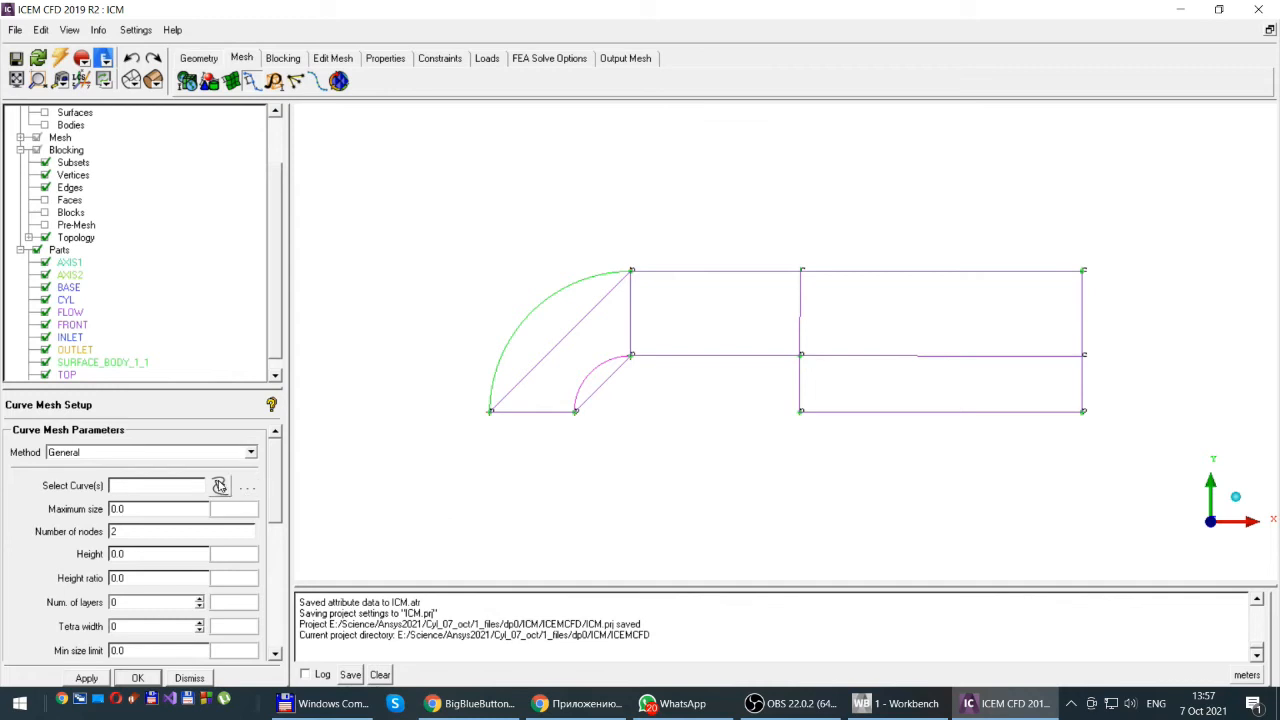
pyautogui.click(219, 487)
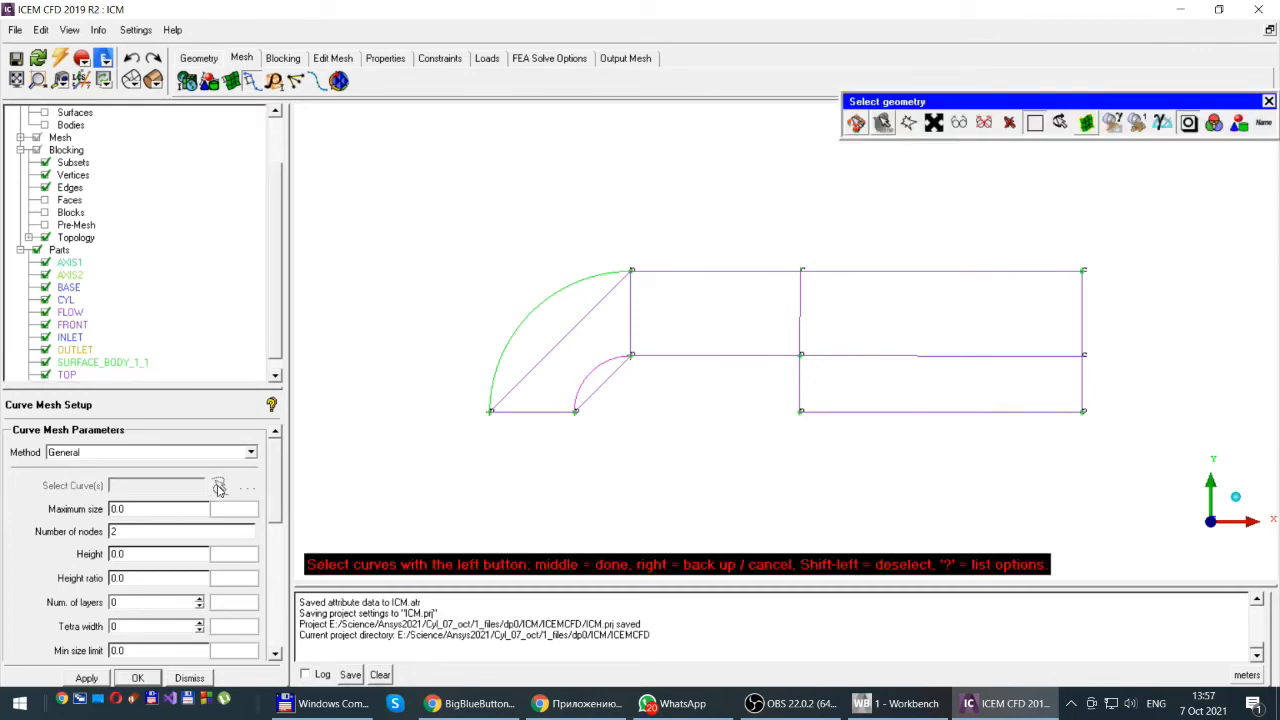
pyautogui.moveTo(1106, 104); pyautogui.dragTo(797, 124)
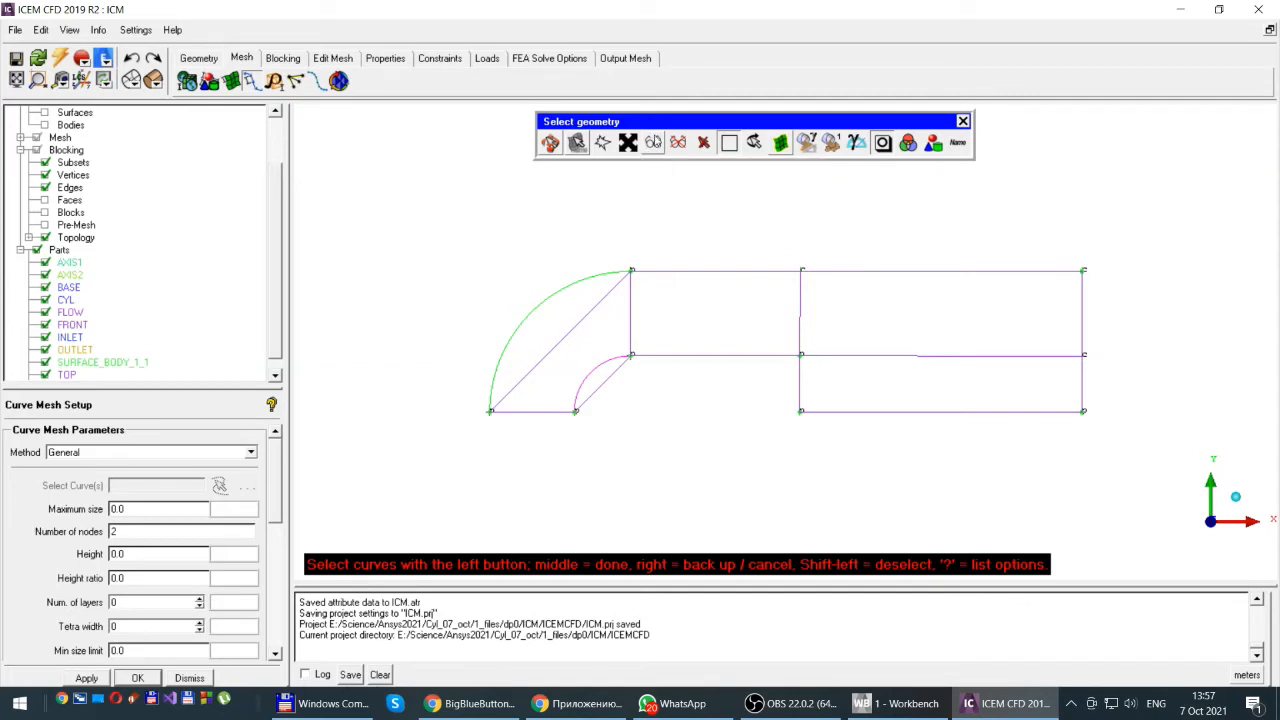
pyautogui.click(652, 144)
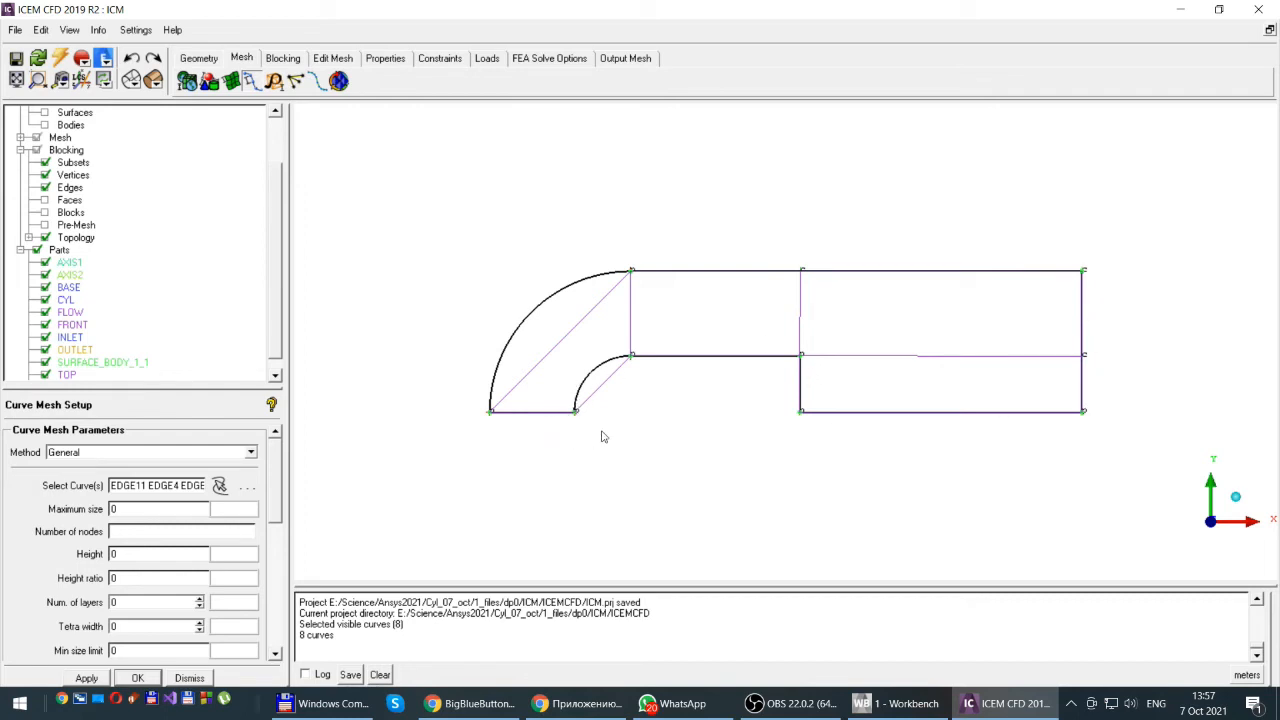
pyautogui.click(116, 509)
pyautogui.doubleClick(114, 510)
pyautogui.write('1')
pyautogui.click(136, 679)
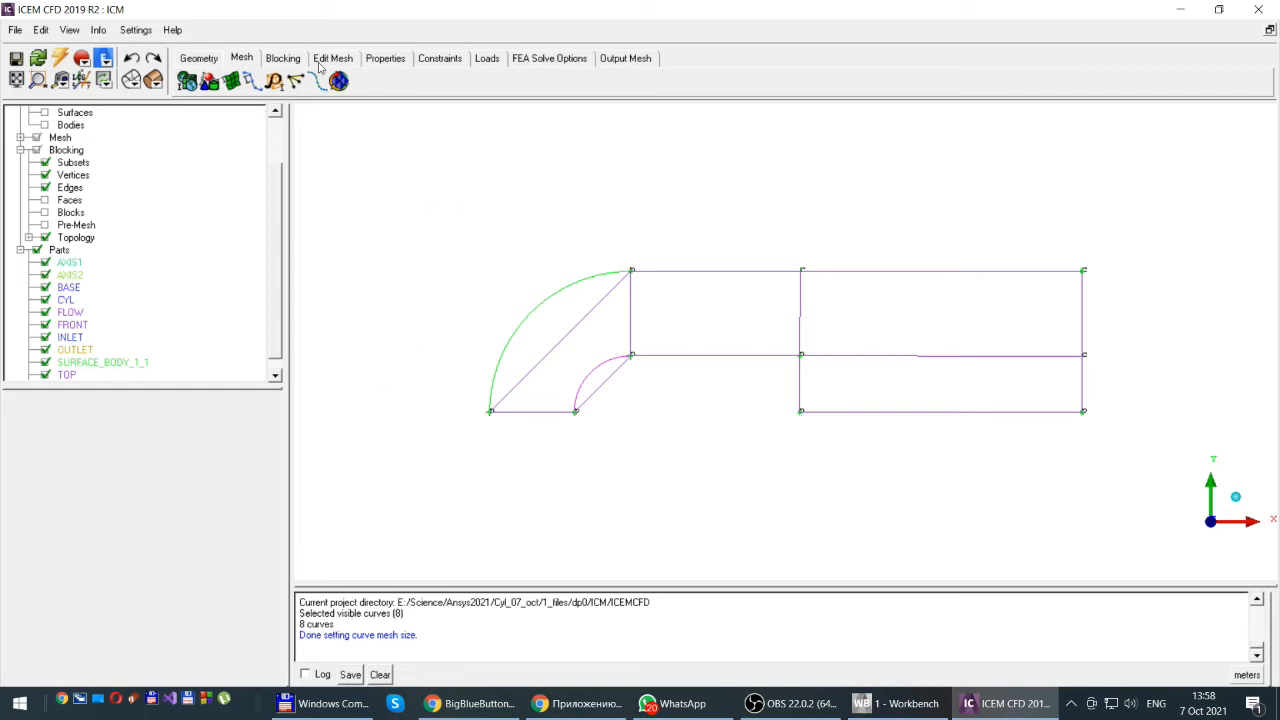
# Step: Set the maximum mesh size of all visible curves to 0.01
pyautogui.click(251, 81)
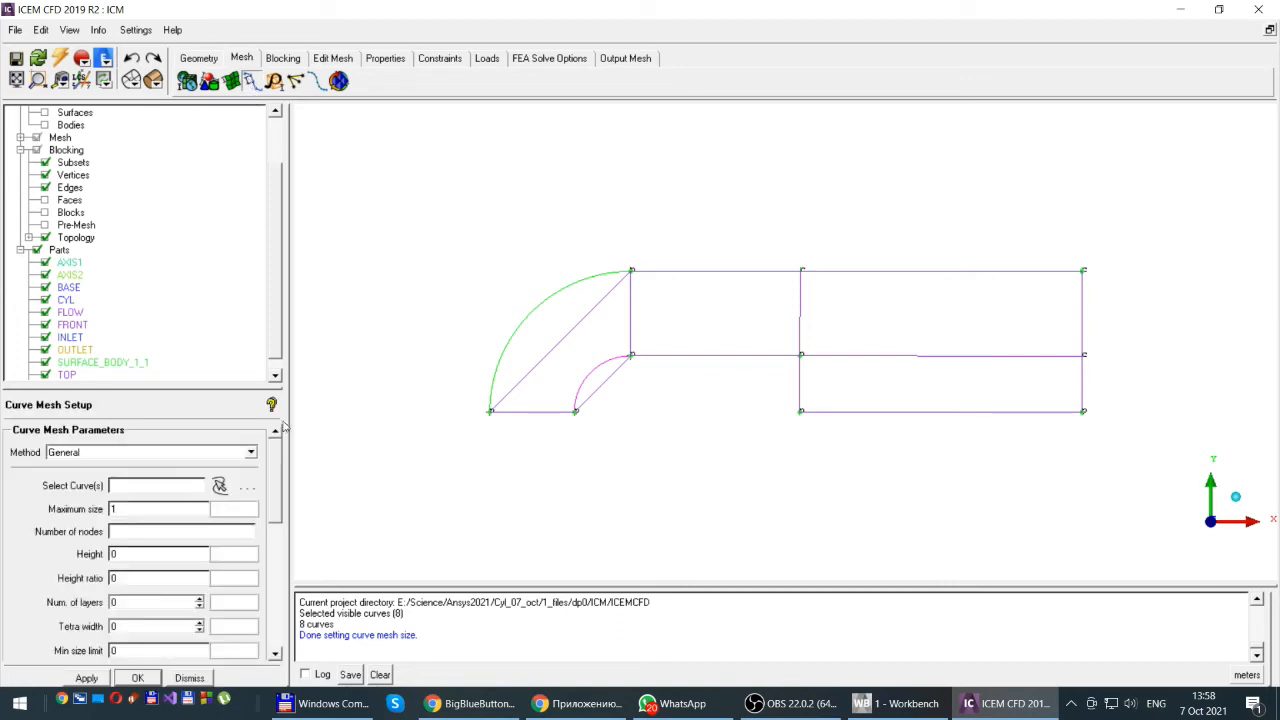
pyautogui.click(220, 486)
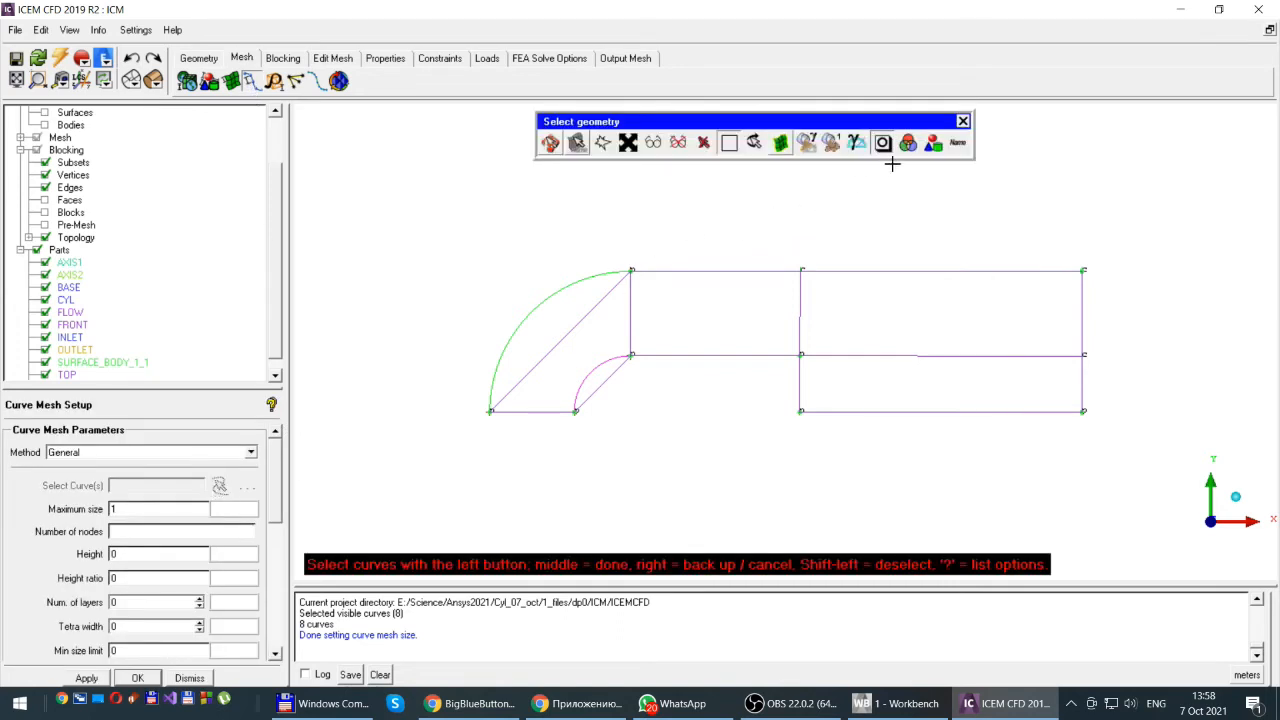
pyautogui.click(653, 145)
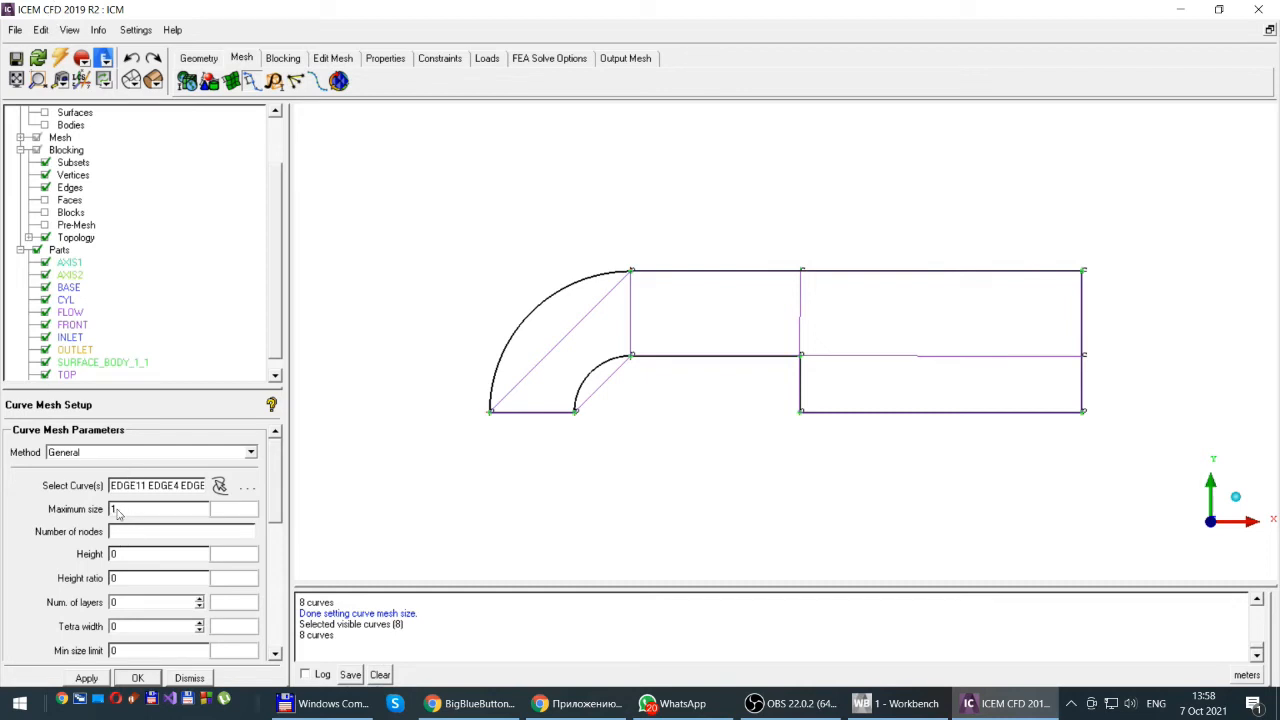
pyautogui.doubleClick(113, 511)
pyautogui.doubleClick(112, 513)
pyautogui.click(113, 509)
pyautogui.write('0.02')
pyautogui.press('BackSpace')
pyautogui.write('1')
pyautogui.click(137, 678)
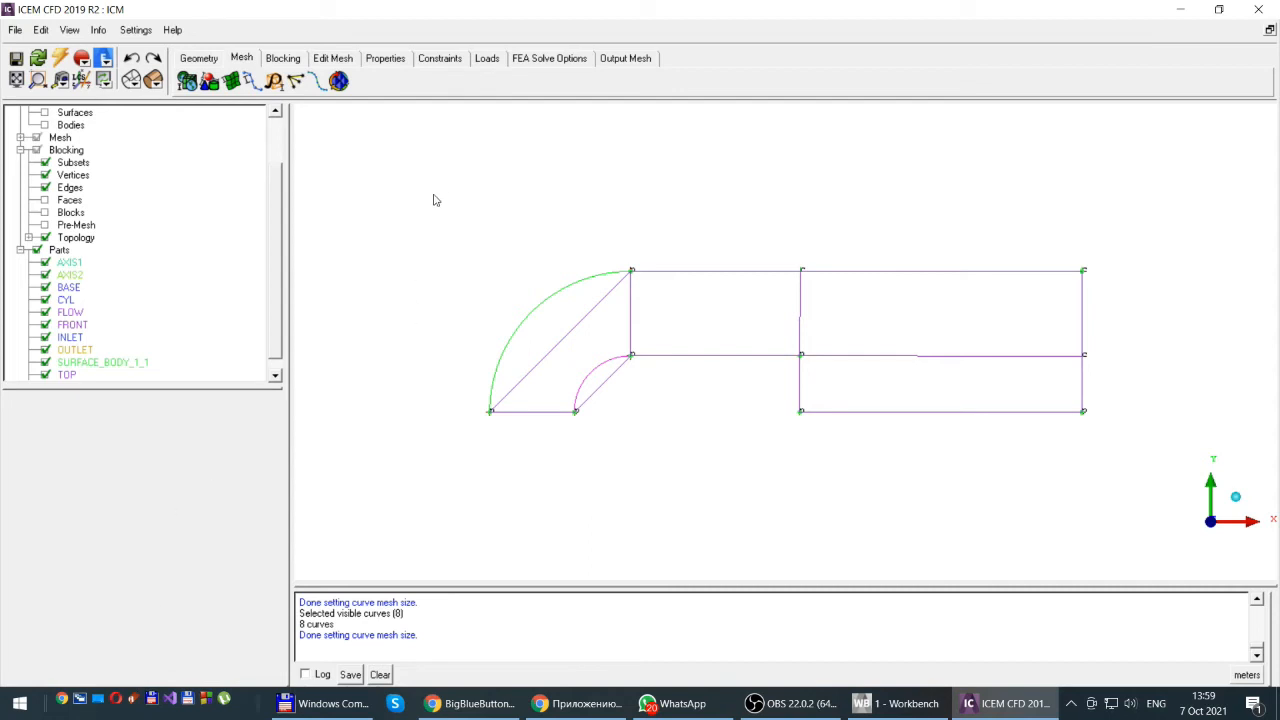
# Step: Recalculate the pre-mesh sizes with the Update All method, and display the pre-mesh, recomputing it
pyautogui.click(284, 59)
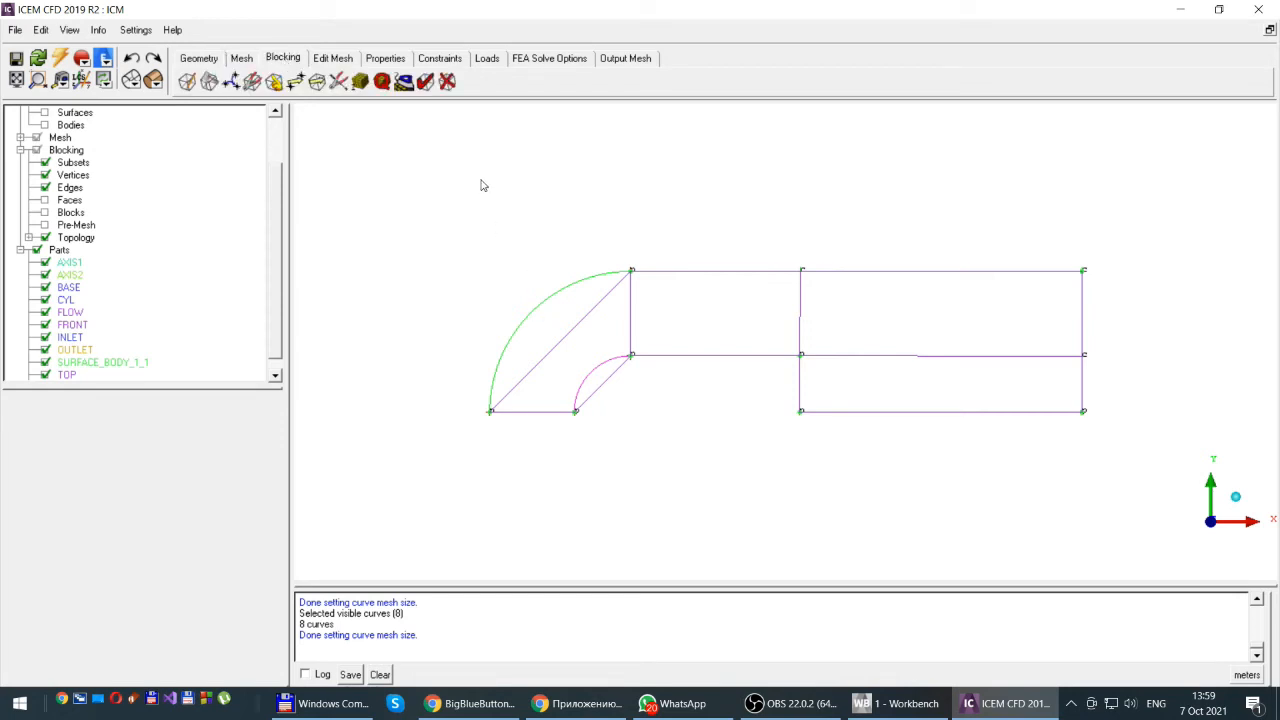
pyautogui.click(361, 83)
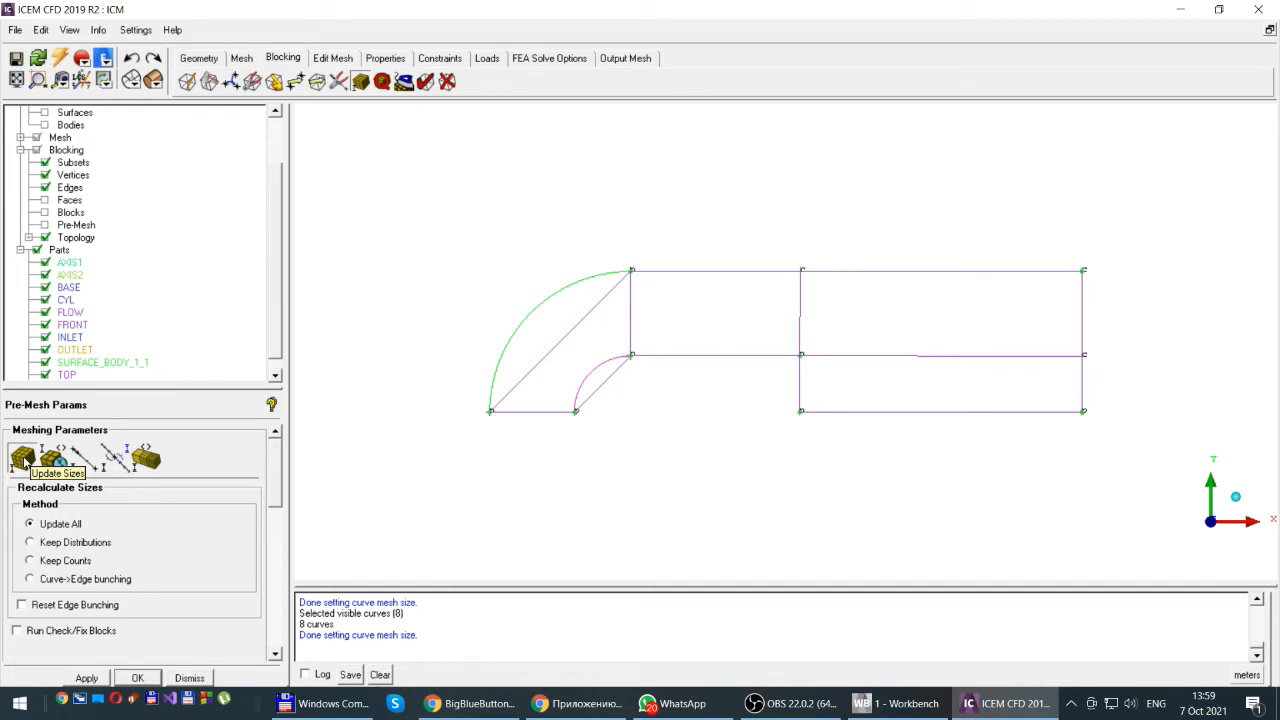
pyautogui.click(87, 679)
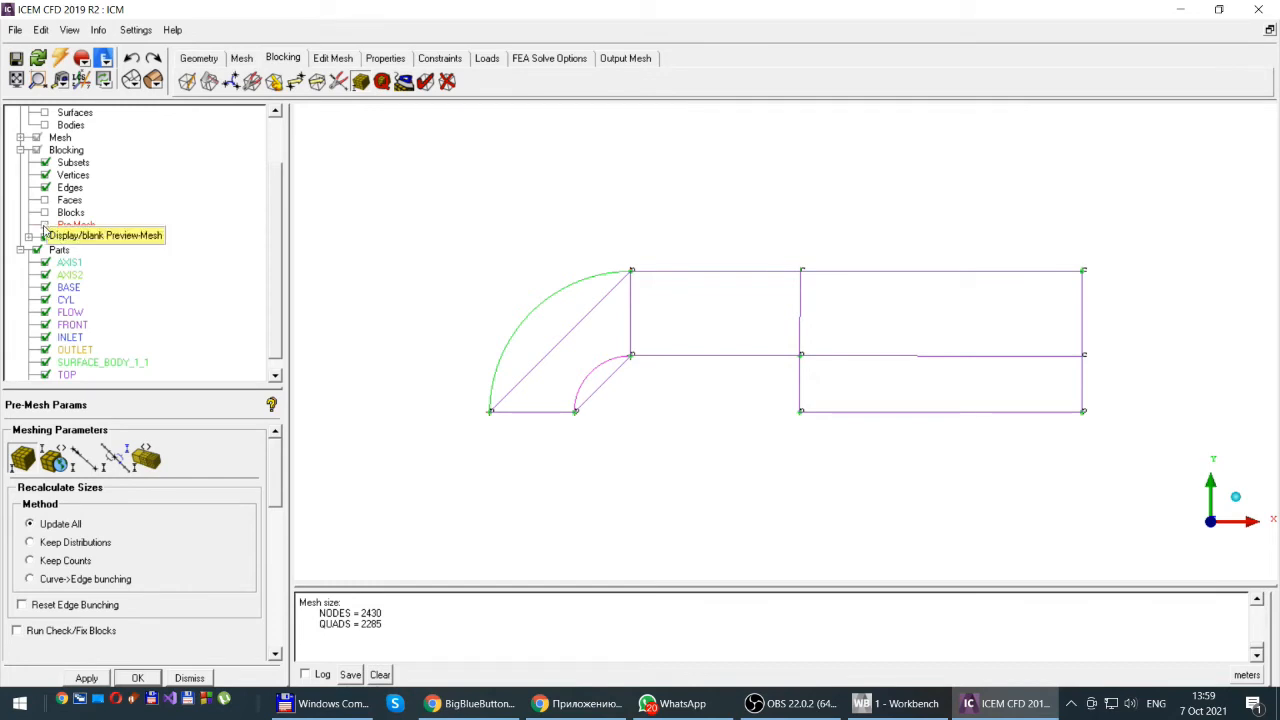
pyautogui.click(44, 227)
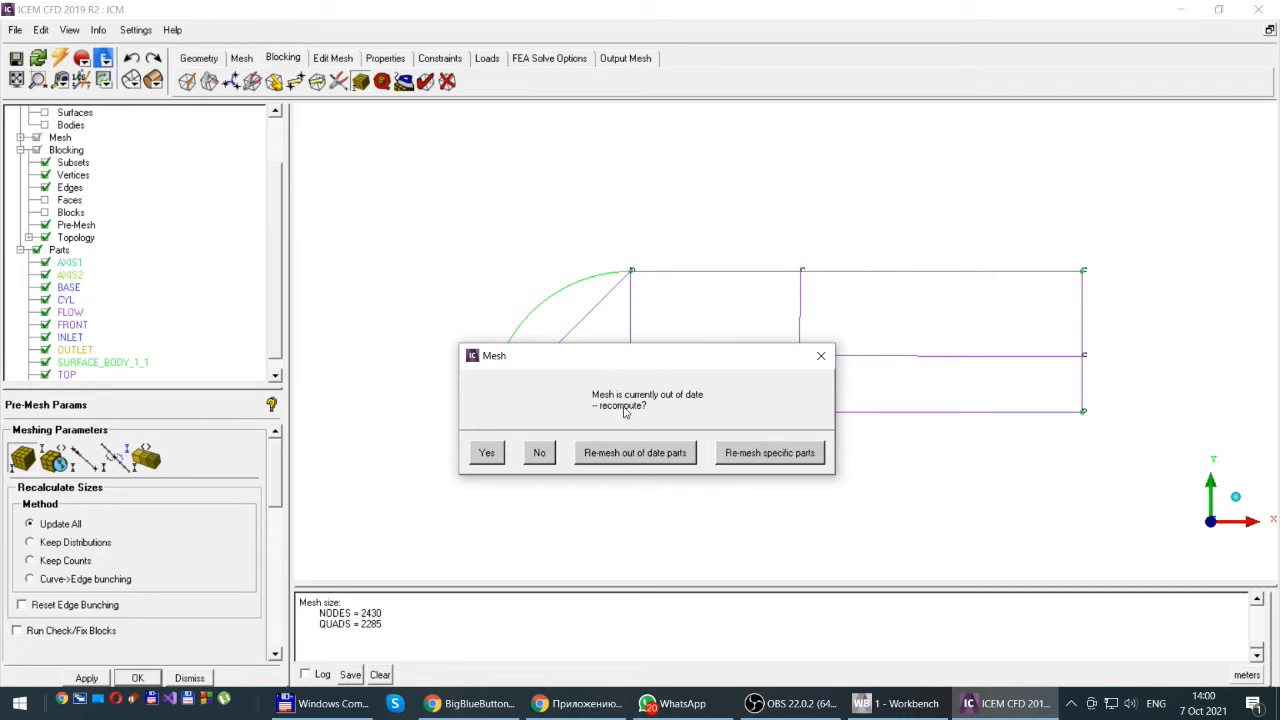
pyautogui.click(486, 453)
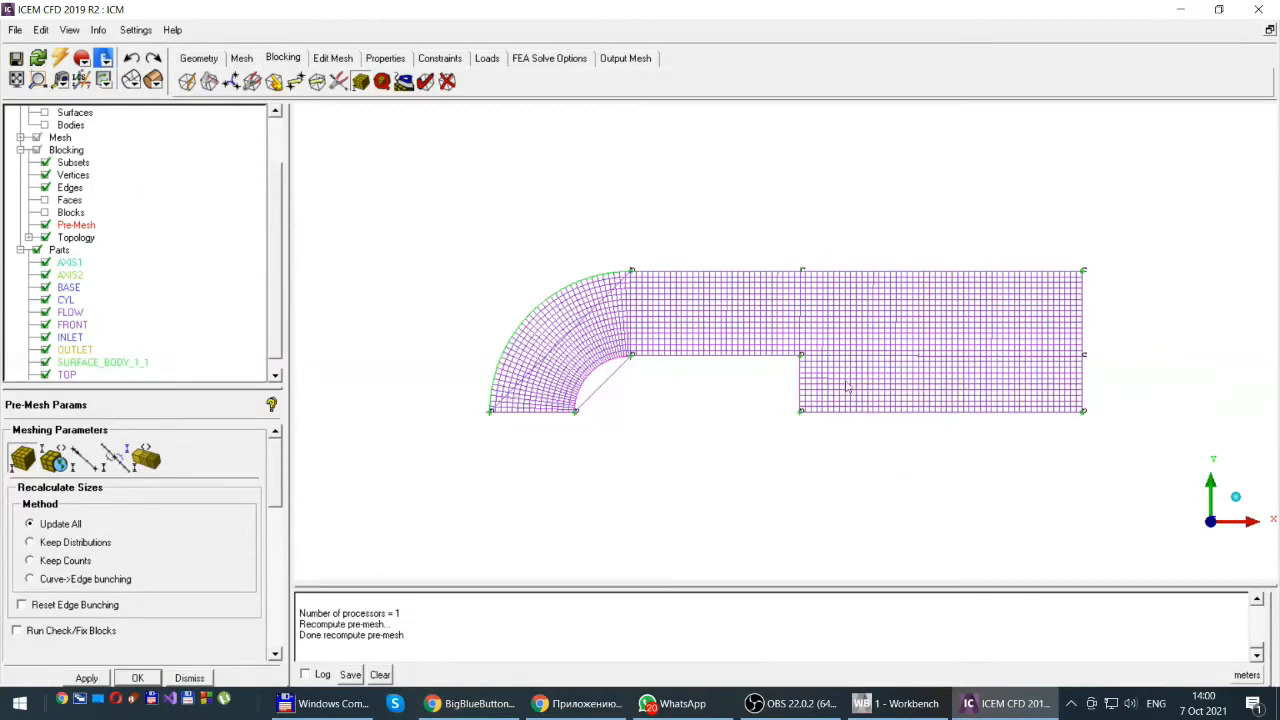
# Step: Open the edge meshing parameters for the short straight blocking edge at the lower end of the bend
pyautogui.scroll(2, 715, 392)
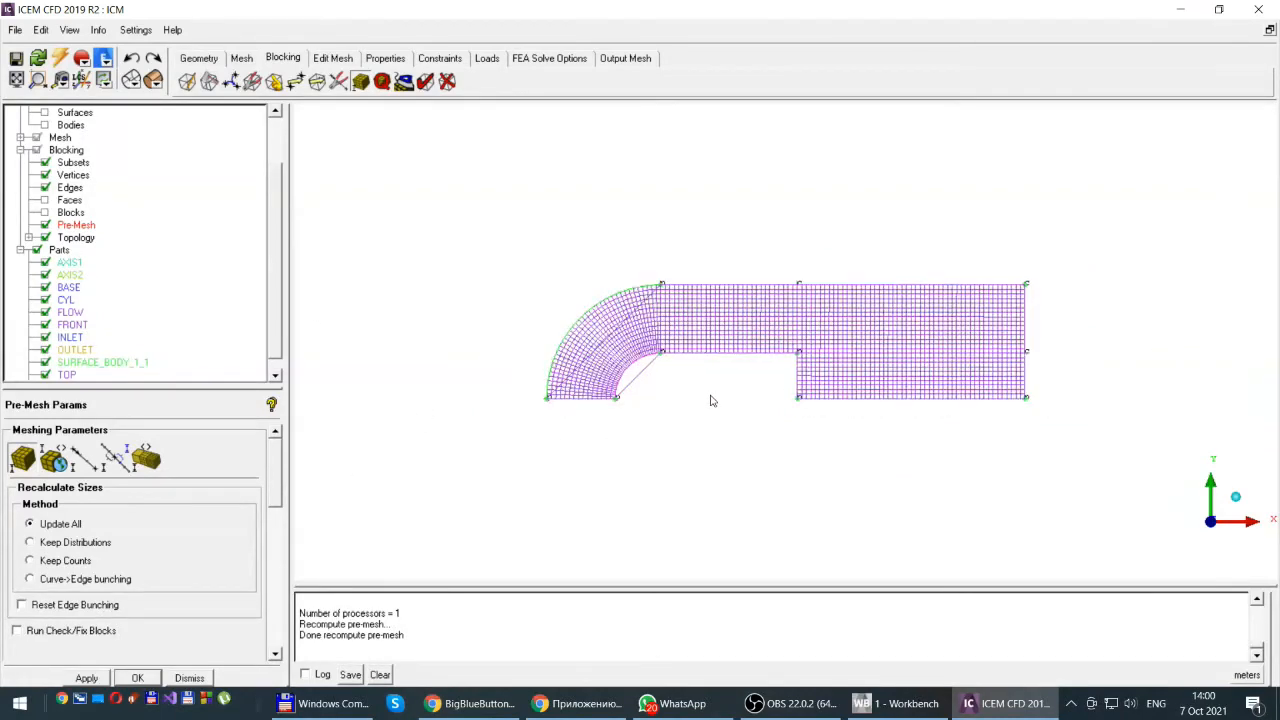
pyautogui.scroll(1, 715, 392)
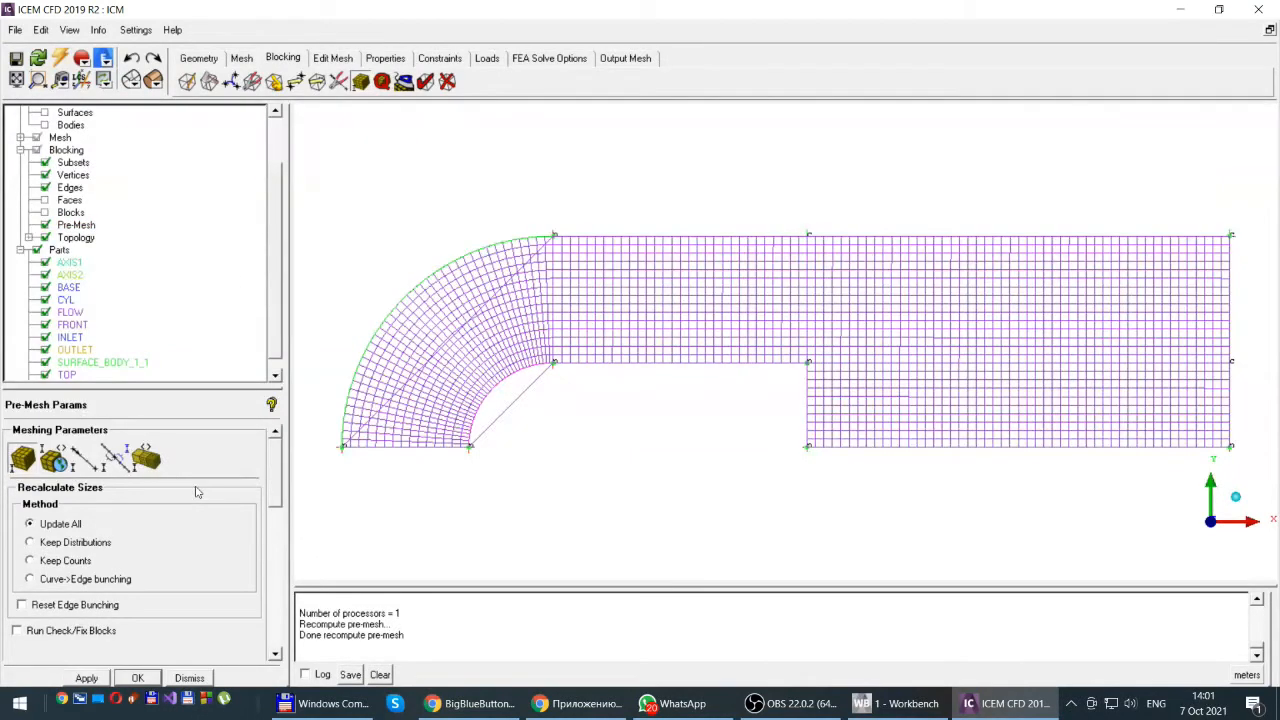
pyautogui.moveTo(136, 388); pyautogui.dragTo(139, 282)
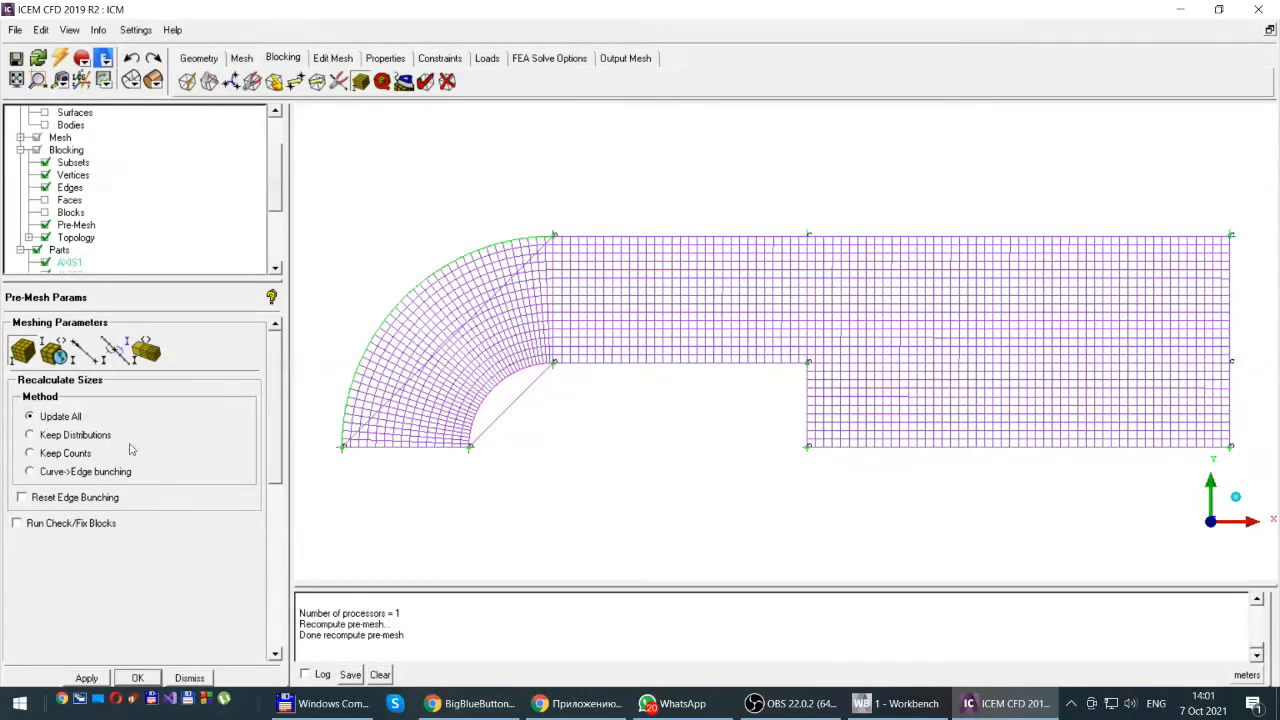
pyautogui.click(85, 353)
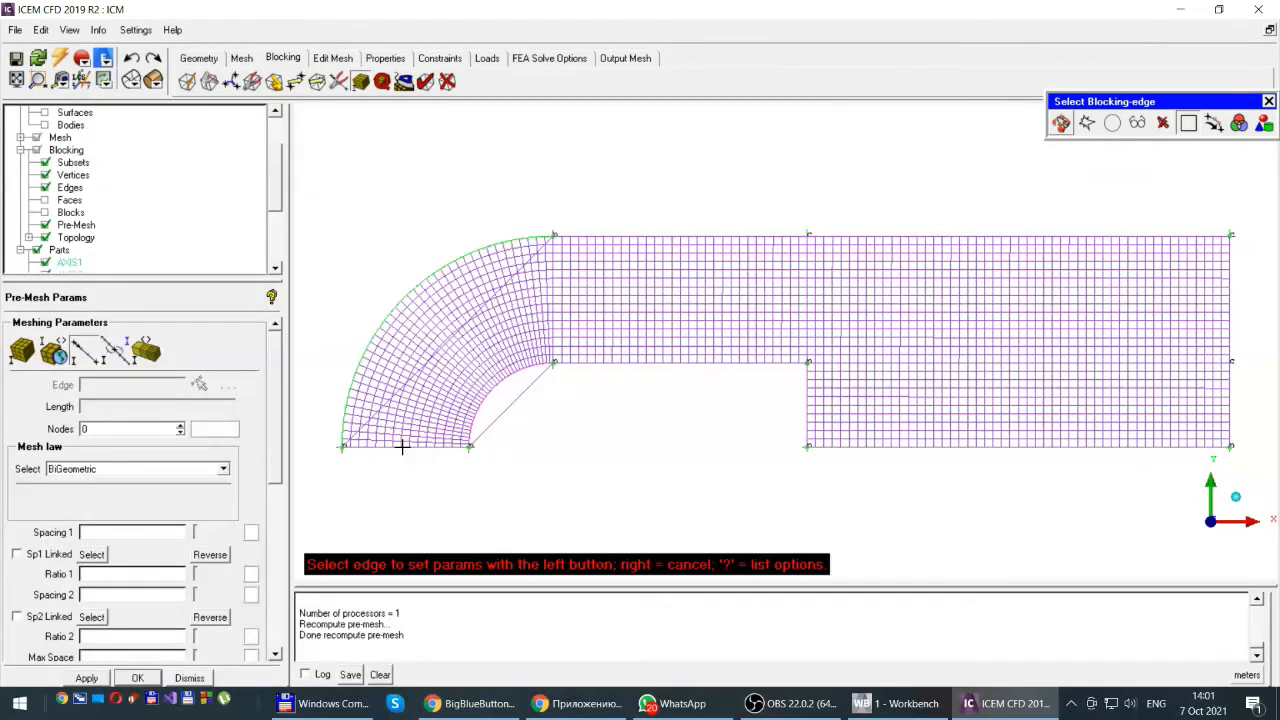
pyautogui.click(402, 447)
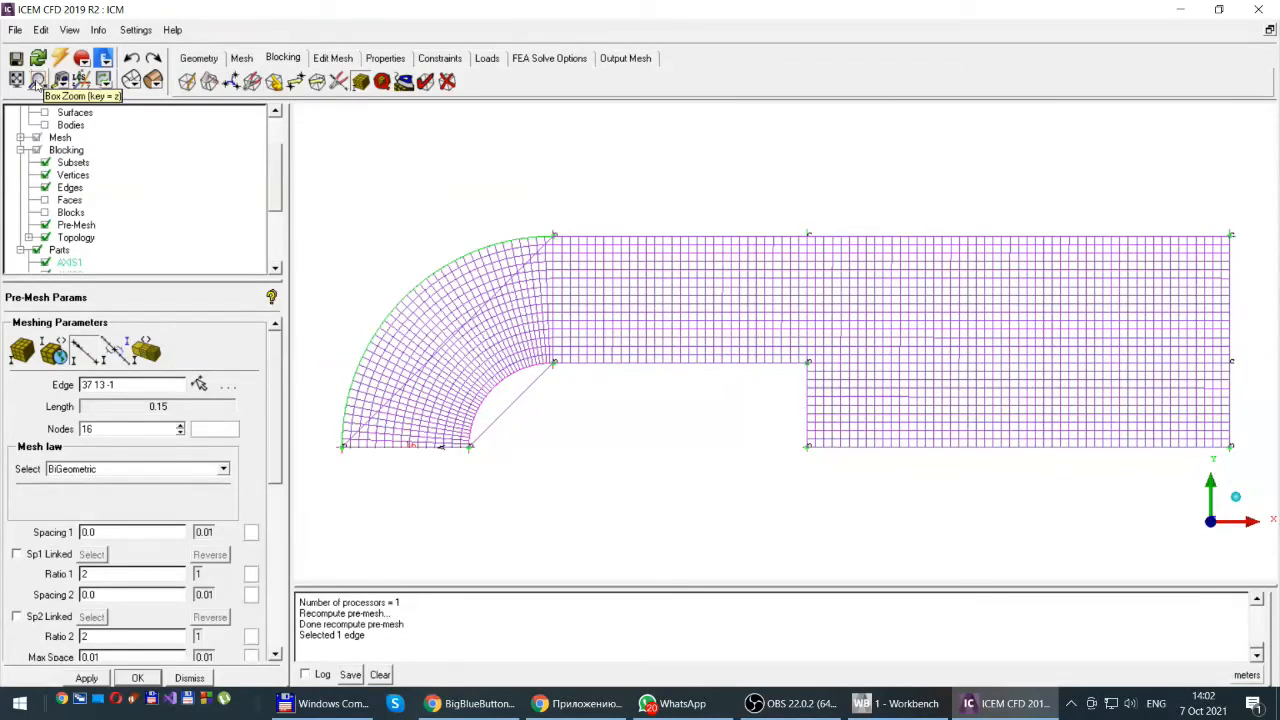
pyautogui.click(37, 80)
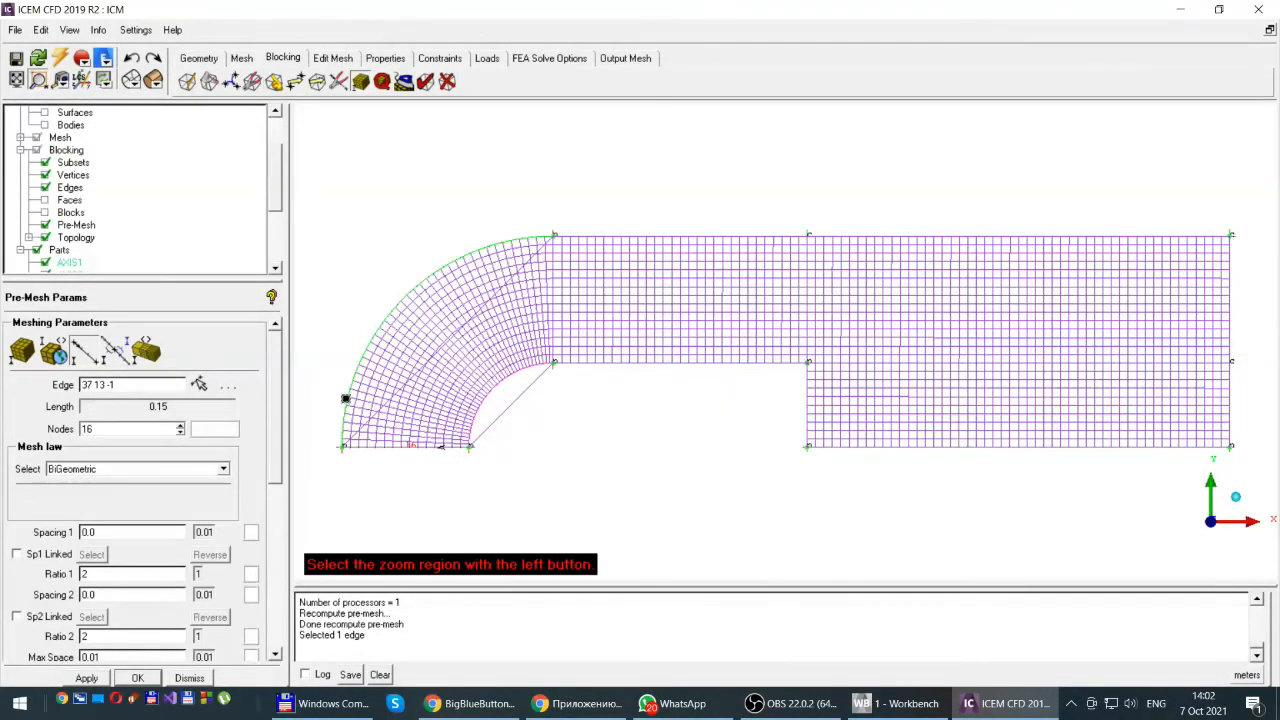
pyautogui.moveTo(331, 370); pyautogui.dragTo(498, 482)
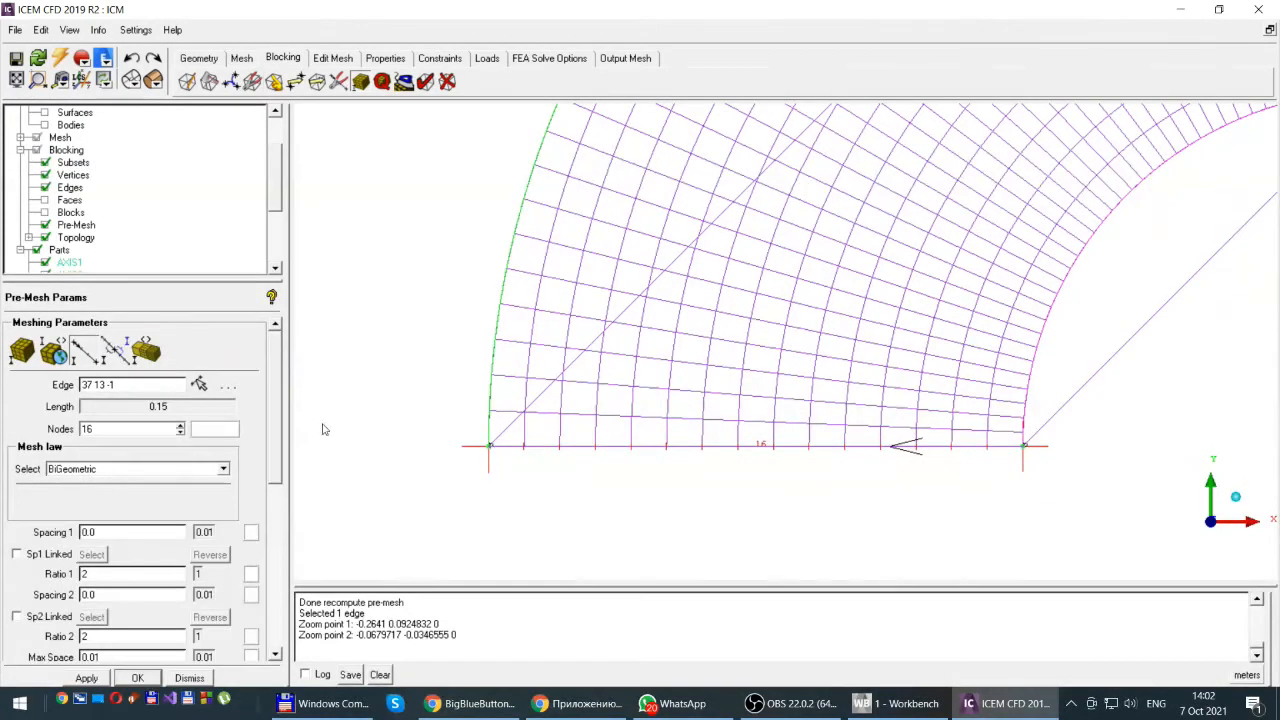
pyautogui.scroll(-2, 285, 405)
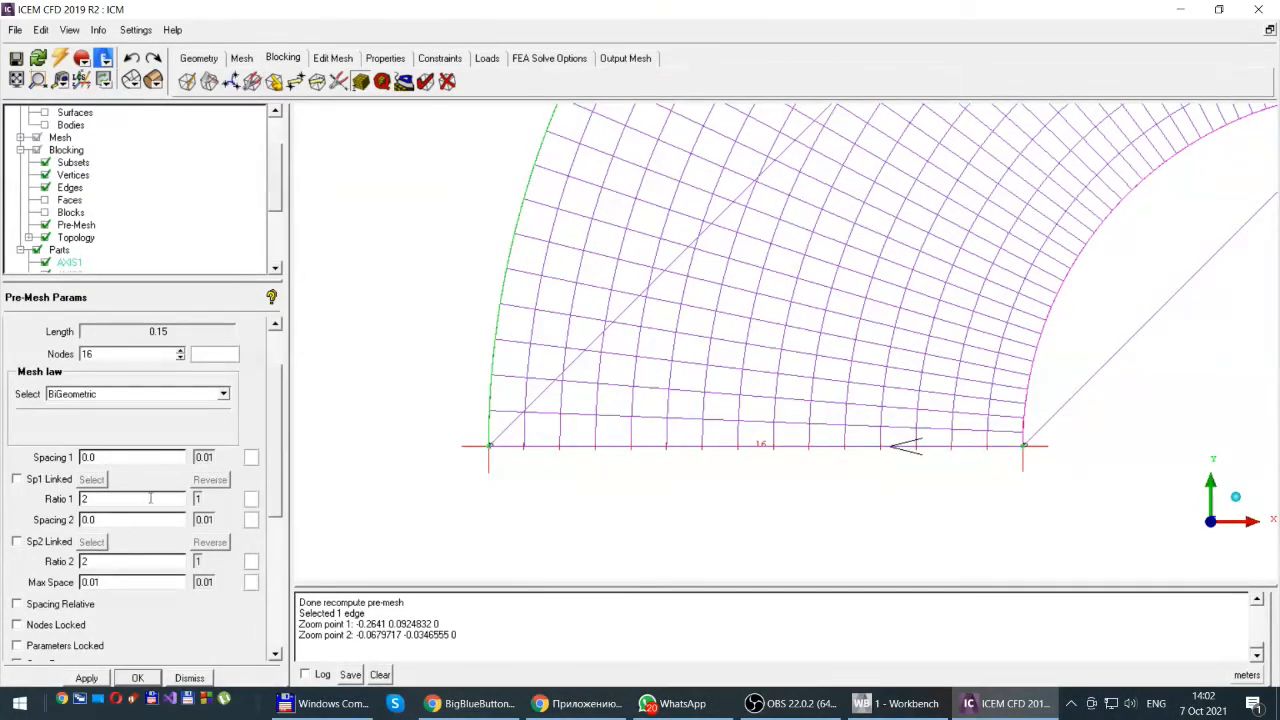
pyautogui.moveTo(276, 468); pyautogui.dragTo(274, 424)
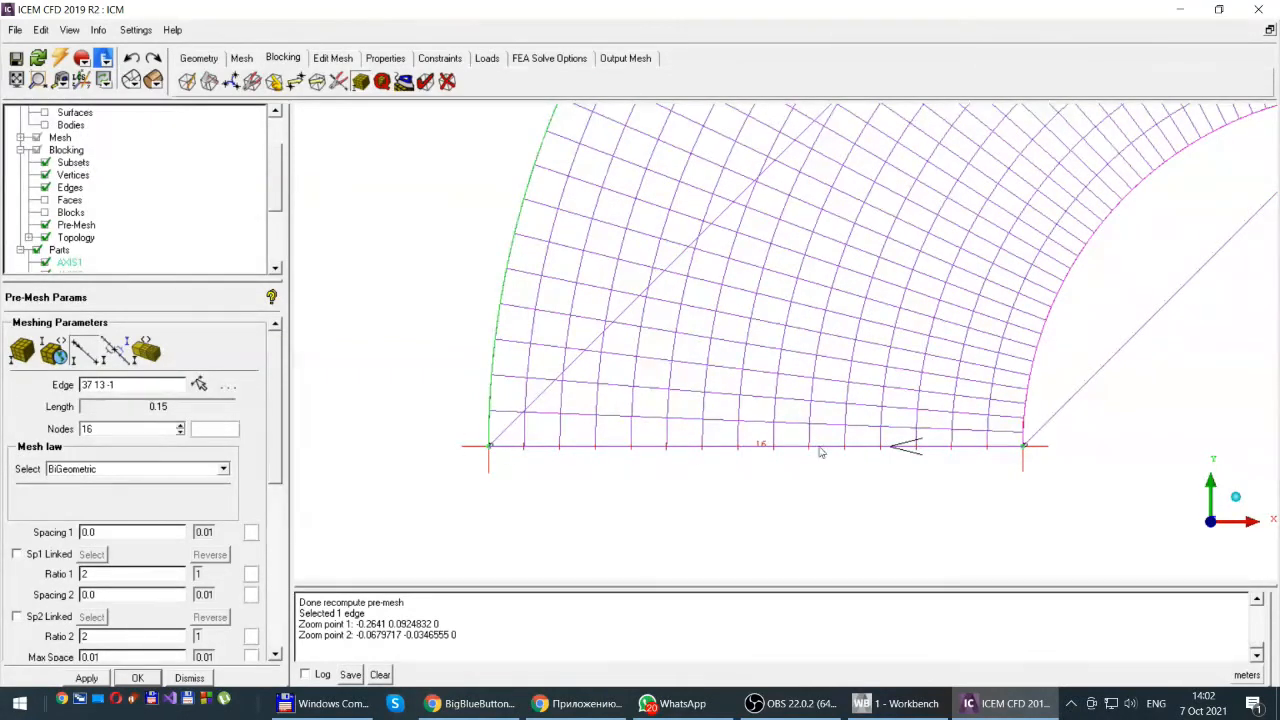
# Step: Set the number of nodes on the bend's lower end edge to 30, trying 25 first
pyautogui.doubleClick(88, 429)
pyautogui.write('2')
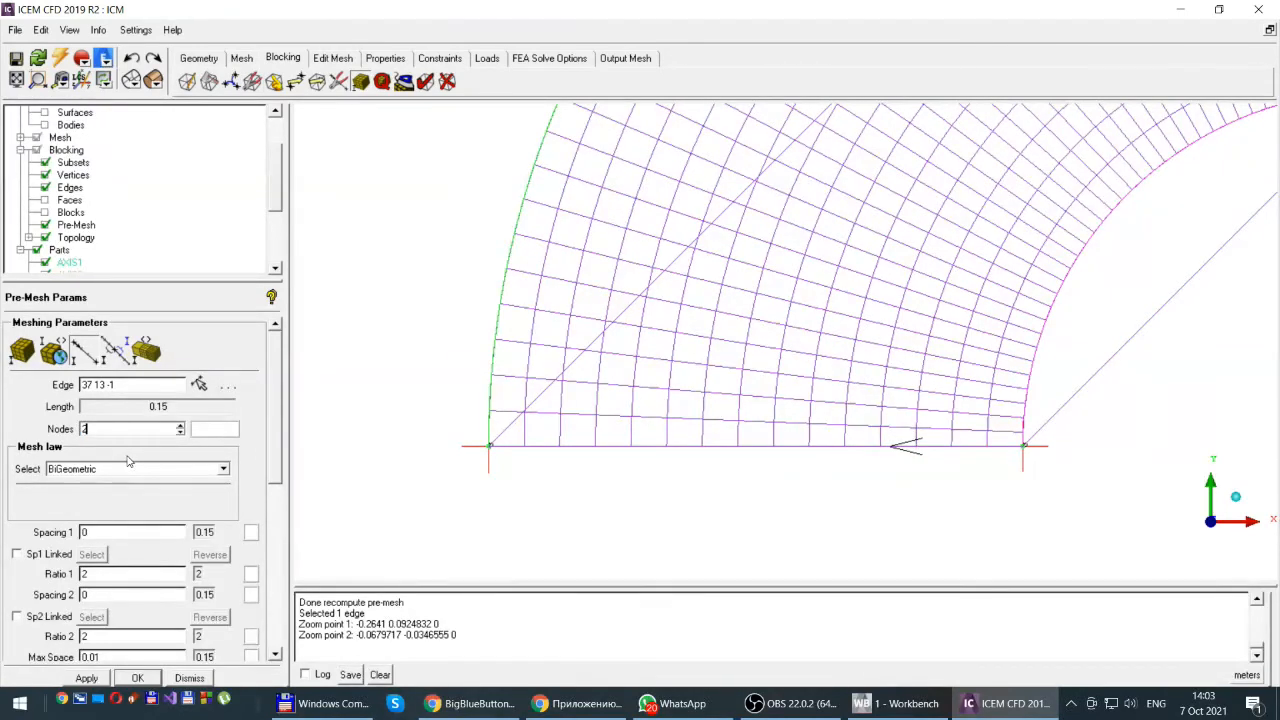
pyautogui.write('5')
pyautogui.moveTo(107, 430); pyautogui.dragTo(67, 429)
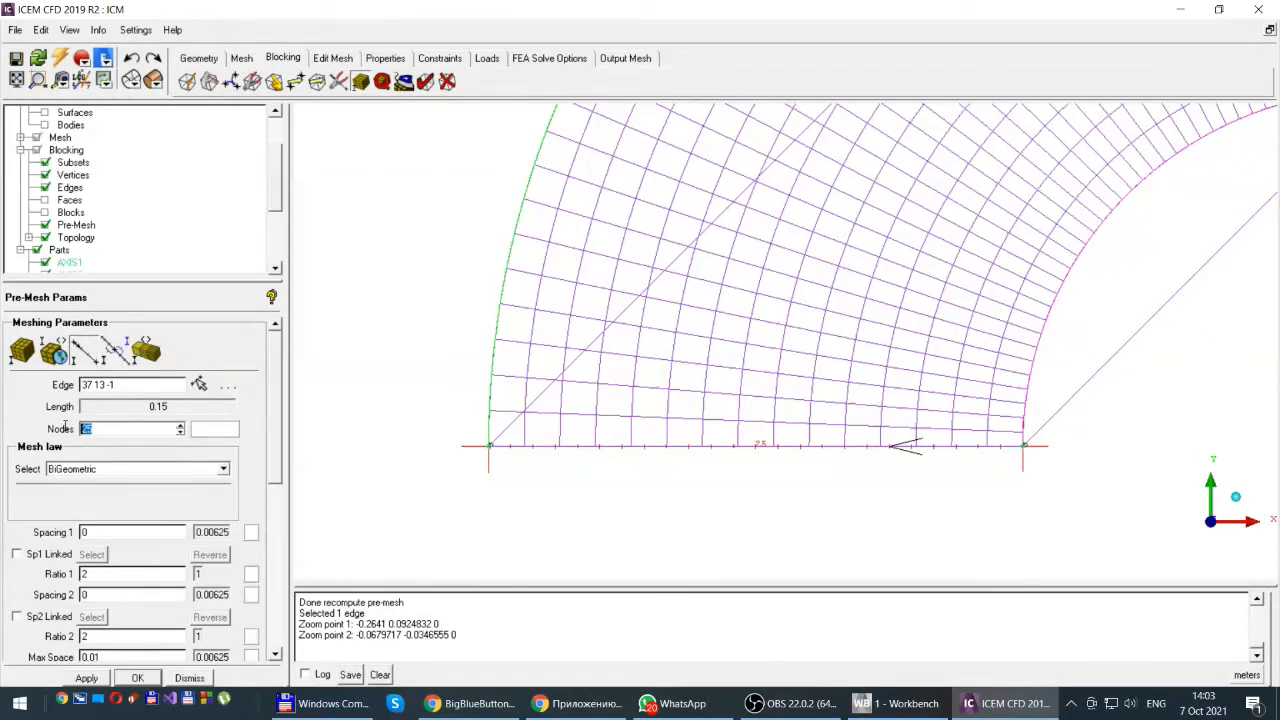
pyautogui.write('3')
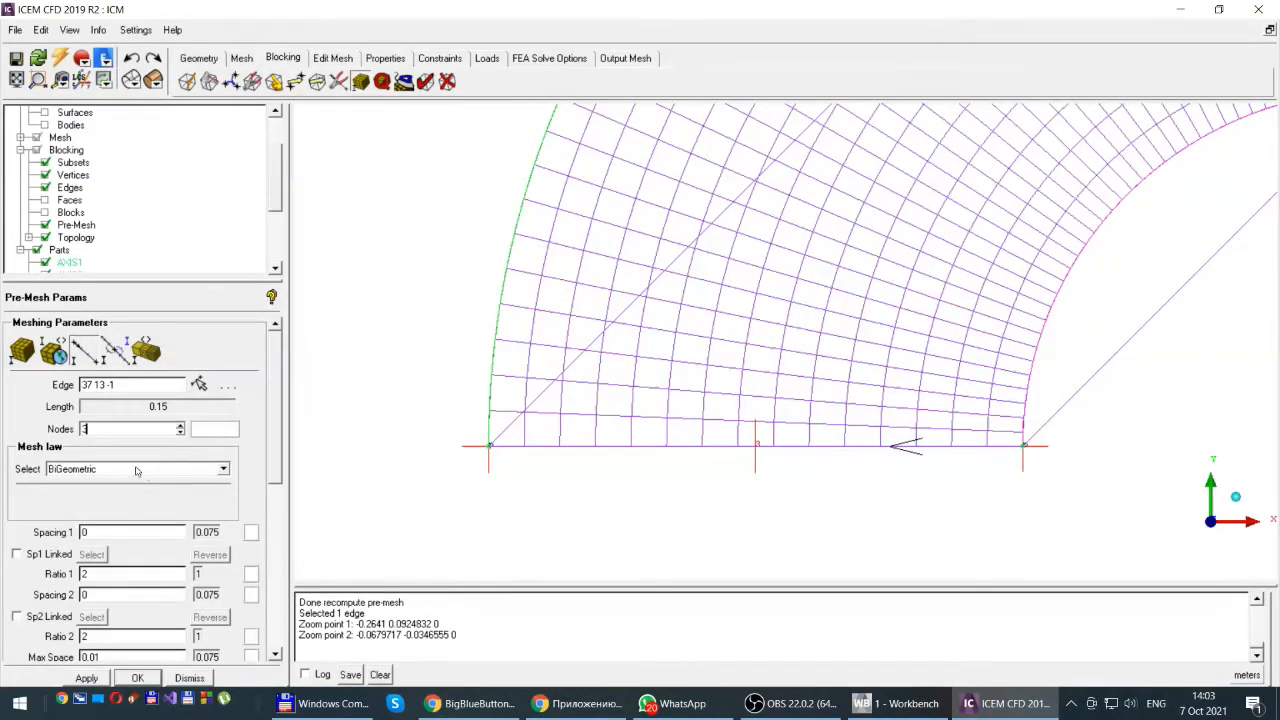
pyautogui.write('0')
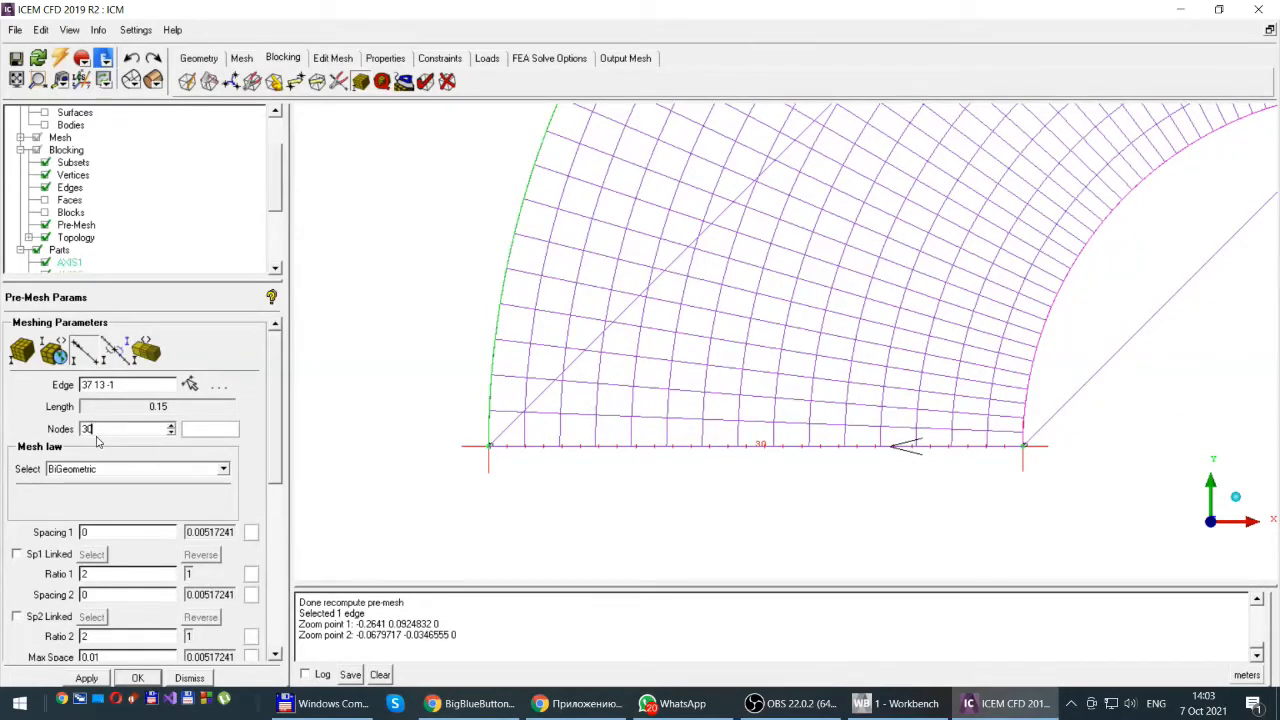
# Step: Set Spacing 1 to 0.0005 and Ratio 1 to 1.2 for the selected edge, and apply the parameters
pyautogui.scroll(-3, 275, 409)
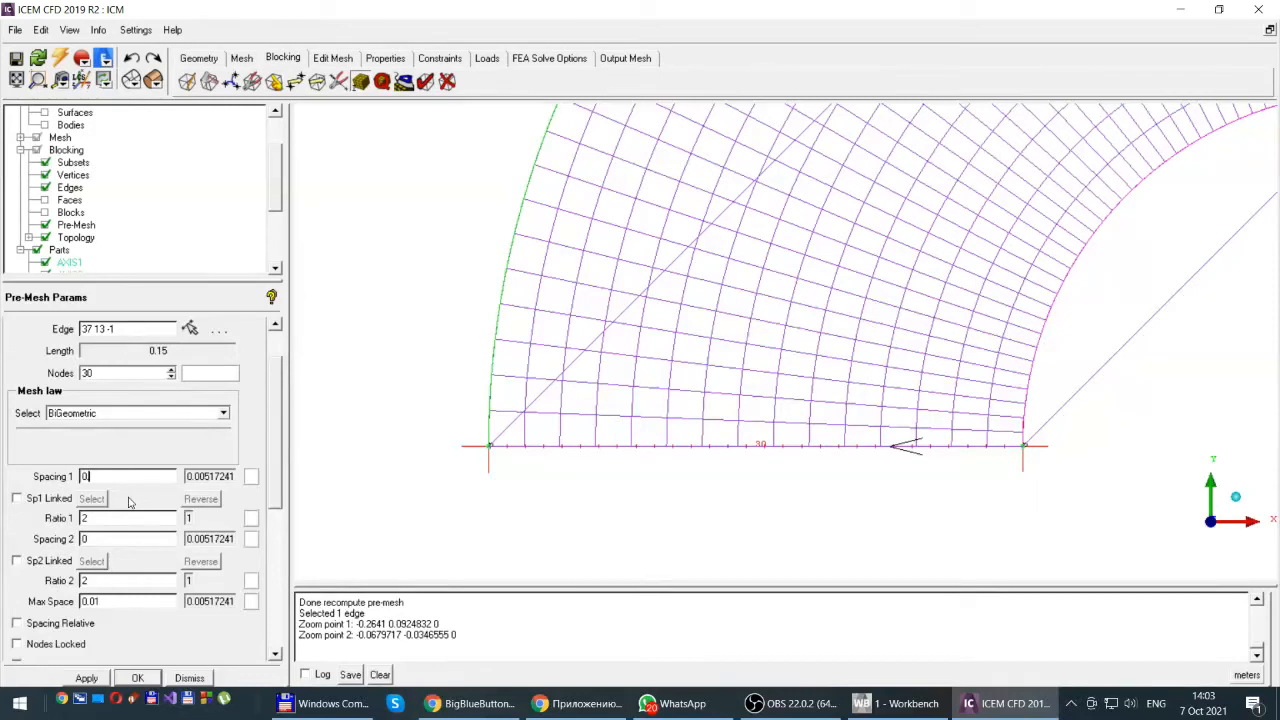
pyautogui.write('0')
pyautogui.doubleClick(83, 522)
pyautogui.write('1')
pyautogui.moveTo(277, 470)
pyautogui.mouseDown()
pyautogui.moveTo(276, 511)
pyautogui.moveTo(281, 492)
pyautogui.mouseUp()
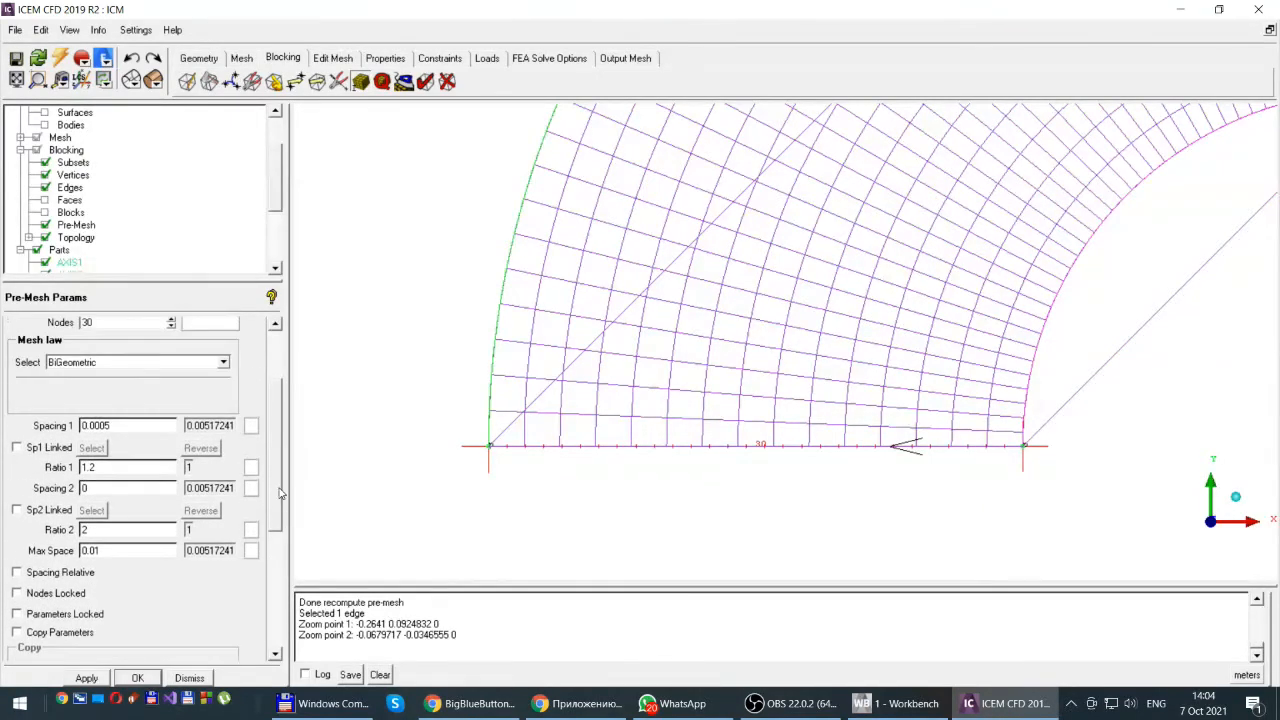
pyautogui.click(86, 679)
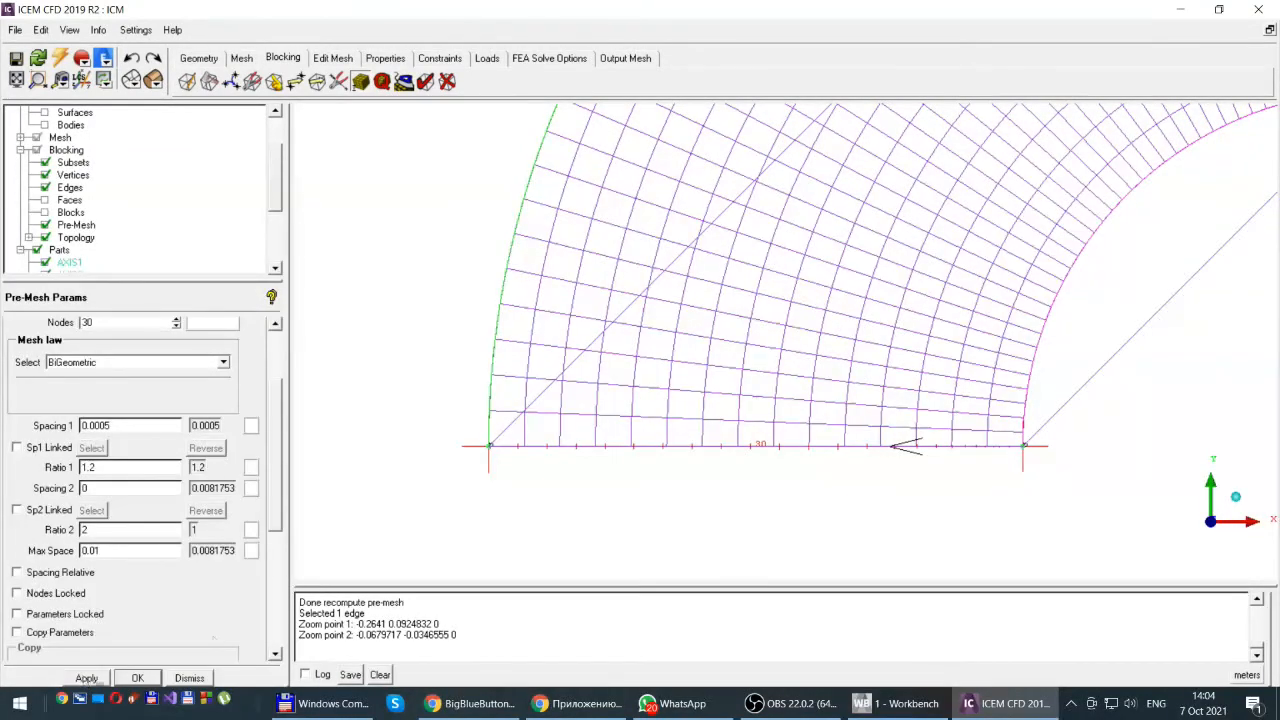
# Step: Refresh the pre-mesh display and recompute the mesh with the new edge spacing
pyautogui.scroll(3, 286, 480)
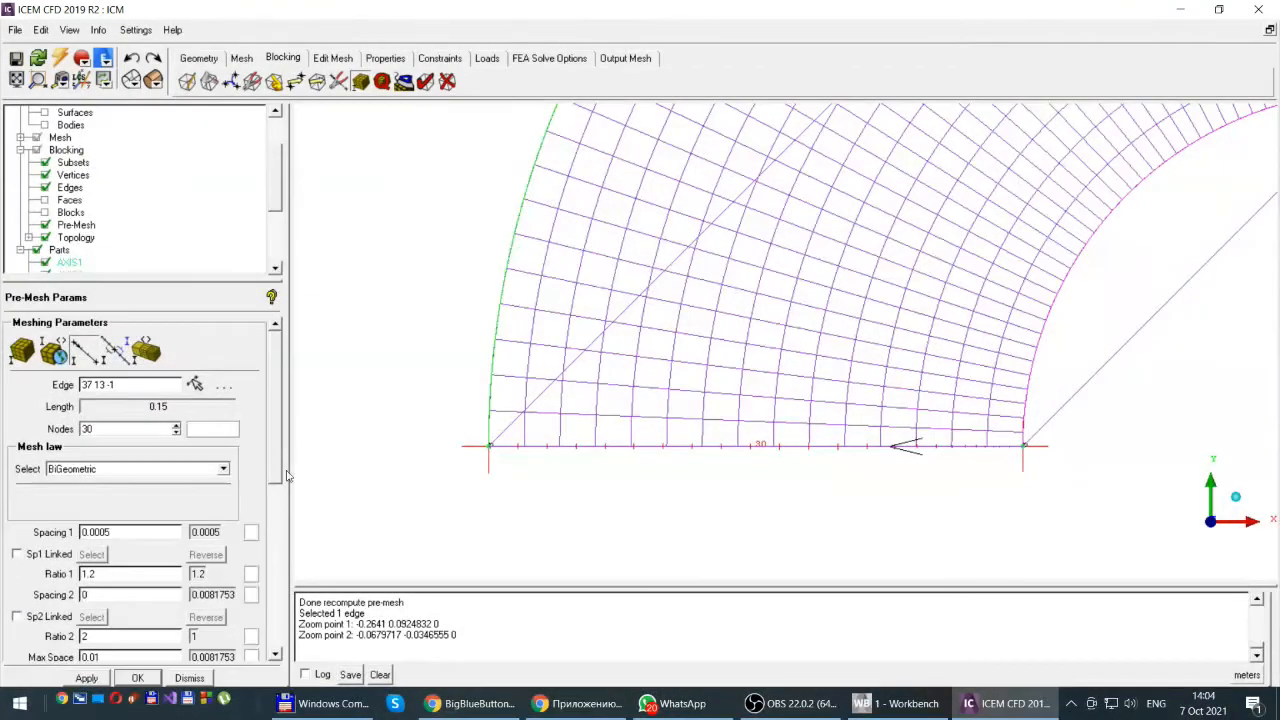
pyautogui.moveTo(131, 289)
pyautogui.mouseDown()
pyautogui.moveTo(129, 330)
pyautogui.moveTo(124, 313)
pyautogui.mouseUp()
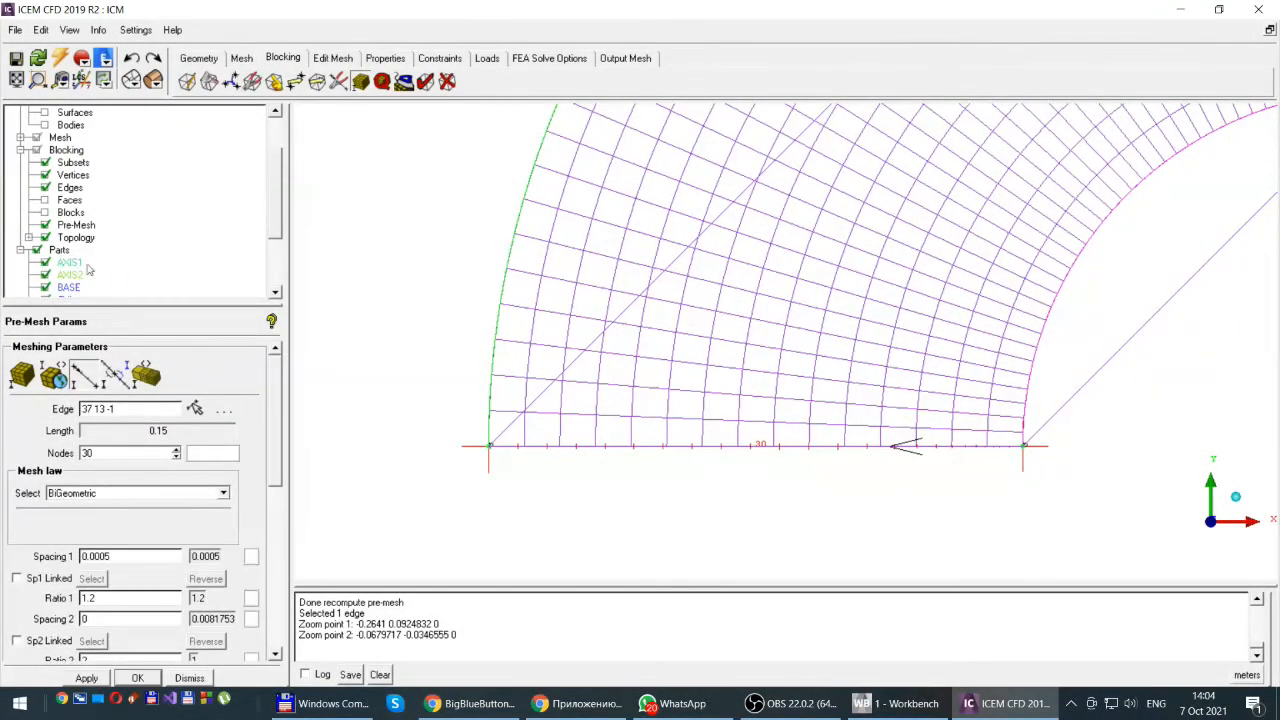
pyautogui.click(44, 226)
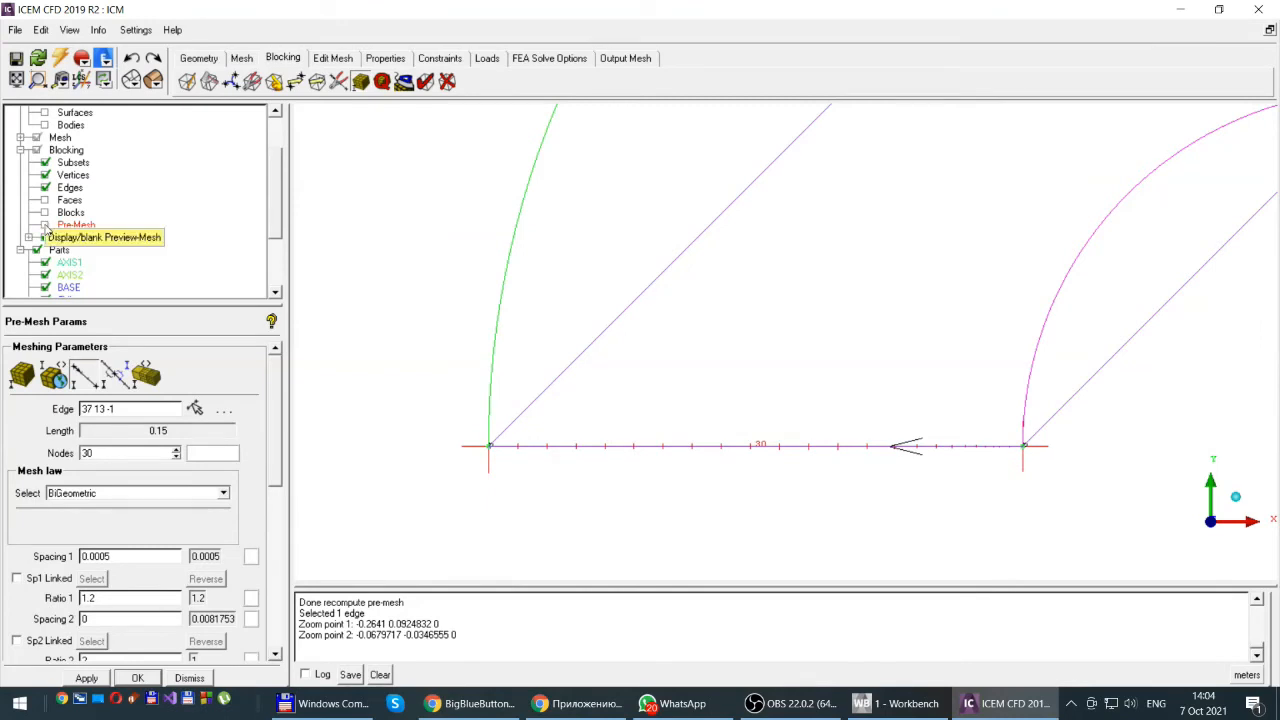
pyautogui.click(44, 227)
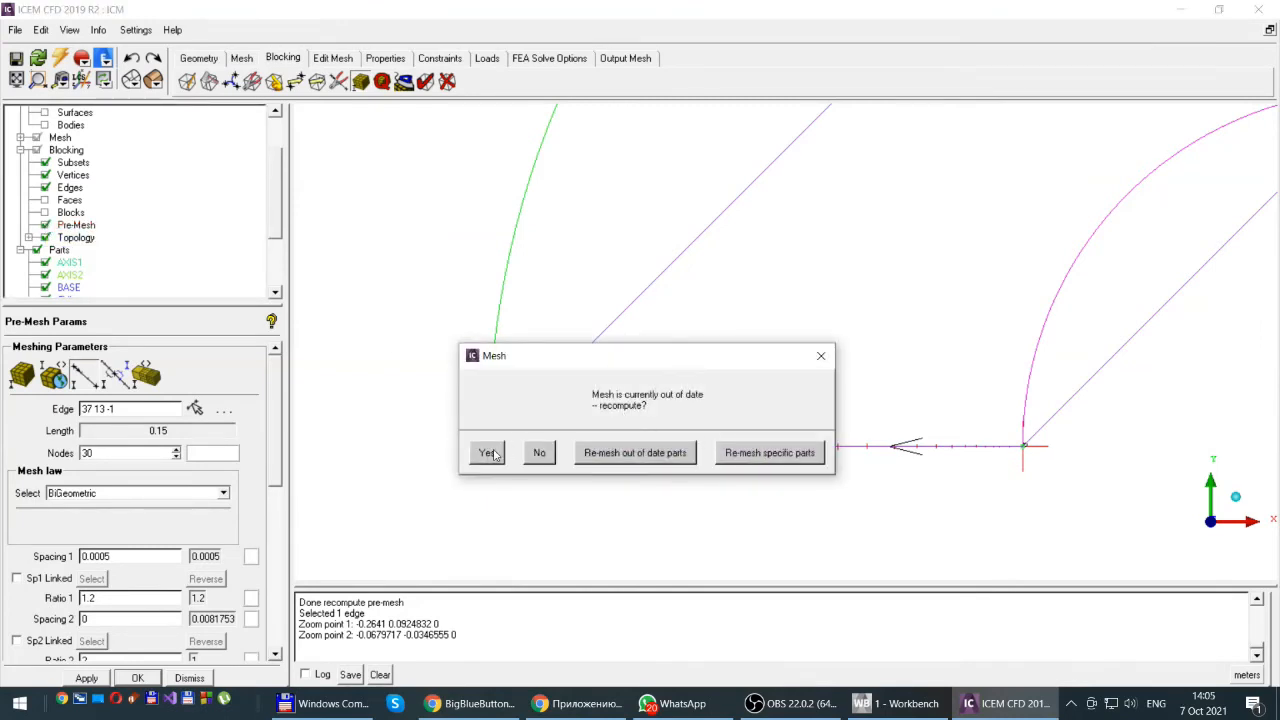
pyautogui.click(487, 454)
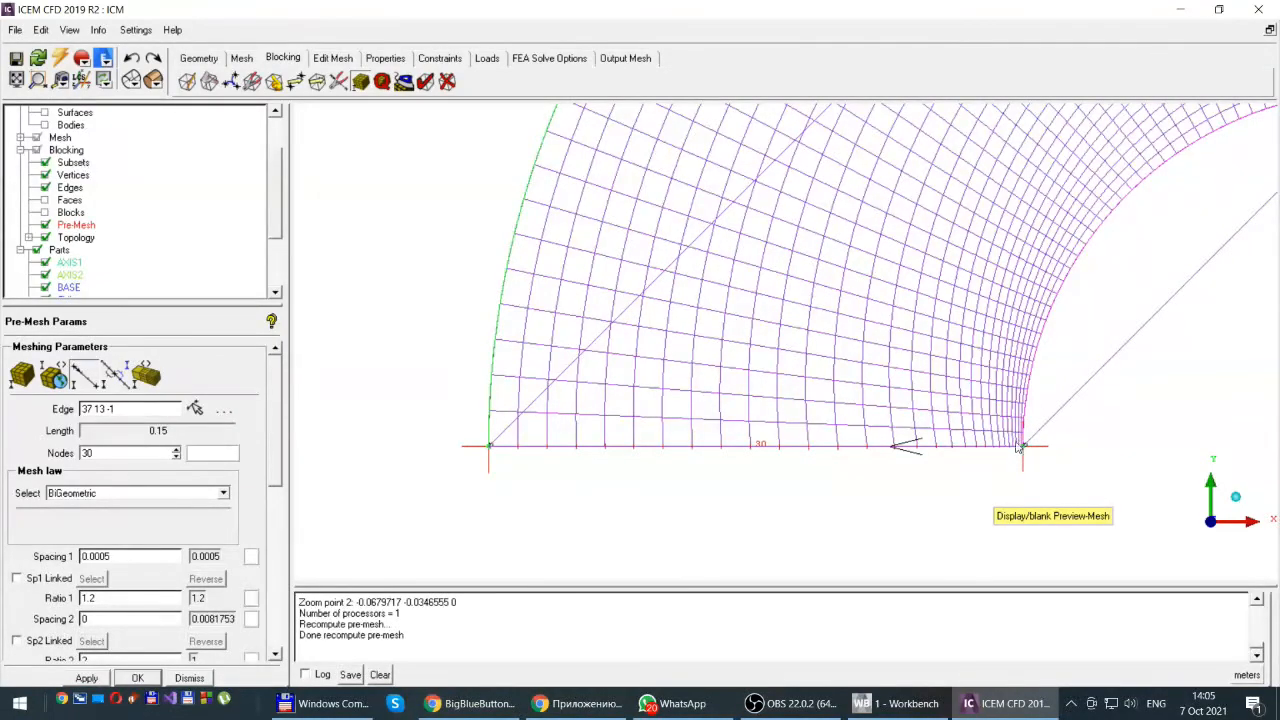
# Step: Enable copying of the bend edge's meshing parameters to all parallel edges
pyautogui.scroll(-1, 1074, 433)
pyautogui.scroll(-6, 1074, 433)
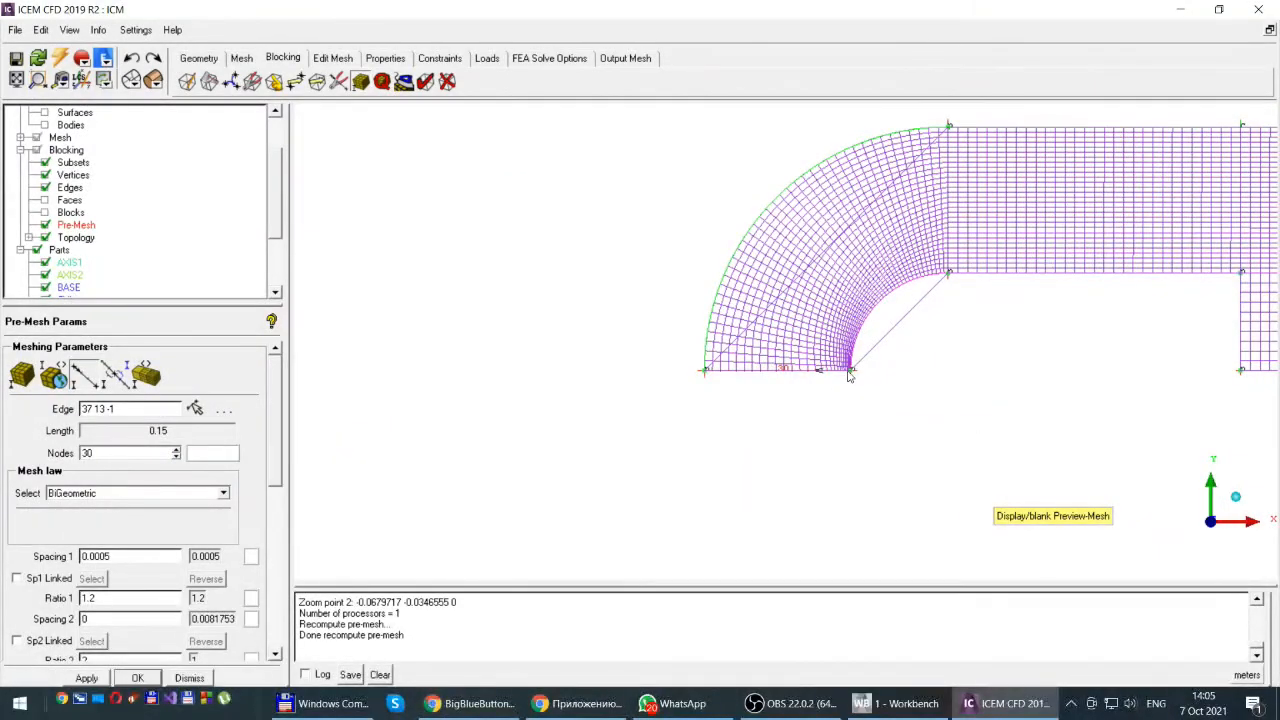
pyautogui.scroll(2, 895, 377)
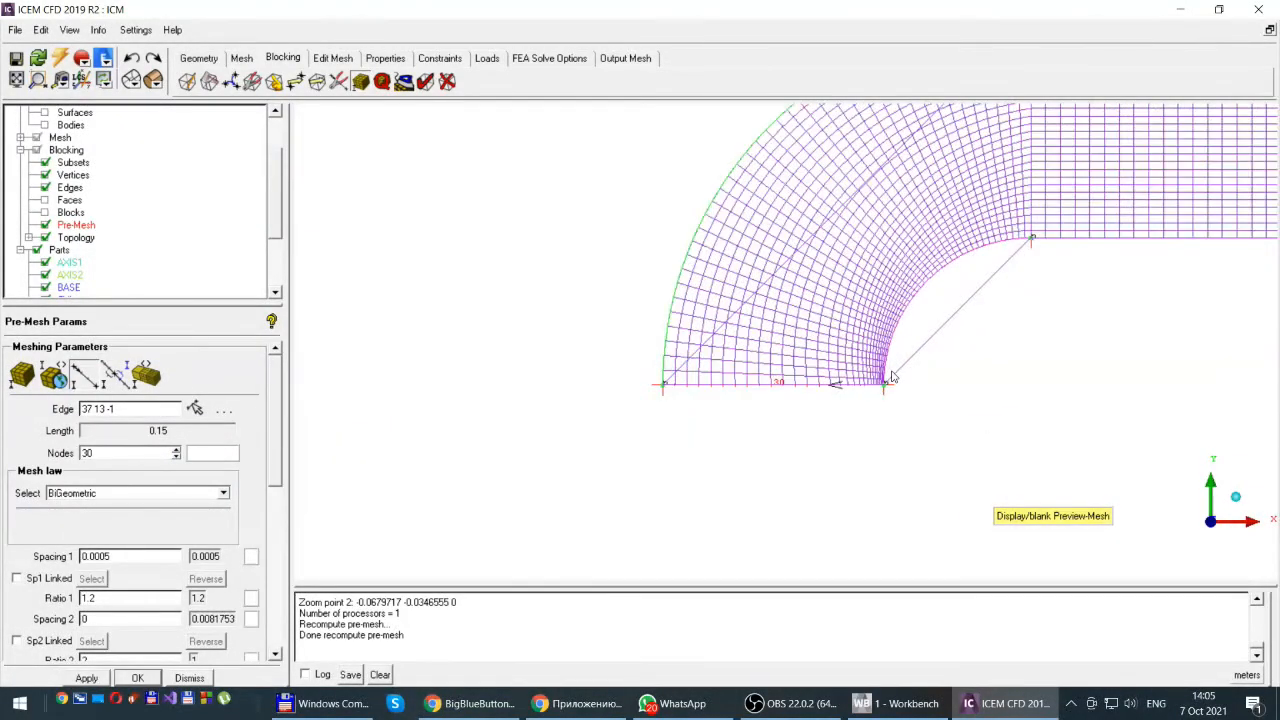
pyautogui.scroll(-3, 1029, 361)
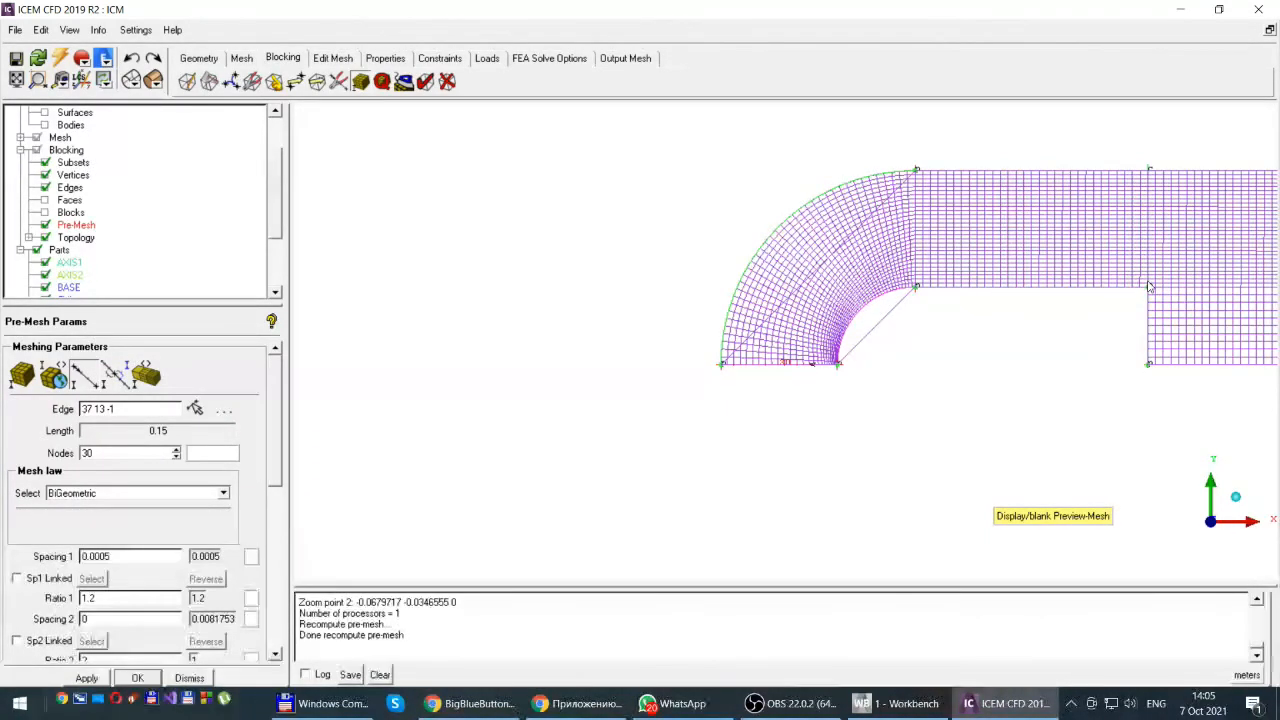
pyautogui.moveTo(278, 412)
pyautogui.mouseDown()
pyautogui.moveTo(286, 462)
pyautogui.moveTo(281, 420)
pyautogui.mouseUp()
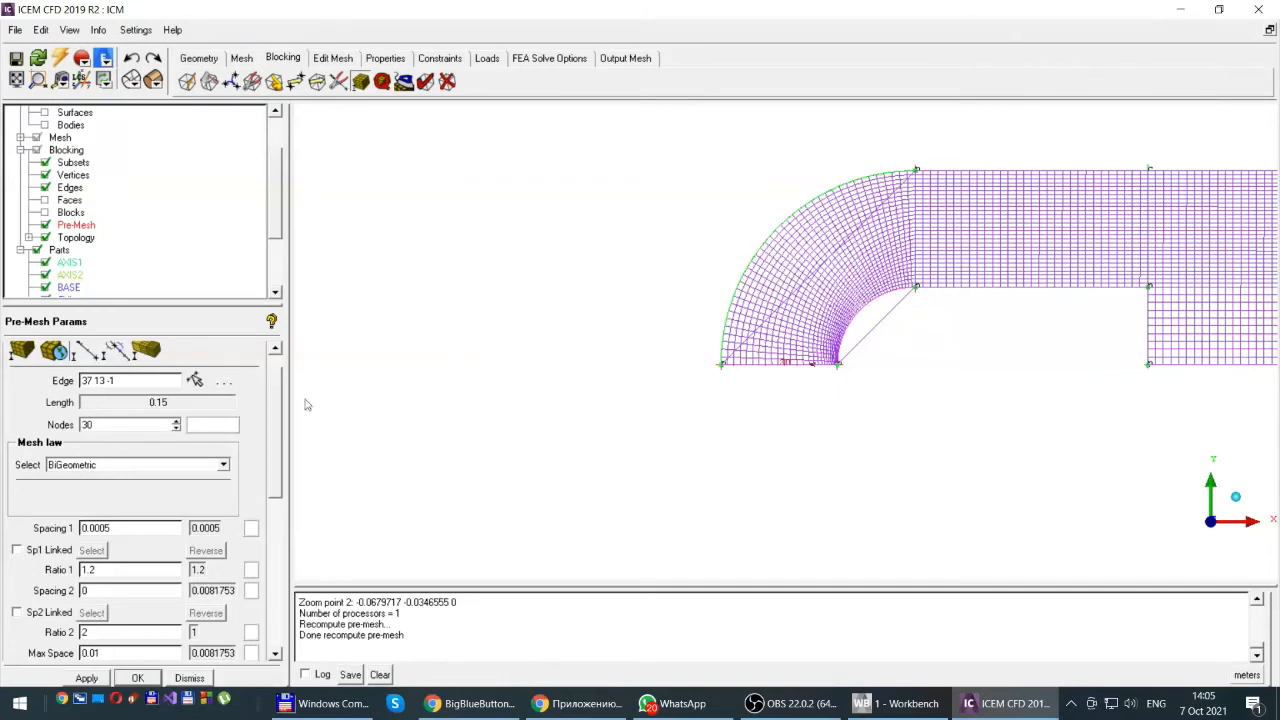
pyautogui.moveTo(280, 422); pyautogui.dragTo(280, 504)
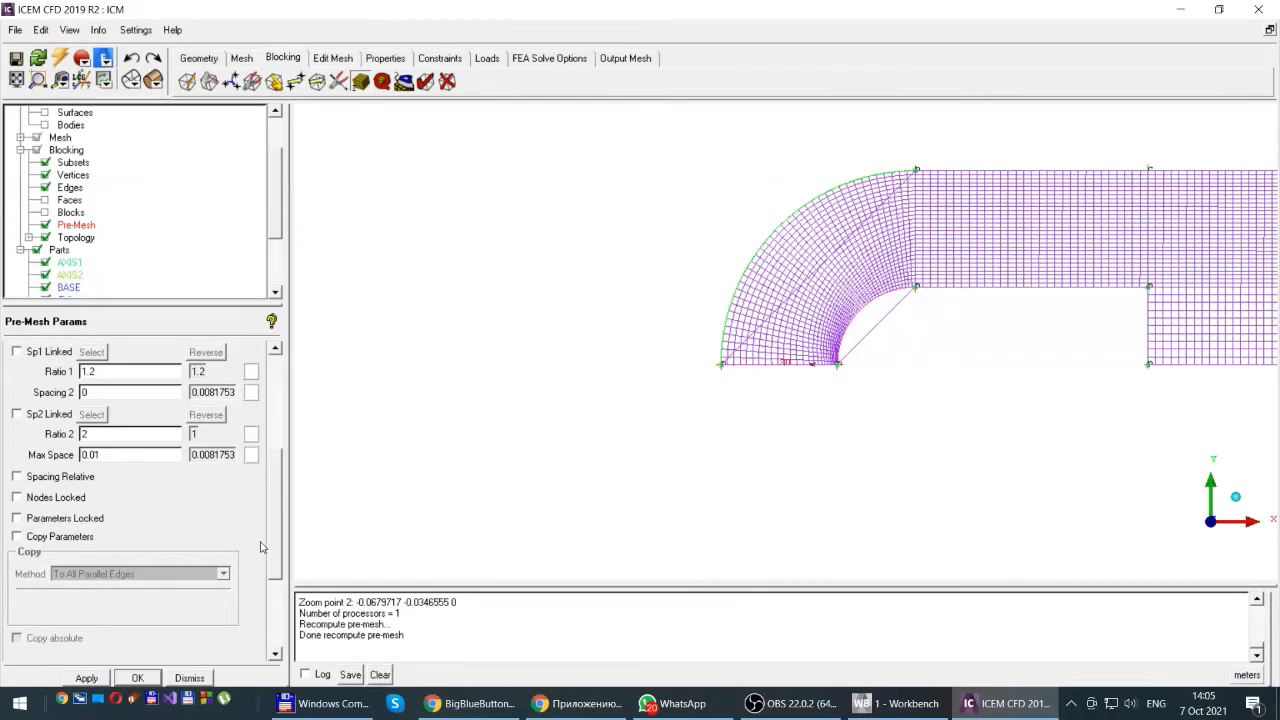
pyautogui.click(17, 537)
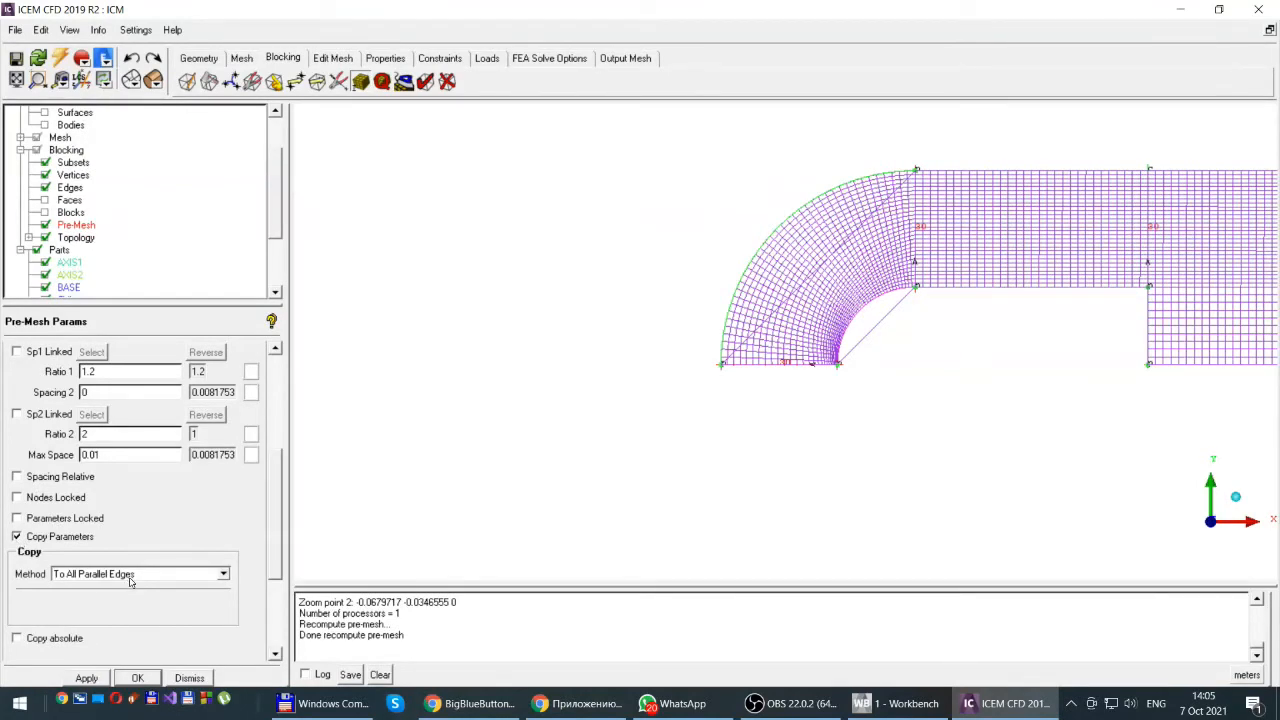
pyautogui.click(17, 537)
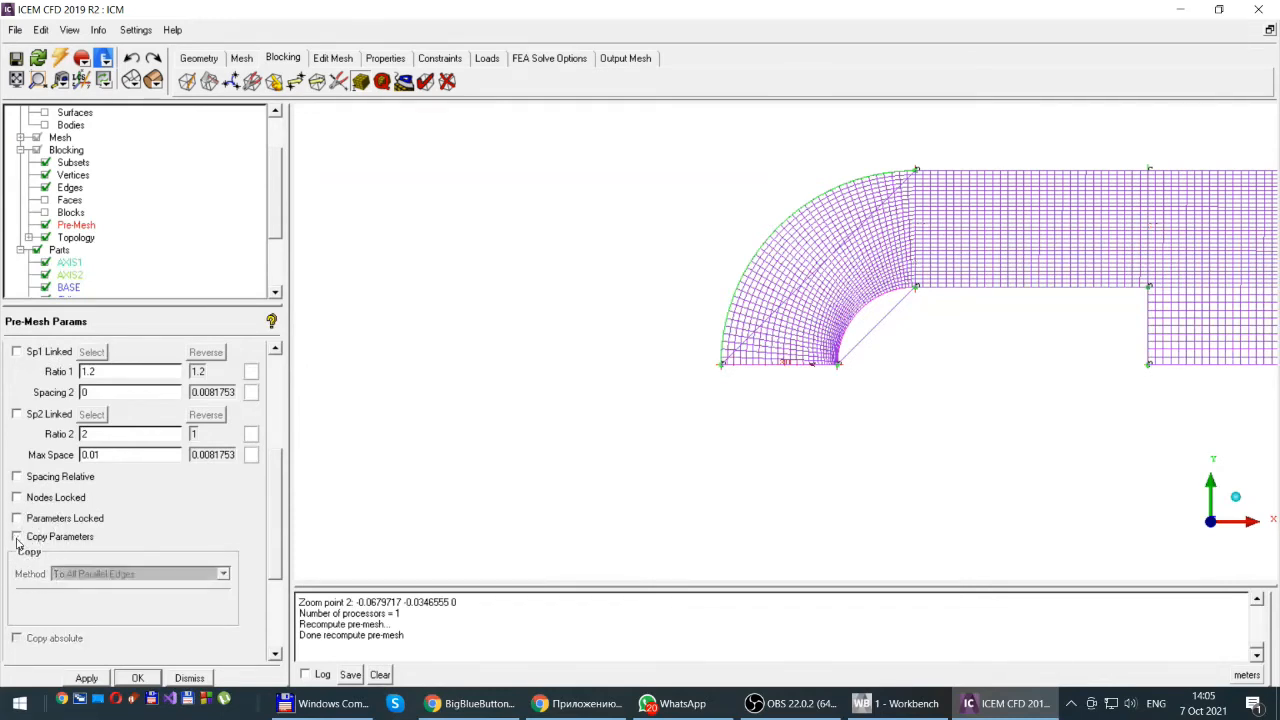
pyautogui.click(17, 537)
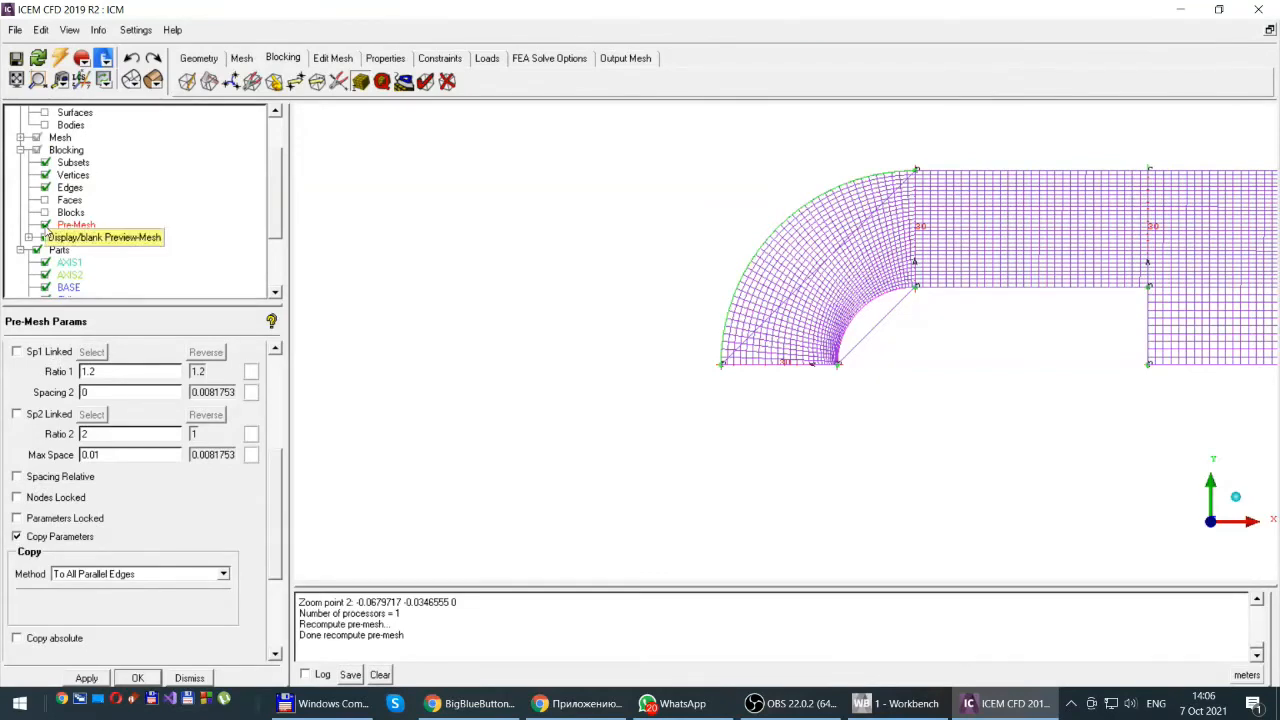
# Step: Redisplay the pre-mesh and recompute it with the parameters copied to the parallel edges
pyautogui.click(45, 225)
pyautogui.click(45, 225)
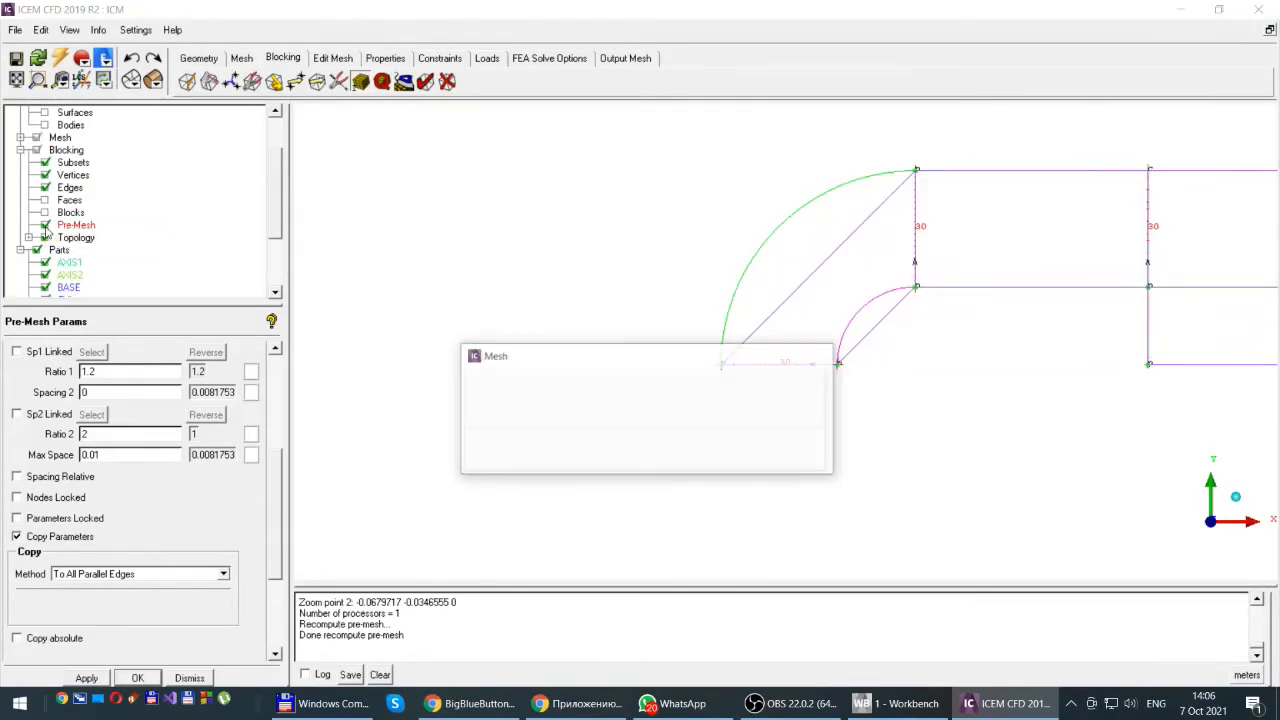
pyautogui.click(486, 453)
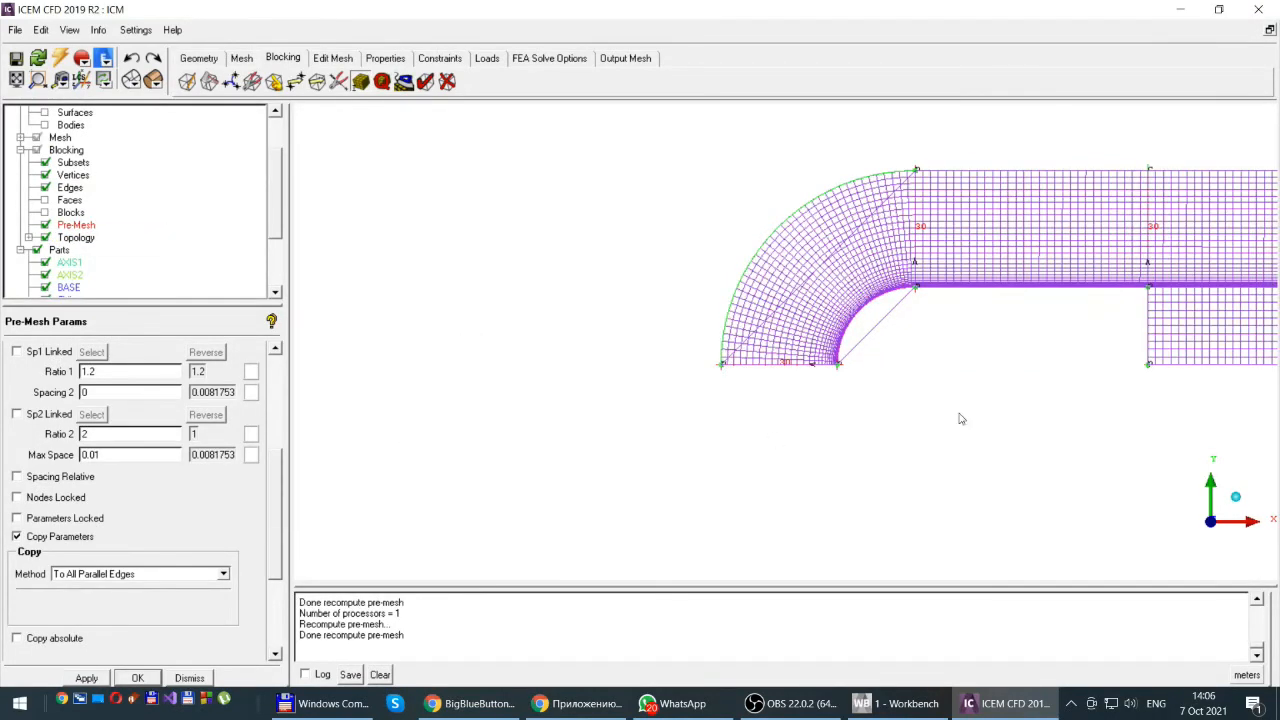
# Step: Examine the whole pre-mesh and the refined wall layers where the inner bend meets the straight section
pyautogui.scroll(-2, 895, 398)
pyautogui.scroll(2, 895, 398)
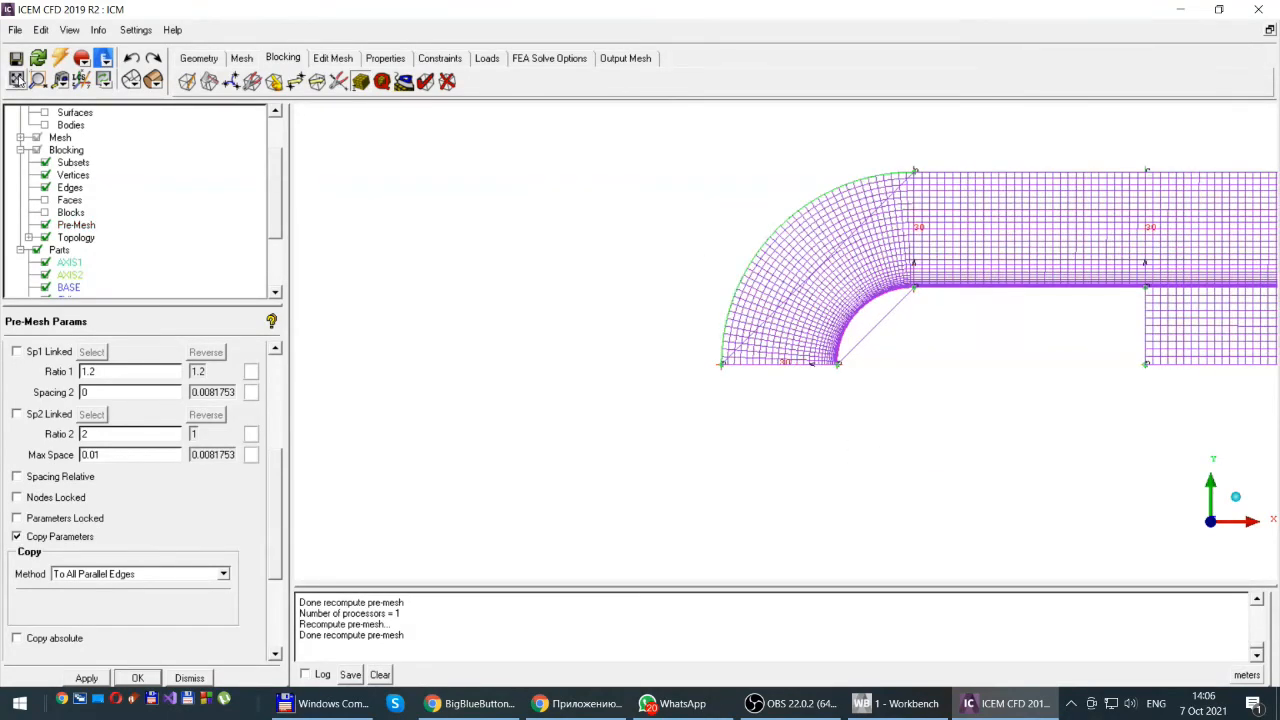
pyautogui.click(17, 80)
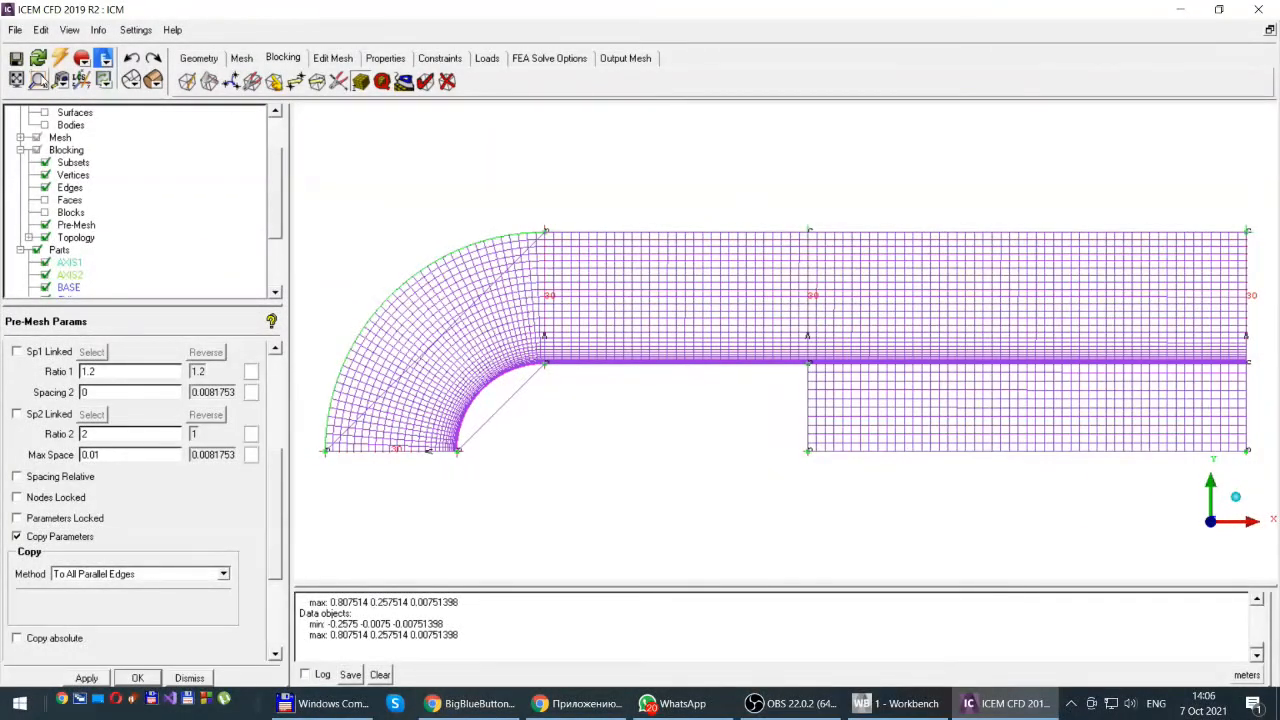
pyautogui.click(38, 80)
pyautogui.moveTo(543, 343); pyautogui.dragTo(622, 389)
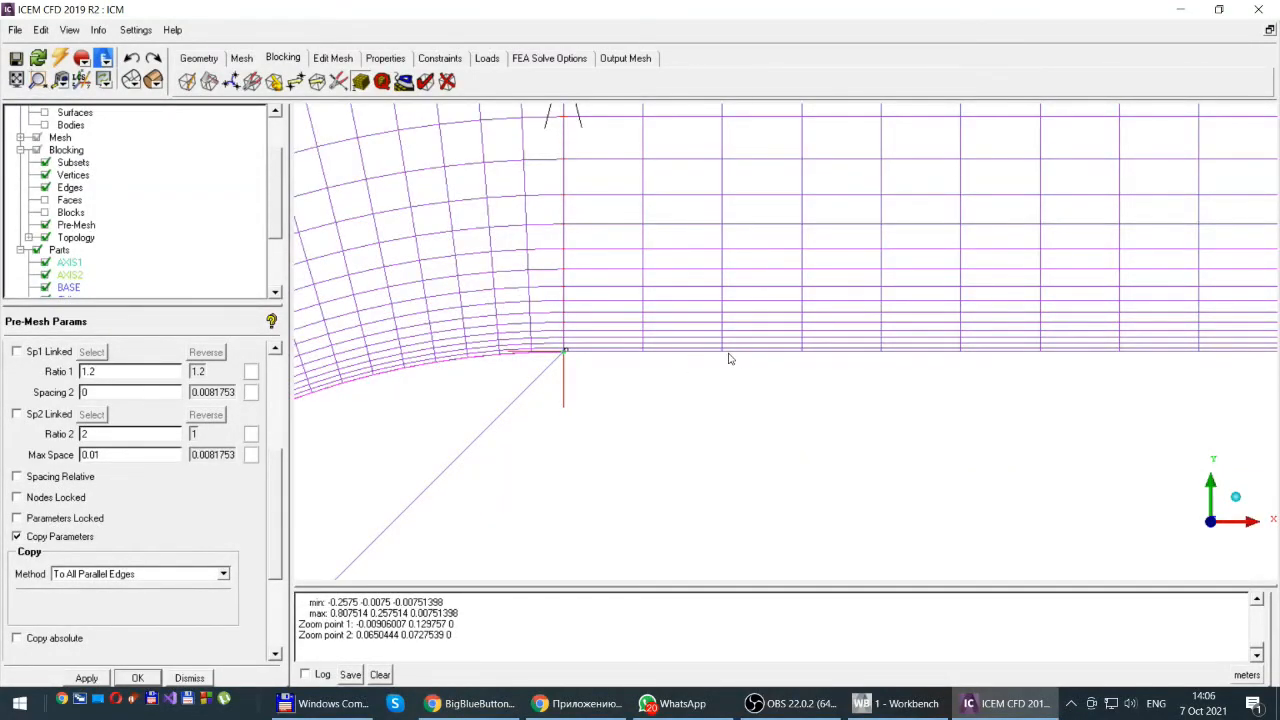
pyautogui.scroll(1, 729, 358)
pyautogui.scroll(-5, 724, 358)
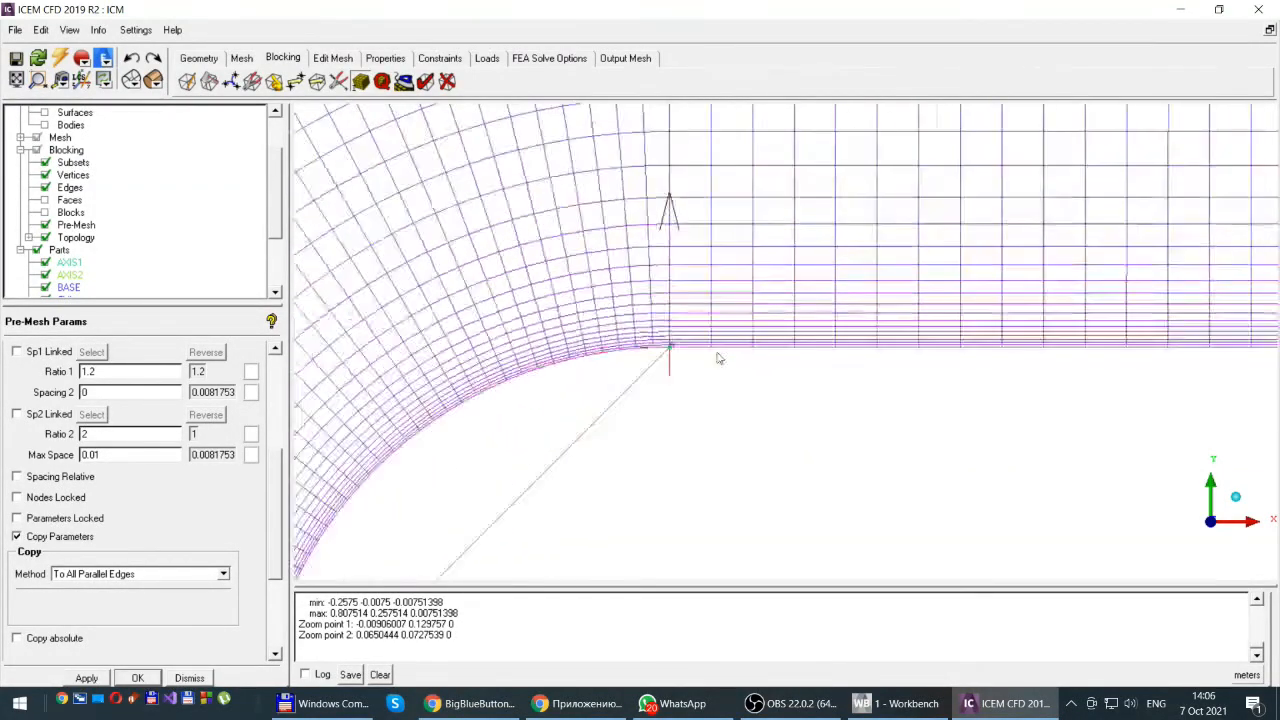
pyautogui.scroll(-2, 886, 409)
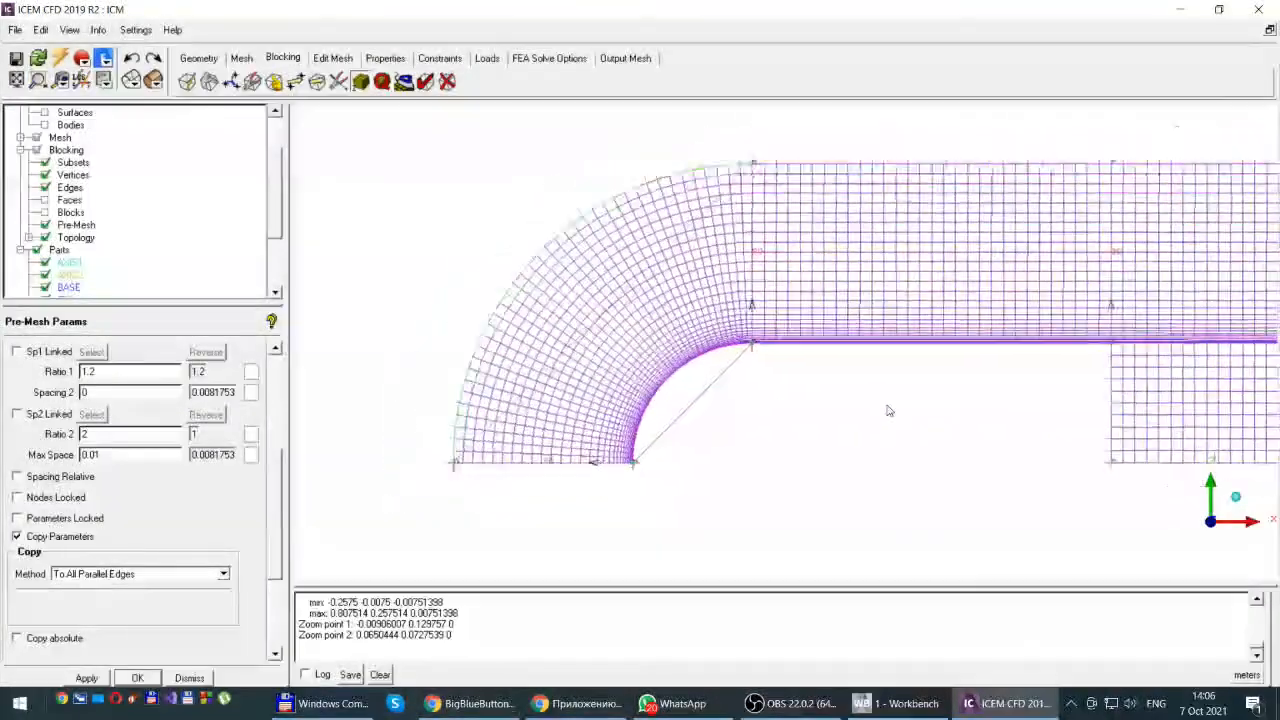
pyautogui.scroll(2, 894, 443)
pyautogui.scroll(2, 897, 444)
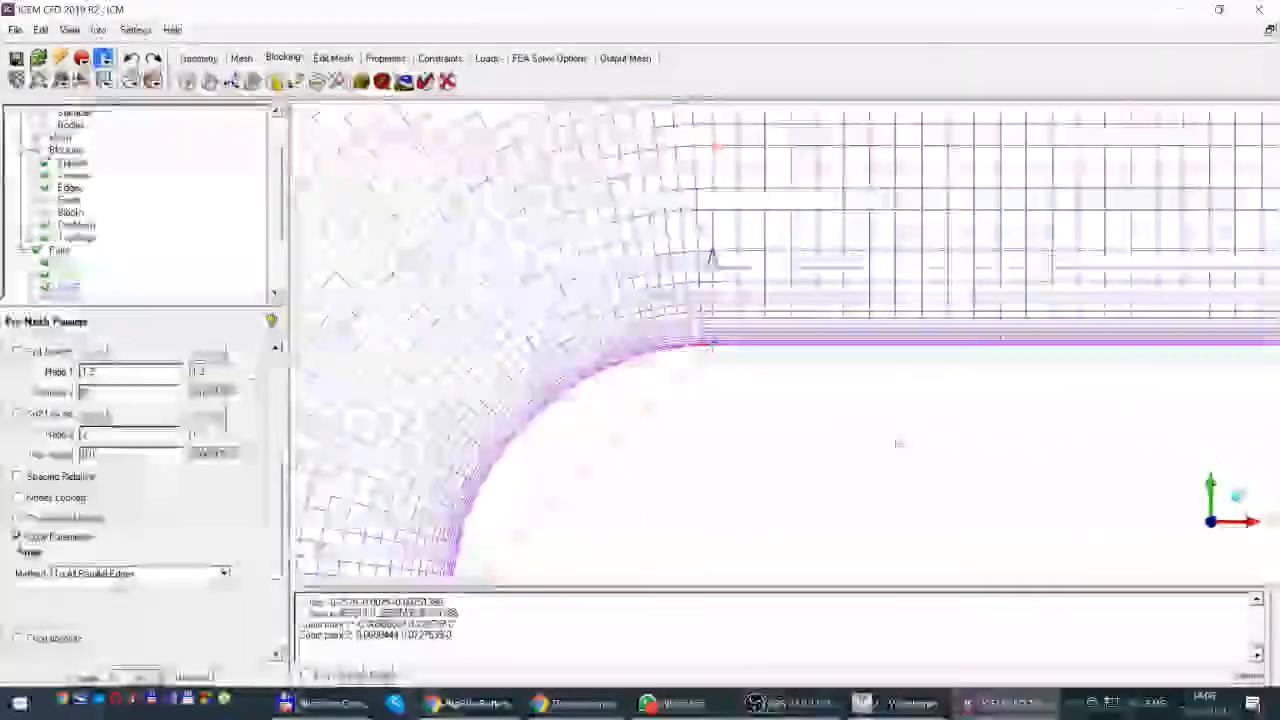
pyautogui.scroll(-1, 889, 417)
pyautogui.scroll(-4, 886, 417)
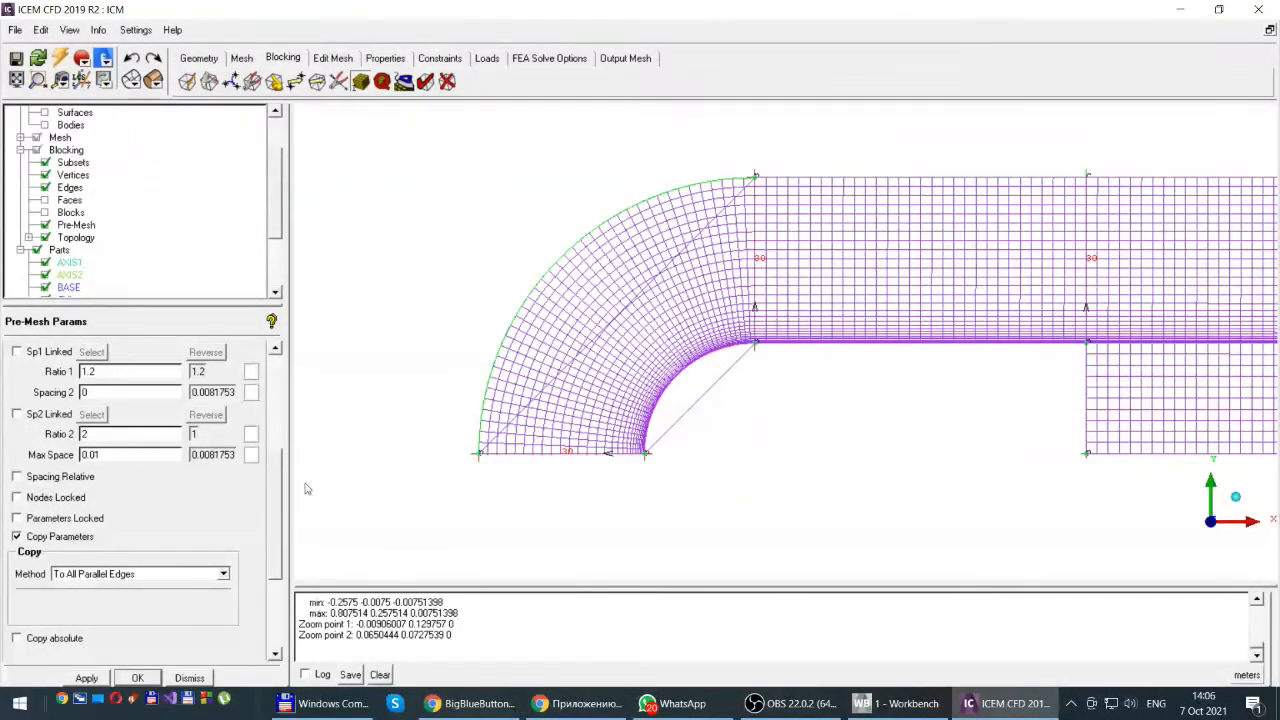
# Step: Select the vertical blocking edge of the step below the straight channel and set its node count to 20
pyautogui.scroll(3, 262, 468)
pyautogui.scroll(3, 260, 468)
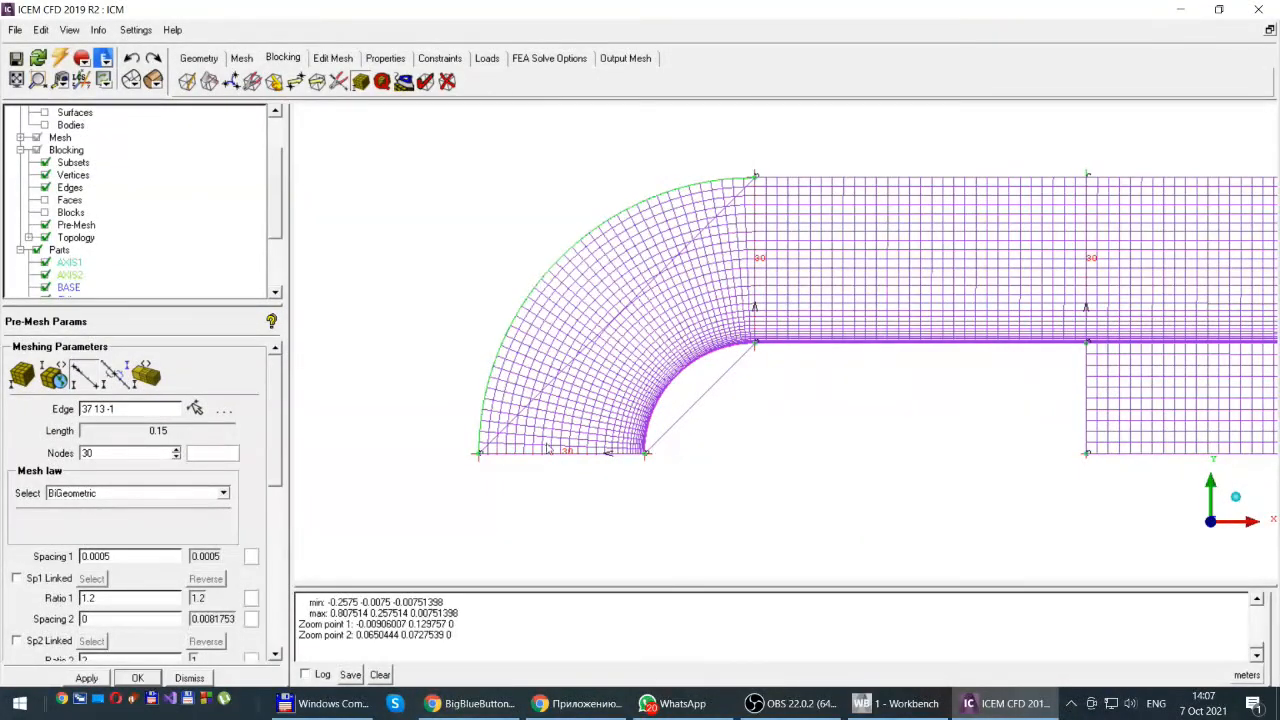
pyautogui.click(195, 410)
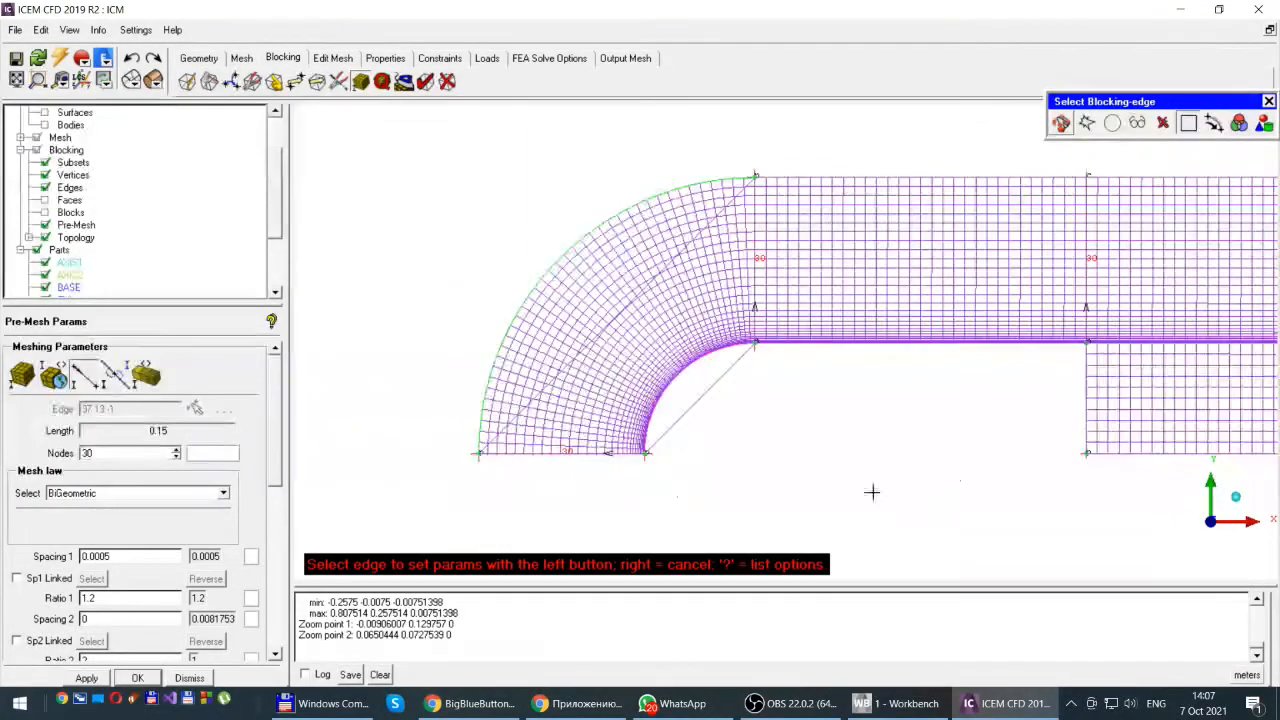
pyautogui.click(1087, 398)
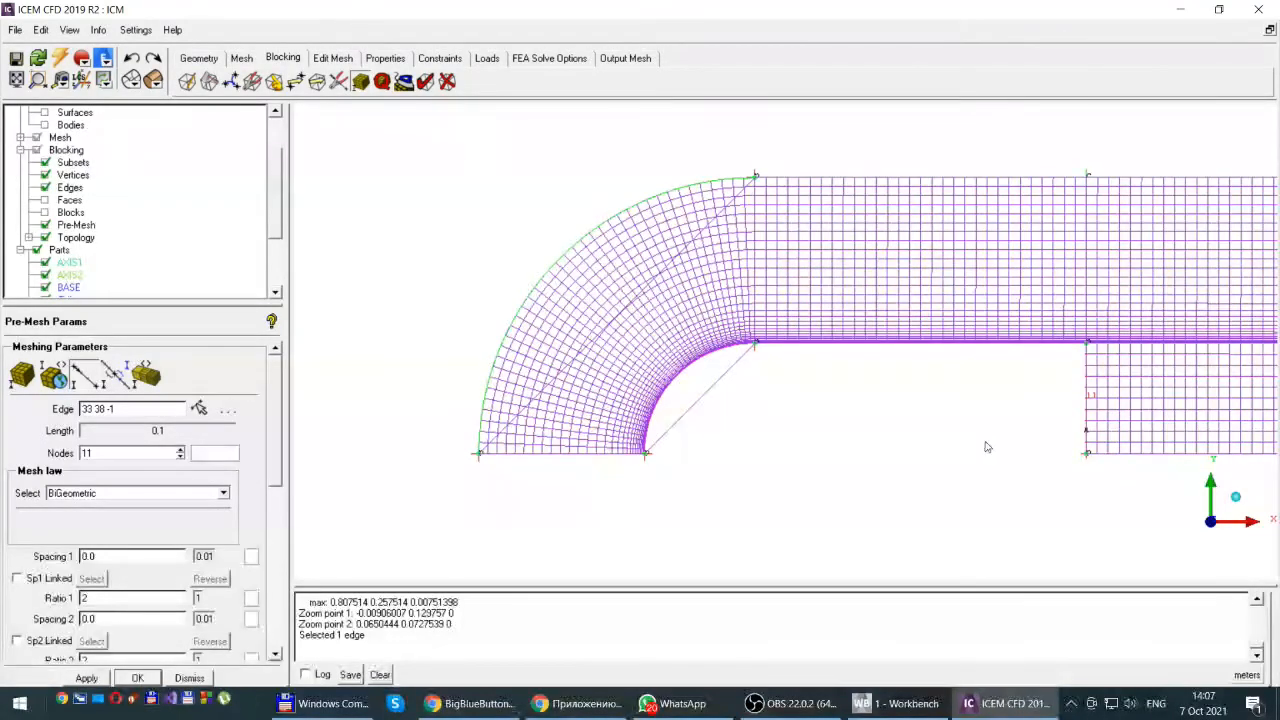
pyautogui.scroll(1, 986, 446)
pyautogui.scroll(-2, 986, 446)
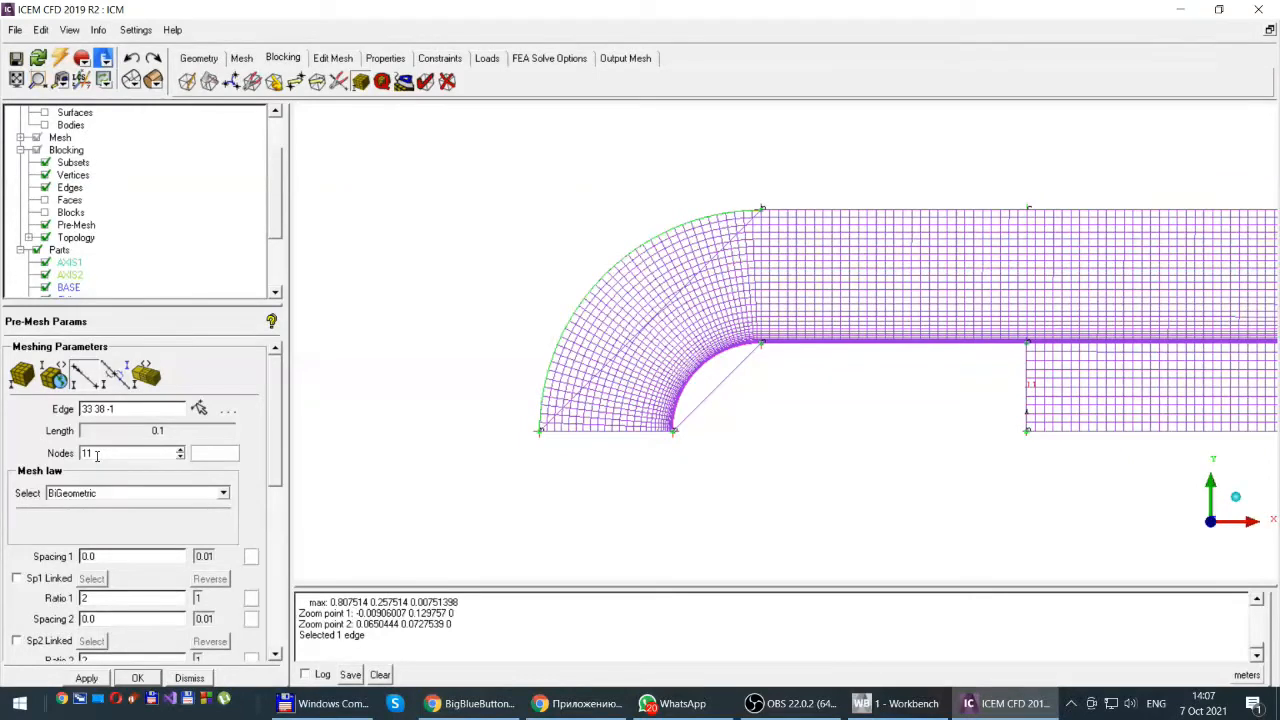
pyautogui.doubleClick(95, 457)
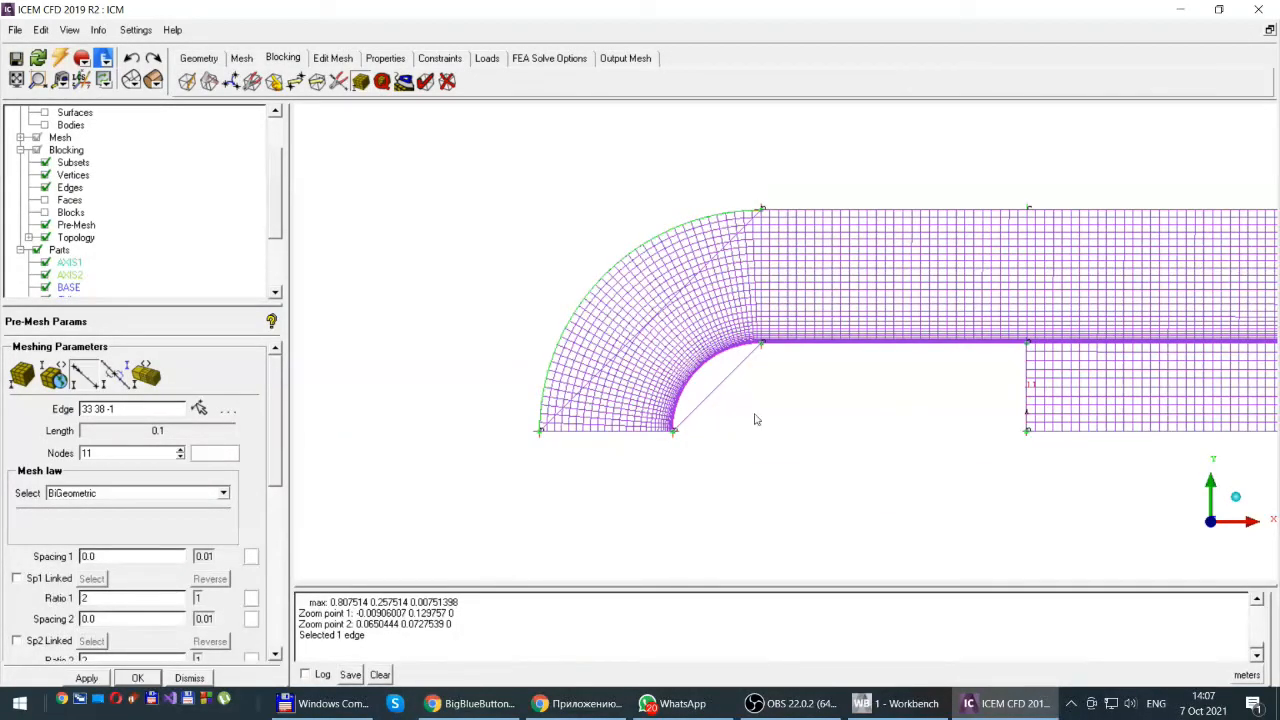
pyautogui.moveTo(94, 453); pyautogui.dragTo(80, 453)
pyautogui.write('20')
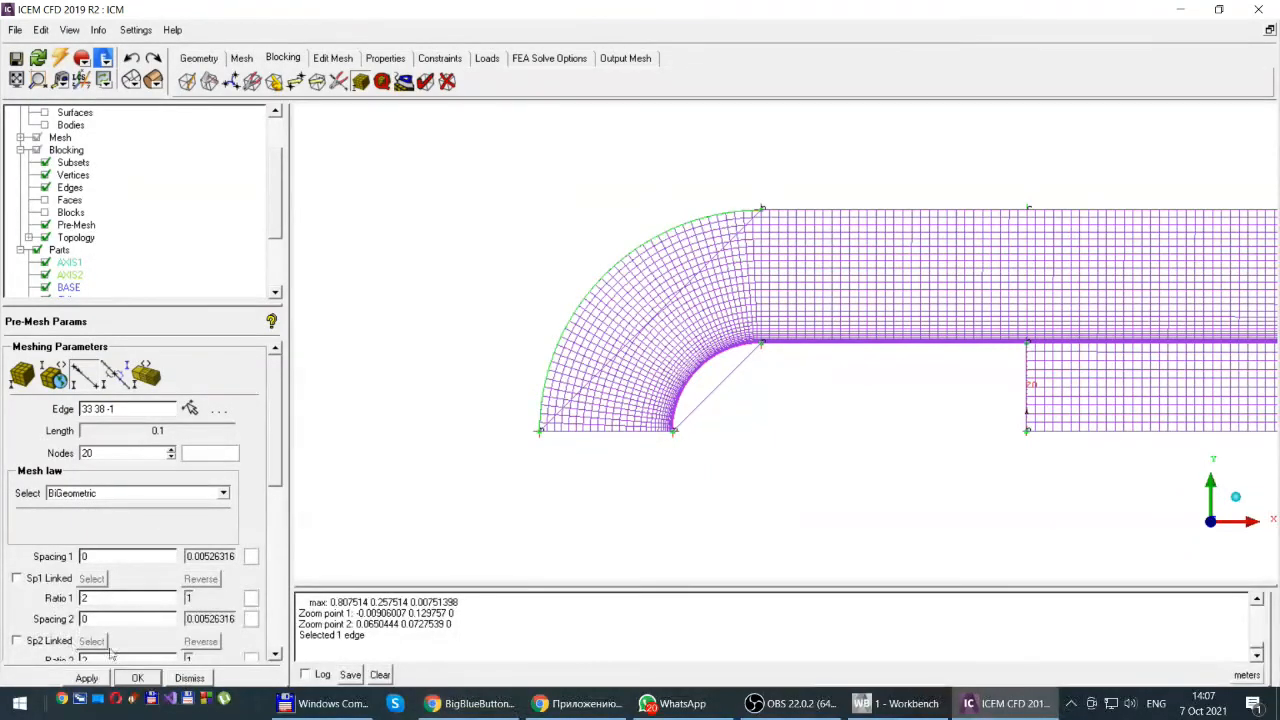
# Step: Give the vertical step edge a Spacing 2 of 0.0005 and Ratio 2 of 1.2, with parameter copying disabled, and apply
pyautogui.scroll(-2, 272, 440)
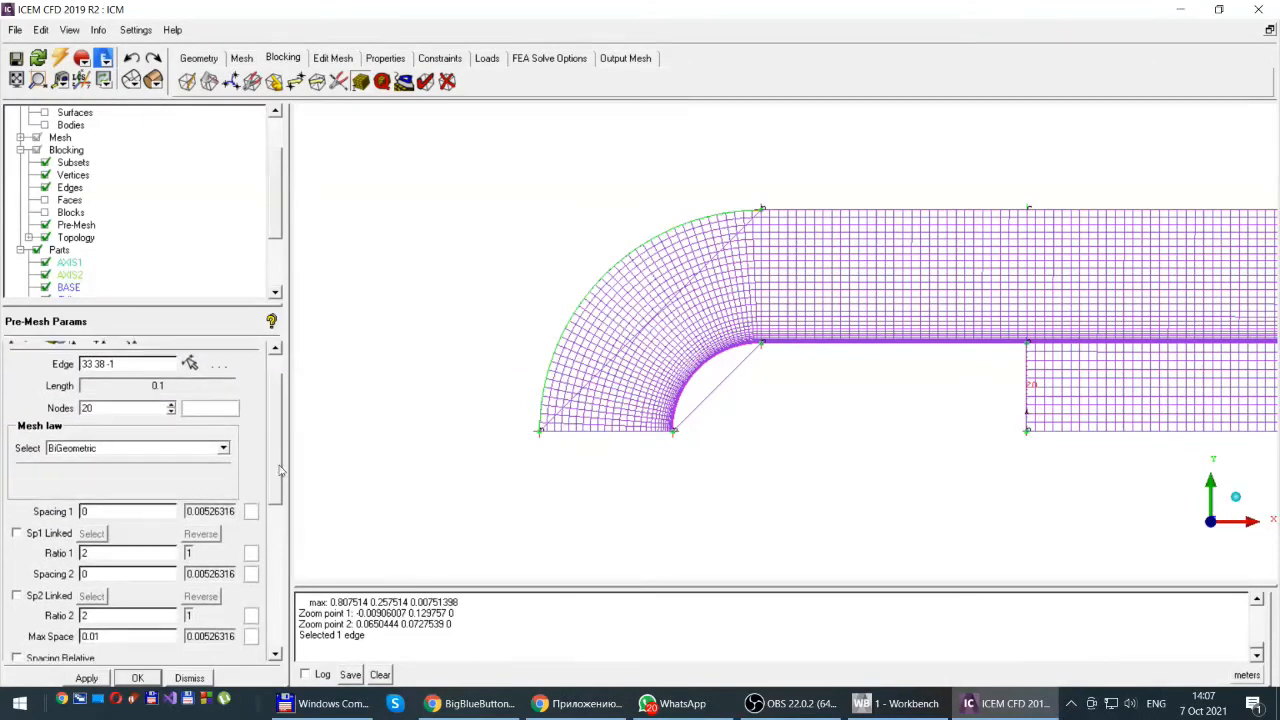
pyautogui.click(38, 80)
pyautogui.moveTo(1012, 306); pyautogui.dragTo(1064, 453)
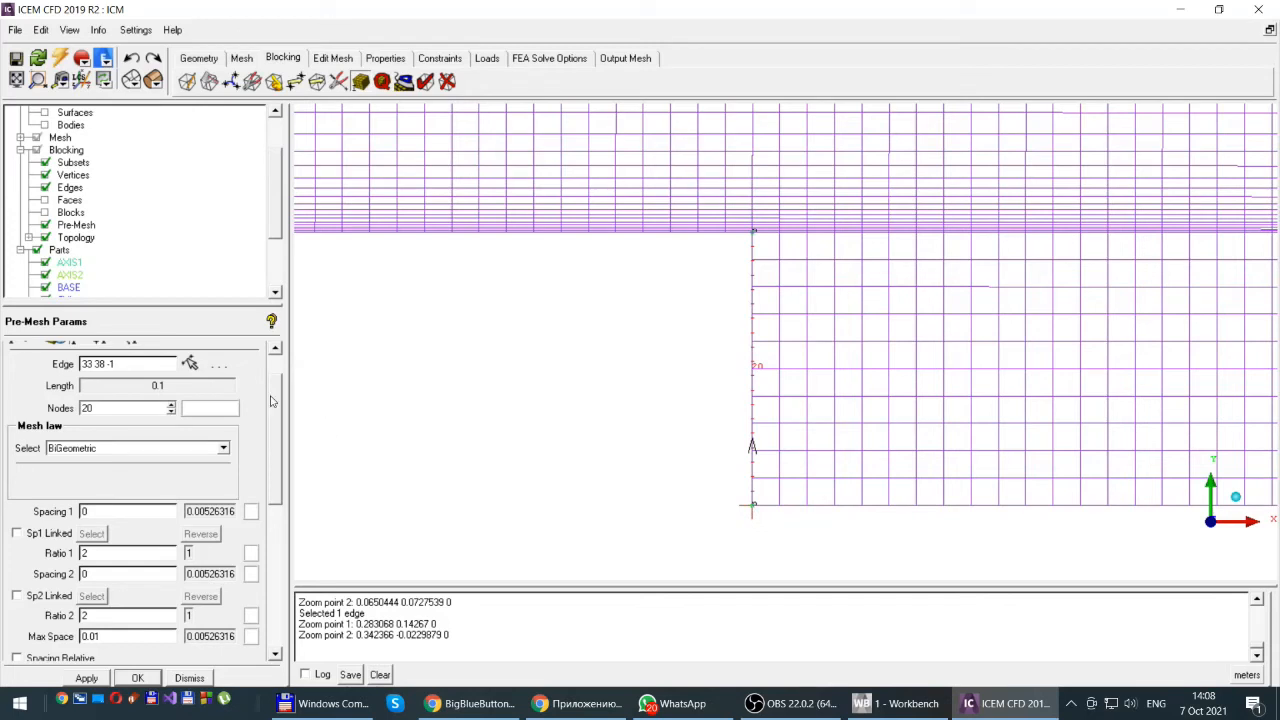
pyautogui.moveTo(276, 390); pyautogui.dragTo(277, 417)
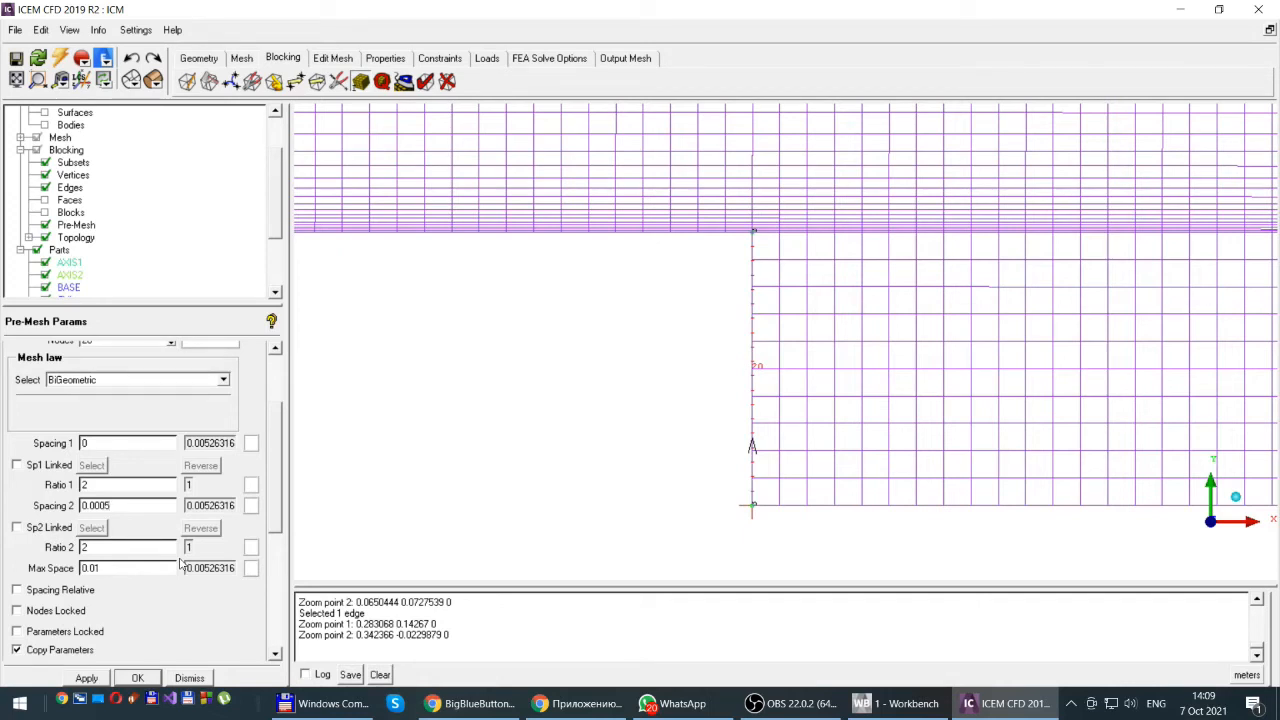
pyautogui.doubleClick(84, 548)
pyautogui.write('1.2')
pyautogui.scroll(1, 988, 373)
pyautogui.scroll(-4, 998, 364)
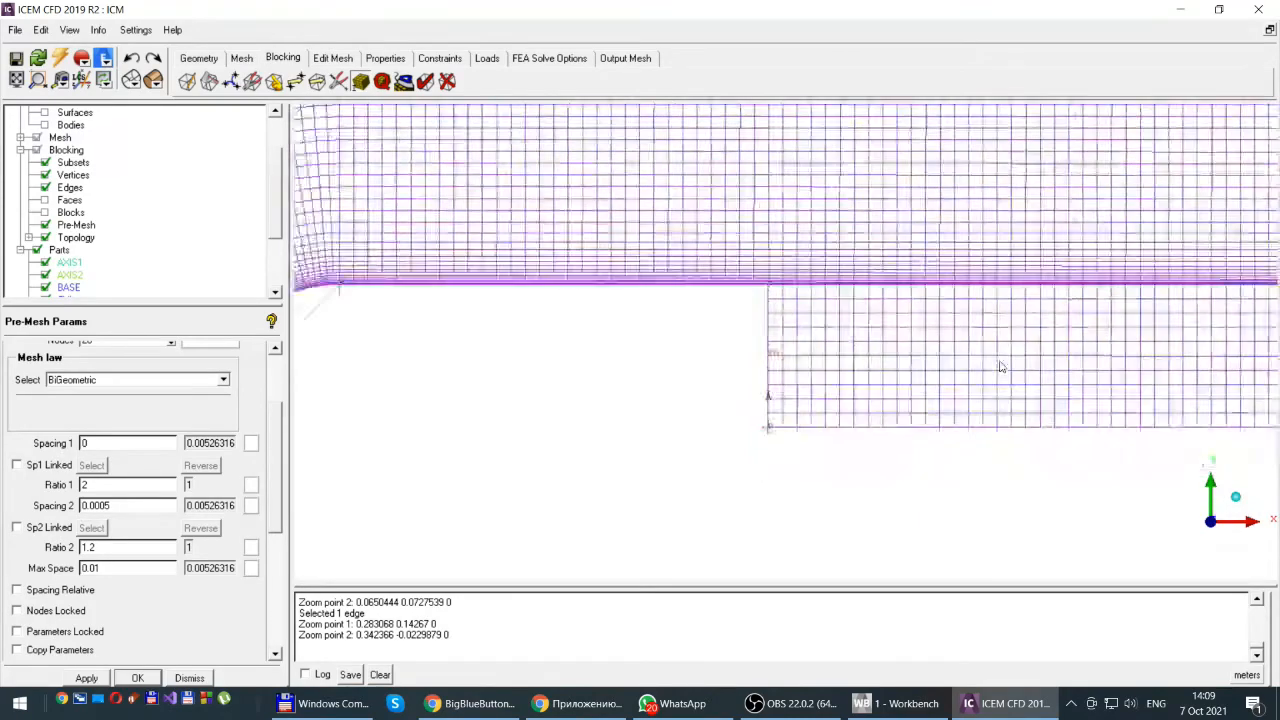
pyautogui.scroll(-3, 1000, 367)
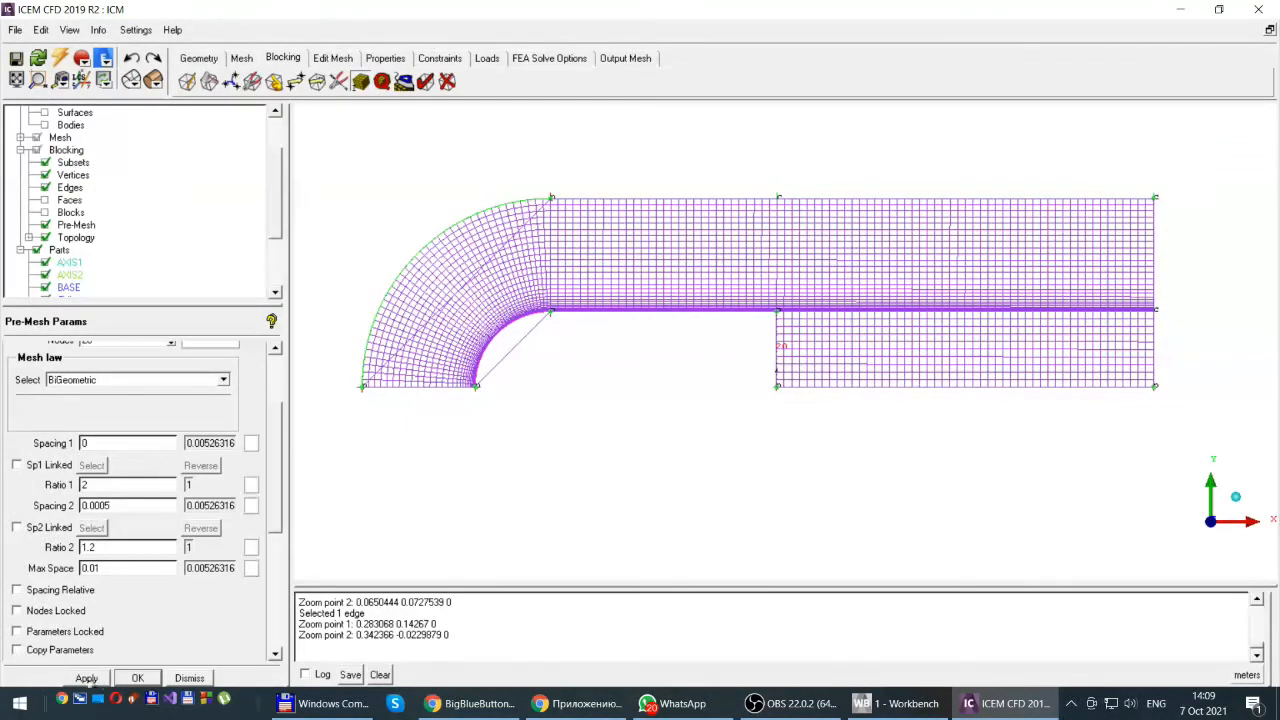
pyautogui.click(86, 678)
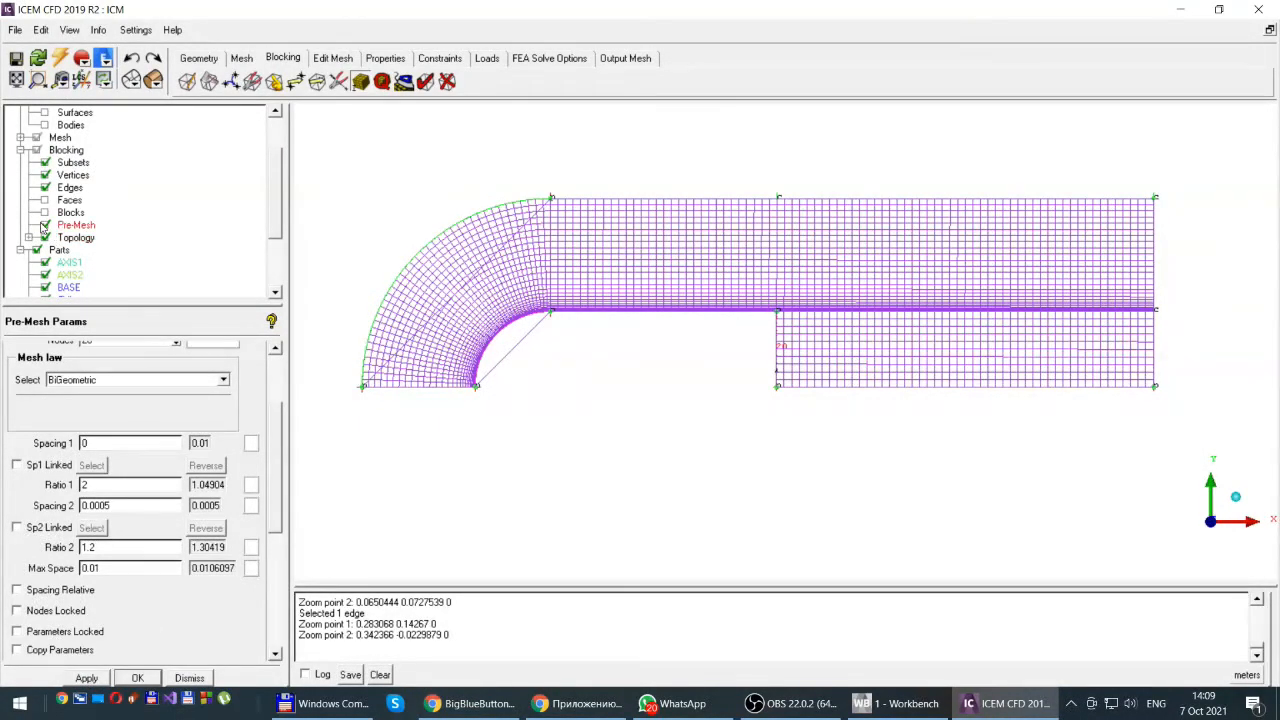
# Step: Redisplay and recompute the pre-mesh with the vertical step edge's new parameters, and inspect the cell layers around the step corner
pyautogui.click(44, 226)
pyautogui.click(44, 226)
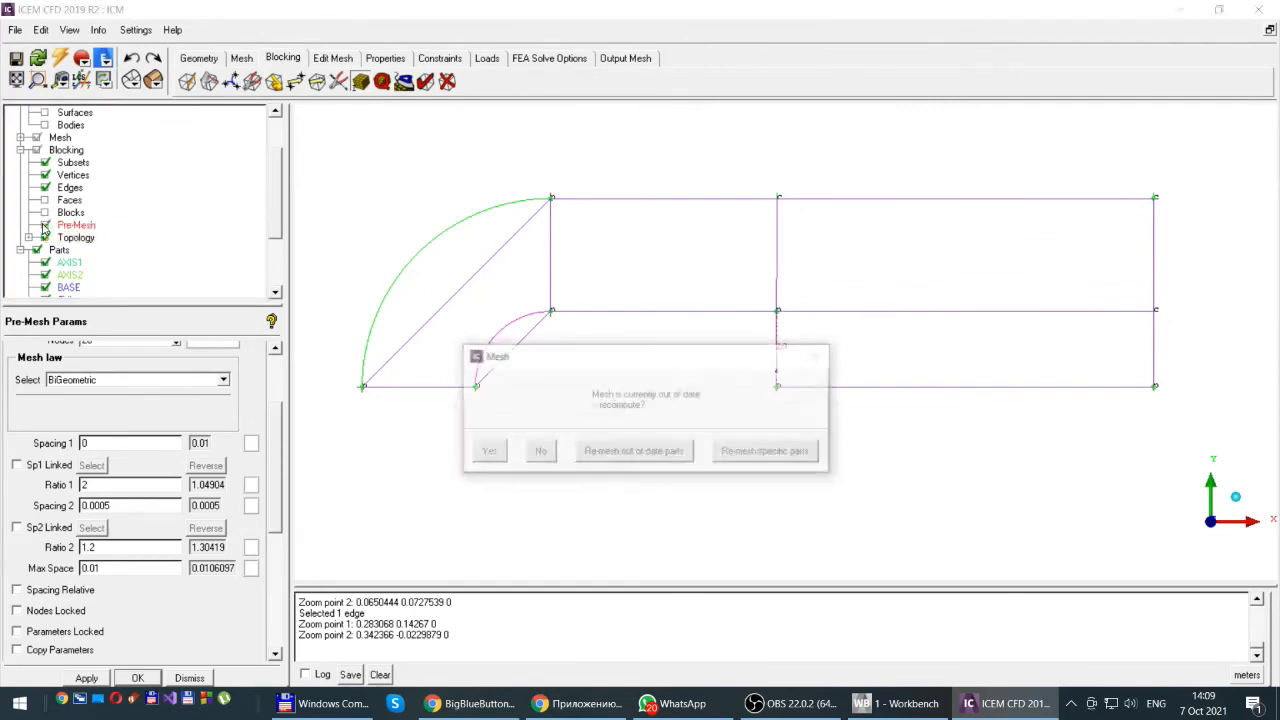
pyautogui.click(487, 453)
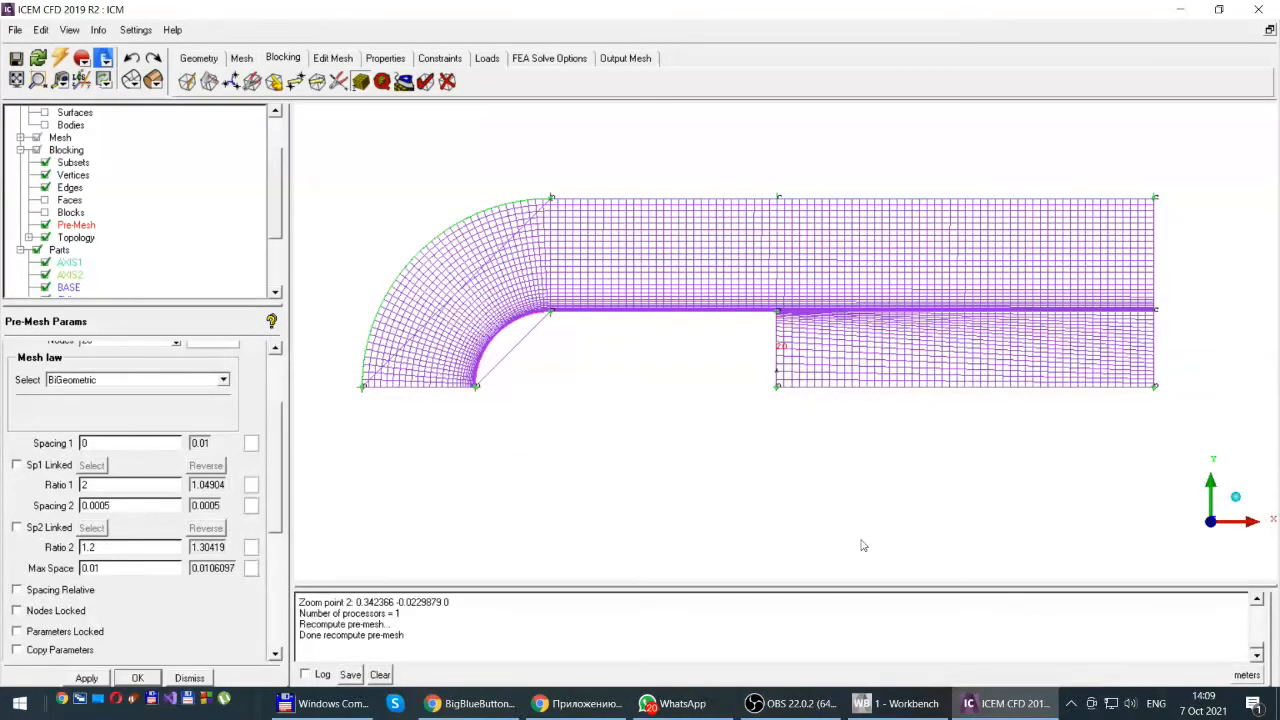
pyautogui.click(38, 80)
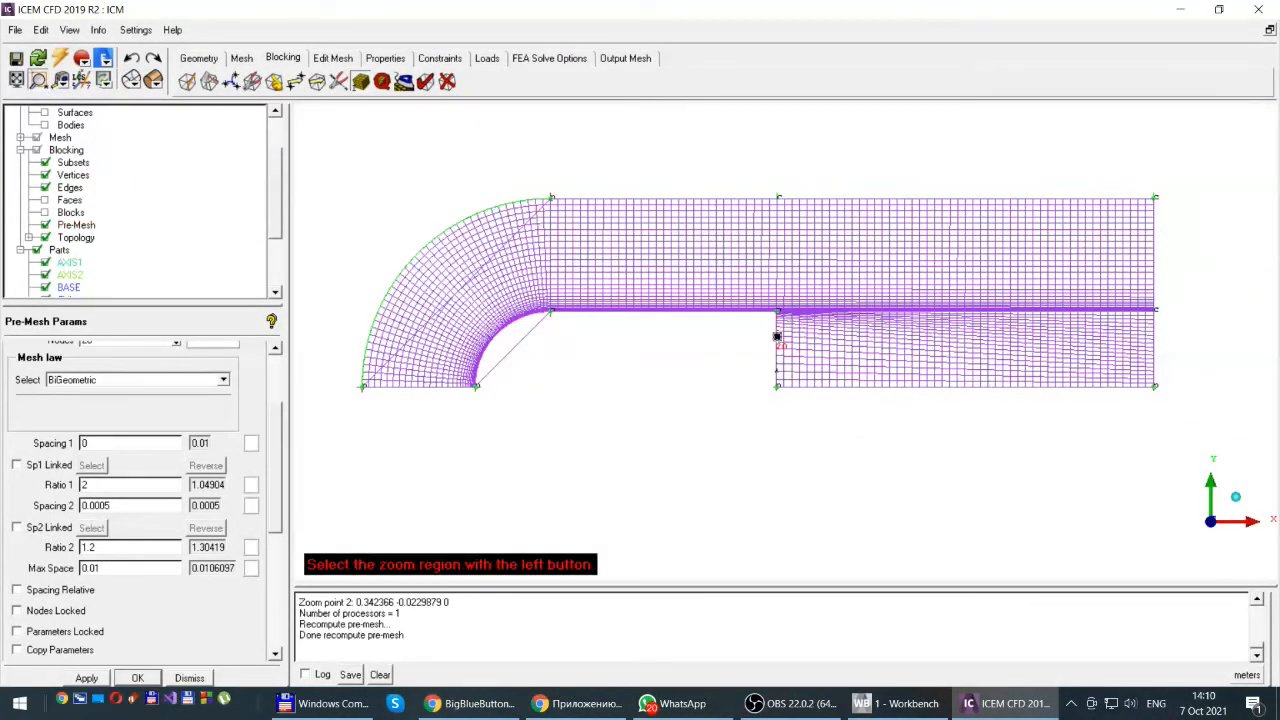
pyautogui.moveTo(766, 291); pyautogui.dragTo(800, 330)
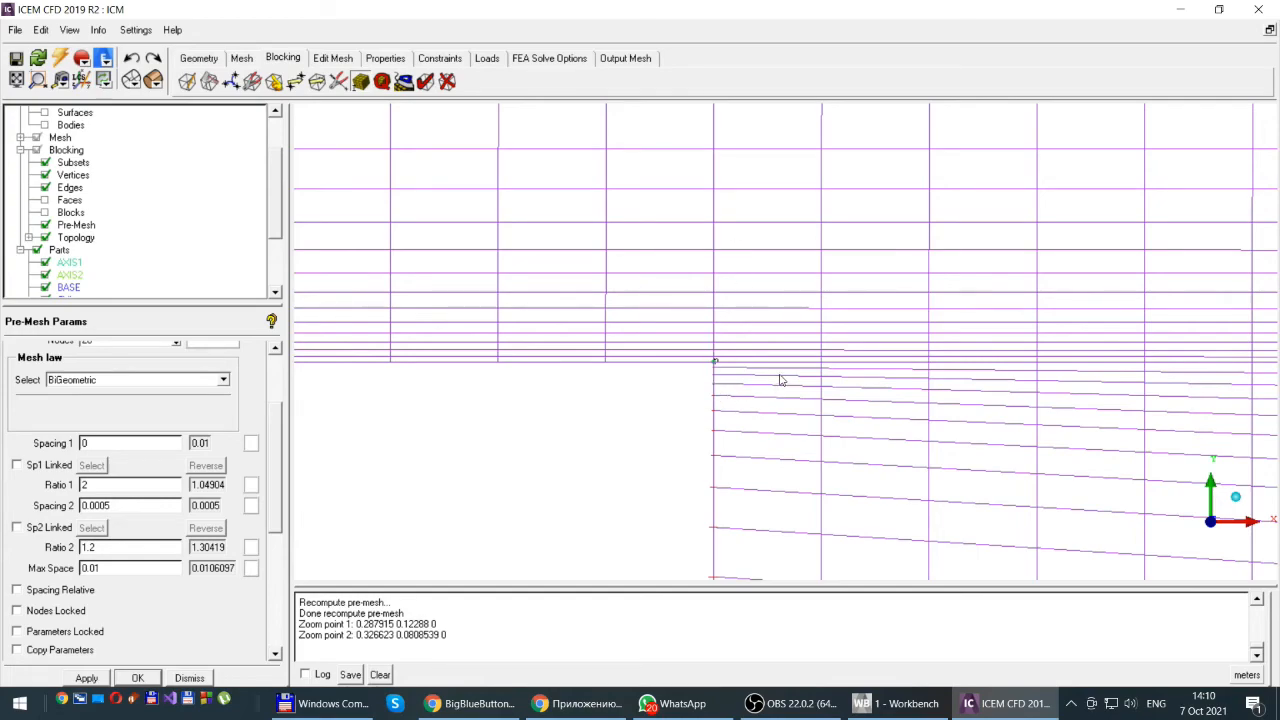
pyautogui.scroll(-6, 780, 380)
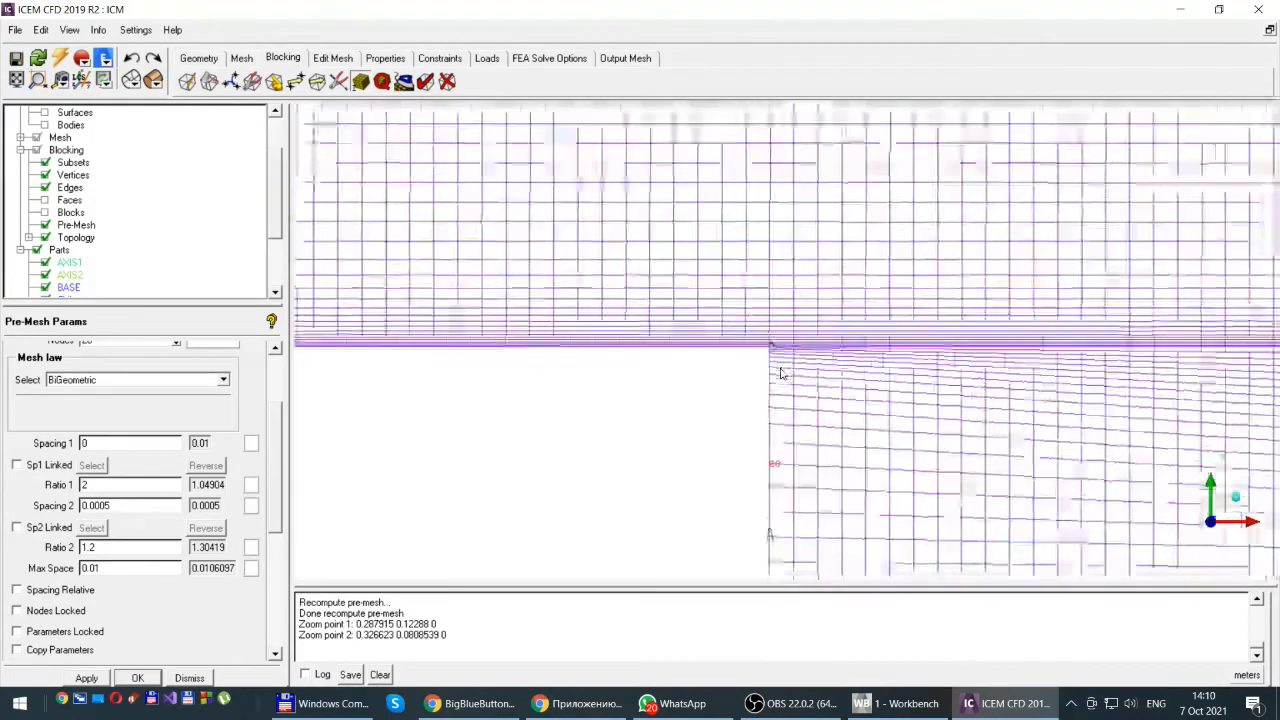
pyautogui.scroll(-2, 781, 373)
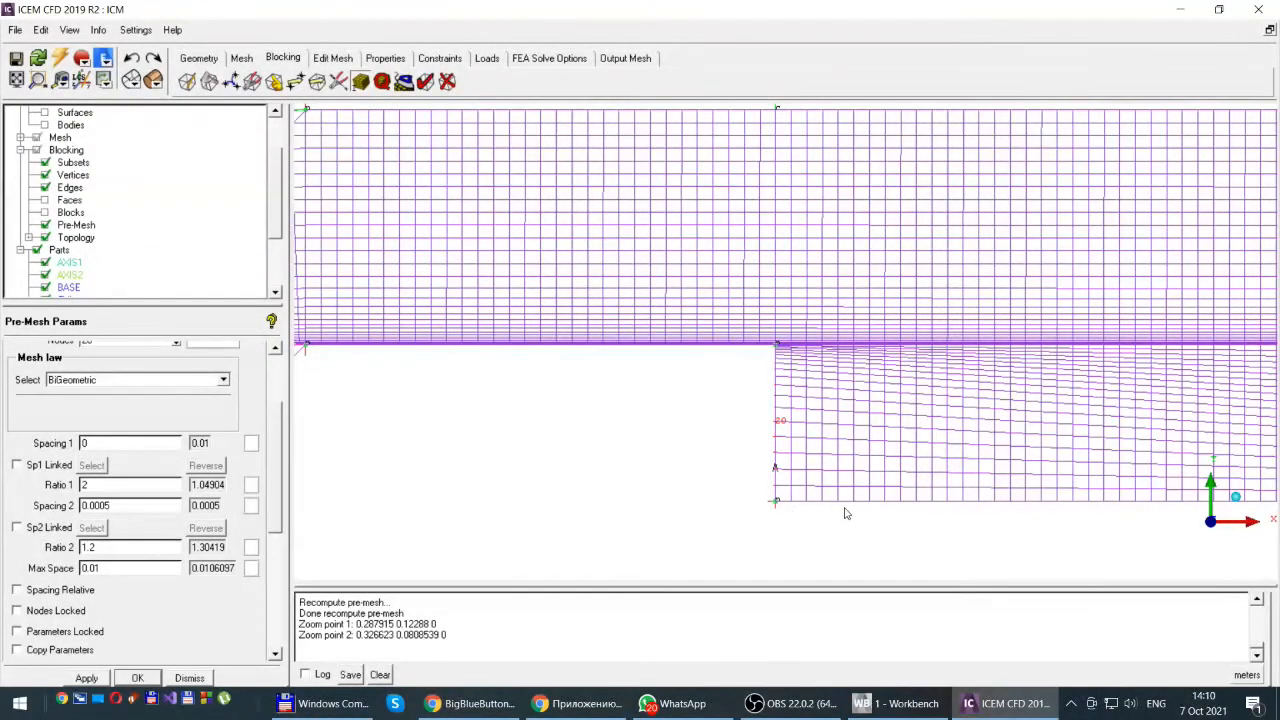
pyautogui.scroll(-1, 818, 504)
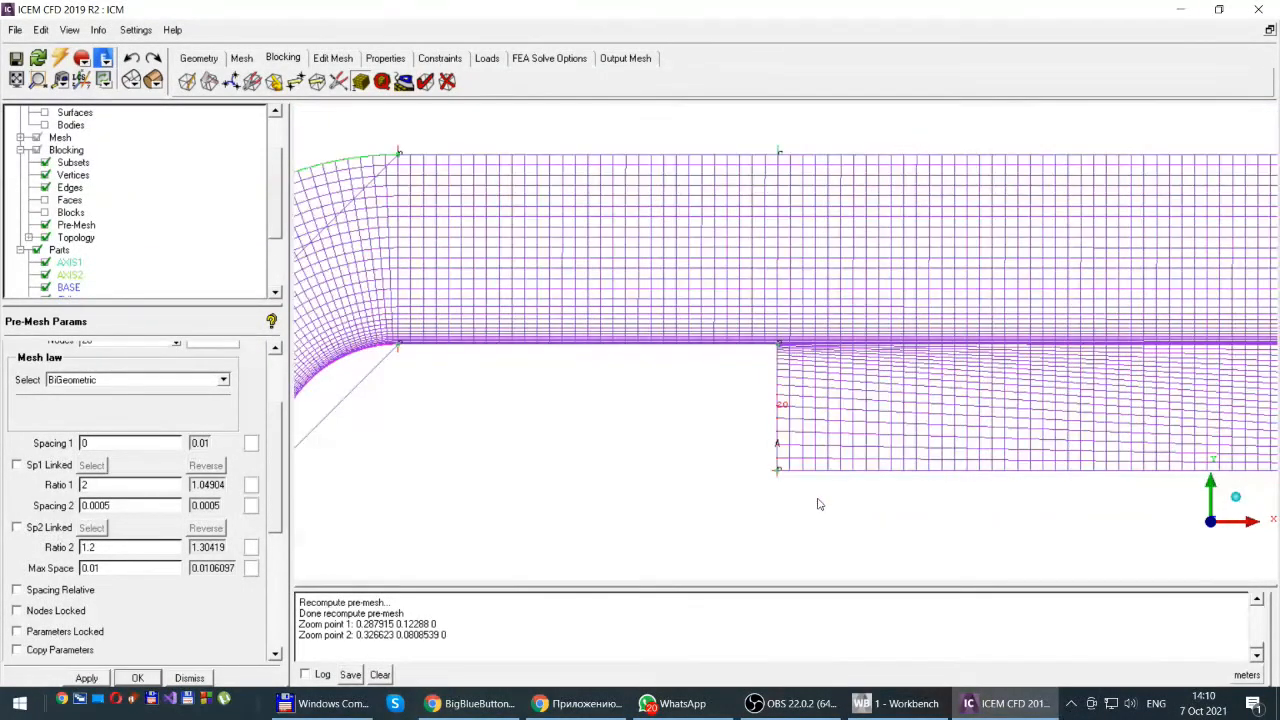
pyautogui.scroll(1, 818, 504)
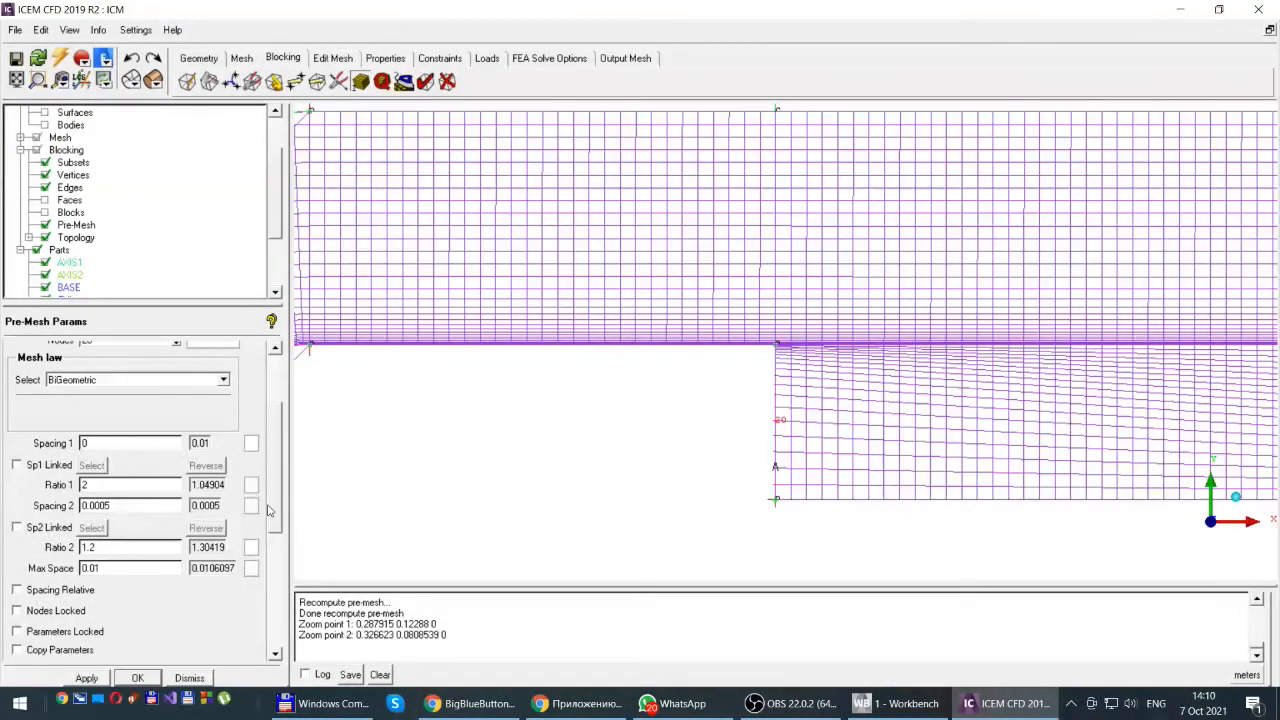
# Step: Select the lower horizontal edge downstream of the step and apply a Spacing 1 of 0.001 with a Ratio 1 of 1.2
pyautogui.scroll(3, 234, 478)
pyautogui.click(195, 409)
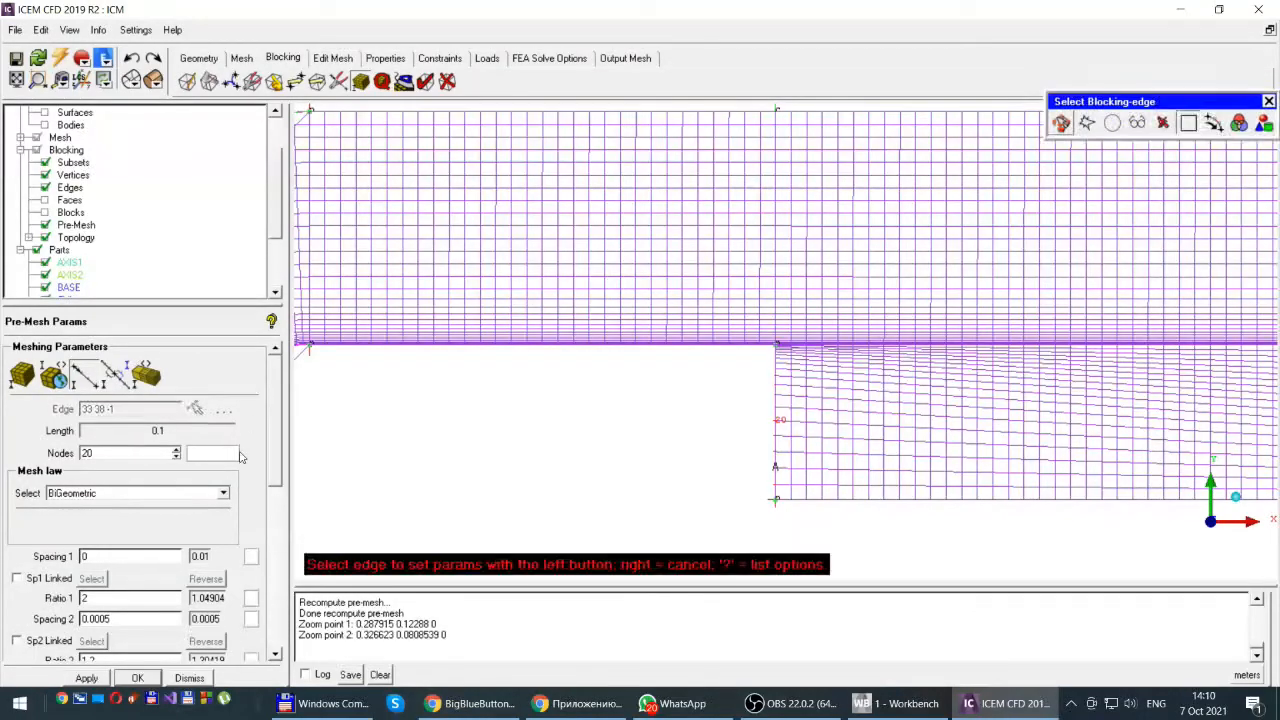
pyautogui.click(912, 498)
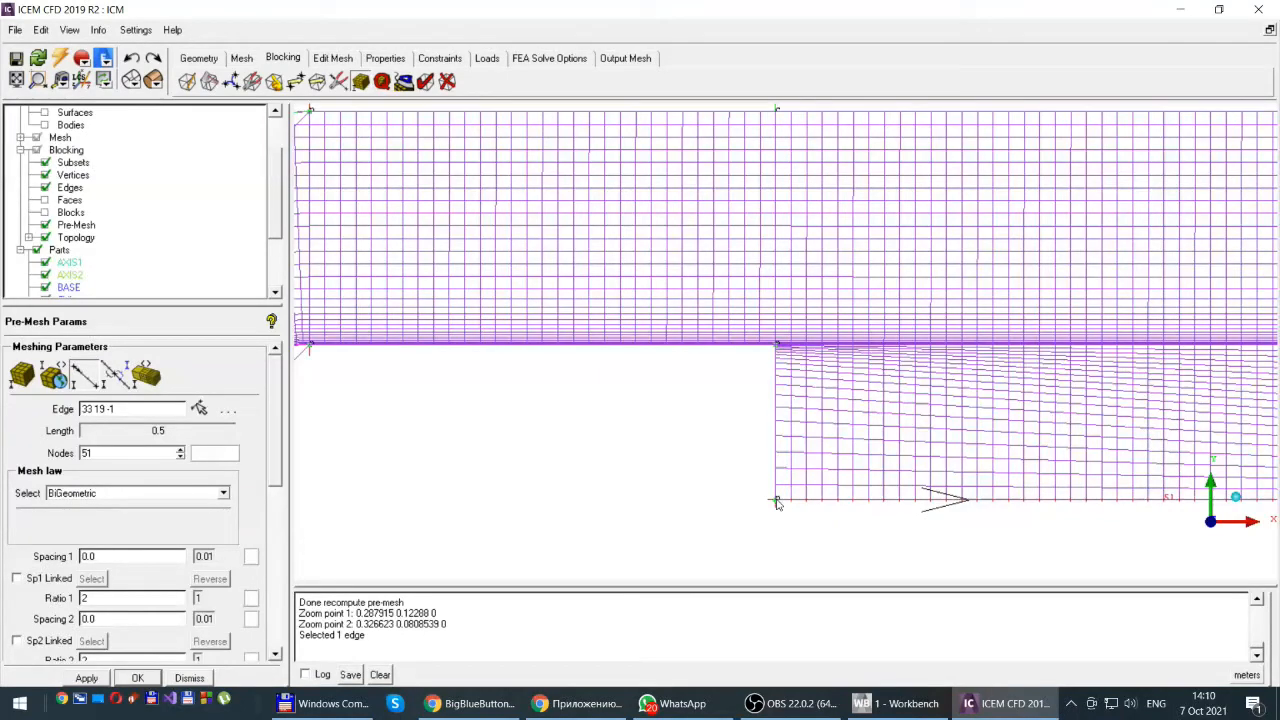
pyautogui.moveTo(277, 403); pyautogui.dragTo(277, 458)
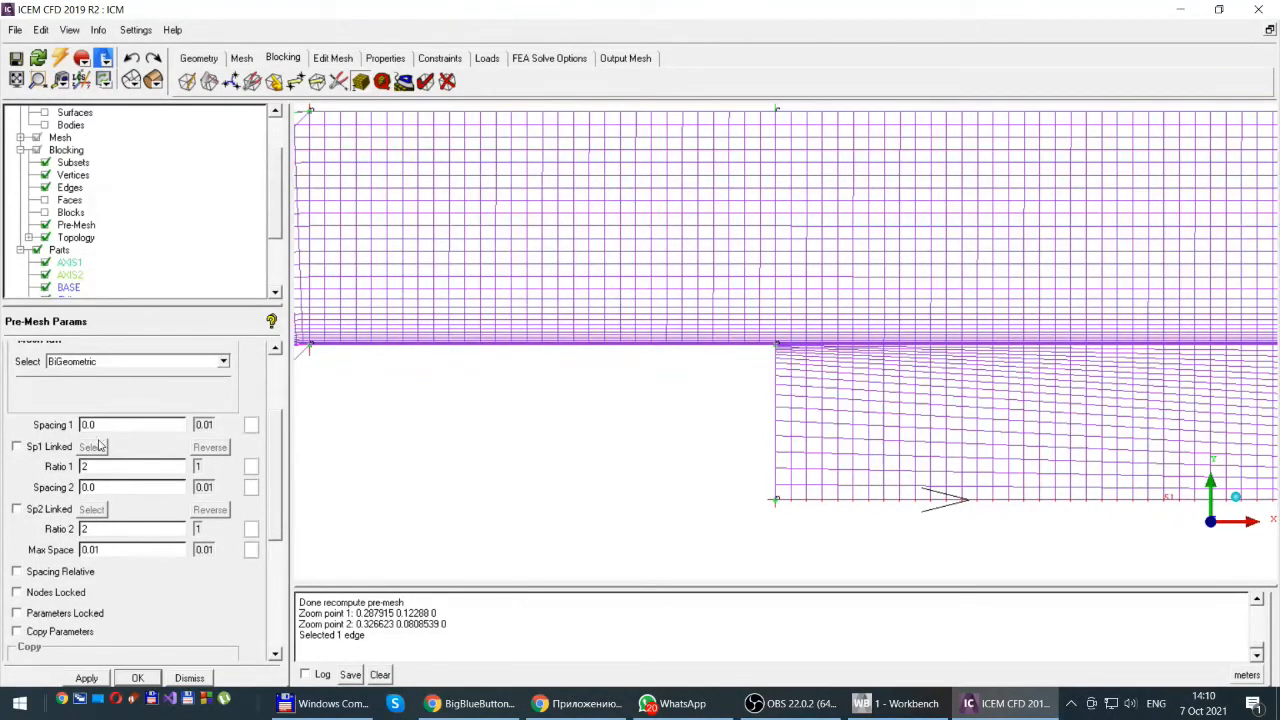
pyautogui.moveTo(289, 449); pyautogui.dragTo(301, 455)
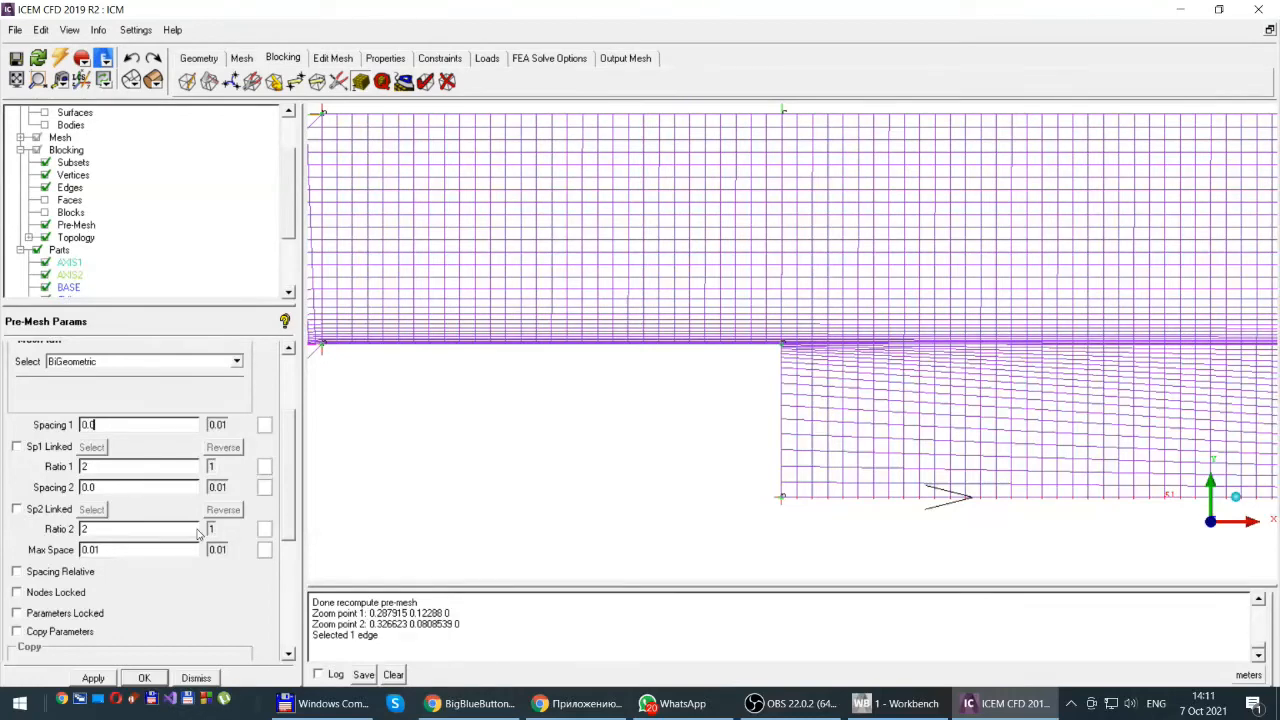
pyautogui.write('01')
pyautogui.doubleClick(84, 467)
pyautogui.write('1.2')
pyautogui.click(93, 678)
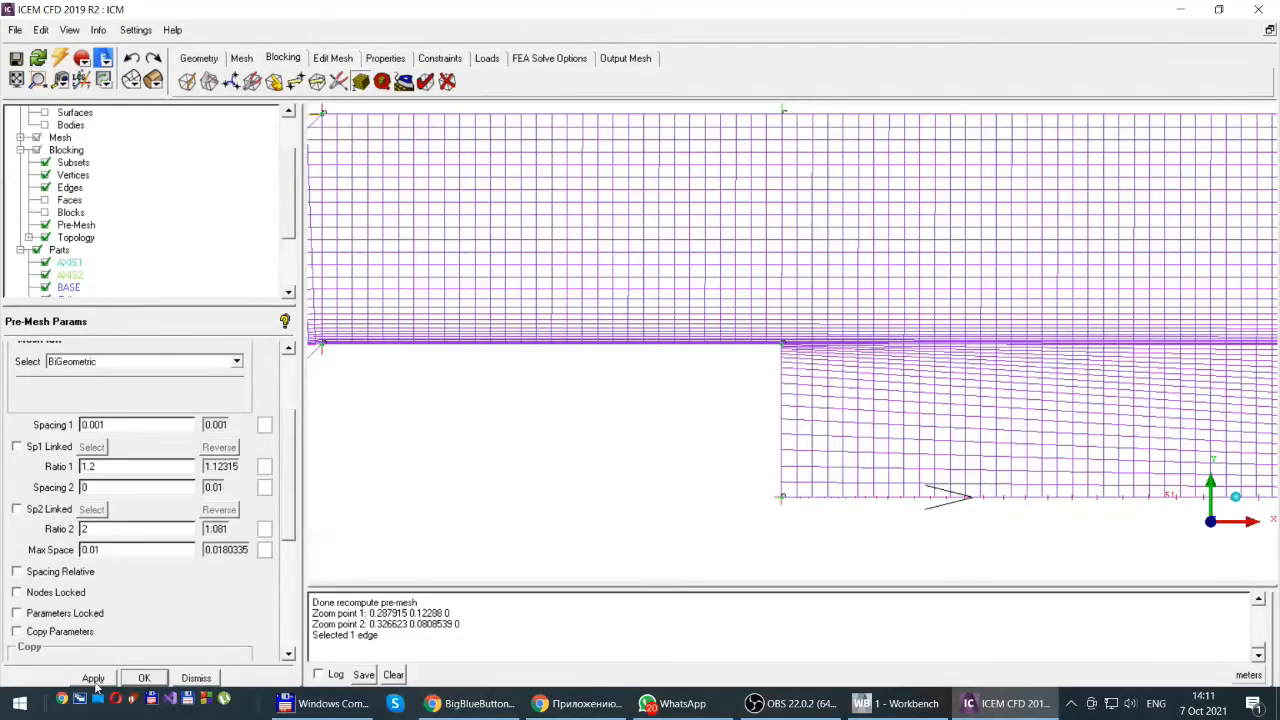
# Step: Copy the lower horizontal edge's meshing parameters to all parallel edges and apply
pyautogui.click(17, 632)
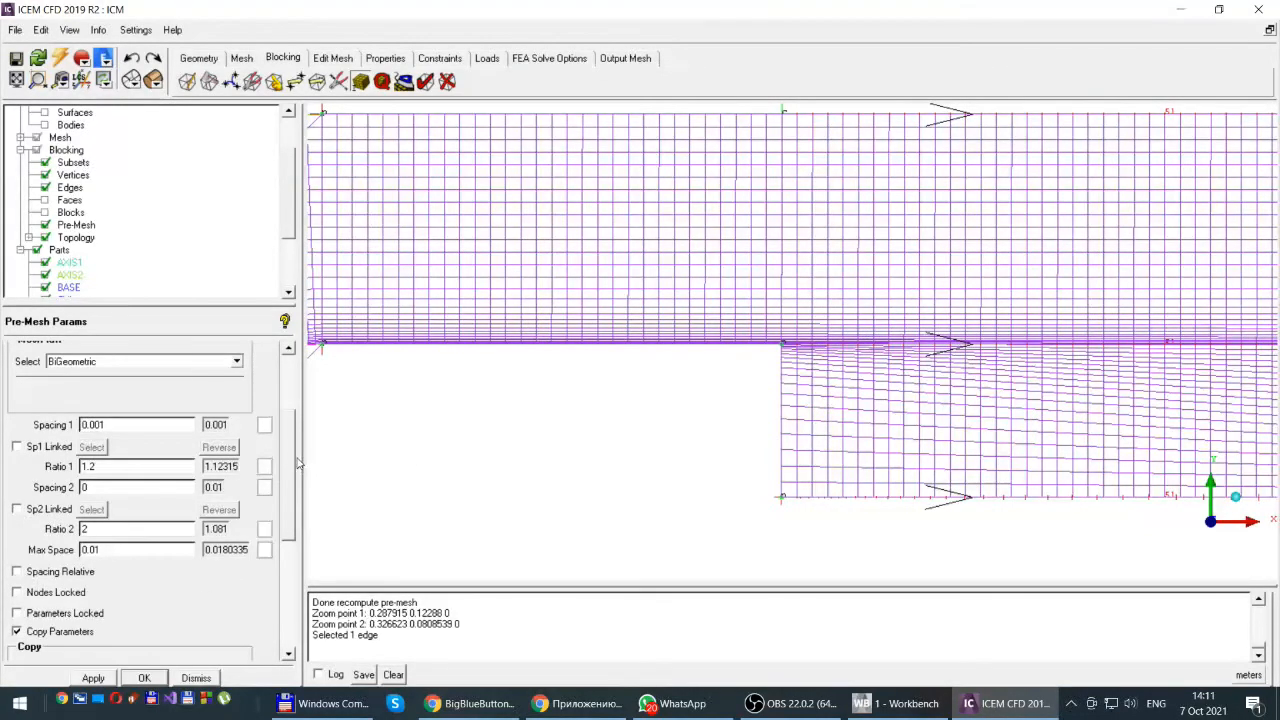
pyautogui.moveTo(288, 457); pyautogui.dragTo(285, 492)
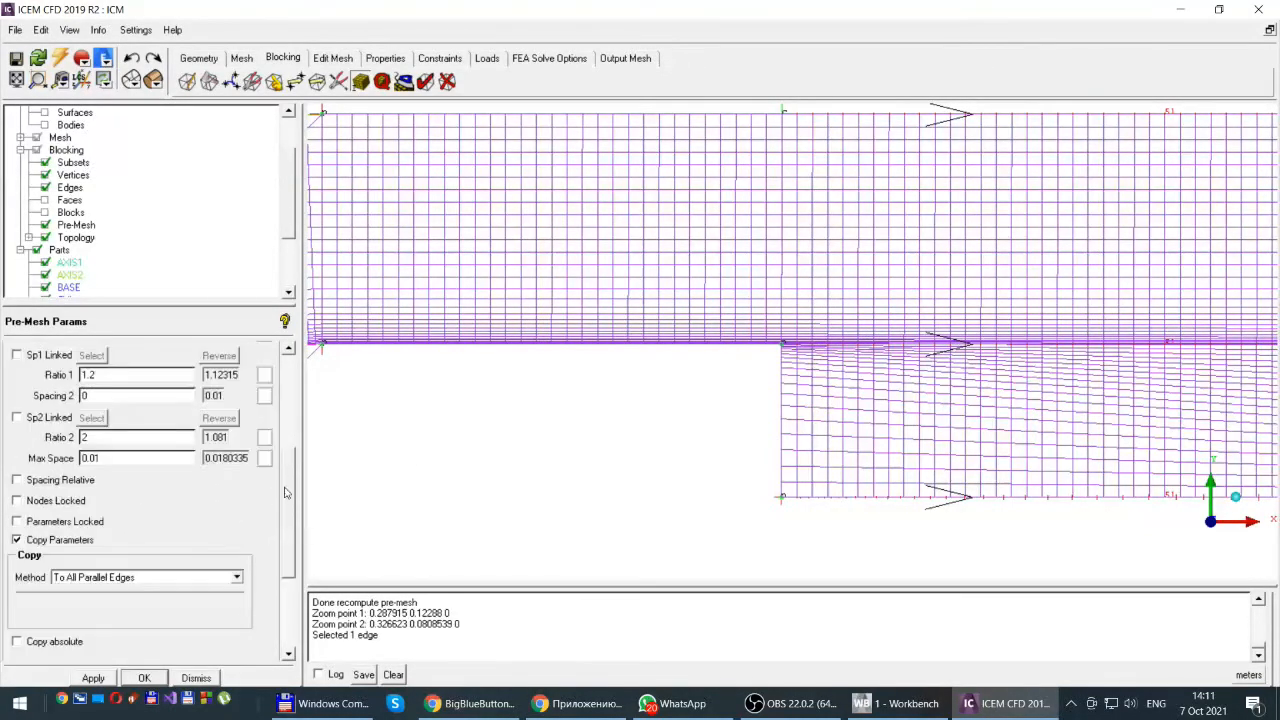
pyautogui.click(91, 680)
# Step: Redisplay and recompute the pre-mesh with the copied horizontal spacing, and inspect the refined columns behind the step
pyautogui.click(45, 226)
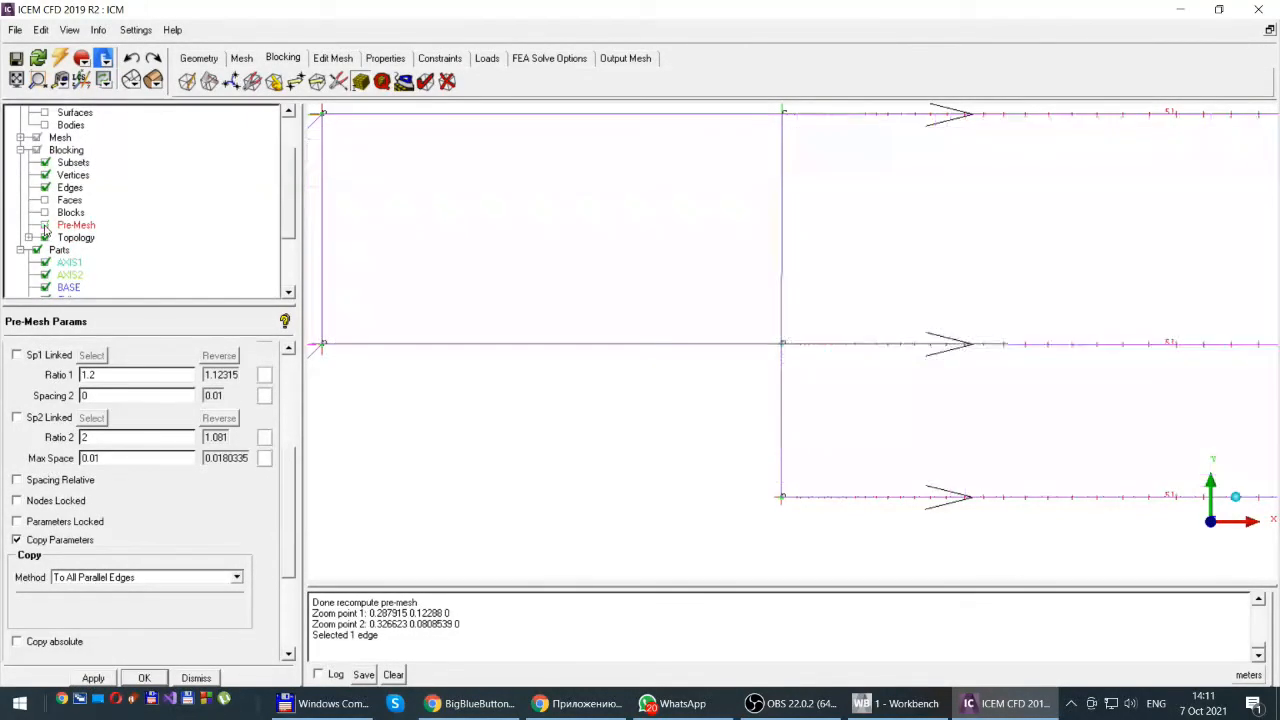
pyautogui.click(45, 225)
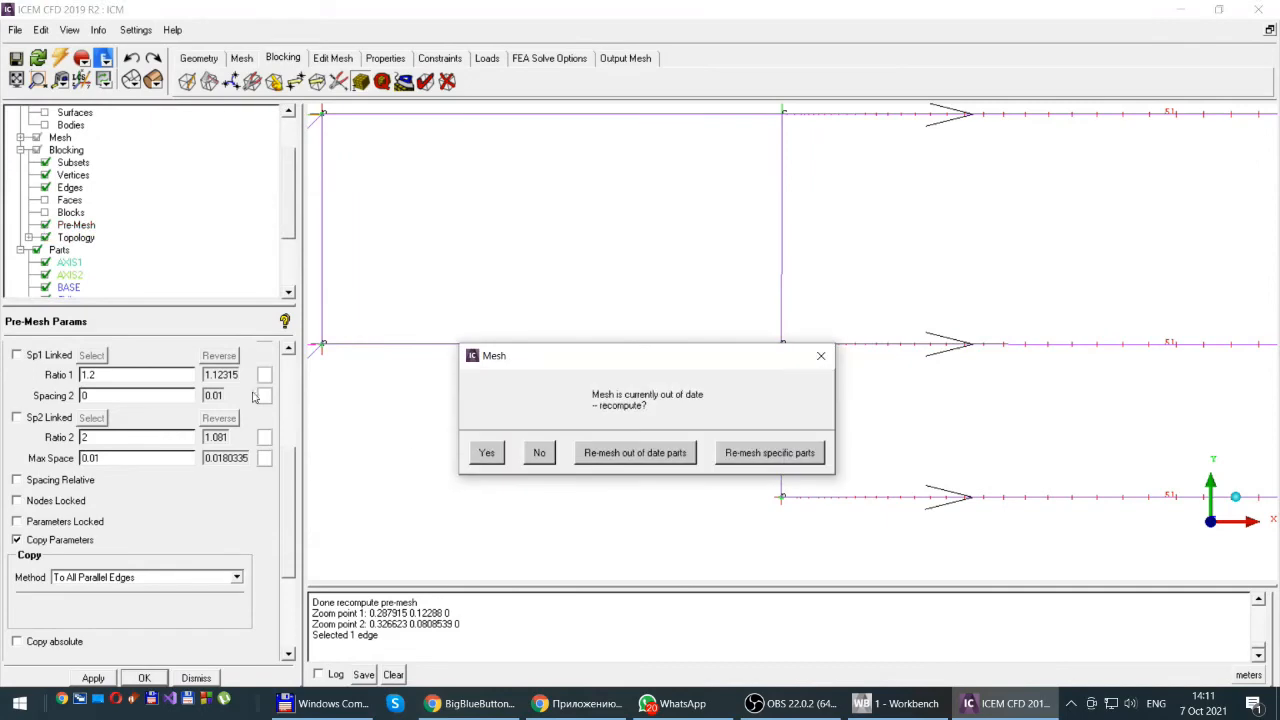
pyautogui.click(486, 453)
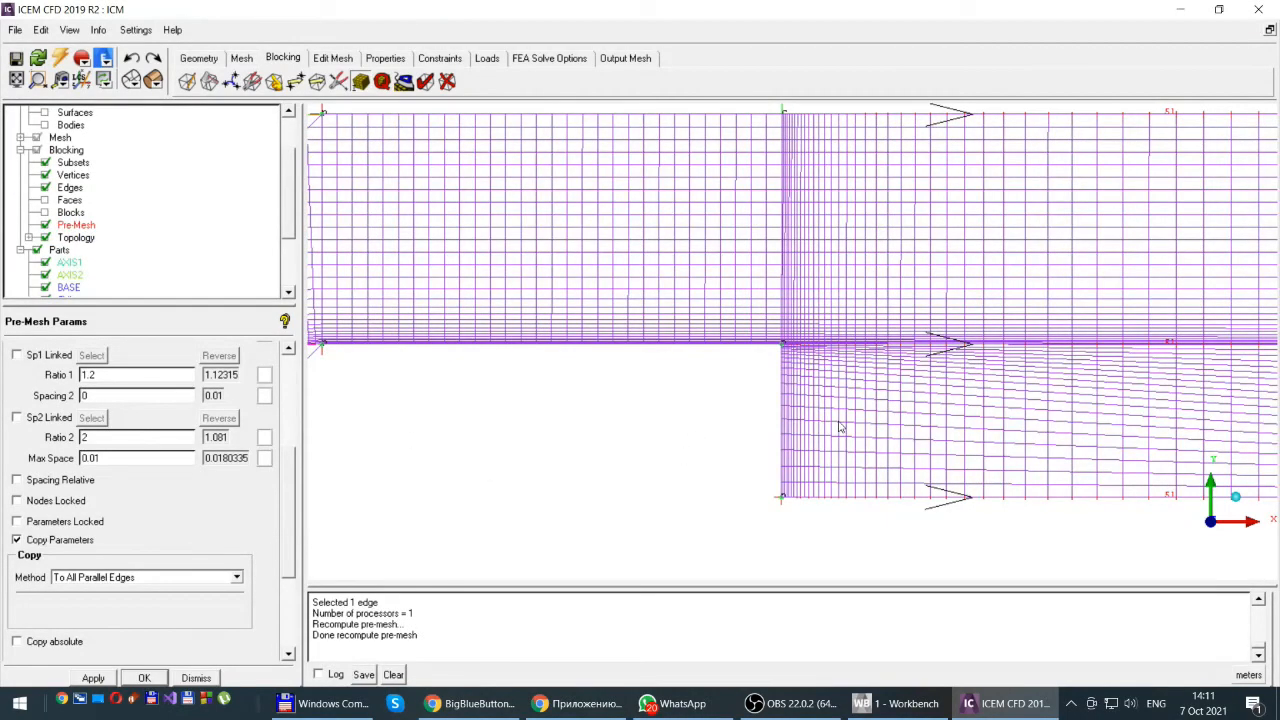
pyautogui.scroll(-3, 912, 428)
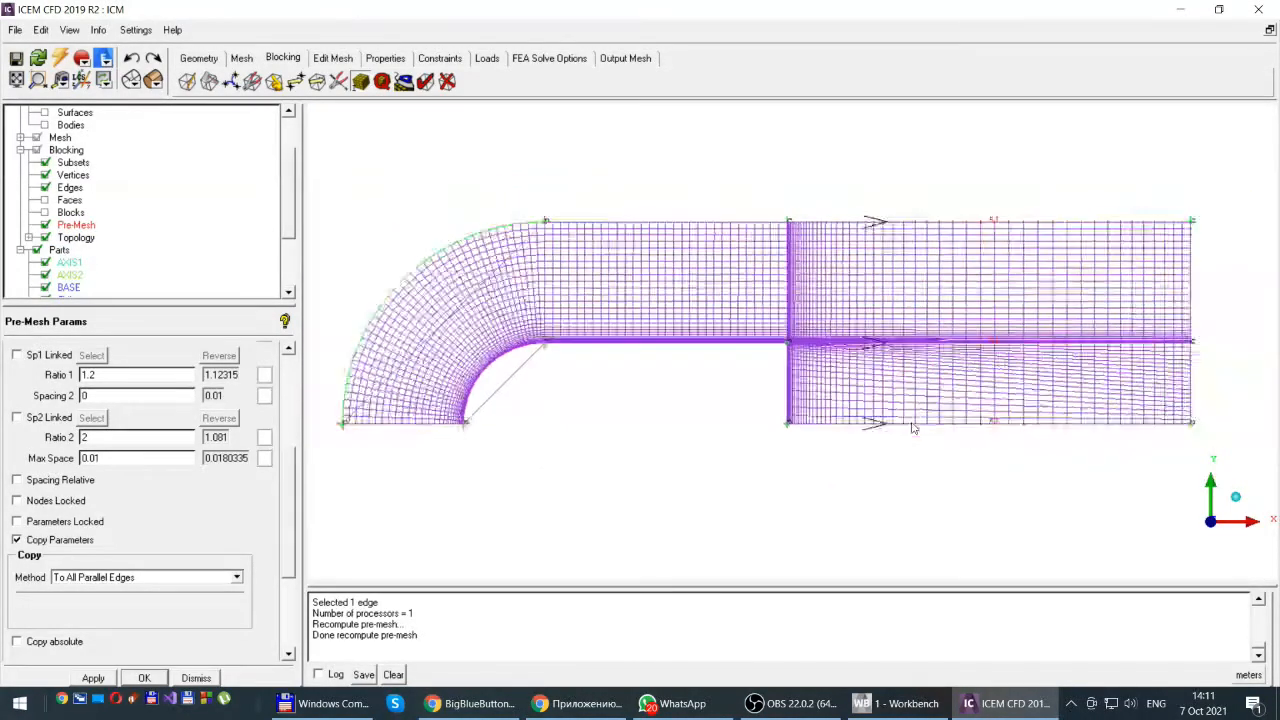
pyautogui.scroll(4, 912, 428)
pyautogui.scroll(3, 912, 427)
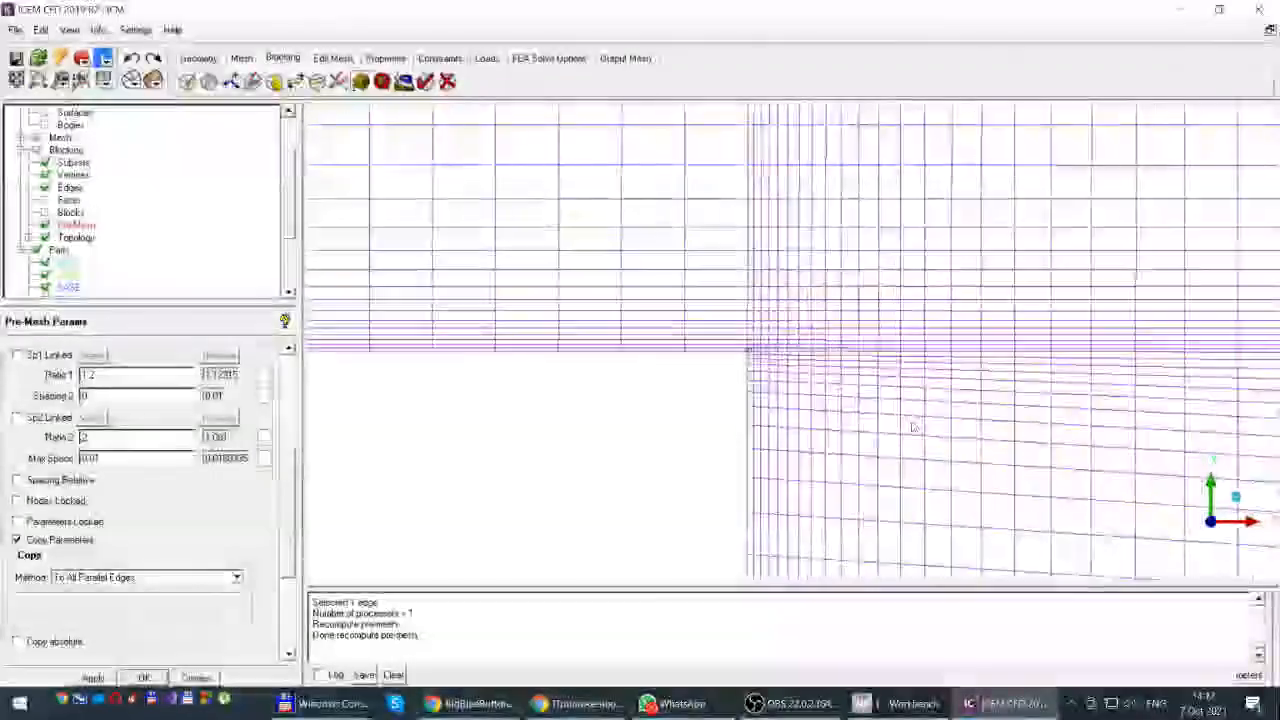
# Step: Examine the cell sizes on both sides of the step corner and along the channel wall upstream of it
pyautogui.scroll(3, 912, 427)
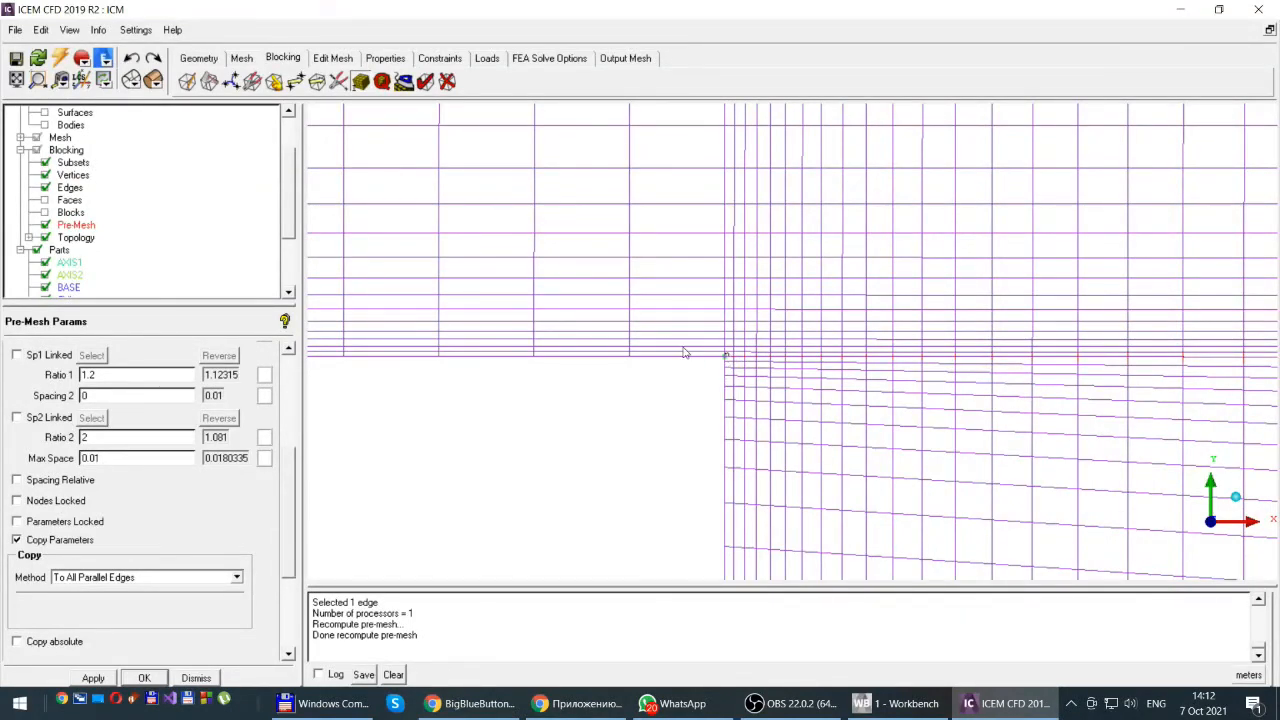
pyautogui.scroll(2, 684, 352)
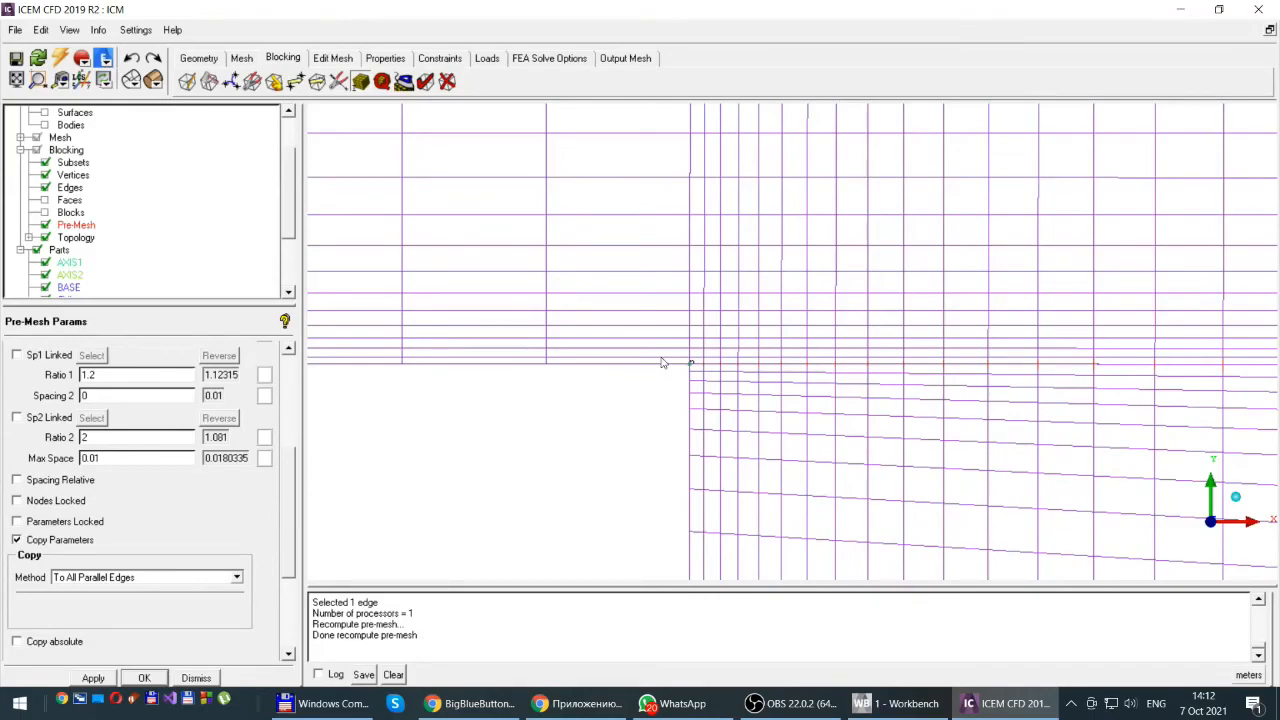
pyautogui.scroll(-6, 661, 362)
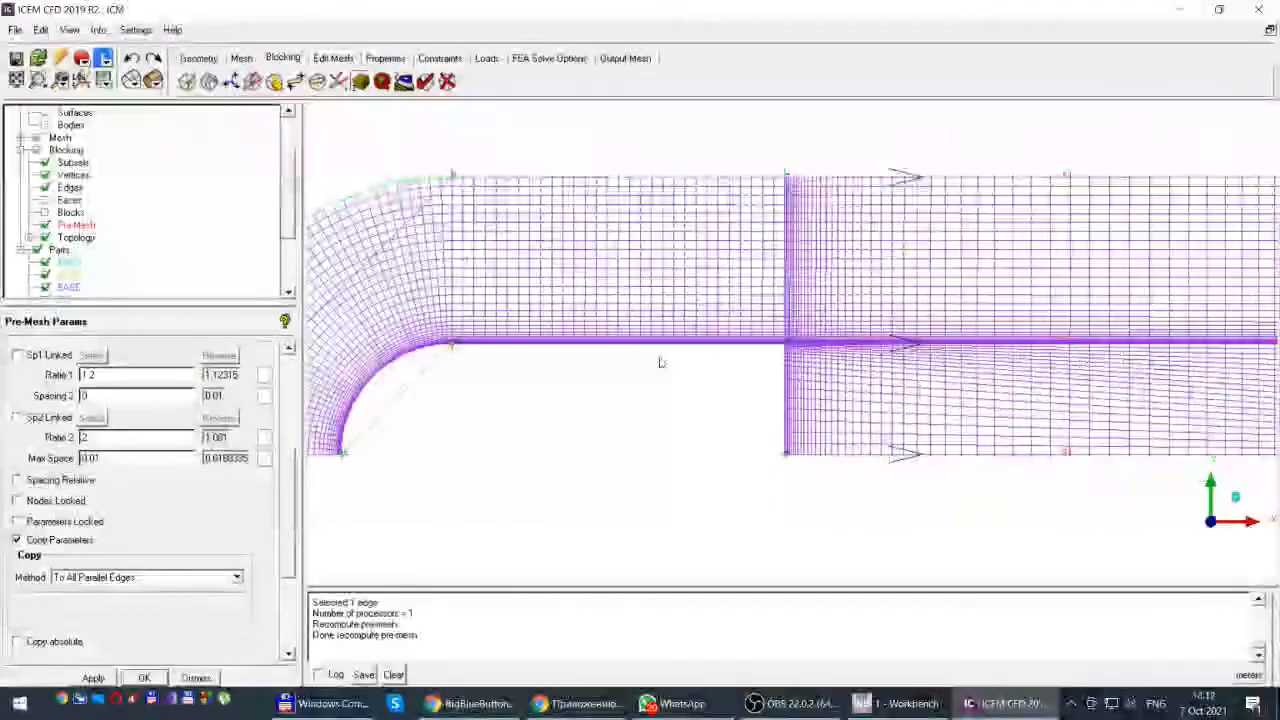
pyautogui.scroll(3, 664, 360)
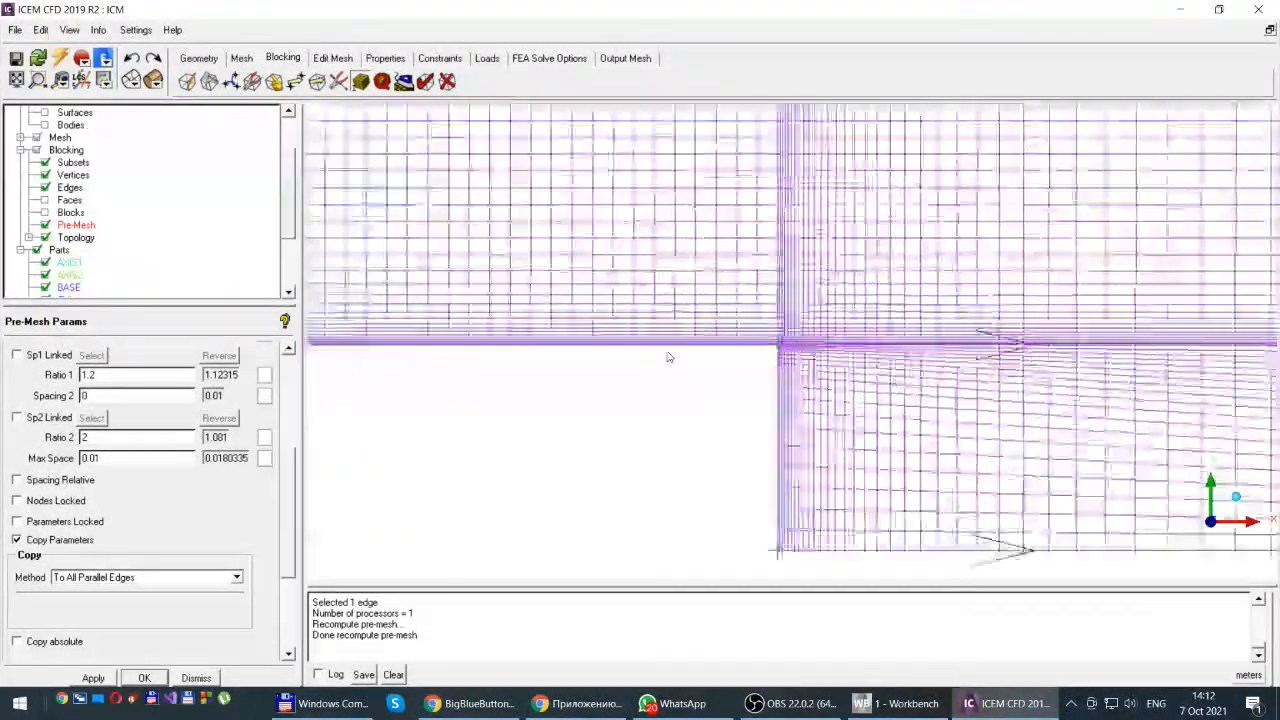
pyautogui.scroll(3, 669, 357)
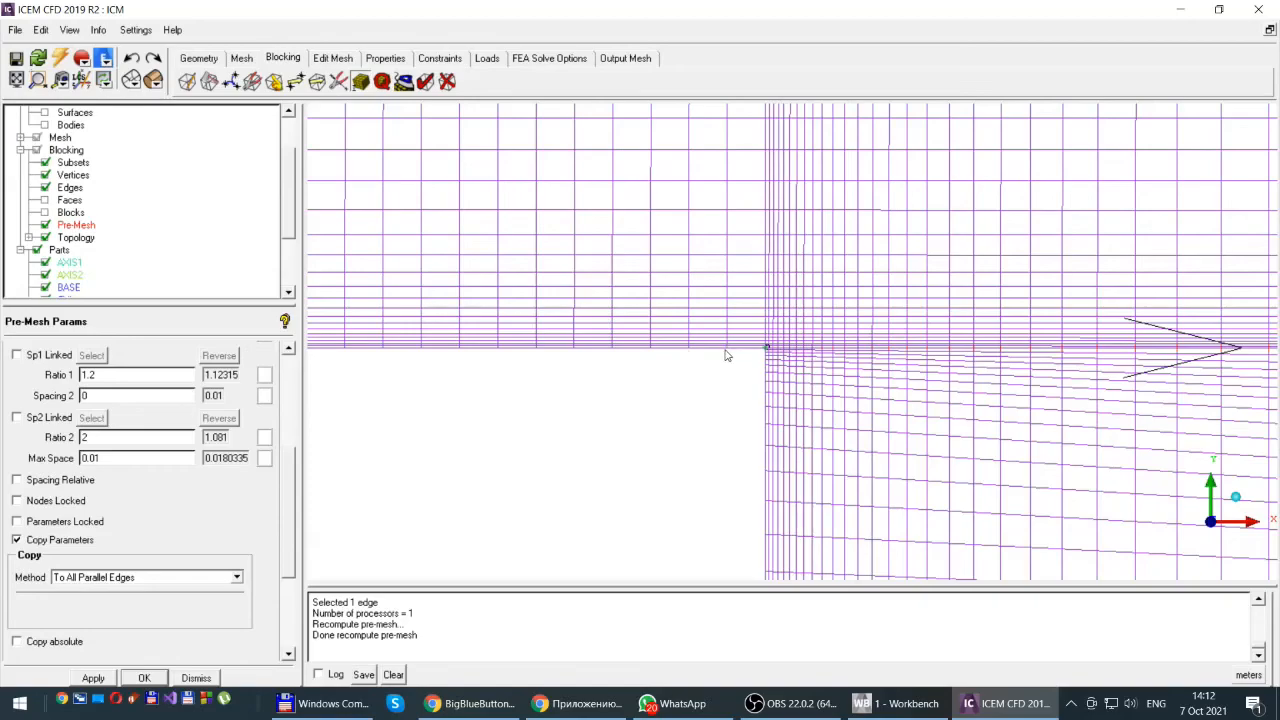
pyautogui.scroll(-3, 678, 345)
pyautogui.scroll(-4, 678, 345)
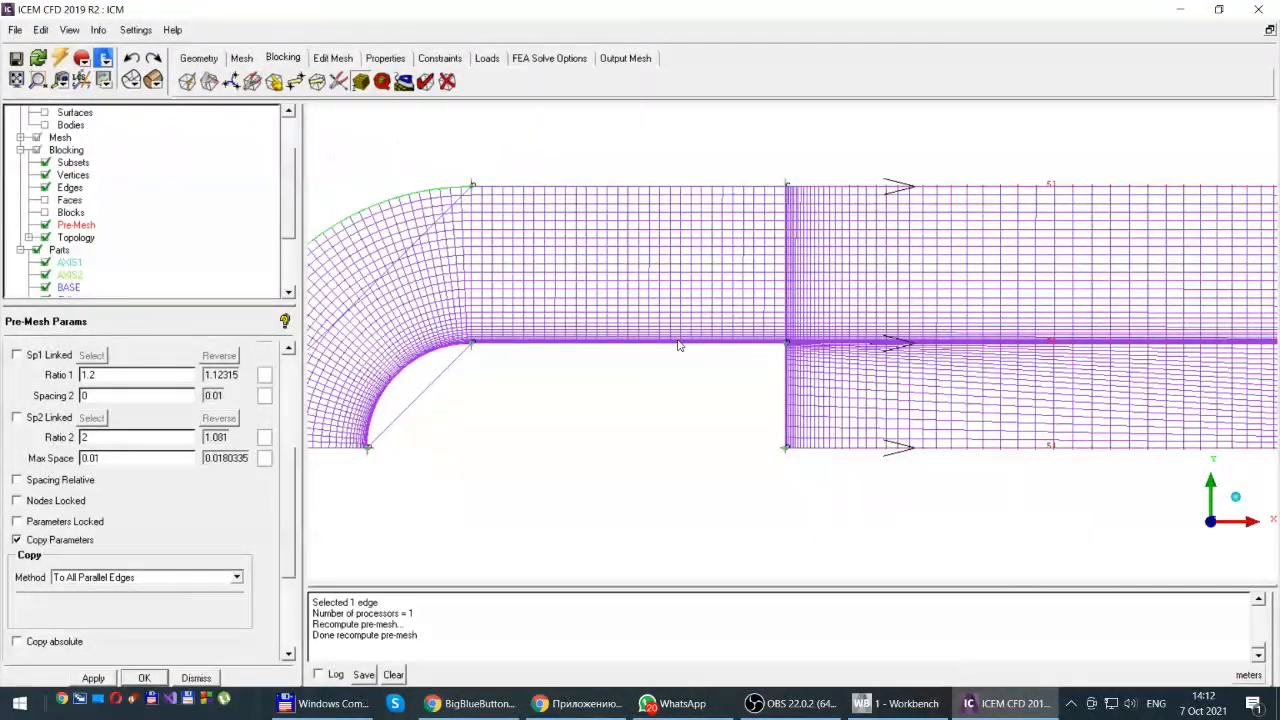
pyautogui.scroll(2, 678, 345)
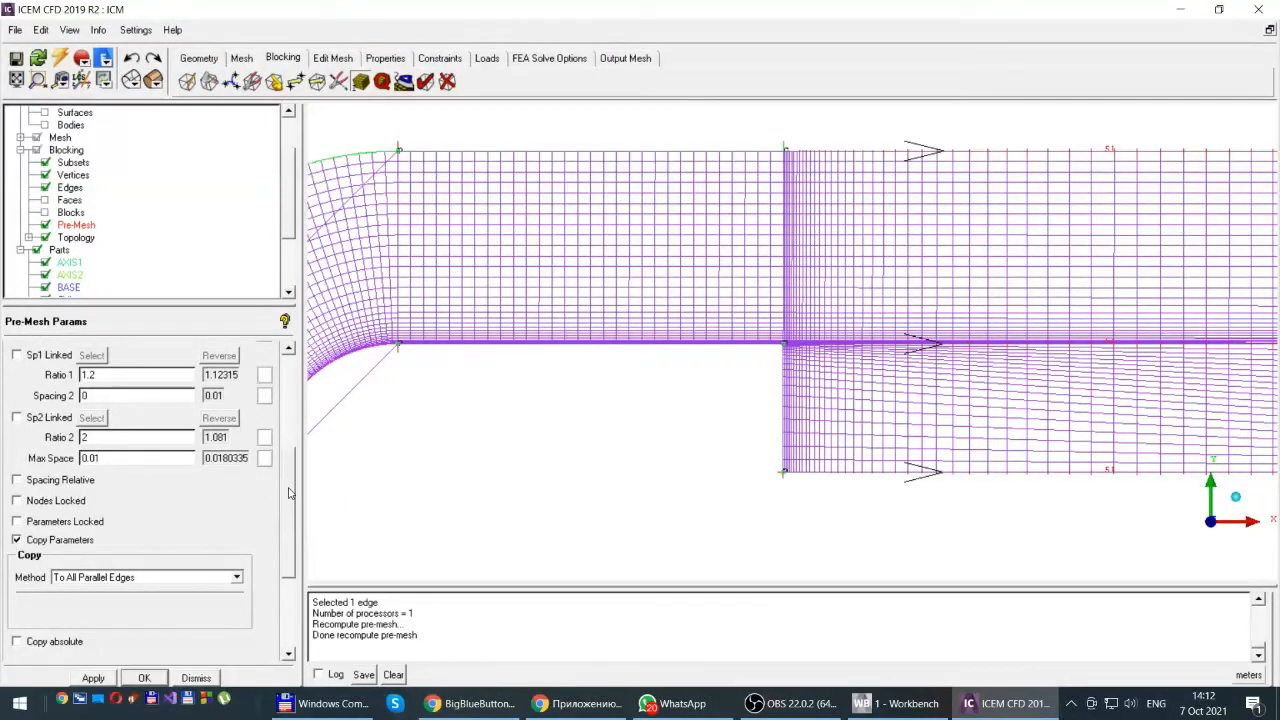
# Step: Select the lower horizontal edge between the bend and the step and set its node count to 50
pyautogui.scroll(5, 288, 492)
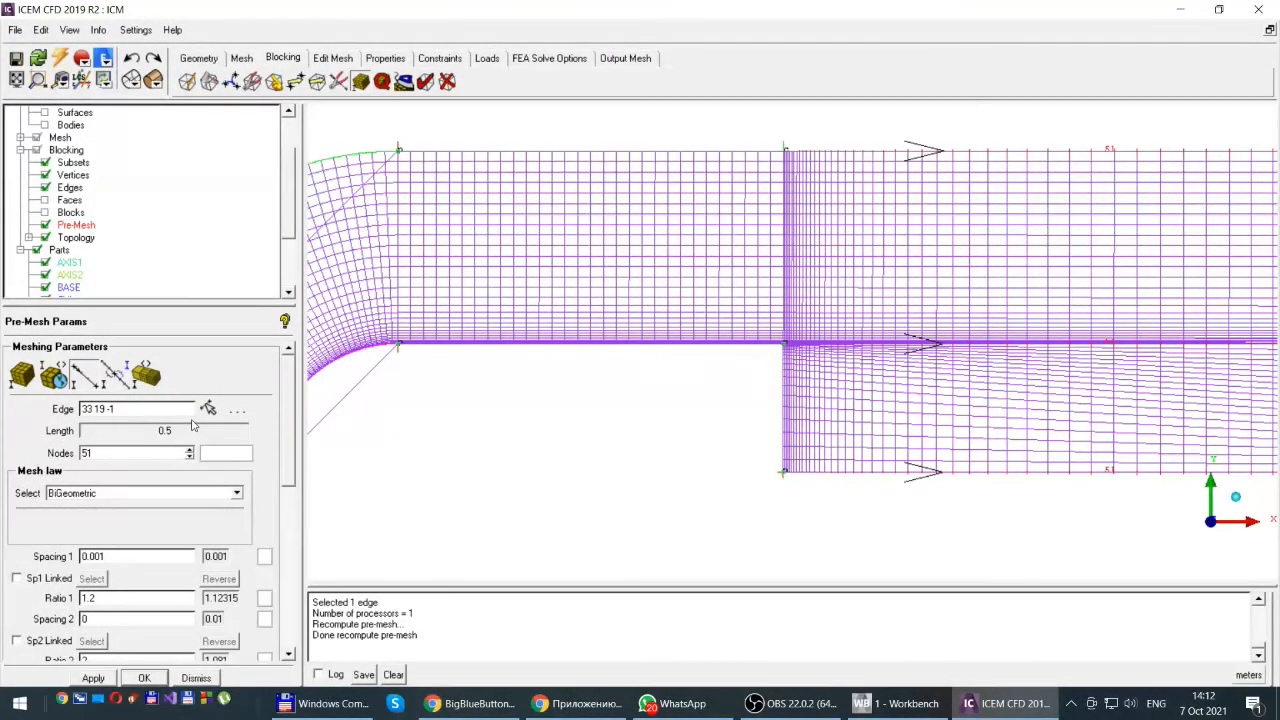
pyautogui.click(207, 409)
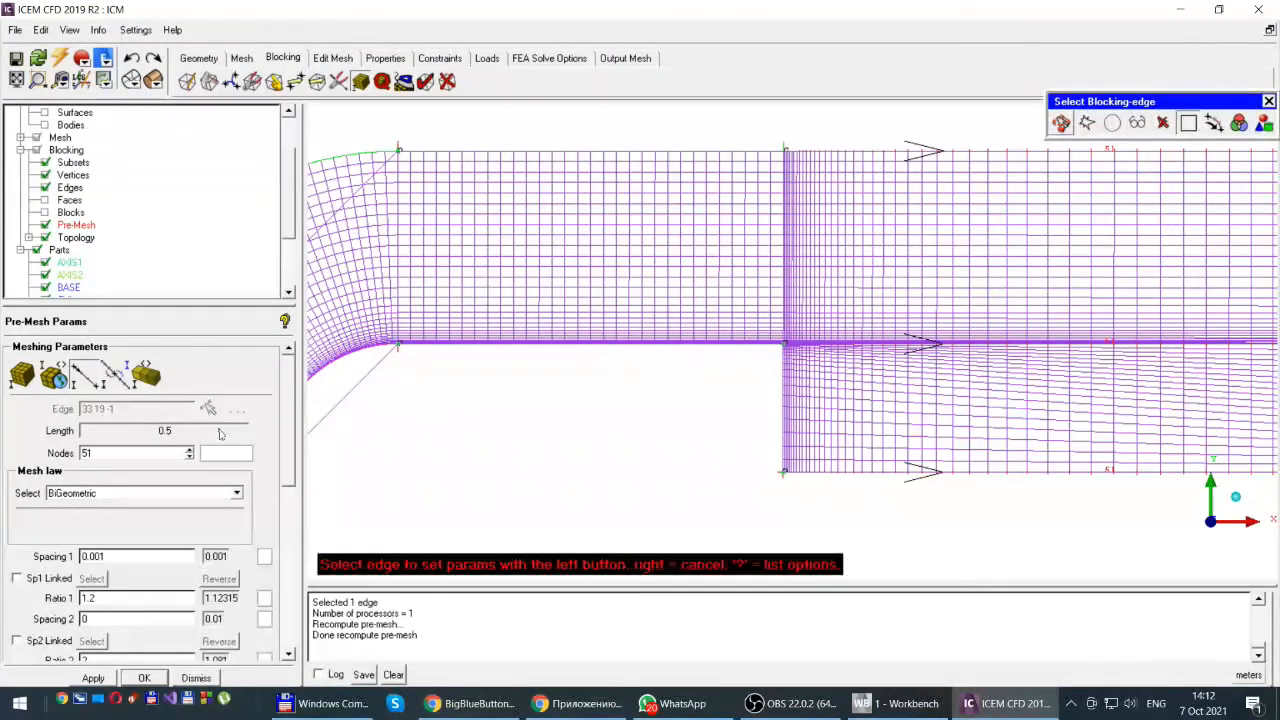
pyautogui.click(597, 344)
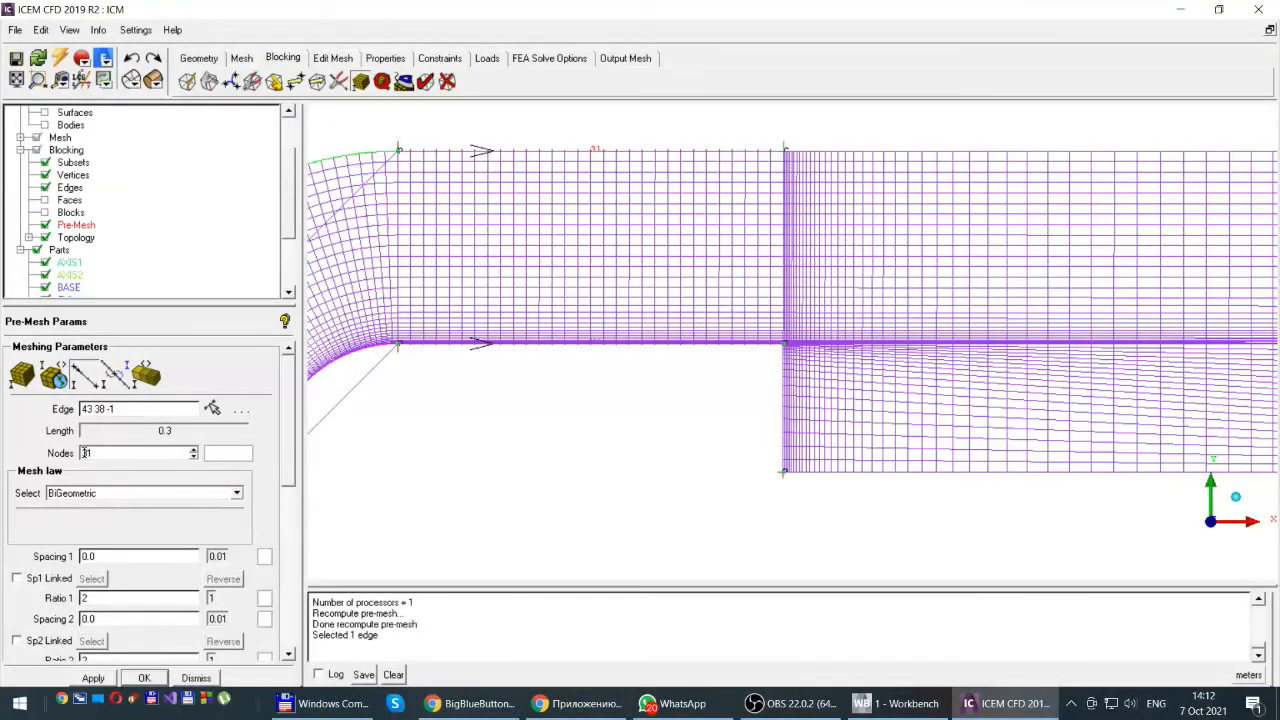
pyautogui.moveTo(100, 454); pyautogui.dragTo(76, 455)
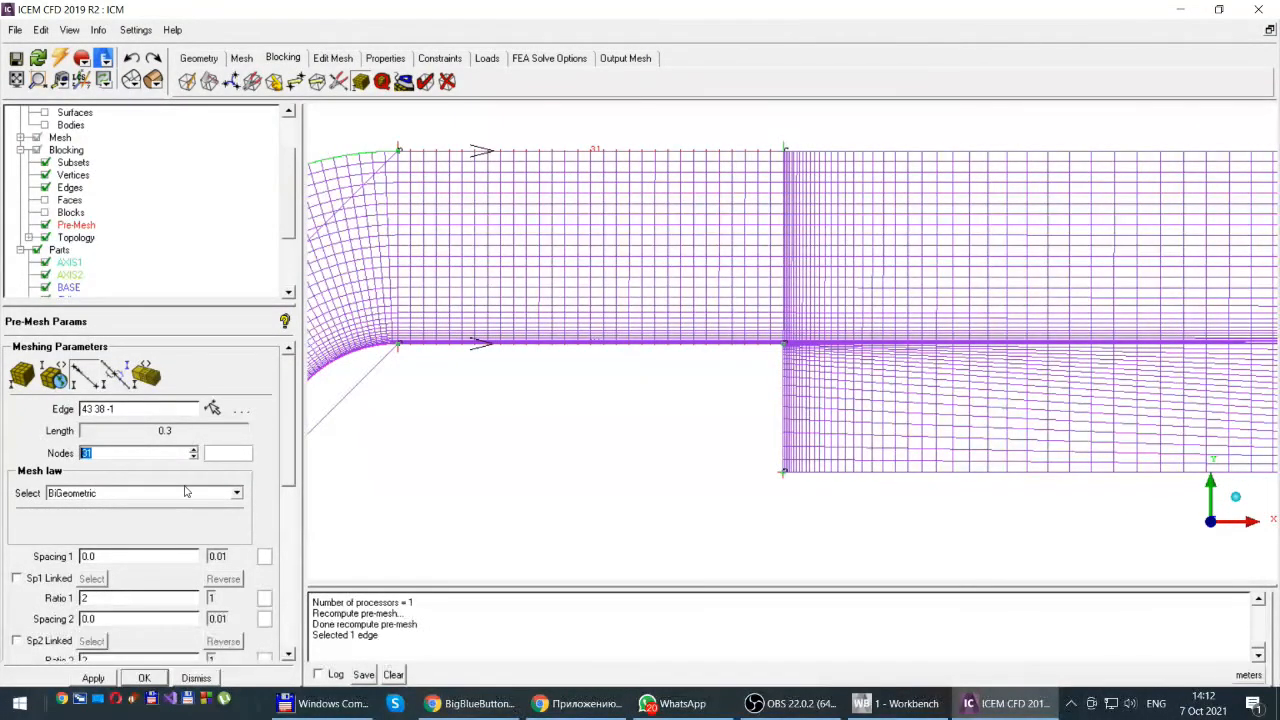
pyautogui.press('Return')
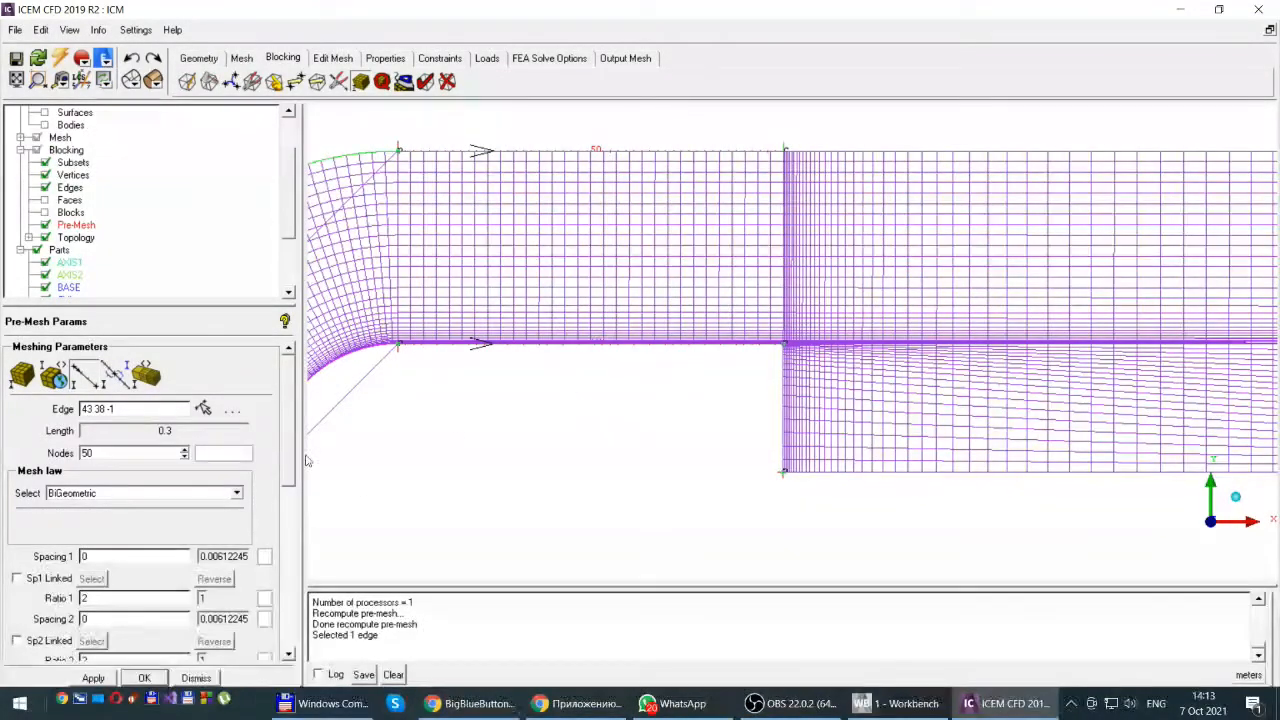
# Step: Set the edge's Spacing 2 to 0.001 and Ratio 2 to 1.2, and apply them to all parallel edges
pyautogui.moveTo(291, 410); pyautogui.dragTo(291, 425)
pyautogui.scroll(-1, 290, 462)
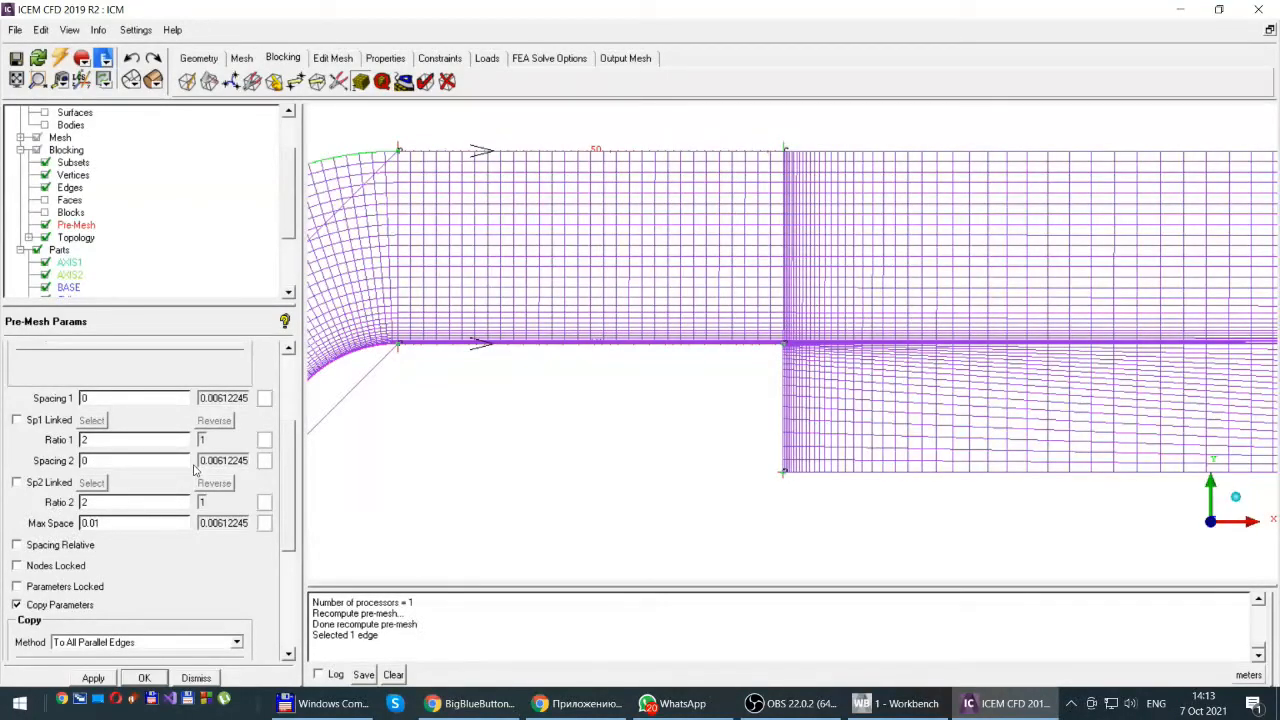
pyautogui.click(88, 462)
pyautogui.write('.001')
pyautogui.doubleClick(93, 509)
pyautogui.write('1.22')
pyautogui.click(94, 679)
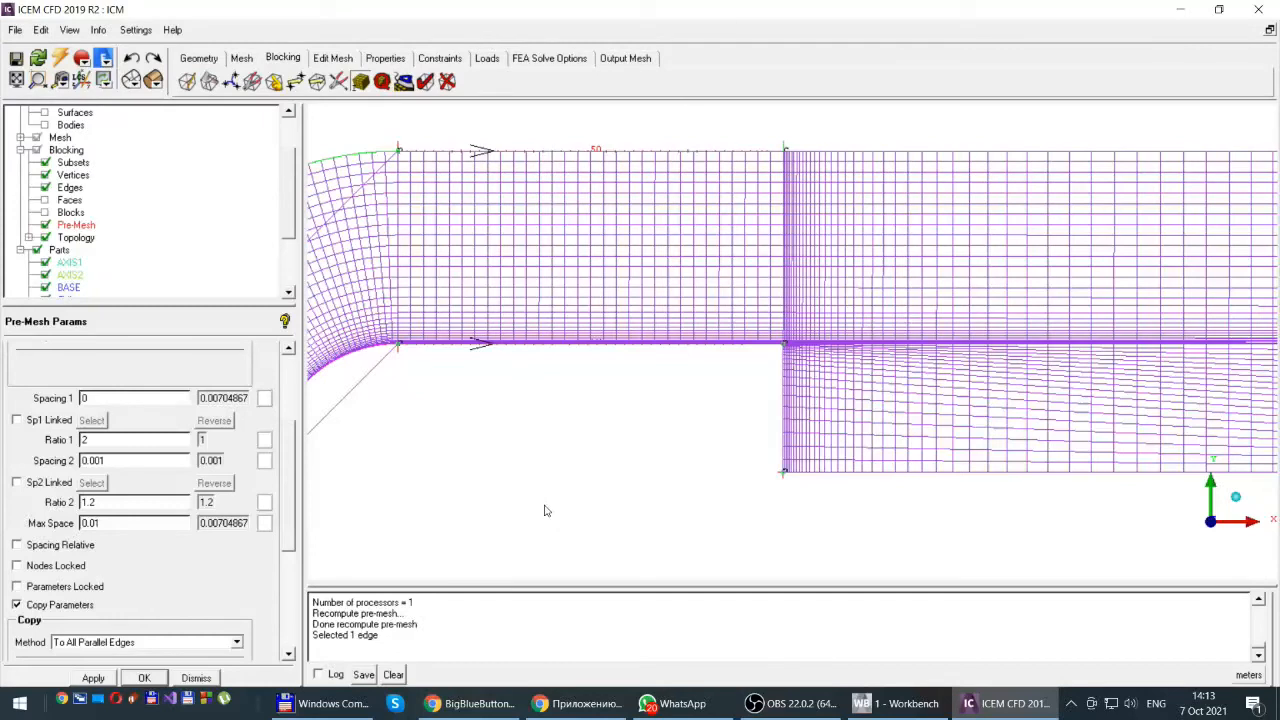
# Step: Redisplay and recompute the pre-mesh with the upstream edge's new spacing, and inspect the cells at the step corner and the outlet
pyautogui.click(45, 226)
pyautogui.click(45, 226)
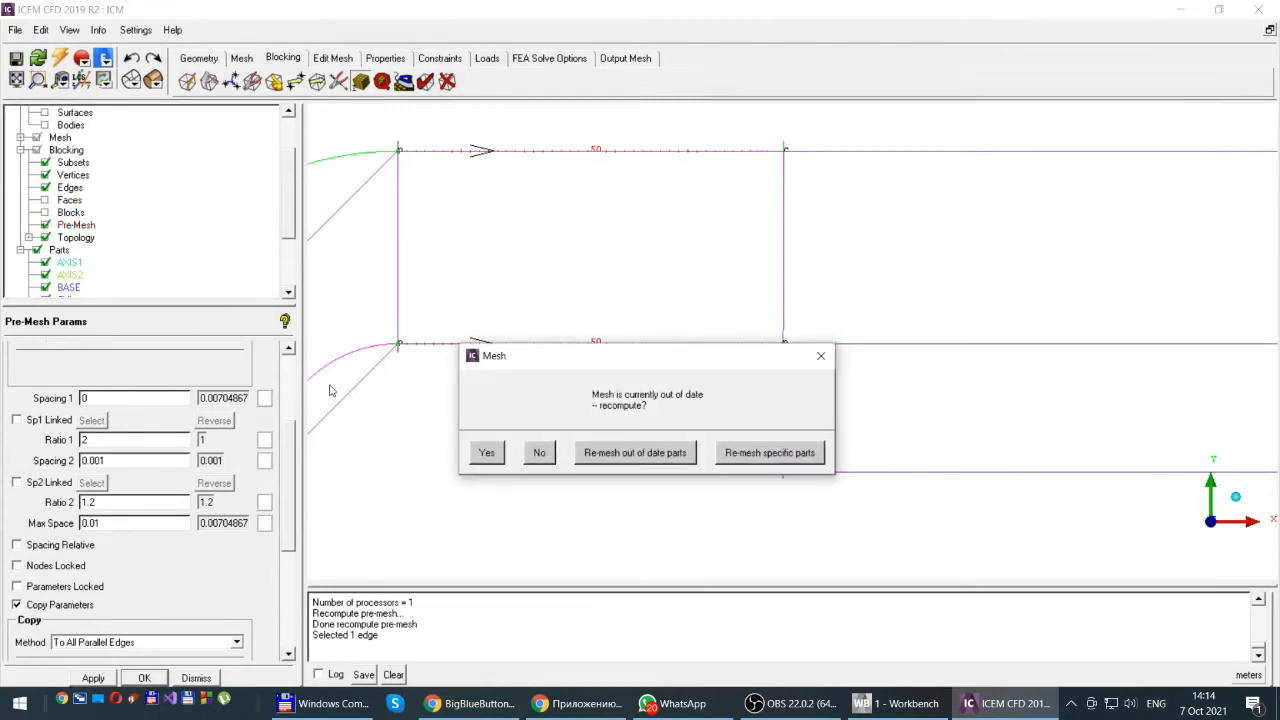
pyautogui.click(478, 455)
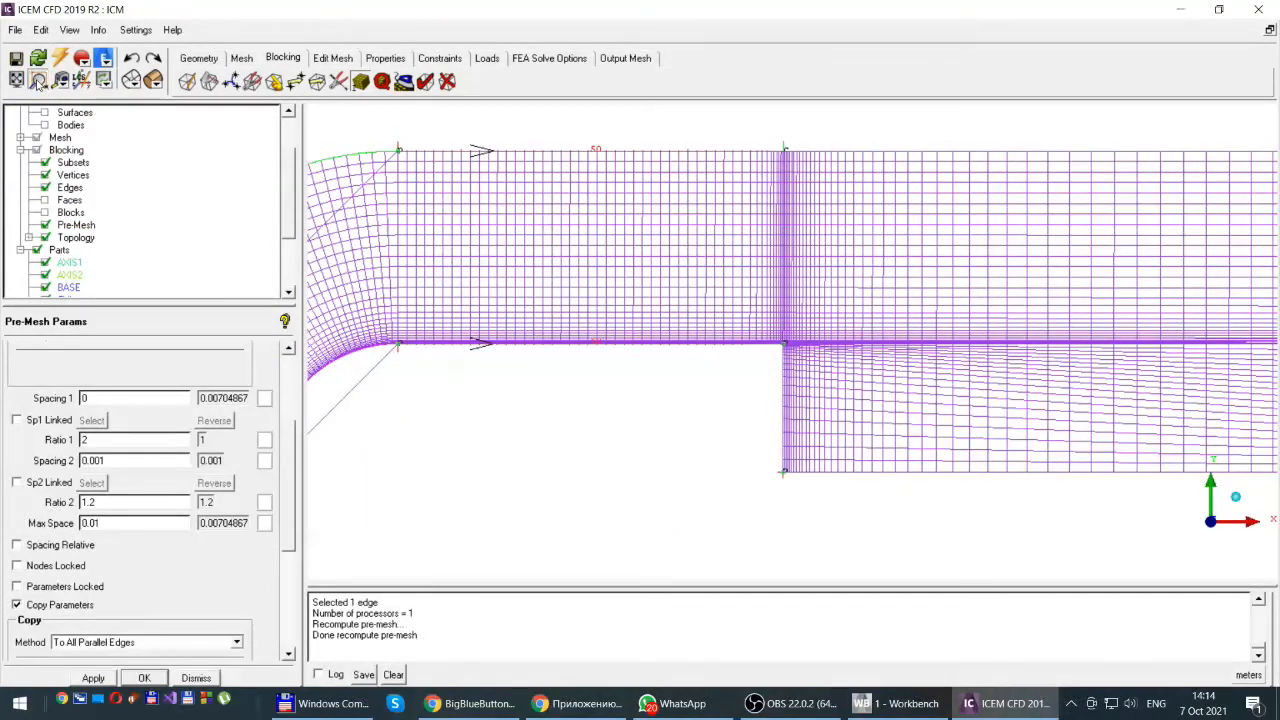
pyautogui.click(38, 80)
pyautogui.moveTo(763, 314); pyautogui.dragTo(805, 368)
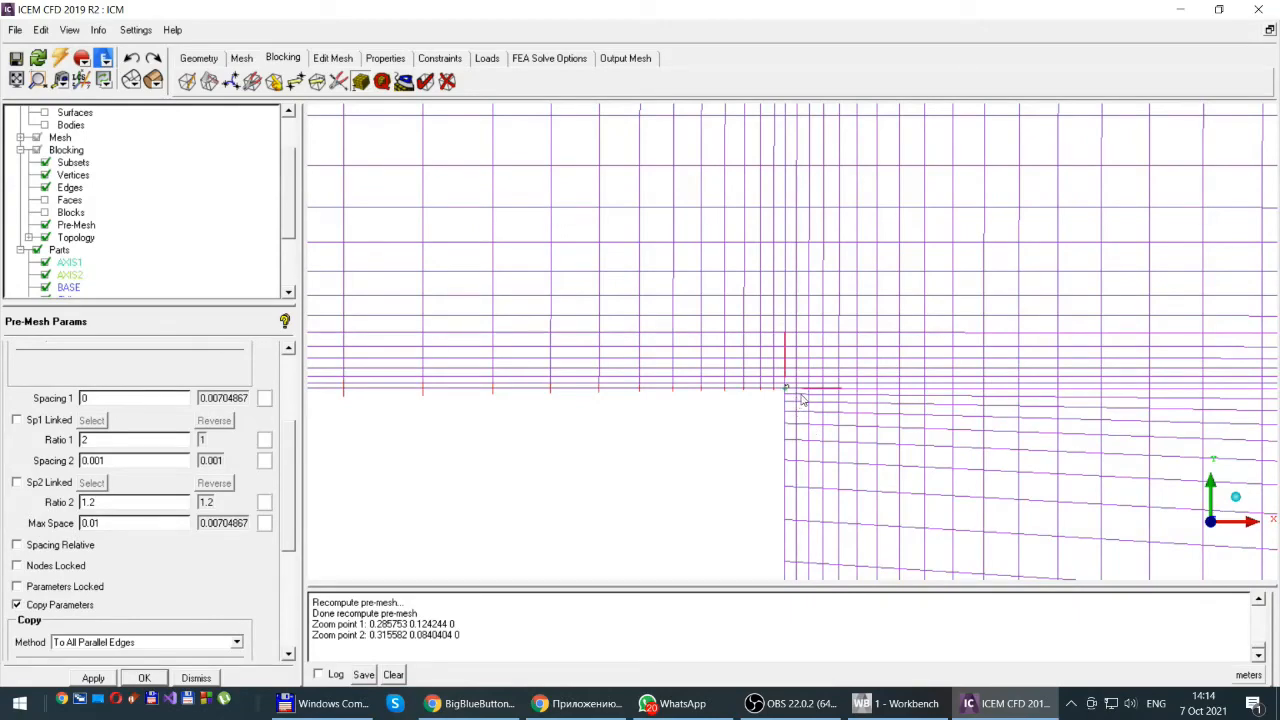
pyautogui.scroll(-2, 798, 388)
pyautogui.scroll(-7, 815, 377)
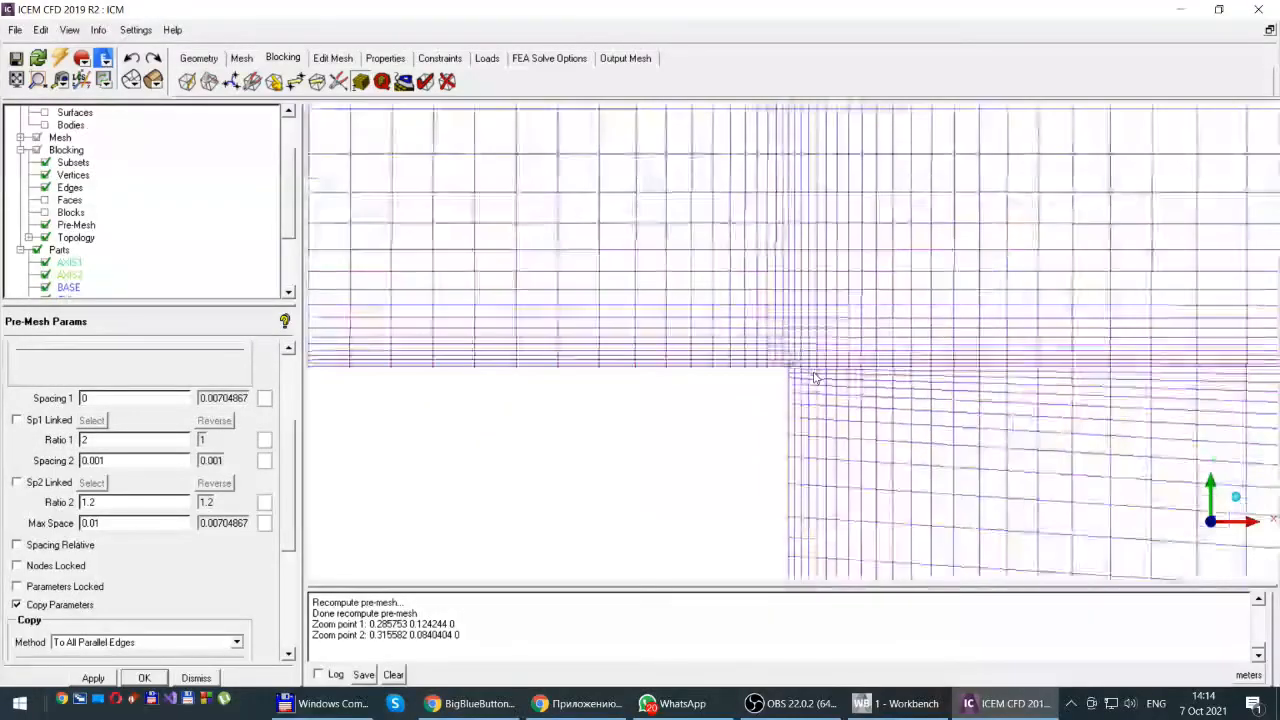
pyautogui.scroll(-4, 815, 377)
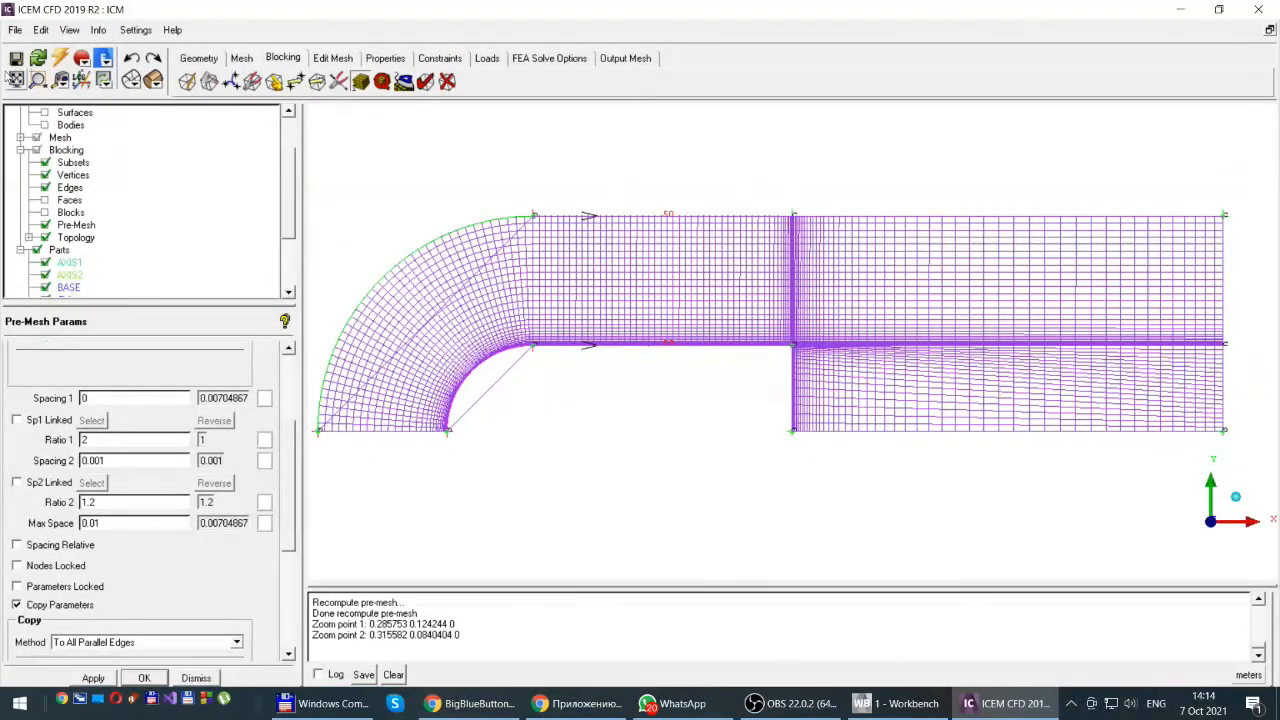
pyautogui.click(38, 80)
pyautogui.moveTo(1192, 305); pyautogui.dragTo(1237, 368)
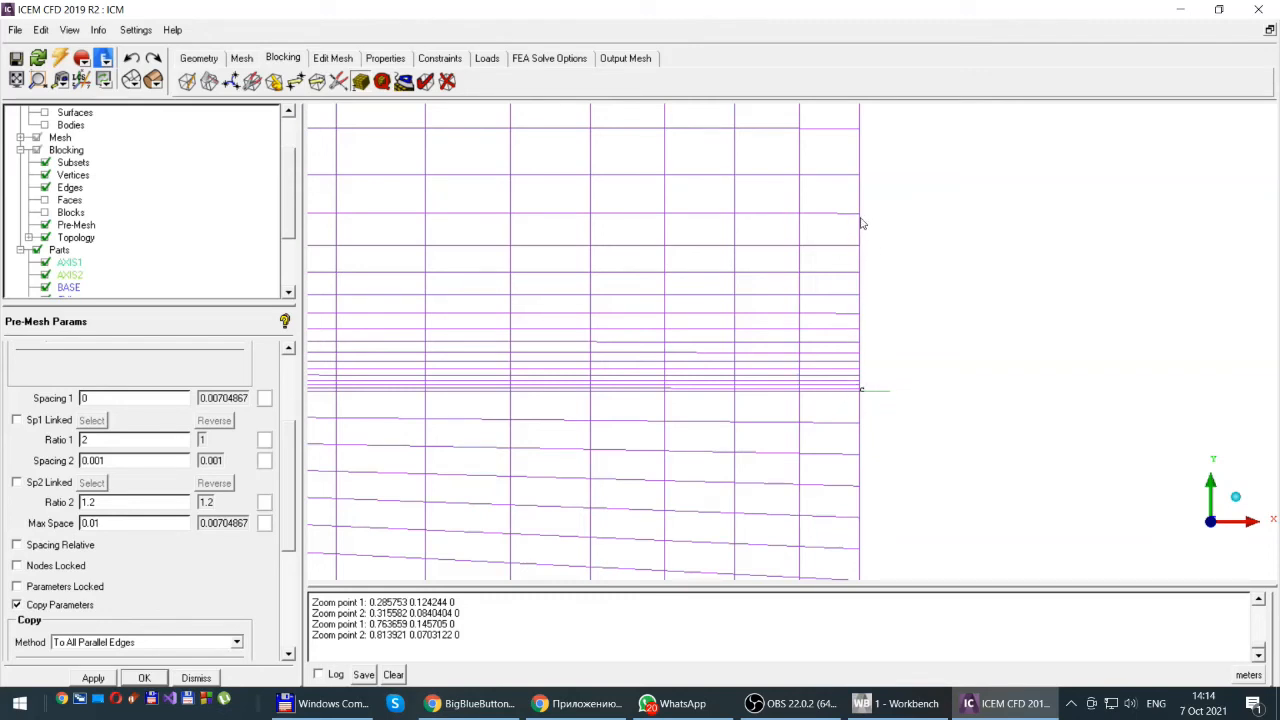
# Step: Select the upper vertical outlet edge and apply 0 for Spacing 1, Ratio 1, Spacing 2, Ratio 2 and Max Space
pyautogui.moveTo(293, 520); pyautogui.dragTo(294, 465)
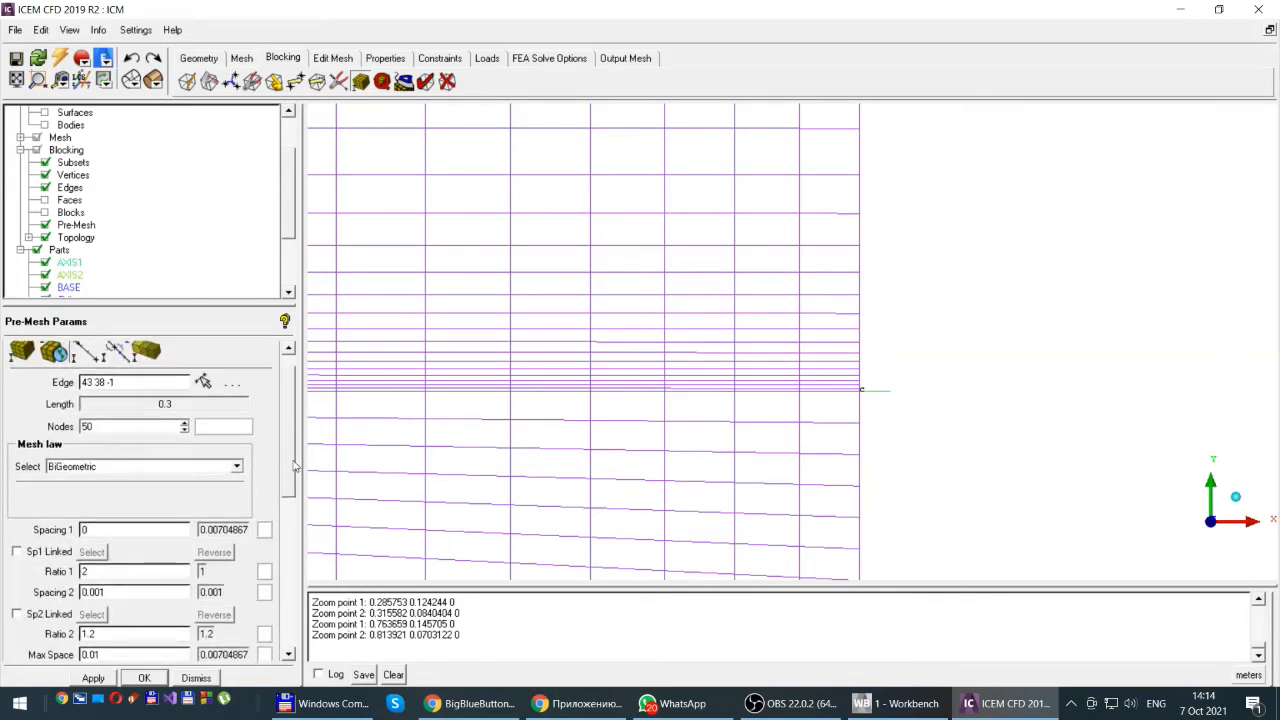
pyautogui.click(203, 382)
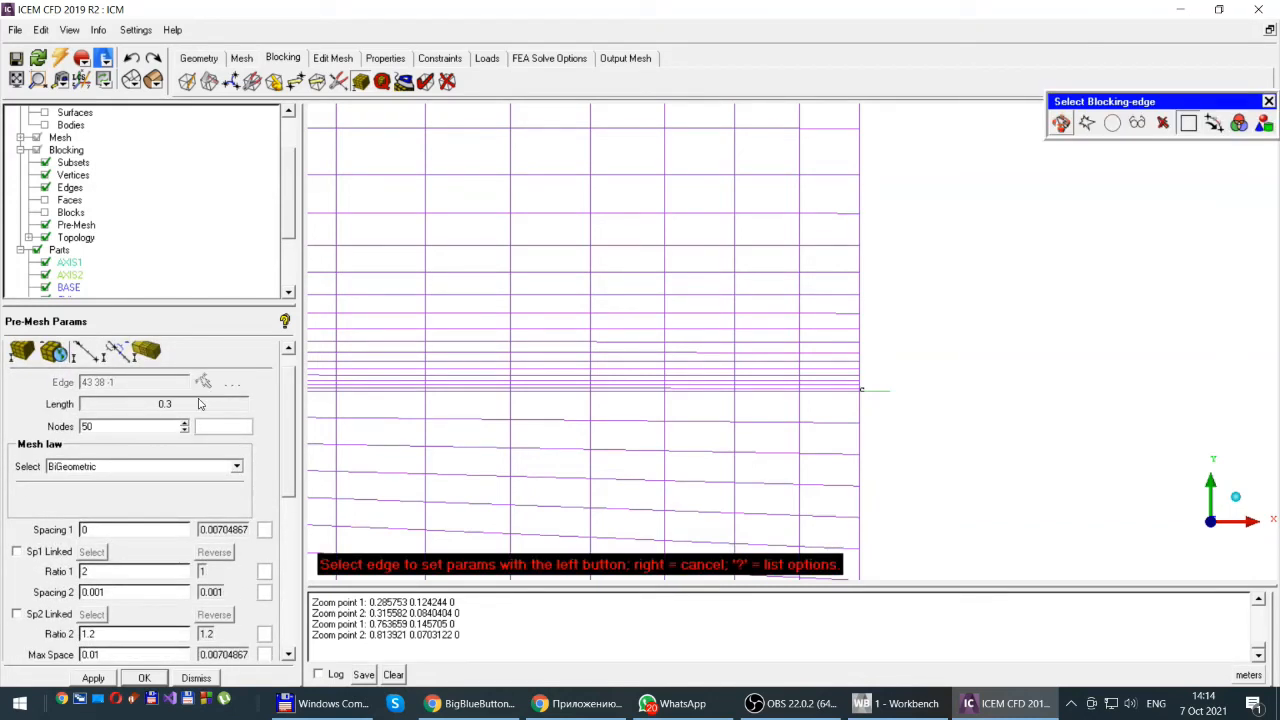
pyautogui.click(861, 247)
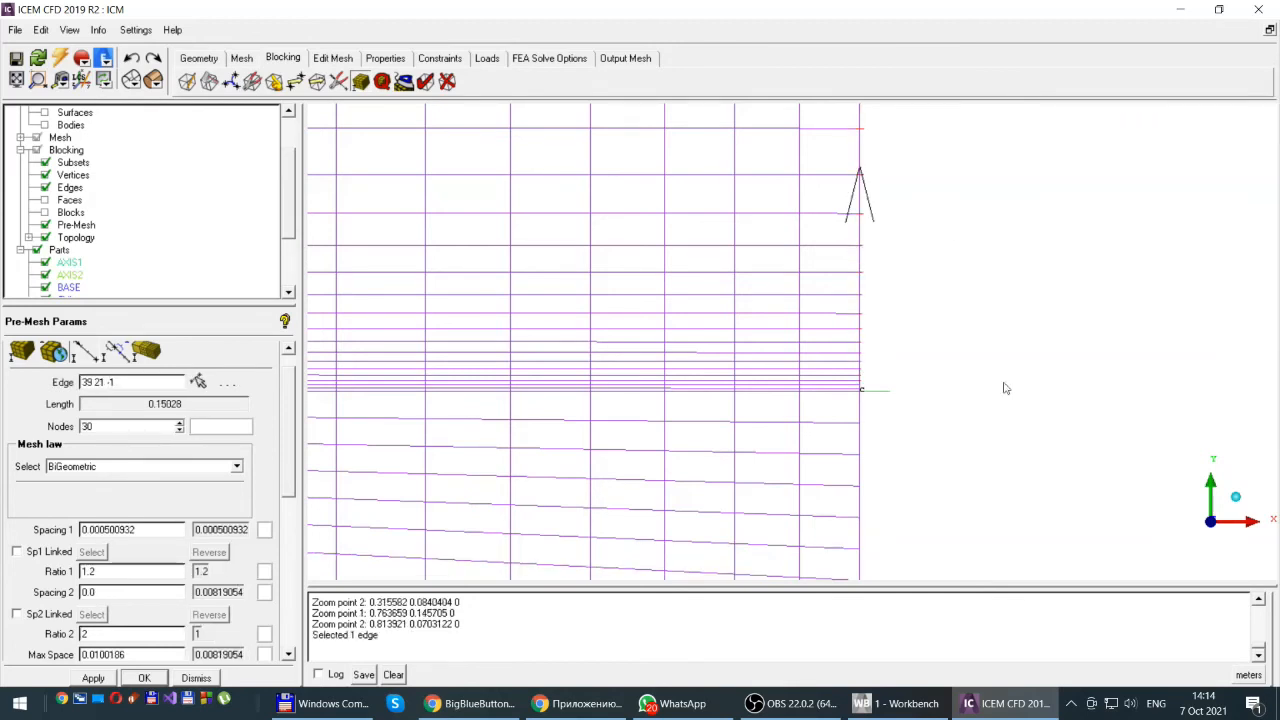
pyautogui.moveTo(289, 414); pyautogui.dragTo(290, 449)
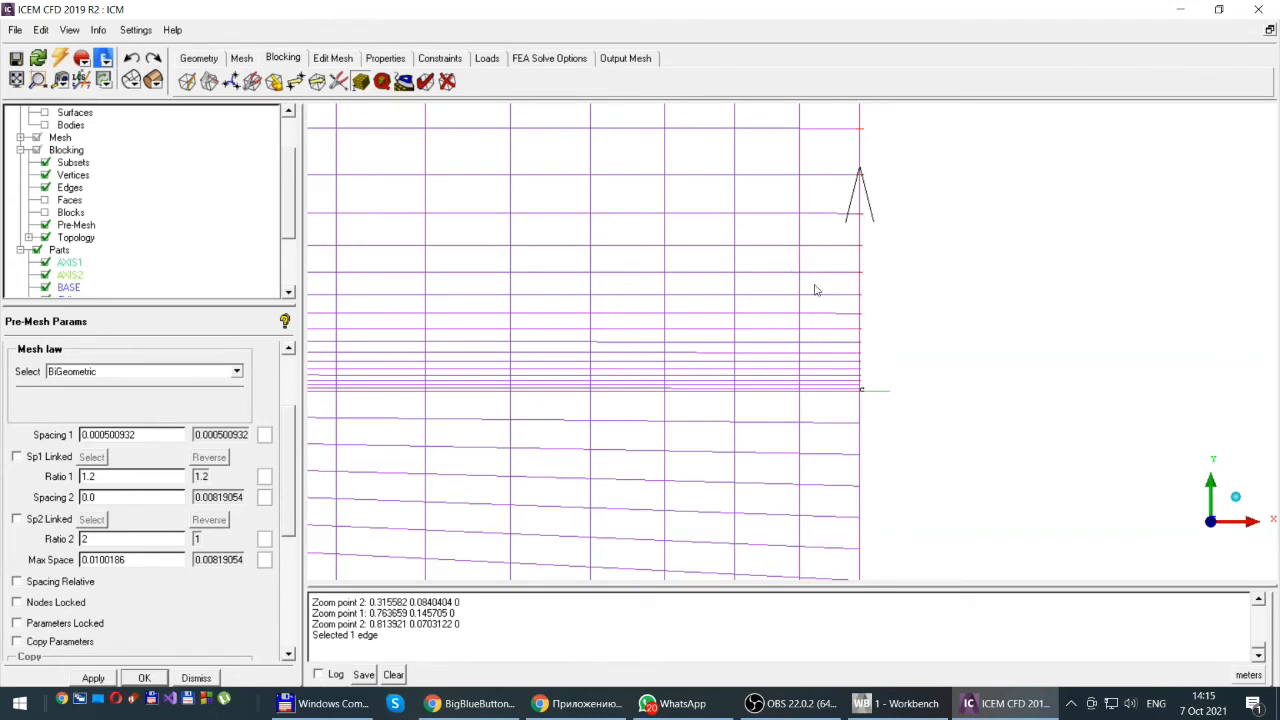
pyautogui.scroll(1, 290, 485)
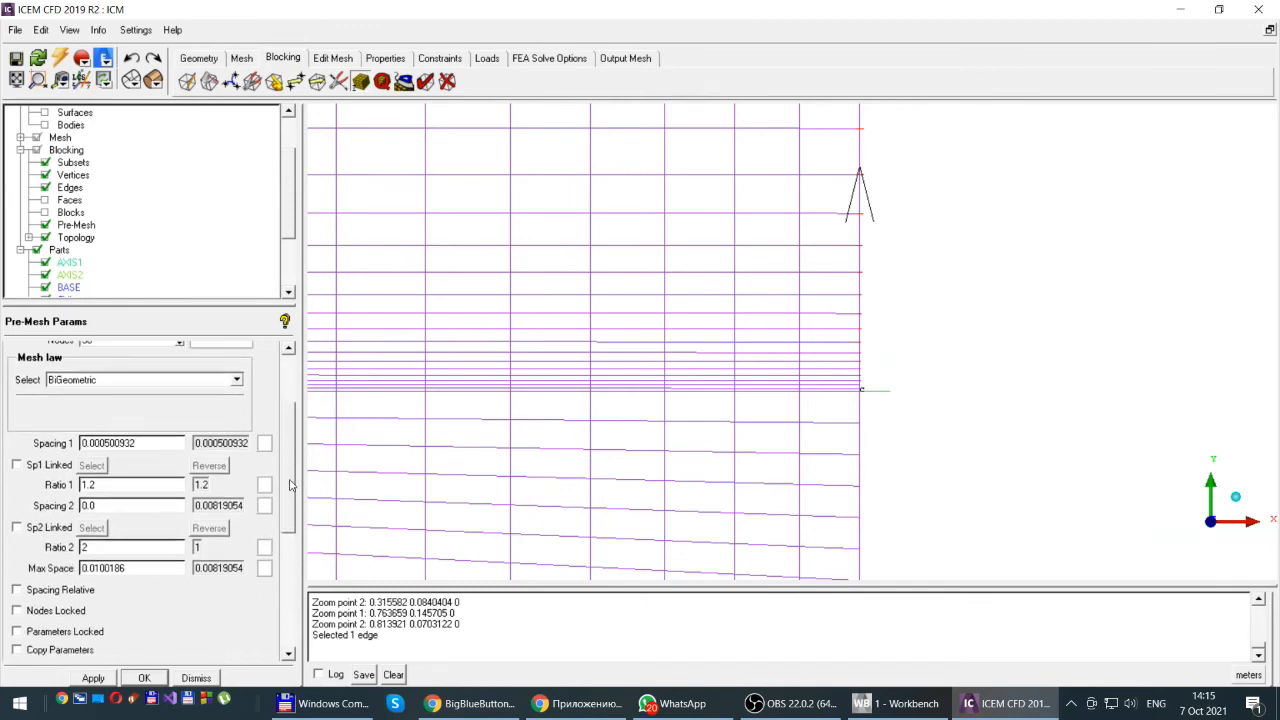
pyautogui.doubleClick(146, 445)
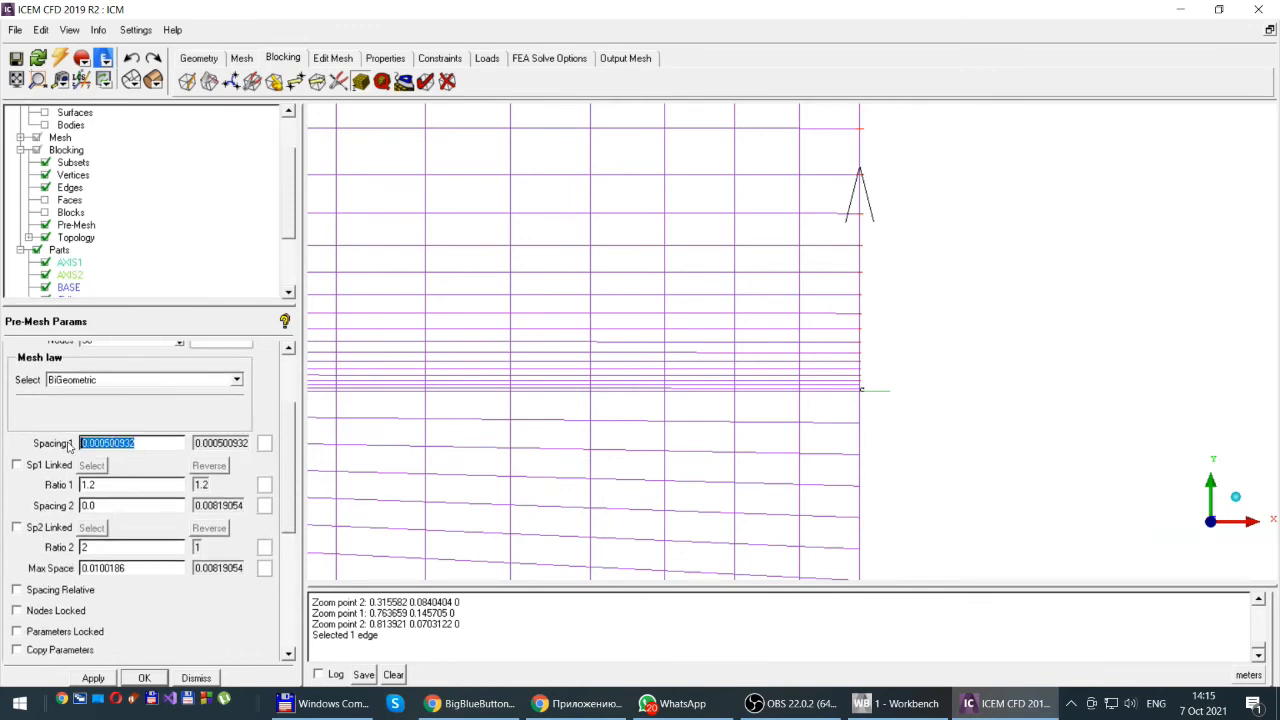
pyautogui.write('0')
pyautogui.press('Tab')
pyautogui.write('0')
pyautogui.press('Tab')
pyautogui.write('0')
pyautogui.press('Tab')
pyautogui.write('0')
pyautogui.press('Tab')
pyautogui.write('0')
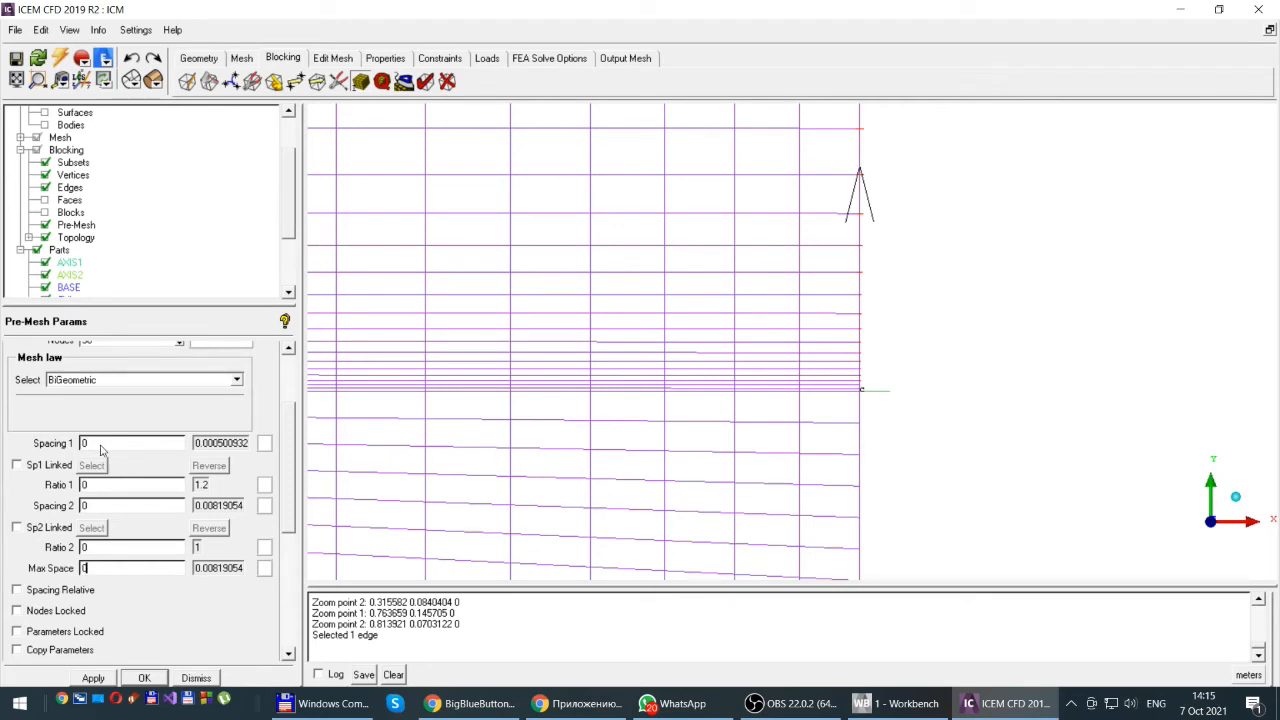
pyautogui.click(93, 679)
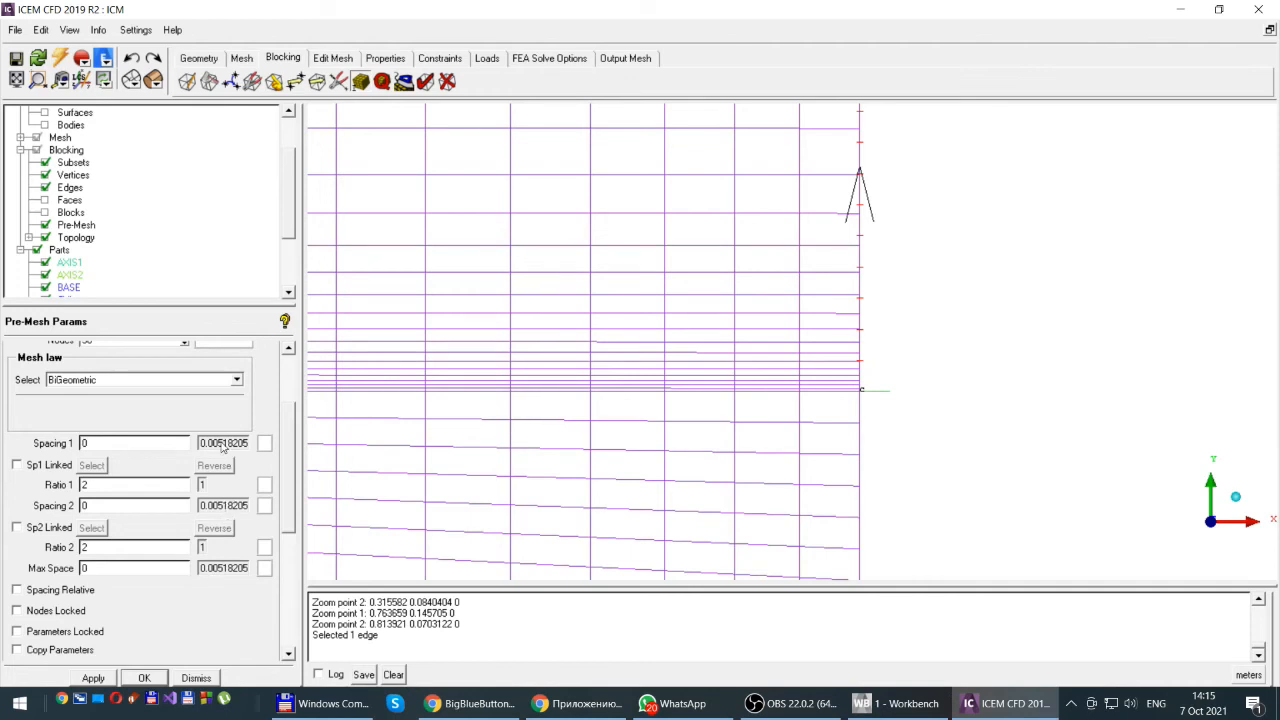
# Step: Redisplay and recompute the pre-mesh with the outlet edge's reset parameters, and inspect the whole channel mesh
pyautogui.click(85, 484)
pyautogui.press('BackSpace')
pyautogui.click(44, 226)
pyautogui.click(44, 226)
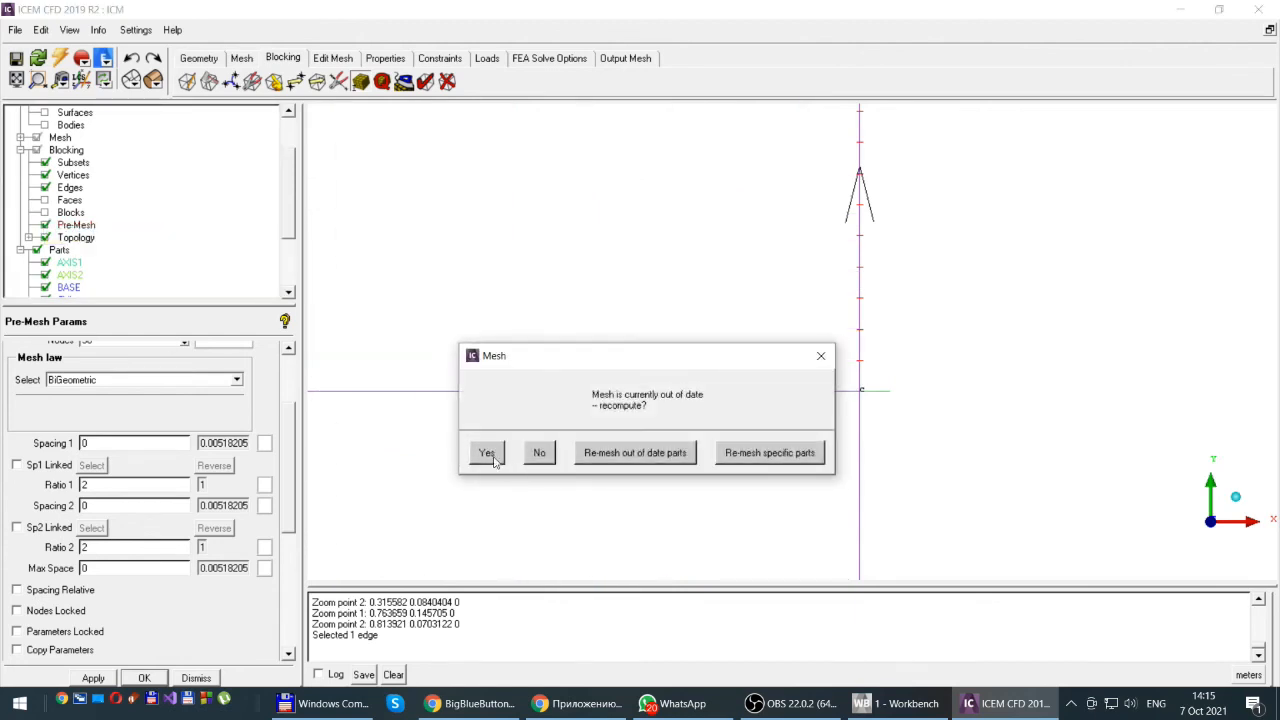
pyautogui.click(485, 452)
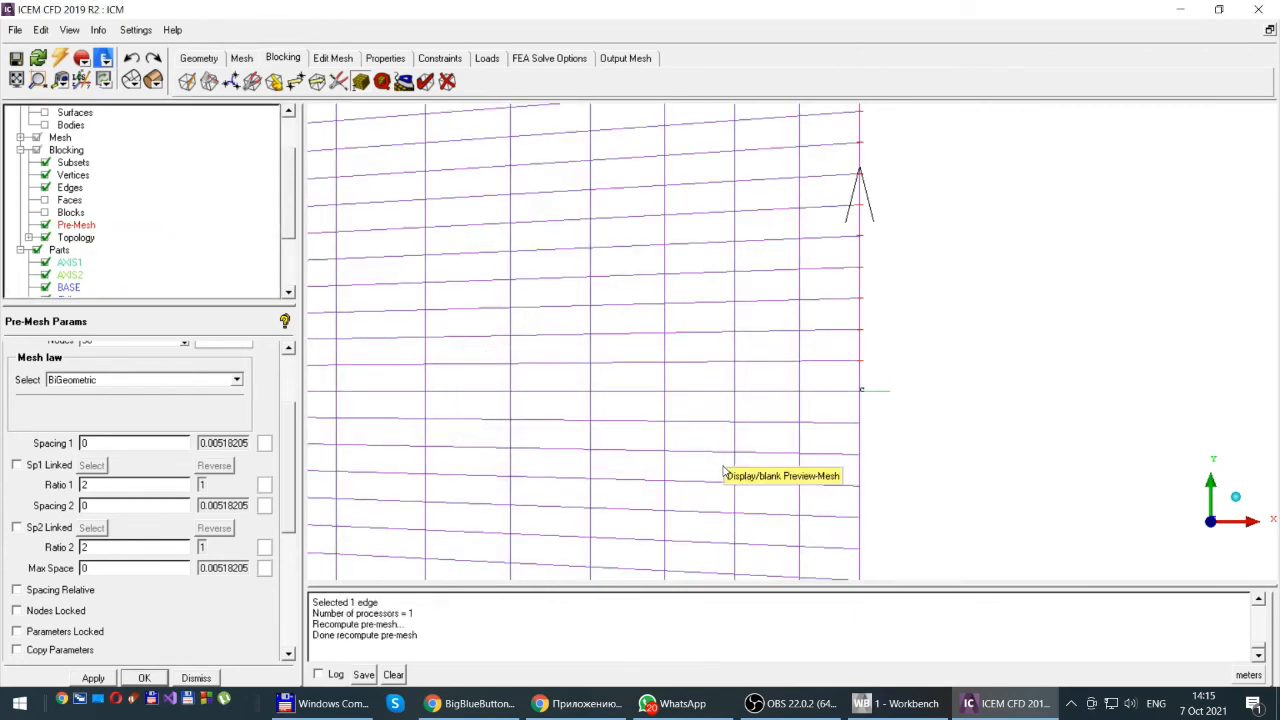
pyautogui.click(16, 80)
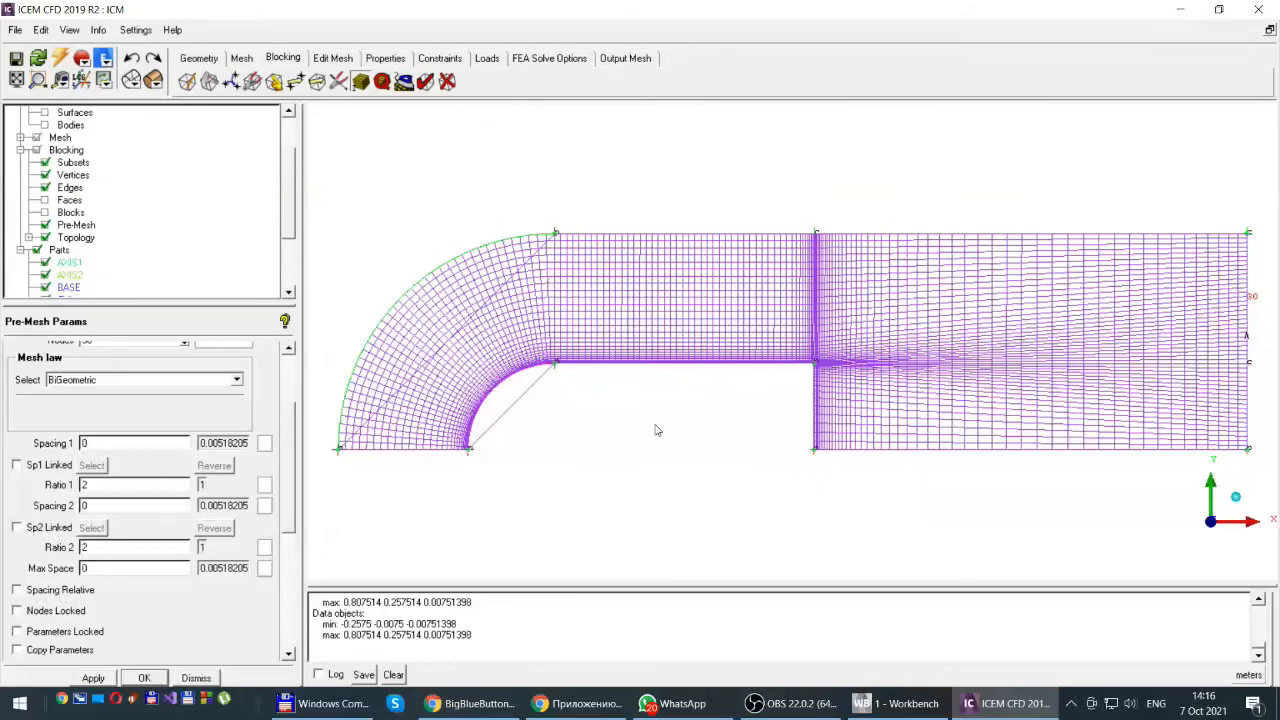
pyautogui.scroll(3, 656, 430)
pyautogui.scroll(-5, 656, 430)
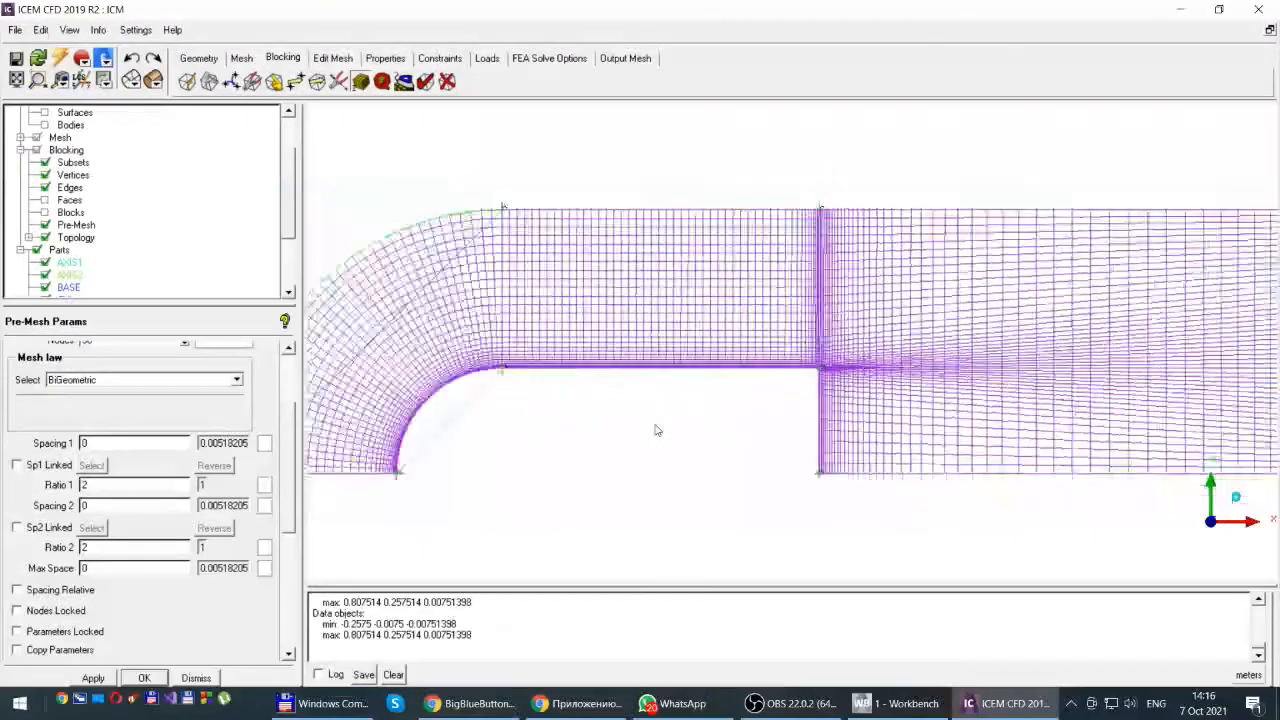
# Step: Close the pre-mesh parameters and convert the pre-mesh to an unstructured mesh, replacing the existing mesh
pyautogui.click(192, 679)
pyautogui.moveTo(136, 305); pyautogui.dragTo(140, 416)
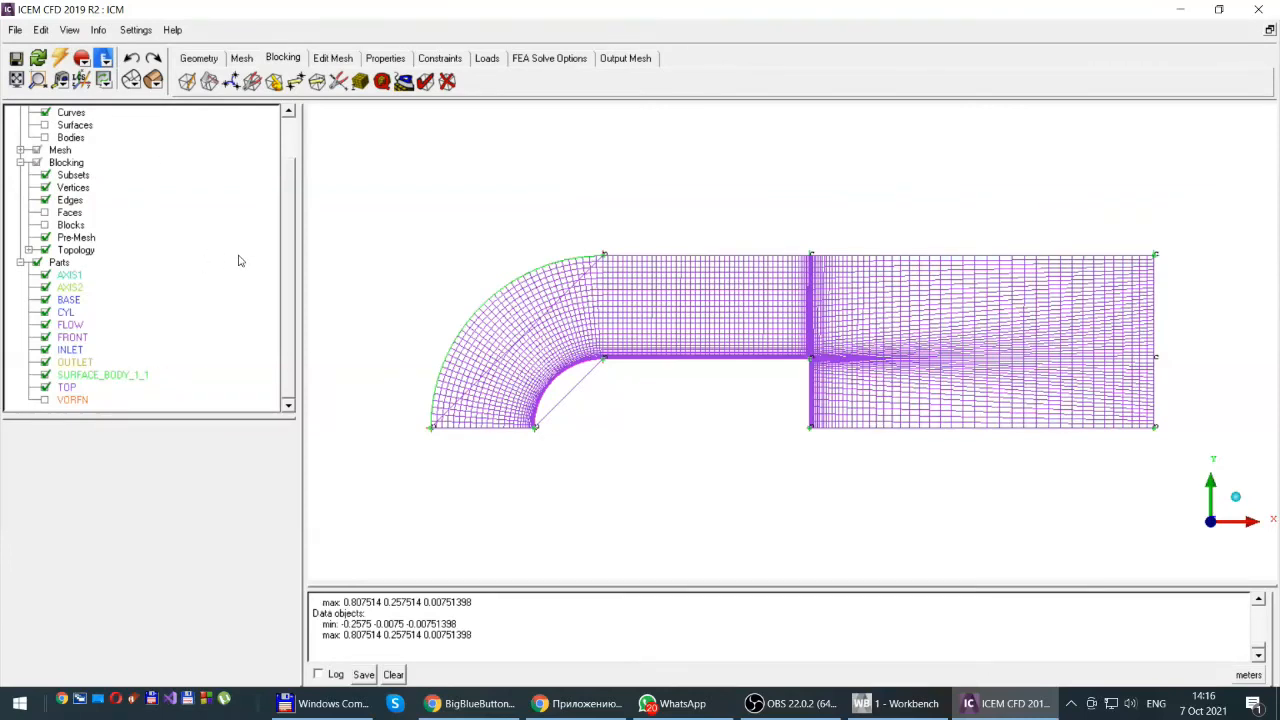
pyautogui.rightClick(75, 241)
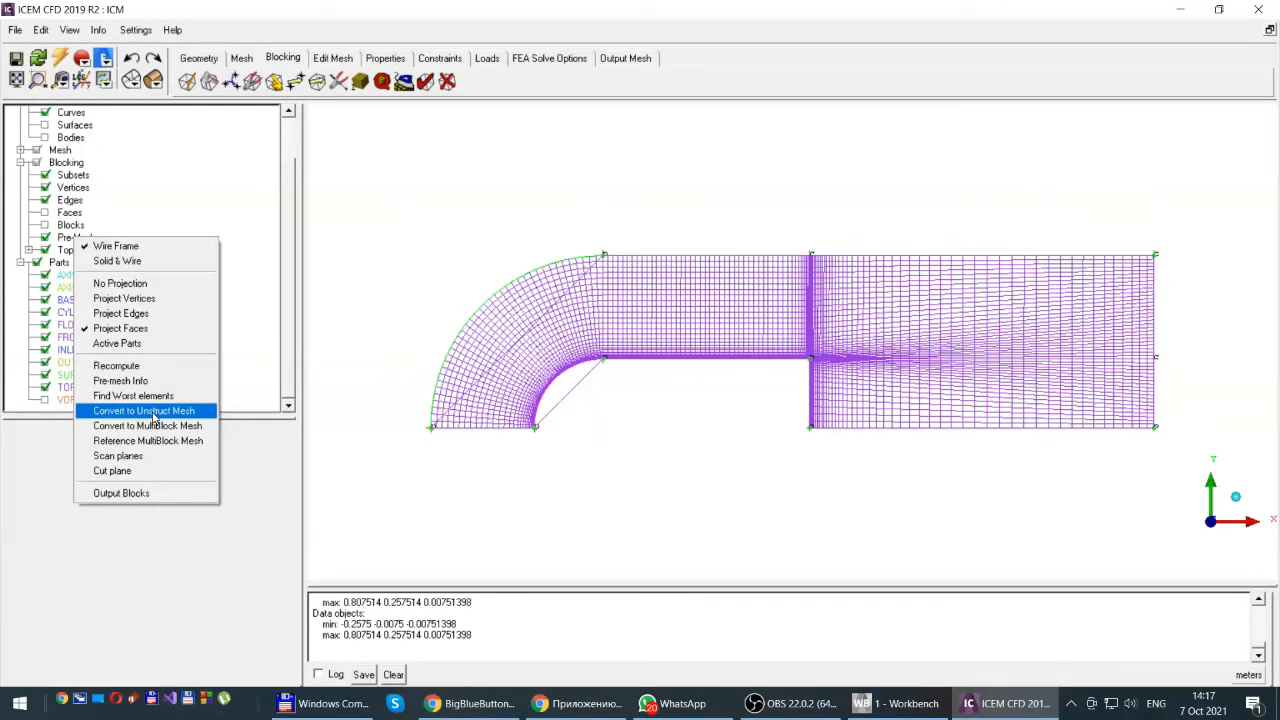
pyautogui.click(153, 414)
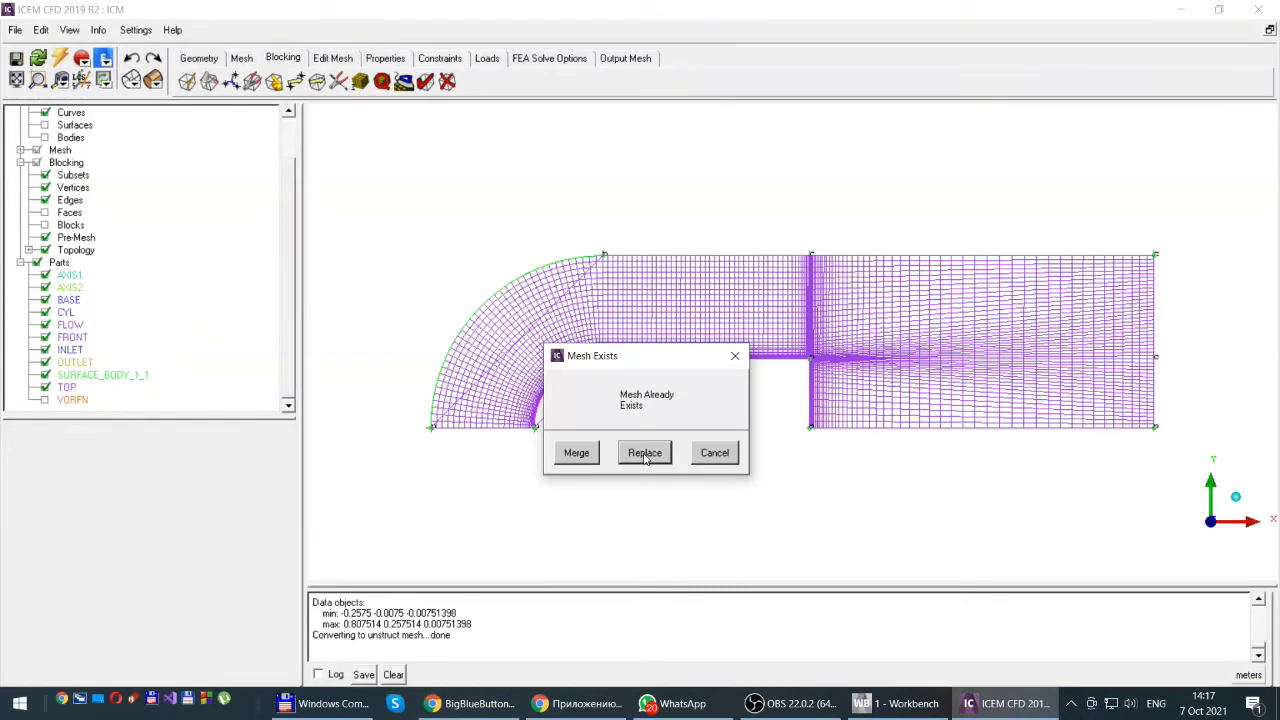
pyautogui.click(645, 455)
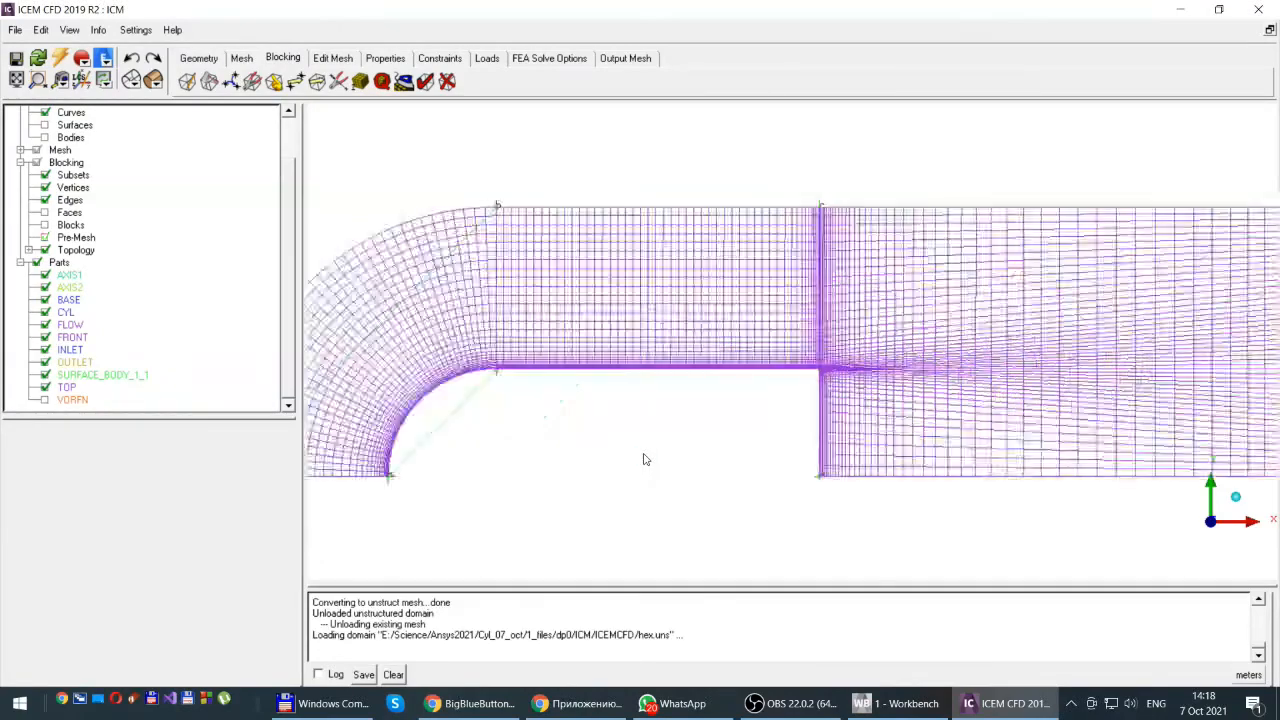
pyautogui.scroll(2, 645, 434)
pyautogui.scroll(-8, 645, 434)
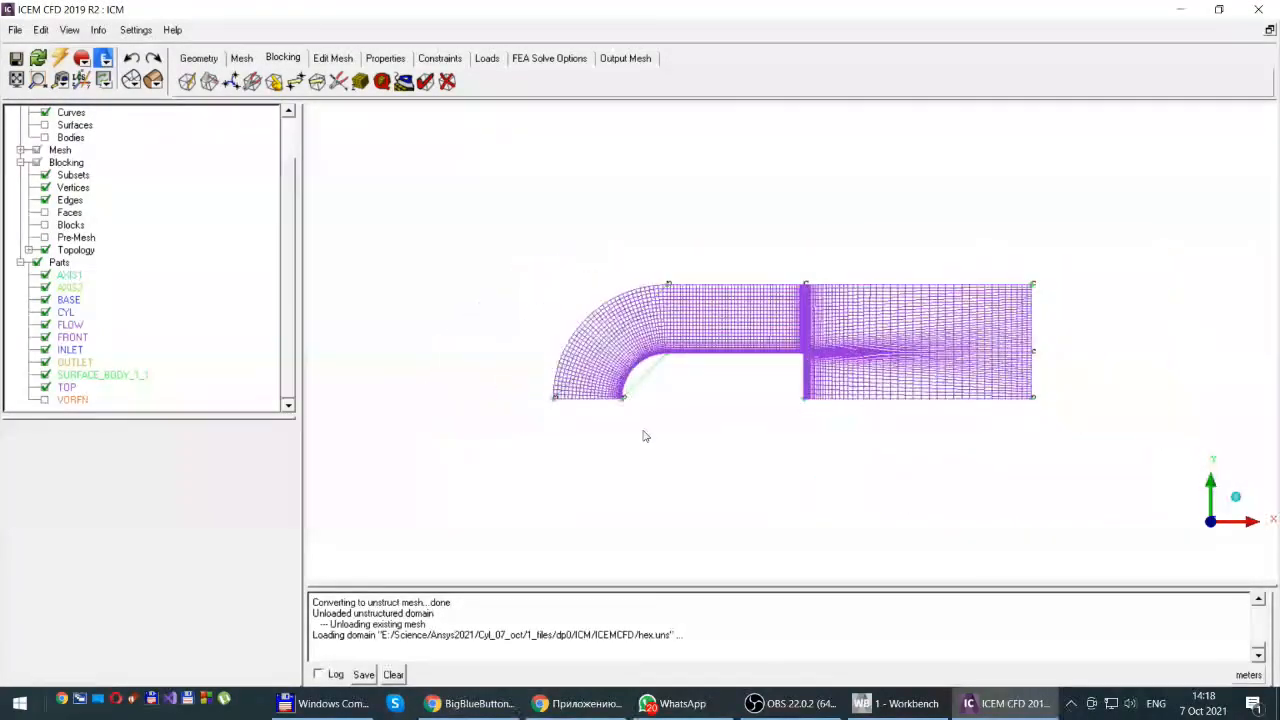
pyautogui.scroll(2, 645, 434)
pyautogui.scroll(4, 694, 408)
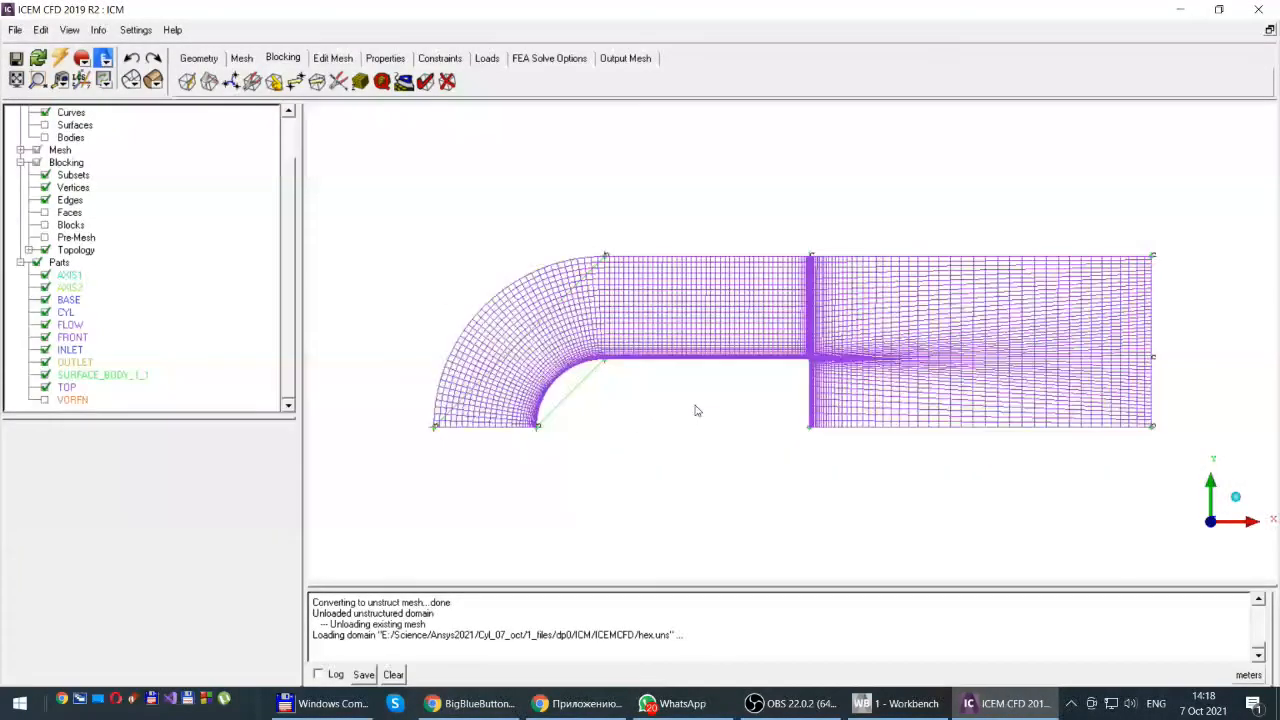
# Step: Expand the mesh entities in the model tree and toggle the shells' display off and on to check the converted mesh
pyautogui.click(44, 238)
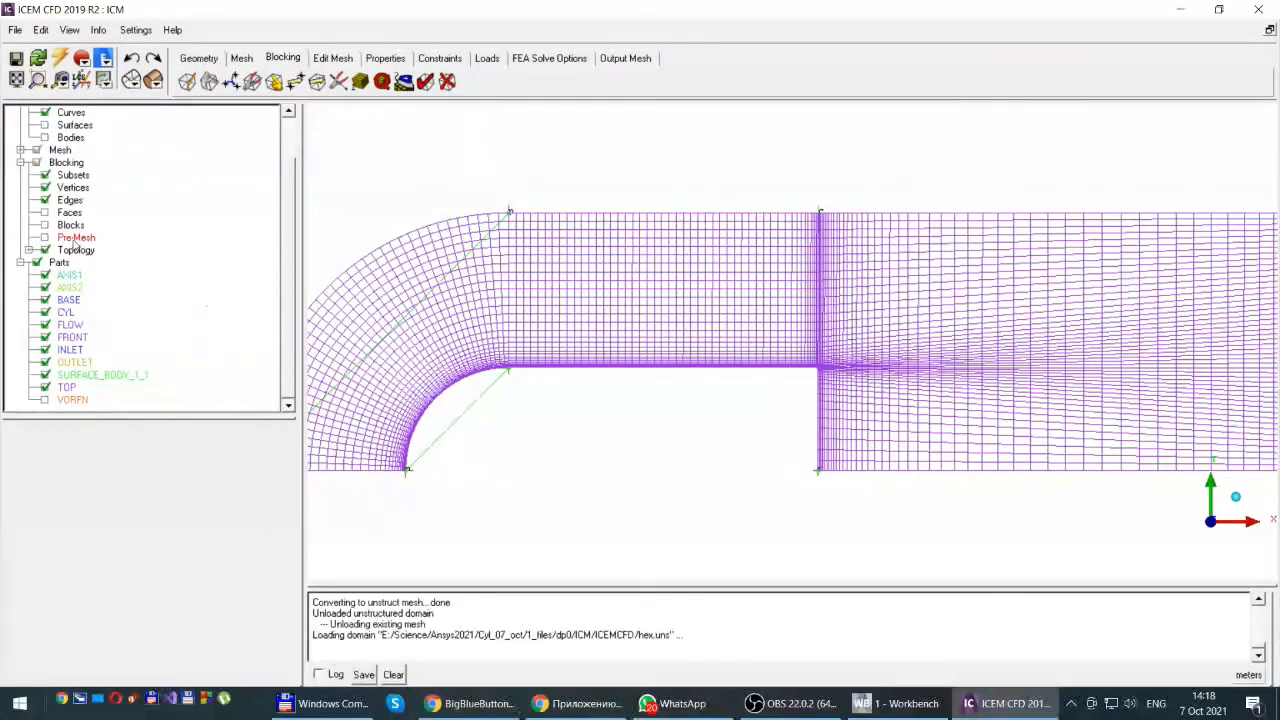
pyautogui.scroll(1, 289, 330)
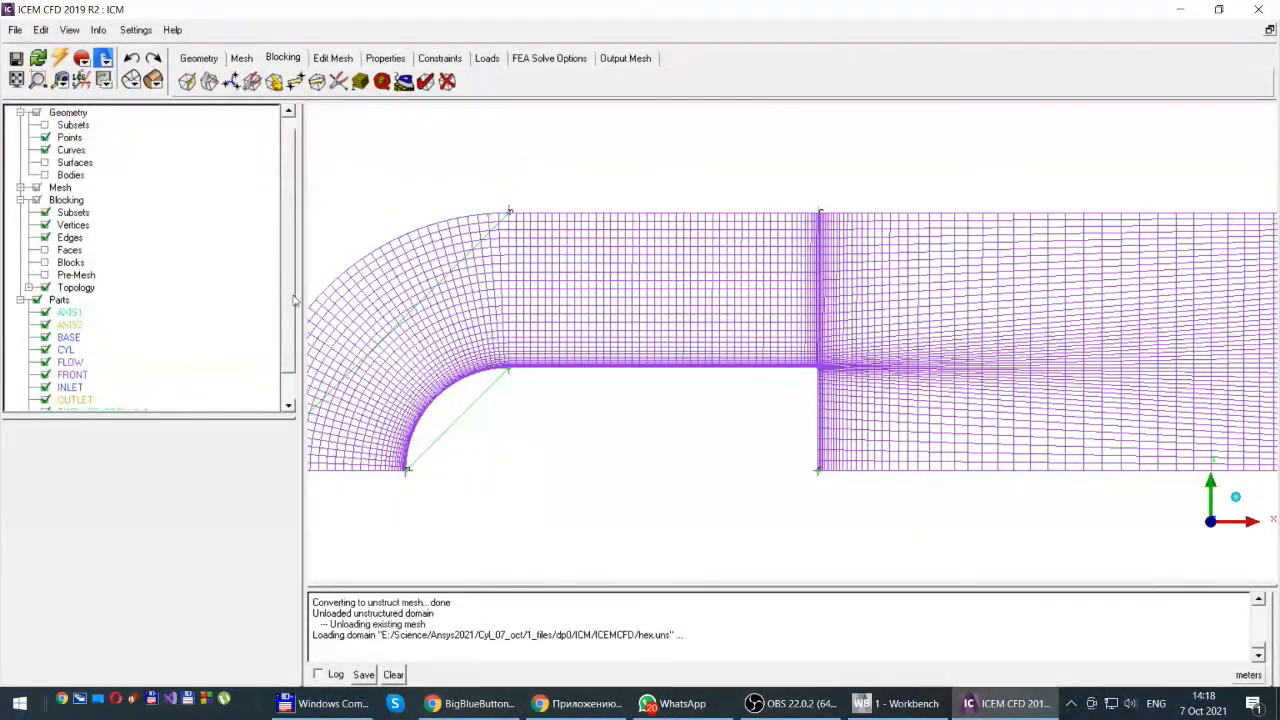
pyautogui.click(21, 188)
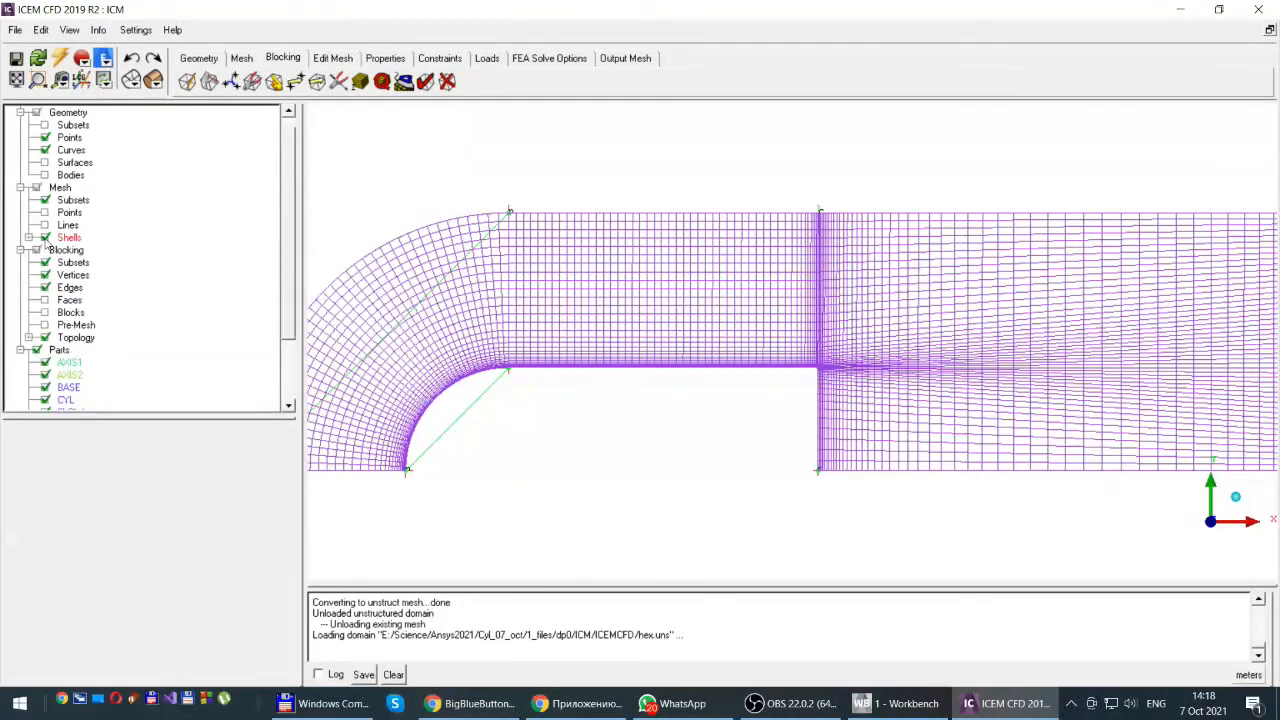
pyautogui.click(45, 237)
pyautogui.click(45, 237)
pyautogui.click(45, 237)
pyautogui.click(45, 237)
pyautogui.scroll(1, 632, 296)
pyautogui.scroll(-2, 632, 296)
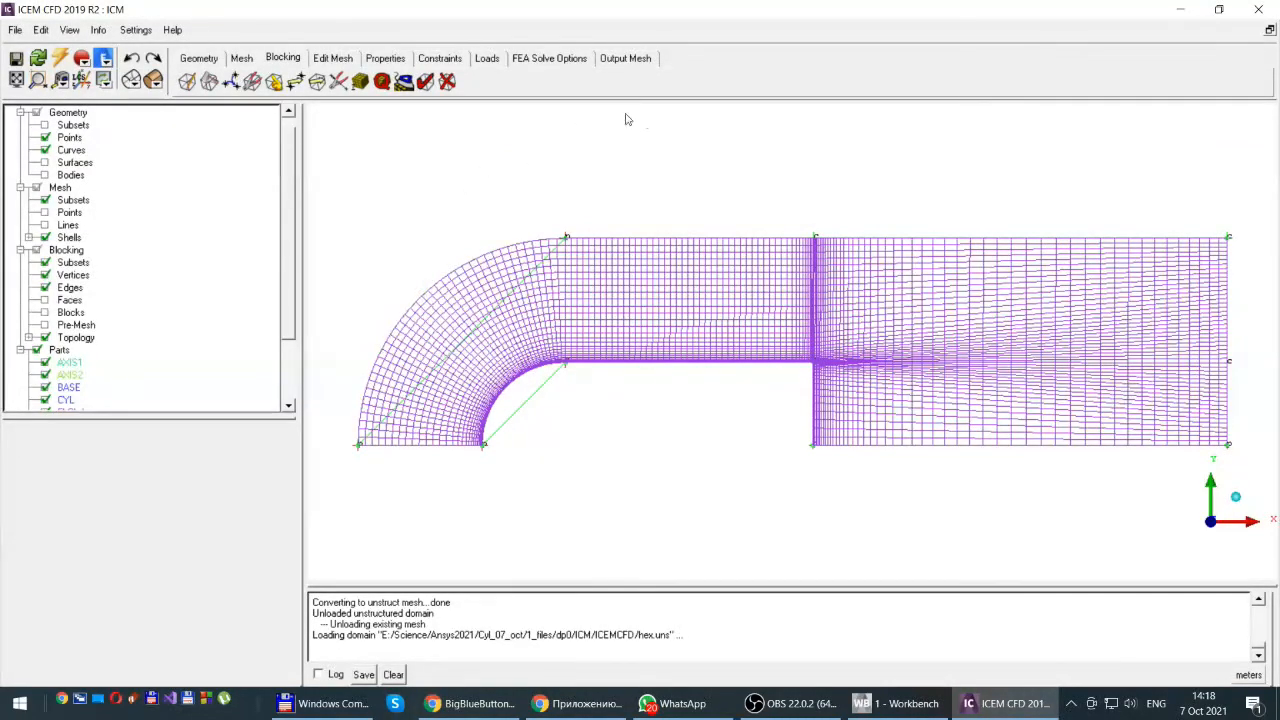
# Step: Apply ANSYS Fluent as the output solver for the mesh
pyautogui.click(625, 58)
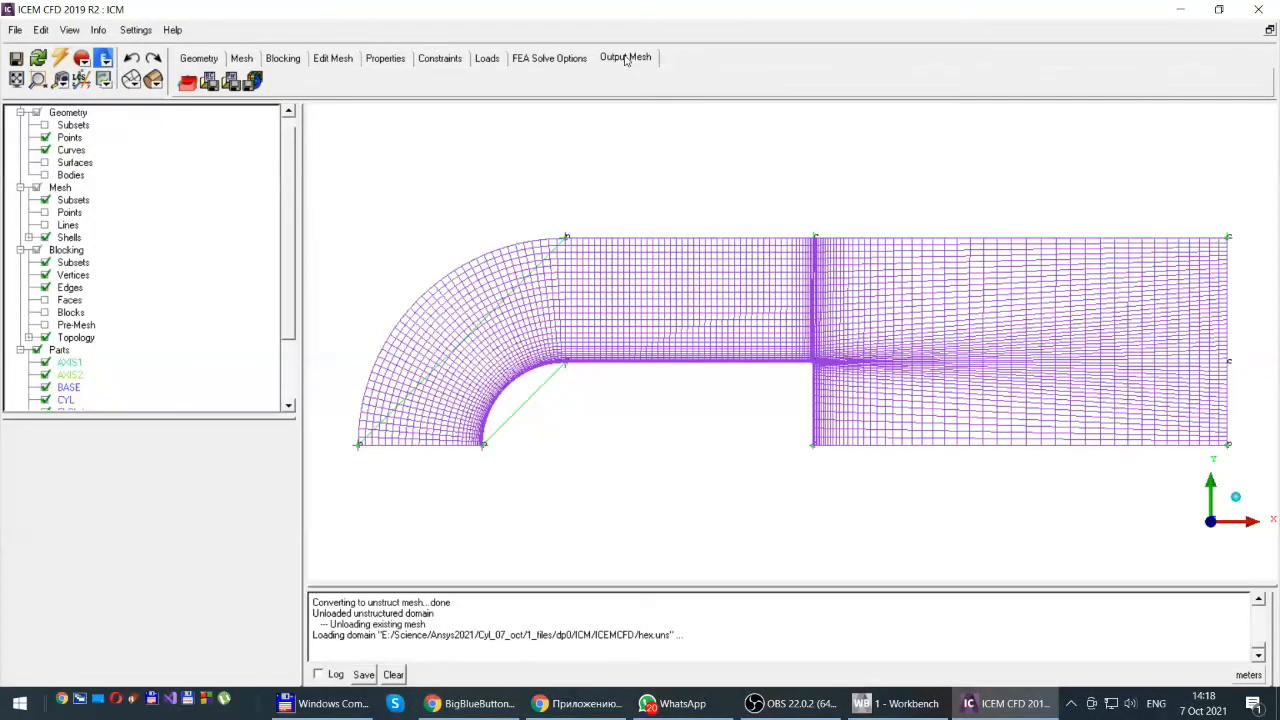
pyautogui.click(186, 89)
pyautogui.click(186, 88)
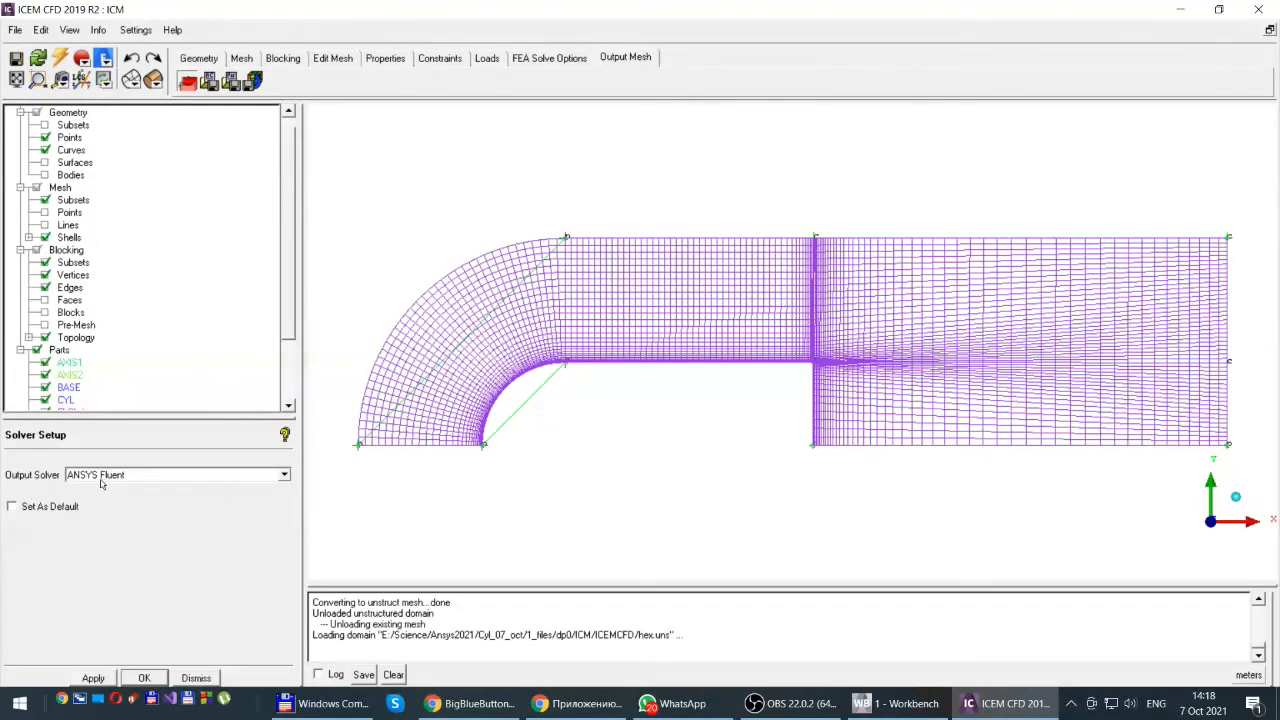
pyautogui.click(92, 679)
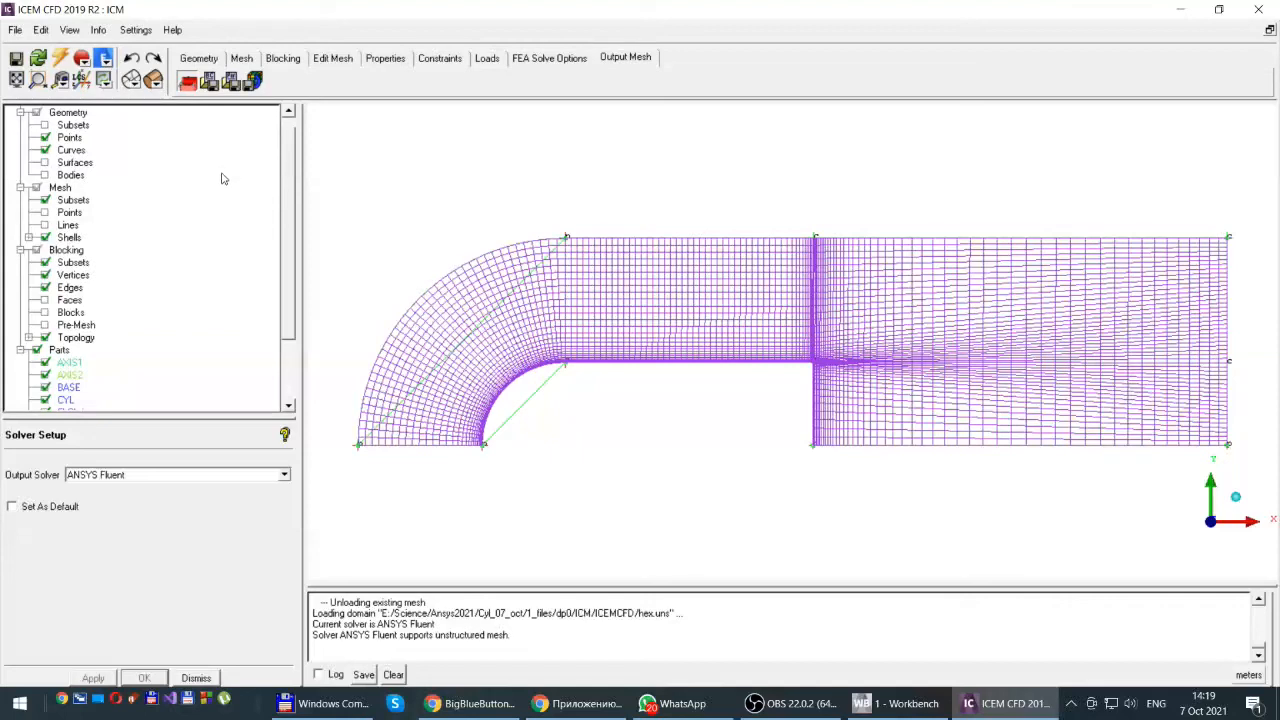
# Step: Open the part boundary conditions, compare the edge parts with the model's part list, including FRONT, INLET and TOP, and accept them
pyautogui.click(208, 83)
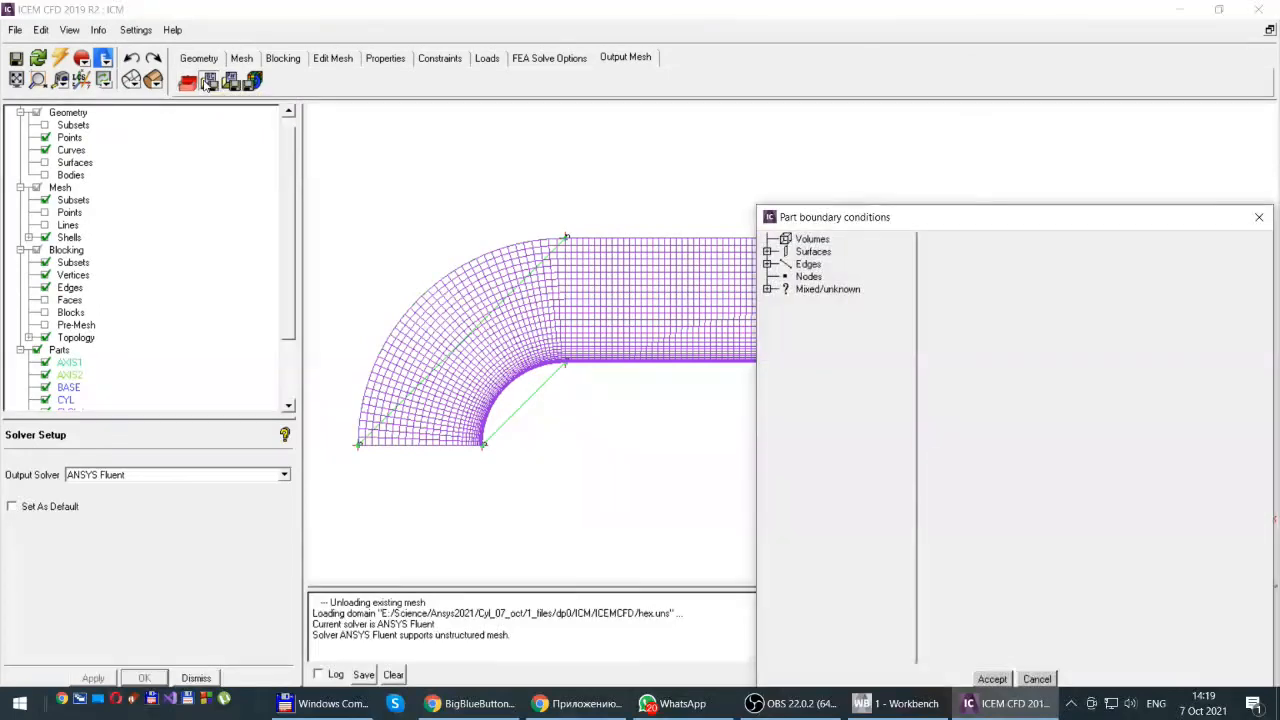
pyautogui.moveTo(1024, 222); pyautogui.dragTo(794, 102)
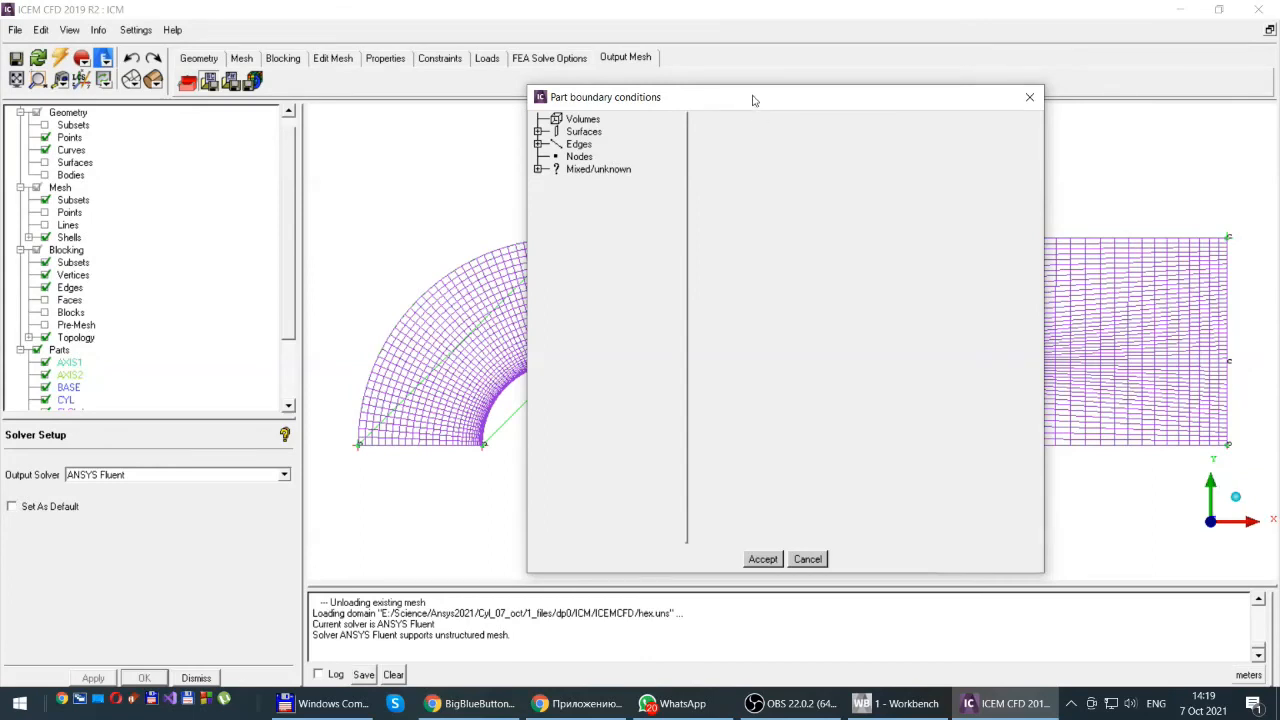
pyautogui.click(538, 144)
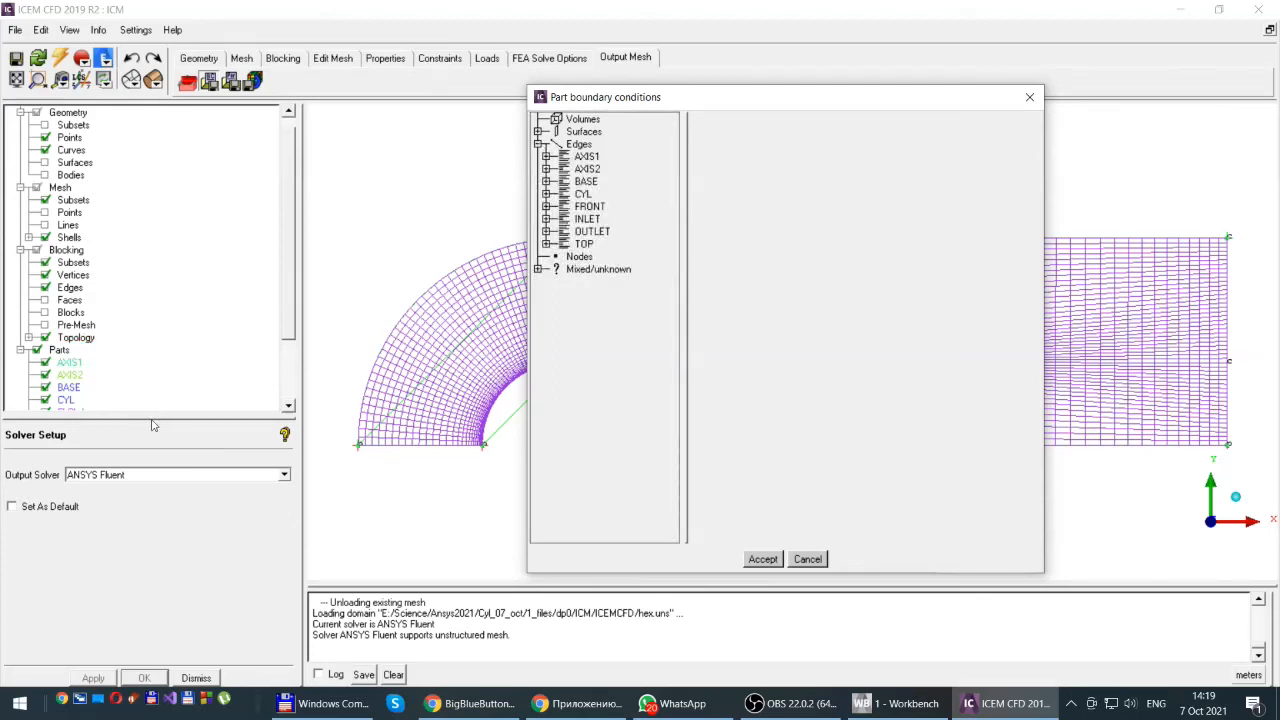
pyautogui.moveTo(152, 416); pyautogui.dragTo(149, 475)
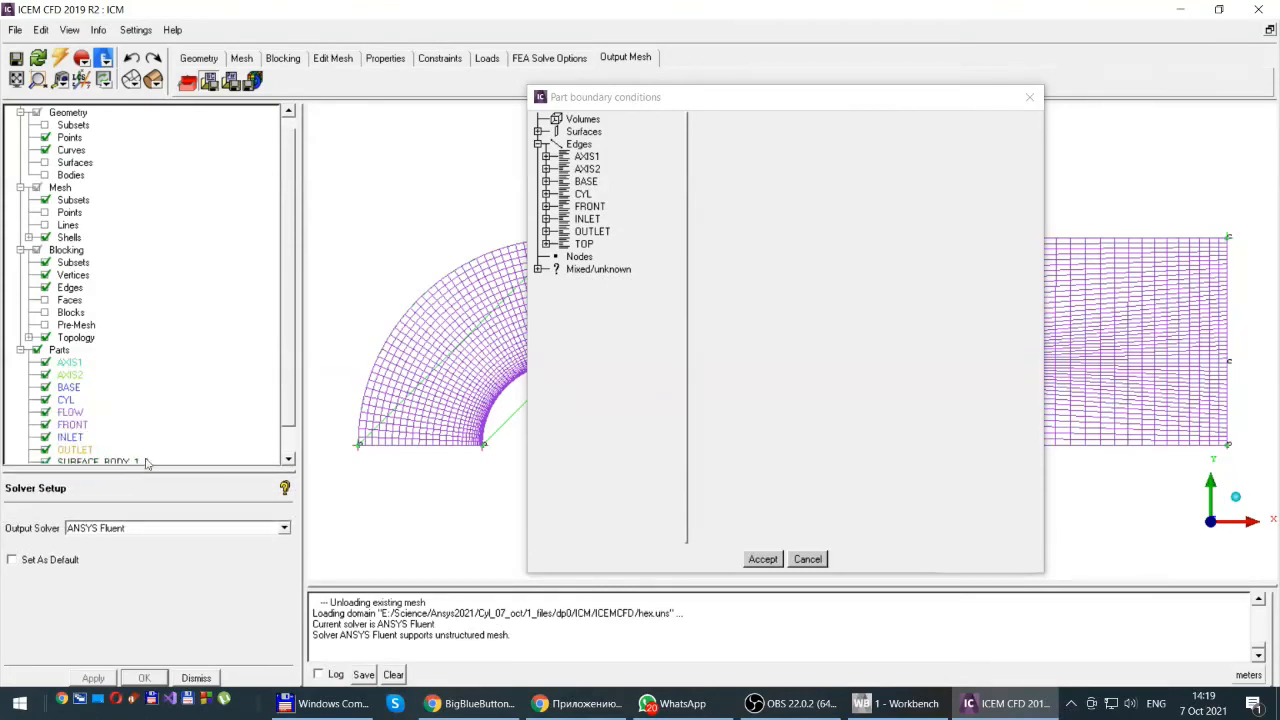
pyautogui.moveTo(288, 399); pyautogui.dragTo(288, 418)
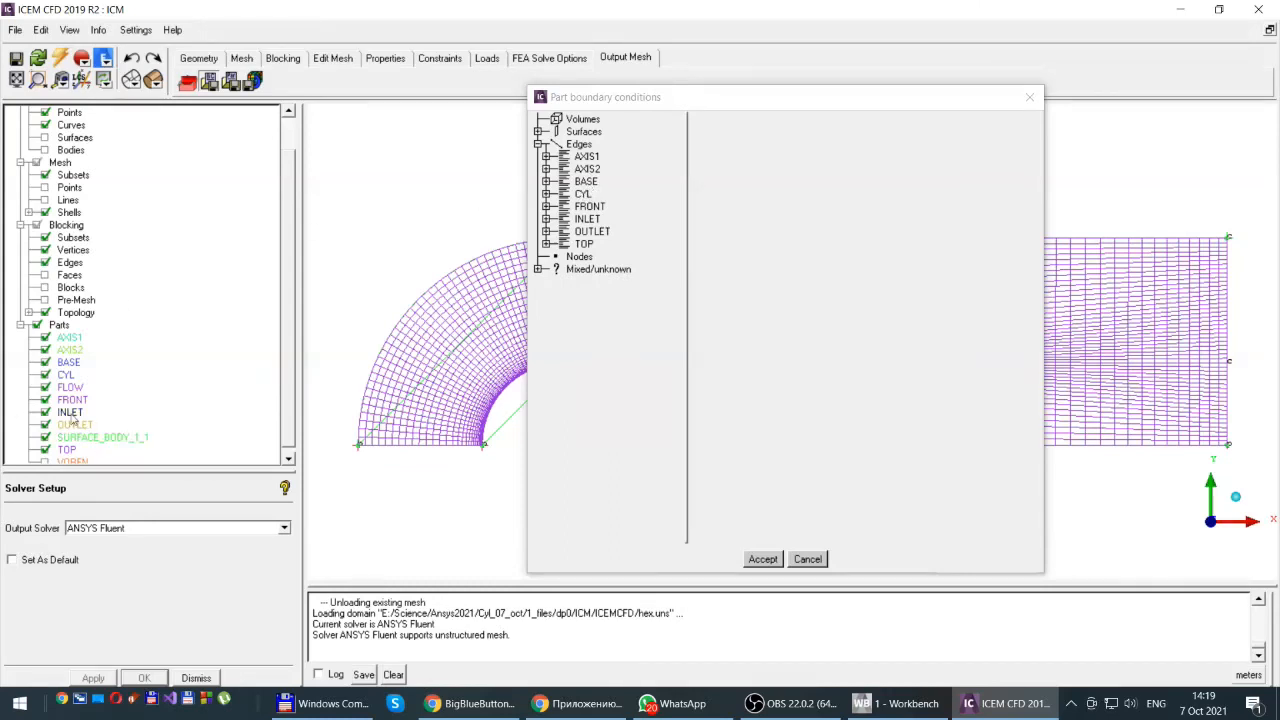
pyautogui.click(587, 208)
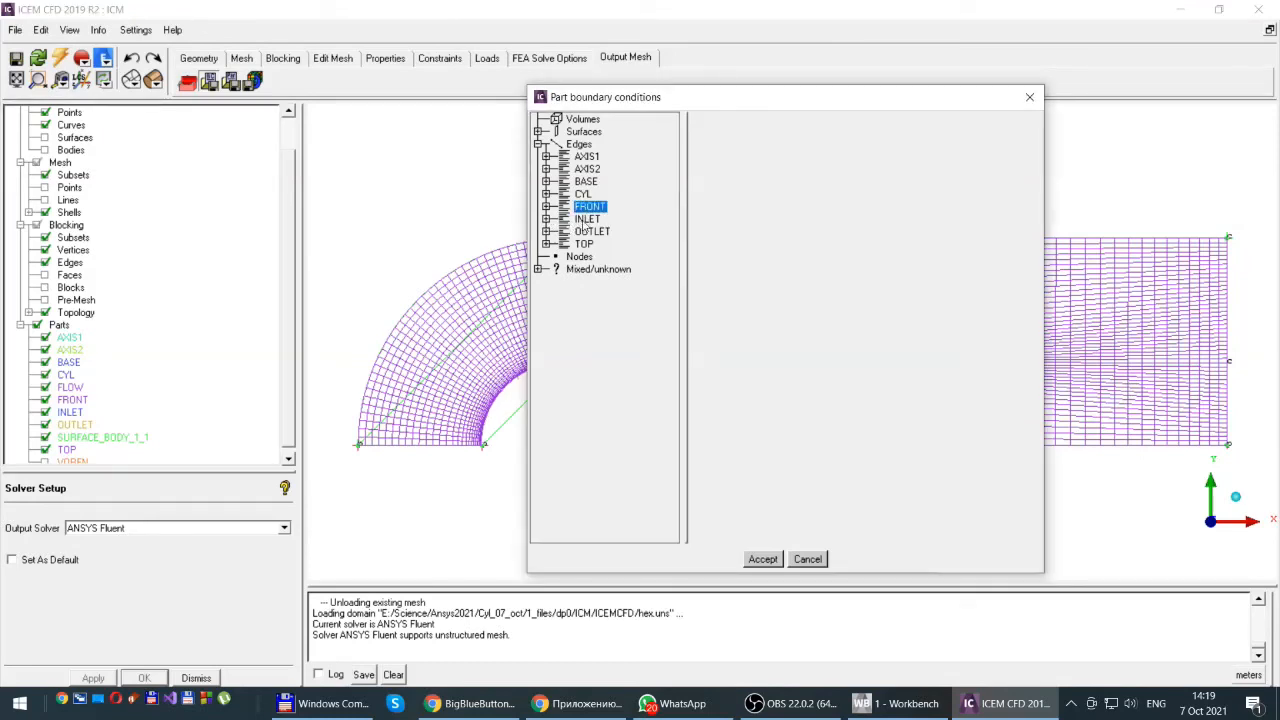
pyautogui.click(585, 220)
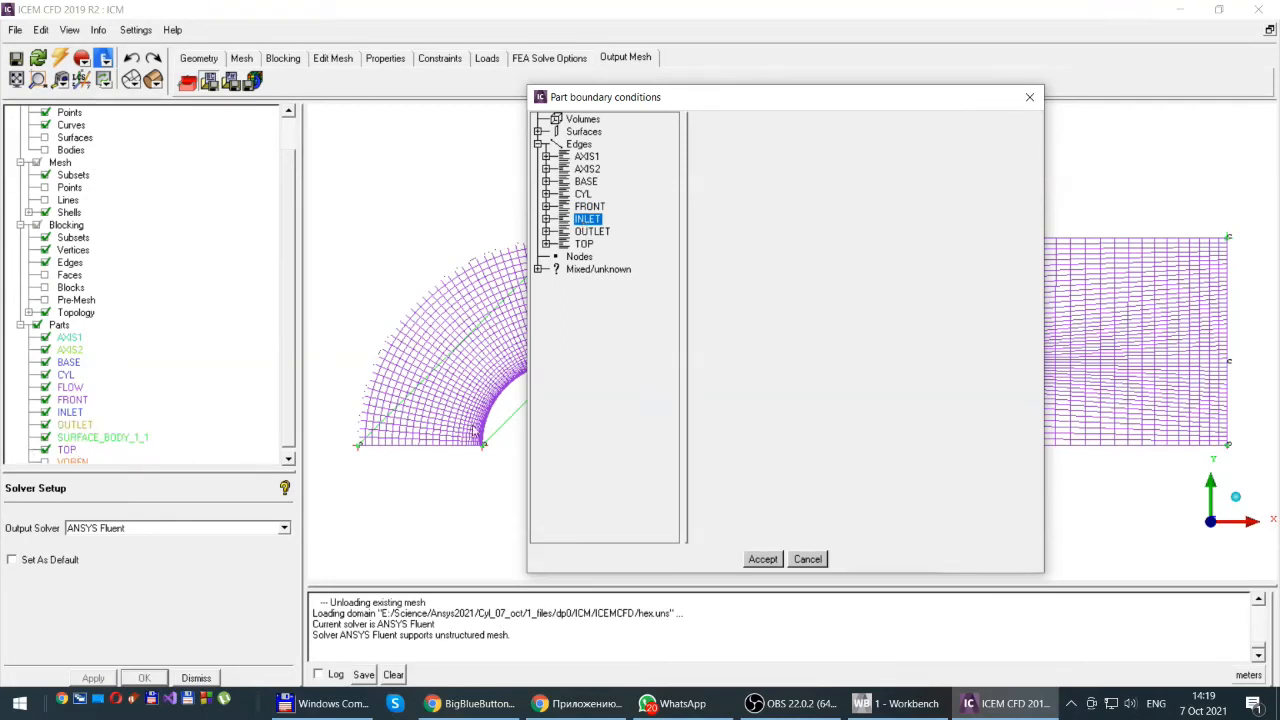
pyautogui.click(585, 245)
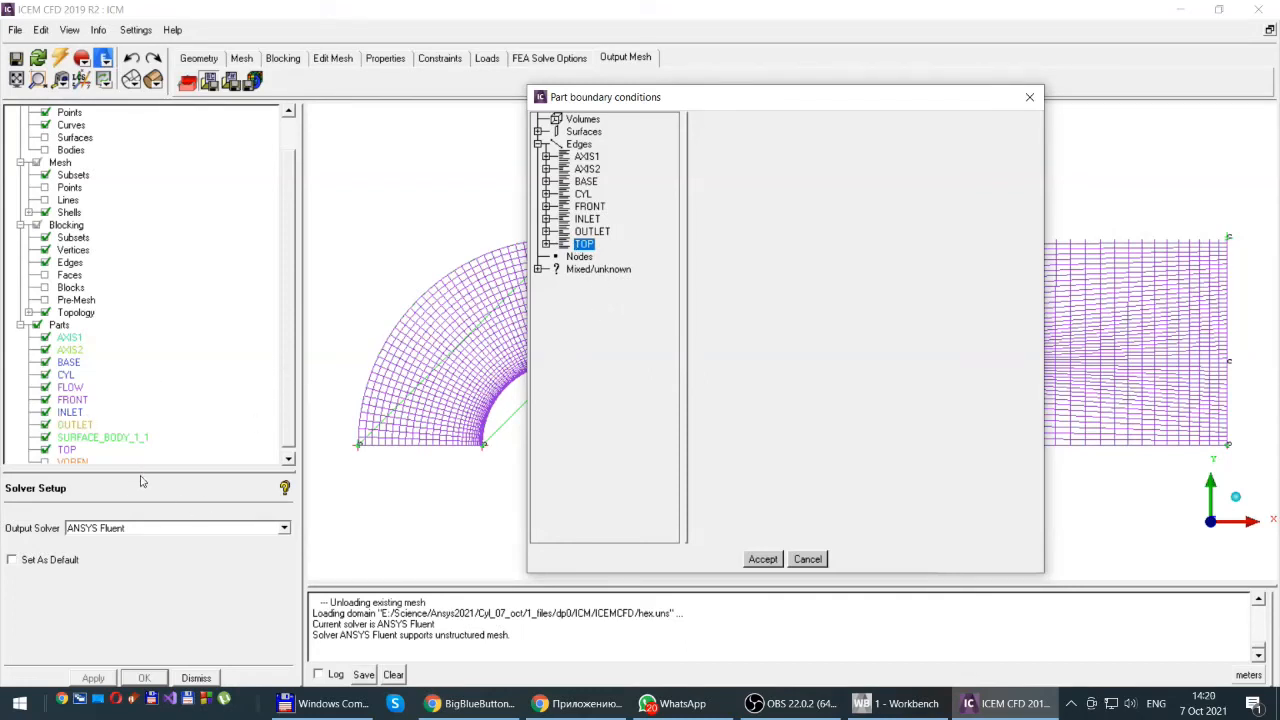
pyautogui.moveTo(141, 479); pyautogui.dragTo(141, 506)
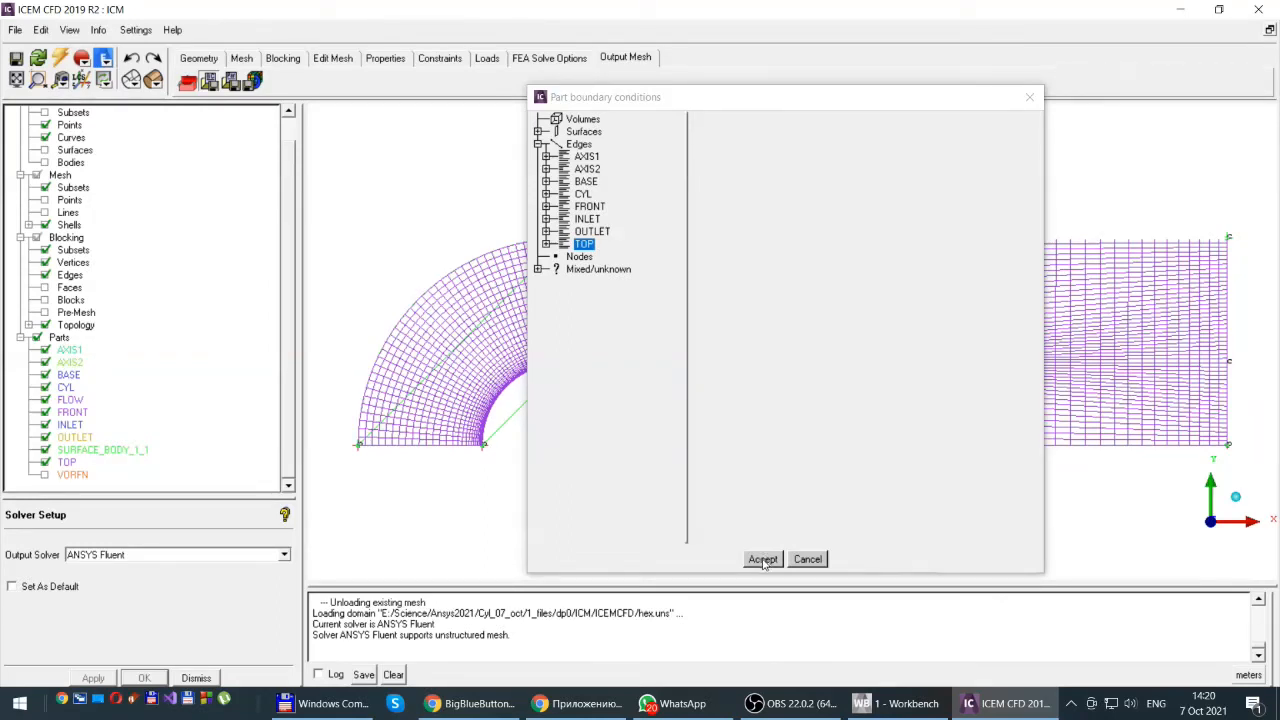
pyautogui.click(762, 560)
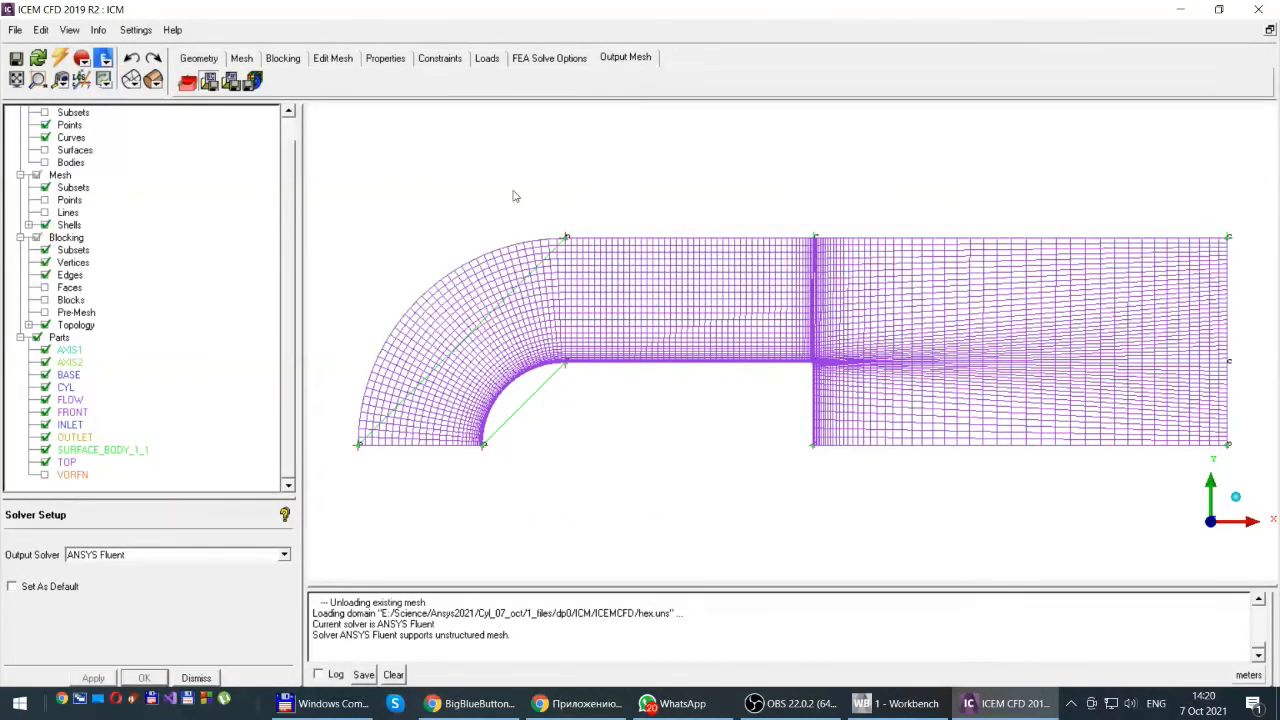
# Step: Save the project and write the ICM mesh as a Fluent input file with 2D grid dimension and binary writing set to No
pyautogui.click(255, 82)
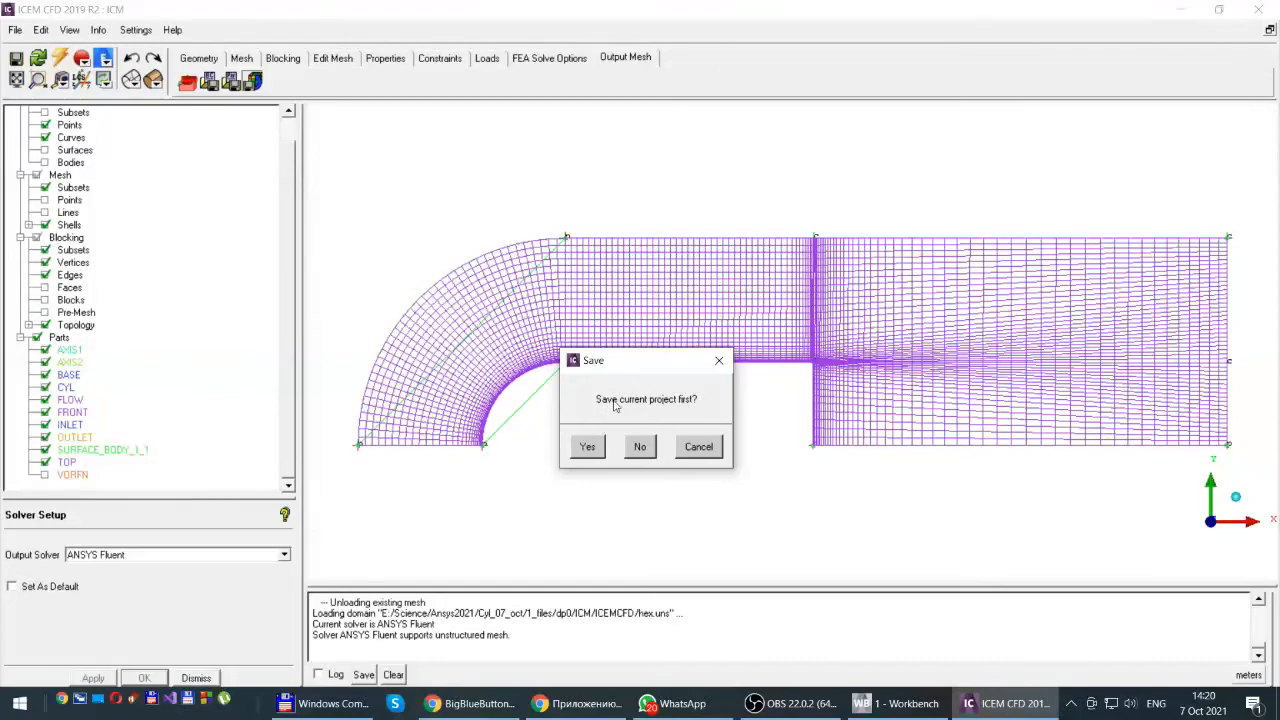
pyautogui.click(588, 448)
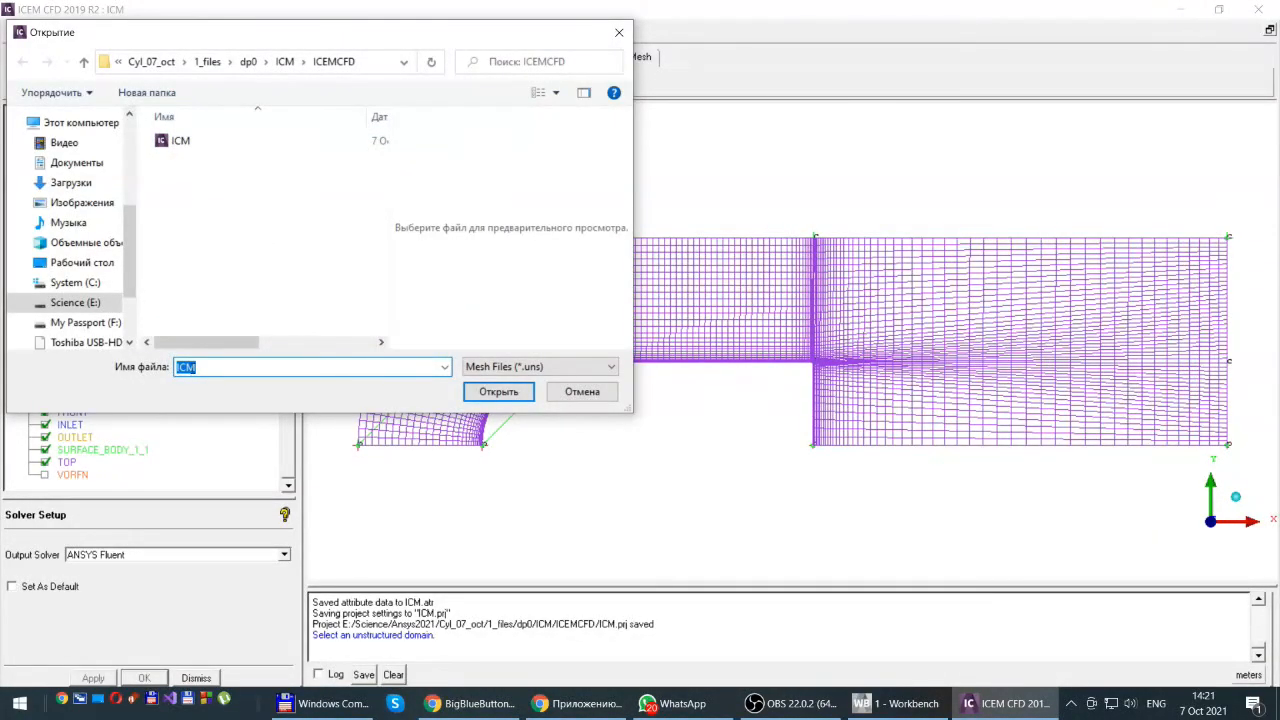
pyautogui.click(497, 392)
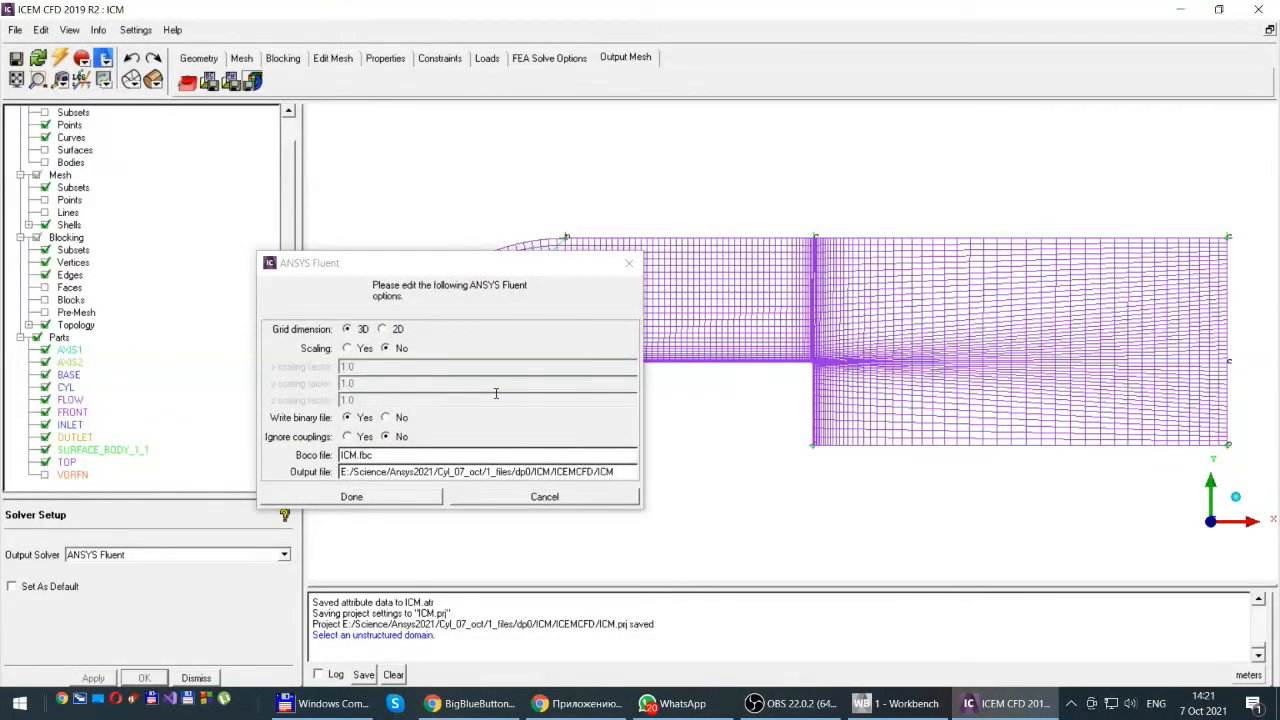
pyautogui.moveTo(470, 265); pyautogui.dragTo(555, 152)
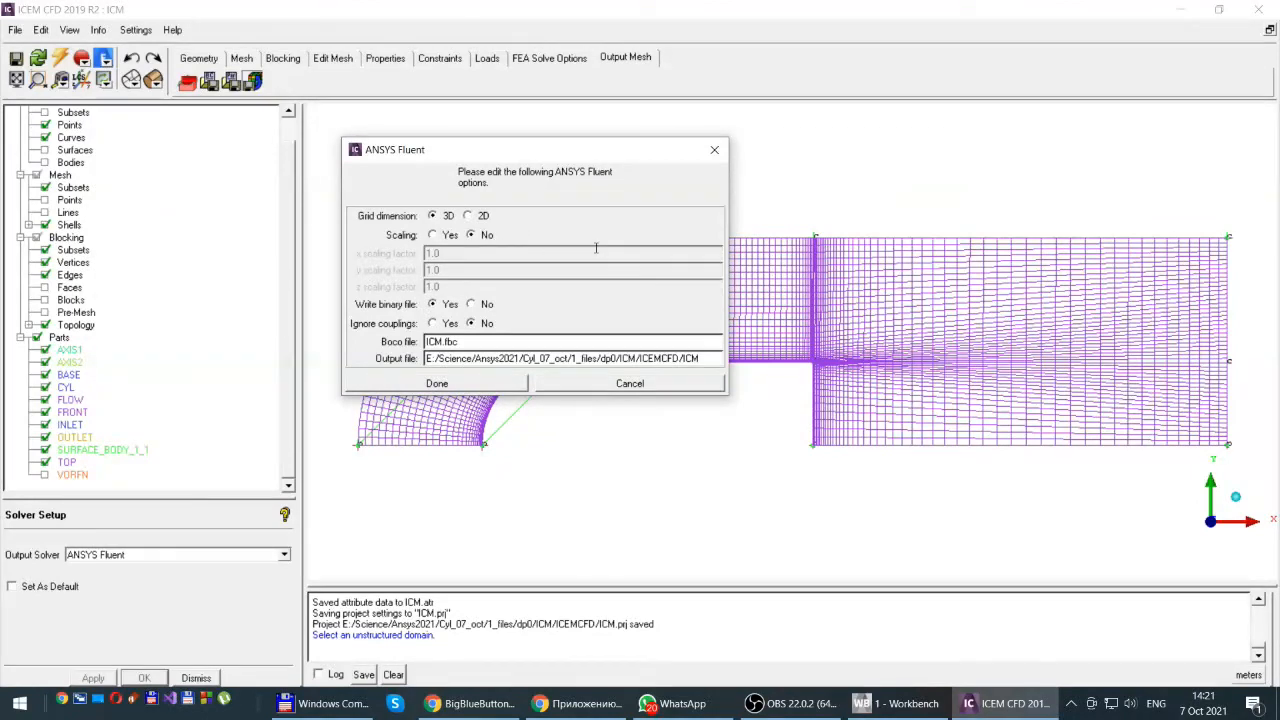
pyautogui.click(469, 217)
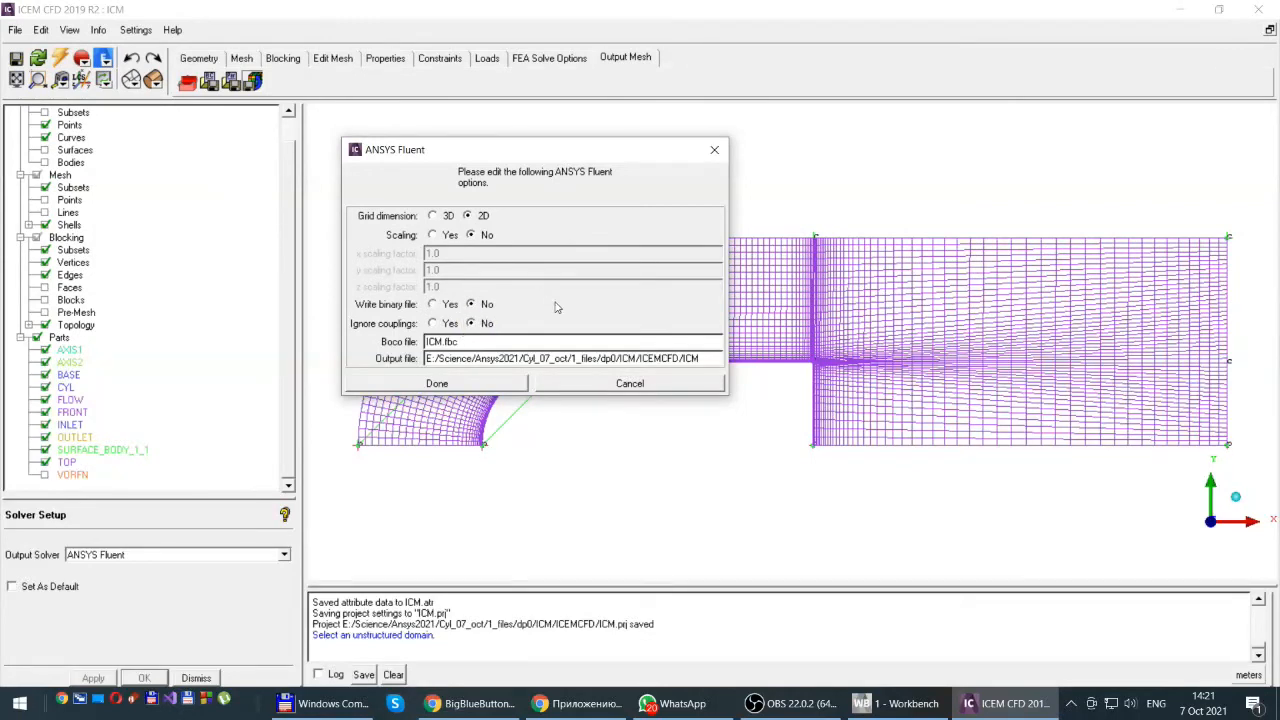
pyautogui.click(436, 384)
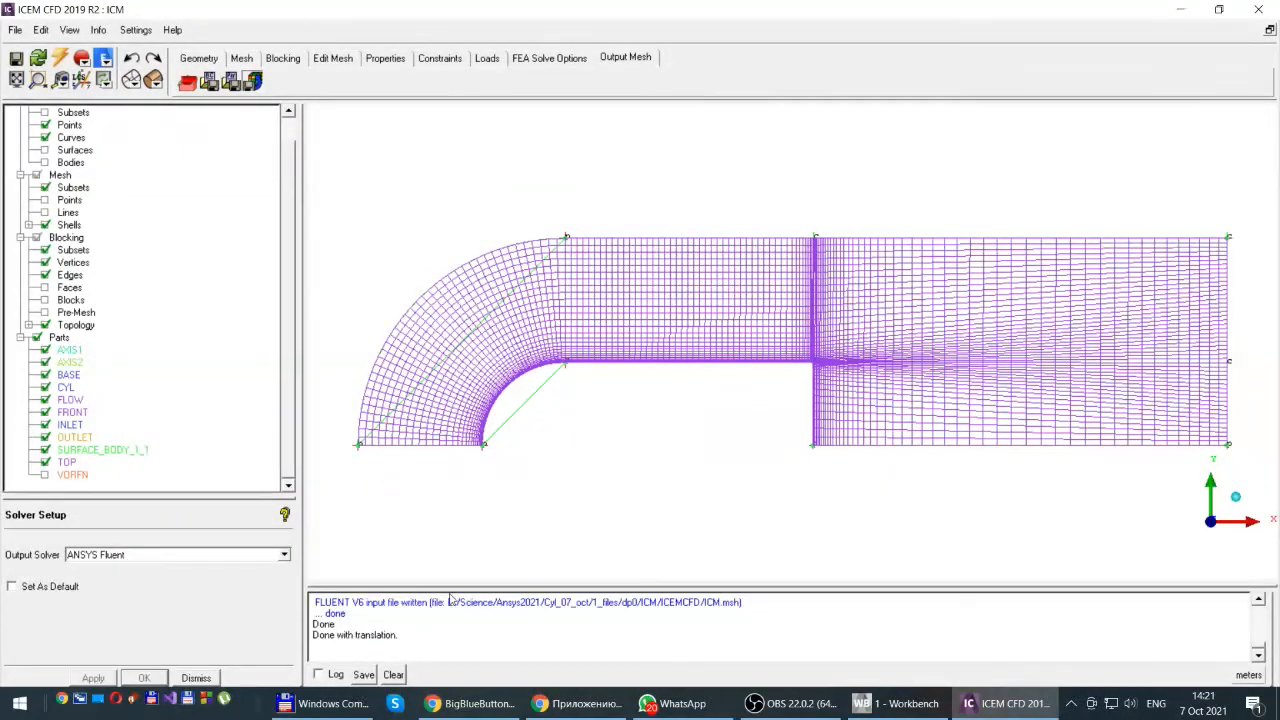
# Step: Enlarge the message area and review the mesh check and output file messages of the Fluent export
pyautogui.scroll(1, 531, 610)
pyautogui.scroll(1, 531, 606)
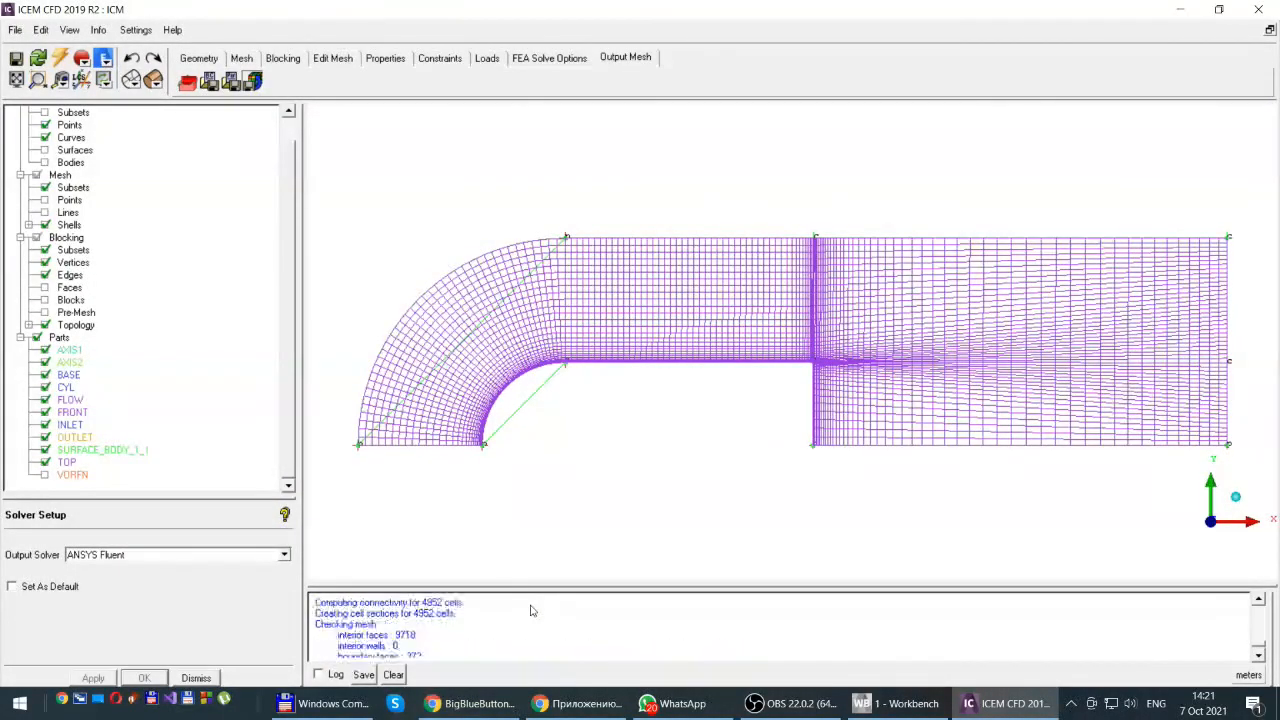
pyautogui.scroll(-2, 532, 610)
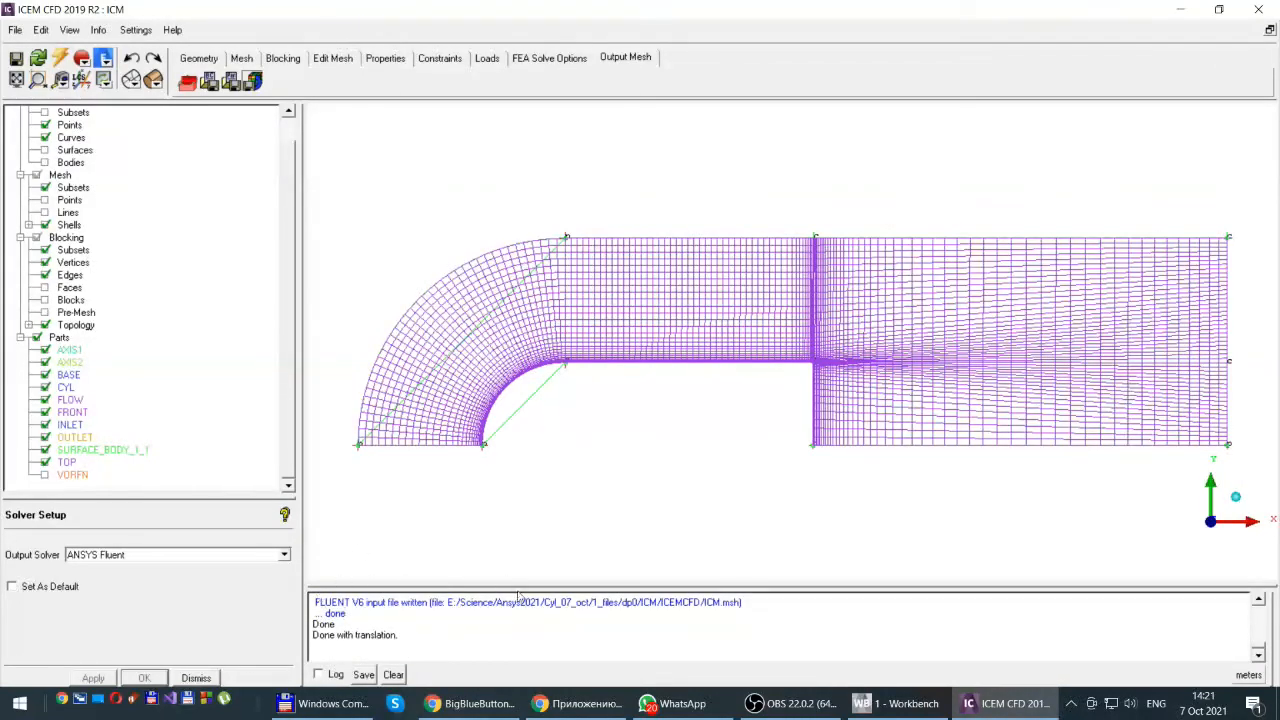
pyautogui.moveTo(516, 595); pyautogui.dragTo(500, 518)
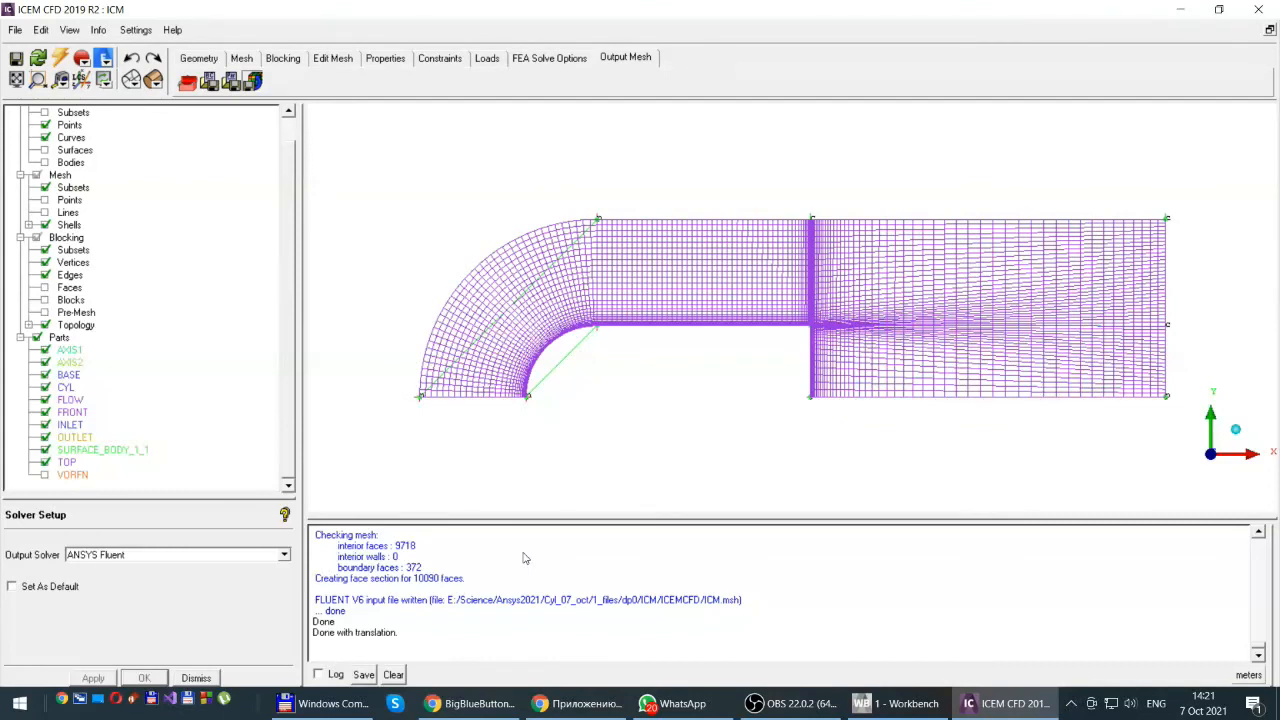
# Step: Switch to Windows Commander, go to Cyl_07_oct\1_files\dp0\Icm\Icemcfd inside Ansys2021, and duplicate ICM.msh in that folder
pyautogui.click(304, 704)
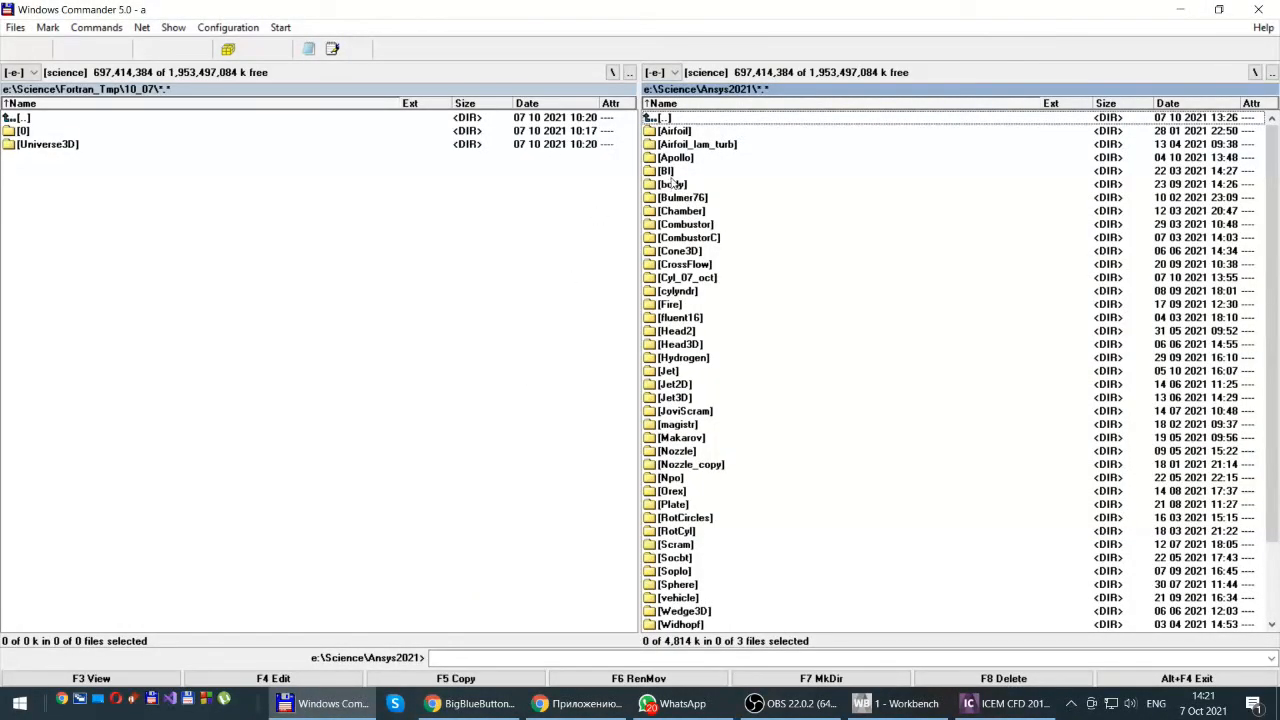
pyautogui.scroll(-3, 750, 268)
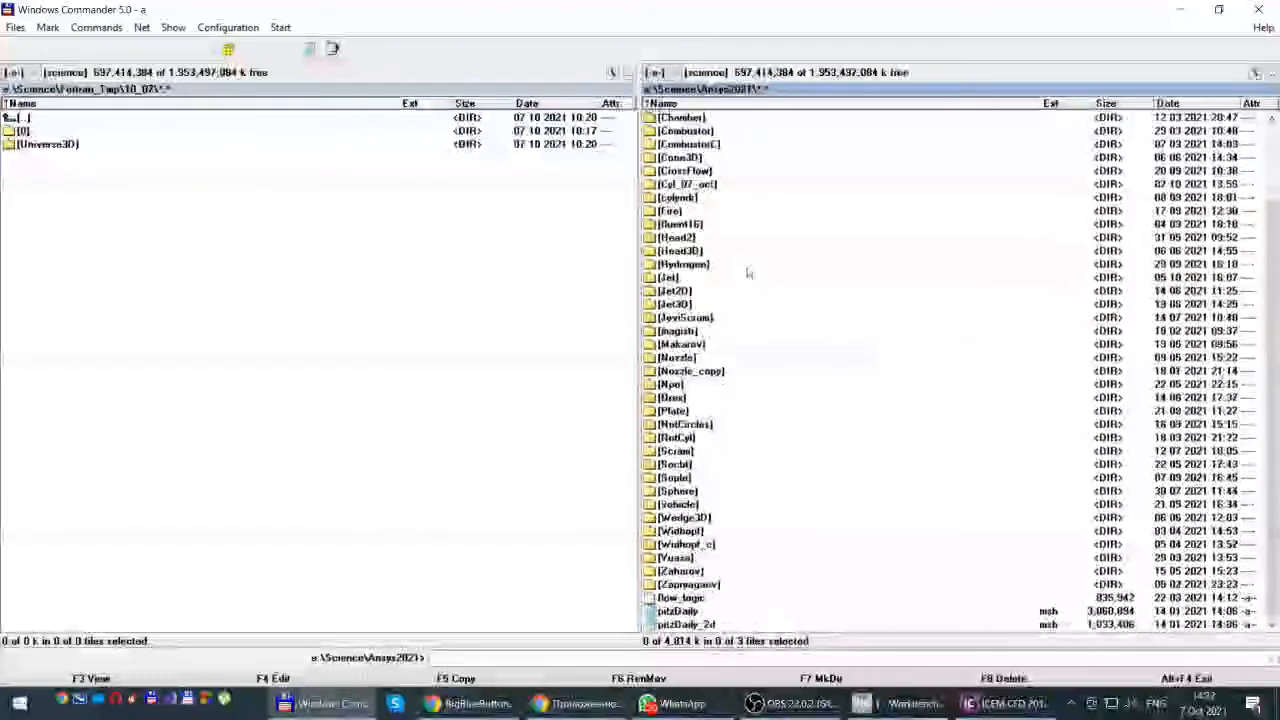
pyautogui.scroll(1, 750, 268)
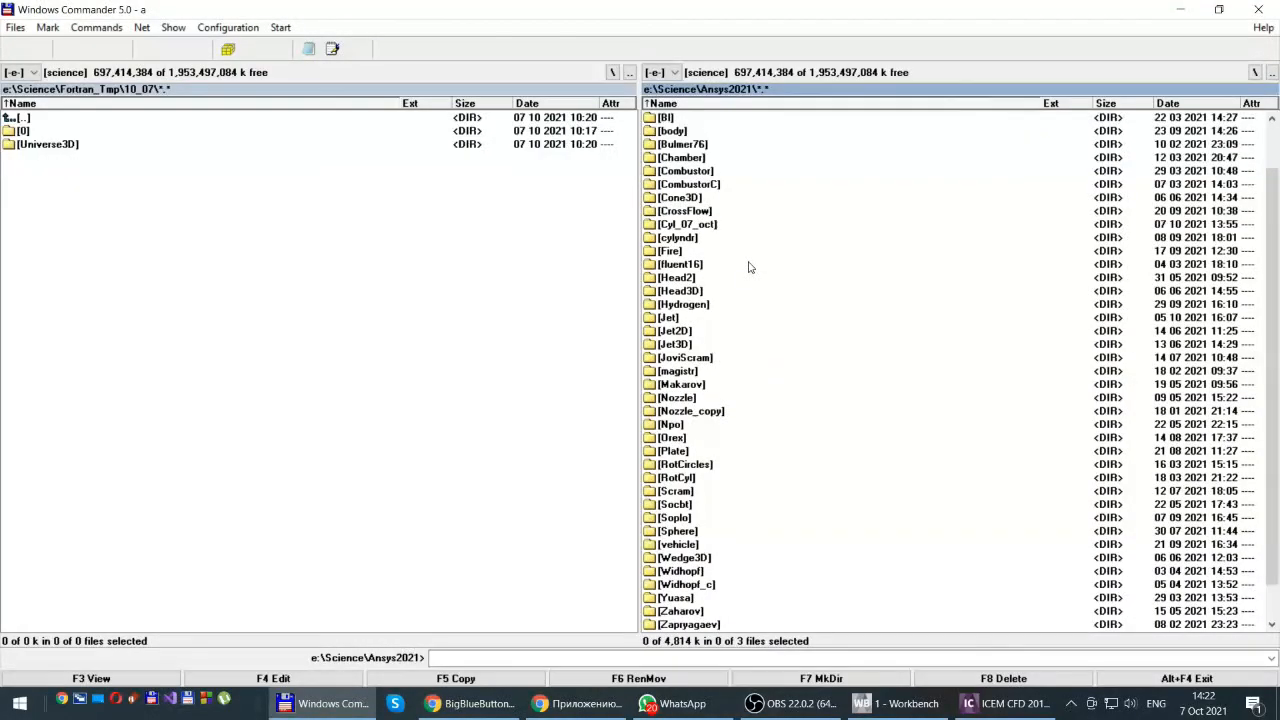
pyautogui.doubleClick(690, 226)
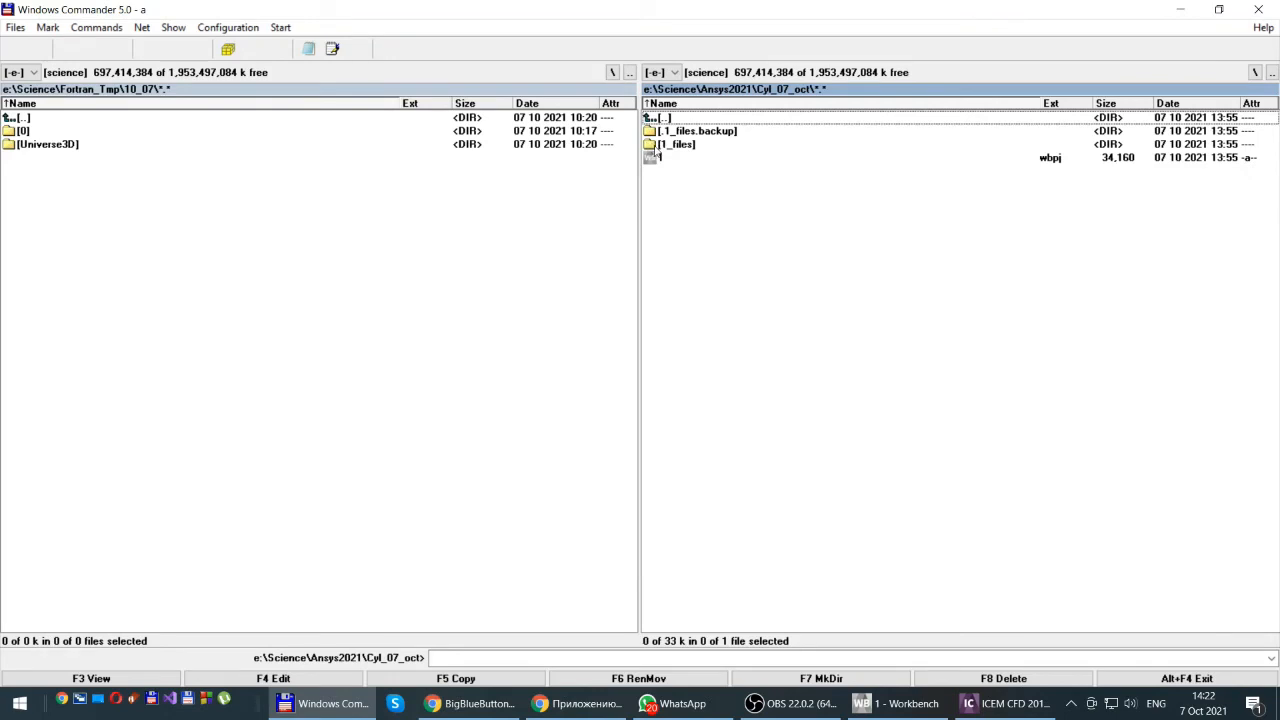
pyautogui.doubleClick(662, 145)
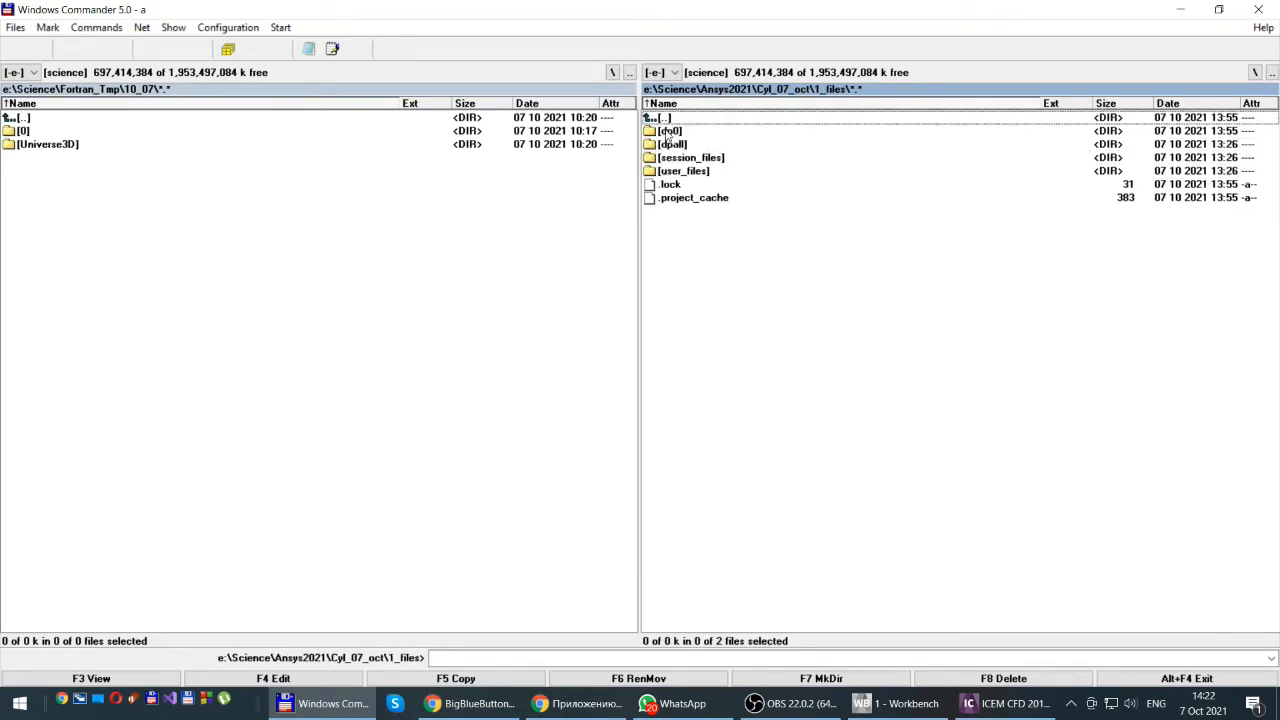
pyautogui.doubleClick(667, 133)
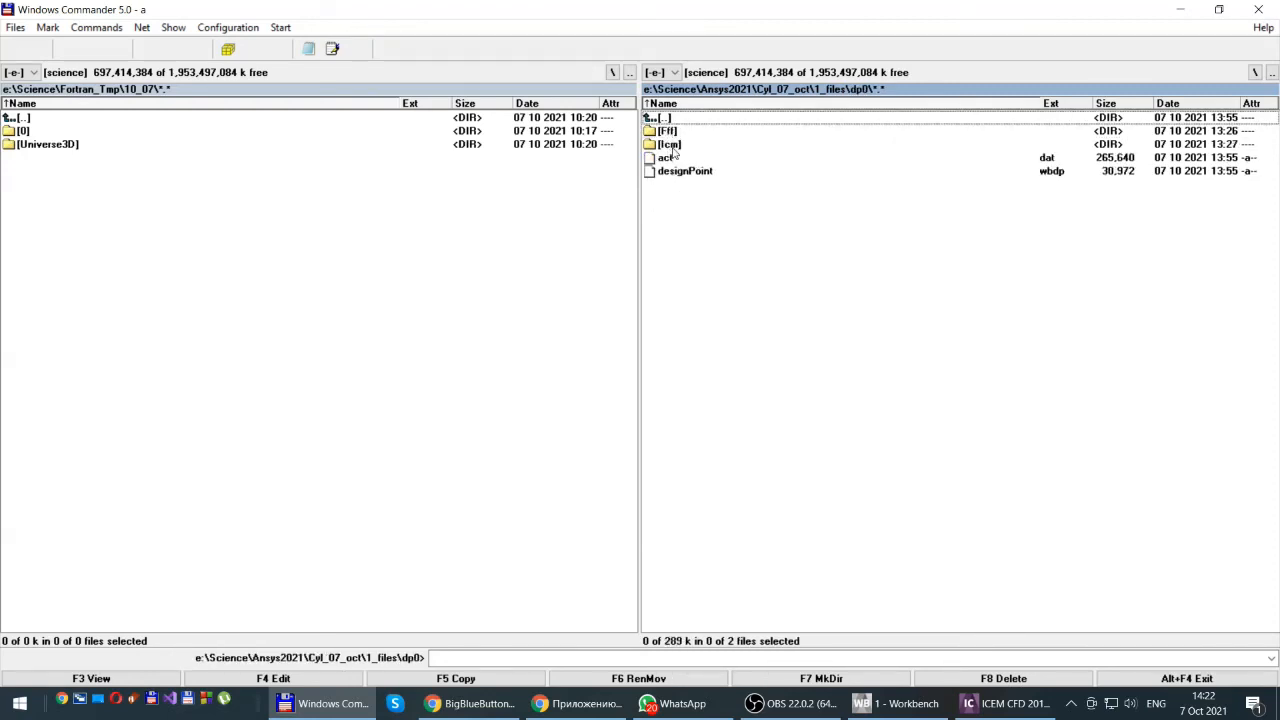
pyautogui.doubleClick(670, 145)
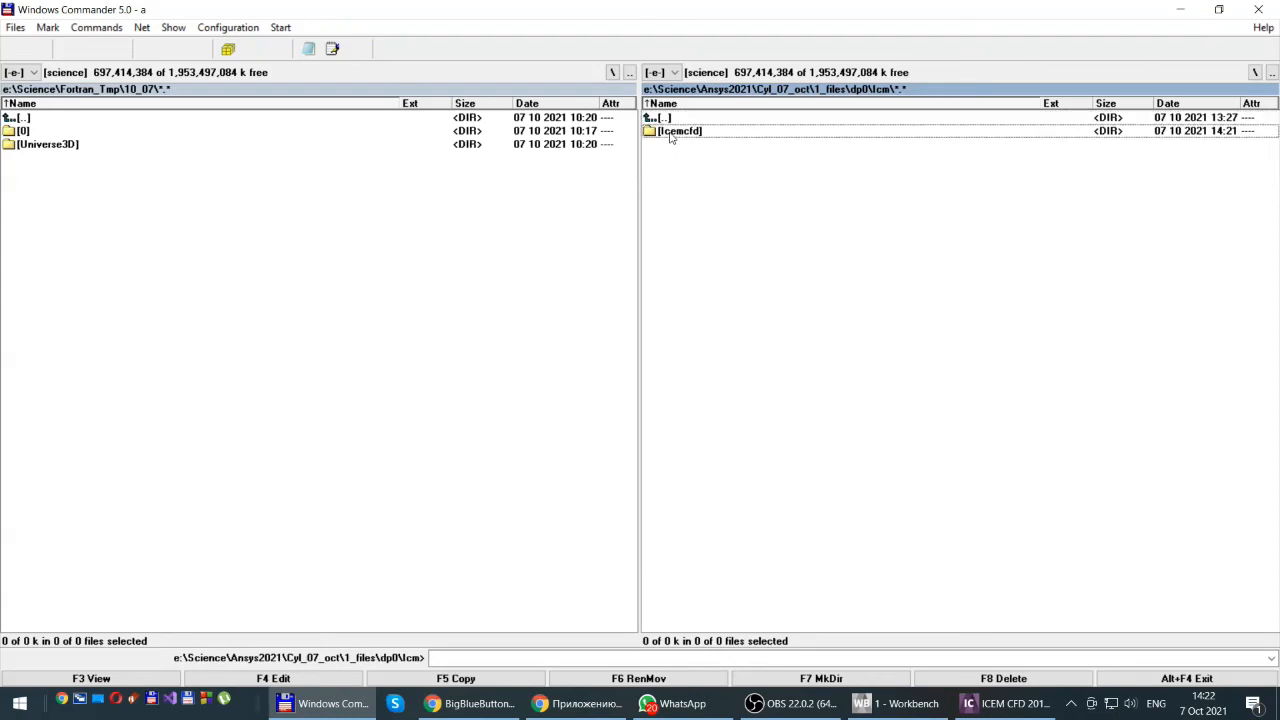
pyautogui.doubleClick(654, 141)
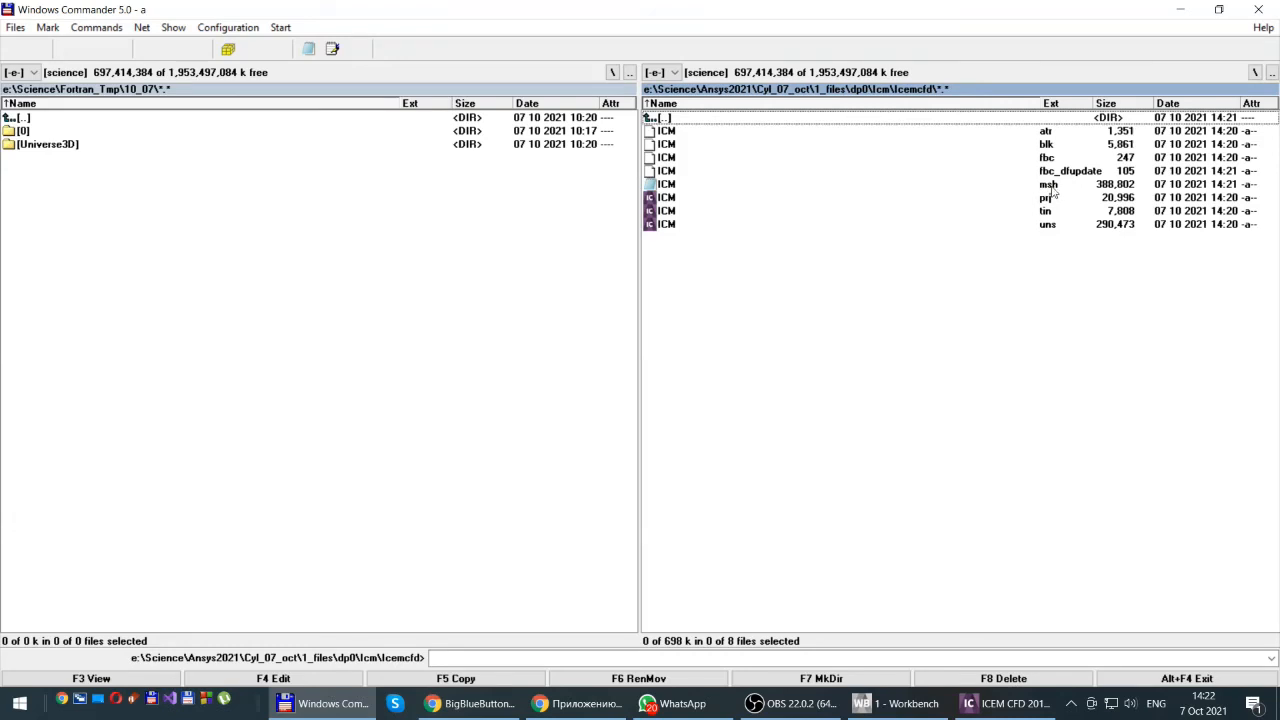
pyautogui.click(666, 186)
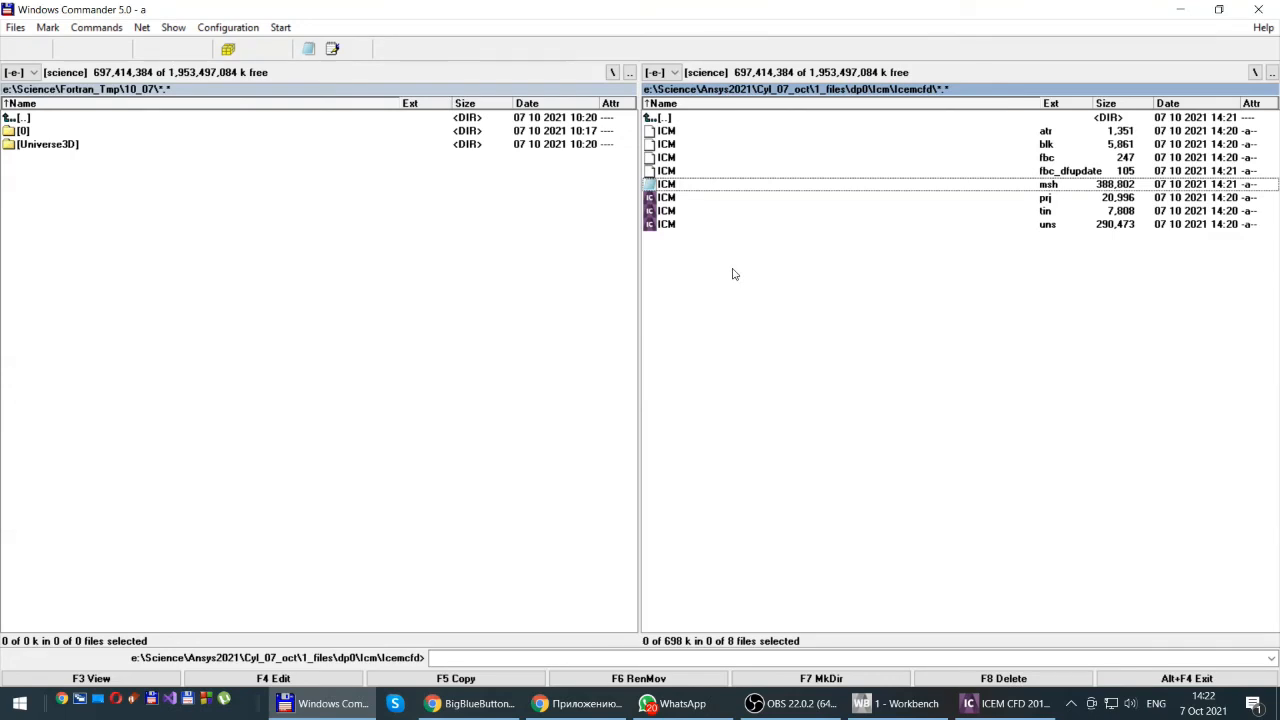
pyautogui.hotkey('ctrl', 'v')
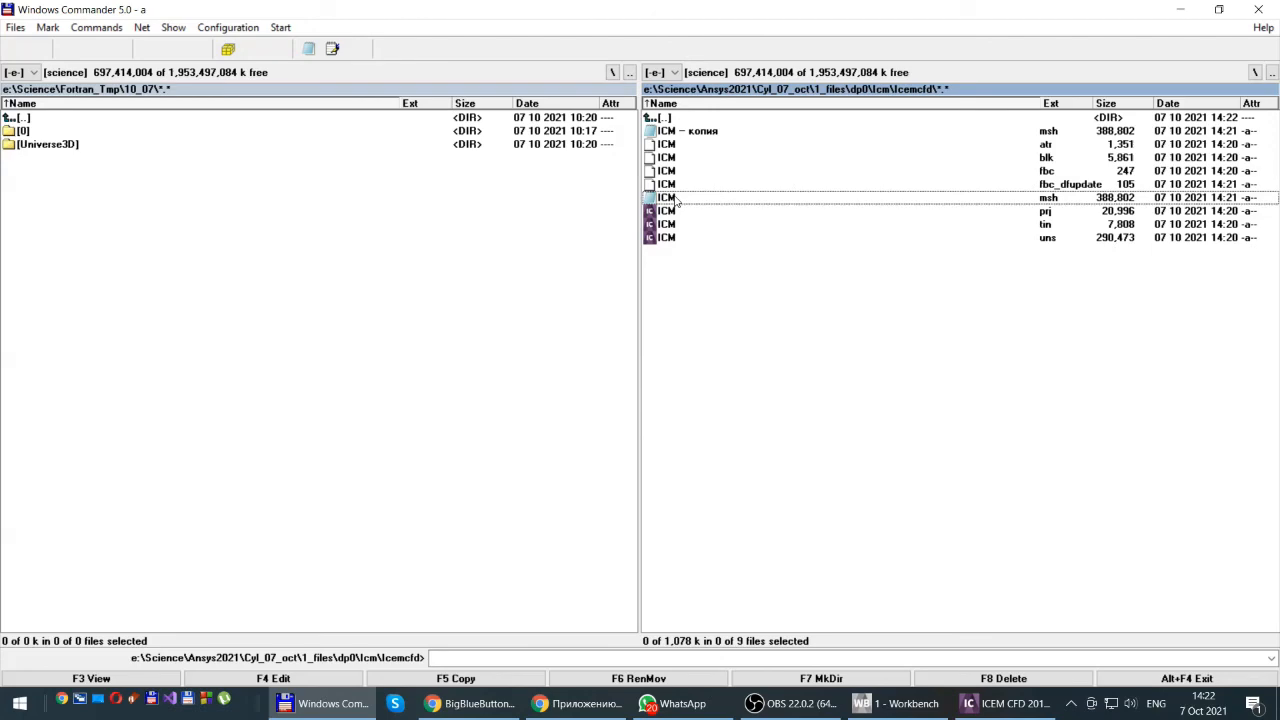
# Step: Open the original ICM.msh as text, examine the boundary types and part names under Zone Sections at its end, and close it
pyautogui.doubleClick(676, 200)
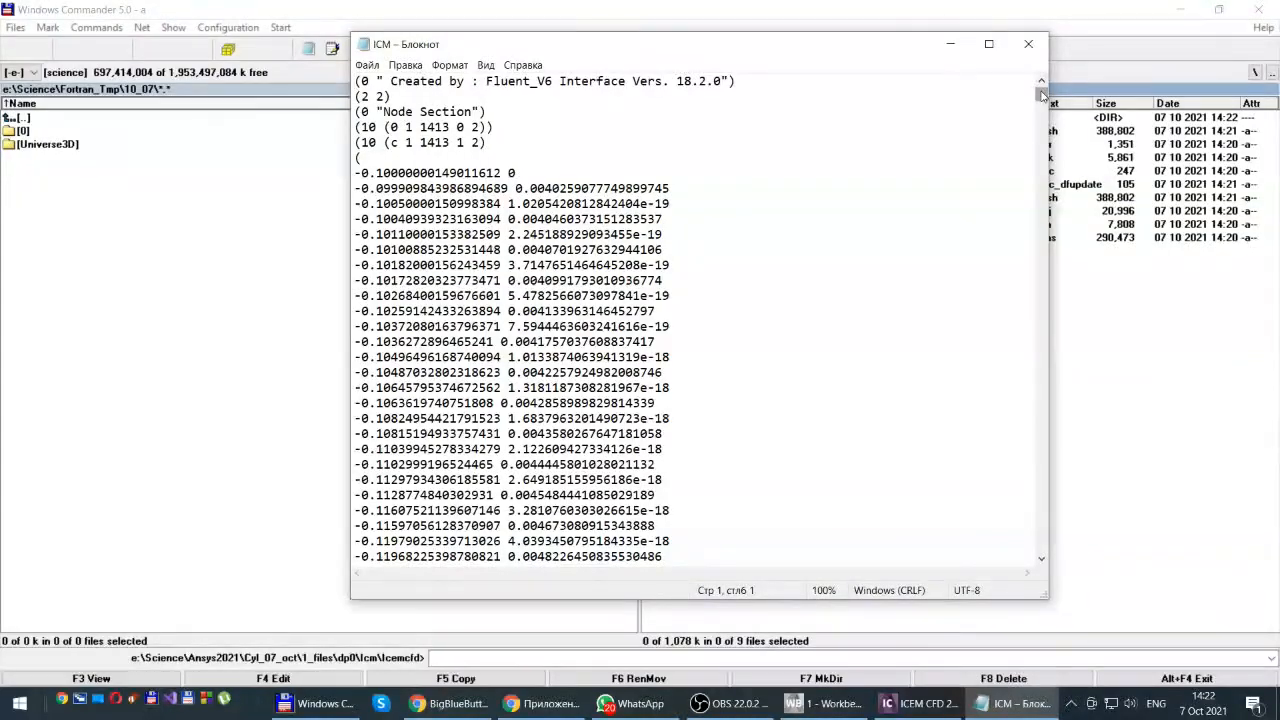
pyautogui.moveTo(1041, 94); pyautogui.dragTo(962, 545)
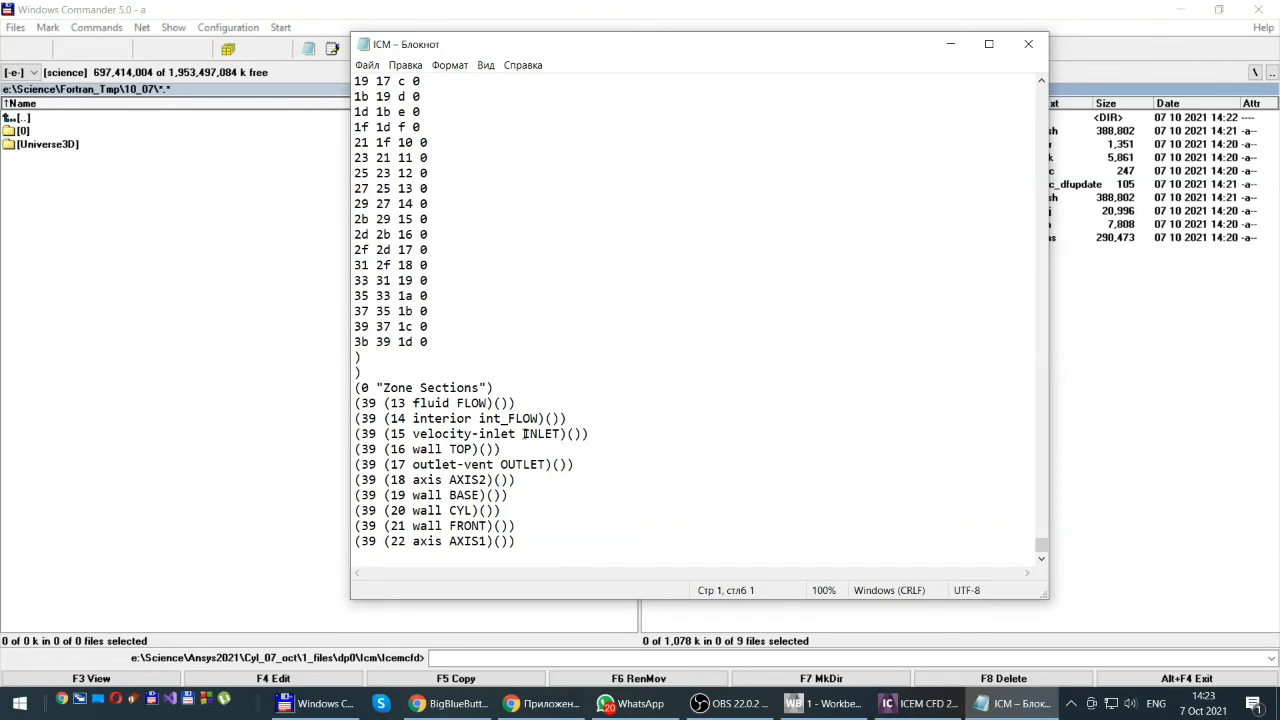
pyautogui.moveTo(524, 433); pyautogui.dragTo(599, 441)
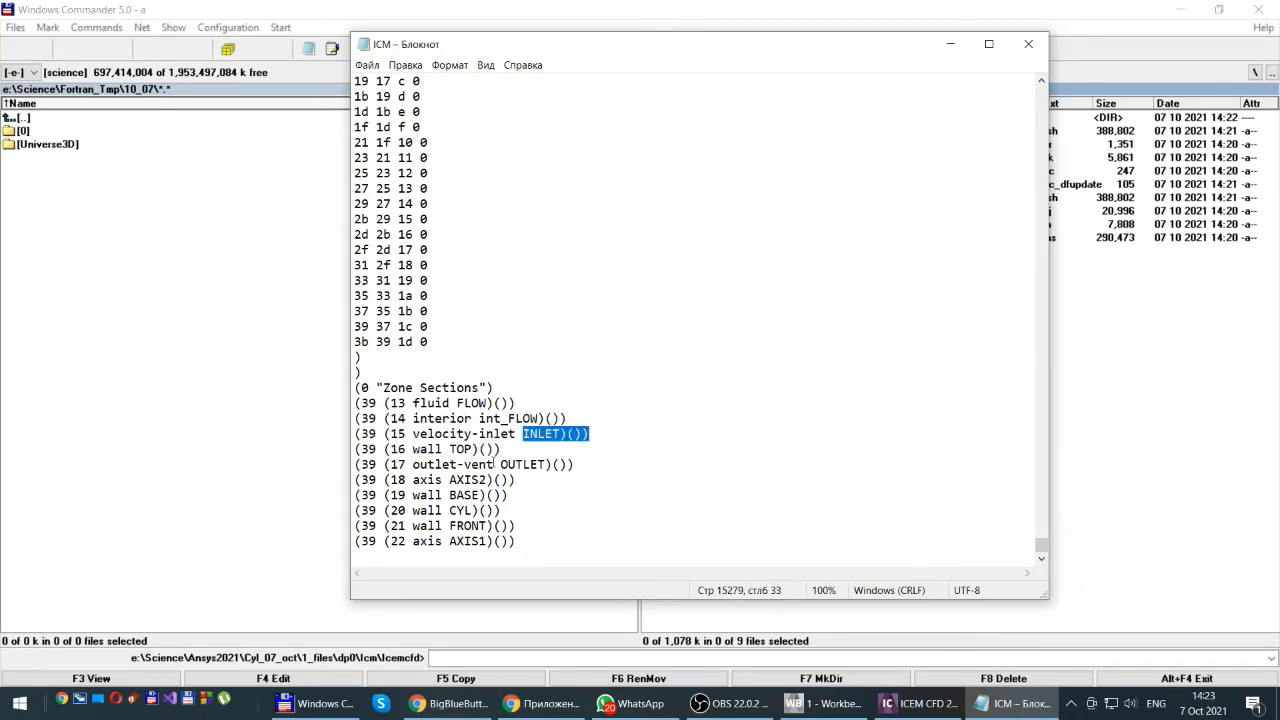
pyautogui.moveTo(449, 450); pyautogui.dragTo(548, 465)
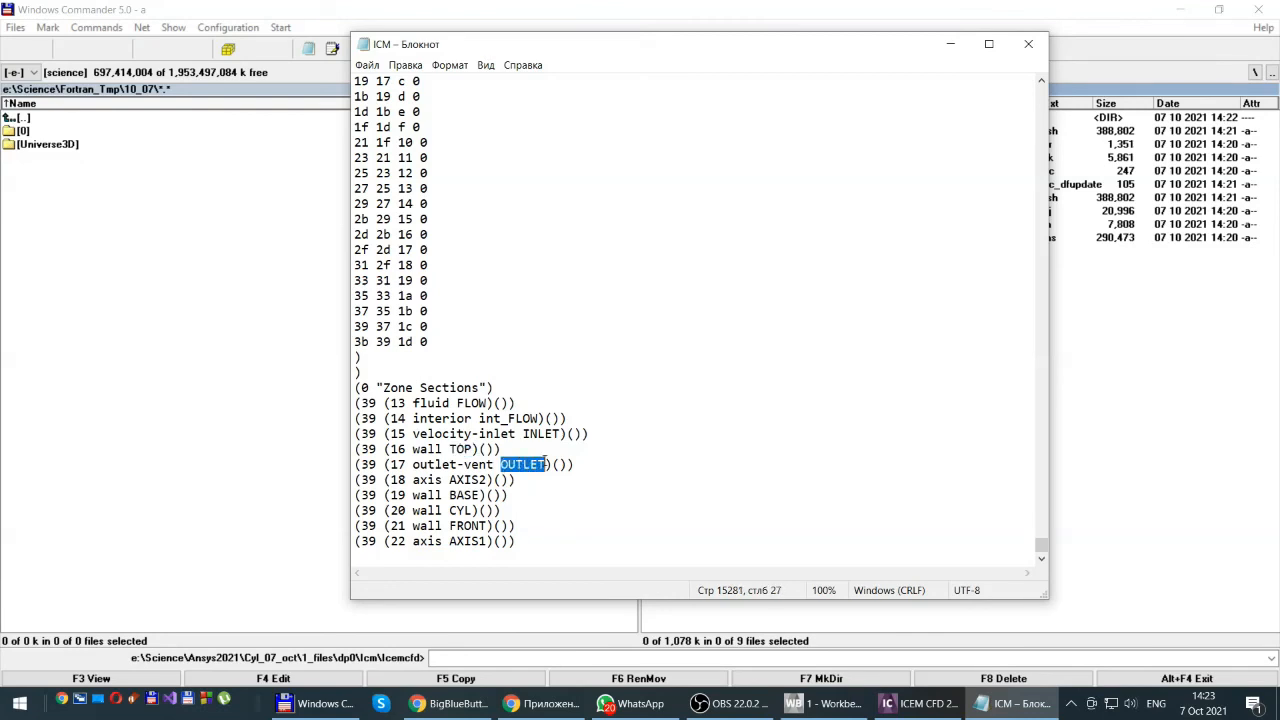
pyautogui.moveTo(449, 480); pyautogui.dragTo(488, 541)
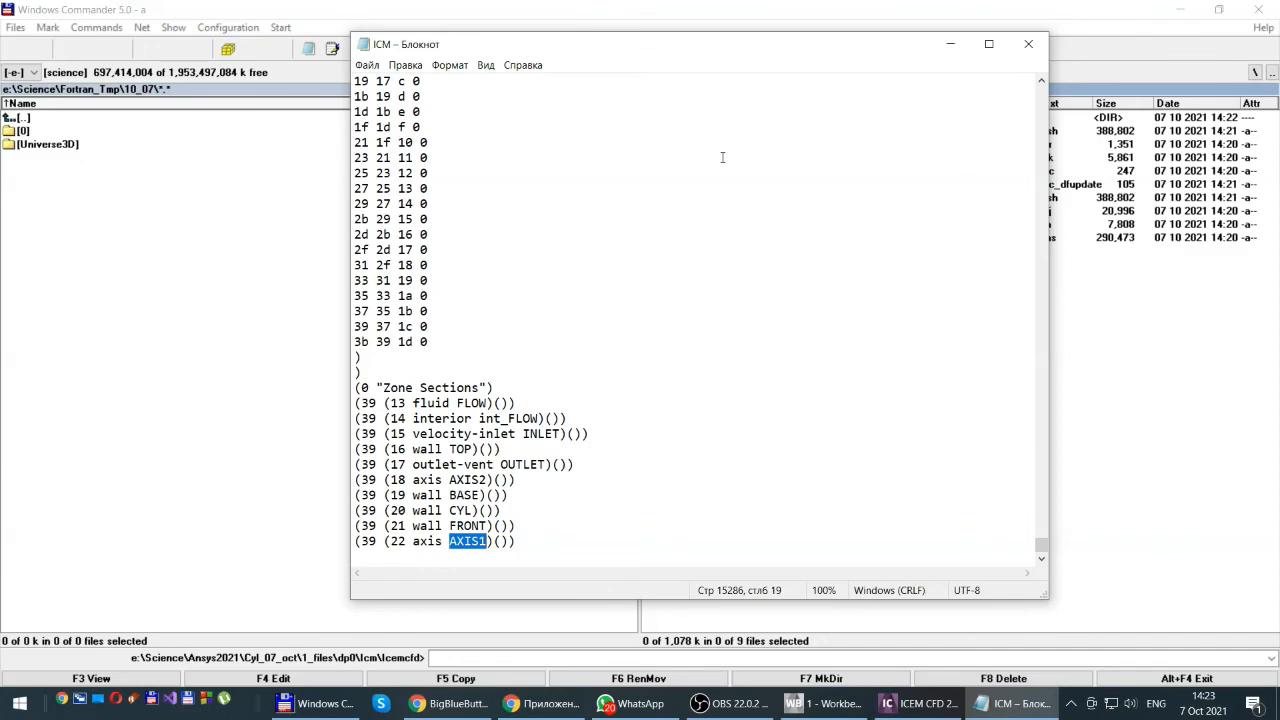
pyautogui.click(1028, 45)
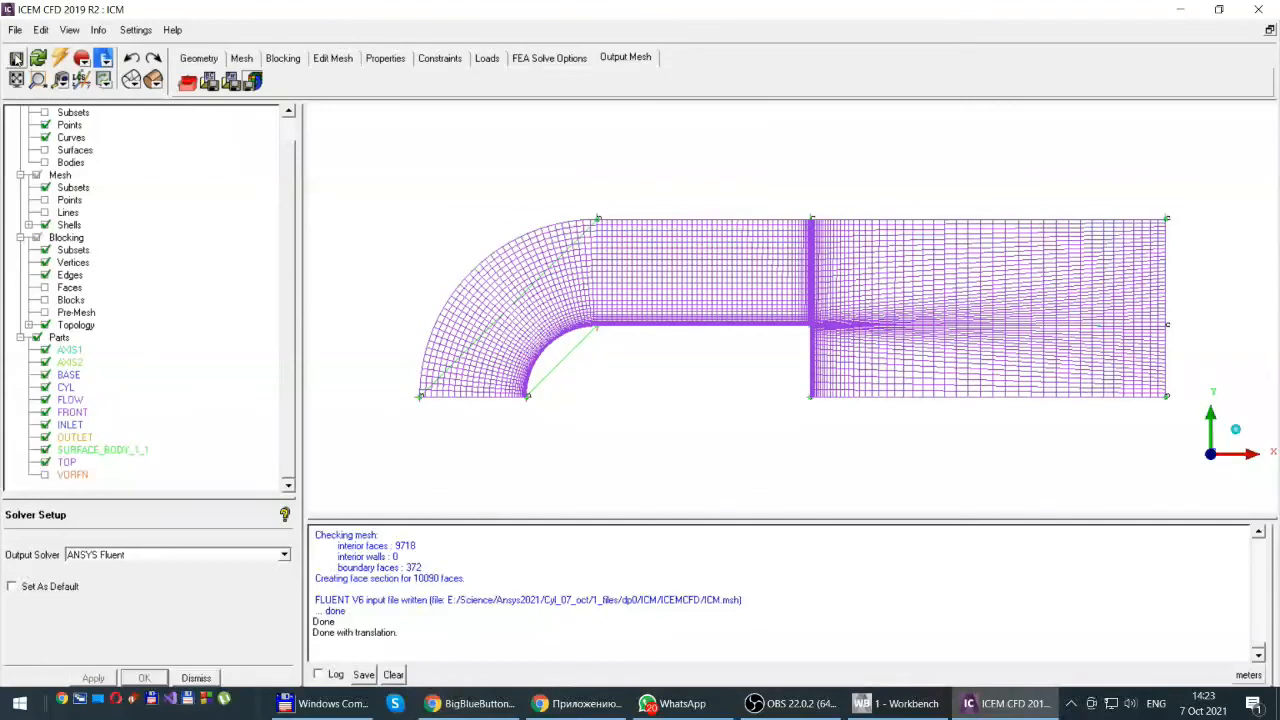
# Step: Save the ICM project in ICEM CFD, close the program and return to the Workbench project schematic
pyautogui.click(18, 60)
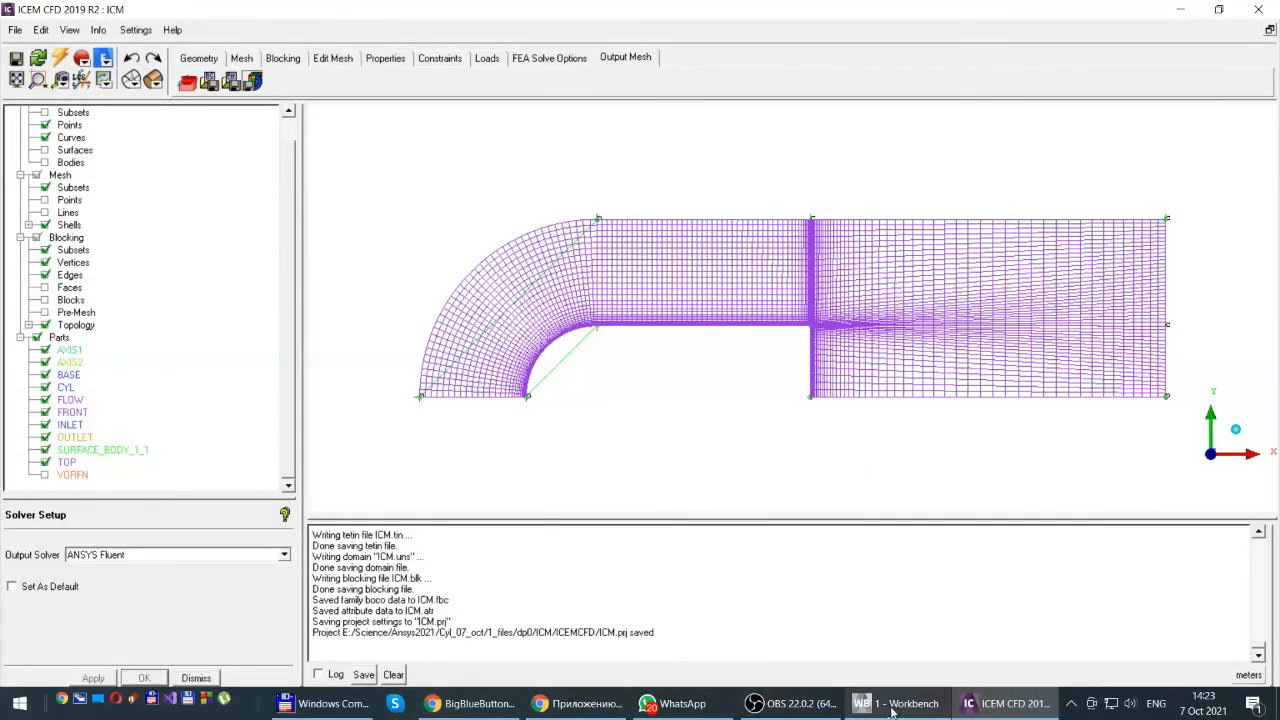
pyautogui.moveTo(893, 712)
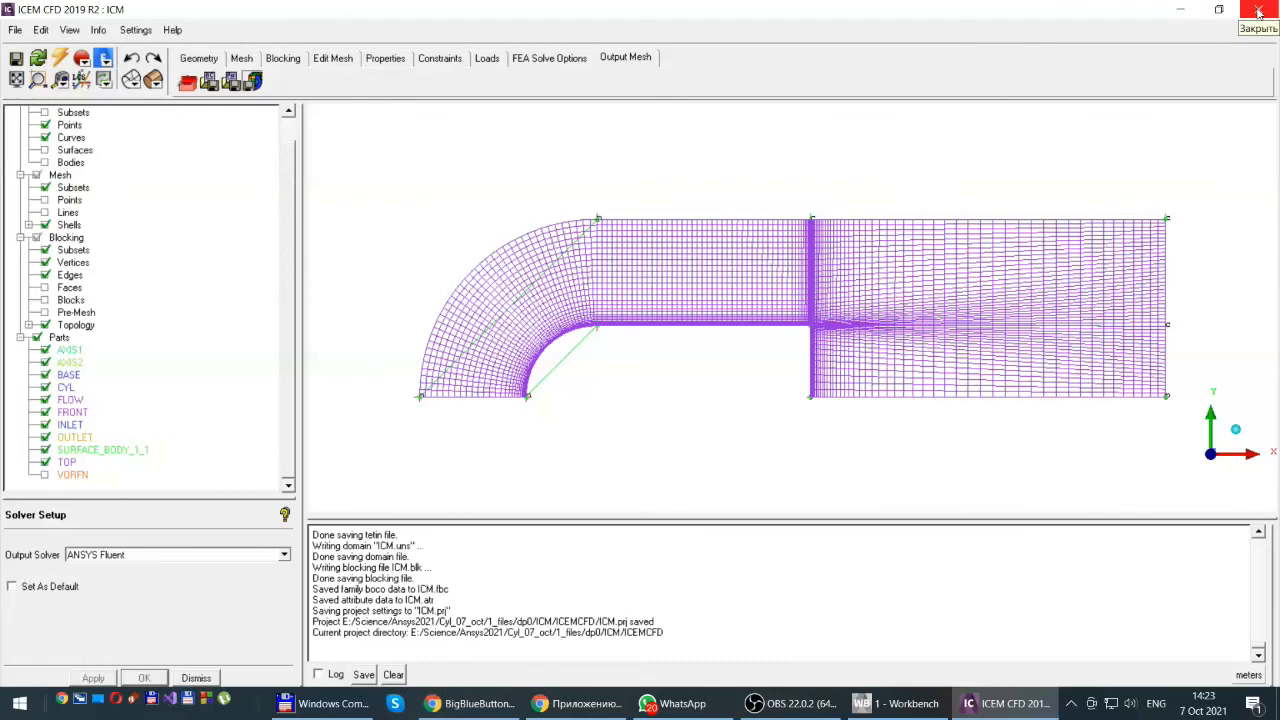
pyautogui.click(1258, 11)
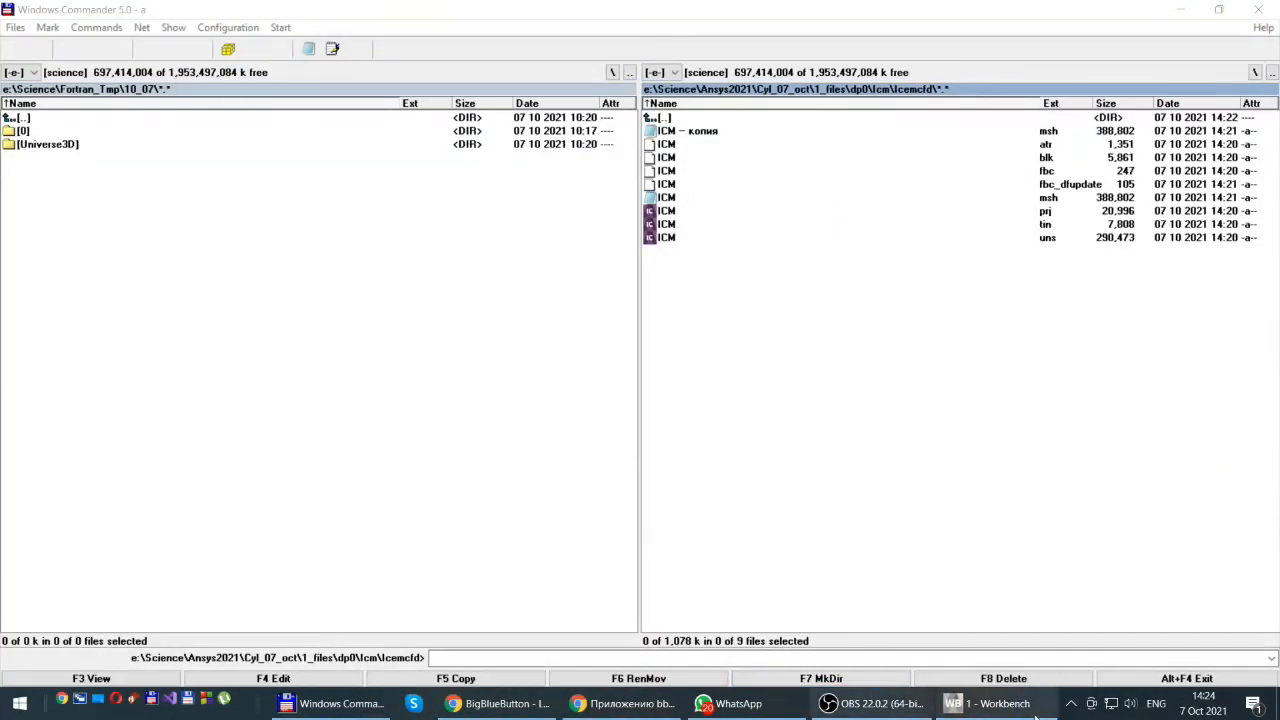
pyautogui.click(1018, 712)
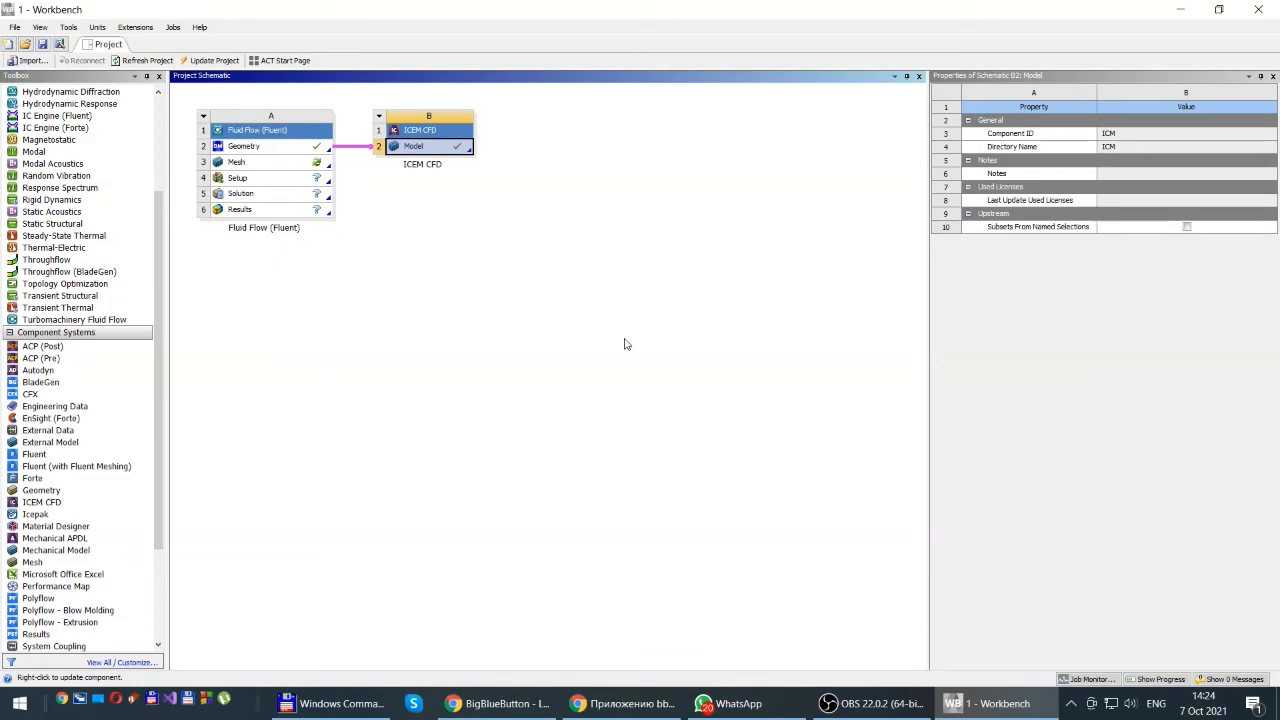